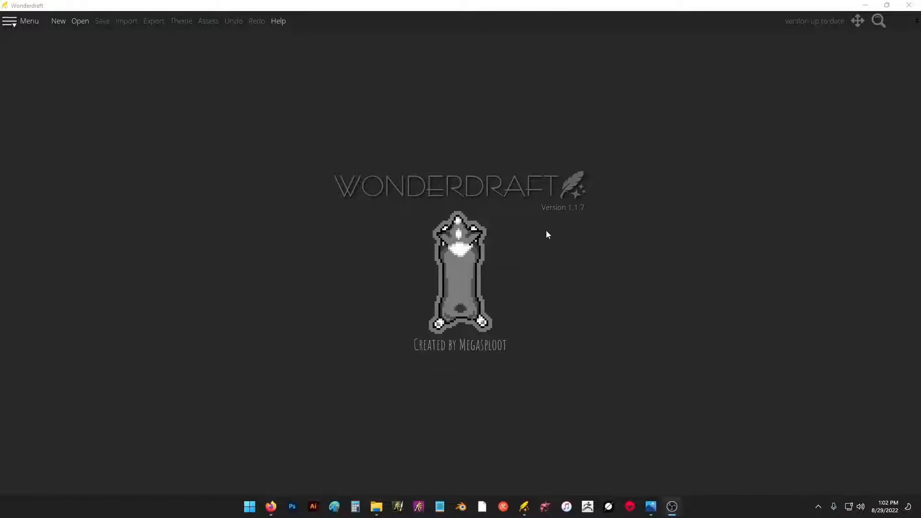
# - Examine the coastlines, mountain ranges, borders and labels on the open Overland Map, and close the map
pyautogui.moveTo(389, 504)
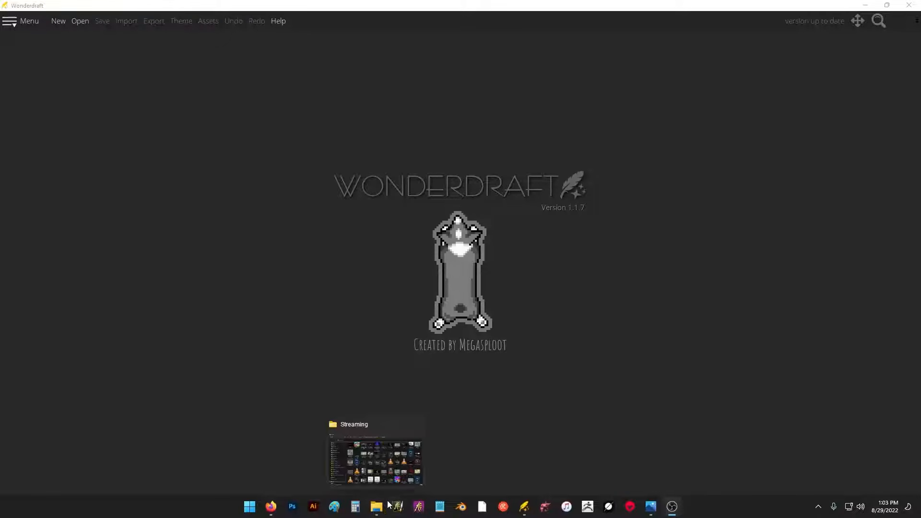
pyautogui.moveTo(522, 507)
pyautogui.click(477, 461)
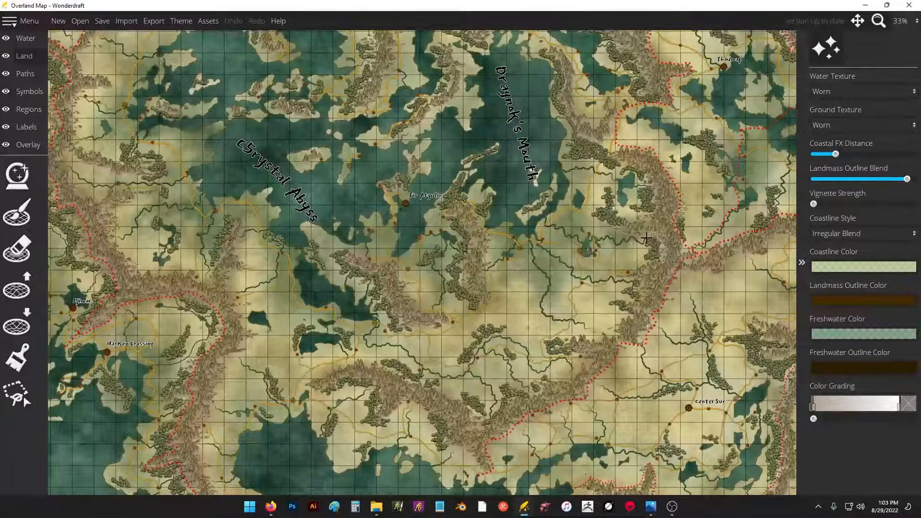
pyautogui.scroll(-2, 629, 239)
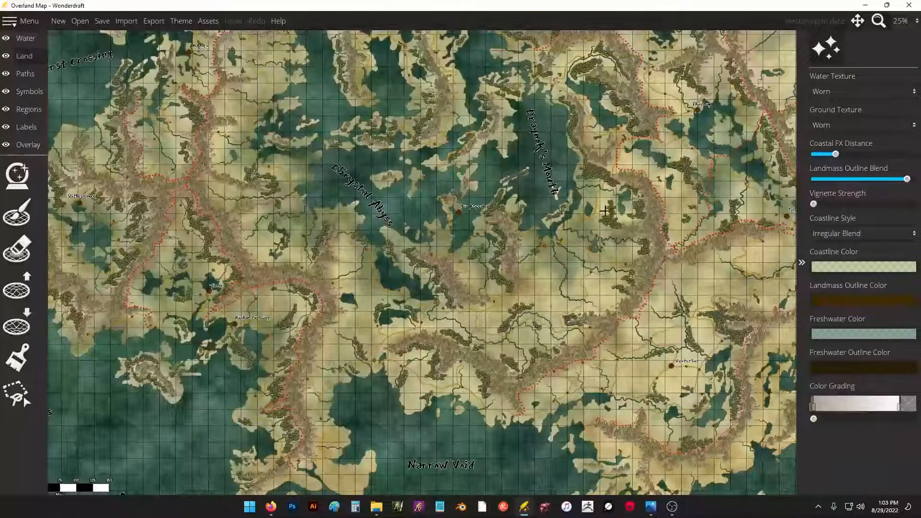
pyautogui.moveTo(607, 211); pyautogui.dragTo(541, 356)
pyautogui.scroll(2, 620, 242)
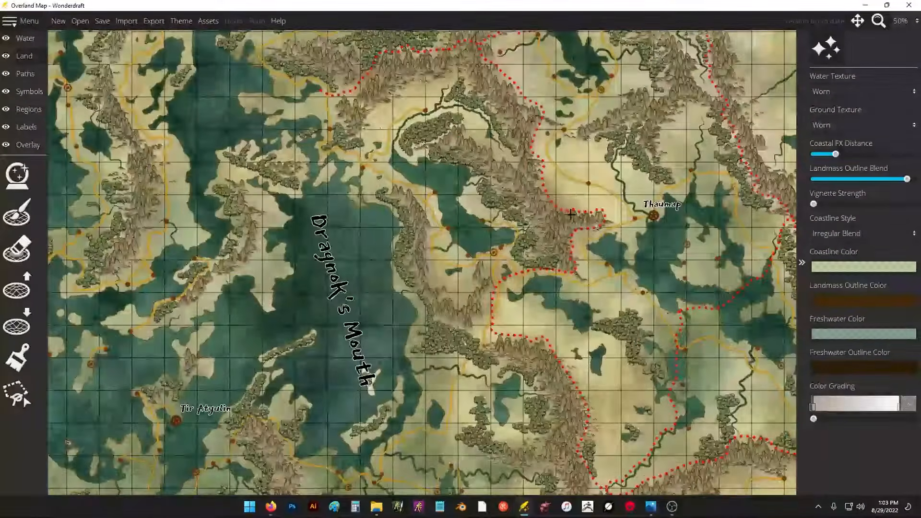
pyautogui.scroll(-1, 619, 241)
pyautogui.moveTo(444, 294); pyautogui.dragTo(635, 178)
pyautogui.scroll(-1, 578, 211)
pyautogui.moveTo(577, 207); pyautogui.dragTo(519, 159)
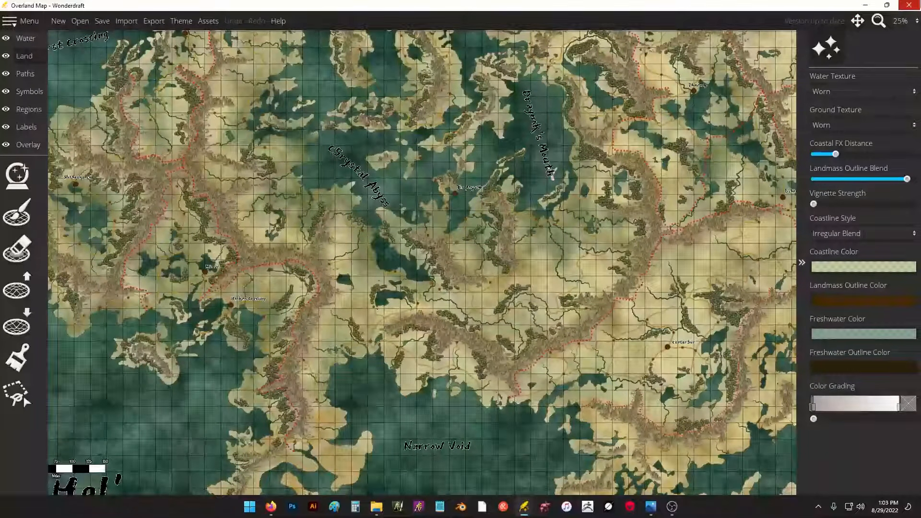
pyautogui.click(909, 8)
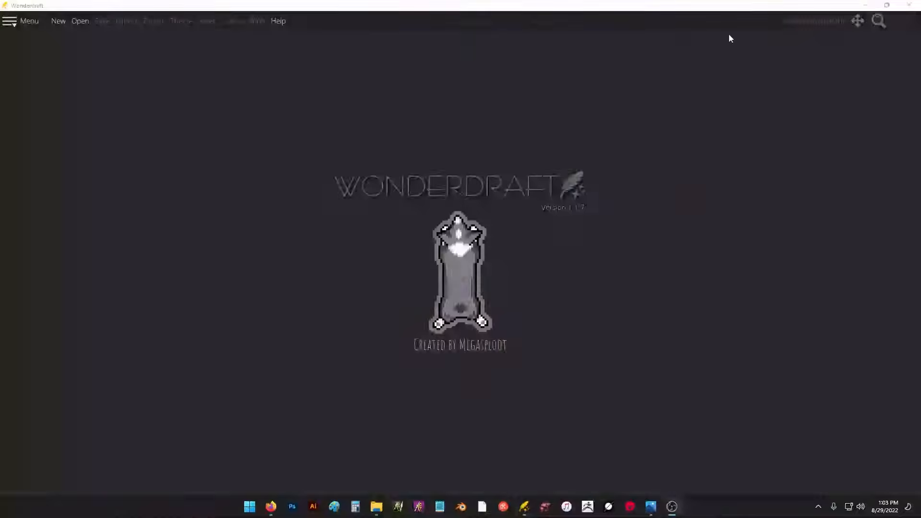
pyautogui.click(460, 239)
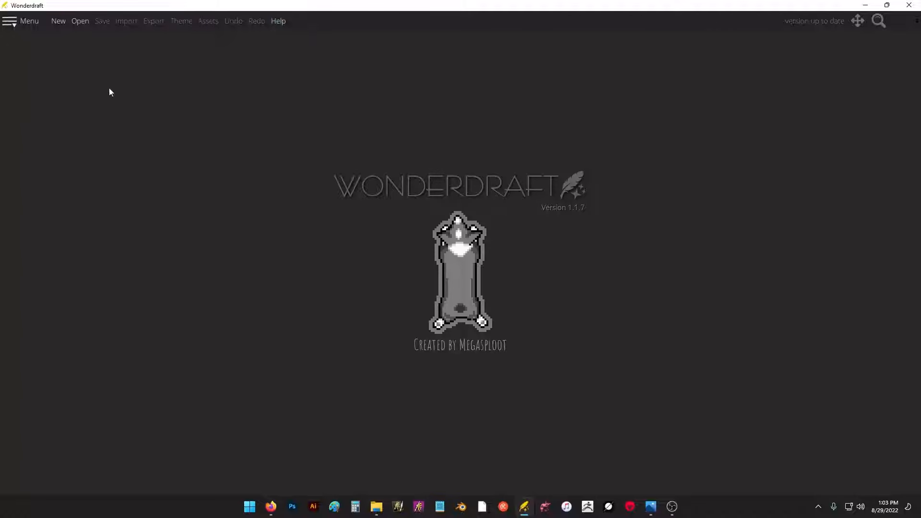
pyautogui.click(10, 22)
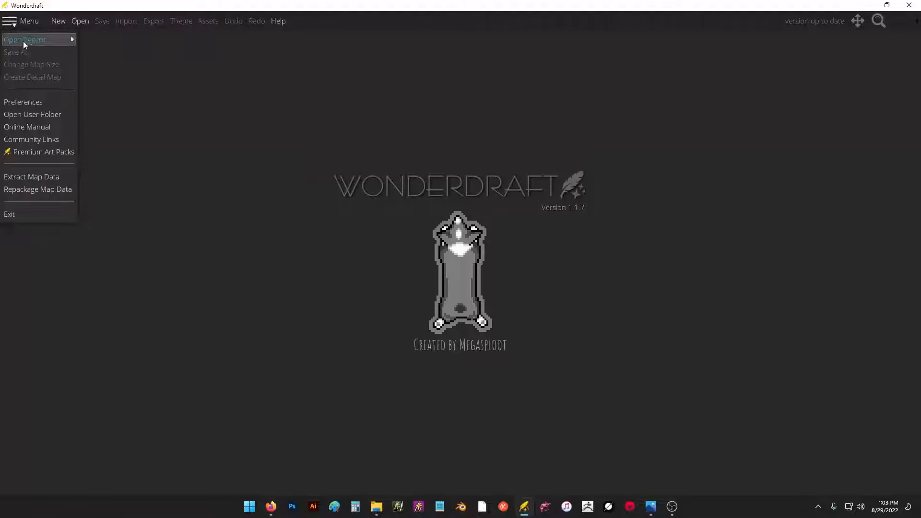
pyautogui.moveTo(35, 39)
pyautogui.click(281, 102)
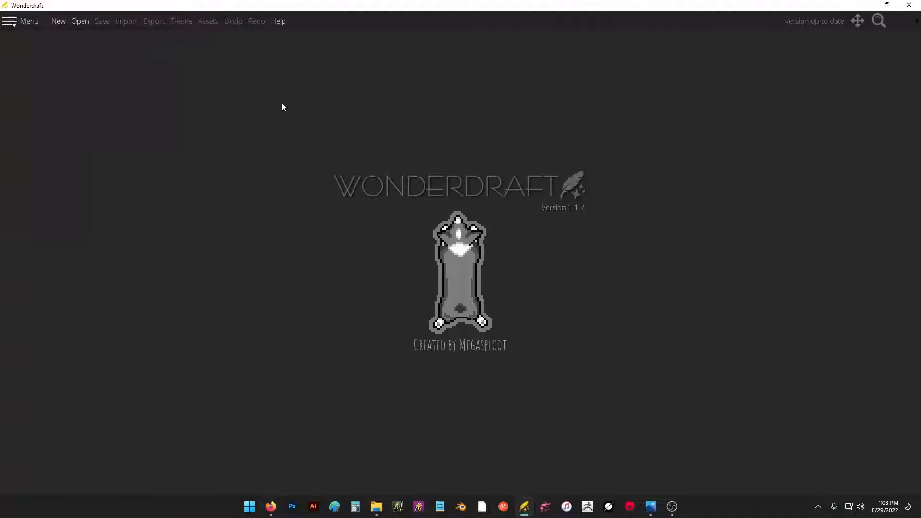
pyautogui.click(9, 23)
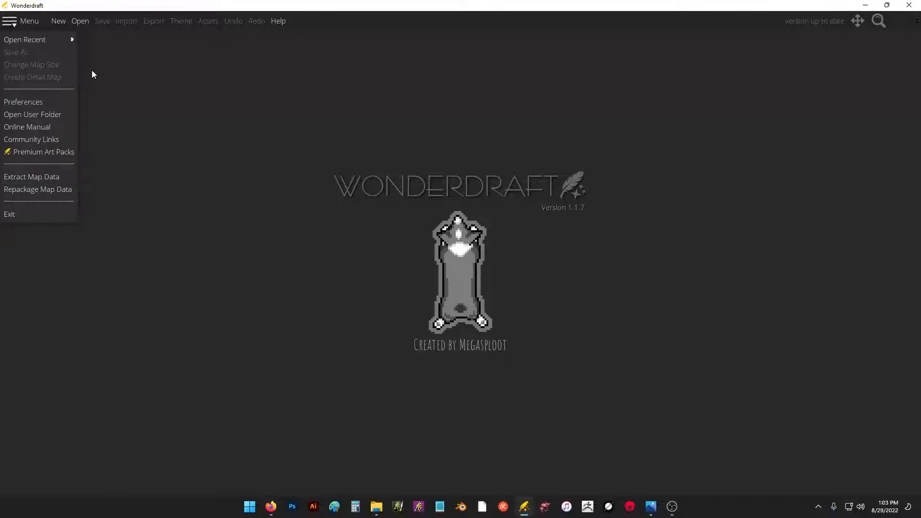
pyautogui.click(100, 60)
# - Start a new map and review the default and custom asset packs it includes
pyautogui.click(59, 21)
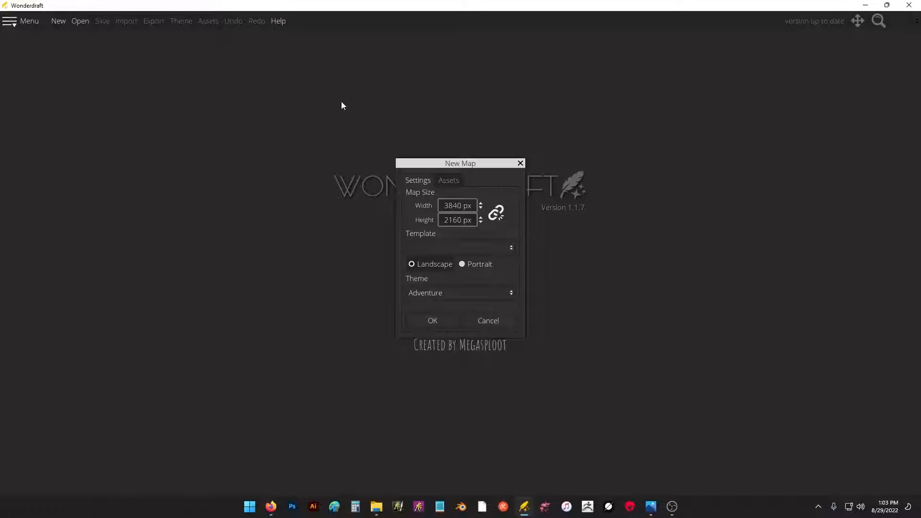
pyautogui.moveTo(483, 166); pyautogui.dragTo(477, 132)
pyautogui.click(442, 145)
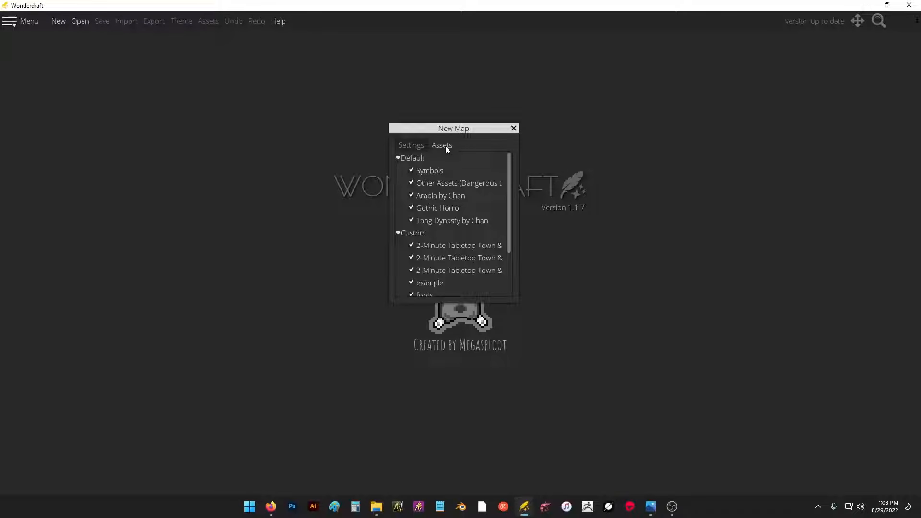
pyautogui.click(411, 150)
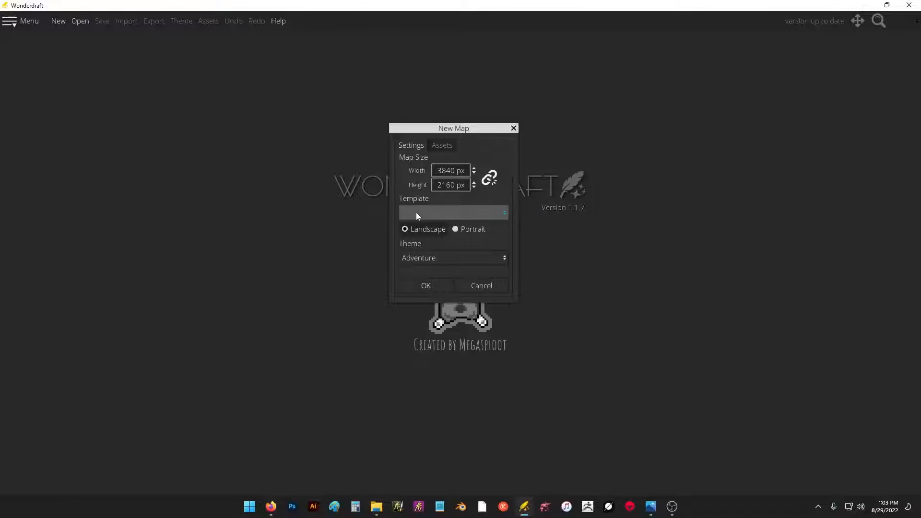
# - Create the map from the 4K Ultra HD template in landscape orientation with the Adventure theme
pyautogui.click(481, 214)
pyautogui.click(482, 215)
pyautogui.click(481, 214)
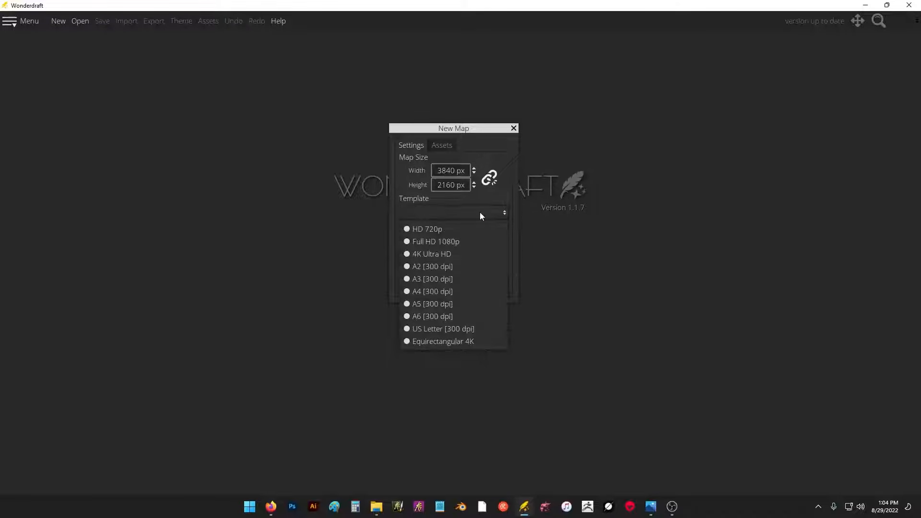
pyautogui.click(470, 254)
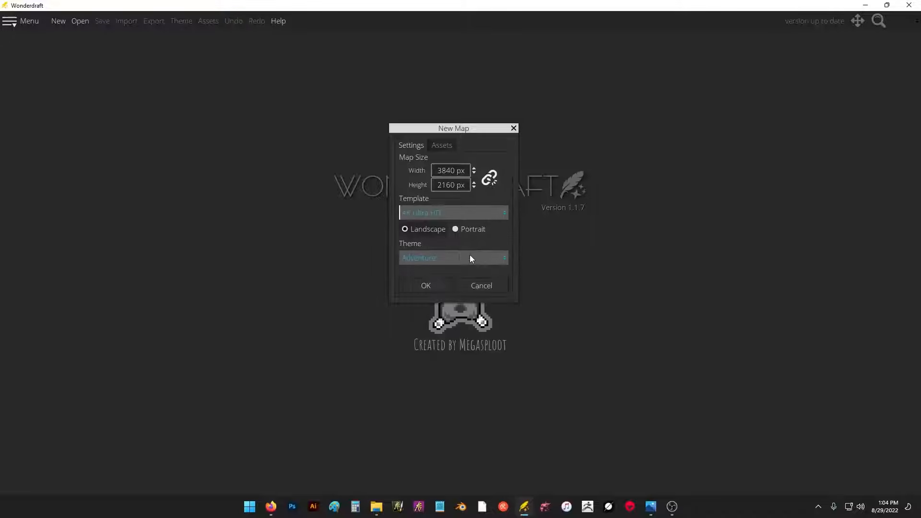
pyautogui.click(455, 229)
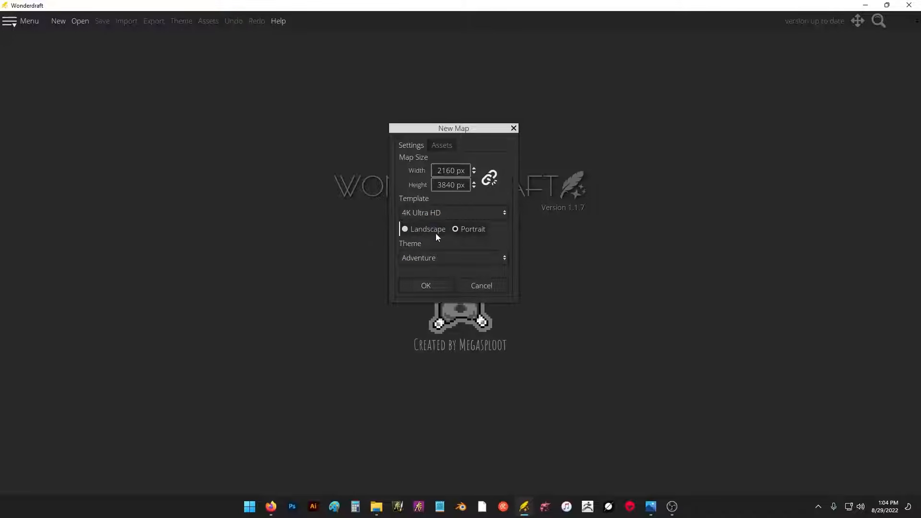
pyautogui.click(435, 233)
pyautogui.click(464, 232)
pyautogui.click(430, 232)
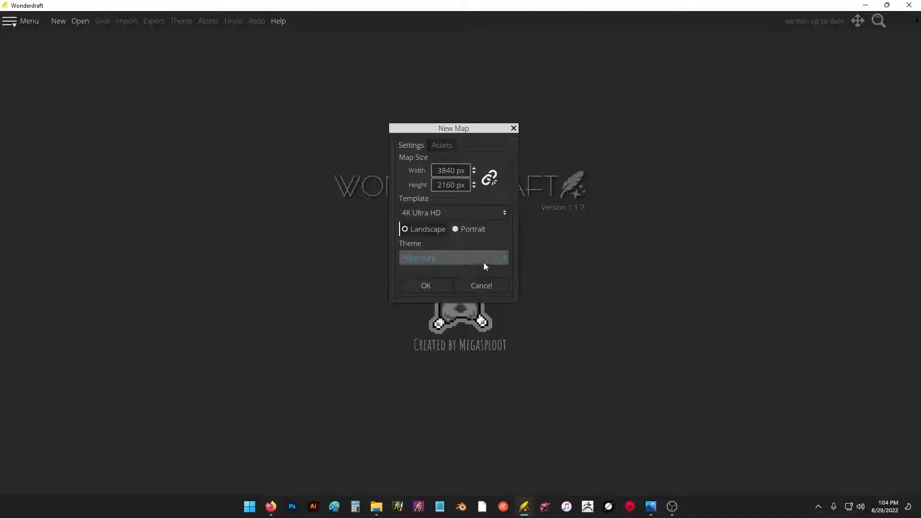
pyautogui.click(422, 285)
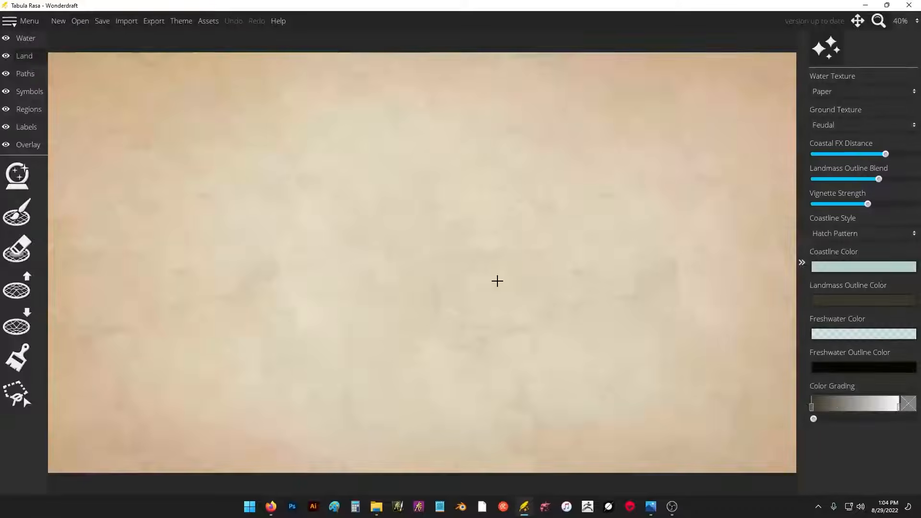
# - Paint one large irregular landmass around the middle of the map with an enlarged landmass brush, and reduce the brush size to 59
pyautogui.click(30, 56)
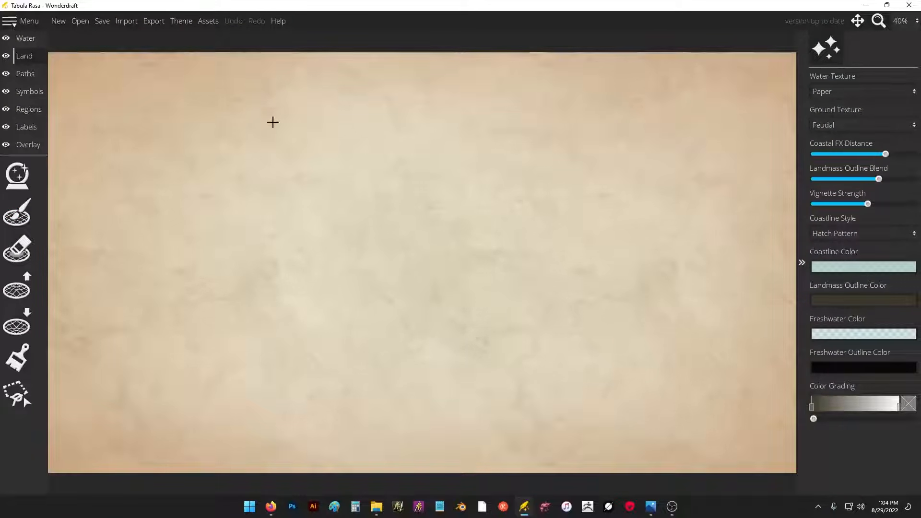
pyautogui.click(21, 216)
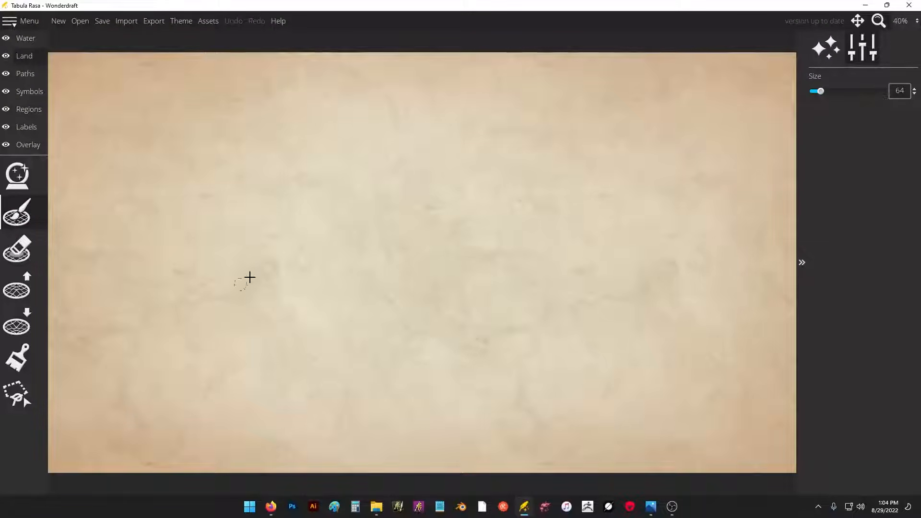
pyautogui.moveTo(411, 167)
pyautogui.mouseDown()
pyautogui.moveTo(388, 188)
pyautogui.moveTo(329, 336)
pyautogui.moveTo(416, 341)
pyautogui.moveTo(497, 379)
pyautogui.moveTo(544, 338)
pyautogui.moveTo(571, 279)
pyautogui.moveTo(573, 208)
pyautogui.moveTo(432, 150)
pyautogui.moveTo(407, 181)
pyautogui.mouseUp()
pyautogui.moveTo(850, 94); pyautogui.dragTo(874, 91)
pyautogui.moveTo(541, 194)
pyautogui.mouseDown()
pyautogui.moveTo(471, 193)
pyautogui.moveTo(420, 218)
pyautogui.moveTo(388, 289)
pyautogui.moveTo(373, 301)
pyautogui.moveTo(451, 303)
pyautogui.moveTo(494, 318)
pyautogui.moveTo(518, 351)
pyautogui.moveTo(497, 282)
pyautogui.moveTo(552, 234)
pyautogui.moveTo(535, 256)
pyautogui.moveTo(415, 312)
pyautogui.moveTo(454, 310)
pyautogui.moveTo(499, 261)
pyautogui.moveTo(562, 222)
pyautogui.mouseUp()
pyautogui.moveTo(873, 91); pyautogui.dragTo(820, 91)
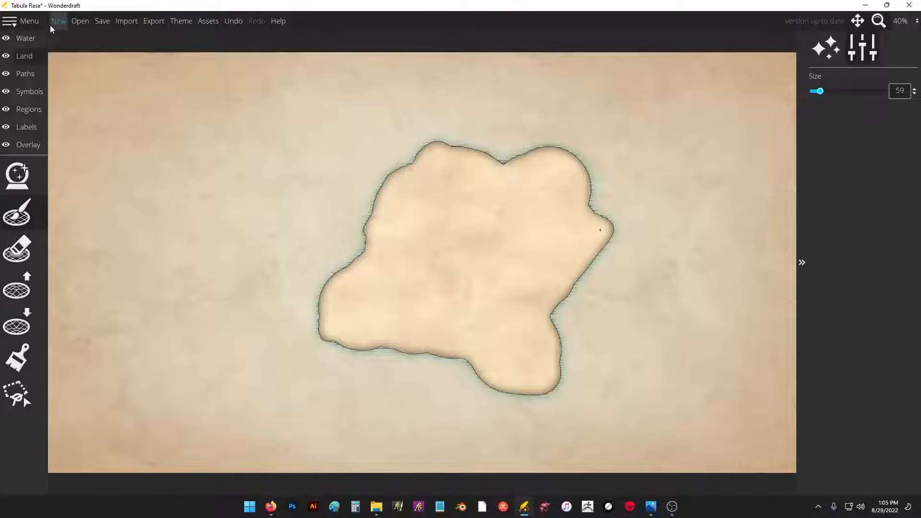
# - Try the Black & White theme and the Eastward theme on the map with all filters enabled
pyautogui.click(180, 21)
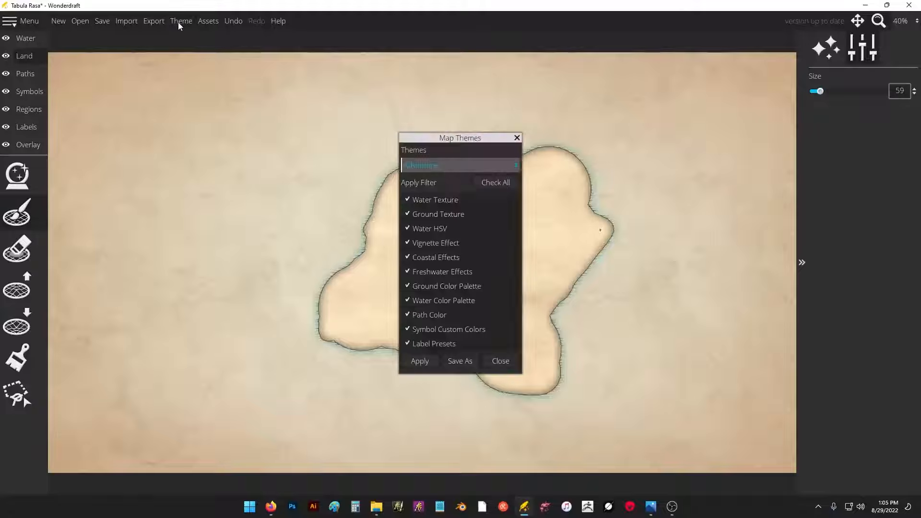
pyautogui.moveTo(503, 145); pyautogui.dragTo(767, 85)
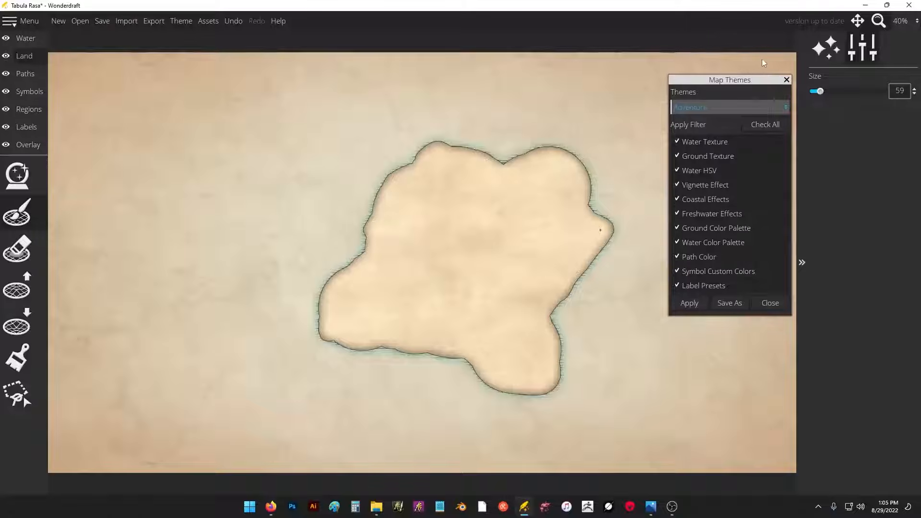
pyautogui.click(742, 106)
pyautogui.click(730, 135)
pyautogui.click(694, 304)
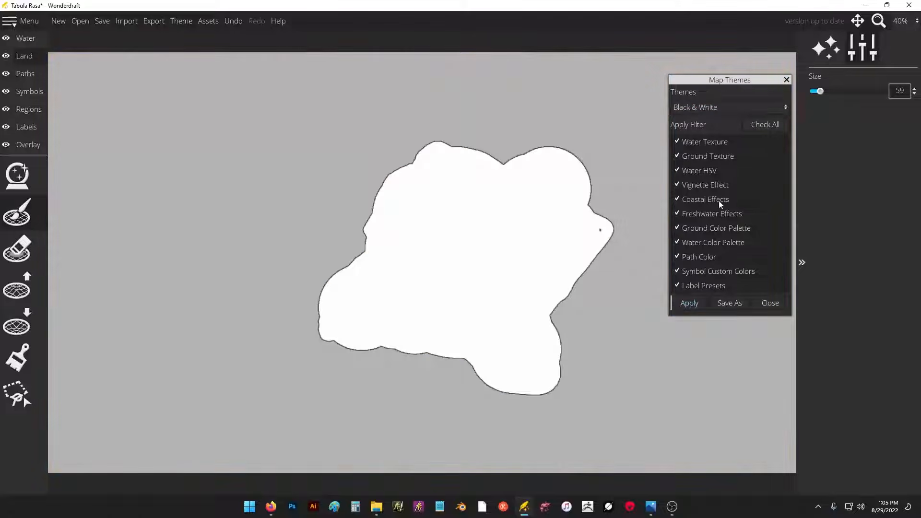
pyautogui.click(741, 106)
pyautogui.click(727, 149)
pyautogui.click(687, 305)
# - Try the Feudal theme and the Imagination theme on the map
pyautogui.click(727, 107)
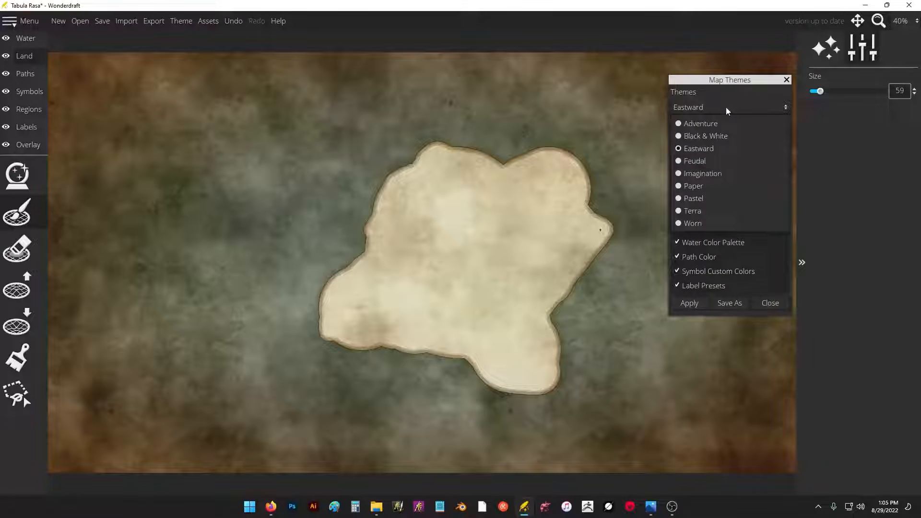
pyautogui.click(717, 161)
pyautogui.click(693, 307)
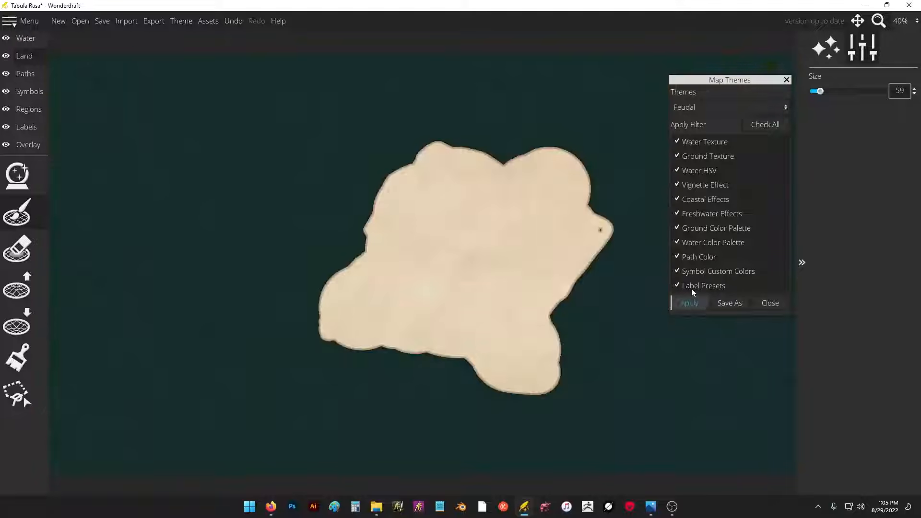
pyautogui.click(727, 114)
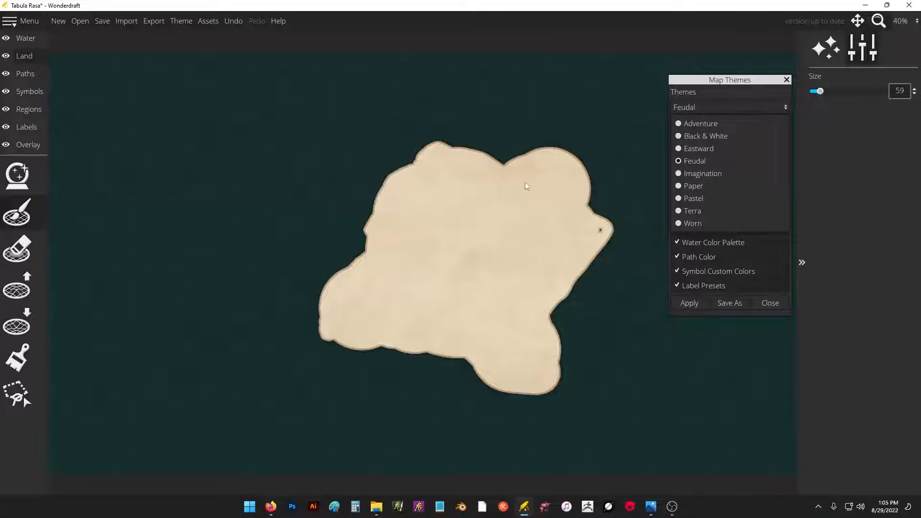
pyautogui.click(706, 174)
pyautogui.click(693, 306)
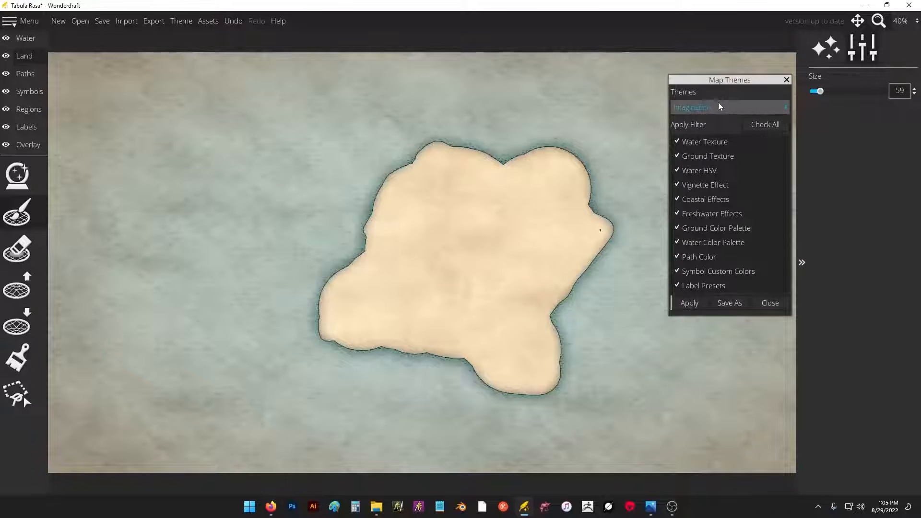
# - Try the Paper theme and the Pastel theme on the map
pyautogui.click(718, 103)
pyautogui.click(705, 187)
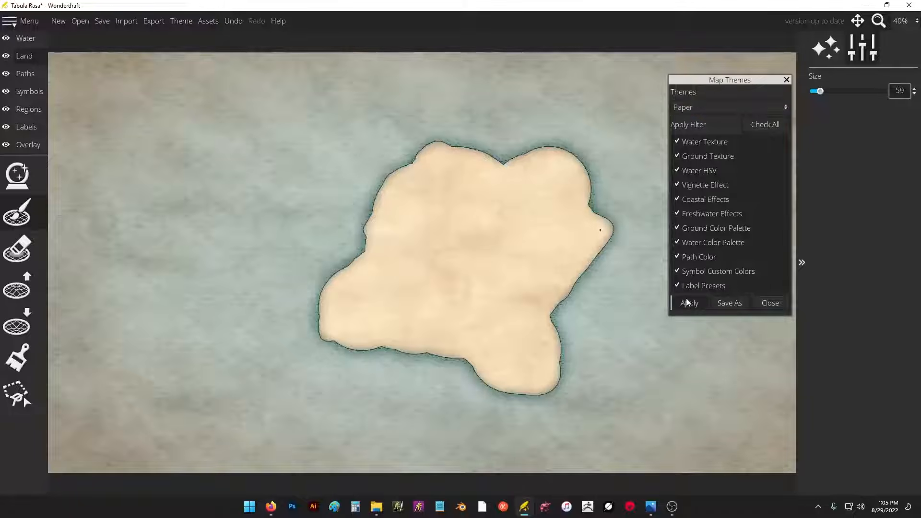
pyautogui.click(681, 302)
pyautogui.click(721, 107)
pyautogui.click(703, 198)
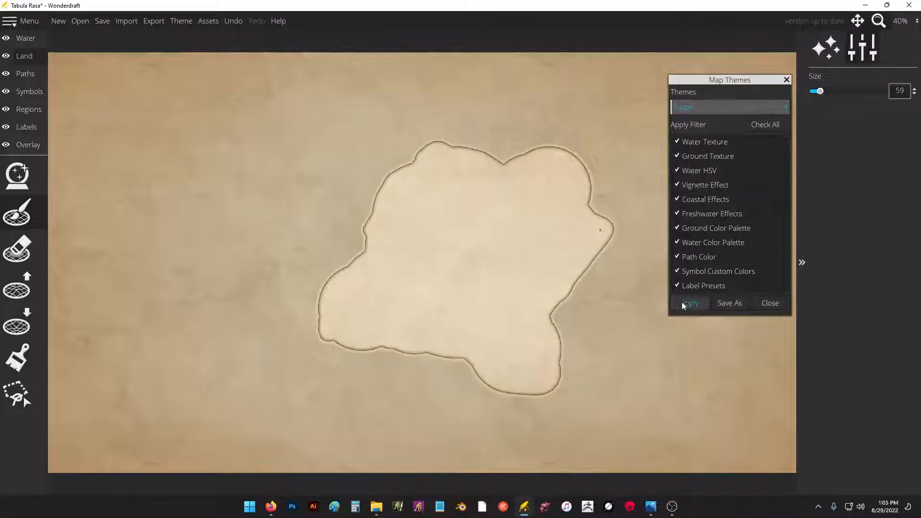
pyautogui.click(682, 302)
# - Try the Terra theme and the Worn theme on the map
pyautogui.click(714, 102)
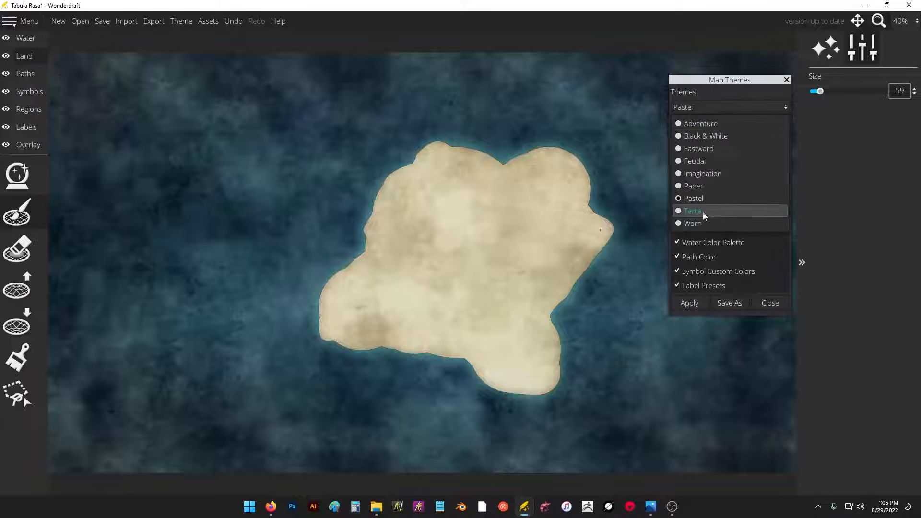
pyautogui.click(703, 212)
pyautogui.click(693, 307)
pyautogui.click(720, 107)
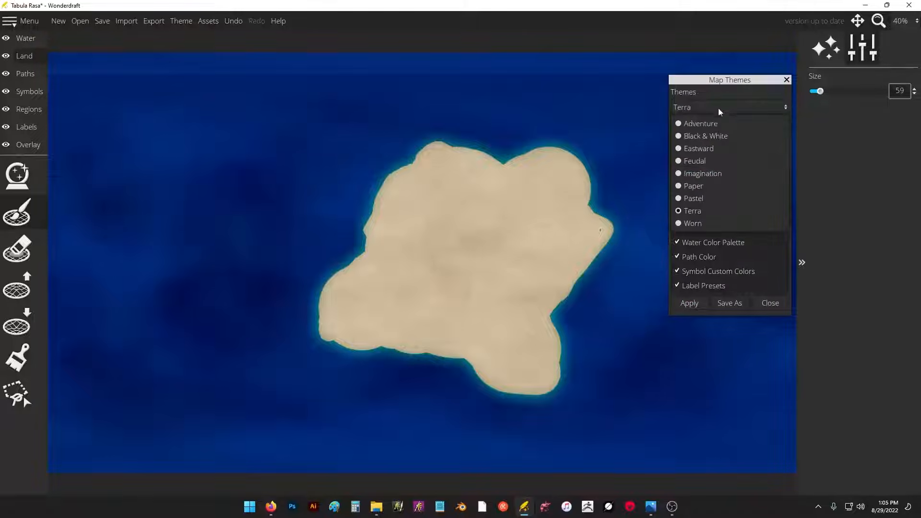
pyautogui.click(698, 223)
pyautogui.click(689, 307)
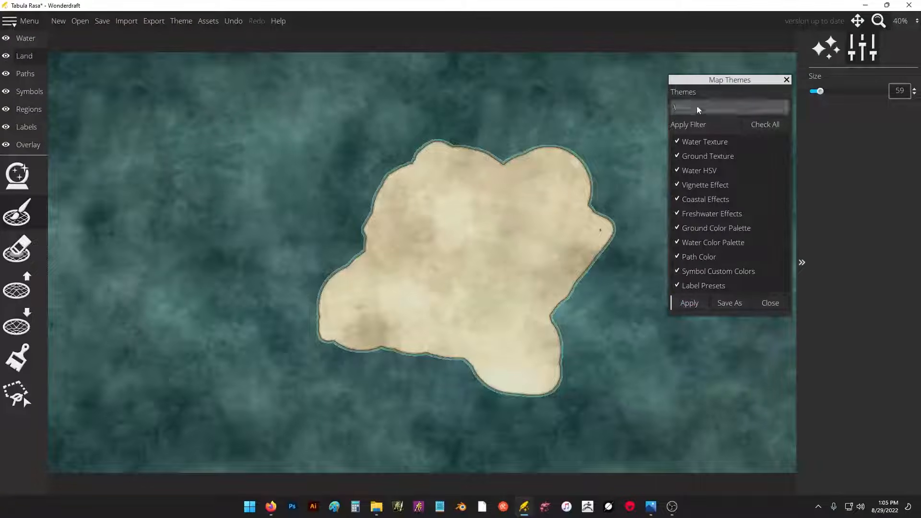
# - Apply the Imagination theme to the map with all filters enabled and close the theme settings
pyautogui.click(711, 106)
pyautogui.click(704, 174)
pyautogui.click(693, 307)
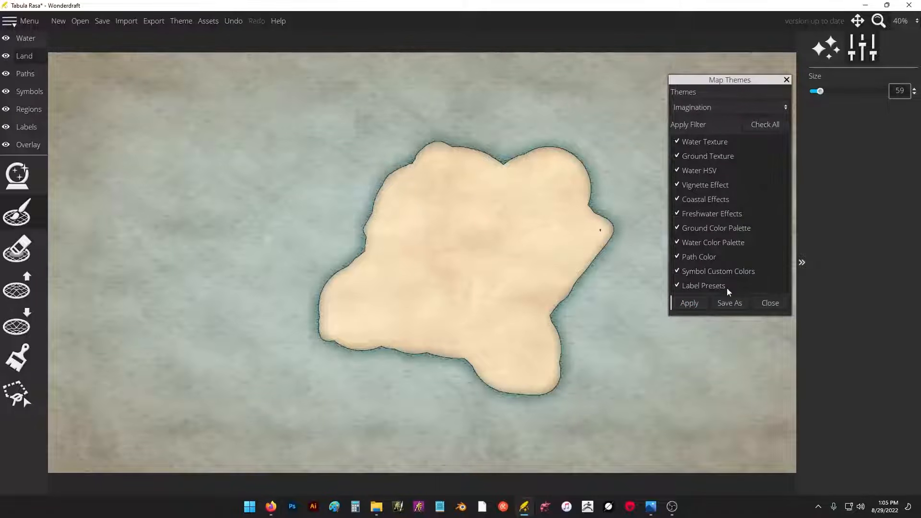
pyautogui.click(776, 304)
# - Reopen the map themes, reapply the Imagination theme to the map and close the dialog
pyautogui.click(180, 21)
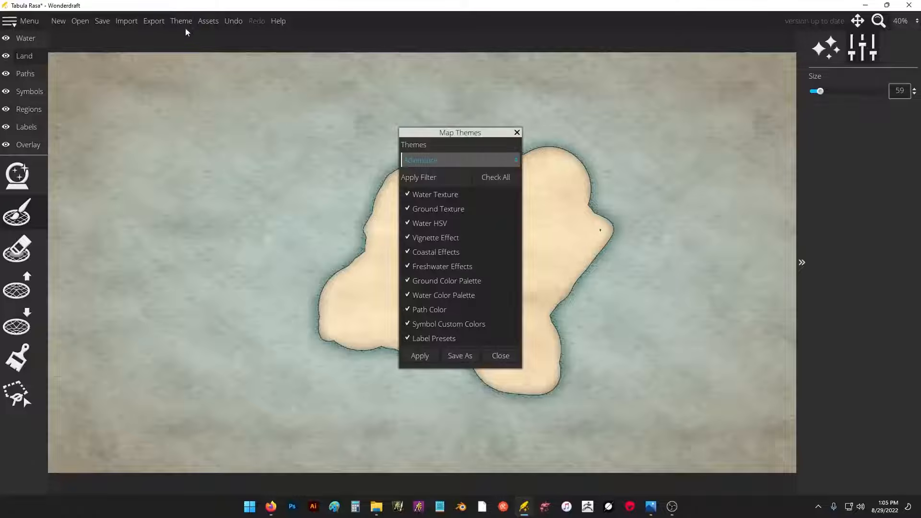
pyautogui.click(499, 158)
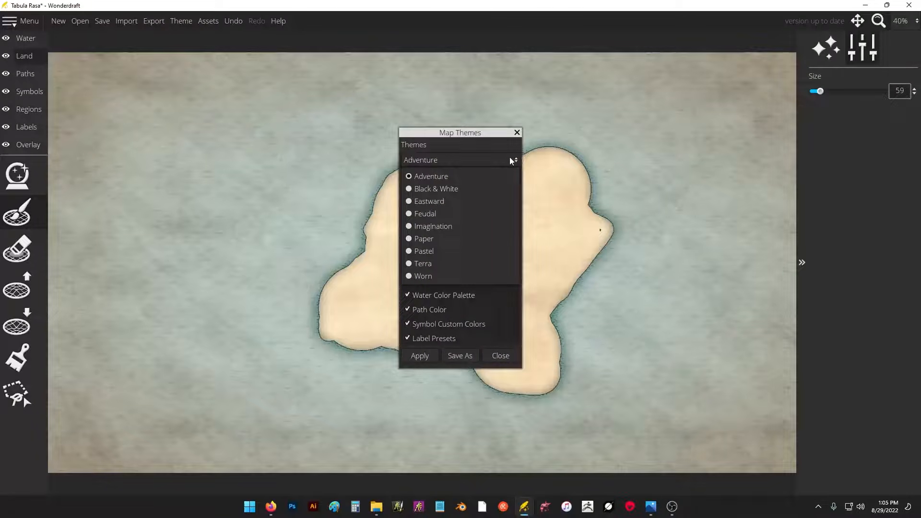
pyautogui.click(499, 226)
pyautogui.click(419, 355)
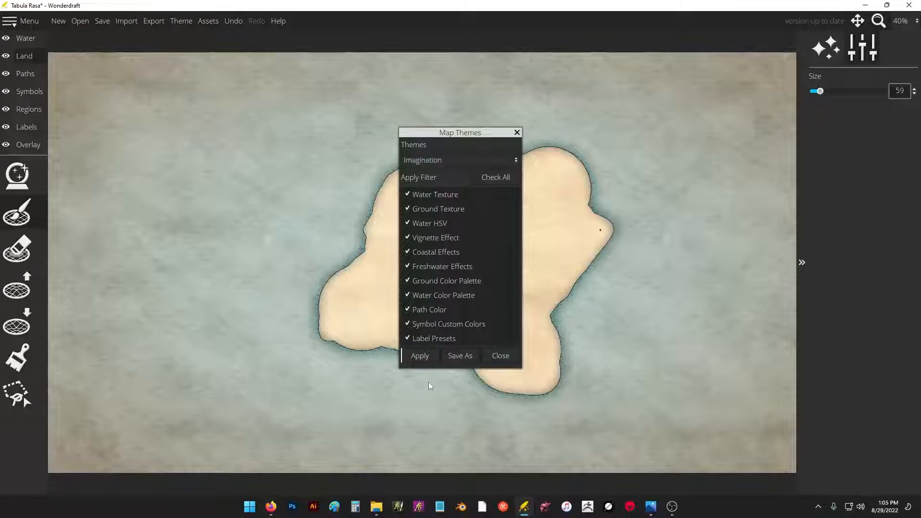
pyautogui.click(506, 354)
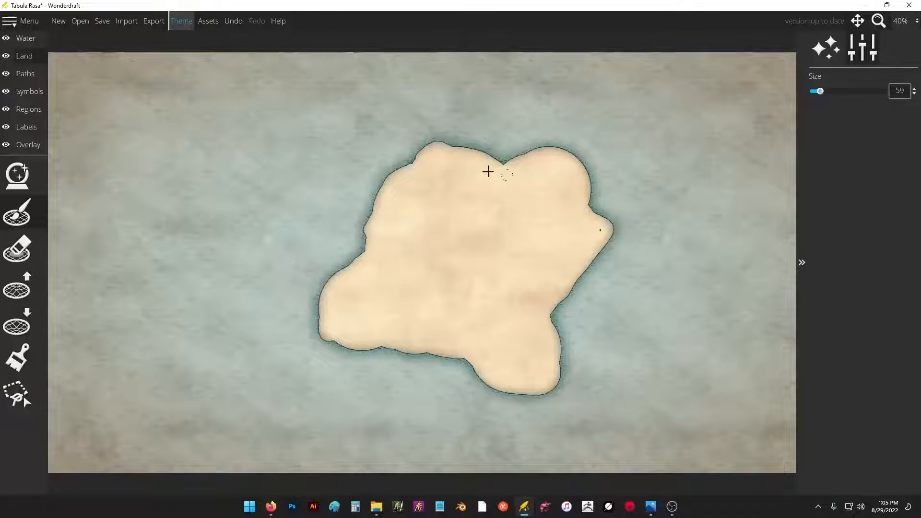
# - Erase the whole existing landmass with the landmass eraser, enlarging its size to 512
pyautogui.click(17, 249)
pyautogui.moveTo(501, 165)
pyautogui.mouseDown()
pyautogui.moveTo(458, 218)
pyautogui.moveTo(532, 201)
pyautogui.mouseUp()
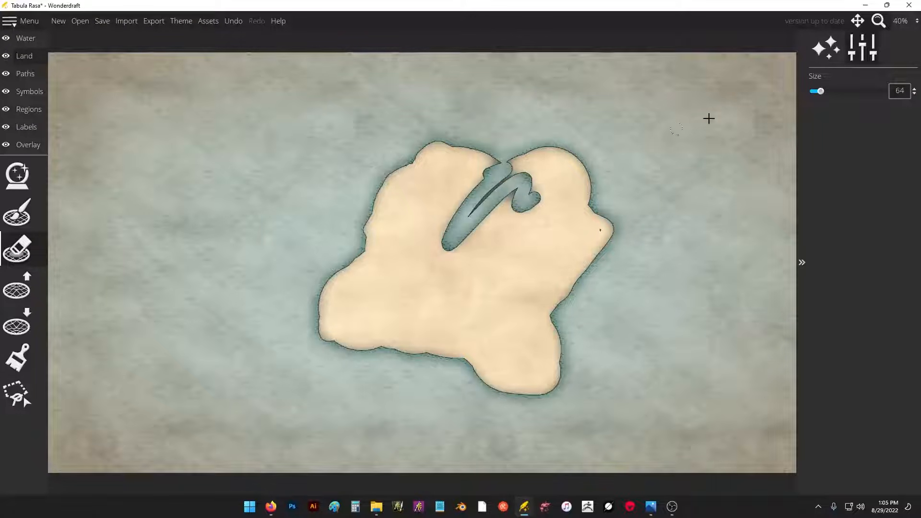
pyautogui.moveTo(821, 92); pyautogui.dragTo(885, 92)
pyautogui.moveTo(656, 172)
pyautogui.mouseDown()
pyautogui.moveTo(540, 293)
pyautogui.moveTo(507, 376)
pyautogui.moveTo(542, 295)
pyautogui.moveTo(550, 180)
pyautogui.moveTo(537, 180)
pyautogui.moveTo(351, 370)
pyautogui.moveTo(392, 202)
pyautogui.moveTo(389, 178)
pyautogui.moveTo(284, 294)
pyautogui.mouseUp()
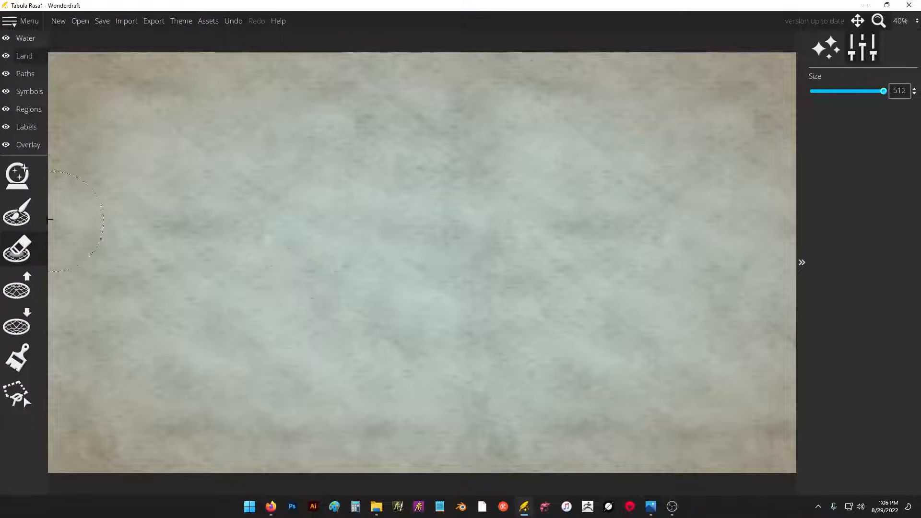
# - Outline a large continent with jagged coasts and a smaller island to its southwest using the Landmass Brush at size 66
pyautogui.click(24, 214)
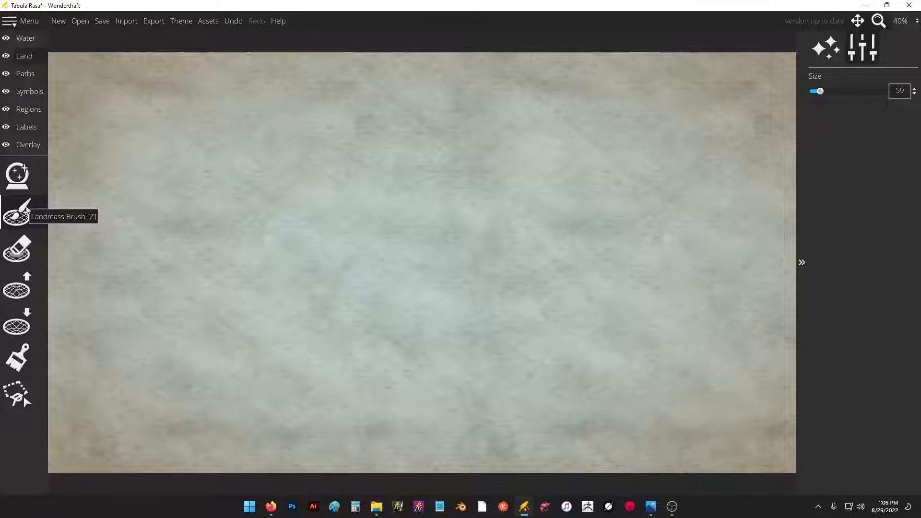
pyautogui.click(840, 91)
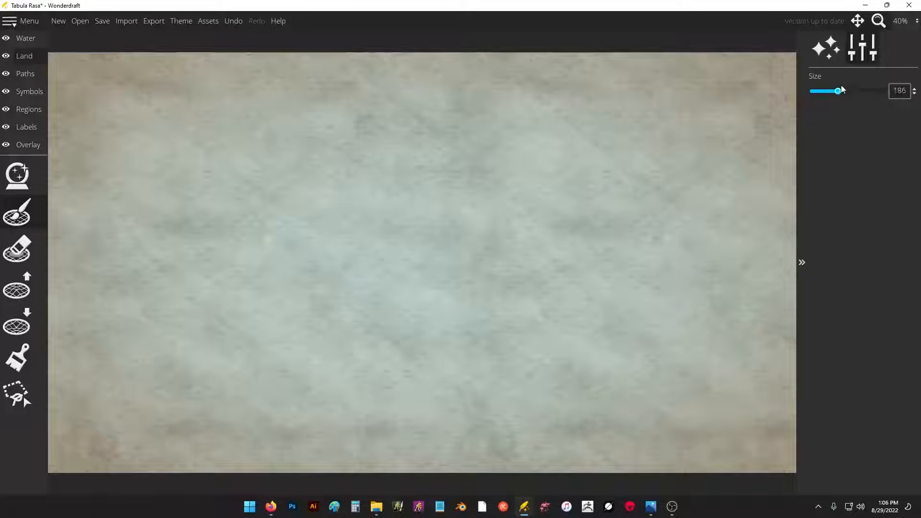
pyautogui.moveTo(842, 90); pyautogui.dragTo(822, 94)
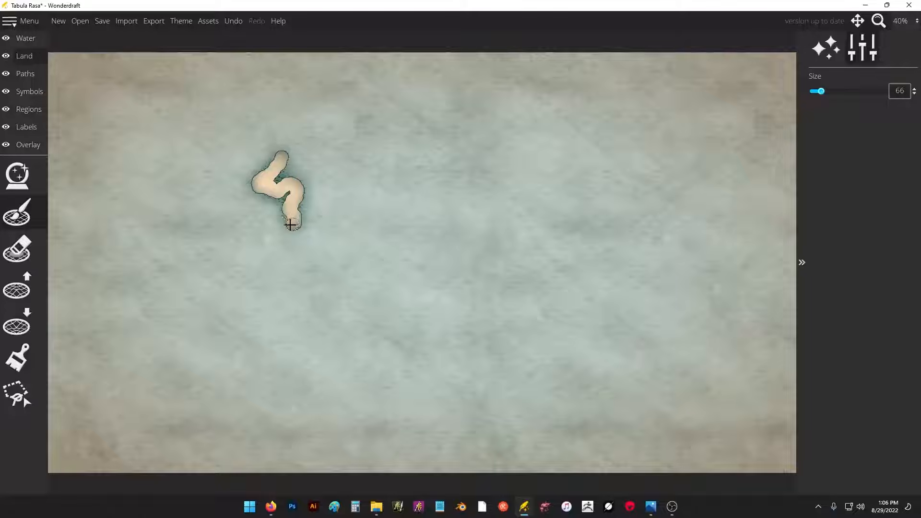
pyautogui.moveTo(291, 224); pyautogui.dragTo(273, 237)
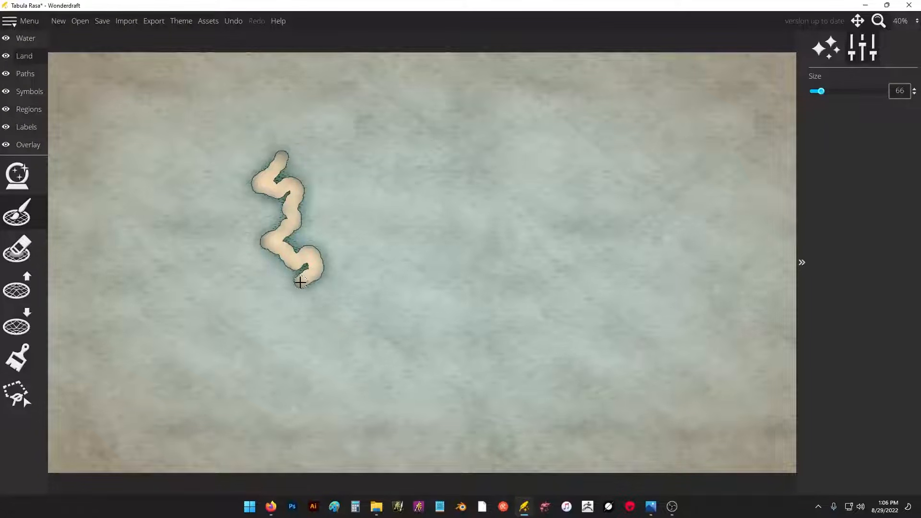
pyautogui.moveTo(300, 282)
pyautogui.mouseDown()
pyautogui.moveTo(328, 331)
pyautogui.moveTo(358, 278)
pyautogui.moveTo(376, 300)
pyautogui.moveTo(397, 287)
pyautogui.moveTo(414, 260)
pyautogui.moveTo(411, 238)
pyautogui.mouseUp()
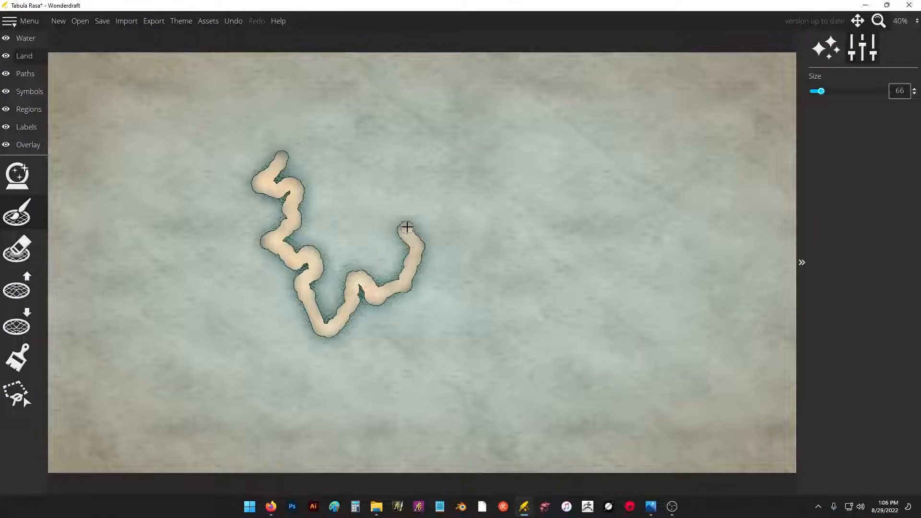
pyautogui.moveTo(425, 202)
pyautogui.mouseDown()
pyautogui.moveTo(442, 188)
pyautogui.moveTo(473, 194)
pyautogui.moveTo(456, 212)
pyautogui.moveTo(482, 237)
pyautogui.moveTo(504, 226)
pyautogui.moveTo(507, 247)
pyautogui.moveTo(527, 263)
pyautogui.moveTo(519, 295)
pyautogui.moveTo(566, 321)
pyautogui.moveTo(588, 351)
pyautogui.moveTo(684, 289)
pyautogui.moveTo(674, 244)
pyautogui.moveTo(701, 175)
pyautogui.moveTo(677, 166)
pyautogui.moveTo(614, 88)
pyautogui.moveTo(605, 85)
pyautogui.moveTo(594, 101)
pyautogui.moveTo(590, 83)
pyautogui.moveTo(572, 78)
pyautogui.moveTo(517, 76)
pyautogui.moveTo(513, 103)
pyautogui.moveTo(502, 89)
pyautogui.moveTo(474, 95)
pyautogui.moveTo(471, 115)
pyautogui.moveTo(446, 104)
pyautogui.moveTo(419, 118)
pyautogui.moveTo(420, 132)
pyautogui.moveTo(319, 79)
pyautogui.moveTo(259, 139)
pyautogui.mouseUp()
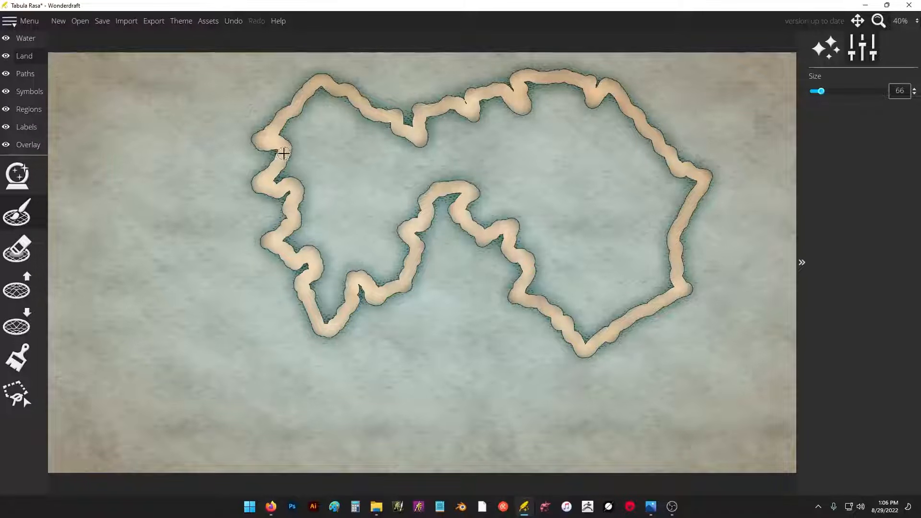
pyautogui.moveTo(270, 312)
pyautogui.mouseDown()
pyautogui.moveTo(274, 334)
pyautogui.moveTo(260, 367)
pyautogui.moveTo(289, 356)
pyautogui.moveTo(295, 367)
pyautogui.moveTo(293, 417)
pyautogui.moveTo(283, 423)
pyautogui.moveTo(211, 383)
pyautogui.moveTo(206, 365)
pyautogui.moveTo(219, 353)
pyautogui.moveTo(188, 321)
pyautogui.moveTo(199, 274)
pyautogui.moveTo(254, 285)
pyautogui.moveTo(264, 304)
pyautogui.mouseUp()
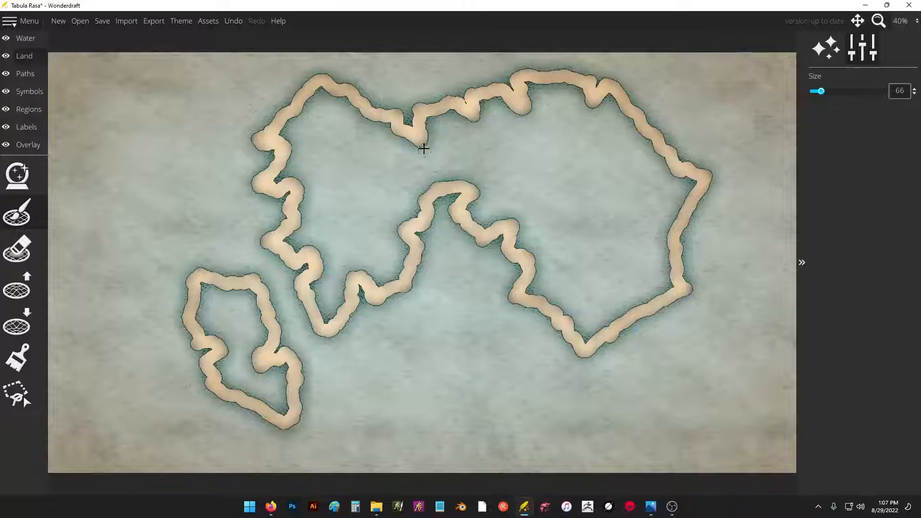
# - Fill the continent's central and western interior with land, enlarging the Landmass Brush to size 196 for the bigger areas
pyautogui.moveTo(424, 149); pyautogui.dragTo(442, 184)
pyautogui.moveTo(436, 120)
pyautogui.mouseDown()
pyautogui.moveTo(495, 113)
pyautogui.moveTo(480, 110)
pyautogui.moveTo(505, 99)
pyautogui.moveTo(501, 132)
pyautogui.moveTo(473, 172)
pyautogui.moveTo(459, 174)
pyautogui.moveTo(495, 136)
pyautogui.moveTo(483, 171)
pyautogui.mouseUp()
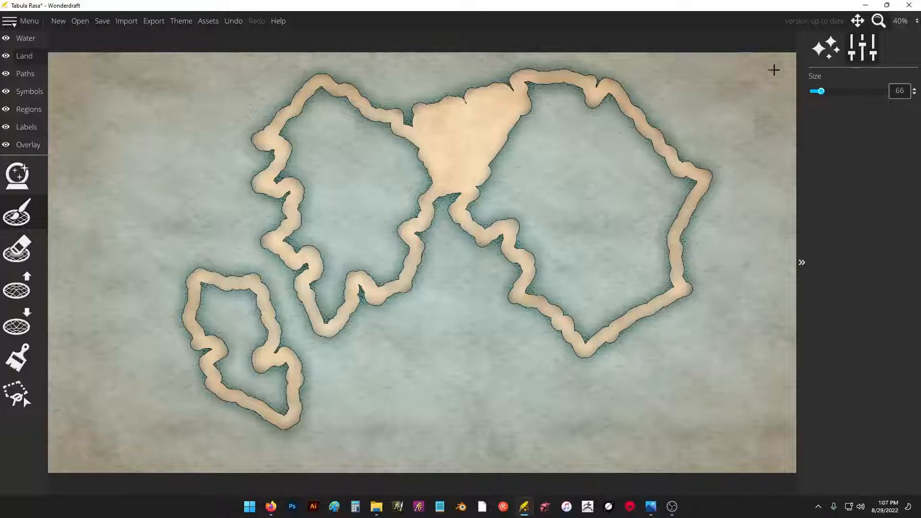
pyautogui.moveTo(842, 93); pyautogui.dragTo(839, 92)
pyautogui.moveTo(633, 195)
pyautogui.mouseDown()
pyautogui.moveTo(678, 185)
pyautogui.moveTo(661, 274)
pyautogui.moveTo(597, 325)
pyautogui.moveTo(543, 288)
pyautogui.moveTo(530, 232)
pyautogui.moveTo(493, 202)
pyautogui.moveTo(484, 209)
pyautogui.moveTo(504, 118)
pyautogui.moveTo(520, 96)
pyautogui.moveTo(576, 97)
pyautogui.moveTo(603, 111)
pyautogui.moveTo(424, 147)
pyautogui.moveTo(335, 106)
pyautogui.moveTo(299, 136)
pyautogui.mouseUp()
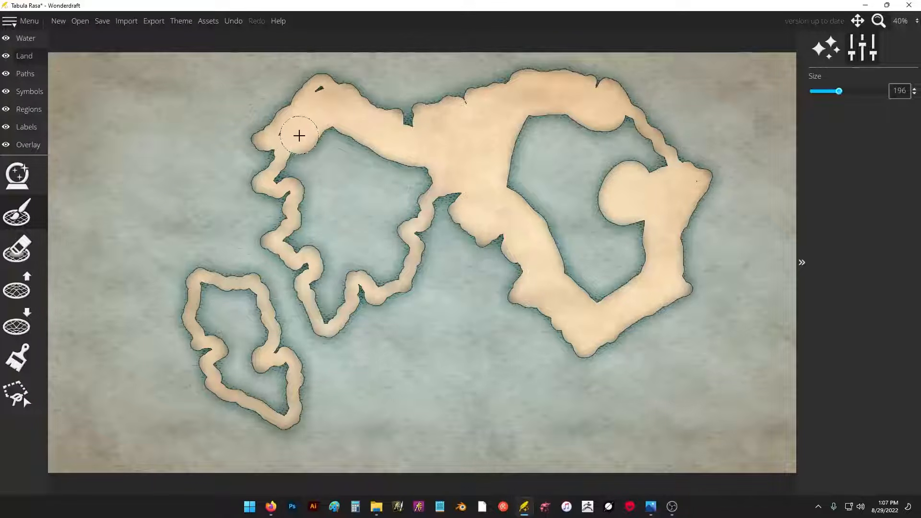
pyautogui.moveTo(320, 101)
pyautogui.mouseDown()
pyautogui.moveTo(315, 129)
pyautogui.moveTo(288, 170)
pyautogui.moveTo(313, 182)
pyautogui.moveTo(301, 236)
pyautogui.mouseUp()
pyautogui.moveTo(307, 204)
pyautogui.mouseDown()
pyautogui.moveTo(329, 261)
pyautogui.moveTo(327, 303)
pyautogui.moveTo(340, 258)
pyautogui.moveTo(388, 269)
pyautogui.moveTo(387, 234)
pyautogui.moveTo(416, 174)
pyautogui.moveTo(384, 216)
pyautogui.moveTo(355, 190)
pyautogui.moveTo(349, 227)
pyautogui.mouseUp()
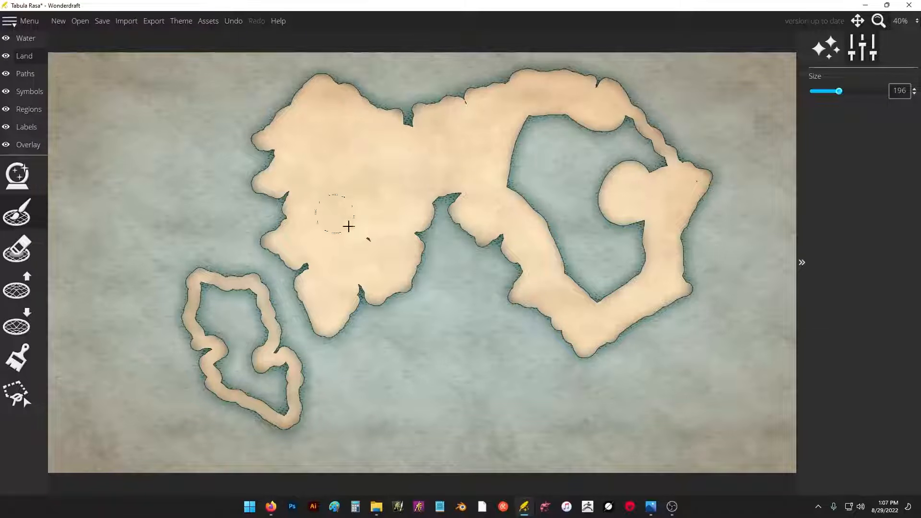
# - Fill the interior of the southwestern island with land
pyautogui.moveTo(237, 314)
pyautogui.mouseDown()
pyautogui.moveTo(208, 302)
pyautogui.moveTo(228, 307)
pyautogui.moveTo(245, 367)
pyautogui.moveTo(273, 394)
pyautogui.mouseUp()
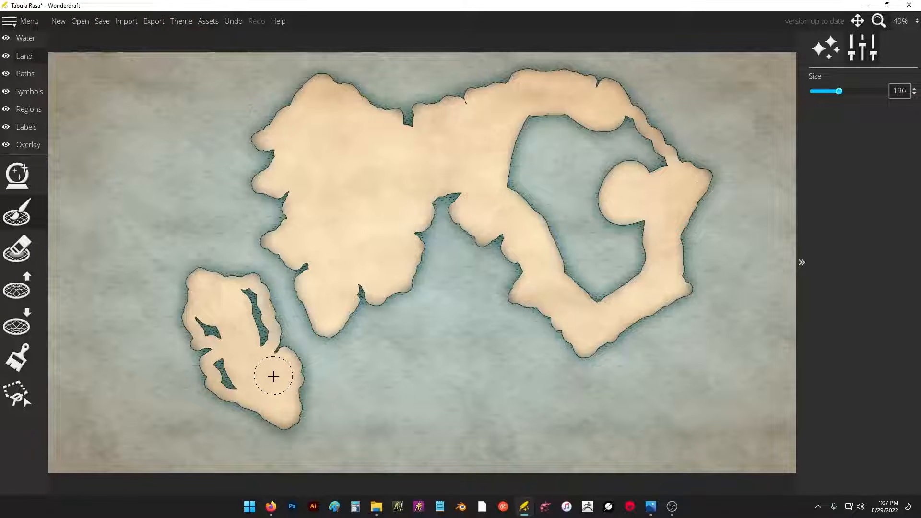
pyautogui.moveTo(246, 349)
pyautogui.mouseDown()
pyautogui.moveTo(243, 297)
pyautogui.moveTo(214, 322)
pyautogui.mouseUp()
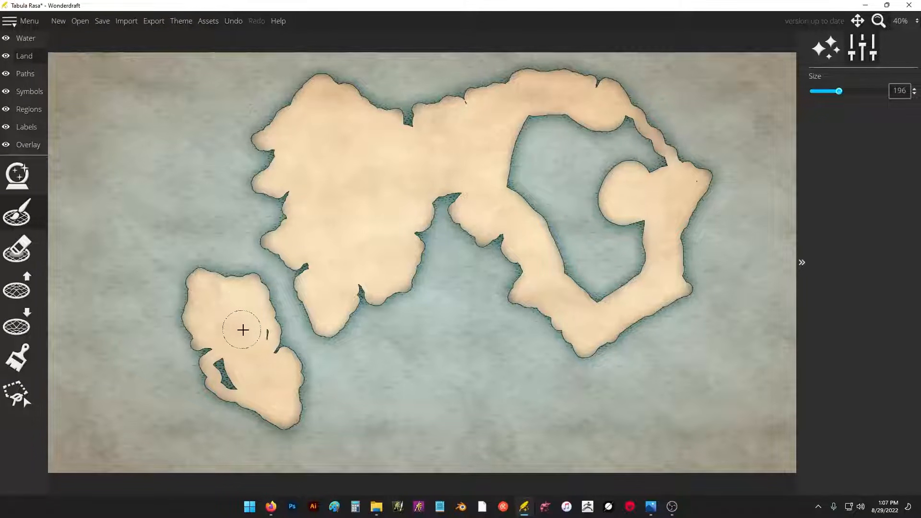
pyautogui.moveTo(247, 347); pyautogui.dragTo(233, 377)
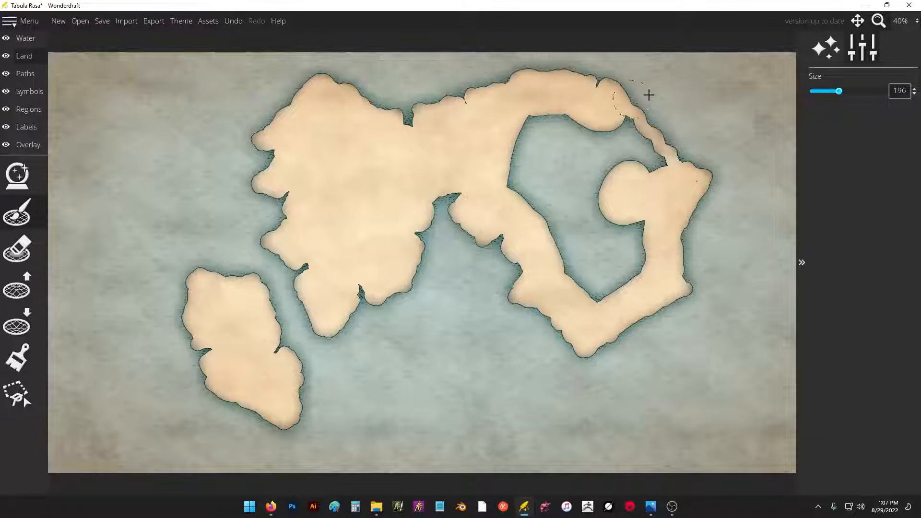
# - Fill the continent's remaining eastern interior and the small notch on its southwest coast, undoing the extra stroke along the southern shore
pyautogui.moveTo(584, 126)
pyautogui.mouseDown()
pyautogui.moveTo(631, 148)
pyautogui.moveTo(655, 174)
pyautogui.moveTo(620, 128)
pyautogui.moveTo(634, 144)
pyautogui.moveTo(590, 279)
pyautogui.moveTo(596, 297)
pyautogui.moveTo(613, 295)
pyautogui.moveTo(549, 246)
pyautogui.moveTo(518, 166)
pyautogui.mouseUp()
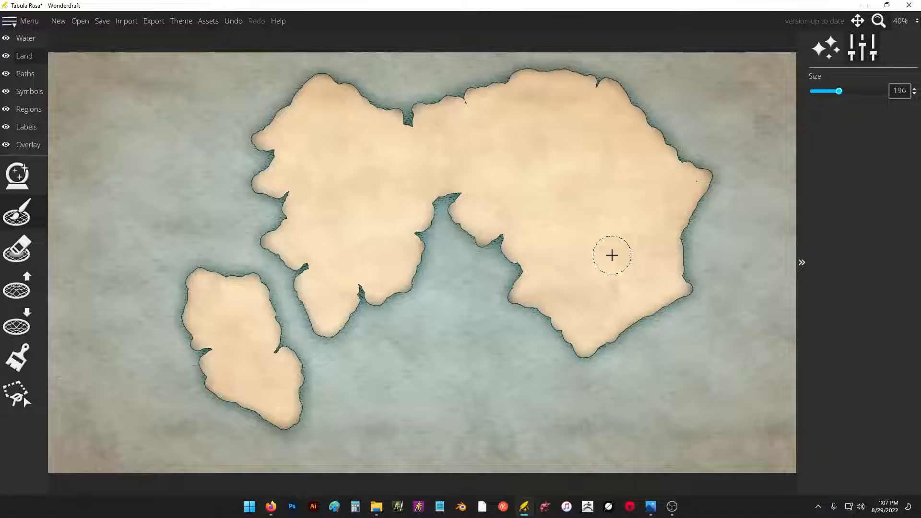
pyautogui.moveTo(380, 236); pyautogui.dragTo(315, 278)
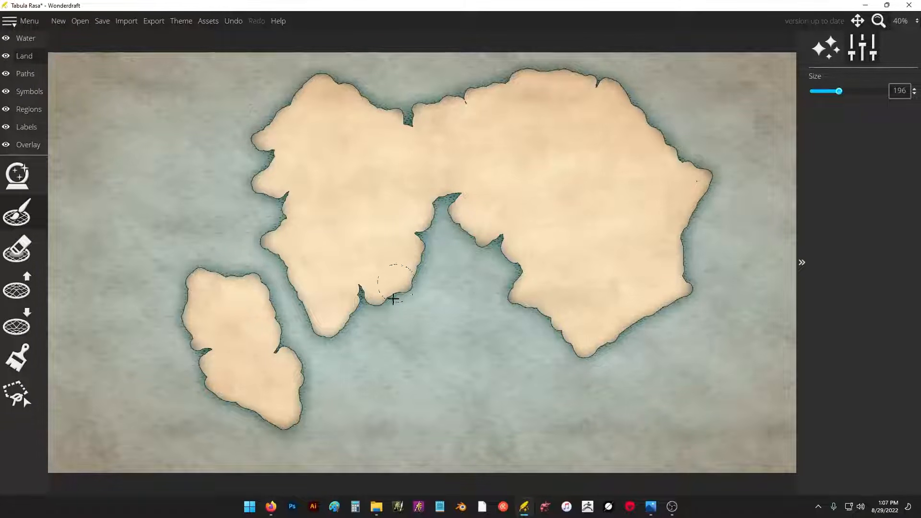
pyautogui.moveTo(393, 299); pyautogui.dragTo(327, 327)
pyautogui.hotkey('ctrl', 'z')
# - Extend the continent's southeast with a broad southern peninsula hooking west and a rounded headland on the east coast
pyautogui.moveTo(621, 342)
pyautogui.mouseDown()
pyautogui.moveTo(651, 354)
pyautogui.moveTo(630, 404)
pyautogui.moveTo(598, 415)
pyautogui.moveTo(617, 402)
pyautogui.moveTo(594, 350)
pyautogui.moveTo(574, 357)
pyautogui.moveTo(589, 381)
pyautogui.moveTo(577, 398)
pyautogui.moveTo(533, 407)
pyautogui.mouseUp()
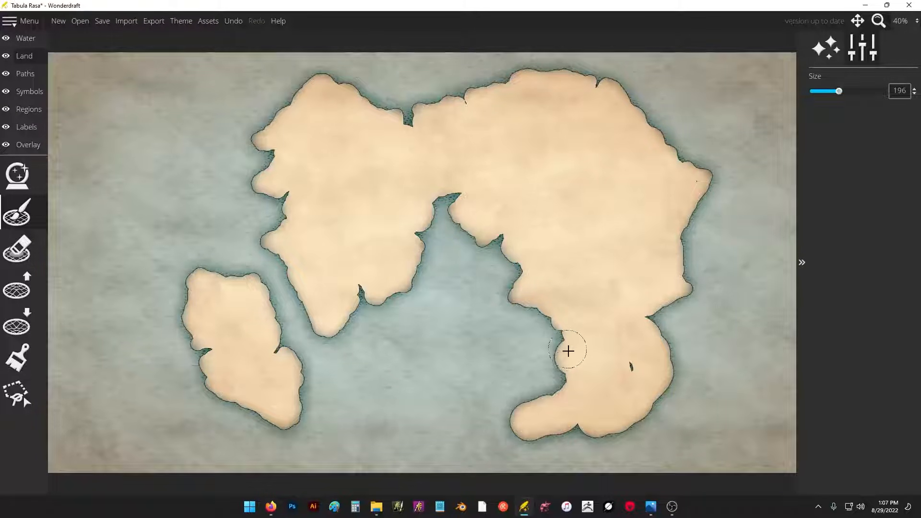
pyautogui.moveTo(568, 351); pyautogui.dragTo(568, 383)
pyautogui.moveTo(643, 326)
pyautogui.mouseDown()
pyautogui.moveTo(711, 268)
pyautogui.moveTo(691, 265)
pyautogui.mouseUp()
pyautogui.moveTo(656, 367)
pyautogui.mouseDown()
pyautogui.moveTo(669, 382)
pyautogui.moveTo(625, 403)
pyautogui.mouseUp()
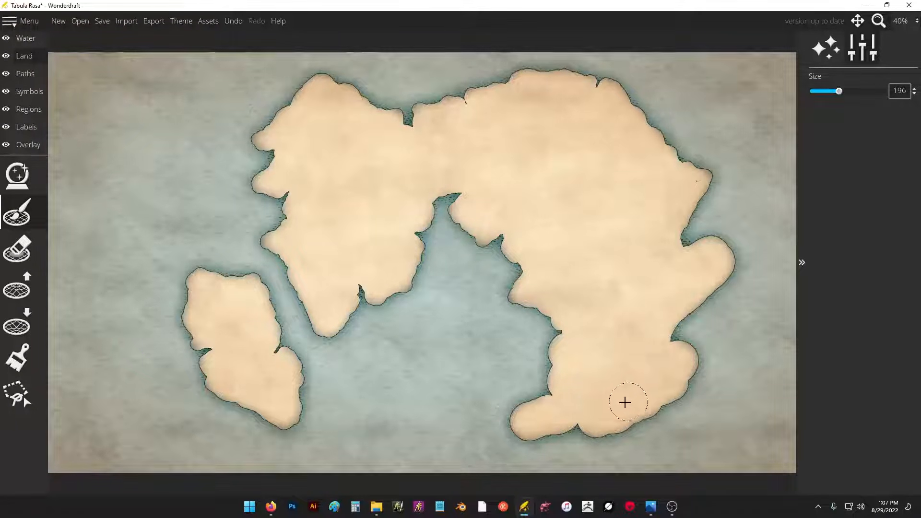
# - Roughen the southern peninsula's coastline with the Lower Landmass tool at brush size 64 and roughness 1
pyautogui.click(23, 330)
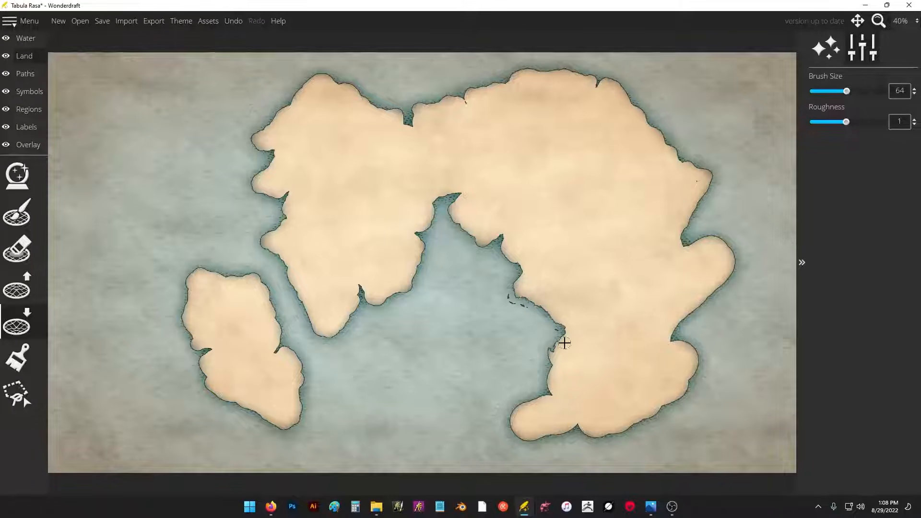
pyautogui.scroll(5, 564, 343)
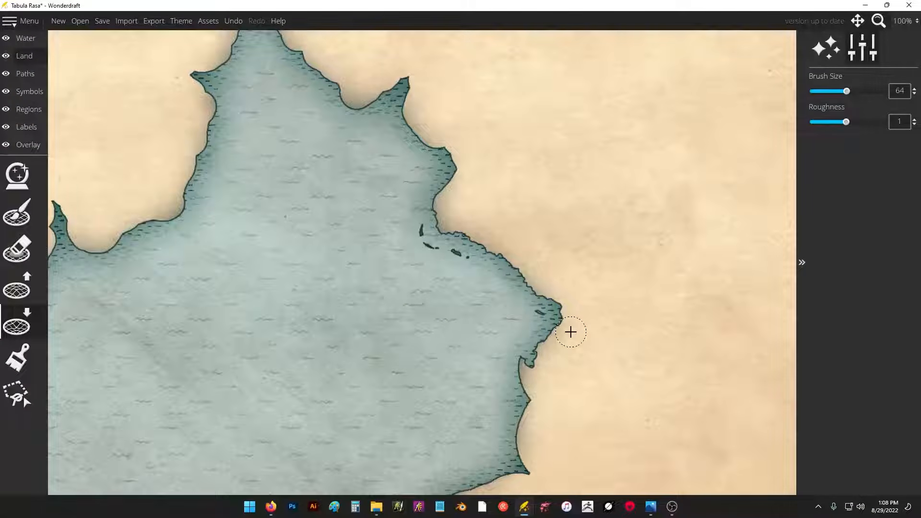
pyautogui.moveTo(528, 347)
pyautogui.mouseDown()
pyautogui.moveTo(469, 171)
pyautogui.moveTo(461, 247)
pyautogui.moveTo(469, 302)
pyautogui.moveTo(413, 314)
pyautogui.moveTo(377, 337)
pyautogui.moveTo(368, 376)
pyautogui.moveTo(403, 403)
pyautogui.moveTo(518, 379)
pyautogui.moveTo(557, 322)
pyautogui.moveTo(557, 389)
pyautogui.moveTo(594, 395)
pyautogui.moveTo(654, 383)
pyautogui.mouseUp()
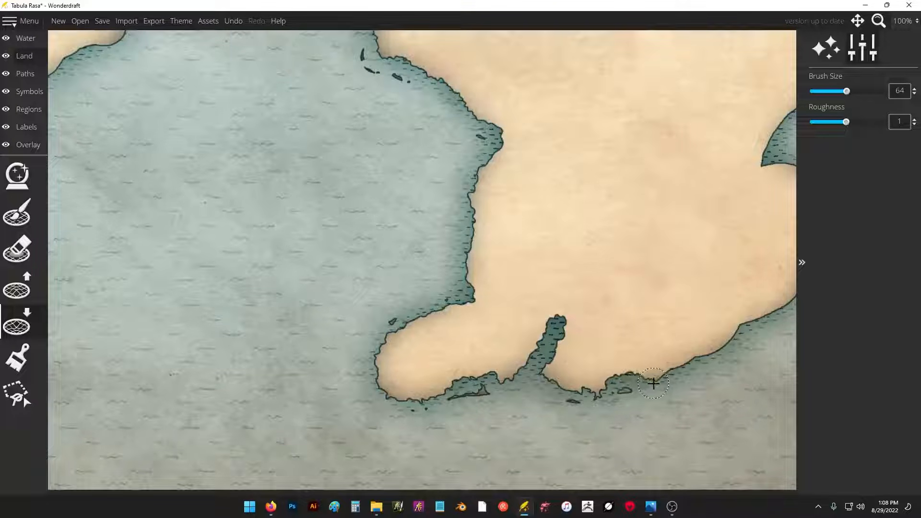
pyautogui.moveTo(689, 360); pyautogui.dragTo(778, 309)
pyautogui.moveTo(734, 357); pyautogui.dragTo(505, 431)
# - Roughen the shores of the southeastern bay and the rounded eastern headland with the Lower Landmass tool
pyautogui.moveTo(563, 368)
pyautogui.mouseDown()
pyautogui.moveTo(600, 293)
pyautogui.moveTo(575, 252)
pyautogui.moveTo(534, 236)
pyautogui.moveTo(545, 155)
pyautogui.moveTo(556, 176)
pyautogui.moveTo(640, 127)
pyautogui.moveTo(598, 358)
pyautogui.mouseUp()
pyautogui.moveTo(612, 290); pyautogui.dragTo(623, 271)
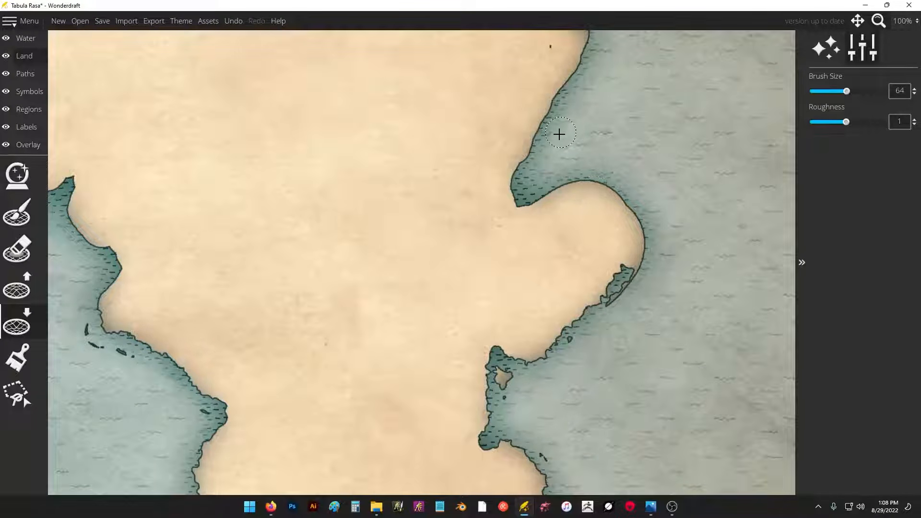
pyautogui.moveTo(518, 169)
pyautogui.mouseDown()
pyautogui.moveTo(518, 204)
pyautogui.moveTo(583, 186)
pyautogui.moveTo(607, 190)
pyautogui.moveTo(639, 228)
pyautogui.moveTo(633, 273)
pyautogui.mouseUp()
pyautogui.moveTo(617, 160); pyautogui.dragTo(598, 274)
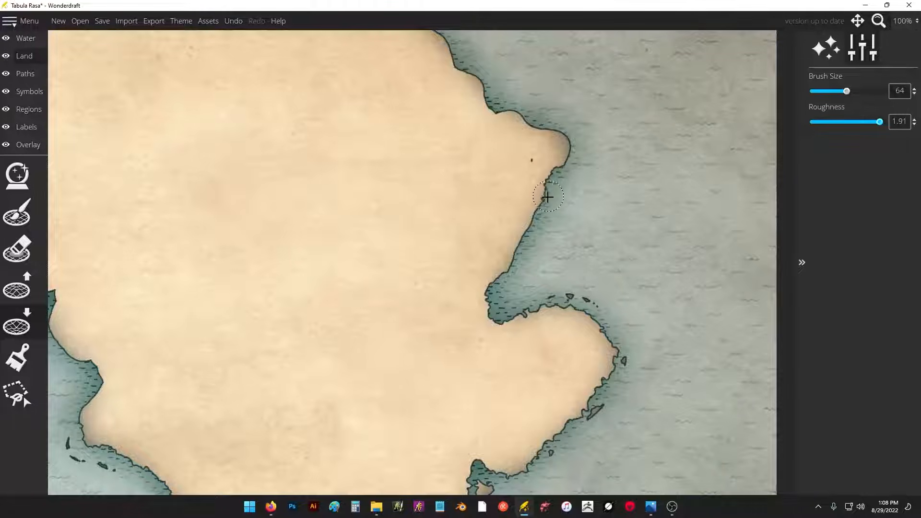
# - Roughen the east coast above the headland at roughness 1.91 and the northeast coast at roughness 1.02
pyautogui.moveTo(531, 225); pyautogui.dragTo(515, 253)
pyautogui.moveTo(537, 210)
pyautogui.mouseDown()
pyautogui.moveTo(524, 178)
pyautogui.moveTo(510, 255)
pyautogui.mouseUp()
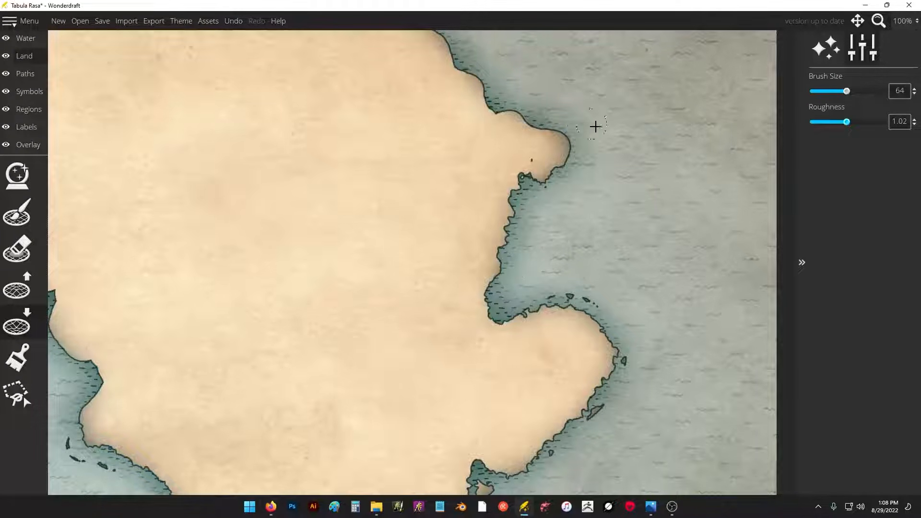
pyautogui.moveTo(594, 130); pyautogui.dragTo(652, 226)
pyautogui.moveTo(566, 213); pyautogui.dragTo(446, 69)
pyautogui.moveTo(492, 81)
pyautogui.mouseDown()
pyautogui.moveTo(643, 247)
pyautogui.moveTo(561, 192)
pyautogui.mouseUp()
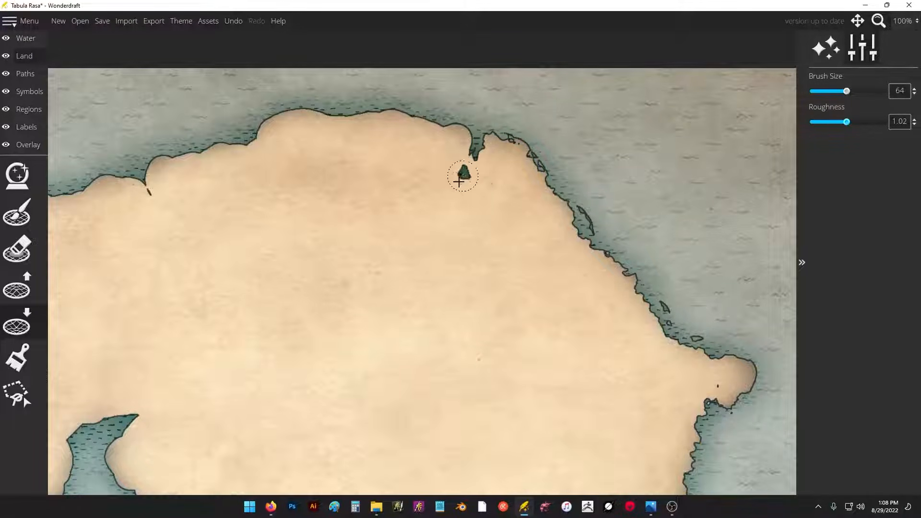
# - Roughen the continent's northern coastline from the northeastern inlet westward with the Lower Landmass tool
pyautogui.moveTo(459, 182)
pyautogui.mouseDown()
pyautogui.moveTo(458, 132)
pyautogui.moveTo(318, 113)
pyautogui.moveTo(154, 162)
pyautogui.moveTo(144, 189)
pyautogui.moveTo(107, 164)
pyautogui.mouseUp()
pyautogui.moveTo(195, 138)
pyautogui.mouseDown()
pyautogui.moveTo(468, 101)
pyautogui.moveTo(509, 106)
pyautogui.mouseUp()
pyautogui.moveTo(441, 121)
pyautogui.mouseDown()
pyautogui.moveTo(413, 155)
pyautogui.moveTo(283, 111)
pyautogui.moveTo(252, 79)
pyautogui.moveTo(203, 56)
pyautogui.moveTo(158, 69)
pyautogui.moveTo(101, 132)
pyautogui.mouseUp()
pyautogui.moveTo(148, 150); pyautogui.dragTo(420, 48)
# - Roughen the continent's west coast and the shores of the large central bay with the Lower Landmass tool
pyautogui.moveTo(314, 54)
pyautogui.mouseDown()
pyautogui.moveTo(247, 103)
pyautogui.moveTo(287, 148)
pyautogui.moveTo(297, 176)
pyautogui.moveTo(254, 218)
pyautogui.moveTo(286, 247)
pyautogui.moveTo(328, 251)
pyautogui.moveTo(335, 287)
pyautogui.moveTo(320, 326)
pyautogui.moveTo(283, 371)
pyautogui.moveTo(322, 418)
pyautogui.mouseUp()
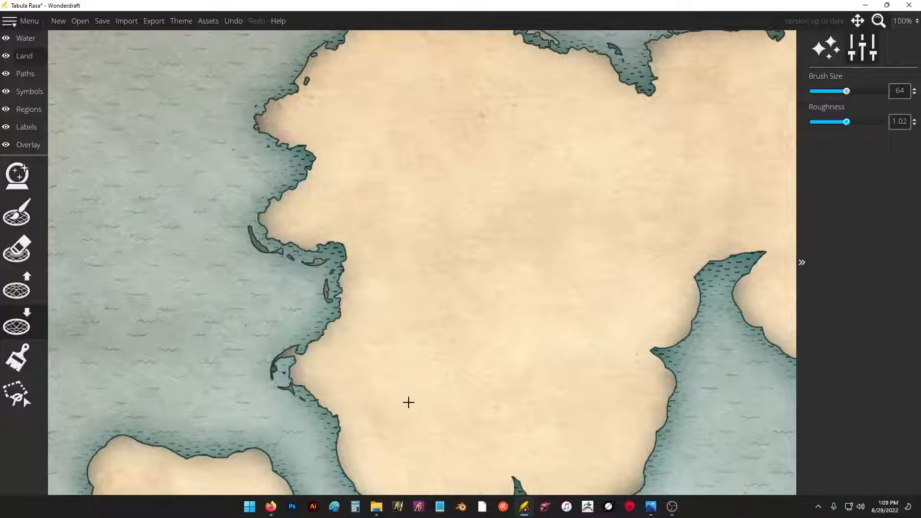
pyautogui.moveTo(408, 402)
pyautogui.mouseDown()
pyautogui.moveTo(387, 151)
pyautogui.moveTo(367, 218)
pyautogui.moveTo(422, 324)
pyautogui.moveTo(465, 328)
pyautogui.moveTo(521, 226)
pyautogui.moveTo(554, 245)
pyautogui.moveTo(602, 236)
pyautogui.moveTo(670, 152)
pyautogui.mouseUp()
pyautogui.moveTo(670, 153)
pyautogui.mouseDown()
pyautogui.moveTo(430, 324)
pyautogui.moveTo(432, 259)
pyautogui.moveTo(469, 192)
pyautogui.moveTo(507, 157)
pyautogui.moveTo(528, 168)
pyautogui.moveTo(518, 216)
pyautogui.moveTo(596, 286)
pyautogui.moveTo(640, 266)
pyautogui.moveTo(680, 337)
pyautogui.moveTo(650, 322)
pyautogui.moveTo(656, 394)
pyautogui.moveTo(687, 391)
pyautogui.mouseUp()
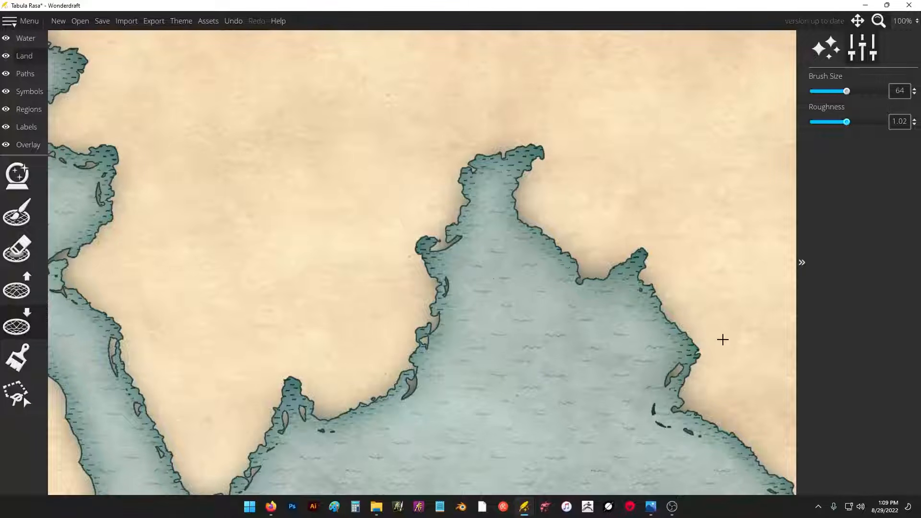
# - Roughen the central bay's eastern shore and carve the western tip of the southern peninsula into a thinner, ragged point
pyautogui.moveTo(723, 357); pyautogui.dragTo(575, 155)
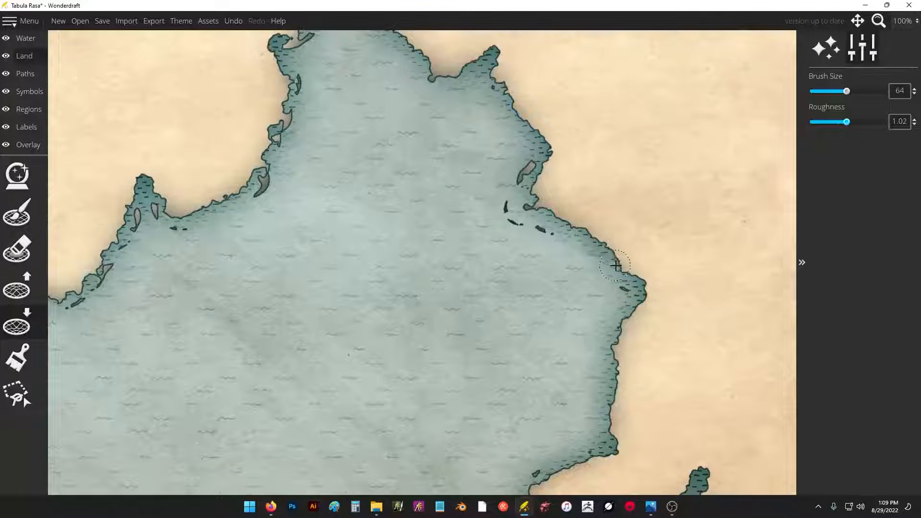
pyautogui.moveTo(615, 265)
pyautogui.mouseDown()
pyautogui.moveTo(638, 307)
pyautogui.moveTo(616, 362)
pyautogui.mouseUp()
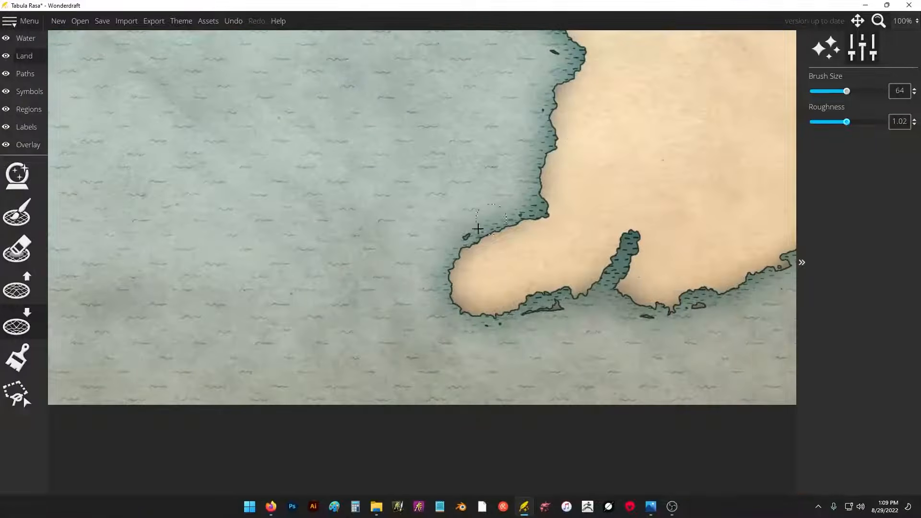
pyautogui.moveTo(521, 218)
pyautogui.mouseDown()
pyautogui.moveTo(507, 243)
pyautogui.moveTo(475, 249)
pyautogui.moveTo(448, 283)
pyautogui.moveTo(484, 302)
pyautogui.moveTo(552, 292)
pyautogui.moveTo(450, 312)
pyautogui.moveTo(511, 298)
pyautogui.moveTo(460, 287)
pyautogui.mouseUp()
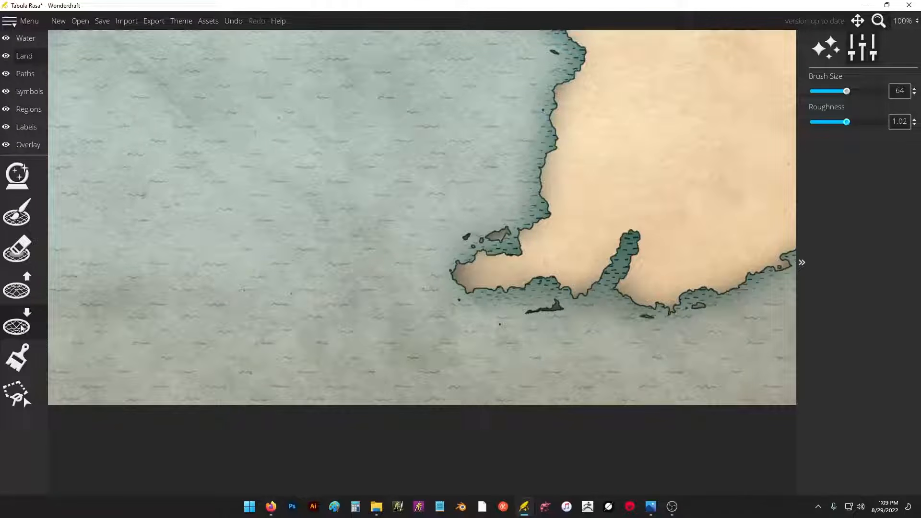
# - Erase the ragged western tip of the southern peninsula with a size 261 eraser and roughen the coast above the cut
pyautogui.click(17, 248)
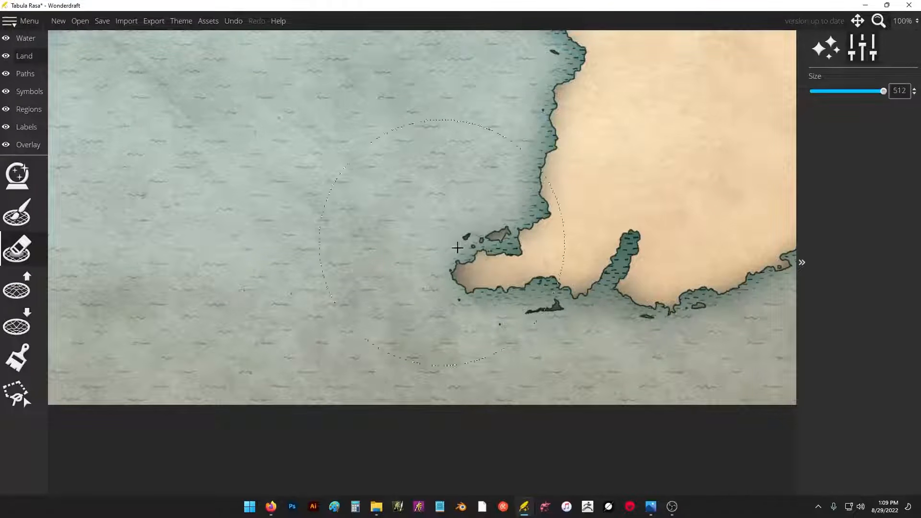
pyautogui.moveTo(867, 92); pyautogui.dragTo(844, 95)
pyautogui.moveTo(467, 274)
pyautogui.mouseDown()
pyautogui.moveTo(512, 304)
pyautogui.moveTo(531, 301)
pyautogui.moveTo(519, 286)
pyautogui.mouseUp()
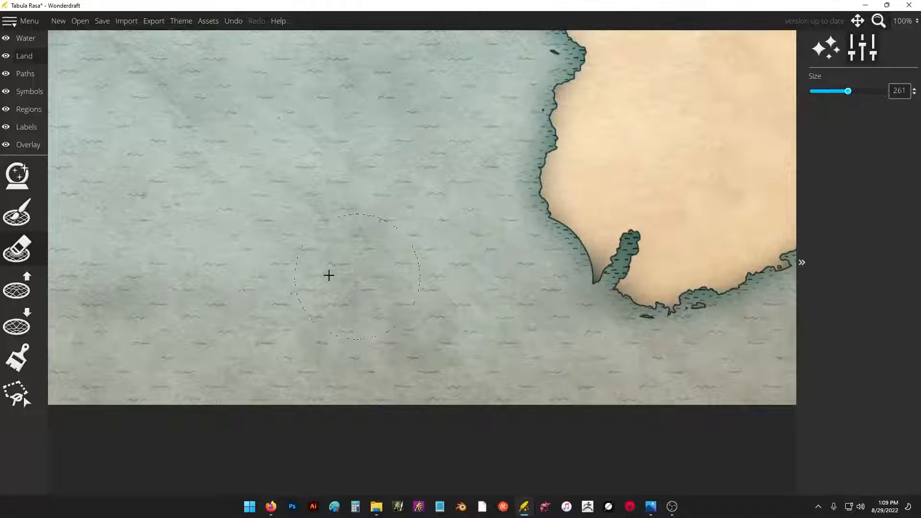
pyautogui.click(17, 322)
pyautogui.moveTo(545, 208)
pyautogui.mouseDown()
pyautogui.moveTo(579, 234)
pyautogui.moveTo(598, 276)
pyautogui.moveTo(631, 238)
pyautogui.moveTo(626, 219)
pyautogui.moveTo(598, 269)
pyautogui.moveTo(579, 223)
pyautogui.moveTo(602, 200)
pyautogui.moveTo(560, 219)
pyautogui.moveTo(540, 194)
pyautogui.moveTo(557, 179)
pyautogui.moveTo(539, 184)
pyautogui.moveTo(542, 139)
pyautogui.moveTo(567, 119)
pyautogui.moveTo(555, 125)
pyautogui.moveTo(543, 94)
pyautogui.moveTo(561, 76)
pyautogui.moveTo(594, 83)
pyautogui.moveTo(573, 61)
pyautogui.moveTo(550, 83)
pyautogui.mouseUp()
# - Erase the southern end of the continent's eastern half, including its narrow inlets, with the landmass eraser
pyautogui.scroll(-5, 551, 82)
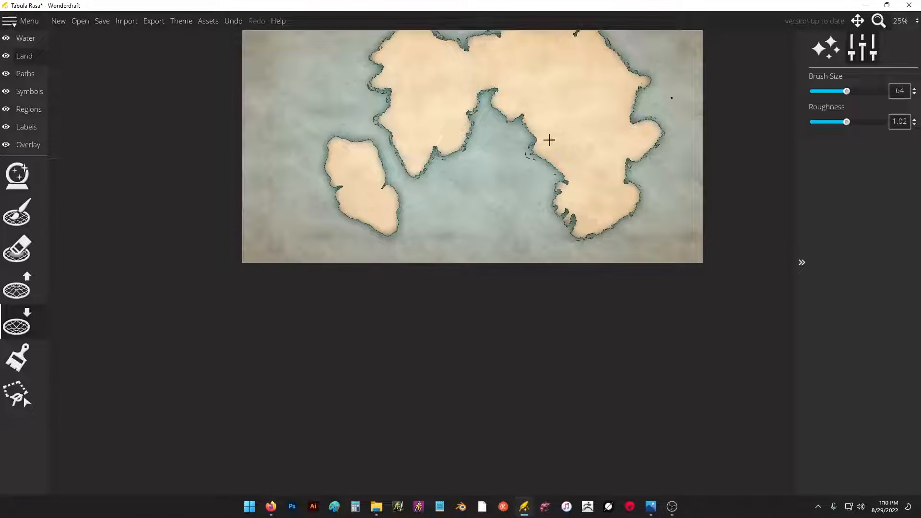
pyautogui.moveTo(549, 140); pyautogui.dragTo(527, 220)
pyautogui.scroll(1, 579, 295)
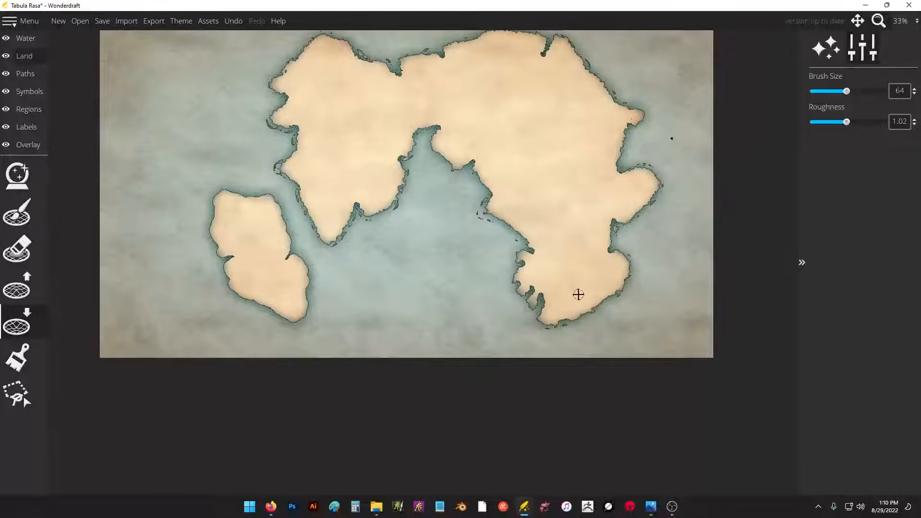
pyautogui.click(17, 249)
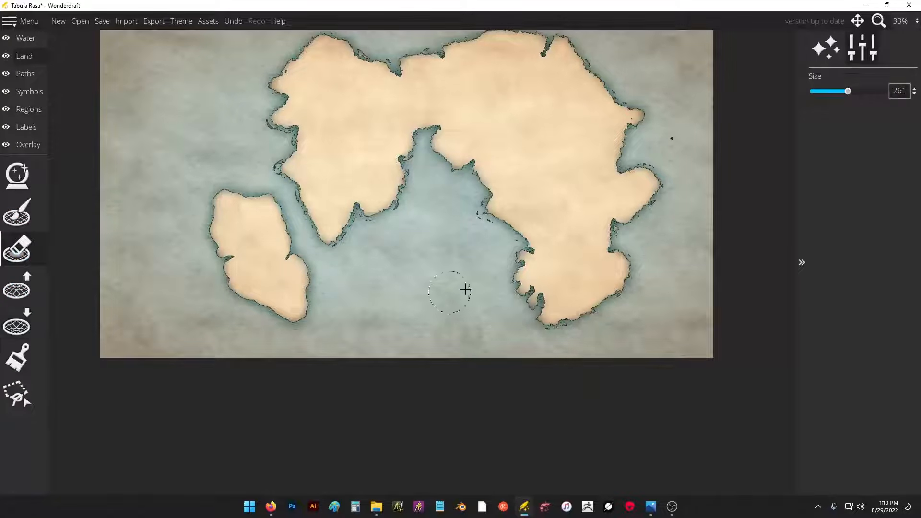
pyautogui.moveTo(534, 252)
pyautogui.mouseDown()
pyautogui.moveTo(529, 277)
pyautogui.moveTo(565, 300)
pyautogui.moveTo(582, 298)
pyautogui.moveTo(557, 313)
pyautogui.moveTo(593, 340)
pyautogui.mouseUp()
pyautogui.moveTo(625, 310)
pyautogui.mouseDown()
pyautogui.moveTo(636, 260)
pyautogui.moveTo(626, 285)
pyautogui.moveTo(583, 300)
pyautogui.mouseUp()
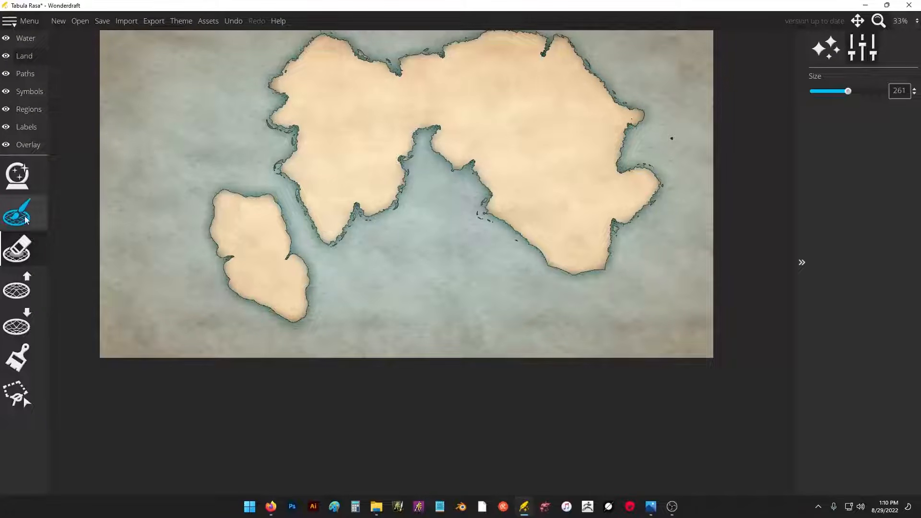
# - Roughen the freshly cut southern coastline of the continent's eastern half with the Lower Landmass tool
pyautogui.click(16, 322)
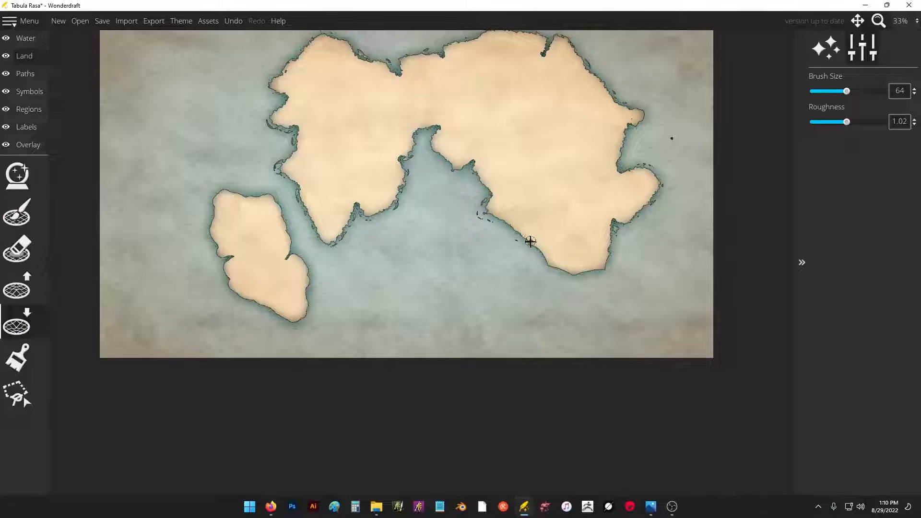
pyautogui.moveTo(530, 241)
pyautogui.mouseDown()
pyautogui.moveTo(550, 263)
pyautogui.moveTo(587, 270)
pyautogui.mouseUp()
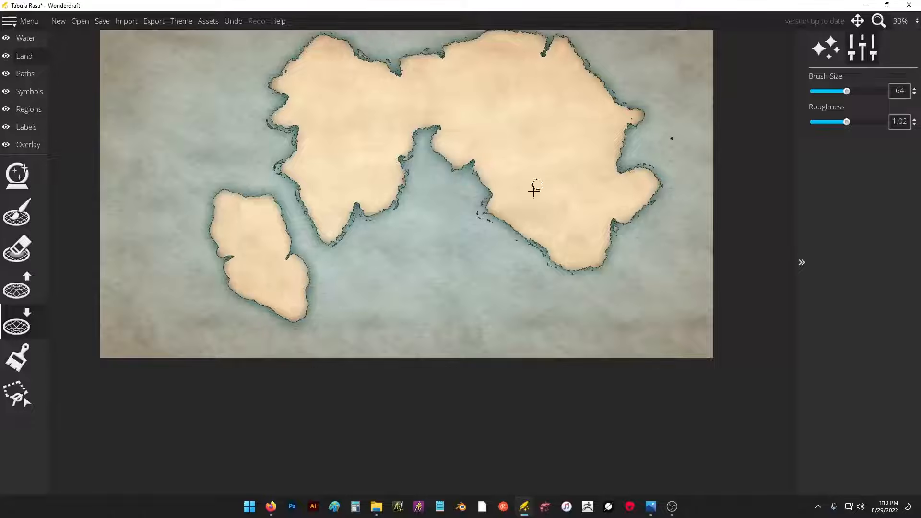
pyautogui.click(17, 248)
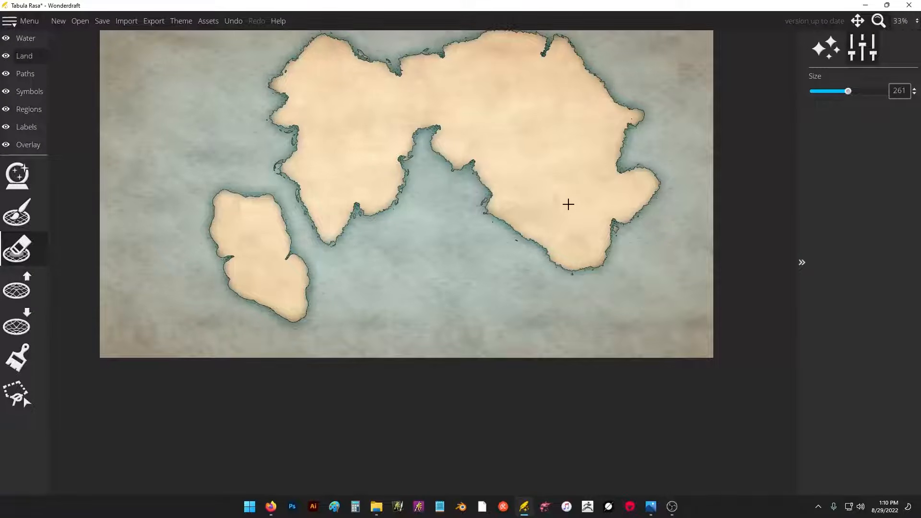
pyautogui.moveTo(541, 196); pyautogui.dragTo(542, 257)
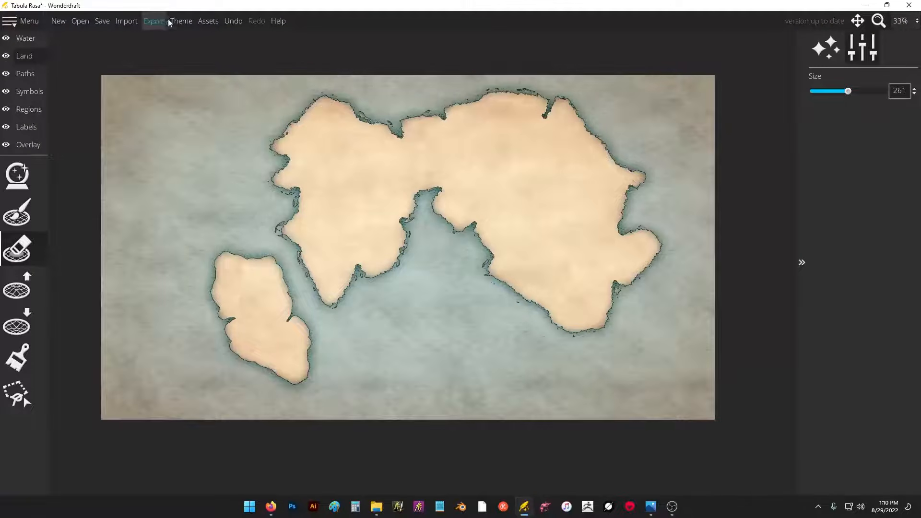
# - Apply the Eastward theme to the map with all theme filters enabled
pyautogui.click(181, 21)
pyautogui.click(462, 161)
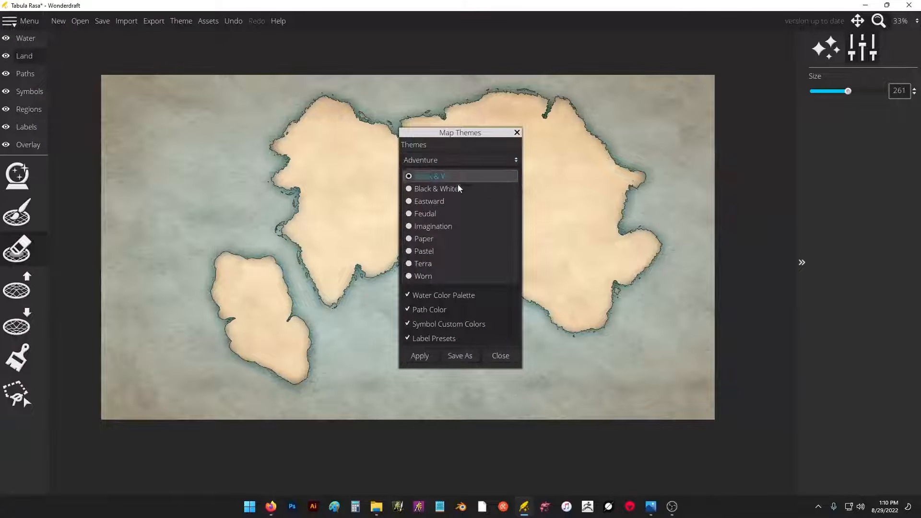
pyautogui.click(451, 203)
pyautogui.click(457, 355)
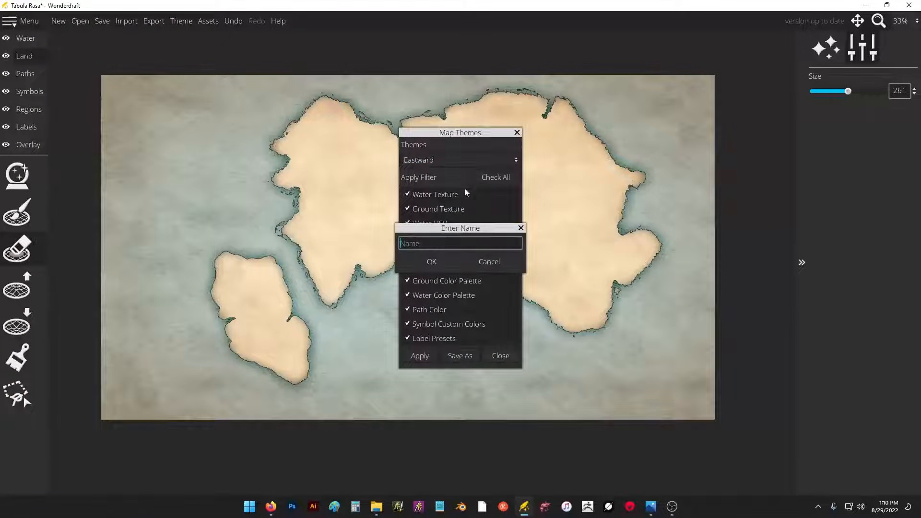
pyautogui.click(478, 260)
pyautogui.click(424, 356)
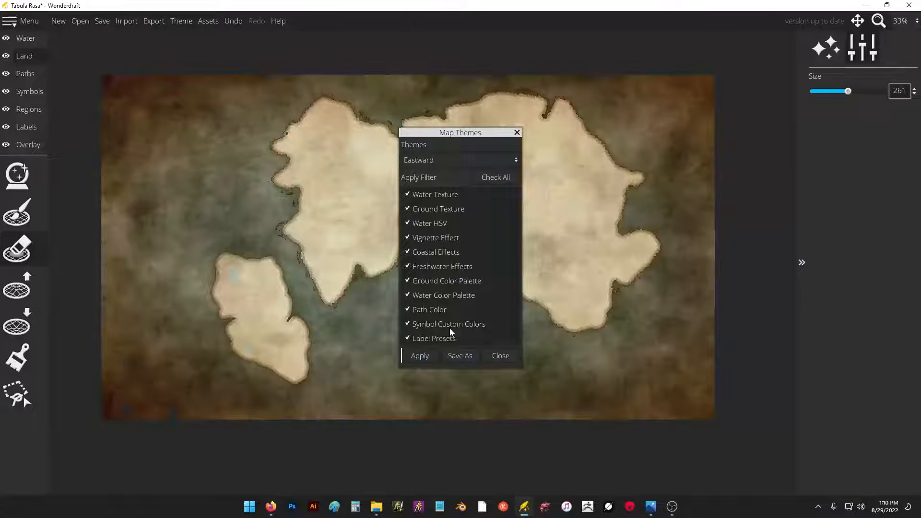
# - Move the theme dialog off the continent's centre and apply the Pastel theme to the map
pyautogui.moveTo(469, 129); pyautogui.dragTo(608, 99)
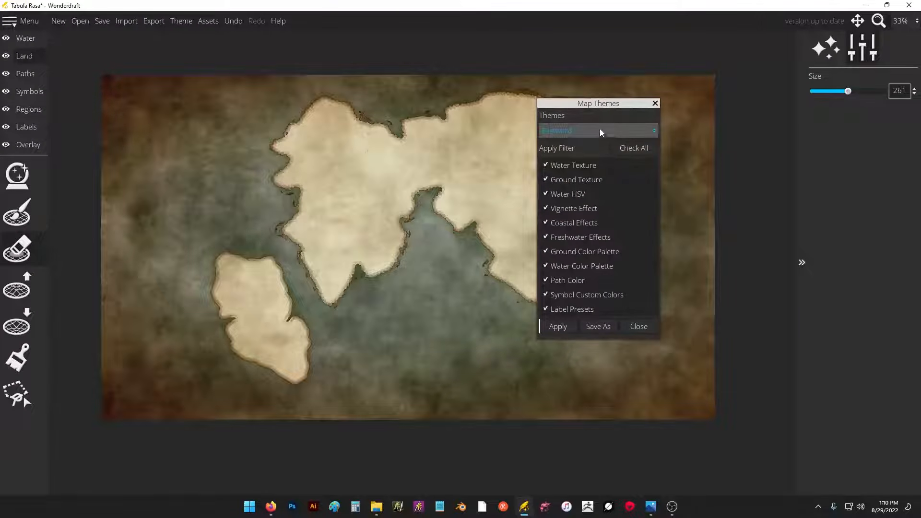
pyautogui.click(600, 130)
pyautogui.click(582, 222)
pyautogui.click(573, 328)
# - Reapply the Imagination theme to the map and close the theme dialog
pyautogui.click(598, 128)
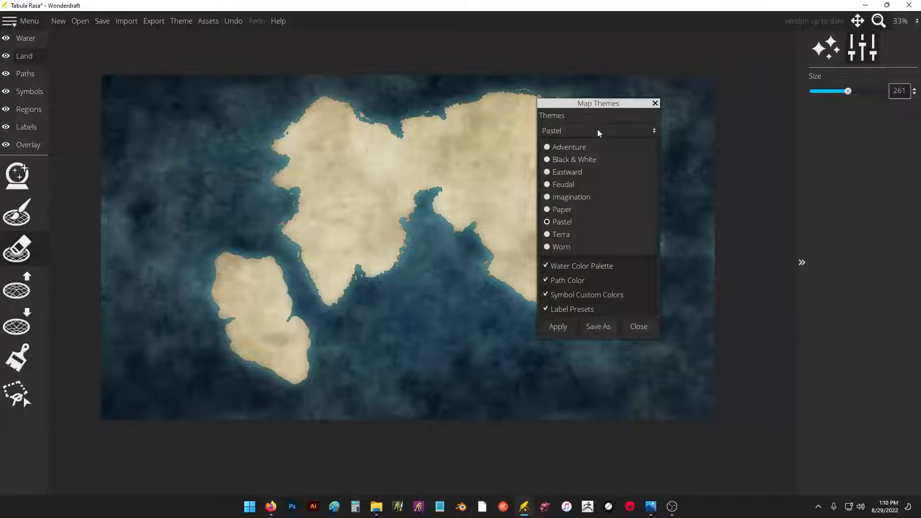
pyautogui.click(586, 195)
pyautogui.click(557, 329)
pyautogui.click(655, 103)
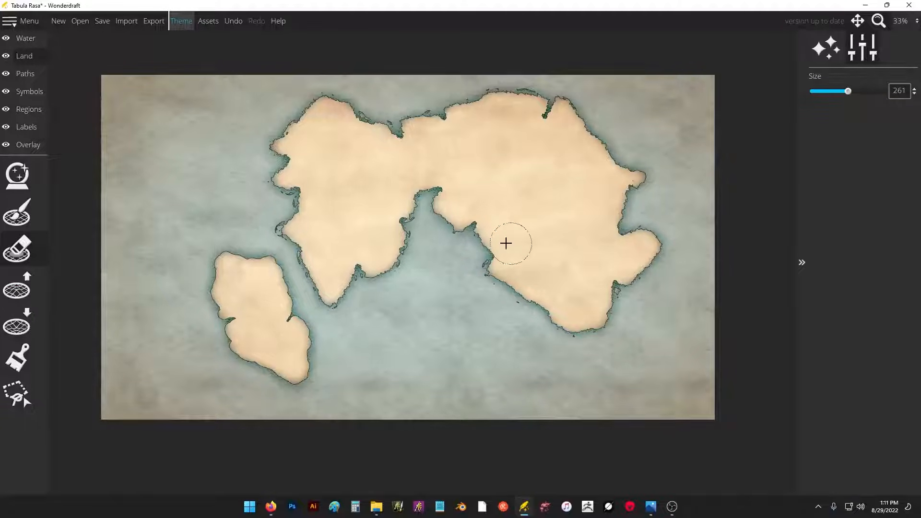
# - Save the map as "stream" in the Wonderdraft maps folder
pyautogui.click(25, 54)
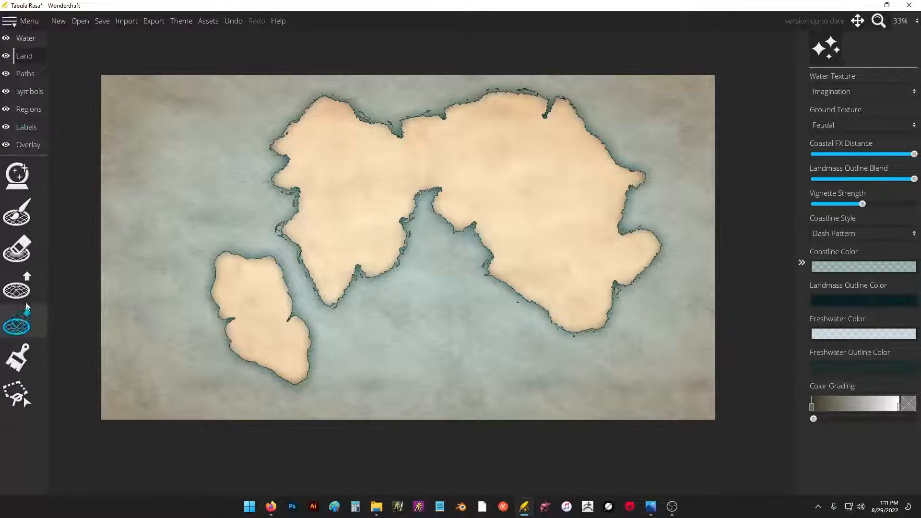
pyautogui.click(99, 21)
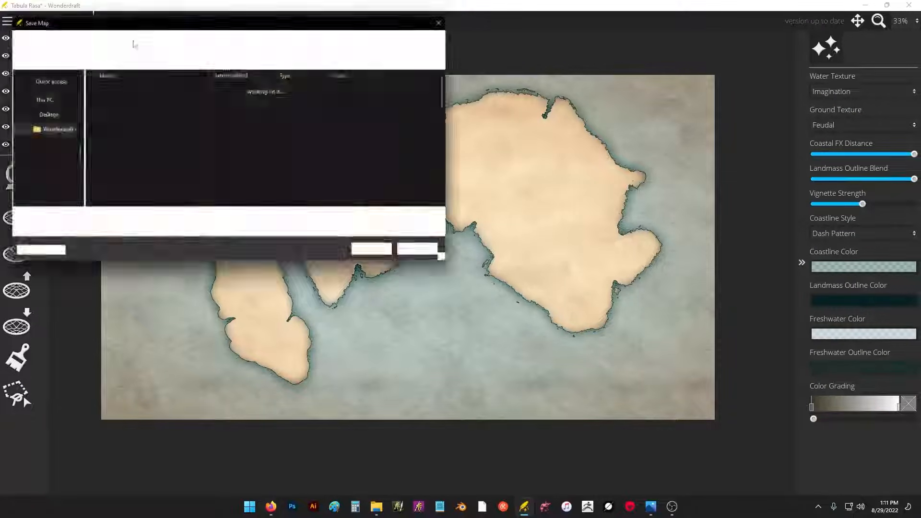
pyautogui.write('strea')
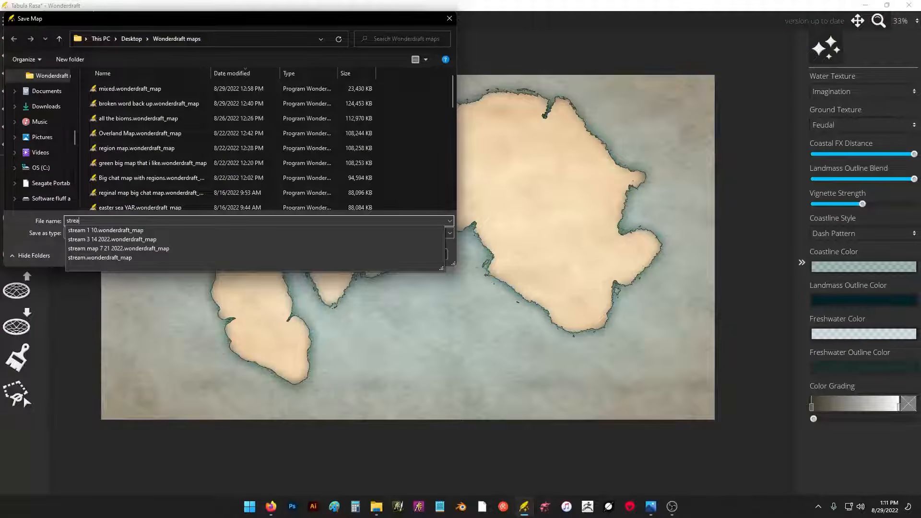
pyautogui.write('m+')
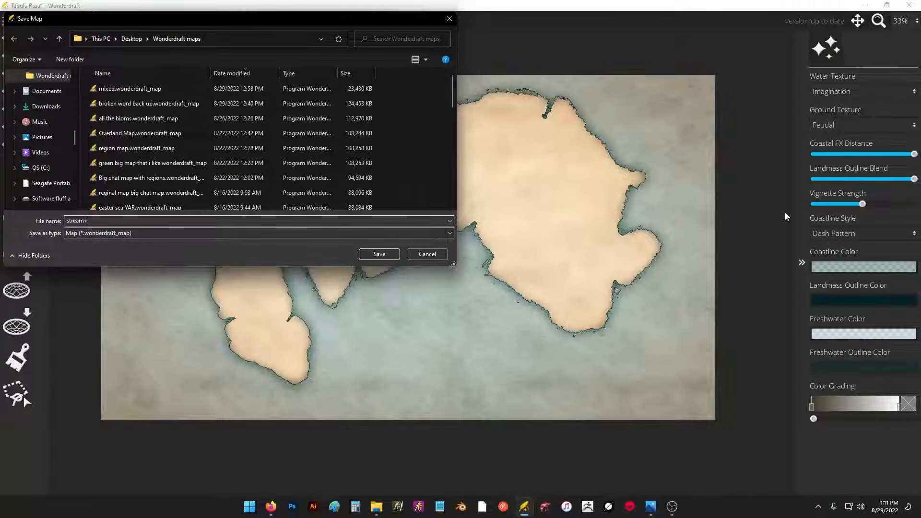
pyautogui.press('BackSpace')
pyautogui.press('Return')
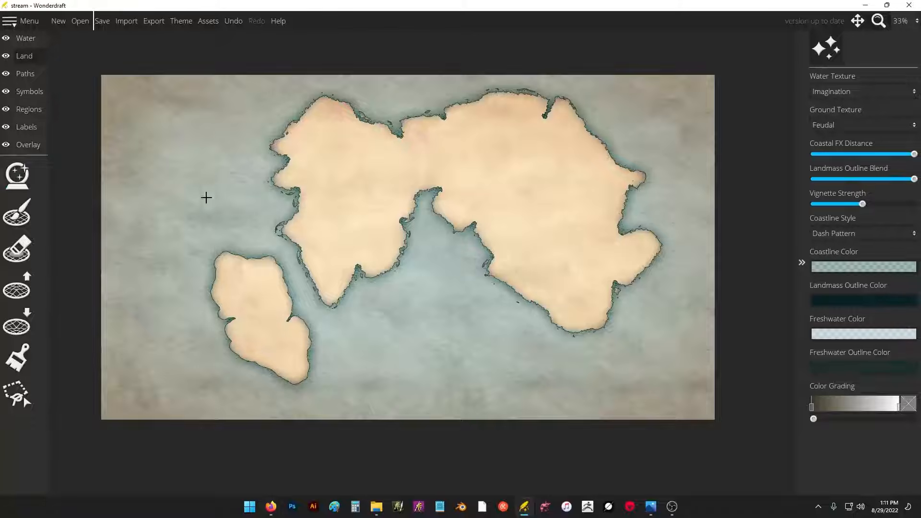
# - Generate two random landmasses in a row with the Uniform pattern, roughness 0.5 and detail 5
pyautogui.click(25, 177)
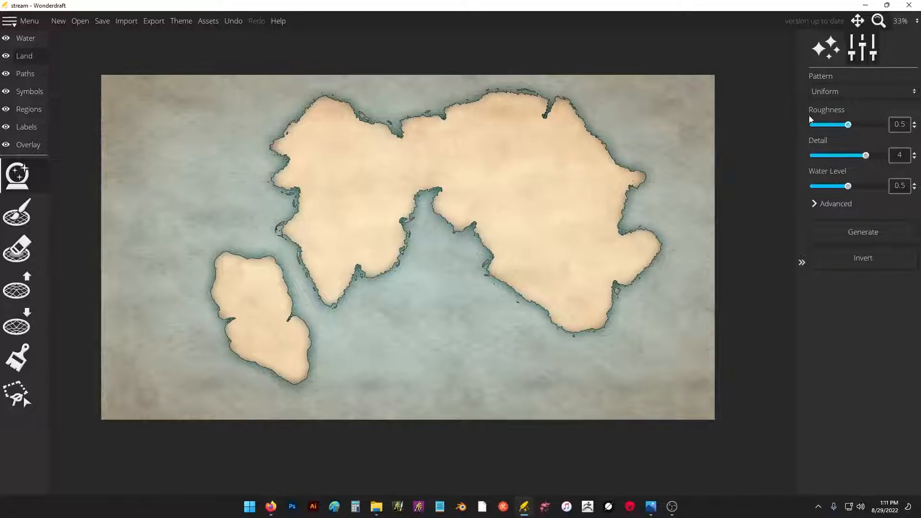
pyautogui.moveTo(866, 155); pyautogui.dragTo(878, 156)
pyautogui.click(844, 233)
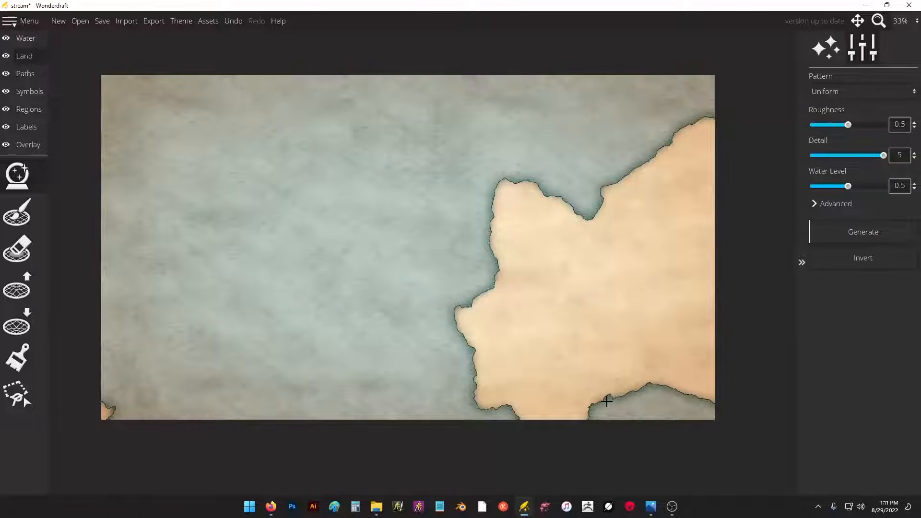
pyautogui.click(847, 223)
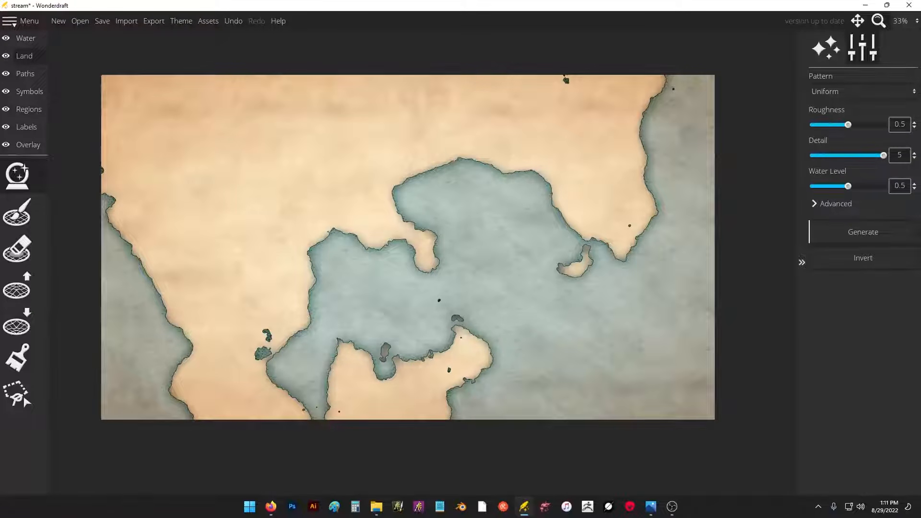
# - Try water levels 0.52 and 0.48, invert land and water, and generate another random landmass
pyautogui.moveTo(848, 186)
pyautogui.mouseDown()
pyautogui.moveTo(834, 186)
pyautogui.moveTo(850, 188)
pyautogui.mouseUp()
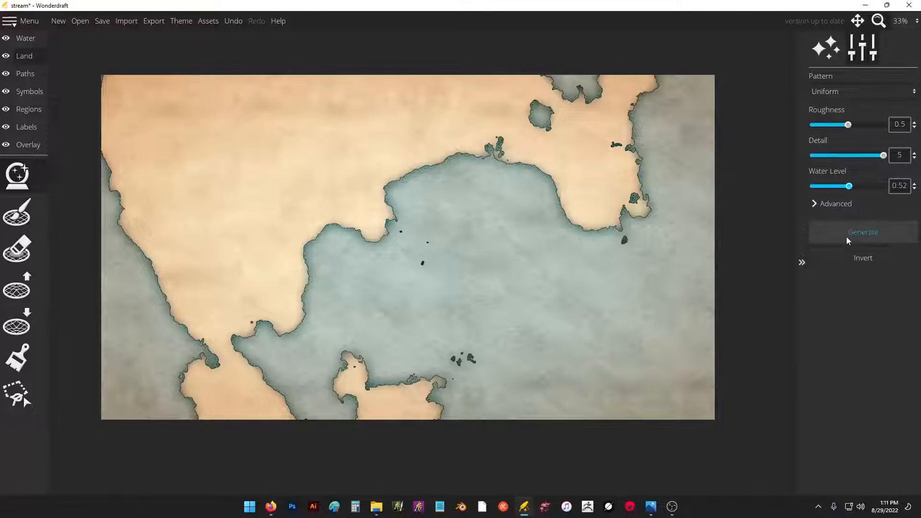
pyautogui.click(844, 254)
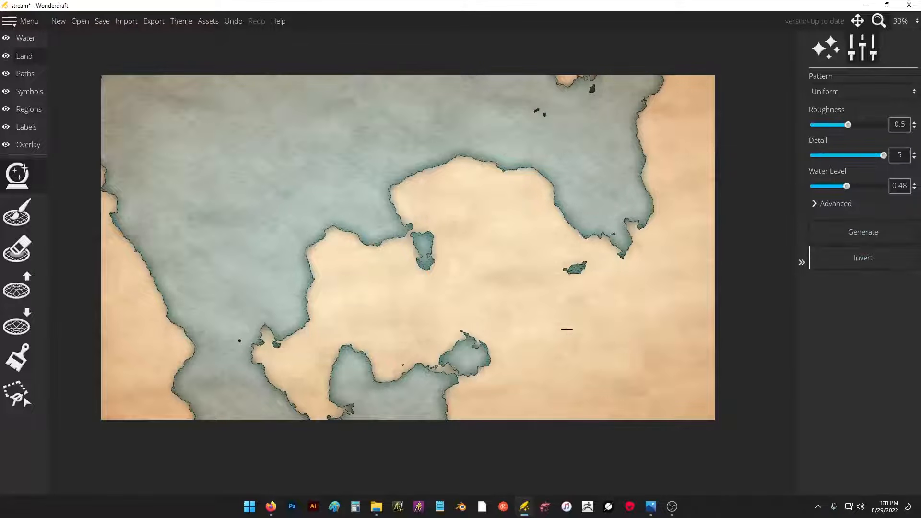
pyautogui.click(840, 225)
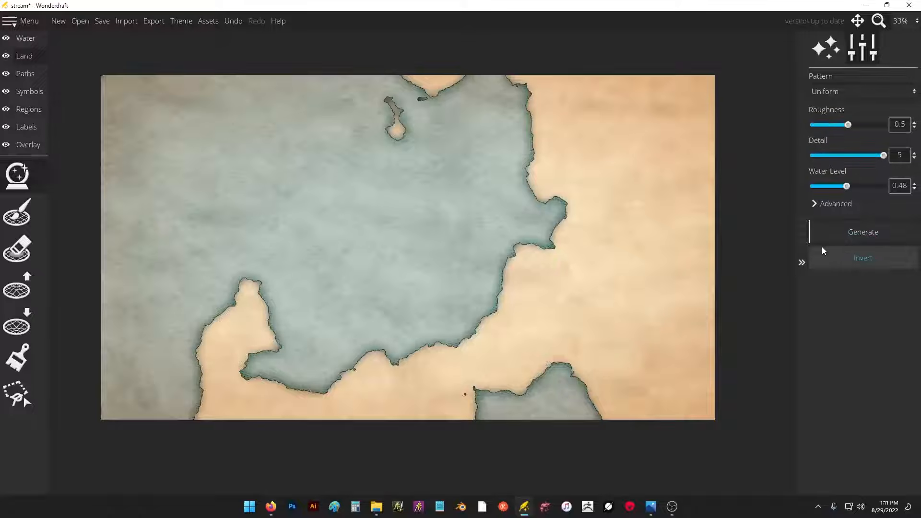
# - Undo the generated landmasses back to the hand-painted continent and island
pyautogui.hotkey('ctrl', 'z')
pyautogui.hotkey('ctrl', 'z')
pyautogui.hotkey('ctrl', 'y')
pyautogui.hotkey('ctrl', 'y')
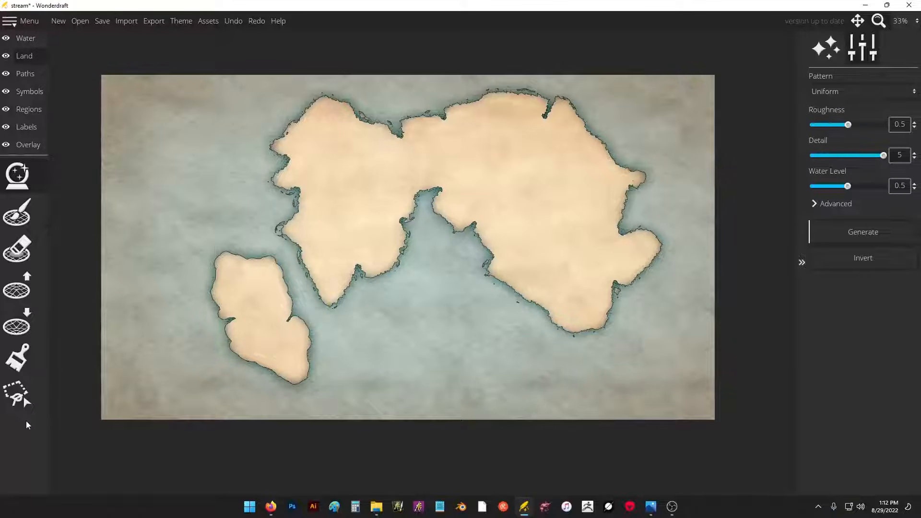
# - Paint trial strokes of the first light green ground color across the continent with the size 128 brush and undo them
pyautogui.click(17, 396)
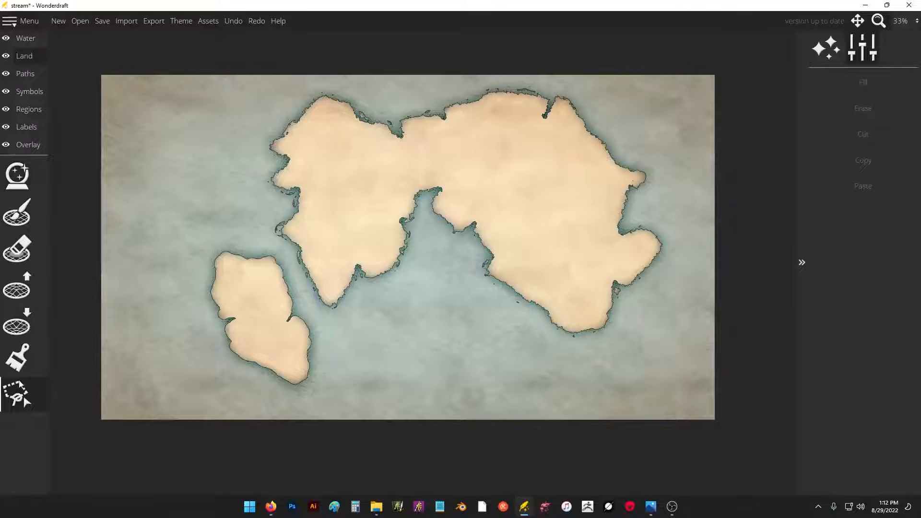
pyautogui.click(22, 376)
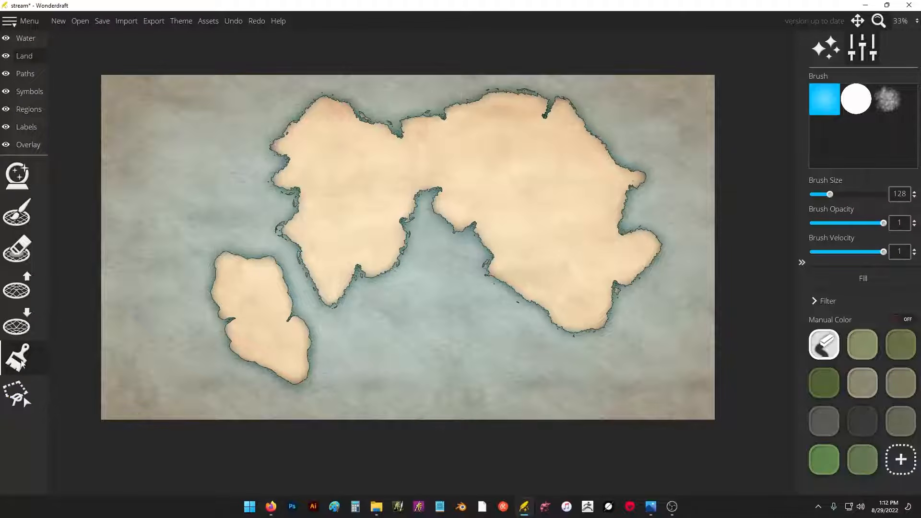
pyautogui.click(862, 345)
pyautogui.moveTo(539, 158)
pyautogui.mouseDown()
pyautogui.moveTo(570, 186)
pyautogui.moveTo(595, 273)
pyautogui.mouseUp()
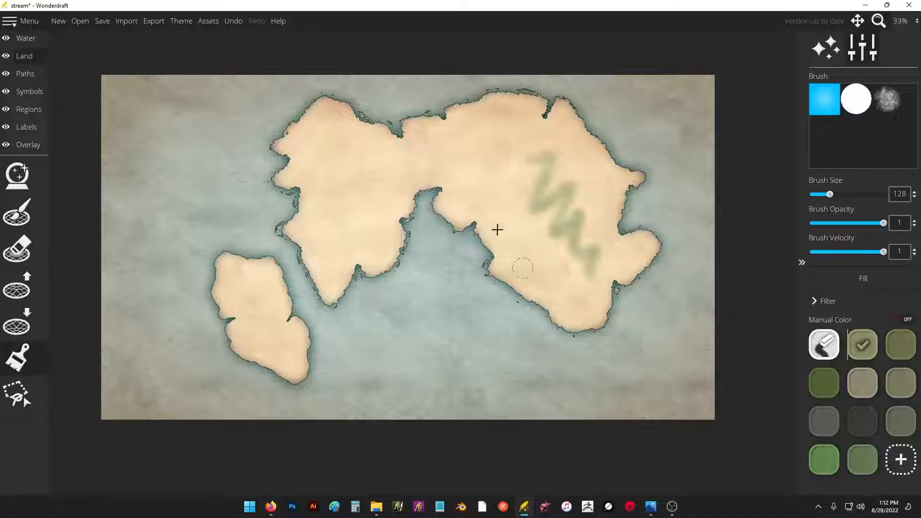
pyautogui.hotkey('ctrl', 'z')
pyautogui.moveTo(330, 185)
pyautogui.mouseDown()
pyautogui.moveTo(329, 211)
pyautogui.moveTo(438, 170)
pyautogui.moveTo(570, 232)
pyautogui.moveTo(619, 274)
pyautogui.mouseUp()
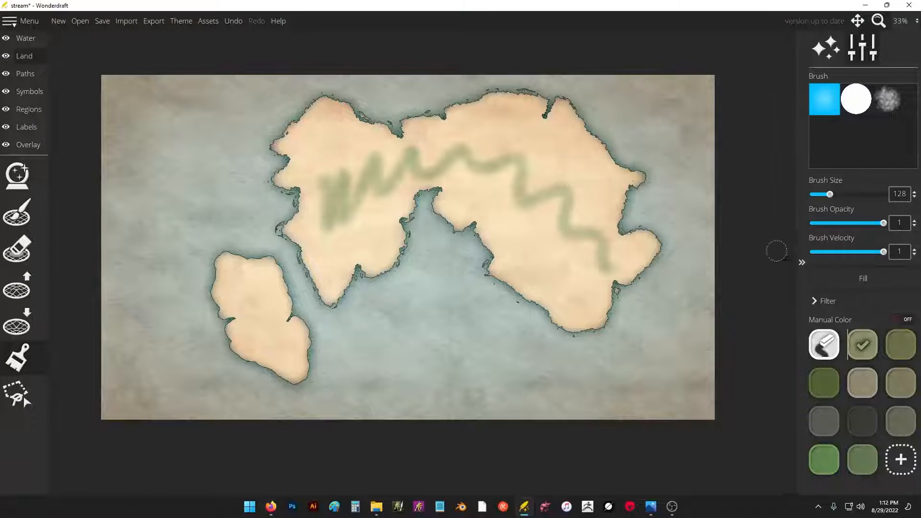
pyautogui.hotkey('ctrl', 'z')
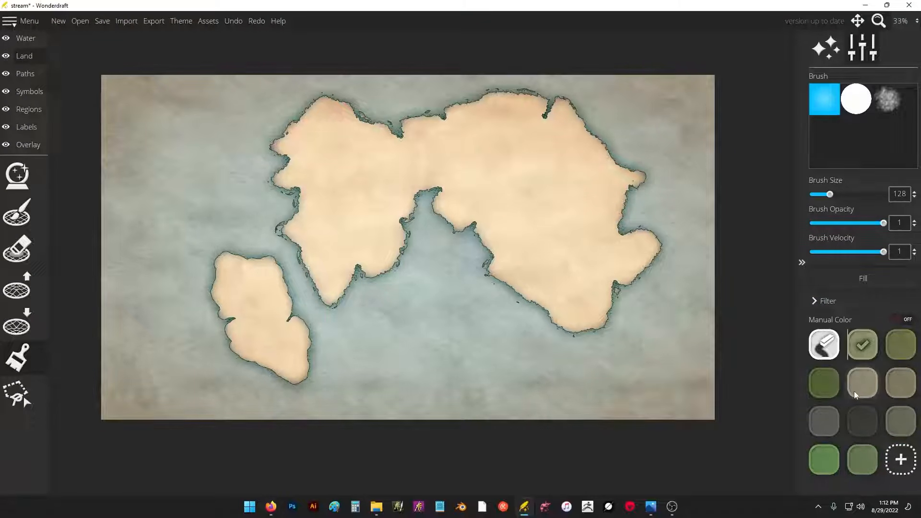
pyautogui.click(901, 459)
pyautogui.click(501, 368)
# - Apply the Feudal theme to the map with all theme filters enabled
pyautogui.click(180, 21)
pyautogui.click(444, 162)
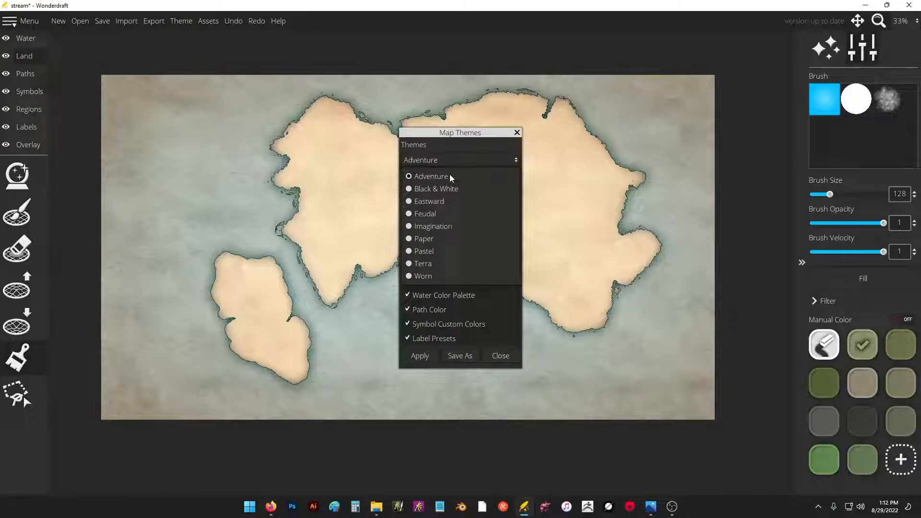
pyautogui.click(447, 212)
pyautogui.click(437, 358)
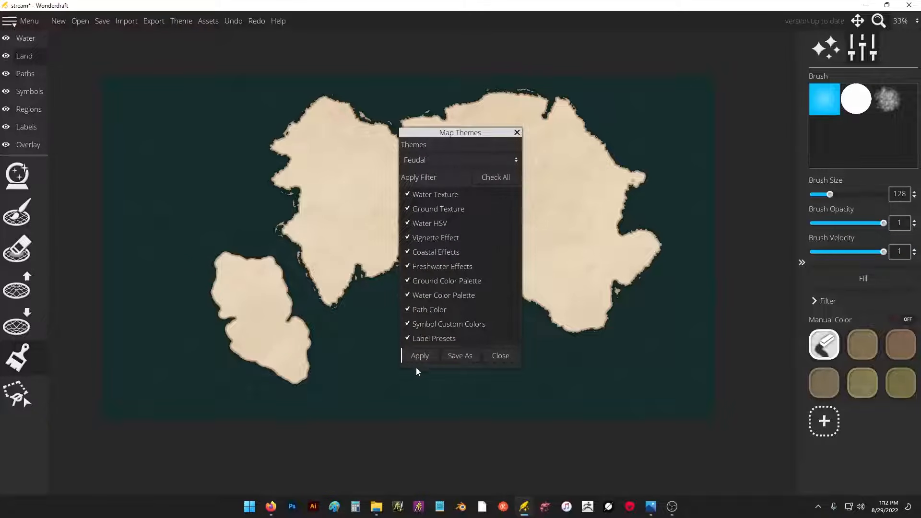
# - Paint a trial squiggle on the eastern continent with the first brown ground color
pyautogui.click(488, 355)
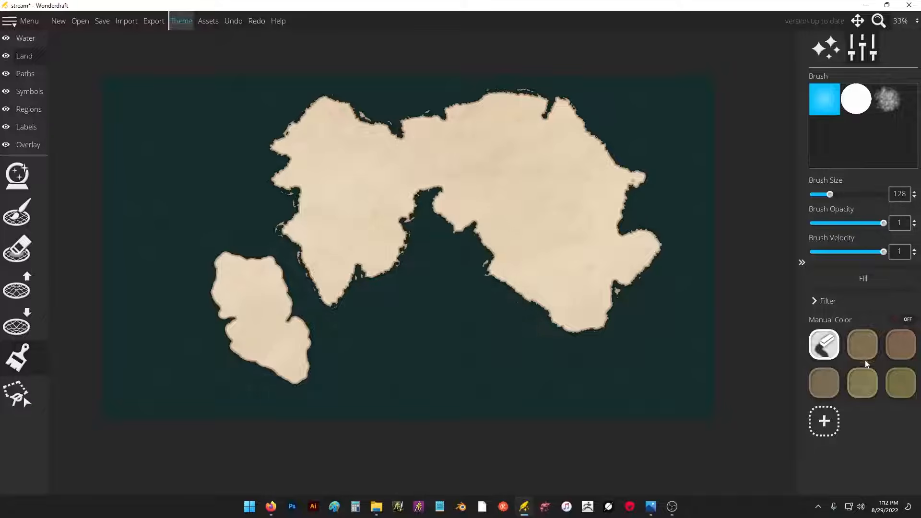
pyautogui.click(863, 345)
pyautogui.moveTo(528, 155)
pyautogui.mouseDown()
pyautogui.moveTo(556, 175)
pyautogui.moveTo(552, 225)
pyautogui.moveTo(592, 247)
pyautogui.mouseUp()
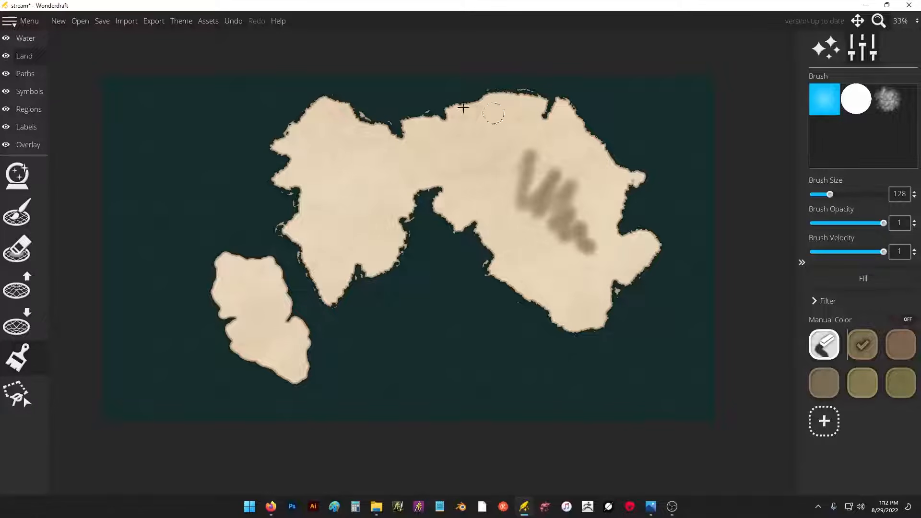
# - Apply the Imagination theme to the map with all theme filters enabled
pyautogui.click(180, 22)
pyautogui.click(462, 154)
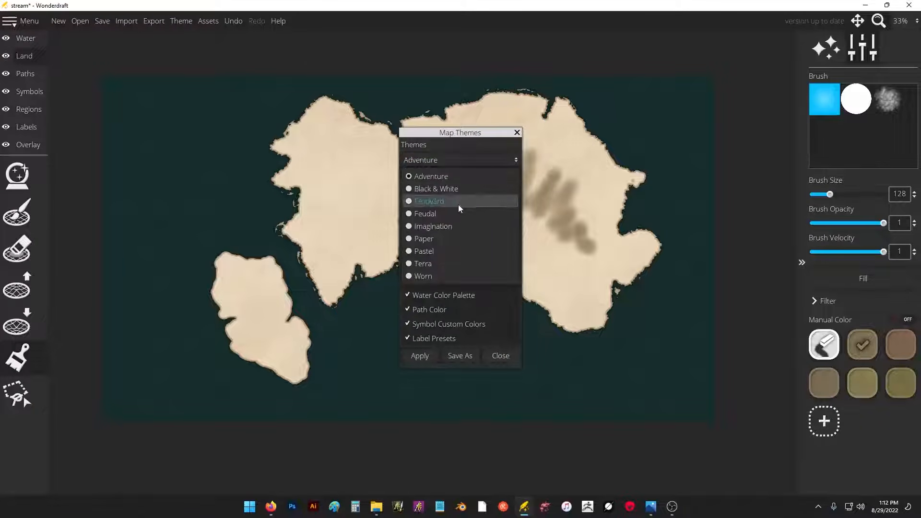
pyautogui.click(454, 223)
pyautogui.click(433, 360)
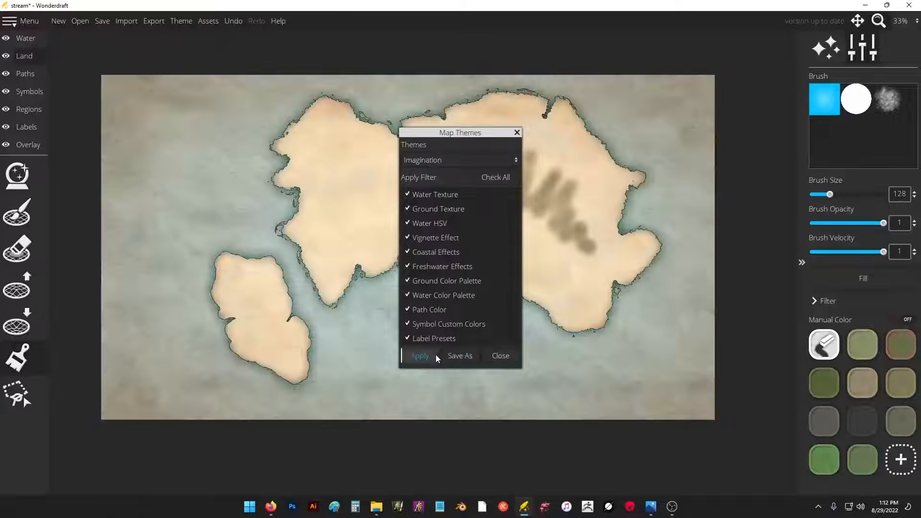
pyautogui.click(517, 133)
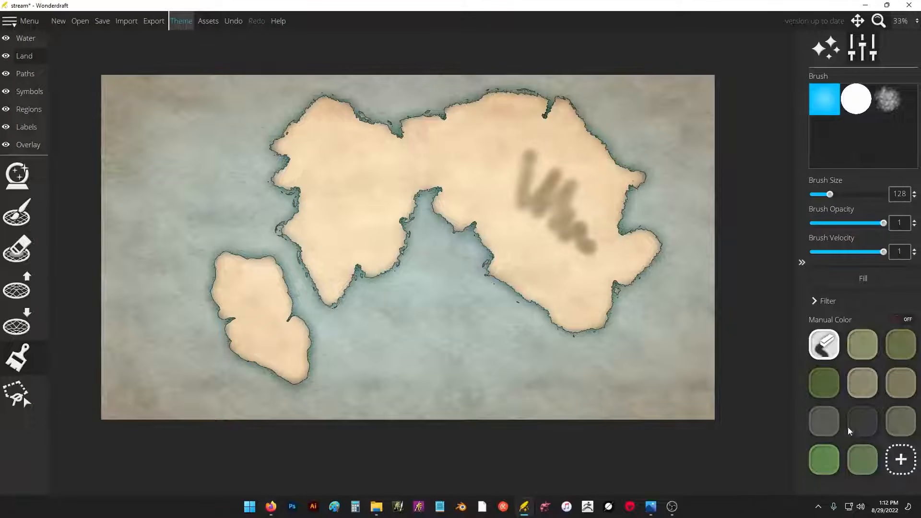
# - Erase the brown trial squiggle from the eastern continent with the ground color eraser
pyautogui.click(825, 344)
pyautogui.moveTo(578, 225)
pyautogui.mouseDown()
pyautogui.moveTo(582, 257)
pyautogui.moveTo(586, 248)
pyautogui.mouseUp()
pyautogui.moveTo(584, 205)
pyautogui.mouseDown()
pyautogui.moveTo(546, 229)
pyautogui.moveTo(536, 213)
pyautogui.moveTo(554, 153)
pyautogui.moveTo(535, 159)
pyautogui.moveTo(512, 191)
pyautogui.mouseUp()
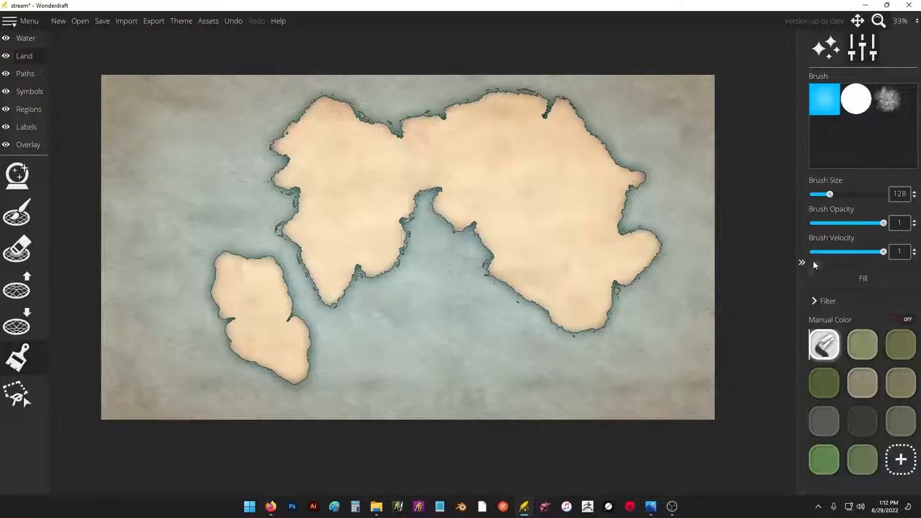
# - Try dark green ground strokes on the eastern continent with the soft, hard round and textured brushes, and undo them
pyautogui.click(826, 384)
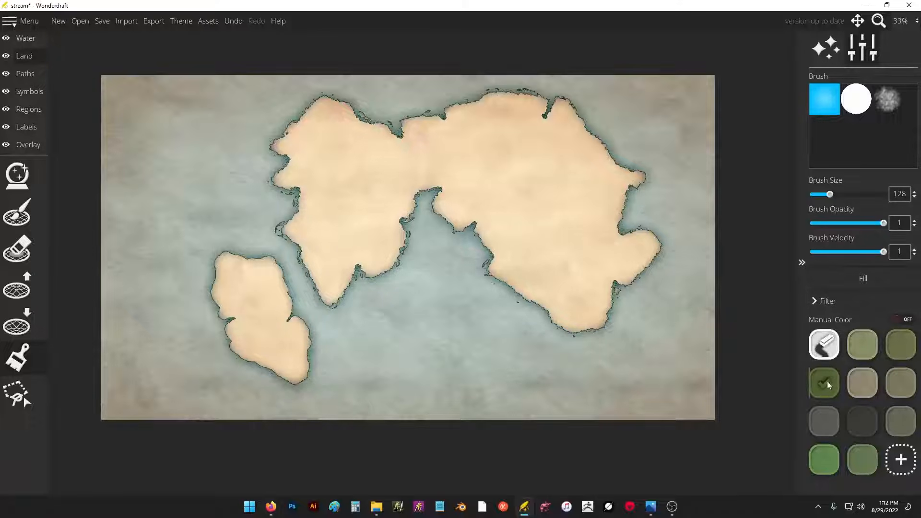
pyautogui.moveTo(527, 165); pyautogui.dragTo(576, 214)
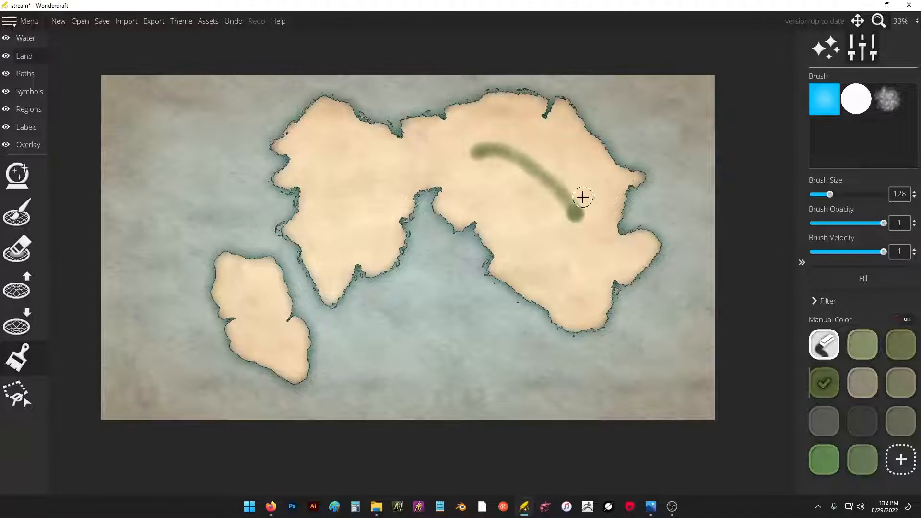
pyautogui.hotkey('ctrl', 'z')
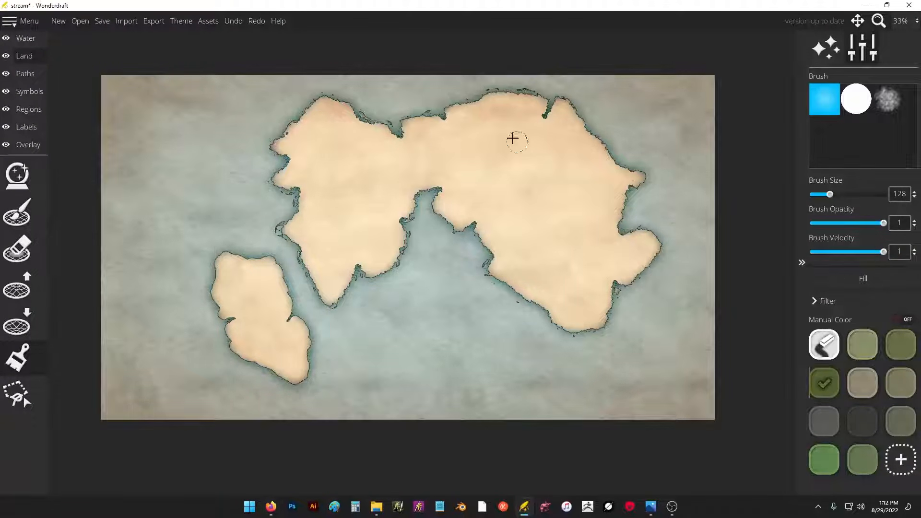
pyautogui.moveTo(513, 139)
pyautogui.mouseDown()
pyautogui.moveTo(543, 148)
pyautogui.moveTo(575, 189)
pyautogui.mouseUp()
pyautogui.click(860, 101)
pyautogui.moveTo(509, 161); pyautogui.dragTo(576, 240)
pyautogui.click(895, 97)
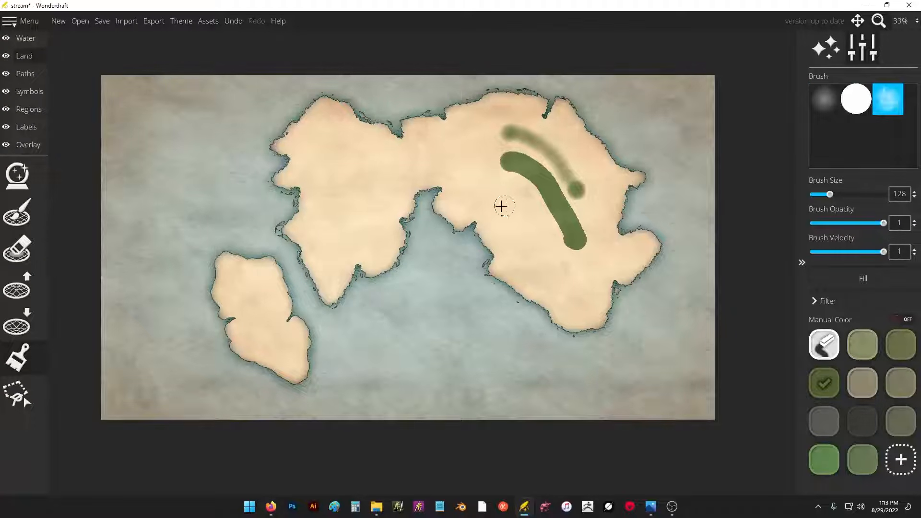
pyautogui.moveTo(502, 207)
pyautogui.mouseDown()
pyautogui.moveTo(558, 270)
pyautogui.moveTo(593, 261)
pyautogui.moveTo(632, 273)
pyautogui.mouseUp()
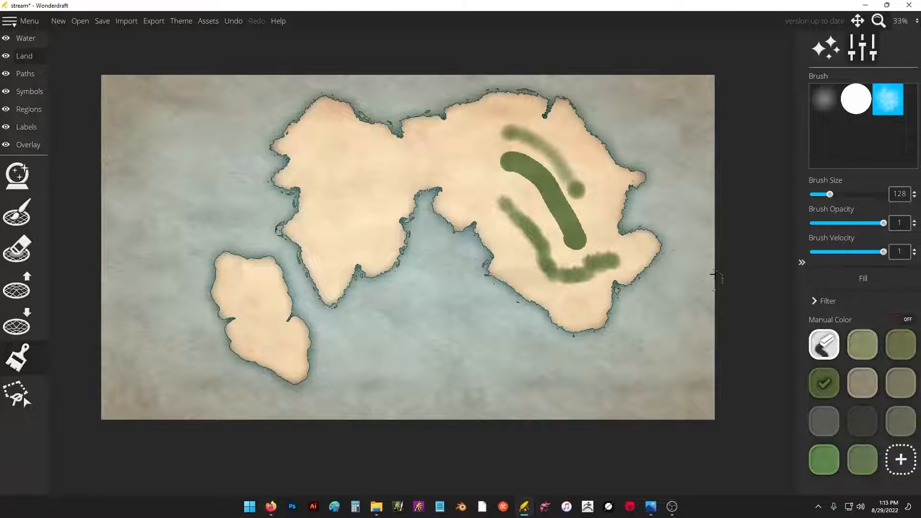
pyautogui.hotkey('ctrl', 'z')
pyautogui.hotkey('ctrl', 'z')
pyautogui.hotkey('ctrl', 'z')
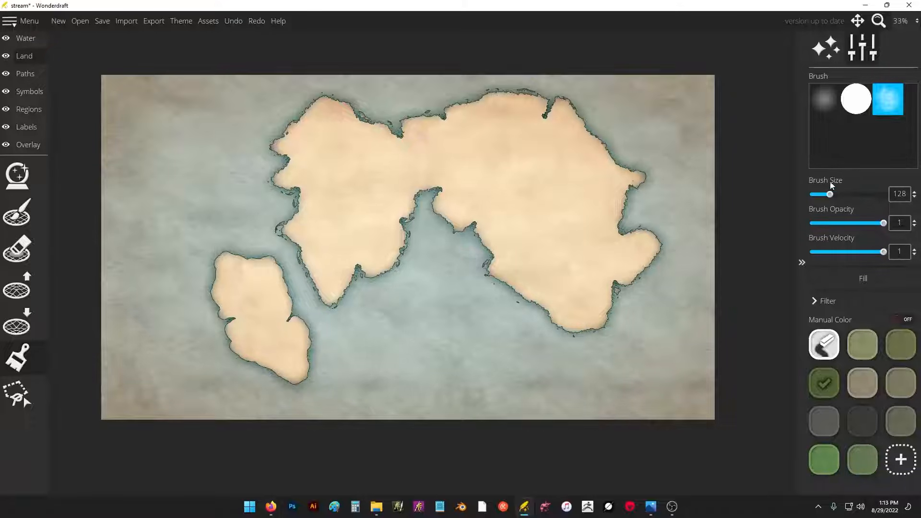
# - Set the brush opacity to 0.46, try textured dark green strokes from the southeastern coast across the continent, and undo them
pyautogui.click(842, 223)
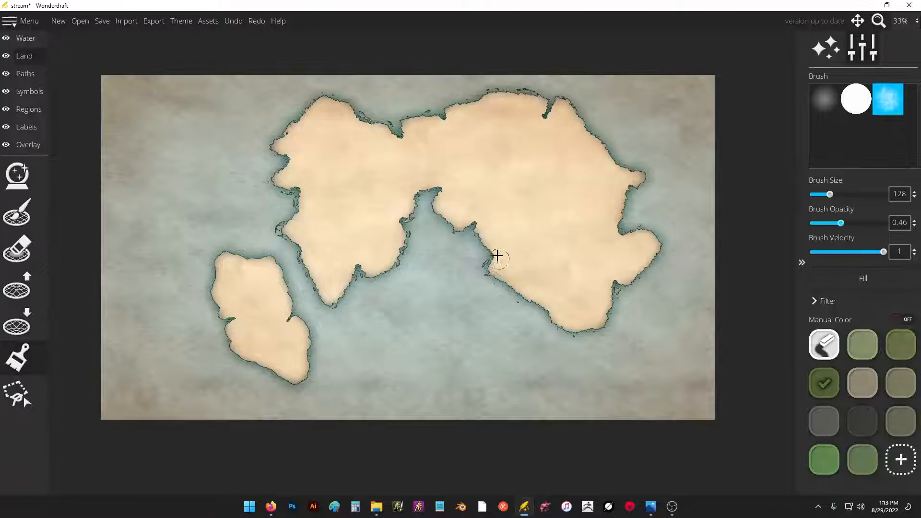
pyautogui.moveTo(498, 257)
pyautogui.mouseDown()
pyautogui.moveTo(518, 256)
pyautogui.moveTo(520, 283)
pyautogui.moveTo(536, 271)
pyautogui.moveTo(538, 303)
pyautogui.moveTo(554, 296)
pyautogui.moveTo(560, 317)
pyautogui.mouseUp()
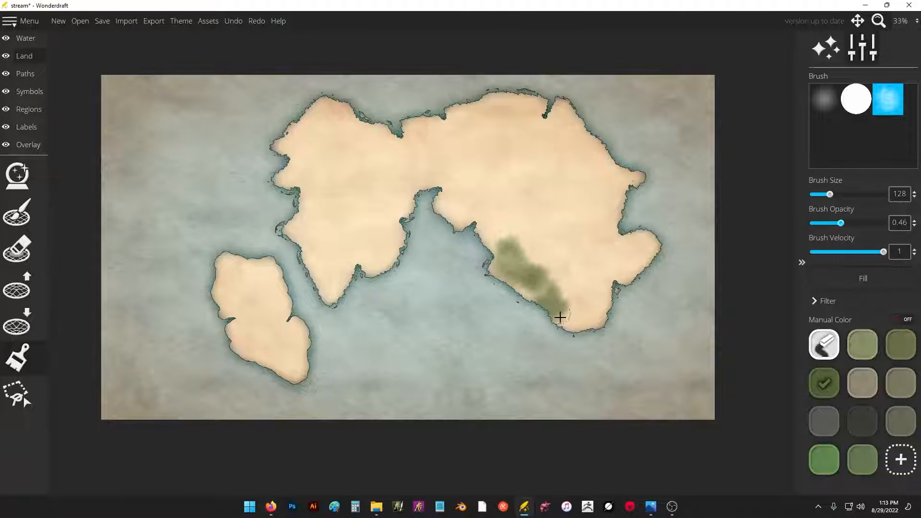
pyautogui.moveTo(572, 273)
pyautogui.mouseDown()
pyautogui.moveTo(574, 332)
pyautogui.moveTo(598, 300)
pyautogui.moveTo(591, 291)
pyautogui.moveTo(655, 251)
pyautogui.moveTo(631, 228)
pyautogui.moveTo(604, 243)
pyautogui.moveTo(612, 203)
pyautogui.moveTo(637, 188)
pyautogui.moveTo(639, 165)
pyautogui.moveTo(609, 164)
pyautogui.moveTo(600, 128)
pyautogui.moveTo(578, 129)
pyautogui.moveTo(555, 104)
pyautogui.moveTo(530, 120)
pyautogui.moveTo(495, 85)
pyautogui.moveTo(481, 112)
pyautogui.moveTo(476, 101)
pyautogui.moveTo(437, 113)
pyautogui.moveTo(417, 133)
pyautogui.mouseUp()
pyautogui.hotkey('ctrl', 'z')
pyautogui.hotkey('ctrl', 'z')
# - Try more semi-transparent dark green strokes on the eastern continent, undo them all and return to the soft round brush
pyautogui.moveTo(461, 166); pyautogui.dragTo(582, 269)
pyautogui.moveTo(561, 149)
pyautogui.mouseDown()
pyautogui.moveTo(545, 255)
pyautogui.moveTo(580, 211)
pyautogui.moveTo(536, 200)
pyautogui.moveTo(567, 216)
pyautogui.moveTo(559, 226)
pyautogui.moveTo(549, 195)
pyautogui.moveTo(502, 179)
pyautogui.moveTo(527, 173)
pyautogui.moveTo(559, 196)
pyautogui.mouseUp()
pyautogui.hotkey('ctrl', 'z')
pyautogui.hotkey('ctrl', 'z')
pyautogui.hotkey('ctrl', 'z')
pyautogui.click(824, 100)
pyautogui.hotkey('ctrl', 'z')
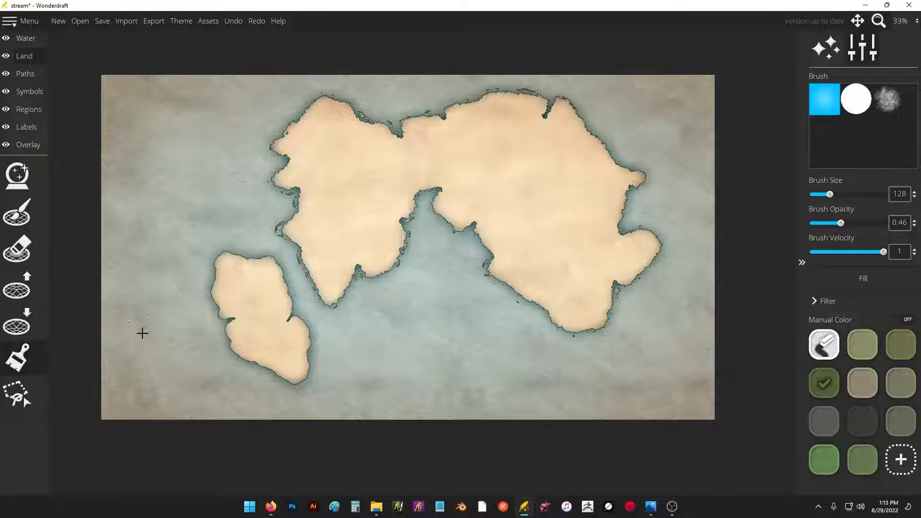
# - Try lifting out the northwestern part of the continent with a polygonal land selection, and undo it
pyautogui.click(25, 393)
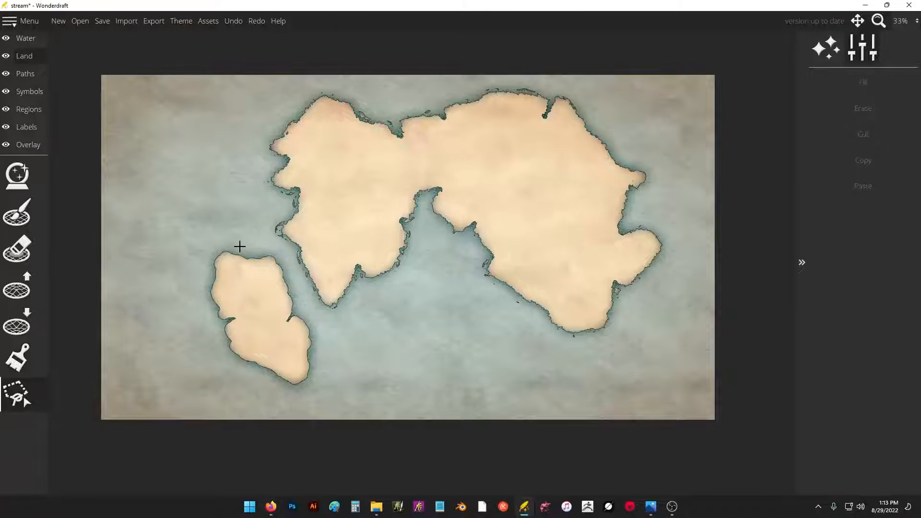
pyautogui.click(419, 217)
pyautogui.click(229, 118)
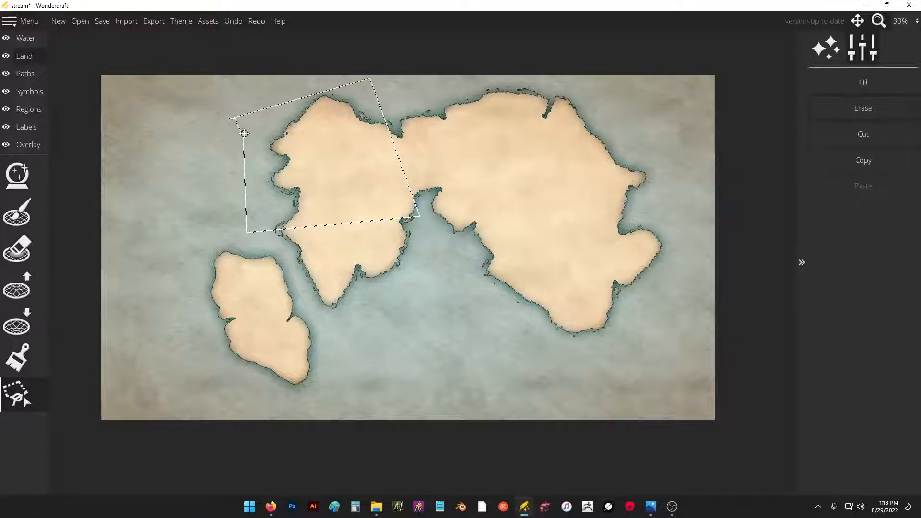
pyautogui.rightClick(249, 136)
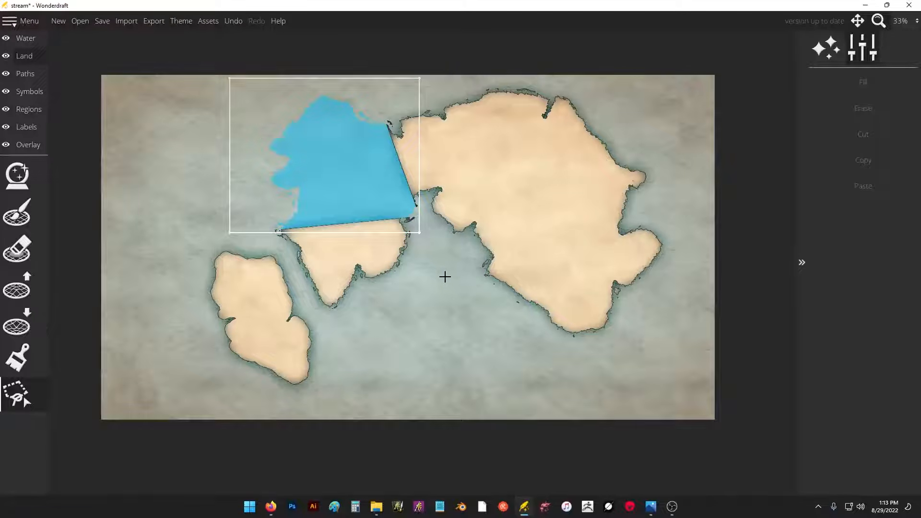
pyautogui.hotkey('ctrl', 'z')
# - Erase the southeastern part of the continent with a polygonal land selection, and undo the erasure
pyautogui.click(516, 199)
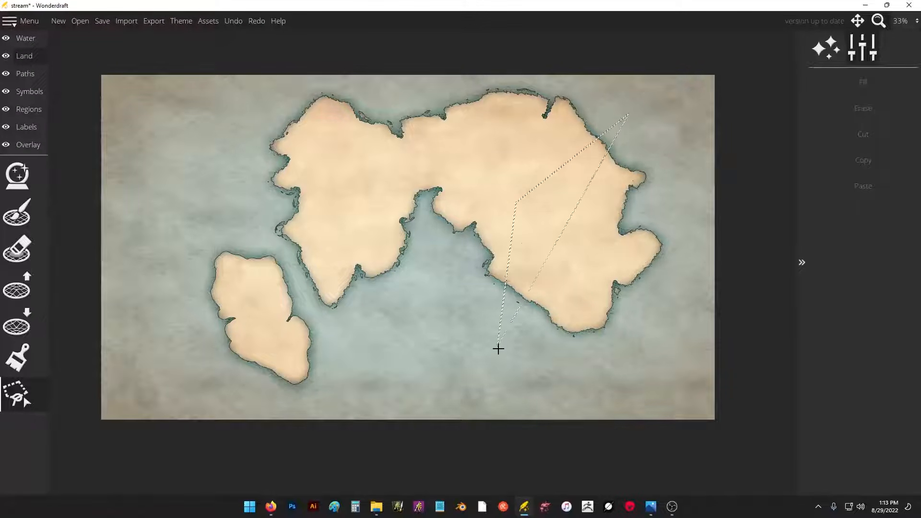
pyautogui.click(498, 348)
pyautogui.click(611, 378)
pyautogui.click(709, 305)
pyautogui.rightClick(709, 305)
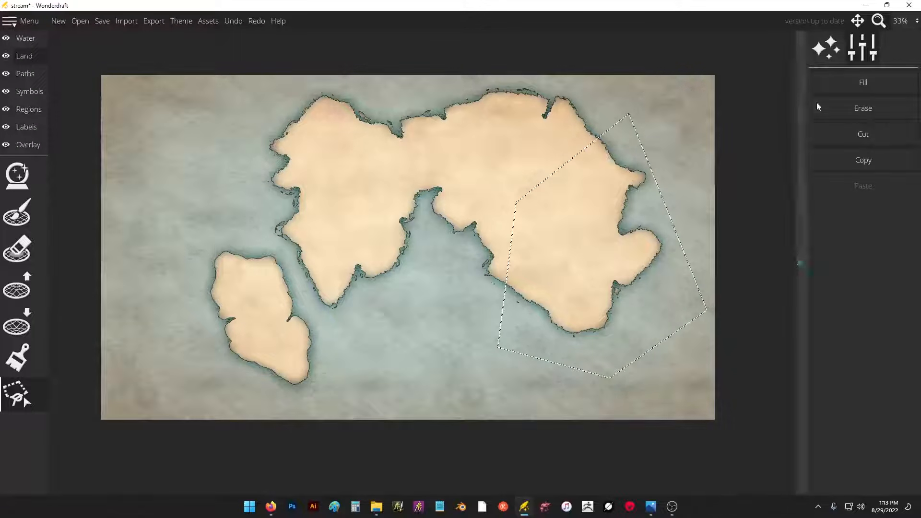
pyautogui.click(847, 106)
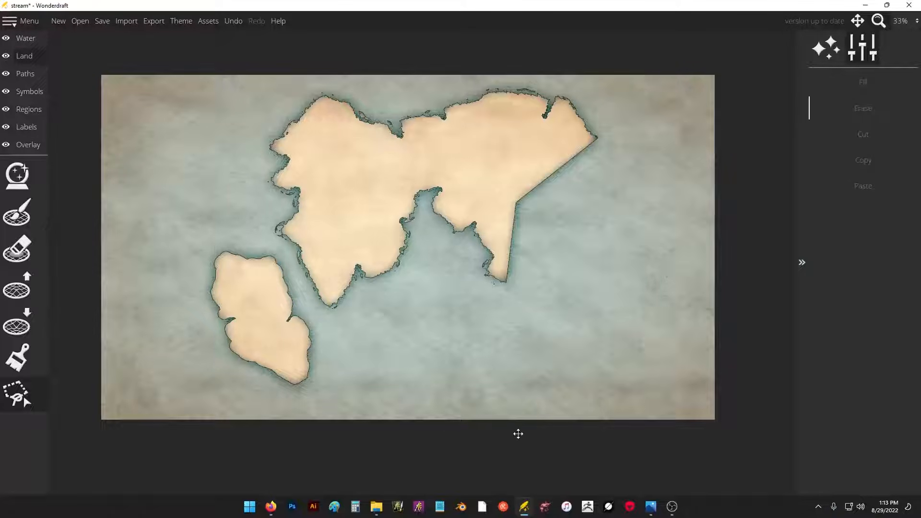
pyautogui.hotkey('ctrl', 'z')
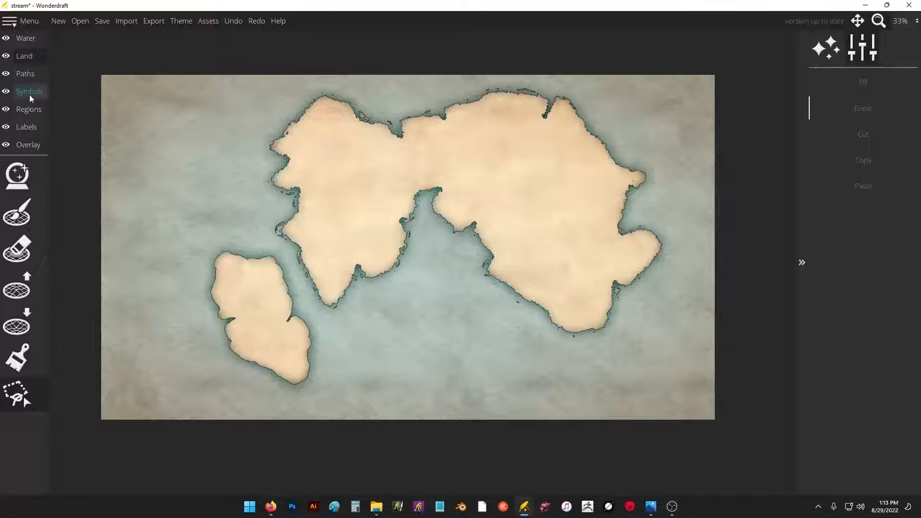
# - Activate the placement tool for building and object symbols and set its symbol set to All
pyautogui.click(26, 74)
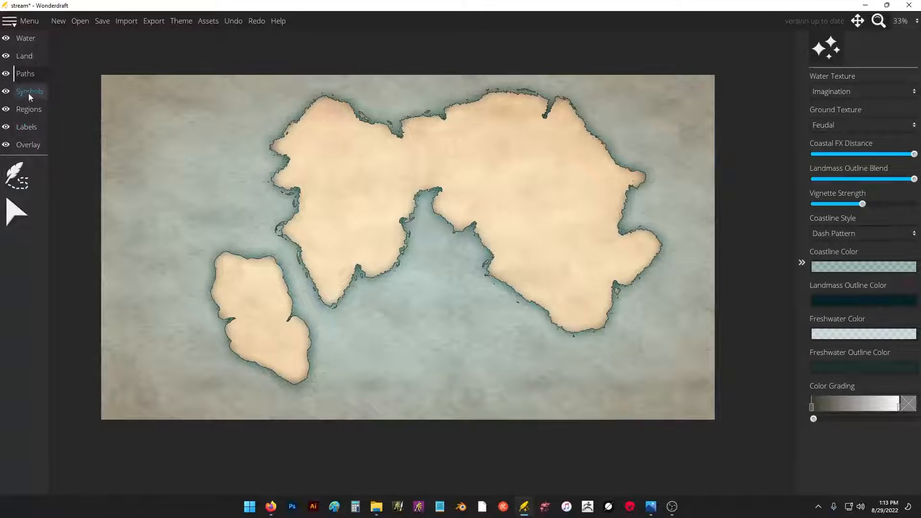
pyautogui.click(28, 92)
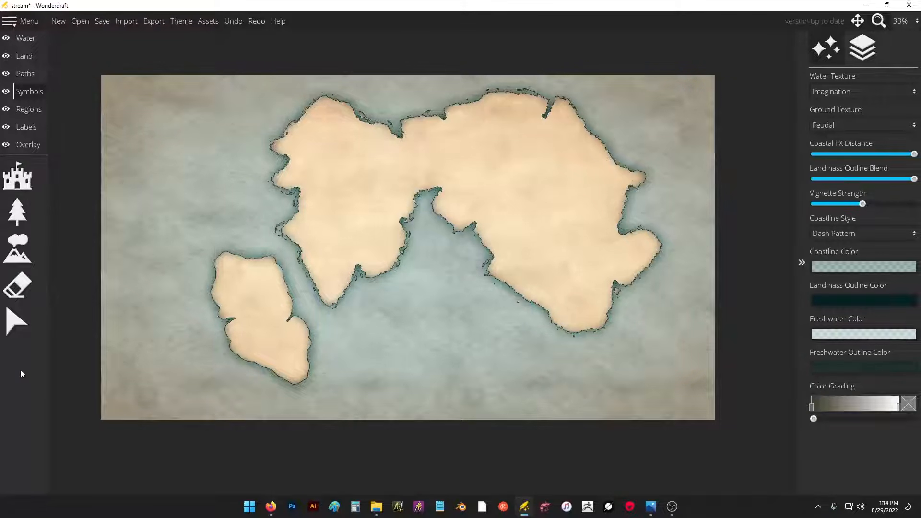
pyautogui.click(36, 184)
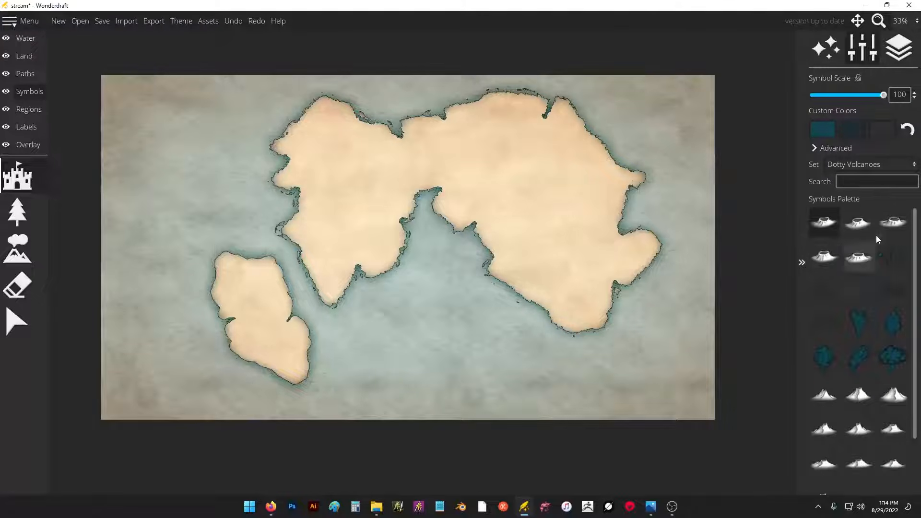
pyautogui.click(906, 164)
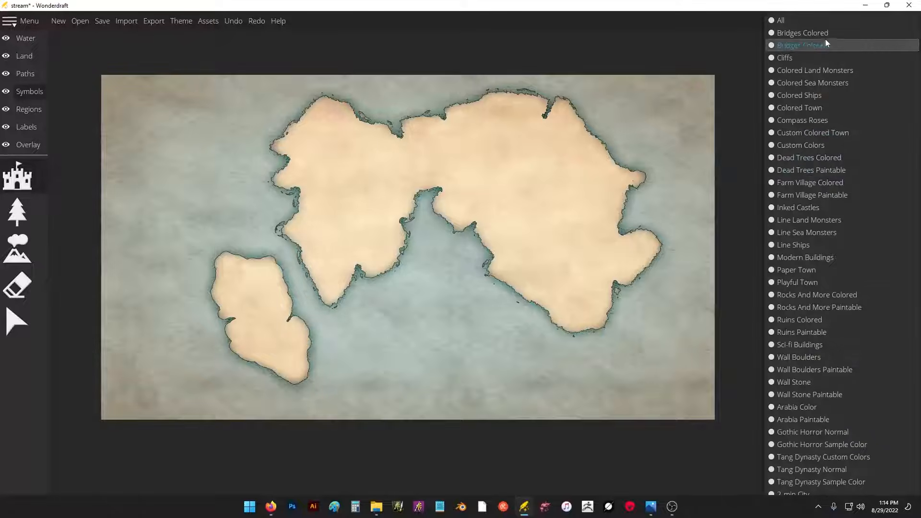
pyautogui.click(660, 328)
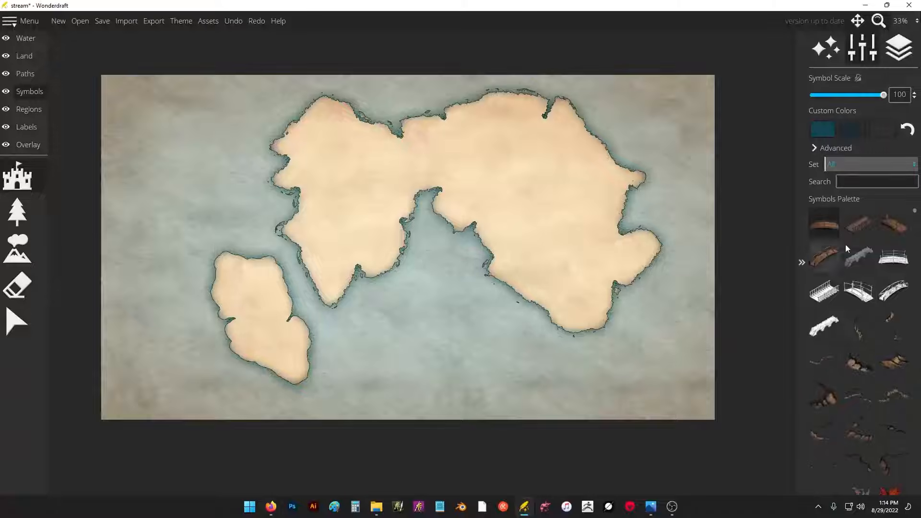
# - Place a trial wooden bridge and a few cliff symbols on the eastern continent, and undo them
pyautogui.click(854, 224)
pyautogui.click(554, 239)
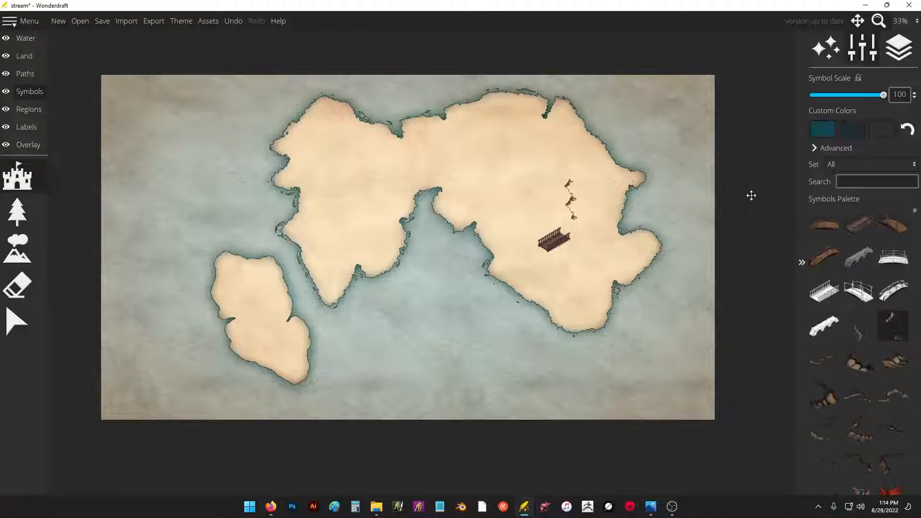
pyautogui.hotkey('ctrl', 'z')
pyautogui.moveTo(914, 211)
pyautogui.mouseDown()
pyautogui.moveTo(917, 249)
pyautogui.moveTo(917, 213)
pyautogui.mouseUp()
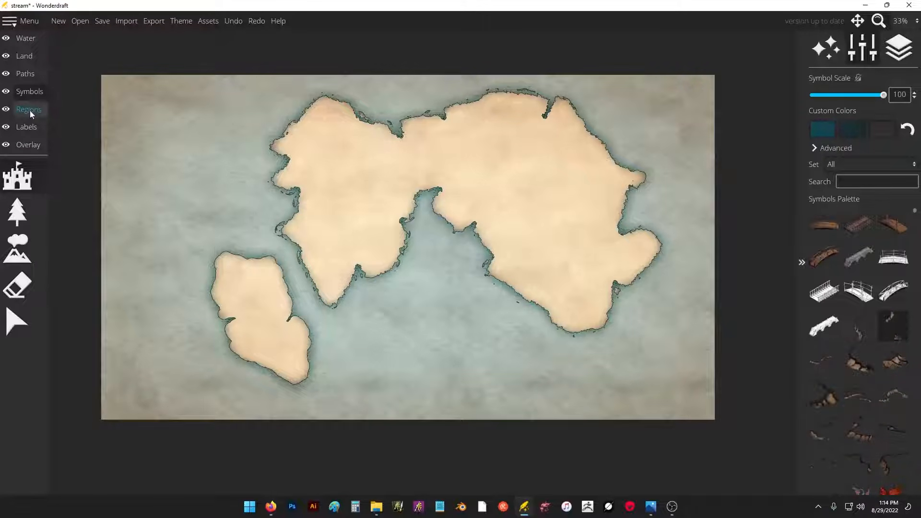
# - Place two trial willow trees and a short row of small trees on the eastern continent, and undo them
pyautogui.click(17, 211)
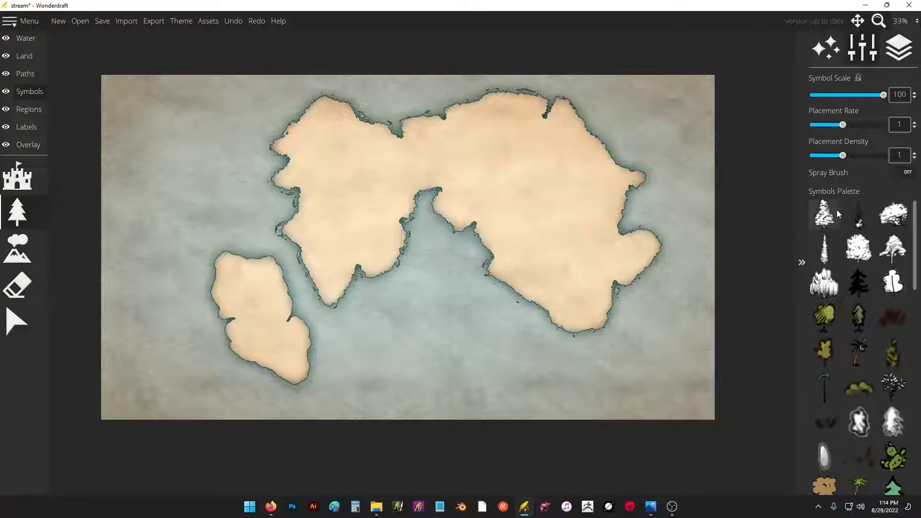
pyautogui.click(824, 283)
pyautogui.click(552, 218)
pyautogui.click(580, 239)
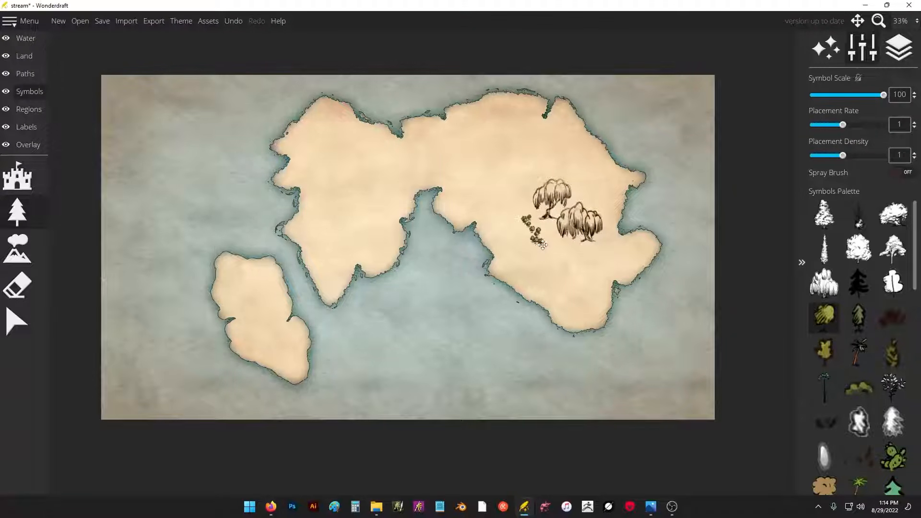
pyautogui.hotkey('ctrl', 'z')
pyautogui.hotkey('ctrl', 'z')
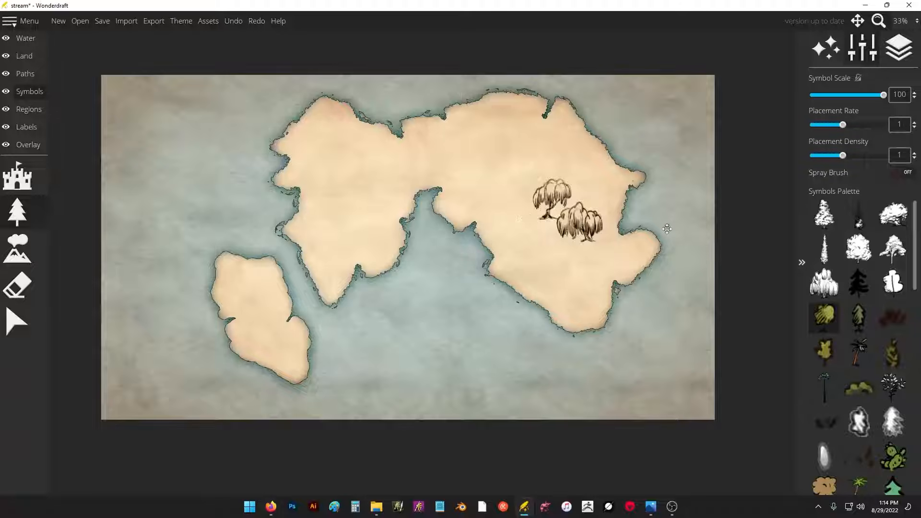
pyautogui.hotkey('ctrl', 'z')
pyautogui.hotkey('ctrl', 'z')
# - Paint a chain of mountain symbols running north to south across the eastern continent, and undo it
pyautogui.click(17, 249)
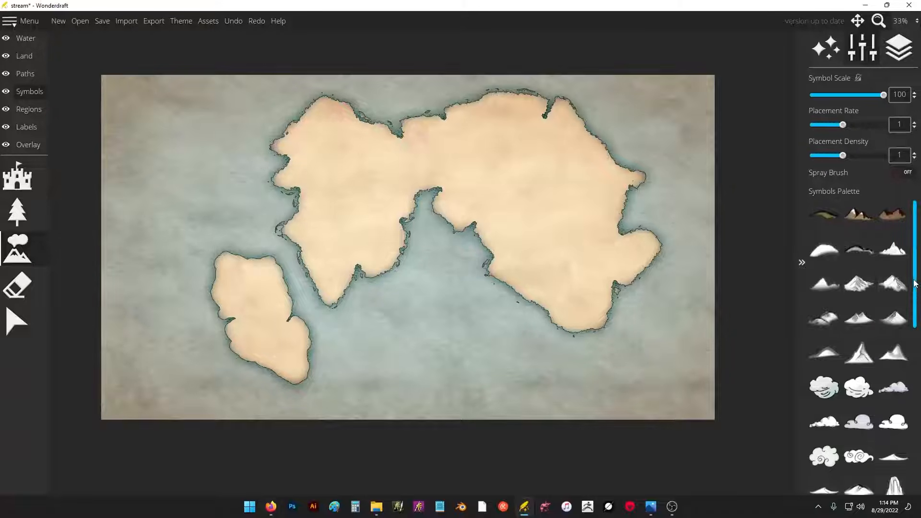
pyautogui.moveTo(477, 176)
pyautogui.mouseDown()
pyautogui.moveTo(543, 203)
pyautogui.moveTo(588, 267)
pyautogui.mouseUp()
pyautogui.moveTo(578, 184)
pyautogui.mouseDown()
pyautogui.moveTo(558, 188)
pyautogui.moveTo(559, 212)
pyautogui.mouseUp()
pyautogui.hotkey('ctrl', 'z')
pyautogui.hotkey('ctrl', 'z')
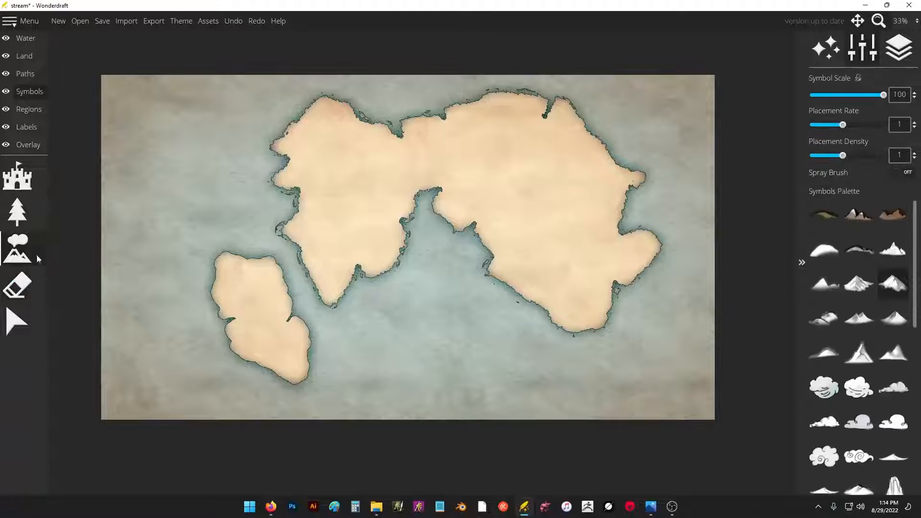
# - Redo the mountain chain on the eastern continent and erase all of its symbols with the 64-size symbol eraser
pyautogui.hotkey('ctrl', 'y')
pyautogui.hotkey('ctrl', 'y')
pyautogui.click(17, 285)
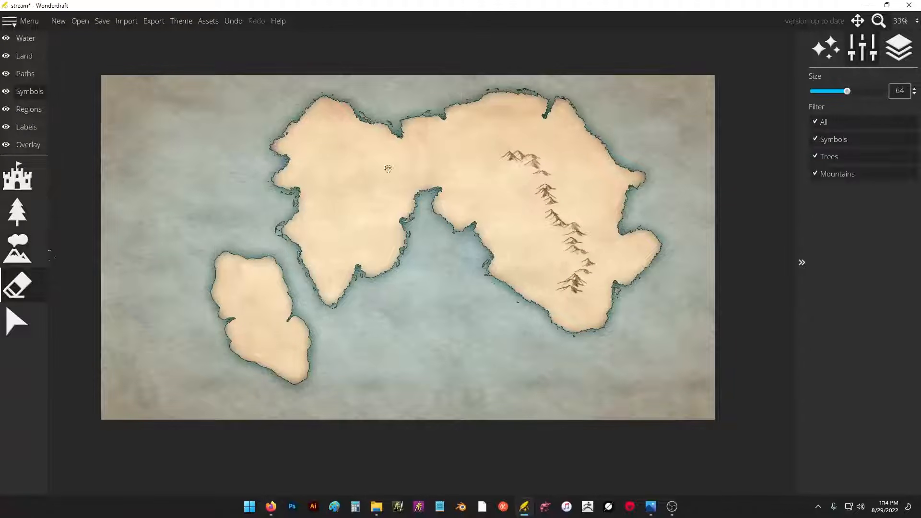
pyautogui.moveTo(571, 183)
pyautogui.mouseDown()
pyautogui.moveTo(581, 214)
pyautogui.moveTo(573, 274)
pyautogui.moveTo(587, 261)
pyautogui.moveTo(542, 160)
pyautogui.moveTo(523, 150)
pyautogui.moveTo(546, 185)
pyautogui.moveTo(575, 286)
pyautogui.mouseUp()
# - Paint a trial mountain chain across the eastern continent and reposition several mountains at its northern end individually
pyautogui.click(17, 248)
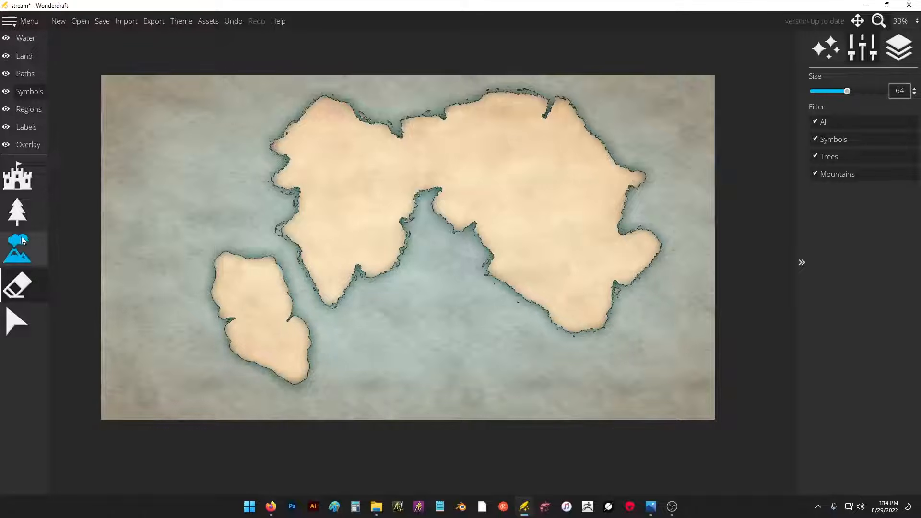
pyautogui.moveTo(484, 148)
pyautogui.mouseDown()
pyautogui.moveTo(597, 247)
pyautogui.moveTo(596, 278)
pyautogui.mouseUp()
pyautogui.click(20, 314)
pyautogui.click(495, 153)
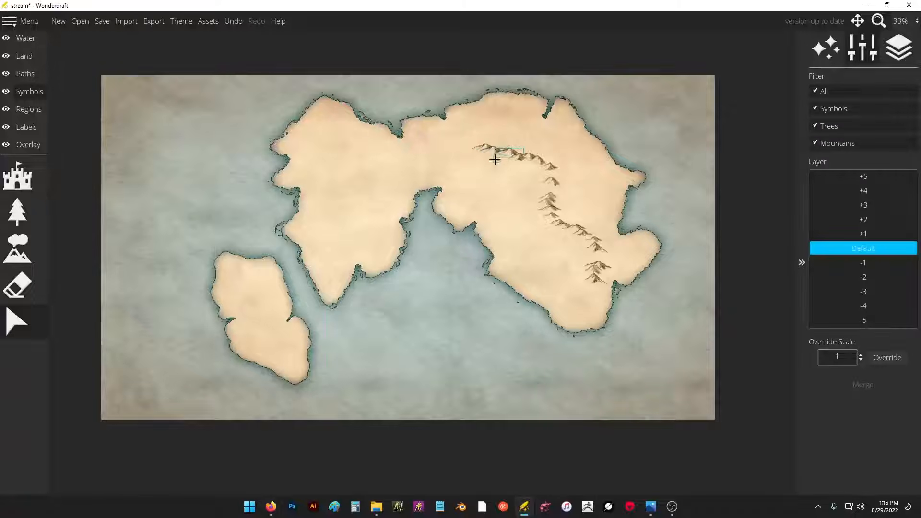
pyautogui.moveTo(484, 159); pyautogui.dragTo(573, 166)
# - Erase the rearranged trial mountains from the eastern continent with the symbol eraser
pyautogui.click(18, 285)
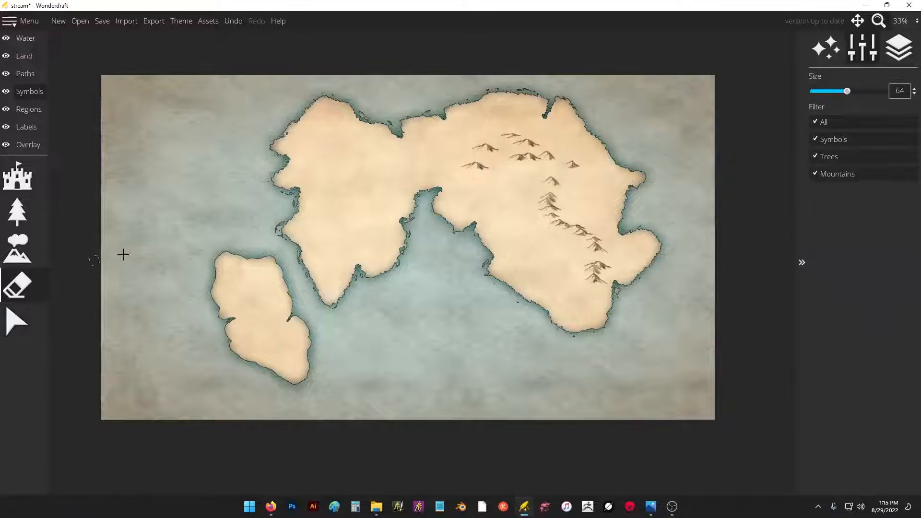
pyautogui.moveTo(516, 159)
pyautogui.mouseDown()
pyautogui.moveTo(586, 175)
pyautogui.moveTo(596, 232)
pyautogui.moveTo(592, 297)
pyautogui.moveTo(554, 128)
pyautogui.moveTo(504, 132)
pyautogui.moveTo(452, 170)
pyautogui.moveTo(530, 126)
pyautogui.mouseUp()
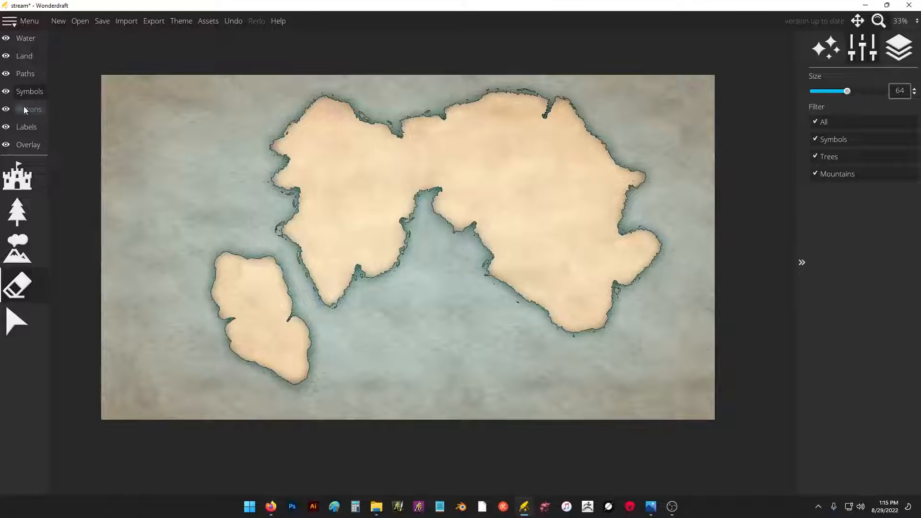
# - Return to mountain placement and choose the craggy multi-peak mountain symbol from the symbols palette
pyautogui.click(40, 98)
pyautogui.click(32, 59)
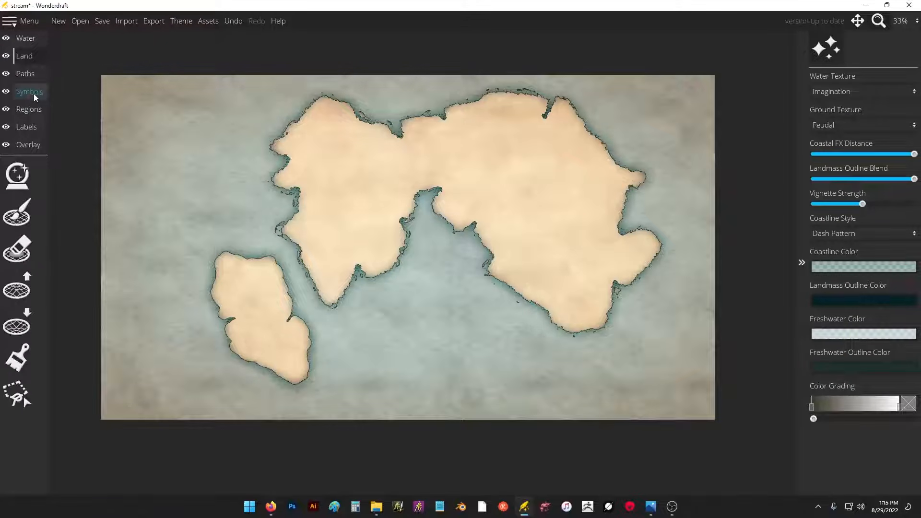
pyautogui.click(34, 94)
pyautogui.click(34, 246)
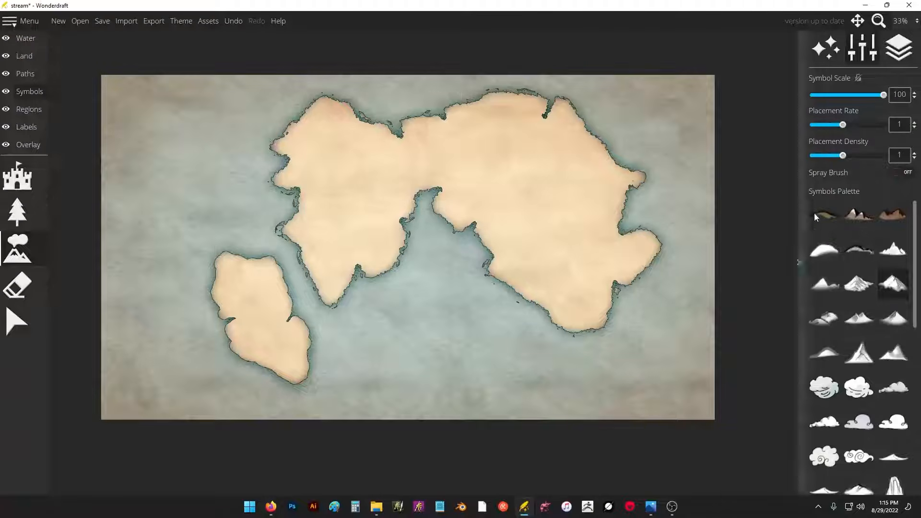
pyautogui.scroll(-1, 918, 238)
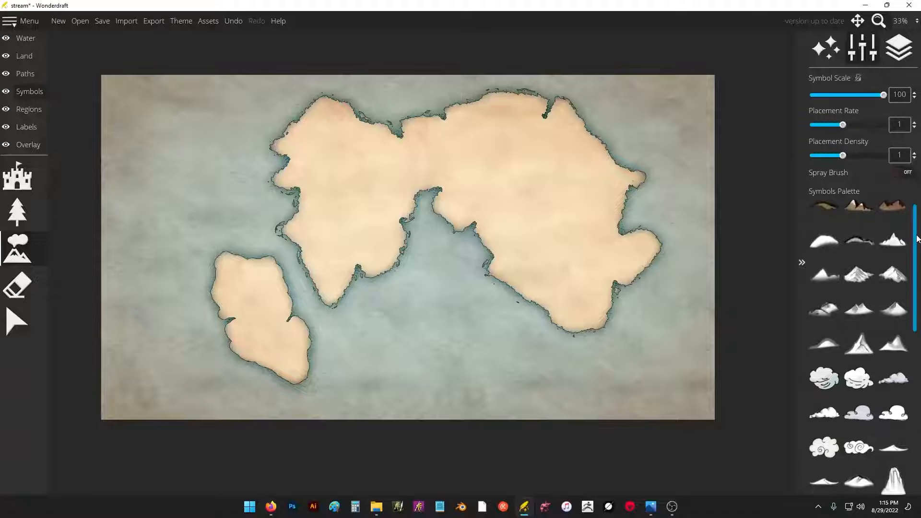
pyautogui.moveTo(918, 239); pyautogui.dragTo(918, 218)
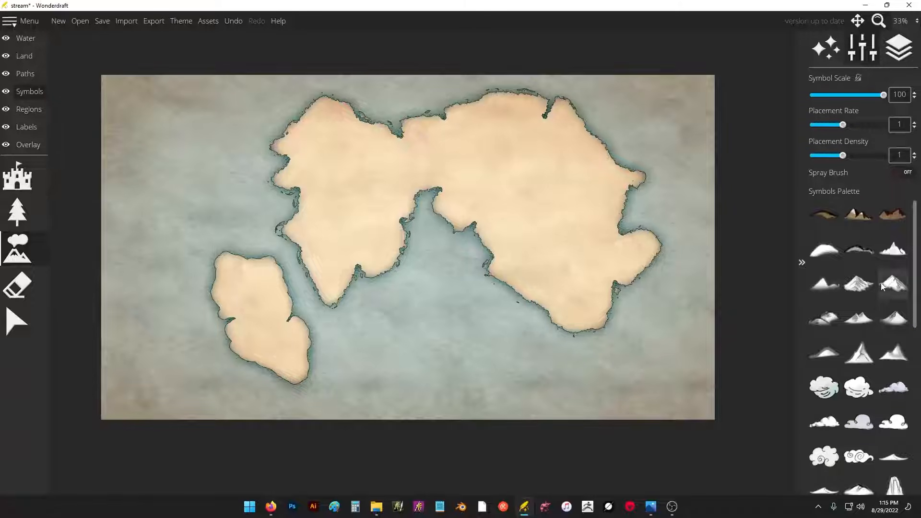
pyautogui.click(883, 287)
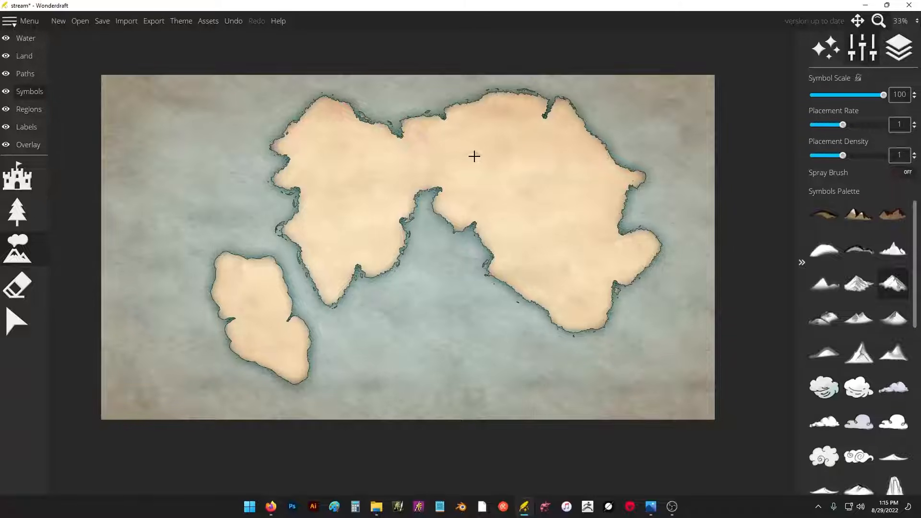
pyautogui.click(858, 283)
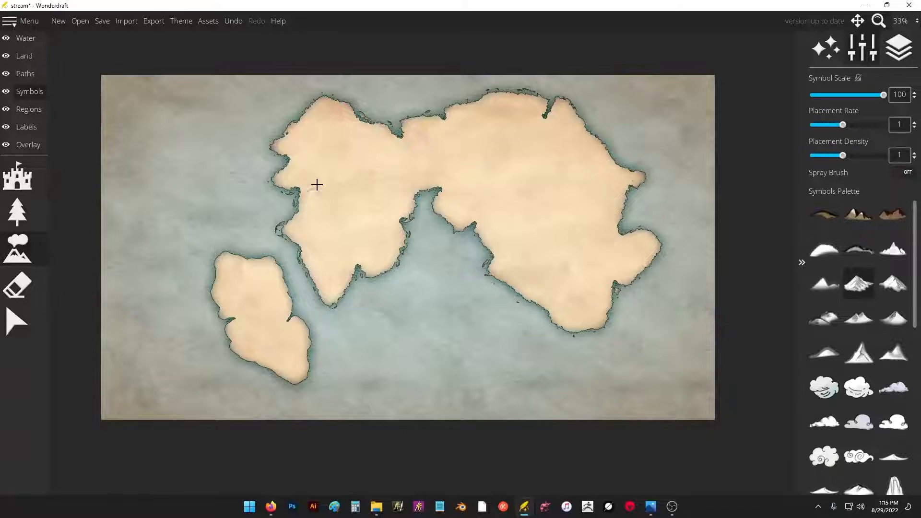
# - Test-paint mountains at scale 100, then at a symbol scale of 50, undoing both trials and keeping the smaller scale
pyautogui.moveTo(335, 216)
pyautogui.mouseDown()
pyautogui.moveTo(417, 169)
pyautogui.moveTo(470, 157)
pyautogui.moveTo(520, 171)
pyautogui.moveTo(589, 270)
pyautogui.mouseUp()
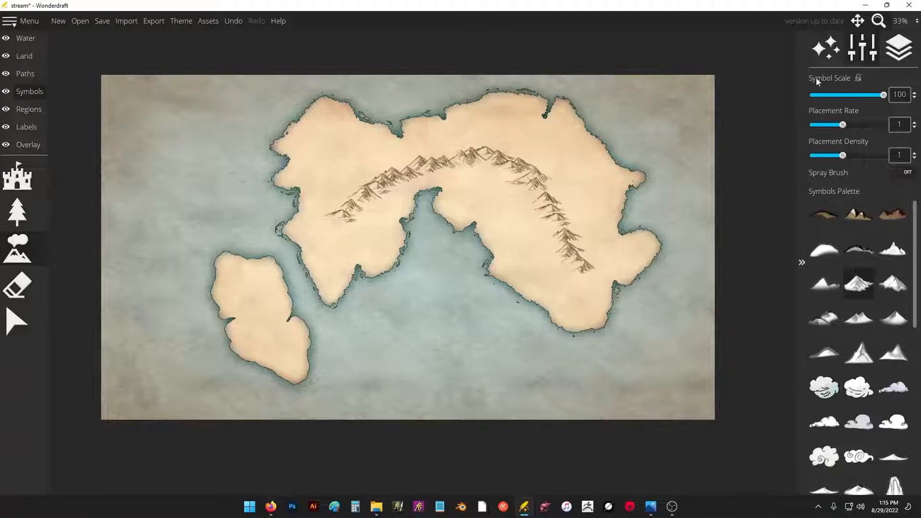
pyautogui.hotkey('ctrl', 'z')
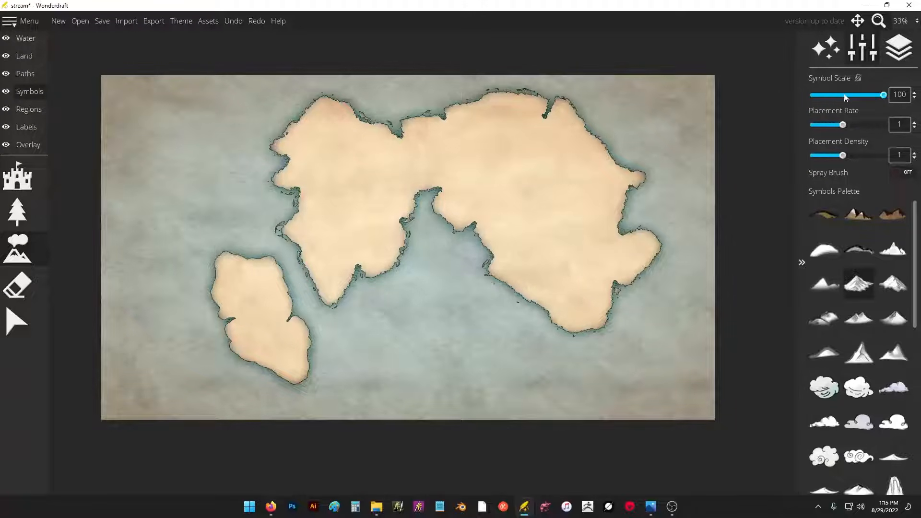
pyautogui.click(845, 96)
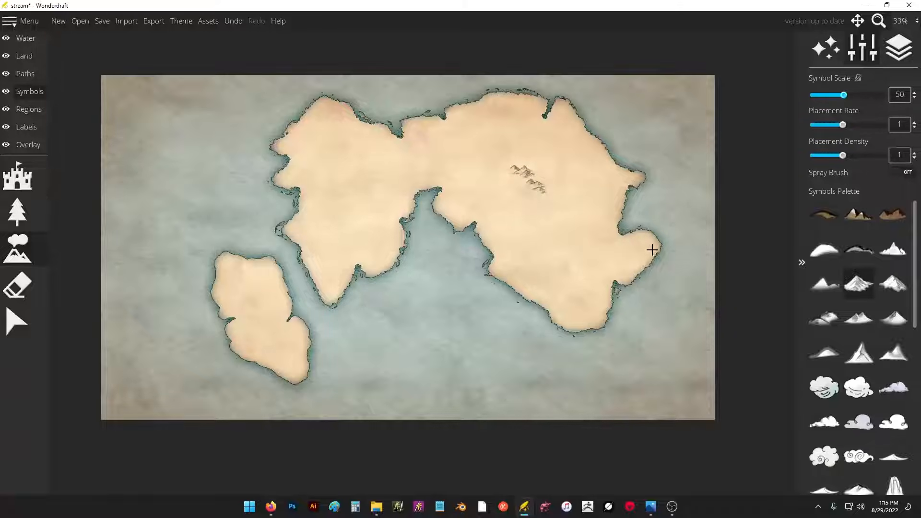
pyautogui.hotkey('ctrl', 'z')
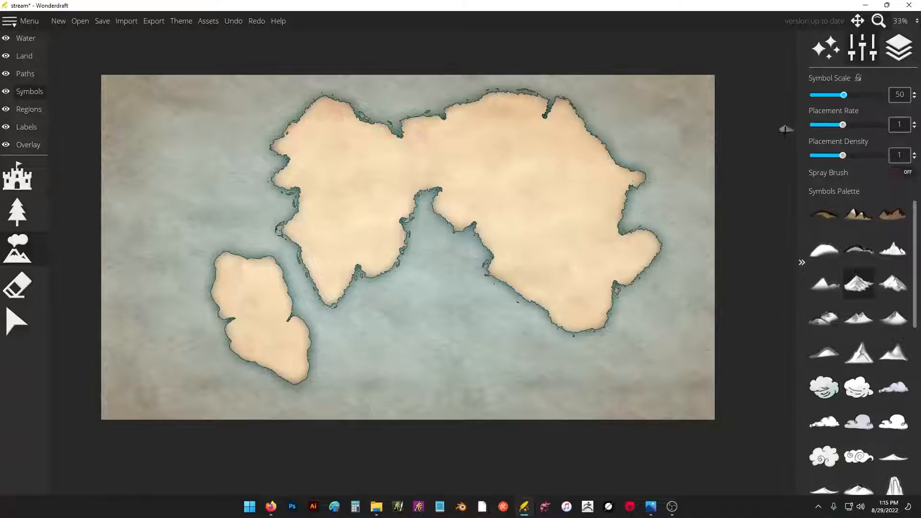
# - Test-paint mountains with an increased placement rate and with 0.25, undo both trials, and reset the rate to 1
pyautogui.moveTo(856, 126); pyautogui.dragTo(885, 126)
pyautogui.moveTo(498, 158)
pyautogui.mouseDown()
pyautogui.moveTo(524, 172)
pyautogui.moveTo(561, 235)
pyautogui.moveTo(580, 214)
pyautogui.moveTo(581, 156)
pyautogui.moveTo(562, 192)
pyautogui.moveTo(551, 250)
pyautogui.mouseUp()
pyautogui.hotkey('ctrl', 'z')
pyautogui.moveTo(846, 124); pyautogui.dragTo(811, 124)
pyautogui.moveTo(546, 208)
pyautogui.mouseDown()
pyautogui.moveTo(601, 212)
pyautogui.moveTo(603, 273)
pyautogui.mouseUp()
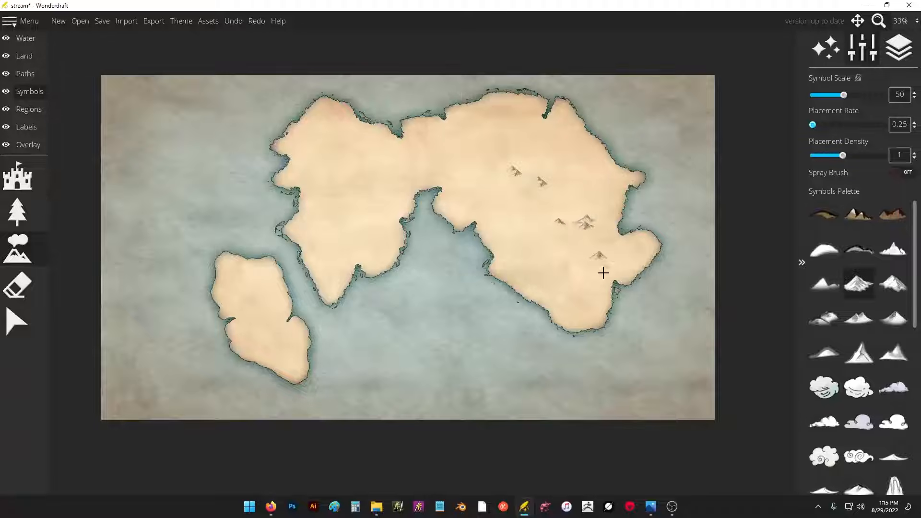
pyautogui.hotkey('ctrl', 'z')
pyautogui.click(846, 125)
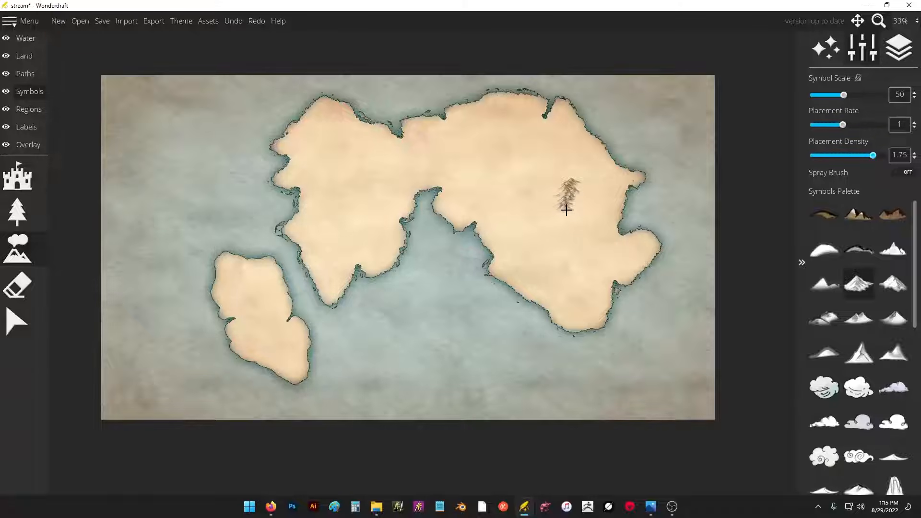
# - Test-paint mountain chains at a placement density of 1.75 on the eastern continent, undo them, and reset the density to 1
pyautogui.moveTo(465, 165)
pyautogui.mouseDown()
pyautogui.moveTo(545, 257)
pyautogui.moveTo(578, 273)
pyautogui.mouseUp()
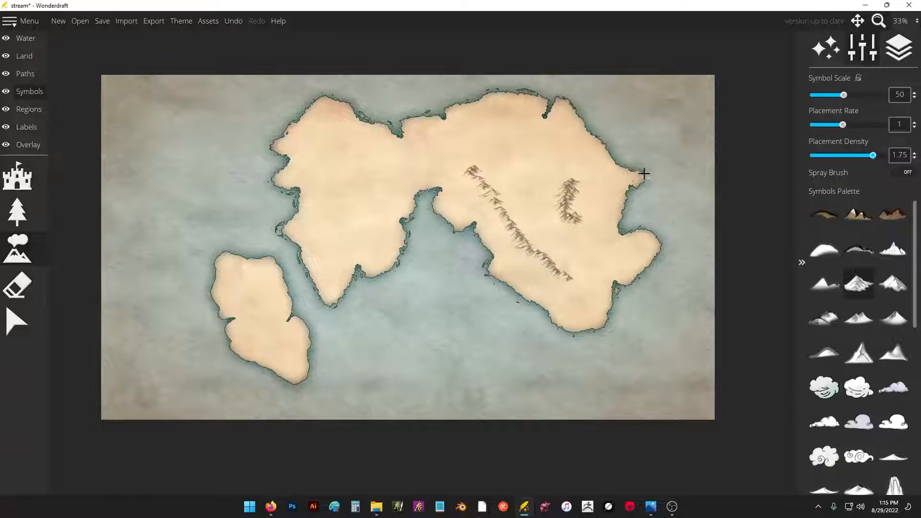
pyautogui.hotkey('ctrl', 'z')
pyautogui.hotkey('ctrl', 'z')
pyautogui.click(845, 156)
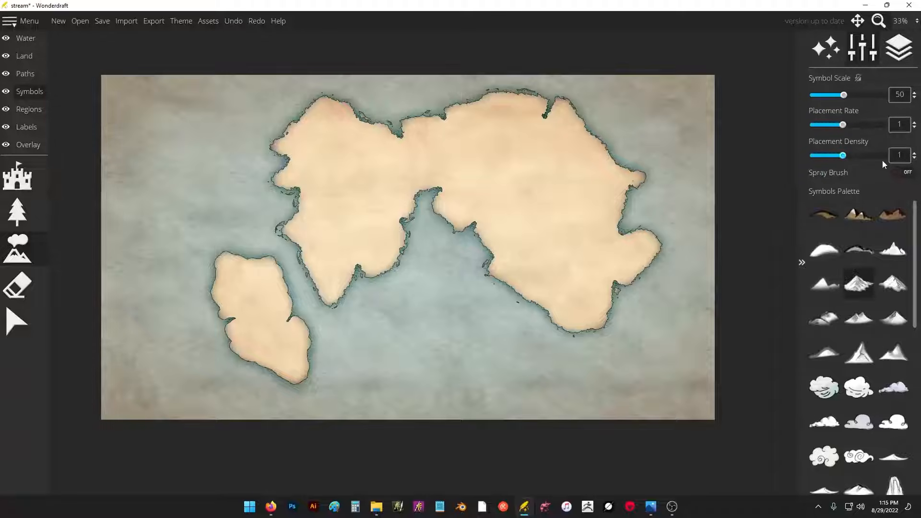
# - Spray a broad trial mountain range across the continent with the spray brush at size 256, undo it, and disable the spray brush
pyautogui.click(896, 173)
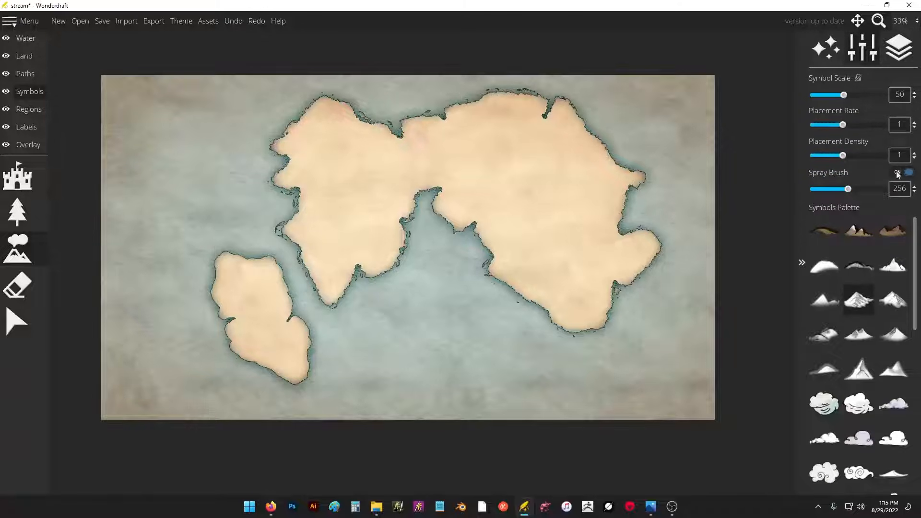
pyautogui.moveTo(518, 166)
pyautogui.mouseDown()
pyautogui.moveTo(551, 207)
pyautogui.moveTo(574, 266)
pyautogui.moveTo(485, 166)
pyautogui.moveTo(411, 161)
pyautogui.moveTo(379, 175)
pyautogui.moveTo(342, 231)
pyautogui.moveTo(360, 206)
pyautogui.mouseUp()
pyautogui.hotkey('ctrl', 'z')
pyautogui.hotkey('ctrl', 'z')
pyautogui.hotkey('ctrl', 'z')
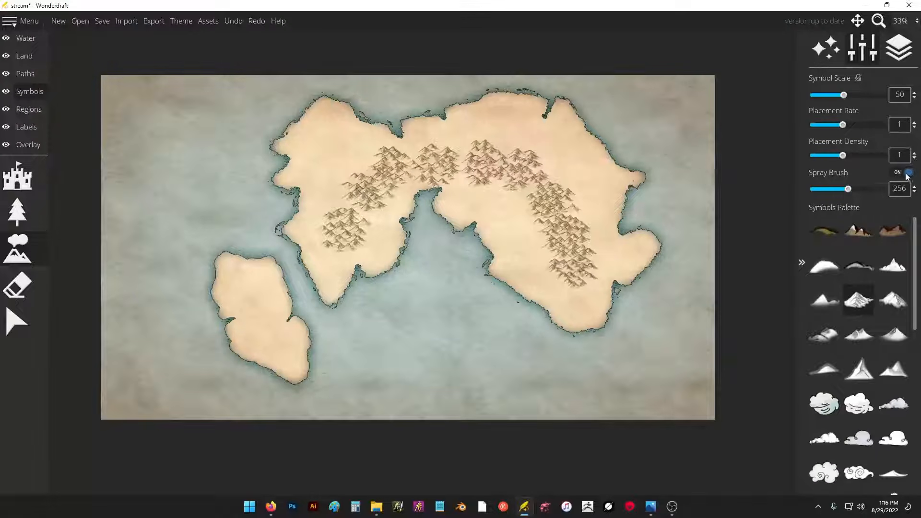
pyautogui.hotkey('ctrl', 'z')
pyautogui.hotkey('ctrl', 'z')
pyautogui.hotkey('ctrl', 'z')
pyautogui.hotkey('ctrl', 'z')
pyautogui.hotkey('ctrl', 'z')
pyautogui.hotkey('ctrl', 'z')
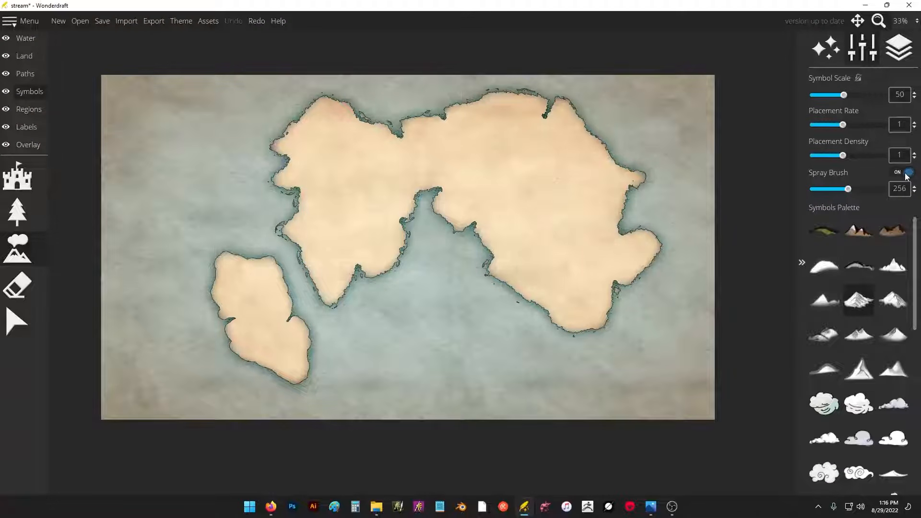
pyautogui.click(907, 173)
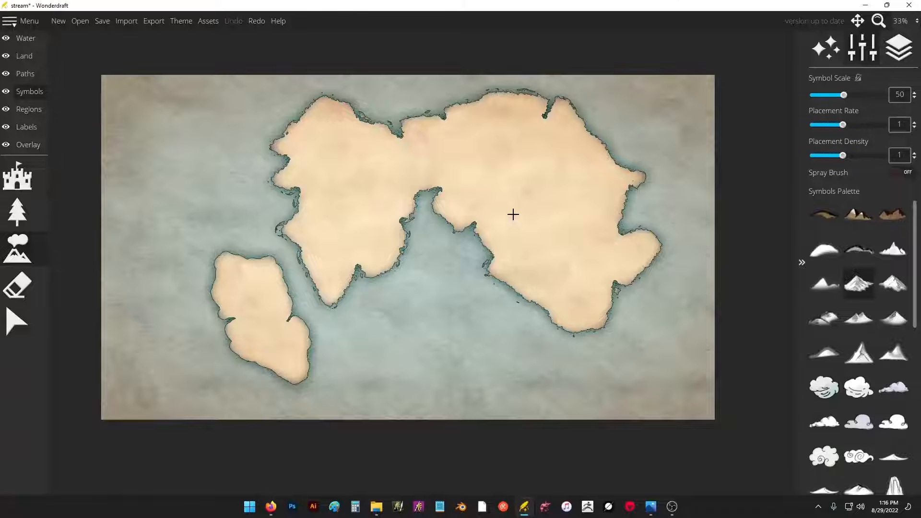
# - Paint branching mountain ranges at symbol scale 50 across the eastern and western parts of the continent and on the southwestern island
pyautogui.click(493, 152)
pyautogui.moveTo(513, 160)
pyautogui.mouseDown()
pyautogui.moveTo(540, 187)
pyautogui.moveTo(530, 196)
pyautogui.moveTo(566, 211)
pyautogui.moveTo(571, 240)
pyautogui.moveTo(559, 242)
pyautogui.moveTo(578, 283)
pyautogui.moveTo(597, 244)
pyautogui.mouseUp()
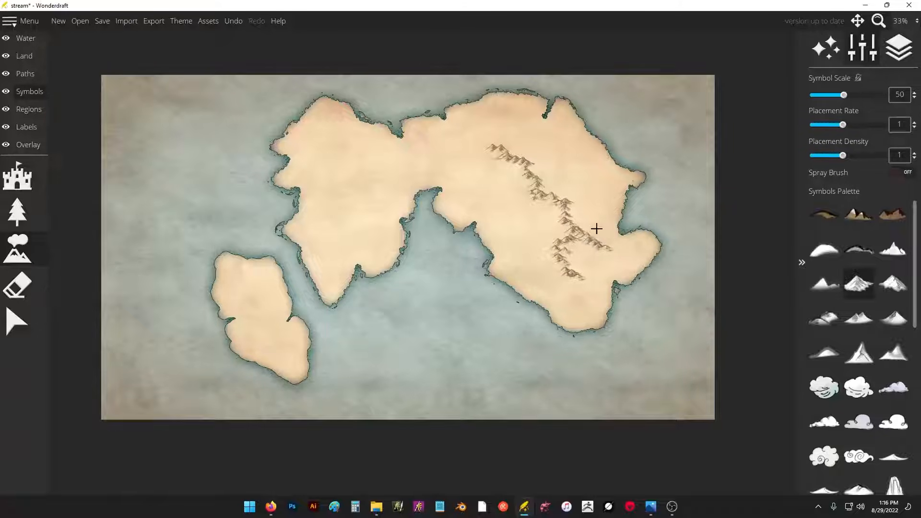
pyautogui.moveTo(531, 169); pyautogui.dragTo(545, 165)
pyautogui.moveTo(330, 251)
pyautogui.mouseDown()
pyautogui.moveTo(369, 202)
pyautogui.moveTo(326, 150)
pyautogui.moveTo(325, 133)
pyautogui.moveTo(344, 162)
pyautogui.moveTo(364, 167)
pyautogui.moveTo(395, 157)
pyautogui.moveTo(357, 176)
pyautogui.moveTo(361, 187)
pyautogui.moveTo(358, 175)
pyautogui.moveTo(473, 152)
pyautogui.moveTo(512, 165)
pyautogui.moveTo(497, 179)
pyautogui.moveTo(520, 176)
pyautogui.moveTo(519, 212)
pyautogui.mouseUp()
pyautogui.moveTo(250, 289)
pyautogui.mouseDown()
pyautogui.moveTo(250, 332)
pyautogui.moveTo(255, 319)
pyautogui.moveTo(289, 350)
pyautogui.moveTo(269, 292)
pyautogui.mouseUp()
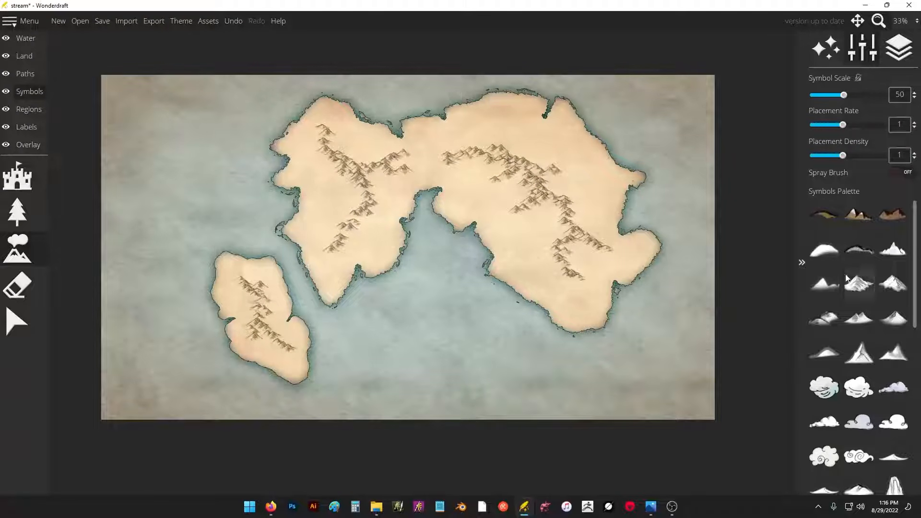
# - Choose the low rocky hills symbol and undo a trial placement beside the eastern mountain range
pyautogui.click(824, 317)
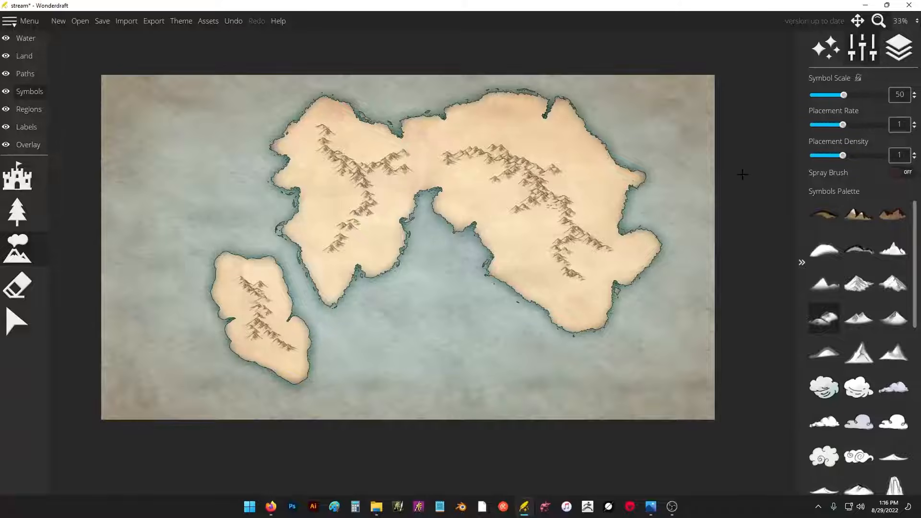
pyautogui.scroll(4, 502, 214)
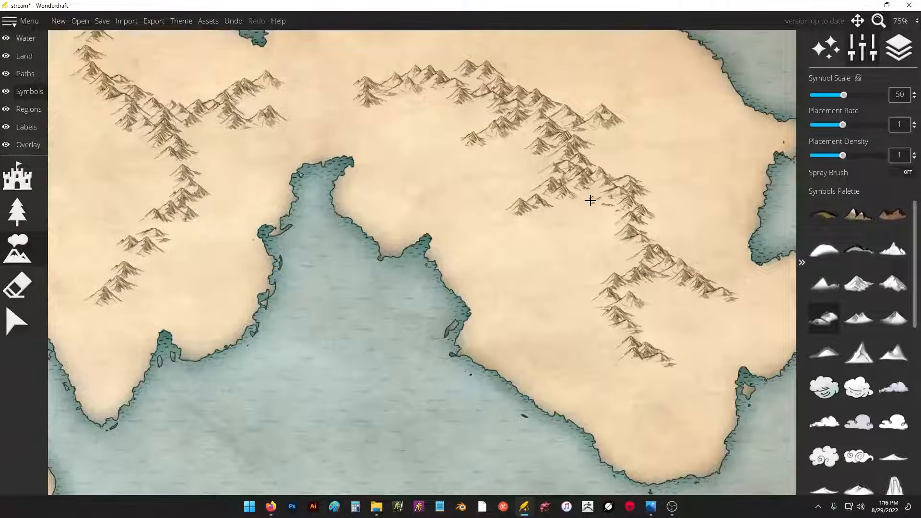
pyautogui.hotkey('ctrl', 'z')
# - Test-paint foothills at symbol scale 70 along both sides of the eastern mountain range, and undo them
pyautogui.moveTo(851, 97); pyautogui.dragTo(860, 100)
pyautogui.click(602, 197)
pyautogui.moveTo(616, 211)
pyautogui.mouseDown()
pyautogui.moveTo(622, 242)
pyautogui.moveTo(641, 245)
pyautogui.moveTo(607, 296)
pyautogui.moveTo(590, 302)
pyautogui.moveTo(606, 306)
pyautogui.moveTo(605, 322)
pyautogui.moveTo(642, 370)
pyautogui.moveTo(662, 370)
pyautogui.moveTo(632, 308)
pyautogui.mouseUp()
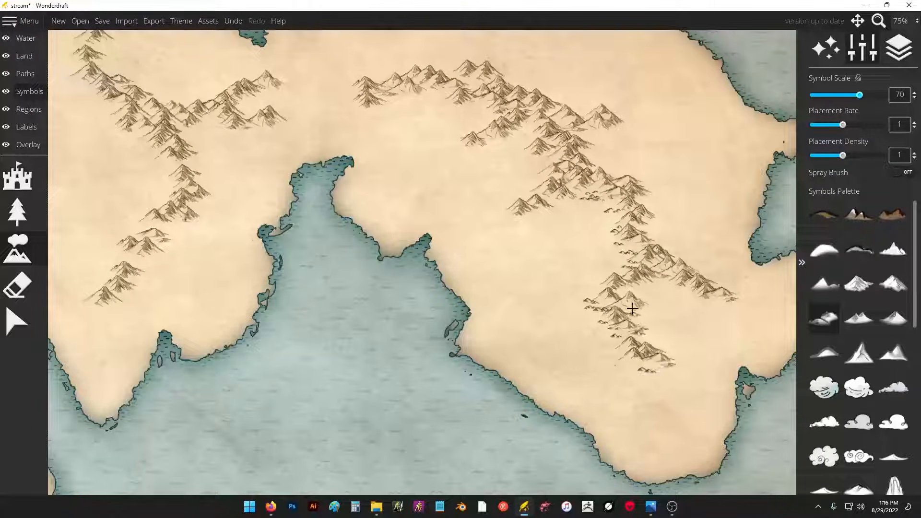
pyautogui.moveTo(652, 197)
pyautogui.mouseDown()
pyautogui.moveTo(649, 218)
pyautogui.moveTo(666, 239)
pyautogui.moveTo(735, 299)
pyautogui.mouseUp()
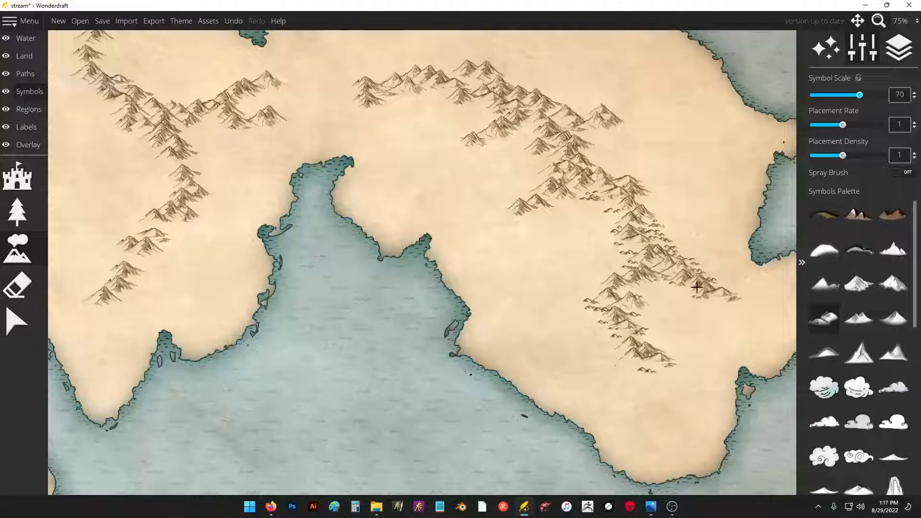
pyautogui.moveTo(536, 216)
pyautogui.mouseDown()
pyautogui.moveTo(505, 213)
pyautogui.moveTo(567, 173)
pyautogui.mouseUp()
pyautogui.hotkey('ctrl', 'z')
pyautogui.hotkey('ctrl', 'z')
pyautogui.hotkey('ctrl', 'z')
pyautogui.hotkey('ctrl', 'z')
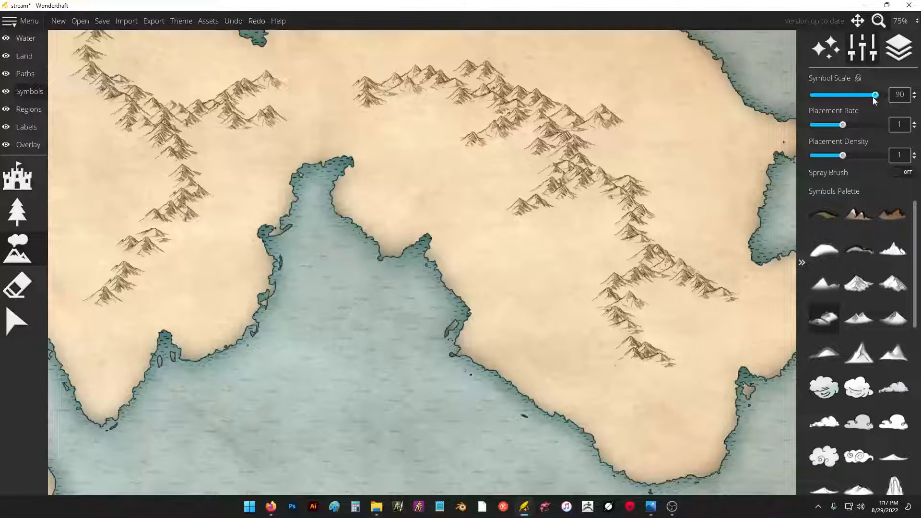
# - Raise the symbol scale to 100 and paint foothills along the eastern continent's mountain ranges, undoing one stroke and repainting it more sparsely
pyautogui.moveTo(610, 212)
pyautogui.mouseDown()
pyautogui.moveTo(615, 236)
pyautogui.moveTo(645, 251)
pyautogui.moveTo(630, 281)
pyautogui.moveTo(604, 292)
pyautogui.moveTo(628, 328)
pyautogui.moveTo(628, 351)
pyautogui.moveTo(653, 370)
pyautogui.moveTo(666, 365)
pyautogui.moveTo(660, 275)
pyautogui.mouseUp()
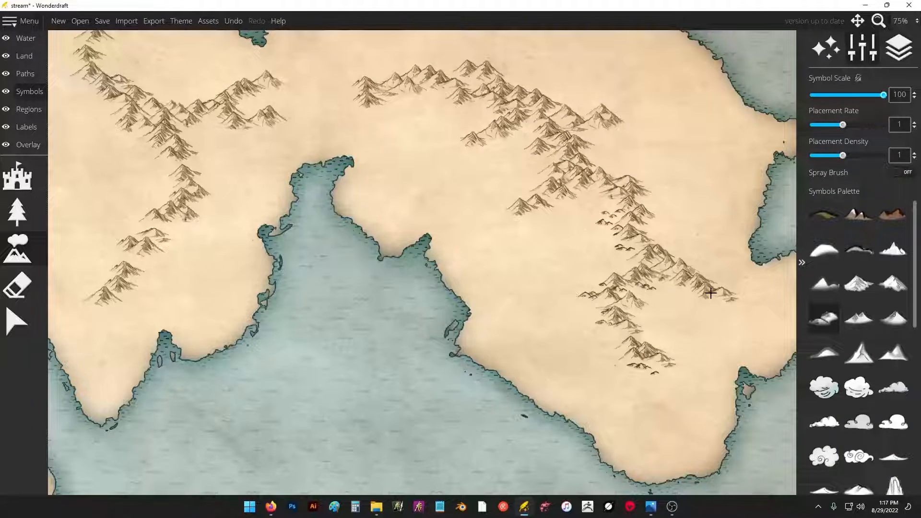
pyautogui.moveTo(598, 185); pyautogui.dragTo(497, 226)
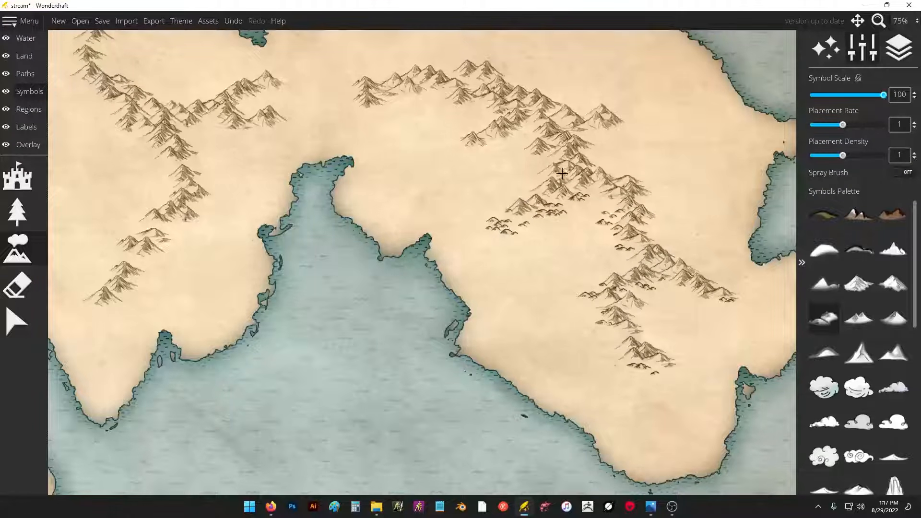
pyautogui.hotkey('ctrl', 'z')
pyautogui.moveTo(546, 201); pyautogui.dragTo(494, 220)
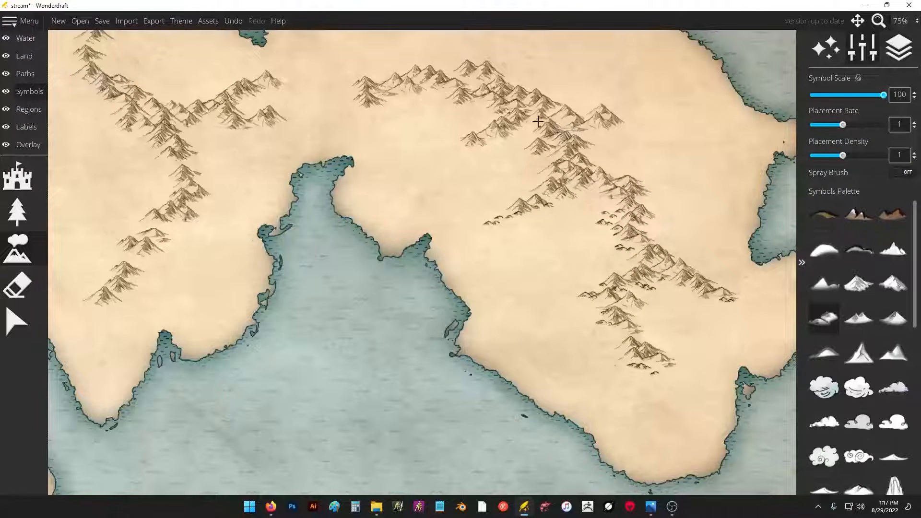
pyautogui.moveTo(538, 122)
pyautogui.mouseDown()
pyautogui.moveTo(483, 149)
pyautogui.moveTo(432, 147)
pyautogui.moveTo(472, 100)
pyautogui.moveTo(423, 108)
pyautogui.moveTo(402, 106)
pyautogui.moveTo(395, 90)
pyautogui.moveTo(338, 101)
pyautogui.mouseUp()
pyautogui.moveTo(587, 113)
pyautogui.mouseDown()
pyautogui.moveTo(618, 115)
pyautogui.moveTo(594, 129)
pyautogui.moveTo(643, 125)
pyautogui.mouseUp()
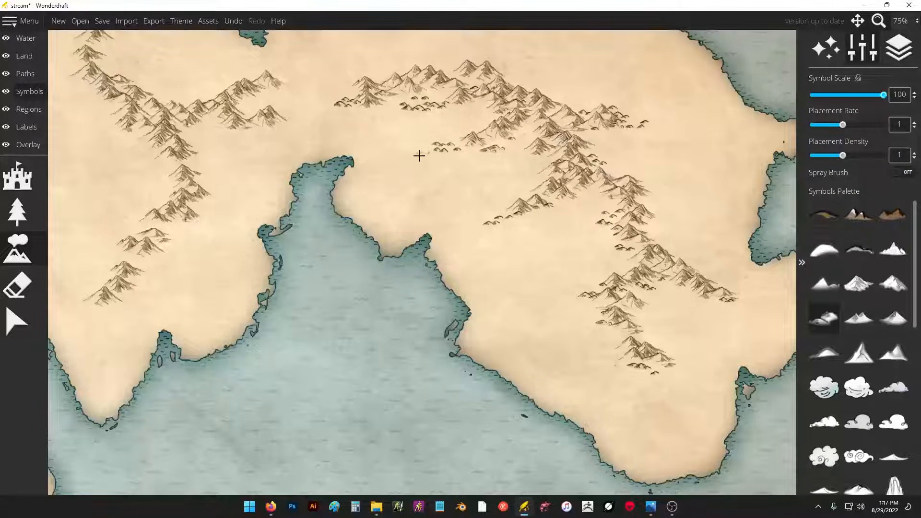
pyautogui.moveTo(353, 144); pyautogui.dragTo(606, 172)
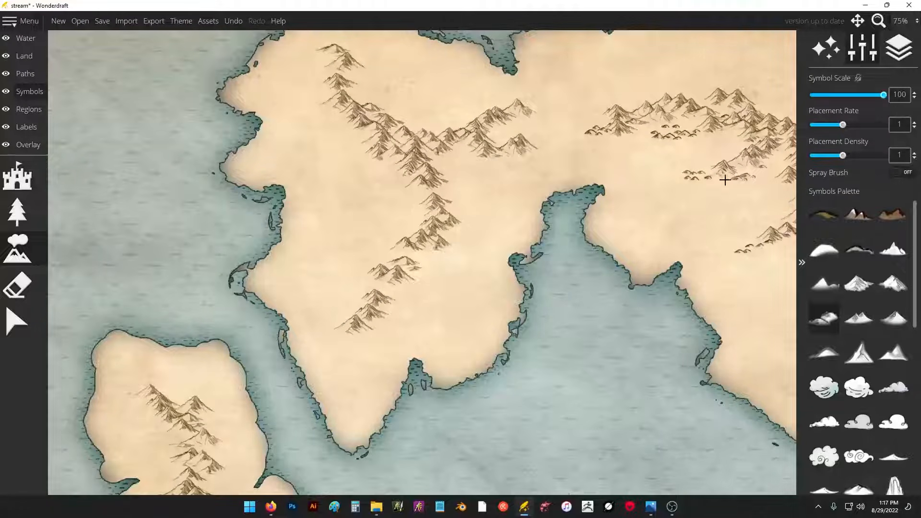
# - Test other mountain symbols south of the eastern mountain range and undo each trial placement
pyautogui.click(825, 285)
pyautogui.moveTo(681, 206); pyautogui.dragTo(709, 210)
pyautogui.hotkey('ctrl', 'z')
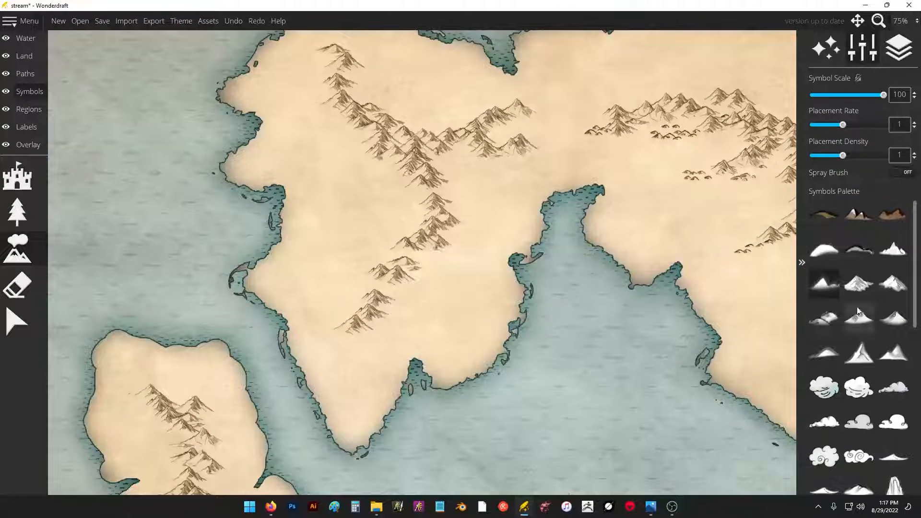
pyautogui.click(858, 284)
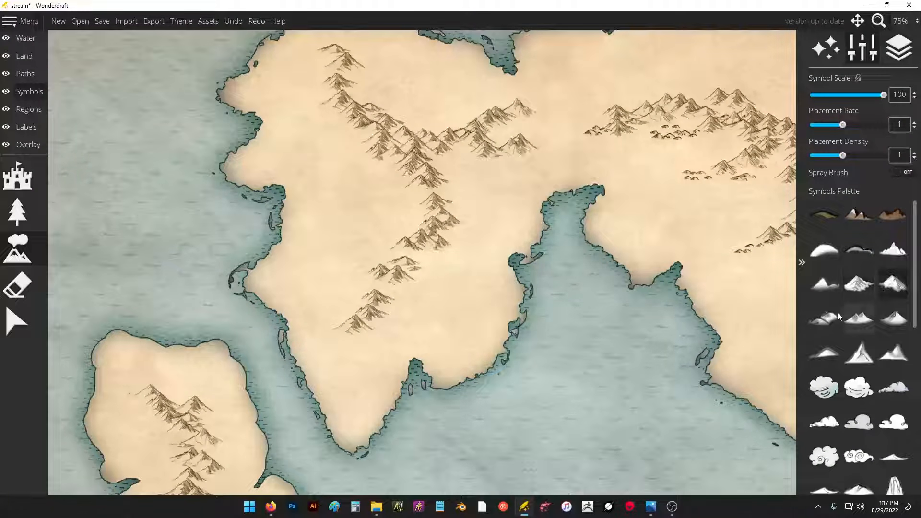
pyautogui.click(848, 310)
pyautogui.click(890, 314)
pyautogui.click(690, 201)
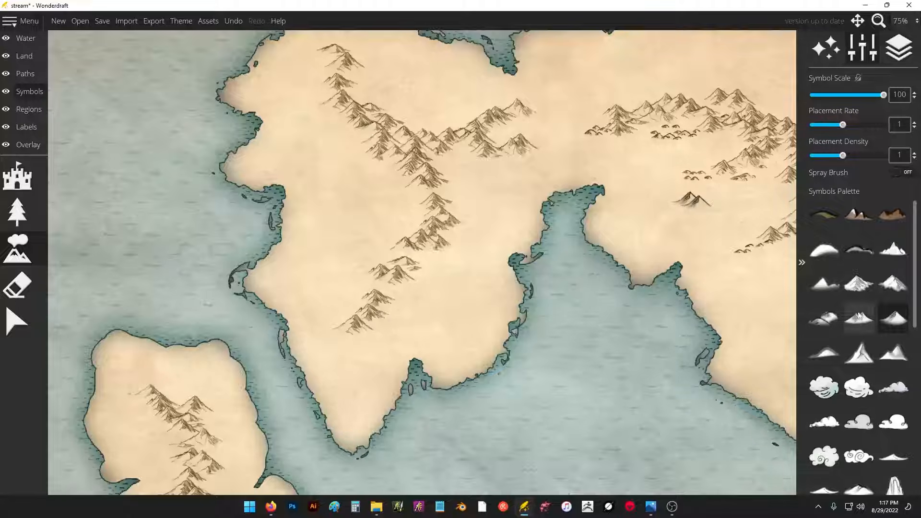
pyautogui.hotkey('ctrl', 'z')
# - Paint low rocky foothills along the western continent's mountain ranges and across the gap toward the eastern range
pyautogui.click(829, 314)
pyautogui.moveTo(602, 133)
pyautogui.mouseDown()
pyautogui.moveTo(557, 129)
pyautogui.moveTo(507, 151)
pyautogui.moveTo(558, 148)
pyautogui.moveTo(514, 125)
pyautogui.moveTo(523, 127)
pyautogui.moveTo(431, 162)
pyautogui.moveTo(441, 176)
pyautogui.moveTo(424, 186)
pyautogui.moveTo(440, 192)
pyautogui.moveTo(415, 210)
pyautogui.moveTo(412, 238)
pyautogui.moveTo(392, 261)
pyautogui.moveTo(425, 272)
pyautogui.moveTo(397, 287)
pyautogui.moveTo(333, 368)
pyautogui.mouseUp()
pyautogui.moveTo(366, 148)
pyautogui.mouseDown()
pyautogui.moveTo(361, 124)
pyautogui.moveTo(312, 83)
pyautogui.moveTo(329, 70)
pyautogui.mouseUp()
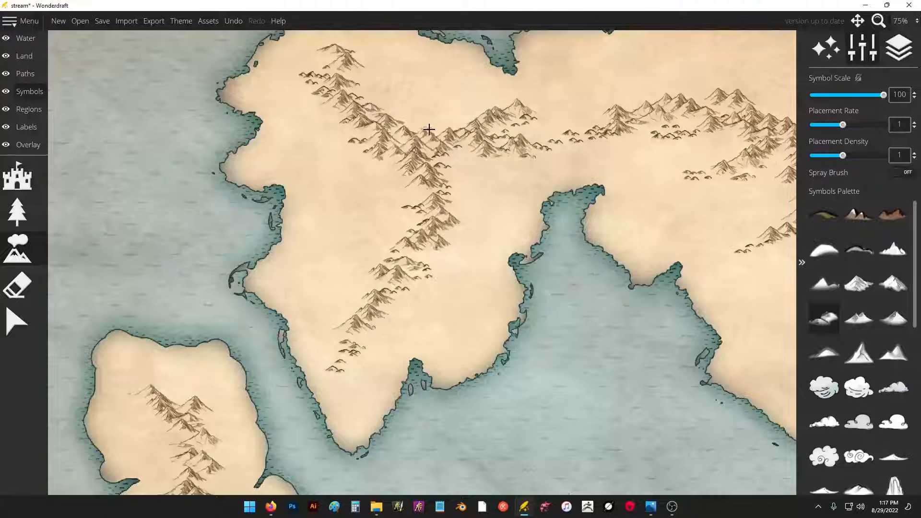
pyautogui.moveTo(428, 130); pyautogui.dragTo(478, 126)
pyautogui.moveTo(328, 314); pyautogui.dragTo(477, 141)
pyautogui.moveTo(353, 247)
pyautogui.mouseDown()
pyautogui.moveTo(348, 286)
pyautogui.moveTo(417, 392)
pyautogui.moveTo(356, 342)
pyautogui.moveTo(320, 344)
pyautogui.moveTo(326, 278)
pyautogui.moveTo(317, 245)
pyautogui.moveTo(293, 224)
pyautogui.moveTo(288, 196)
pyautogui.mouseUp()
pyautogui.moveTo(476, 208); pyautogui.dragTo(543, 197)
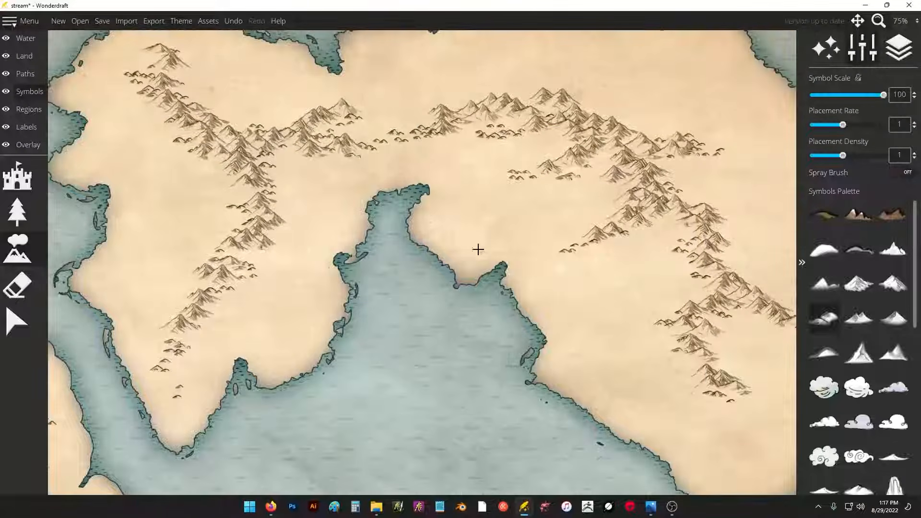
# - Scatter small hill groups on the central bay's eastern headland, near the northeastern coast and on the eastern peninsula
pyautogui.moveTo(477, 248); pyautogui.dragTo(493, 214)
pyautogui.moveTo(757, 245)
pyautogui.mouseDown()
pyautogui.moveTo(499, 271)
pyautogui.moveTo(565, 362)
pyautogui.mouseUp()
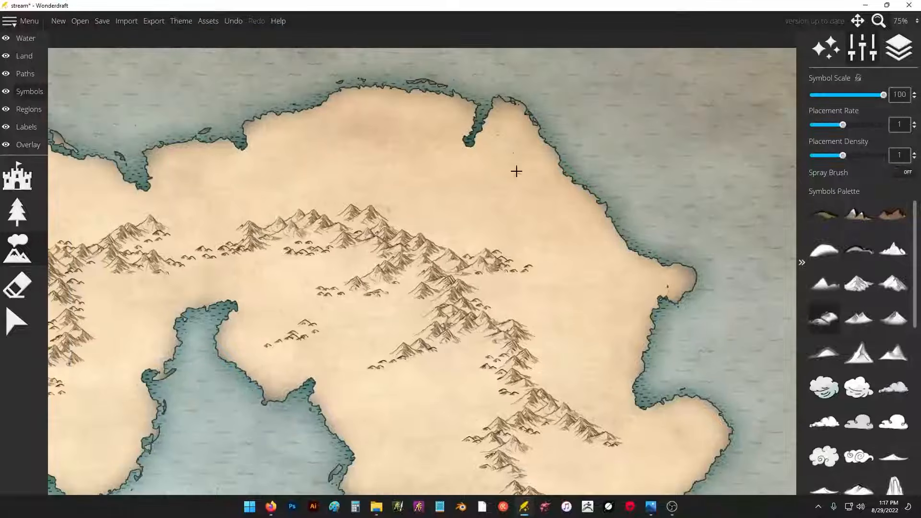
pyautogui.moveTo(511, 135)
pyautogui.mouseDown()
pyautogui.moveTo(502, 172)
pyautogui.moveTo(478, 187)
pyautogui.mouseUp()
pyautogui.moveTo(389, 327)
pyautogui.mouseDown()
pyautogui.moveTo(423, 207)
pyautogui.moveTo(424, 164)
pyautogui.mouseUp()
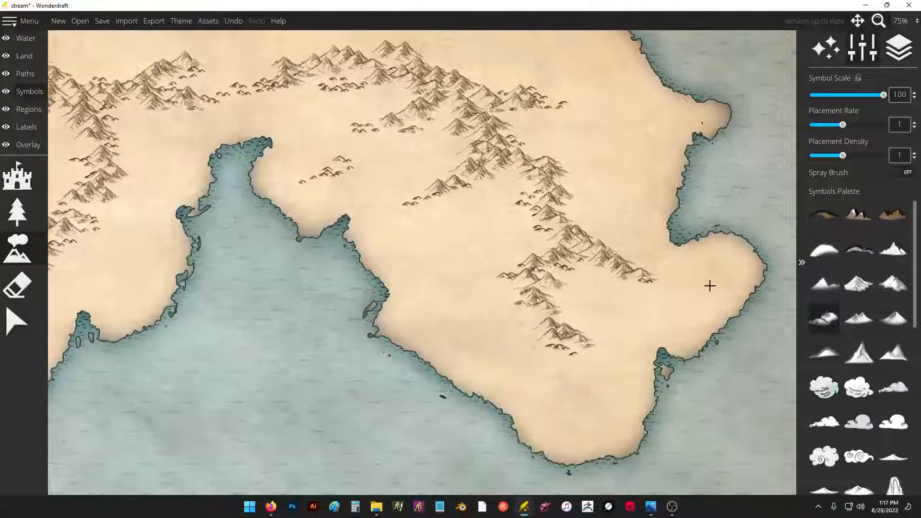
pyautogui.moveTo(734, 268); pyautogui.dragTo(696, 283)
pyautogui.scroll(-1, 521, 256)
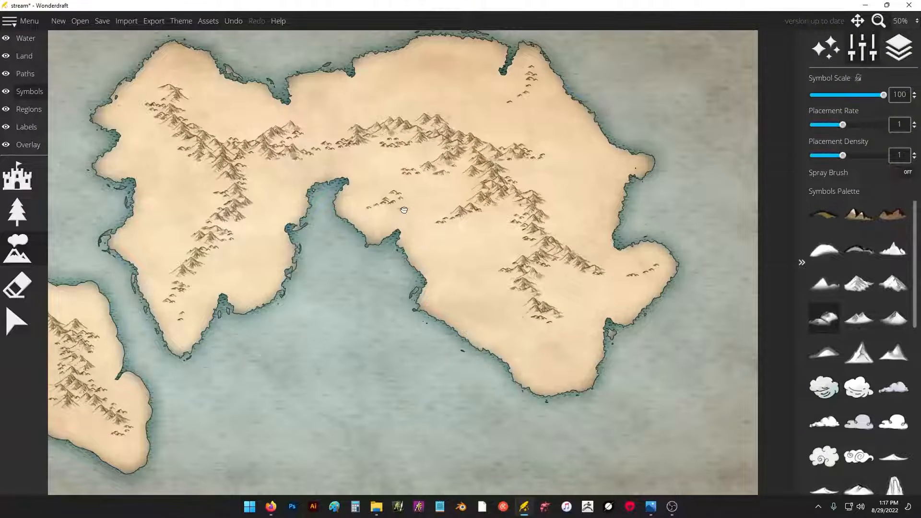
pyautogui.moveTo(404, 210); pyautogui.dragTo(511, 236)
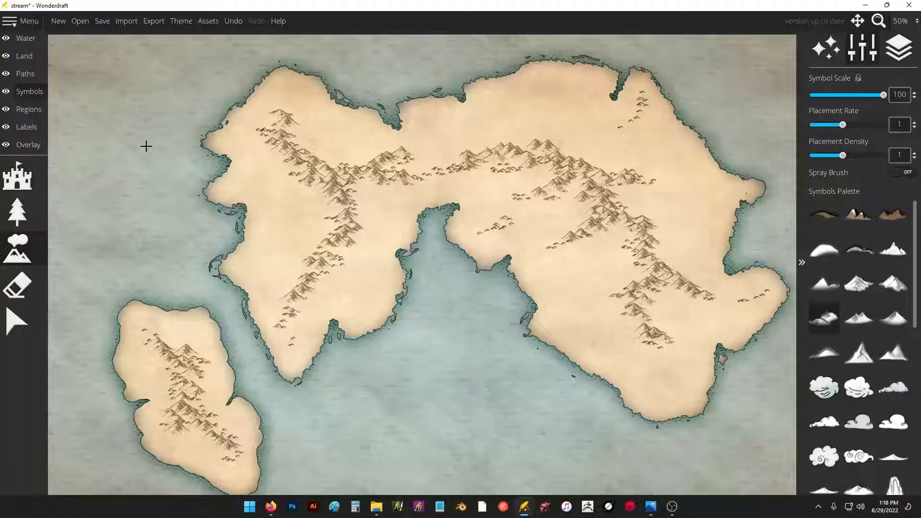
# - Recolor the water with hue -0.46, saturation 0.24, value -0.42 and a stain amount of 0.79
pyautogui.click(33, 38)
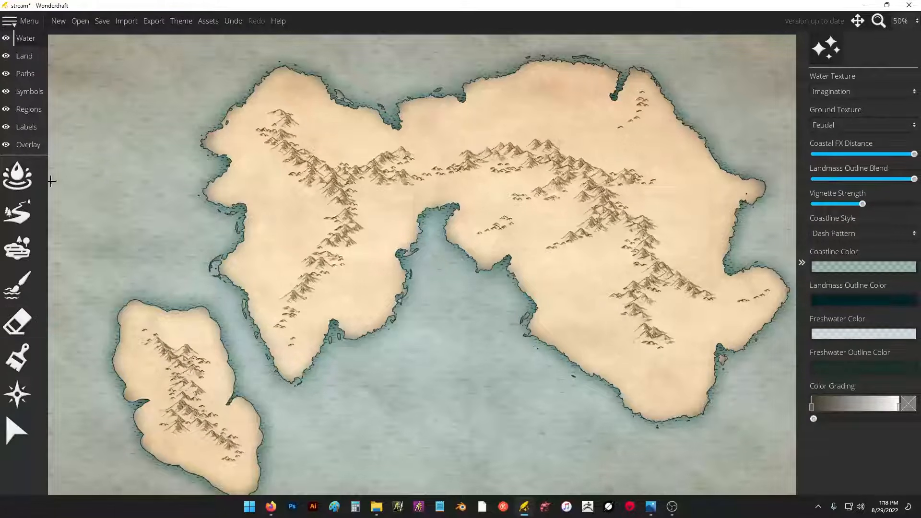
pyautogui.click(24, 180)
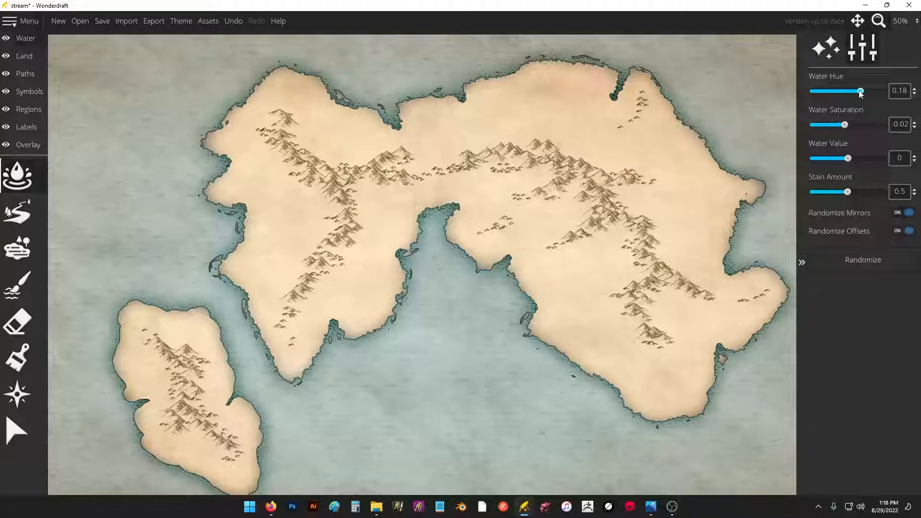
pyautogui.moveTo(860, 91); pyautogui.dragTo(887, 94)
pyautogui.moveTo(847, 125)
pyautogui.mouseDown()
pyautogui.moveTo(871, 126)
pyautogui.moveTo(816, 127)
pyautogui.moveTo(845, 127)
pyautogui.mouseUp()
pyautogui.moveTo(850, 160)
pyautogui.mouseDown()
pyautogui.moveTo(878, 159)
pyautogui.moveTo(820, 159)
pyautogui.moveTo(855, 160)
pyautogui.mouseUp()
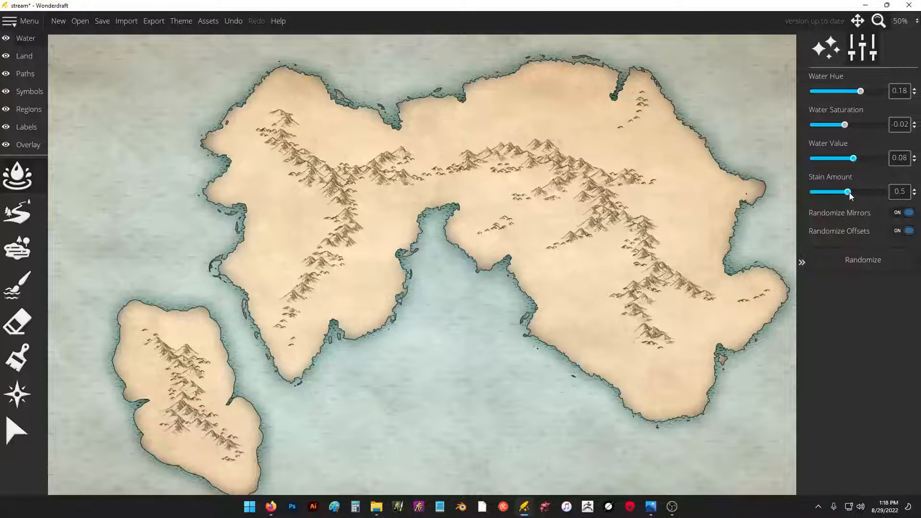
pyautogui.moveTo(849, 195); pyautogui.dragTo(868, 192)
pyautogui.moveTo(853, 158); pyautogui.dragTo(883, 125)
pyautogui.moveTo(860, 91); pyautogui.dragTo(814, 92)
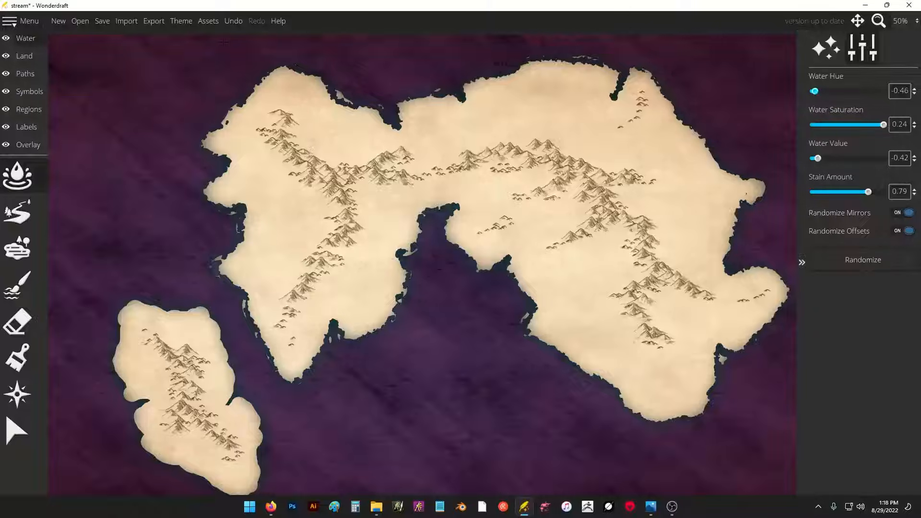
# - Apply the Adventure map theme with all of its filters included
pyautogui.click(180, 20)
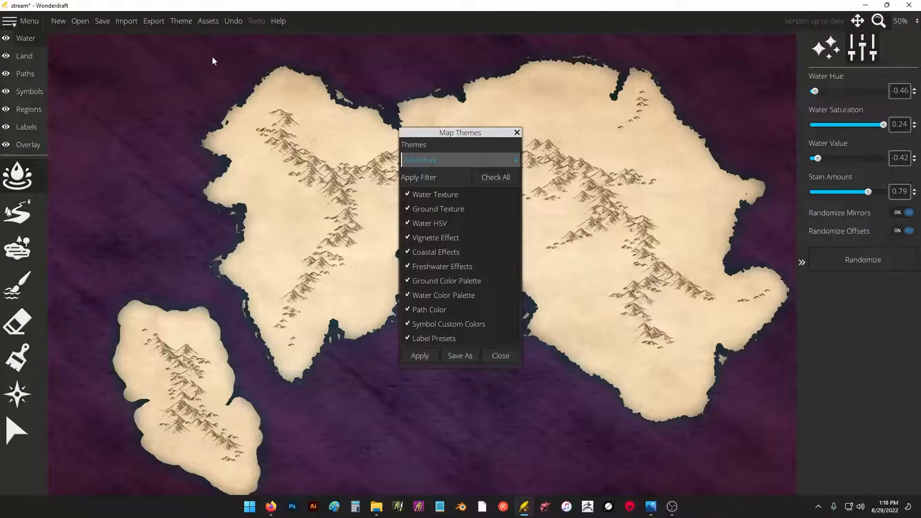
pyautogui.click(422, 357)
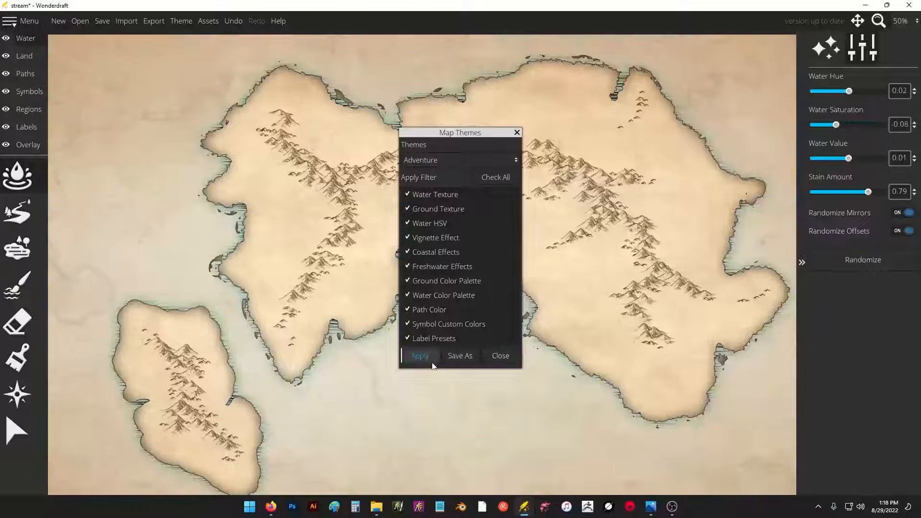
pyautogui.click(499, 356)
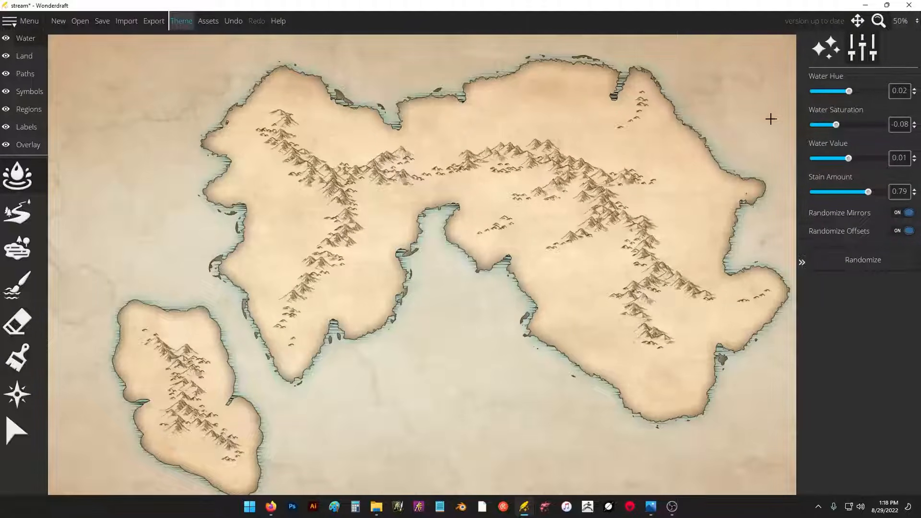
# - Look through the River and Lake tool settings, test a freshwater brush stroke west of the western mountains, and undo it
pyautogui.click(18, 211)
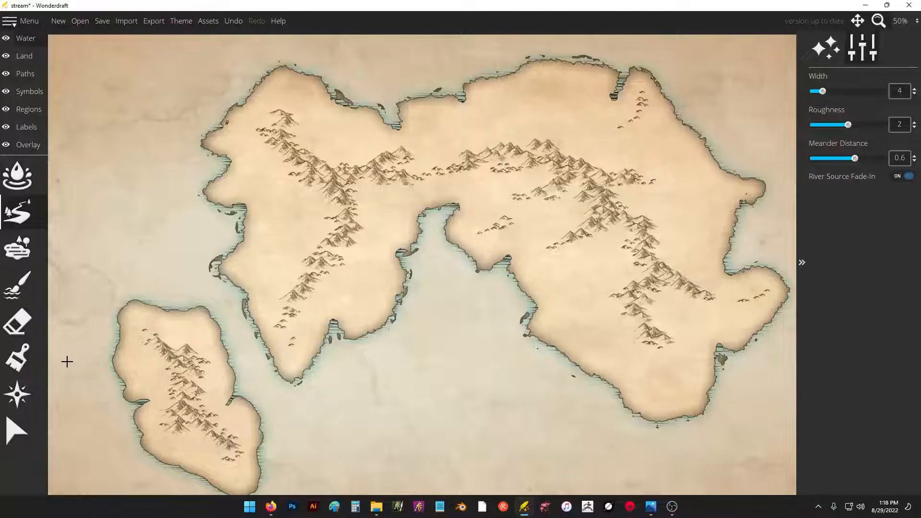
pyautogui.click(18, 248)
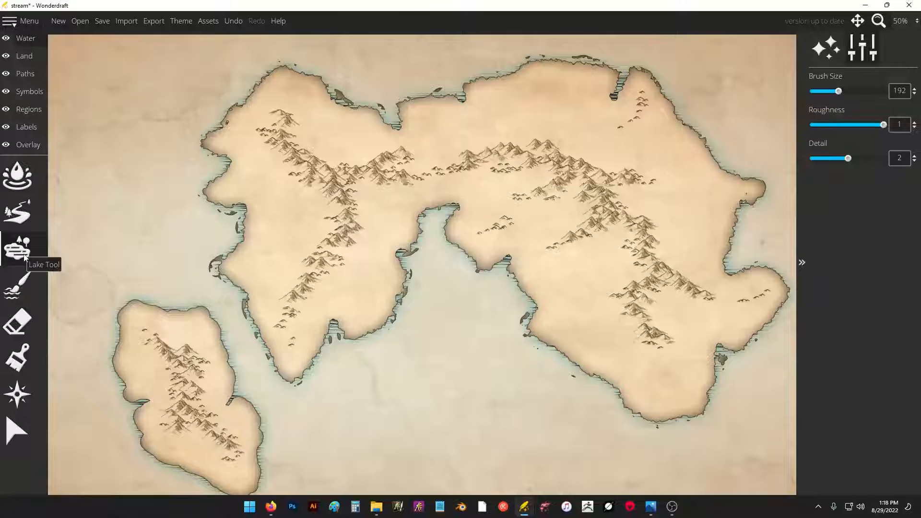
pyautogui.click(17, 284)
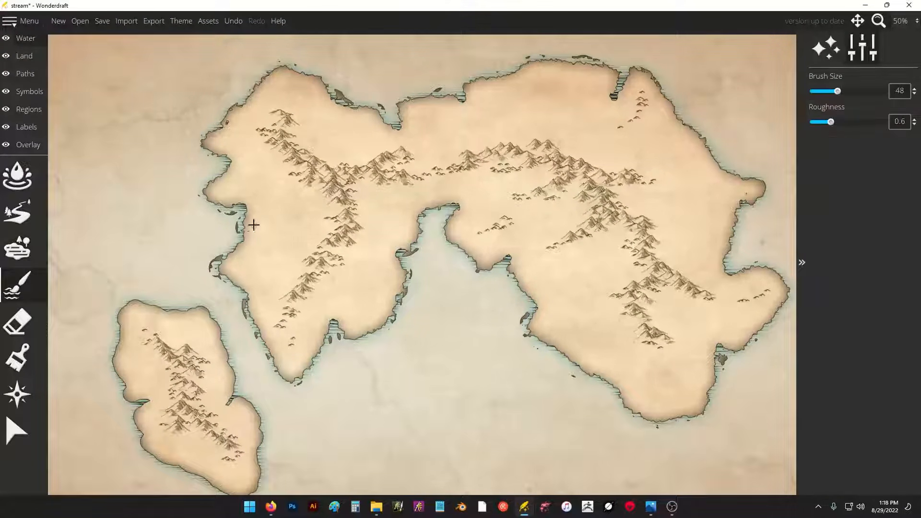
pyautogui.moveTo(270, 231); pyautogui.dragTo(295, 196)
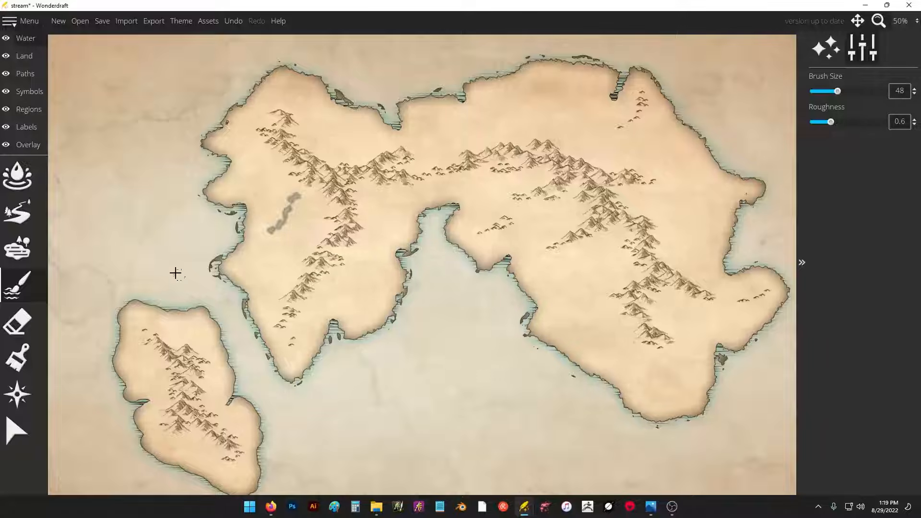
pyautogui.hotkey('ctrl', 'z')
# - Paint a trial lake between the western coast and the mountains with the Lake tool, and erase it
pyautogui.click(17, 321)
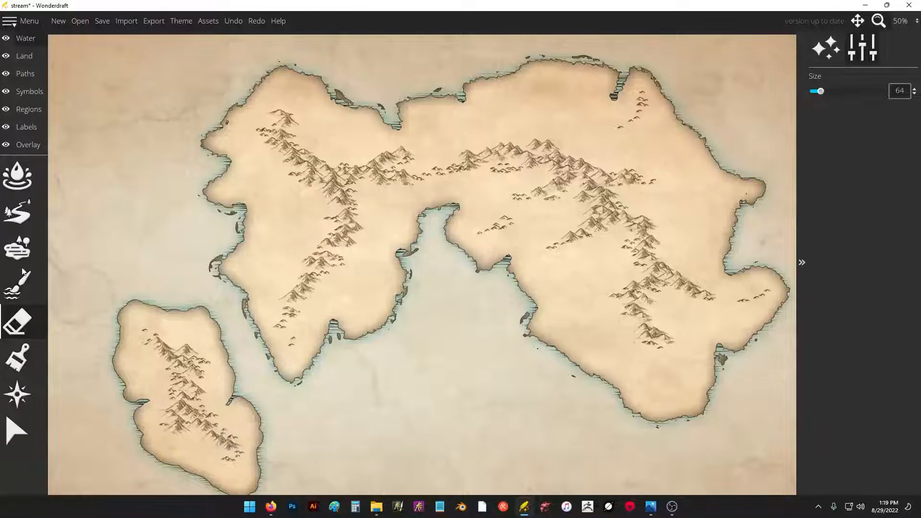
pyautogui.click(18, 248)
pyautogui.moveTo(259, 211)
pyautogui.mouseDown()
pyautogui.moveTo(287, 223)
pyautogui.moveTo(288, 214)
pyautogui.moveTo(289, 240)
pyautogui.mouseUp()
pyautogui.click(17, 321)
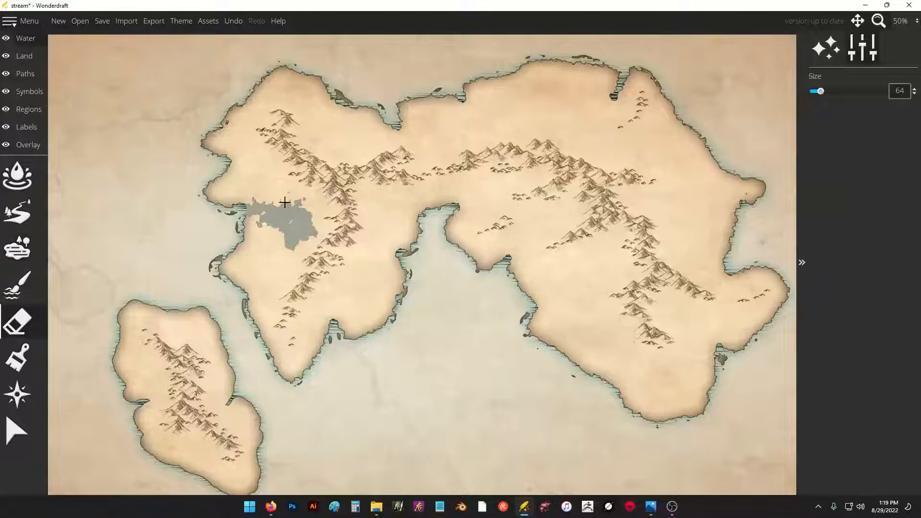
pyautogui.moveTo(284, 202)
pyautogui.mouseDown()
pyautogui.moveTo(305, 200)
pyautogui.moveTo(300, 250)
pyautogui.mouseUp()
pyautogui.moveTo(284, 202)
pyautogui.mouseDown()
pyautogui.moveTo(249, 183)
pyautogui.moveTo(261, 212)
pyautogui.mouseUp()
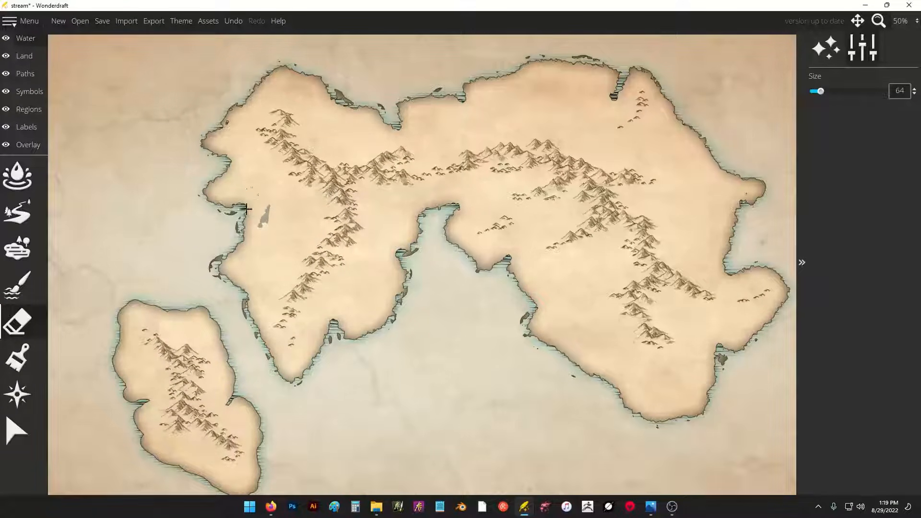
# - Review the options of the water color brush, the compass line tool and the selection tool
pyautogui.click(34, 359)
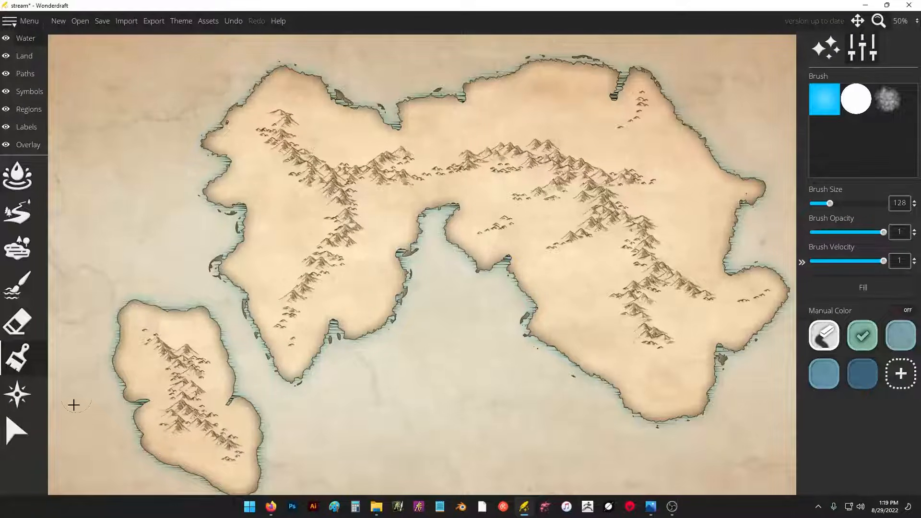
pyautogui.click(38, 405)
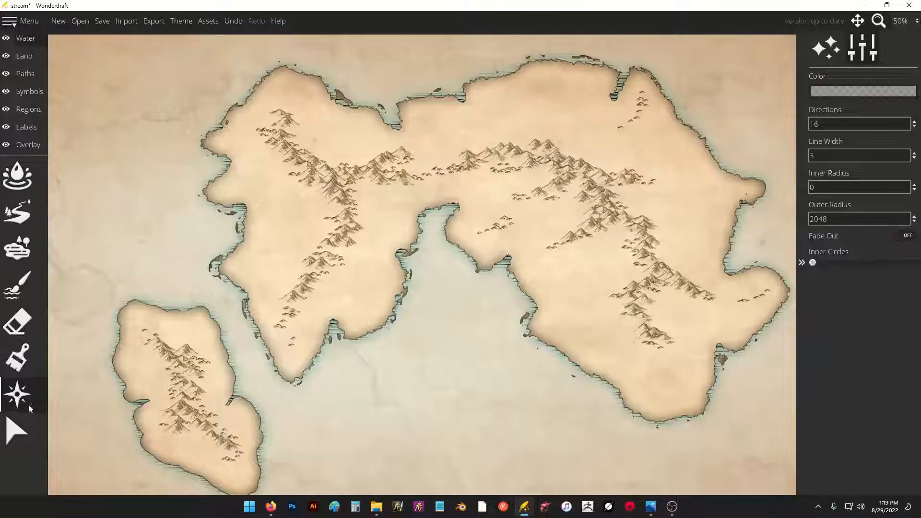
pyautogui.click(17, 431)
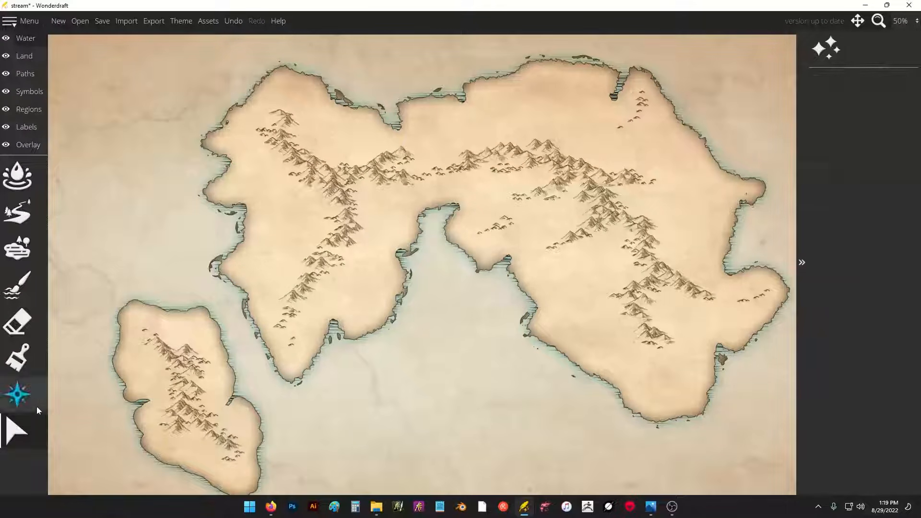
# - Draw a river from the eastern mountain range southwest to the northern end of the central bay
pyautogui.click(32, 210)
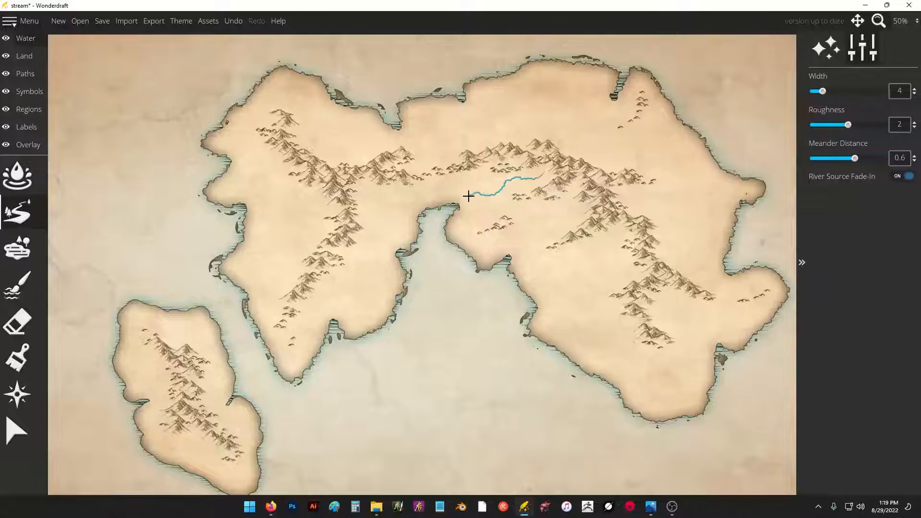
pyautogui.moveTo(455, 206); pyautogui.dragTo(445, 214)
pyautogui.scroll(1, 587, 177)
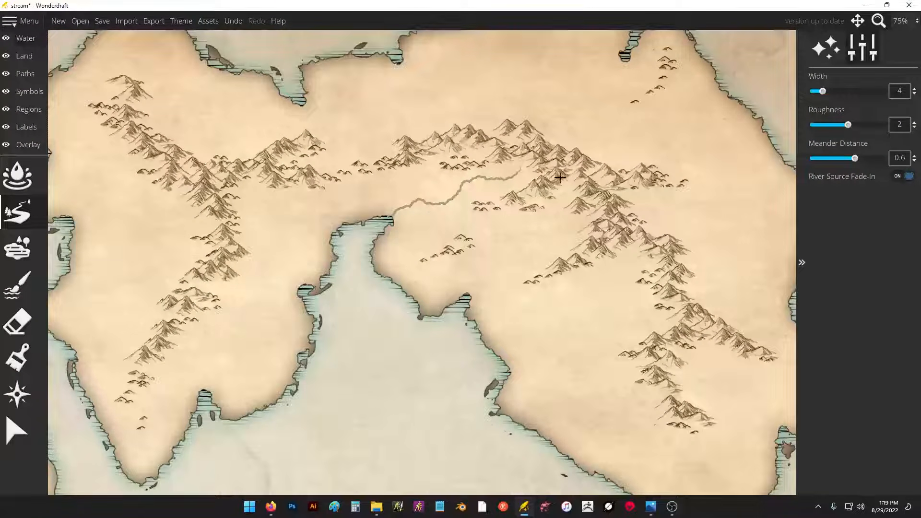
# - Try a river from the eastern mountains to the headland's inlet with a branch to the coast, and undo both
pyautogui.moveTo(567, 186)
pyautogui.mouseDown()
pyautogui.moveTo(545, 230)
pyautogui.moveTo(503, 243)
pyautogui.moveTo(460, 300)
pyautogui.mouseUp()
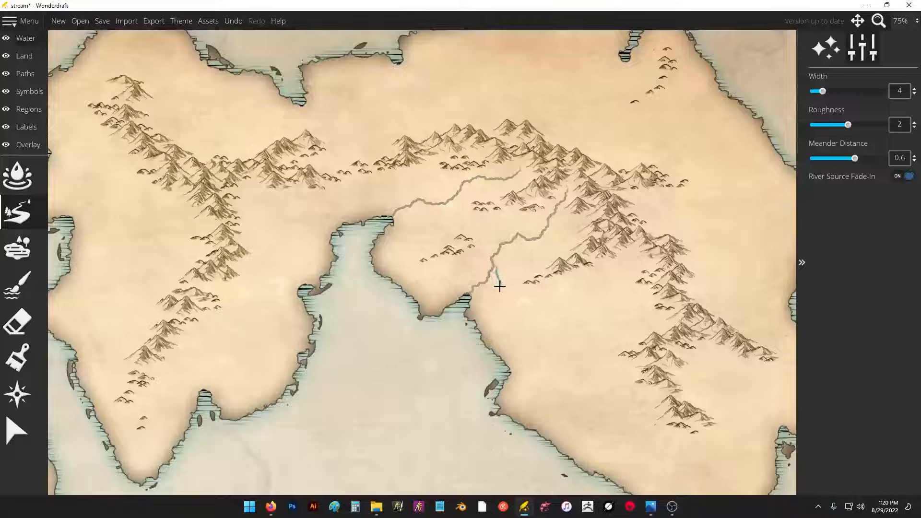
pyautogui.moveTo(499, 286); pyautogui.dragTo(475, 324)
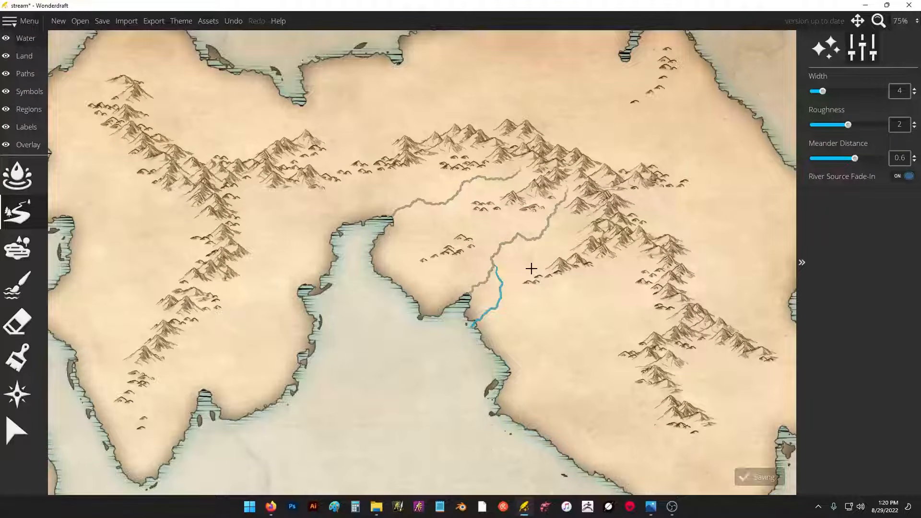
pyautogui.hotkey('ctrl', 'z')
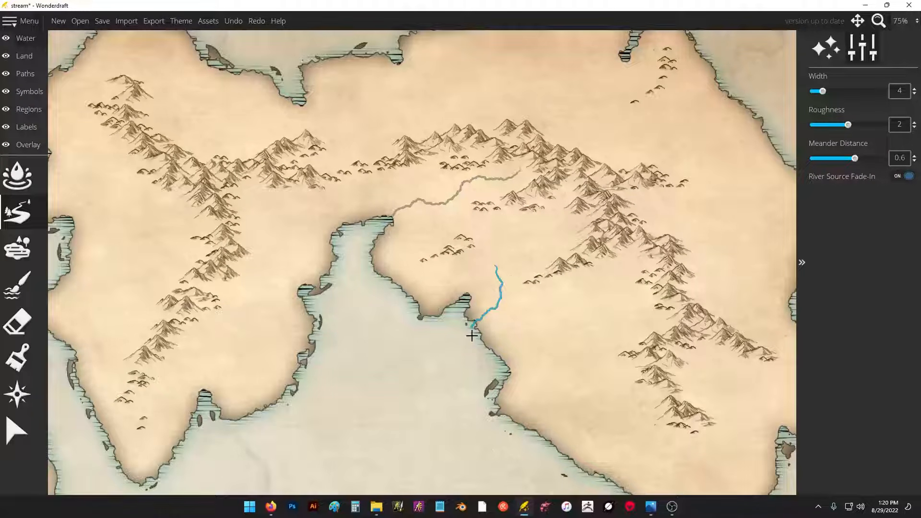
pyautogui.moveTo(472, 336); pyautogui.dragTo(471, 336)
pyautogui.hotkey('ctrl', 'z')
# - Draw a river from the eastern mountains to the headland's inlet, with tributaries from the mountains and the small hills
pyautogui.moveTo(566, 187)
pyautogui.mouseDown()
pyautogui.moveTo(547, 247)
pyautogui.moveTo(518, 244)
pyautogui.moveTo(493, 261)
pyautogui.moveTo(458, 310)
pyautogui.mouseUp()
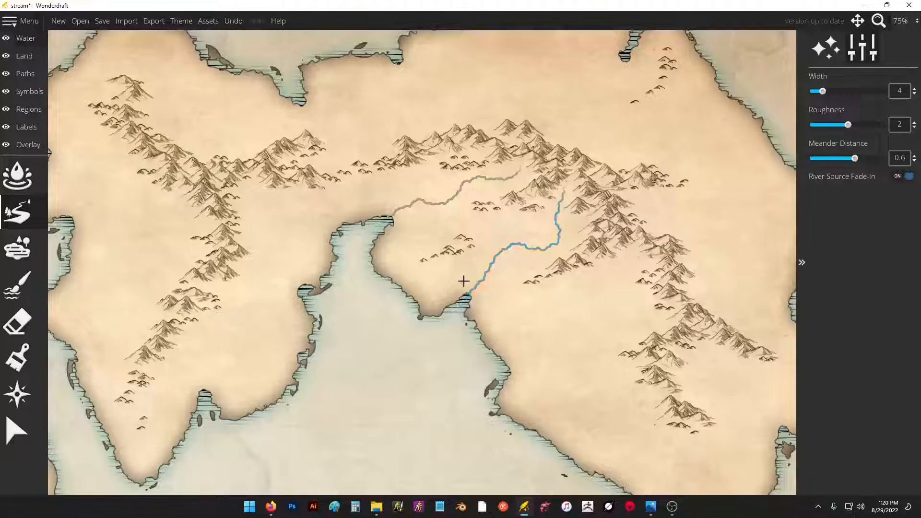
pyautogui.moveTo(579, 233); pyautogui.dragTo(558, 242)
pyautogui.moveTo(477, 259); pyautogui.dragTo(486, 273)
# - Draw three rivers from the southeastern mountains: one to the western coast, one to the southeastern inlet and one to the southwestern coast
pyautogui.moveTo(641, 305)
pyautogui.mouseDown()
pyautogui.moveTo(590, 353)
pyautogui.moveTo(558, 343)
pyautogui.moveTo(528, 366)
pyautogui.moveTo(500, 371)
pyautogui.mouseUp()
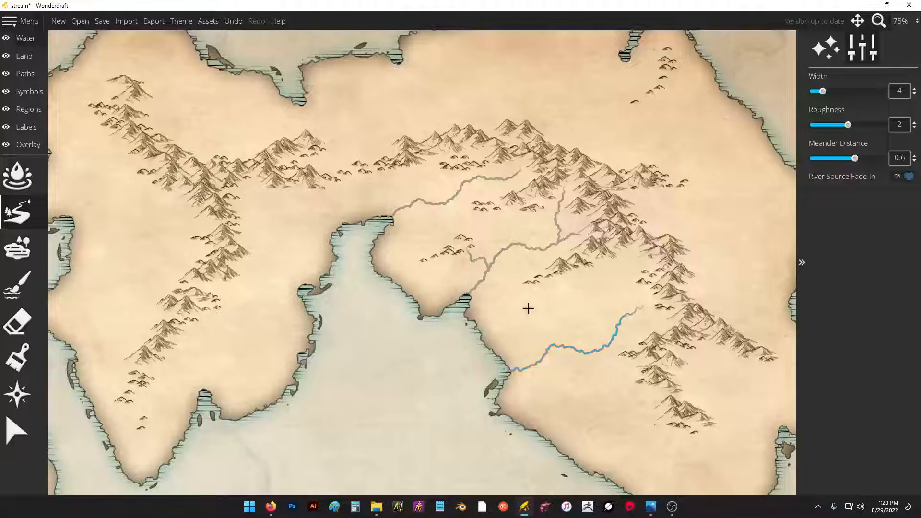
pyautogui.moveTo(603, 305); pyautogui.dragTo(393, 144)
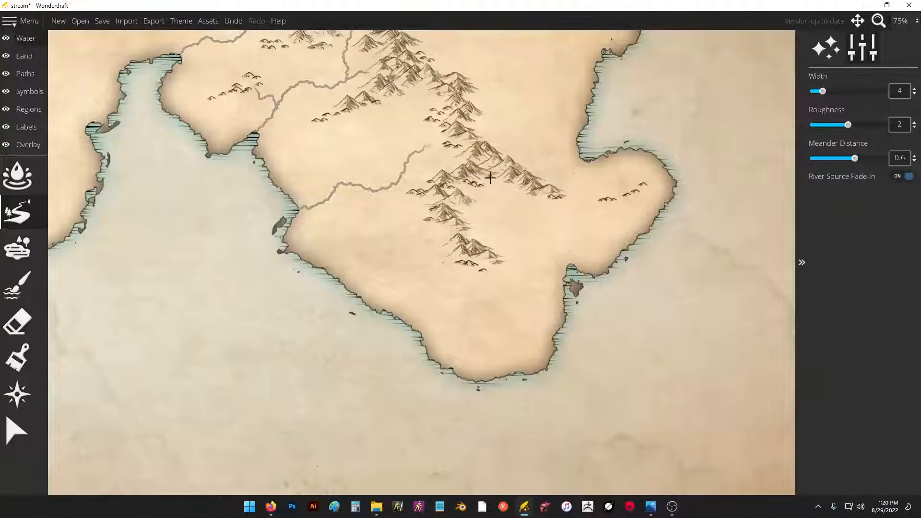
pyautogui.moveTo(490, 178)
pyautogui.mouseDown()
pyautogui.moveTo(499, 221)
pyautogui.moveTo(547, 236)
pyautogui.moveTo(570, 266)
pyautogui.mouseUp()
pyautogui.moveTo(460, 267); pyautogui.dragTo(405, 329)
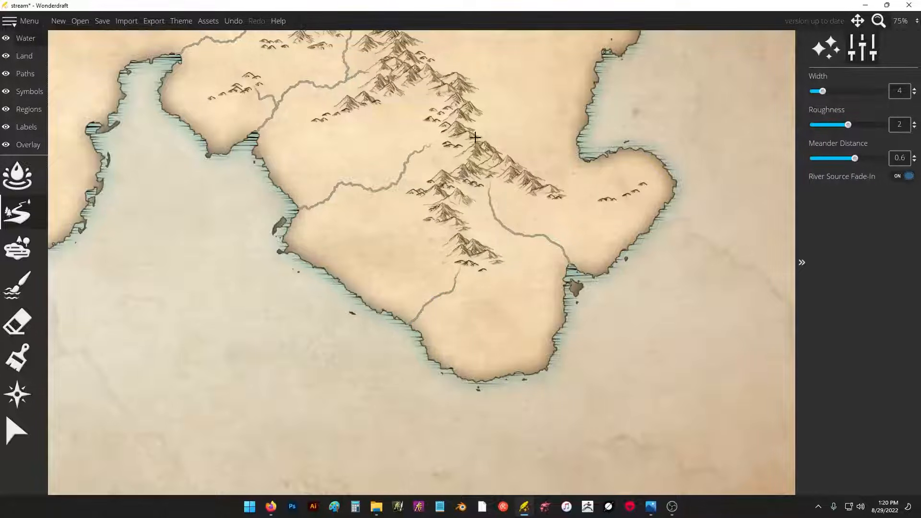
# - Draw a river from the eastern mountain range to the continent's east coast, north of the rounded eastern peninsula
pyautogui.moveTo(475, 137)
pyautogui.mouseDown()
pyautogui.moveTo(477, 213)
pyautogui.moveTo(444, 324)
pyautogui.mouseUp()
pyautogui.moveTo(434, 284)
pyautogui.mouseDown()
pyautogui.moveTo(464, 285)
pyautogui.moveTo(477, 299)
pyautogui.moveTo(515, 276)
pyautogui.moveTo(559, 294)
pyautogui.mouseUp()
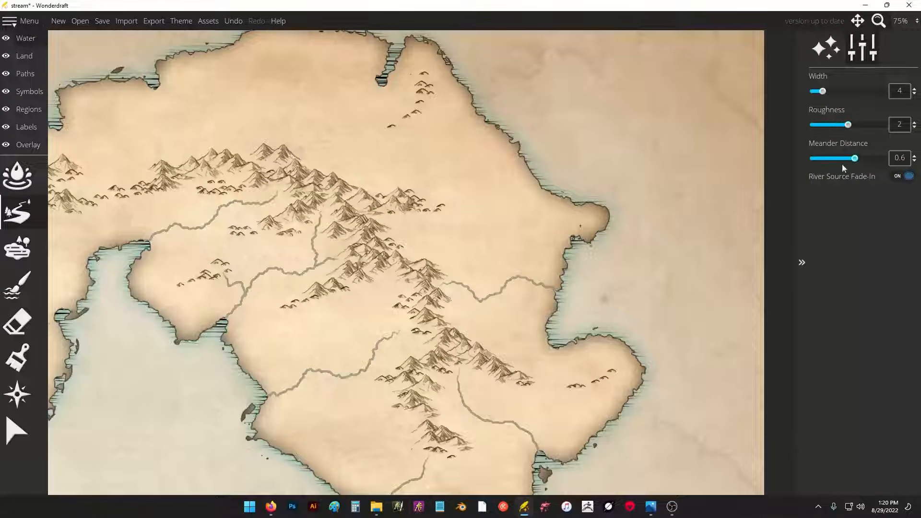
# - Try a river from the eastern mountains to the northeast coast with a meander distance of 0.12, and undo it
pyautogui.moveTo(852, 160); pyautogui.dragTo(821, 159)
pyautogui.moveTo(376, 217)
pyautogui.mouseDown()
pyautogui.moveTo(398, 225)
pyautogui.moveTo(428, 217)
pyautogui.moveTo(452, 228)
pyautogui.moveTo(489, 213)
pyautogui.moveTo(525, 163)
pyautogui.moveTo(555, 144)
pyautogui.mouseUp()
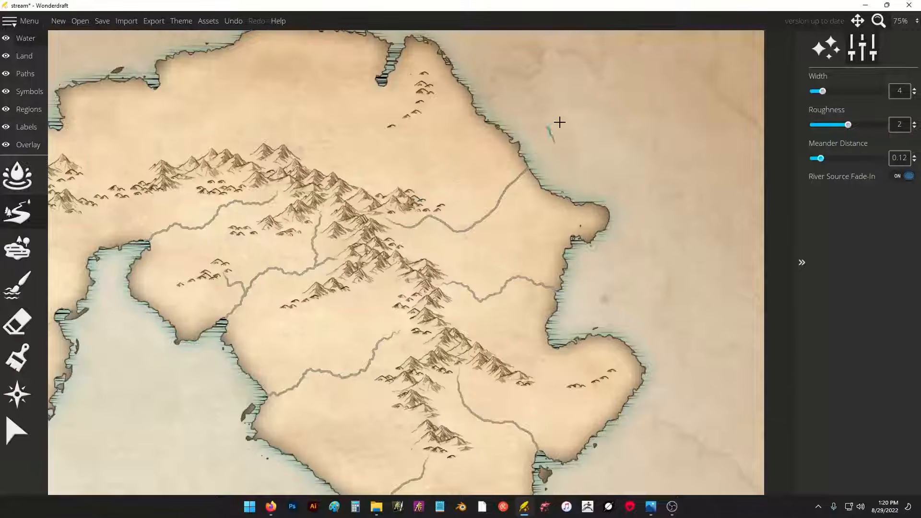
pyautogui.hotkey('ctrl', 'z')
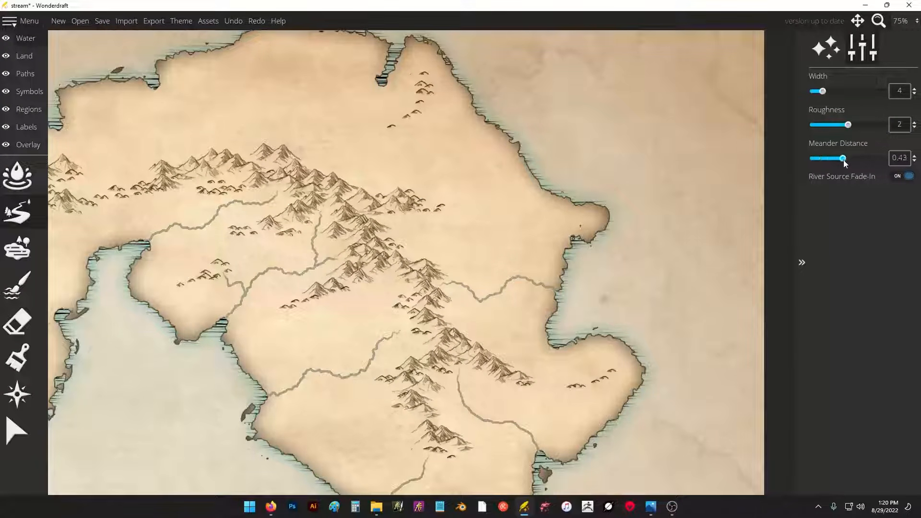
# - Set the river's meander distance to 0.47 and roughness to 1, then try a river toward the northeast coast and undo it
pyautogui.moveTo(844, 163); pyautogui.dragTo(847, 162)
pyautogui.moveTo(847, 125); pyautogui.dragTo(813, 125)
pyautogui.moveTo(438, 235)
pyautogui.mouseDown()
pyautogui.moveTo(591, 157)
pyautogui.moveTo(670, 152)
pyautogui.moveTo(839, 102)
pyautogui.moveTo(806, 124)
pyautogui.moveTo(843, 119)
pyautogui.moveTo(829, 95)
pyautogui.moveTo(845, 92)
pyautogui.moveTo(664, 171)
pyautogui.moveTo(869, 92)
pyautogui.moveTo(528, 231)
pyautogui.moveTo(477, 235)
pyautogui.moveTo(839, 94)
pyautogui.mouseUp()
pyautogui.hotkey('ctrl', 'z')
# - Reapply the currently selected map theme with all its filter options enabled
pyautogui.click(182, 21)
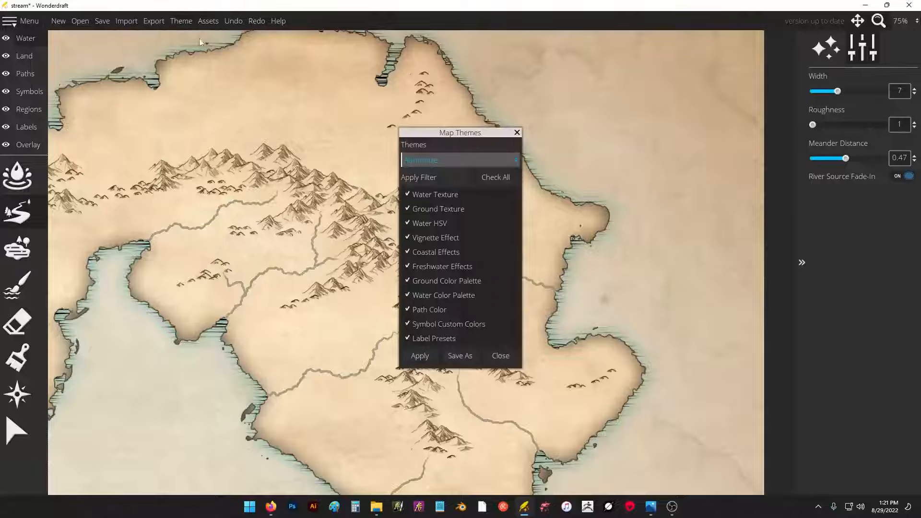
pyautogui.click(422, 356)
pyautogui.click(501, 355)
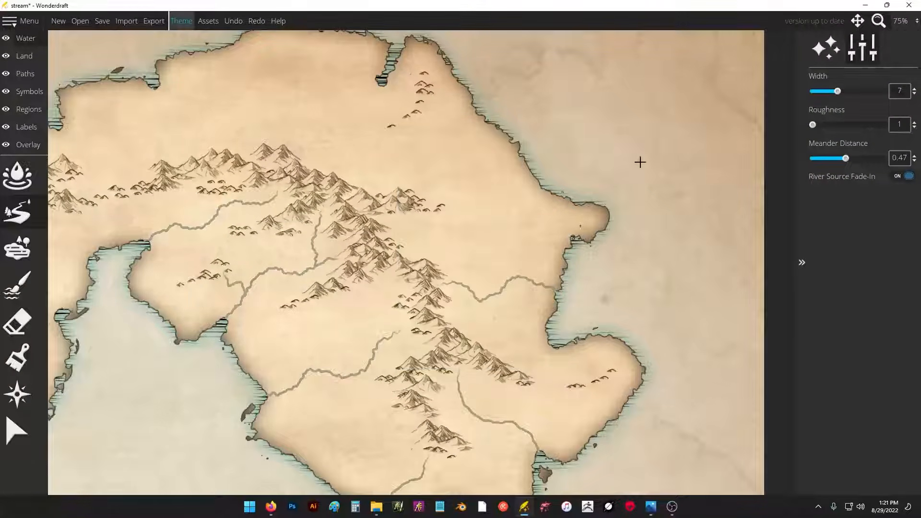
# - Draw a river from the eastern mountains to the northeast coast with width 4 and roughness 2
pyautogui.moveTo(473, 228); pyautogui.dragTo(582, 168)
pyautogui.click(824, 92)
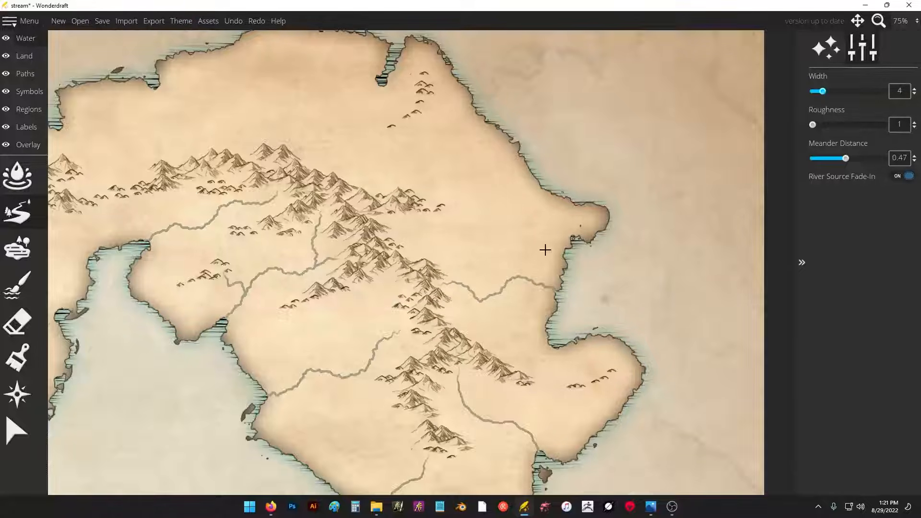
pyautogui.moveTo(813, 126); pyautogui.dragTo(835, 128)
pyautogui.moveTo(394, 231)
pyautogui.mouseDown()
pyautogui.moveTo(430, 223)
pyautogui.moveTo(470, 243)
pyautogui.moveTo(578, 163)
pyautogui.moveTo(437, 192)
pyautogui.mouseUp()
pyautogui.rightClick(606, 106)
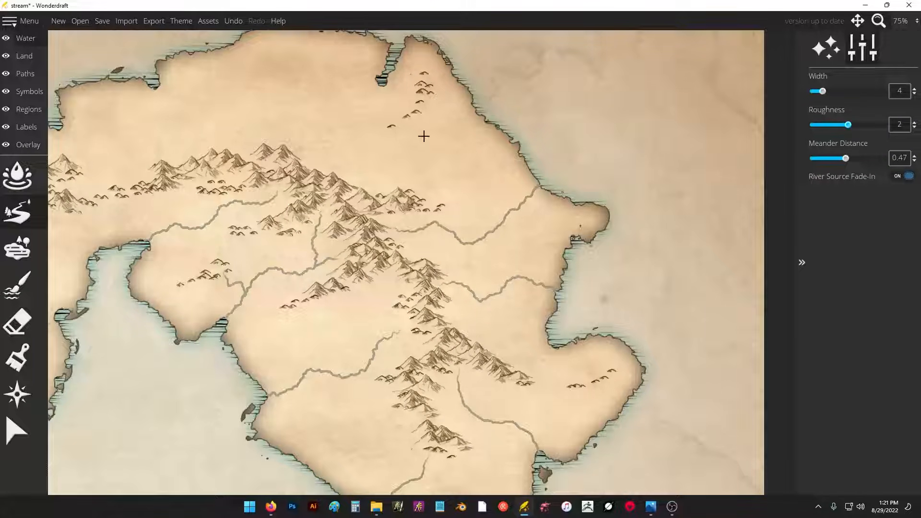
# - Draw one river from the northern mountains to the north coast and another to the narrow northeastern inlet, splitting at its mouth
pyautogui.moveTo(371, 144); pyautogui.dragTo(561, 249)
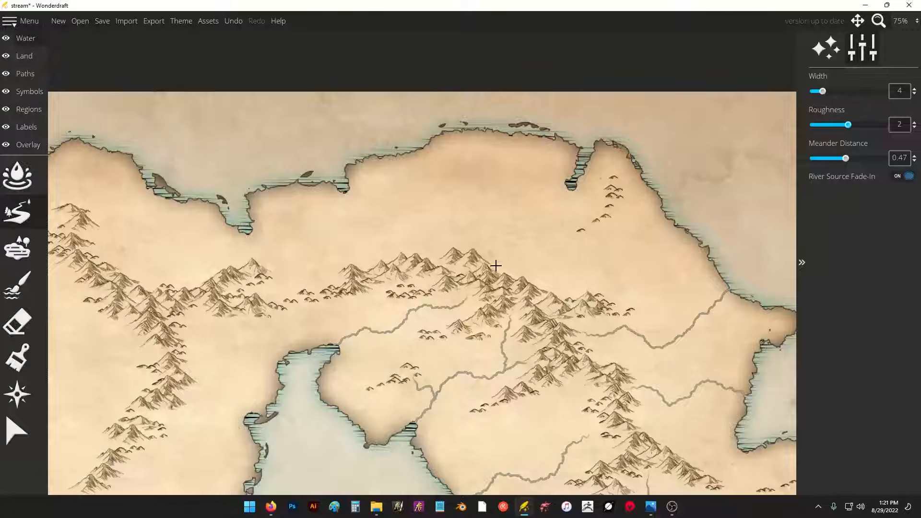
pyautogui.moveTo(496, 265)
pyautogui.mouseDown()
pyautogui.moveTo(513, 234)
pyautogui.moveTo(495, 175)
pyautogui.moveTo(511, 129)
pyautogui.moveTo(541, 259)
pyautogui.moveTo(513, 97)
pyautogui.mouseUp()
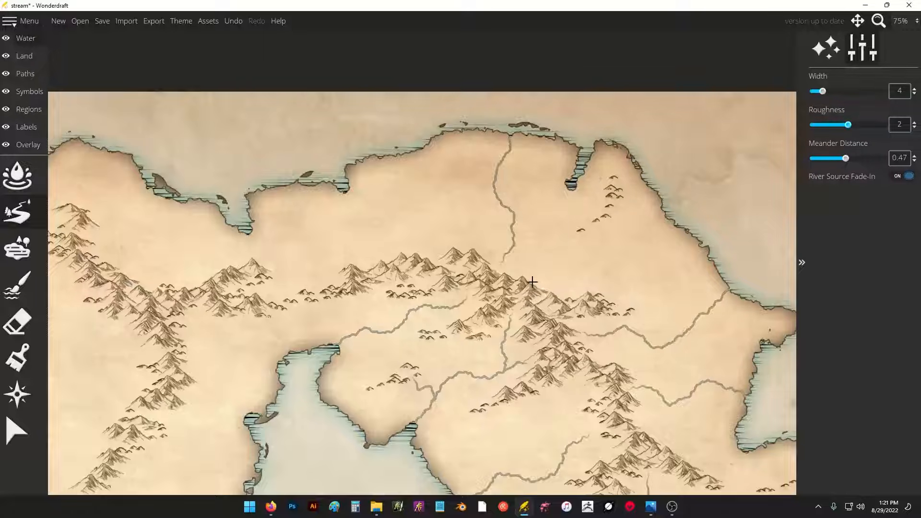
pyautogui.moveTo(533, 282)
pyautogui.mouseDown()
pyautogui.moveTo(561, 247)
pyautogui.moveTo(571, 181)
pyautogui.mouseUp()
pyautogui.moveTo(566, 191); pyautogui.dragTo(571, 184)
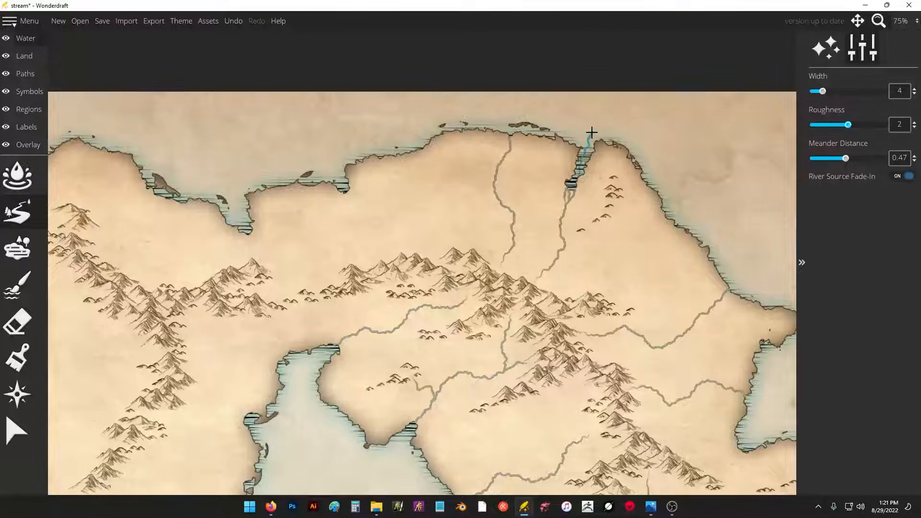
# - Draw a river with a tributary from the northern mountains to the small north-coast inlet, and add a tributary to the north-coast river
pyautogui.moveTo(392, 260)
pyautogui.mouseDown()
pyautogui.moveTo(383, 231)
pyautogui.moveTo(354, 212)
pyautogui.moveTo(343, 184)
pyautogui.mouseUp()
pyautogui.moveTo(442, 257)
pyautogui.mouseDown()
pyautogui.moveTo(432, 204)
pyautogui.moveTo(420, 194)
pyautogui.moveTo(382, 226)
pyautogui.mouseUp()
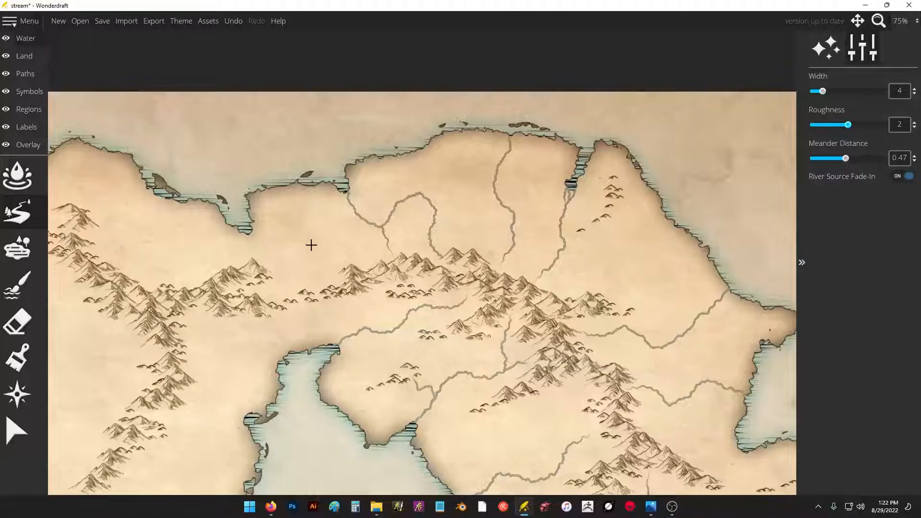
pyautogui.moveTo(497, 188)
pyautogui.mouseDown()
pyautogui.moveTo(475, 167)
pyautogui.moveTo(459, 165)
pyautogui.moveTo(436, 128)
pyautogui.mouseUp()
pyautogui.hotkey('ctrl', 'z')
pyautogui.moveTo(484, 253); pyautogui.dragTo(497, 193)
# - Draw two rivers from the northwestern mountains, one to the deep northern inlet and one to the coast west of it
pyautogui.moveTo(352, 254)
pyautogui.mouseDown()
pyautogui.moveTo(371, 253)
pyautogui.moveTo(605, 228)
pyautogui.mouseUp()
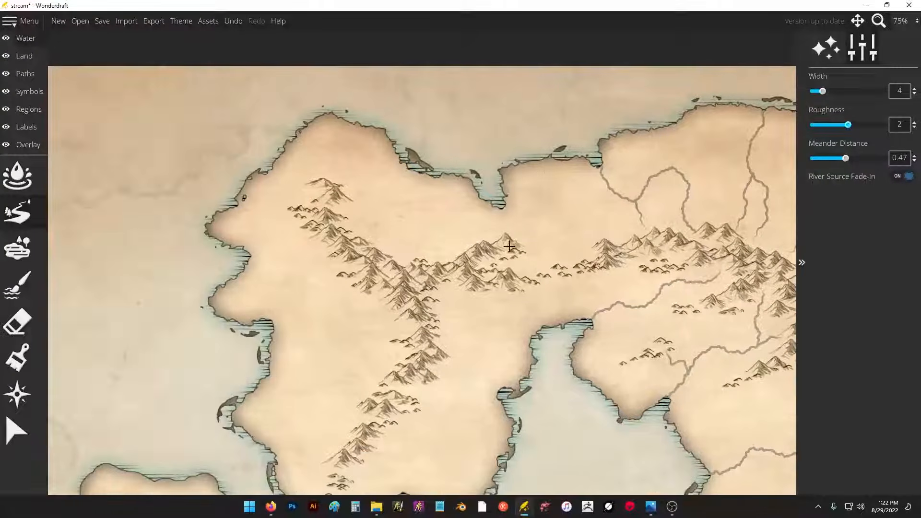
pyautogui.moveTo(517, 275)
pyautogui.mouseDown()
pyautogui.moveTo(537, 244)
pyautogui.moveTo(498, 198)
pyautogui.mouseUp()
pyautogui.moveTo(403, 263); pyautogui.dragTo(453, 151)
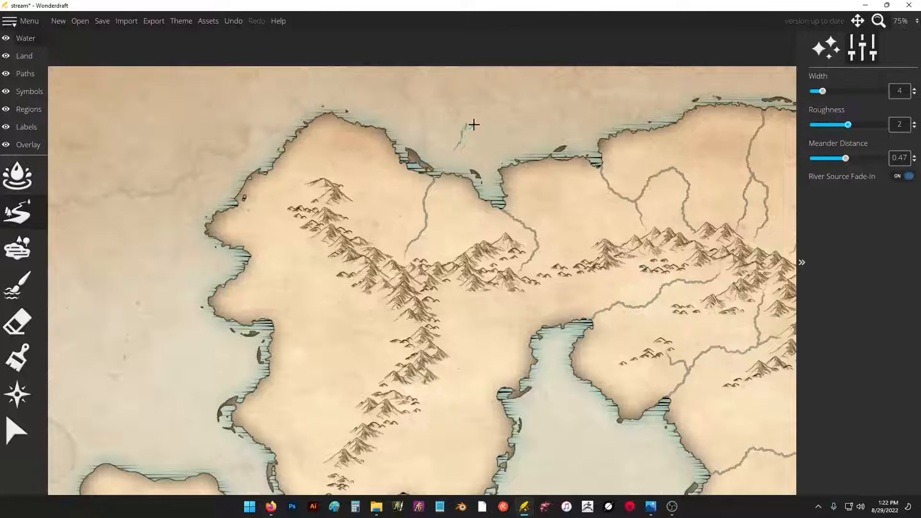
# - Draw three rivers from the western mountain range: to the northwest coast, to the western inlet and to the west coast below it
pyautogui.moveTo(317, 202)
pyautogui.mouseDown()
pyautogui.moveTo(278, 194)
pyautogui.moveTo(272, 154)
pyautogui.mouseUp()
pyautogui.moveTo(260, 151); pyautogui.dragTo(249, 156)
pyautogui.moveTo(322, 205)
pyautogui.mouseDown()
pyautogui.moveTo(283, 192)
pyautogui.moveTo(267, 159)
pyautogui.mouseUp()
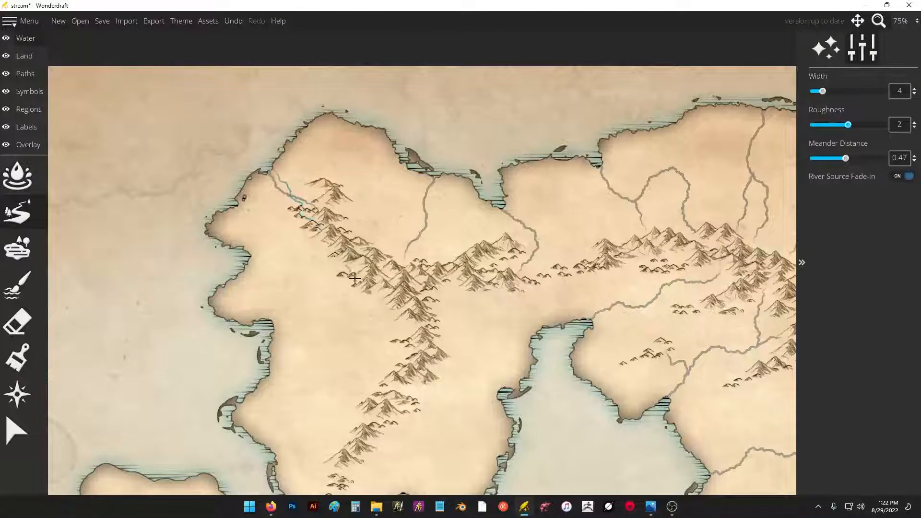
pyautogui.moveTo(325, 248)
pyautogui.mouseDown()
pyautogui.moveTo(297, 266)
pyautogui.moveTo(242, 258)
pyautogui.mouseUp()
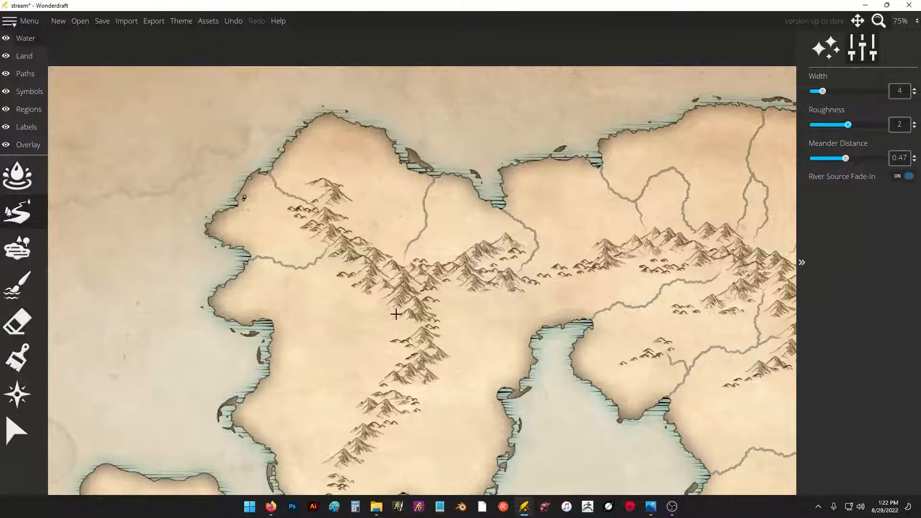
pyautogui.moveTo(395, 315)
pyautogui.mouseDown()
pyautogui.moveTo(372, 344)
pyautogui.moveTo(311, 368)
pyautogui.moveTo(254, 373)
pyautogui.mouseUp()
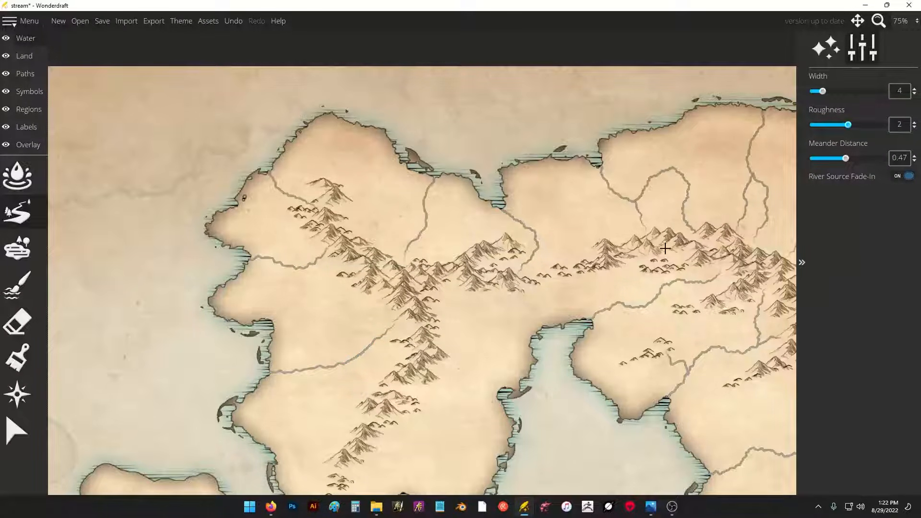
# - Draw two rivers from the southwestern mountains, one to the small southern inlet and one east to the central bay
pyautogui.moveTo(475, 392); pyautogui.dragTo(485, 201)
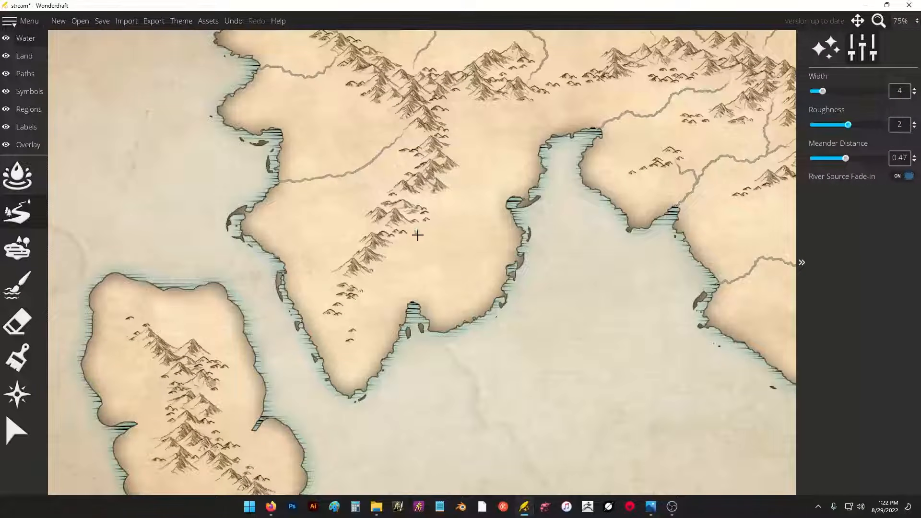
pyautogui.moveTo(417, 235); pyautogui.dragTo(406, 363)
pyautogui.moveTo(434, 196)
pyautogui.mouseDown()
pyautogui.moveTo(445, 219)
pyautogui.moveTo(530, 217)
pyautogui.mouseUp()
# - Draw two rivers of width 2 from the island's mountains, one to its eastern inlet and one to its east coast
pyautogui.moveTo(409, 227); pyautogui.dragTo(316, 322)
pyautogui.scroll(-2, 416, 260)
pyautogui.scroll(-3, 492, 259)
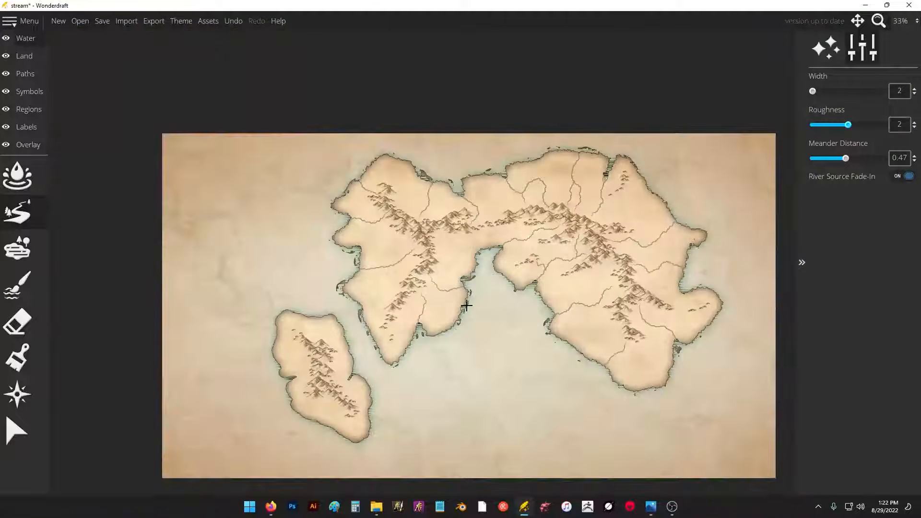
pyautogui.scroll(2, 345, 387)
pyautogui.scroll(1, 306, 365)
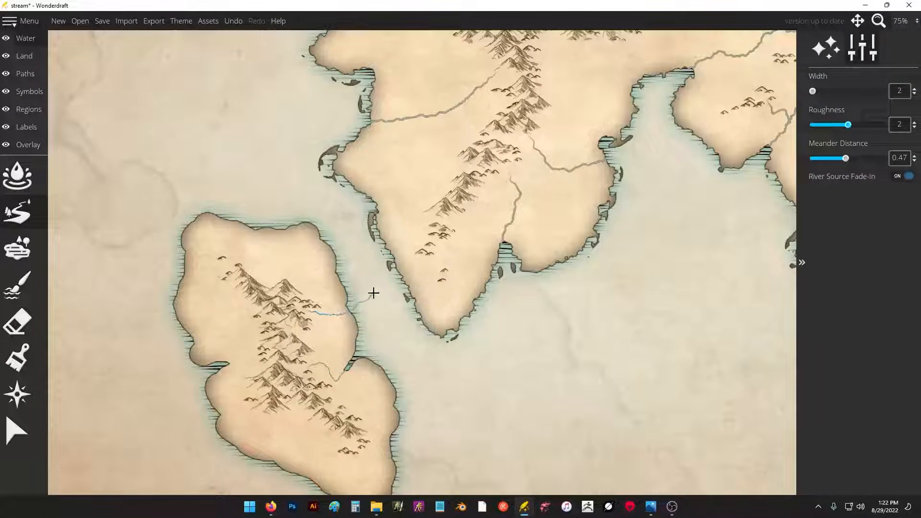
pyautogui.scroll(1, 364, 296)
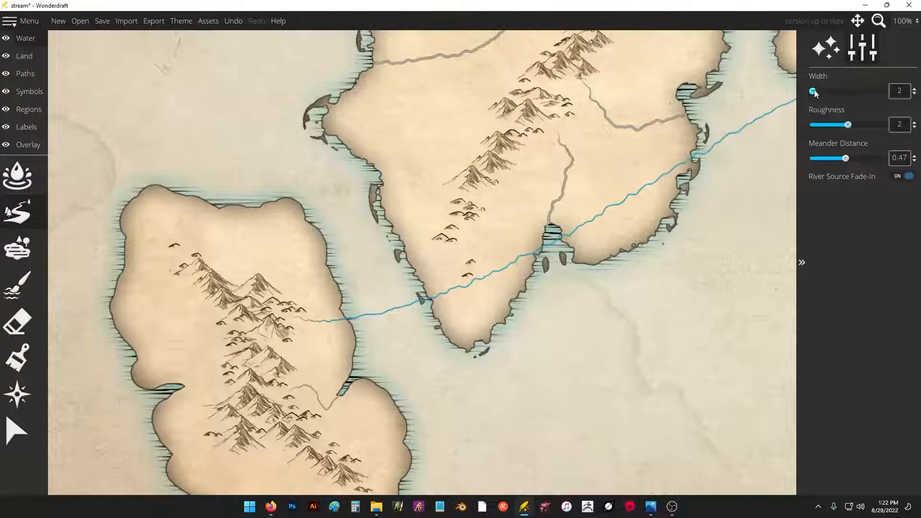
# - Draw a river of width 4 from the island's mountains to the east coast, between the two thinner rivers
pyautogui.moveTo(813, 91); pyautogui.dragTo(824, 93)
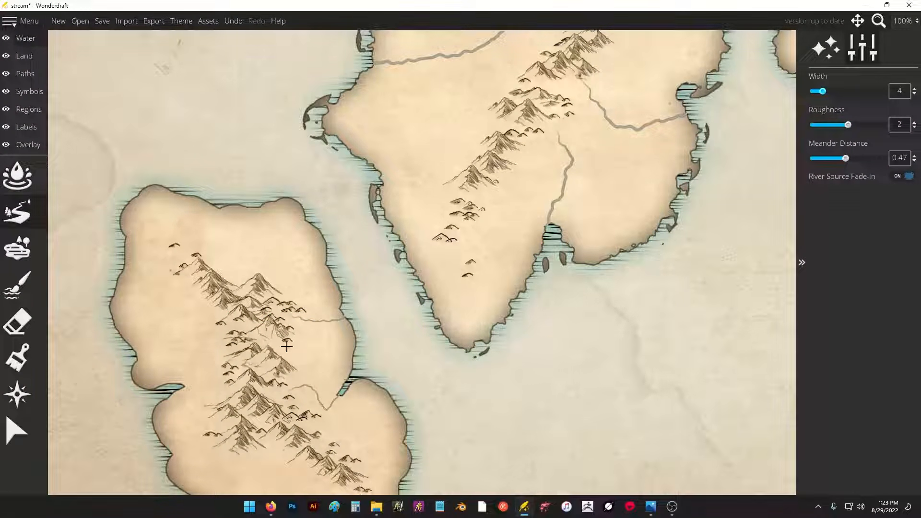
pyautogui.moveTo(316, 363); pyautogui.dragTo(356, 361)
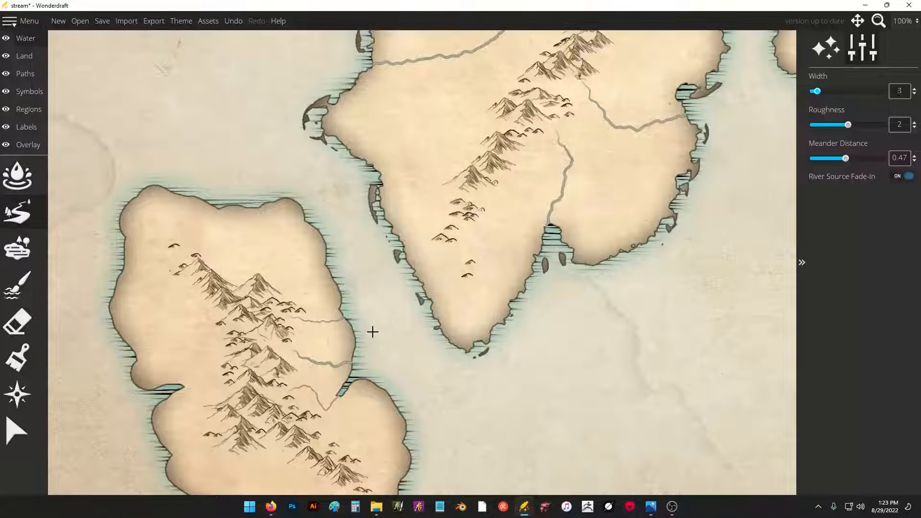
pyautogui.scroll(10, 372, 330)
pyautogui.scroll(-9, 858, 95)
# - Draw width 4 rivers from the island's mountains to the north coast, the western inlet with a second branch, and the northwest coast
pyautogui.moveTo(238, 263)
pyautogui.mouseDown()
pyautogui.moveTo(255, 230)
pyautogui.moveTo(248, 194)
pyautogui.mouseUp()
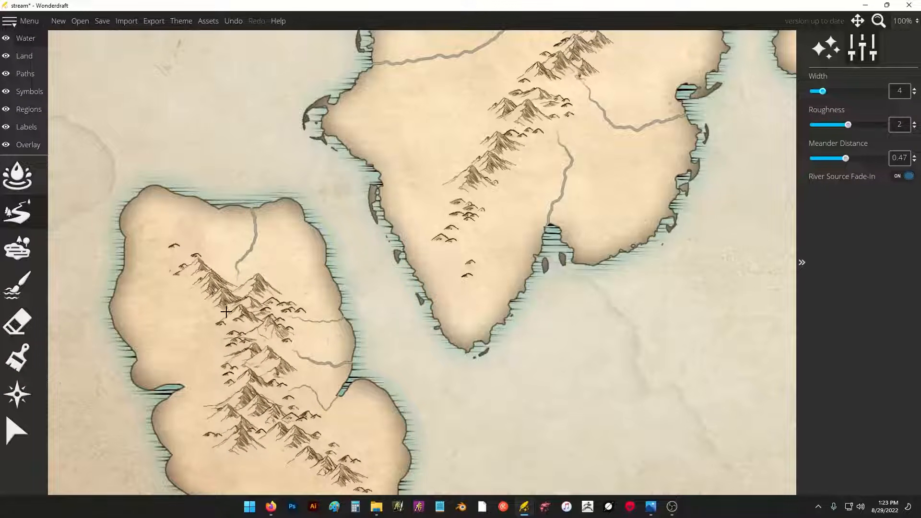
pyautogui.moveTo(225, 312)
pyautogui.mouseDown()
pyautogui.moveTo(185, 329)
pyautogui.moveTo(176, 358)
pyautogui.moveTo(194, 385)
pyautogui.moveTo(198, 361)
pyautogui.moveTo(184, 375)
pyautogui.mouseUp()
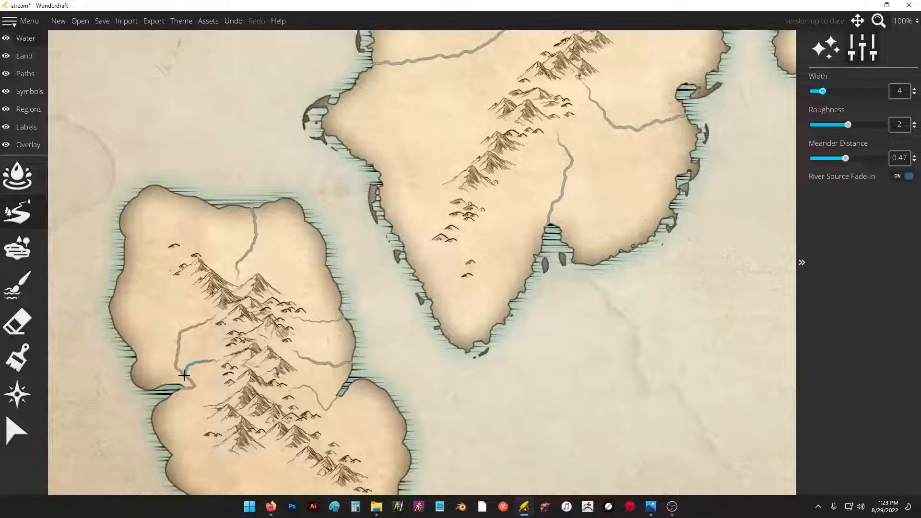
pyautogui.moveTo(172, 266); pyautogui.dragTo(118, 258)
pyautogui.scroll(-4, 334, 197)
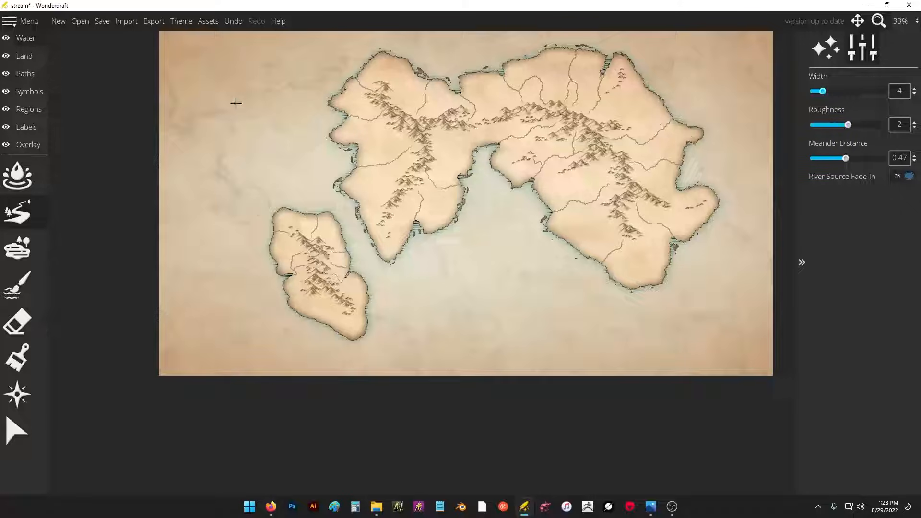
# - Try a lake with brush size 192 on the river leading to the headland's inlet, and undo it
pyautogui.click(17, 248)
pyautogui.scroll(3, 397, 147)
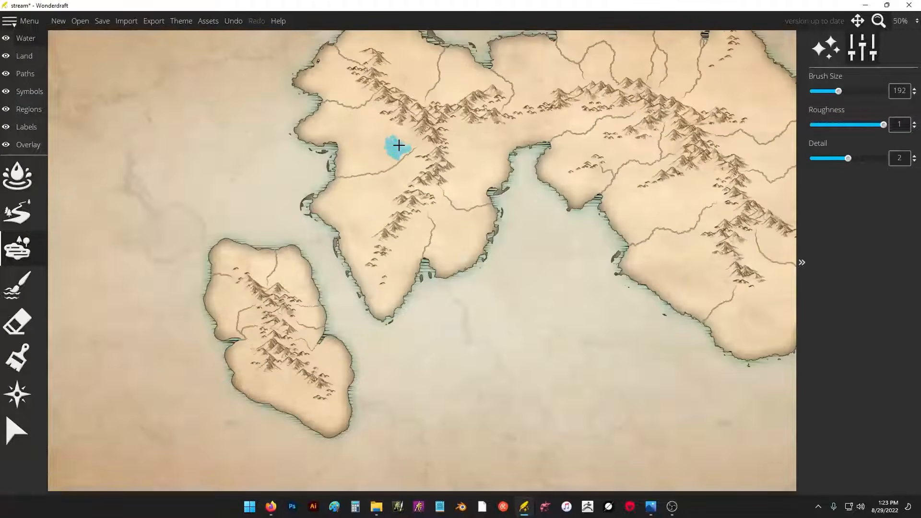
pyautogui.click(398, 172)
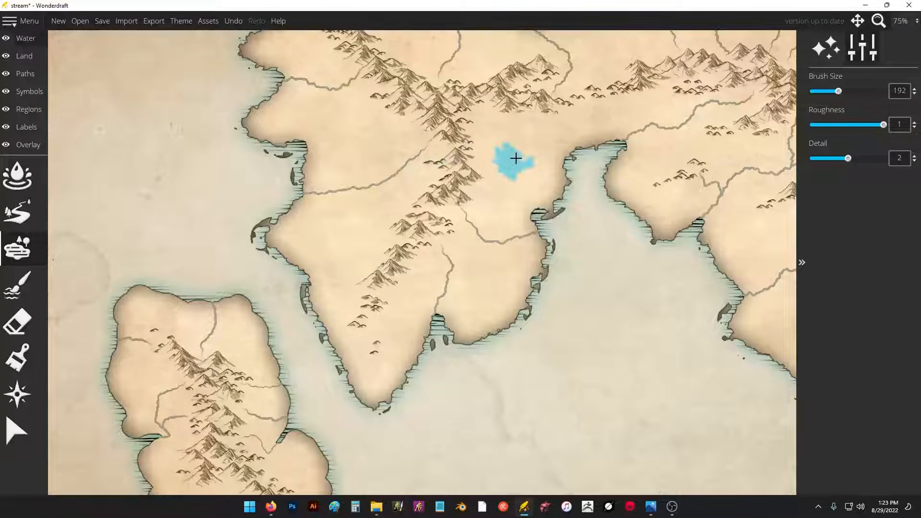
pyautogui.moveTo(509, 156); pyautogui.dragTo(206, 244)
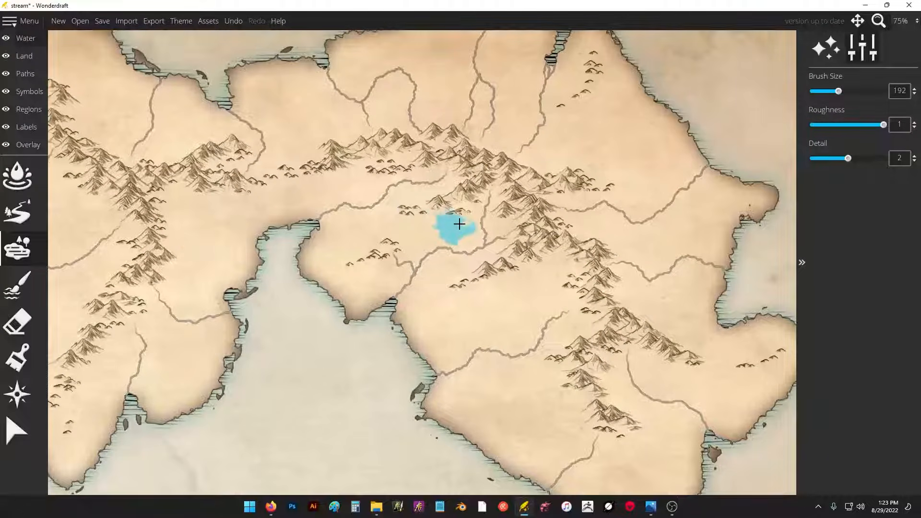
pyautogui.click(450, 244)
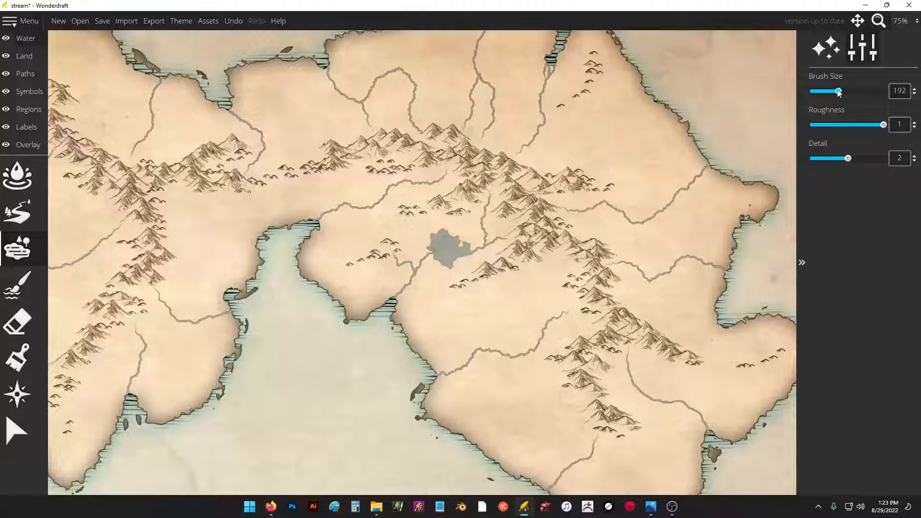
pyautogui.hotkey('ctrl', 'z')
# - Paint small lakes with brush size 42 on the headland river, the north-coast river's fork, and the southeastern mountains' western river
pyautogui.moveTo(839, 92); pyautogui.dragTo(823, 92)
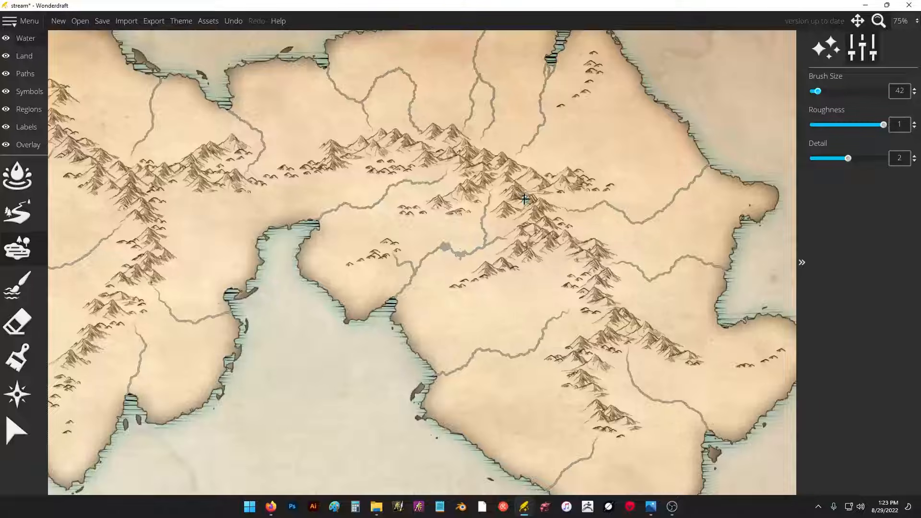
pyautogui.moveTo(415, 150); pyautogui.dragTo(428, 232)
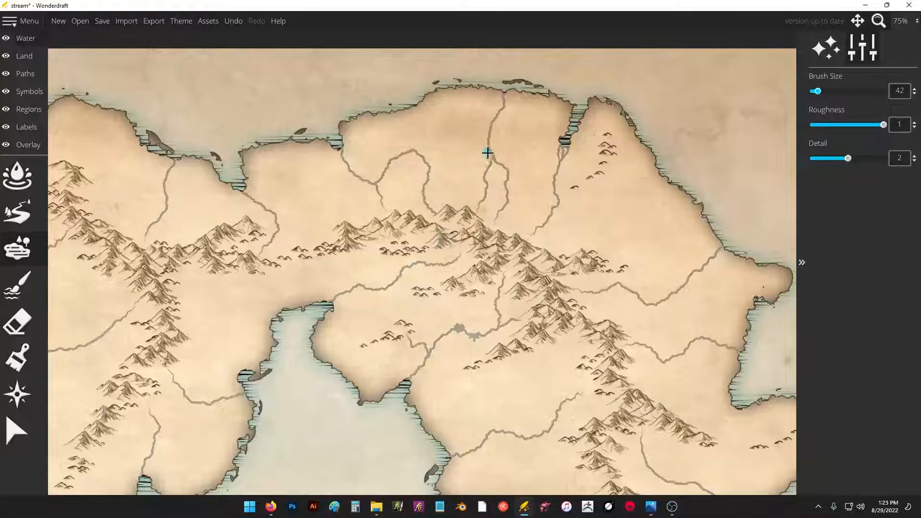
pyautogui.moveTo(614, 209); pyautogui.dragTo(463, 68)
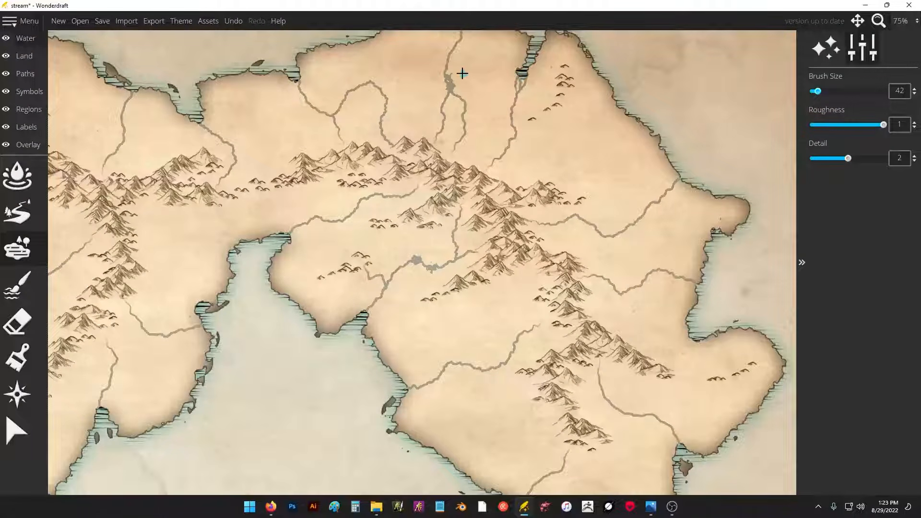
pyautogui.moveTo(497, 263); pyautogui.dragTo(478, 128)
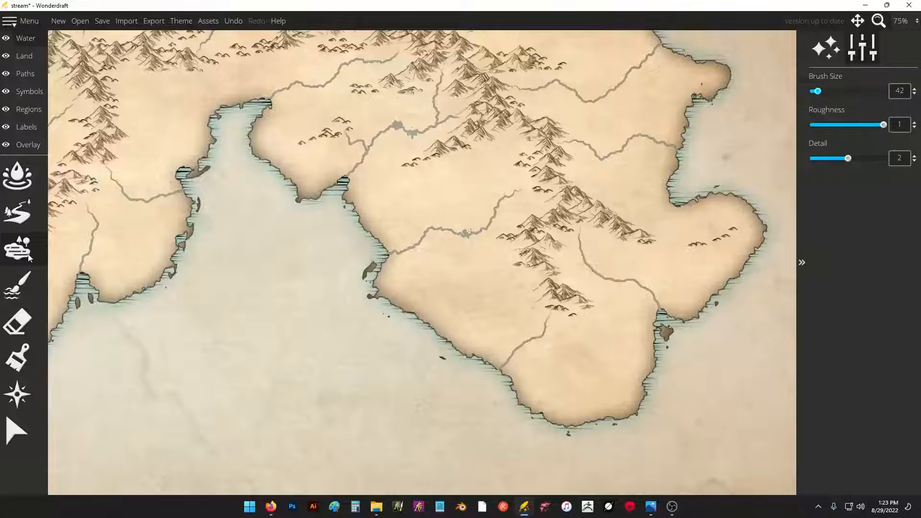
pyautogui.click(607, 155)
# - Lower the landmass just south of the western island's east-coast inlet, using brush size 64 and roughness 1.02
pyautogui.moveTo(381, 175); pyautogui.dragTo(733, 225)
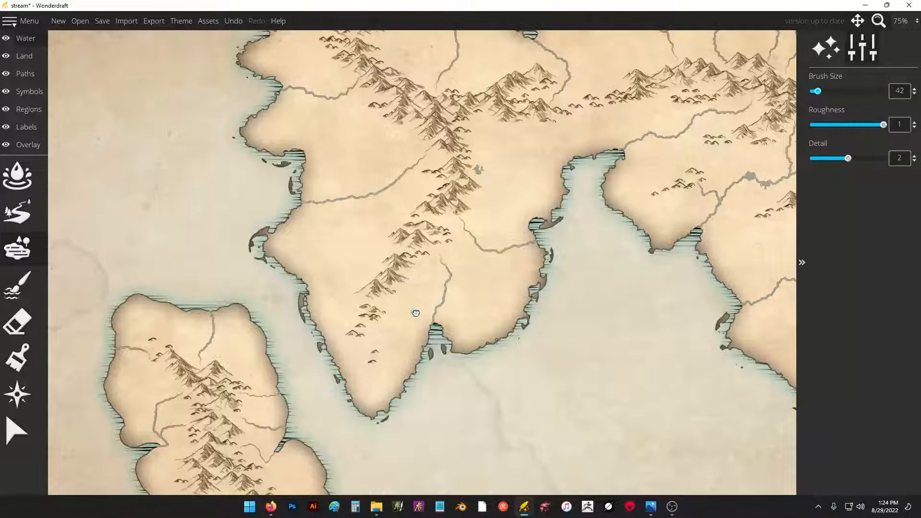
pyautogui.moveTo(416, 313); pyautogui.dragTo(522, 85)
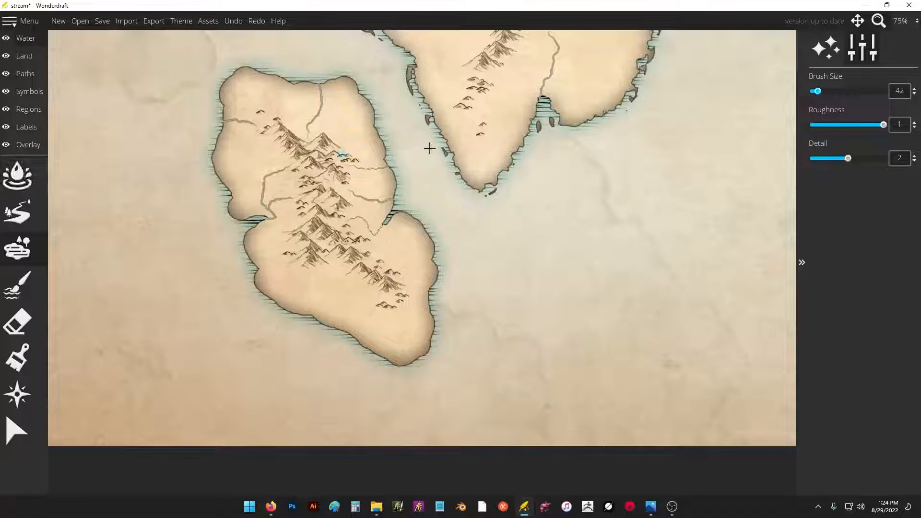
pyautogui.click(24, 56)
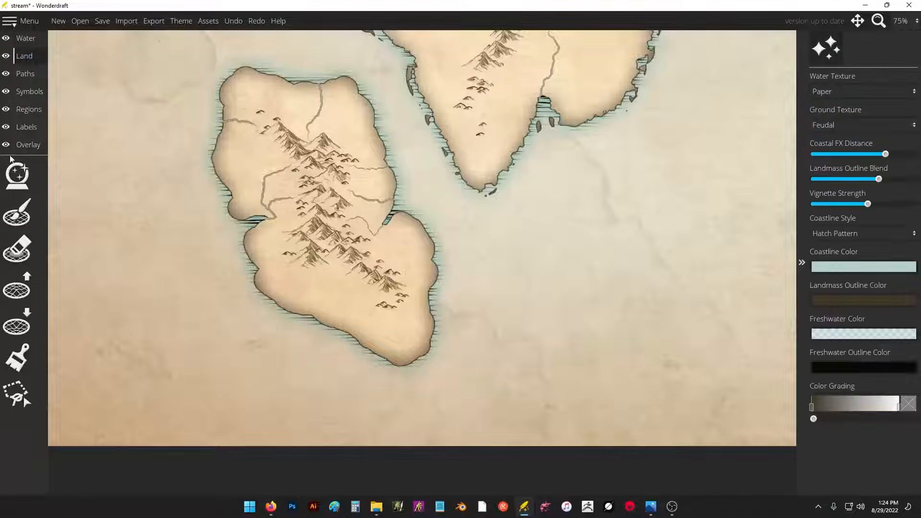
pyautogui.click(17, 322)
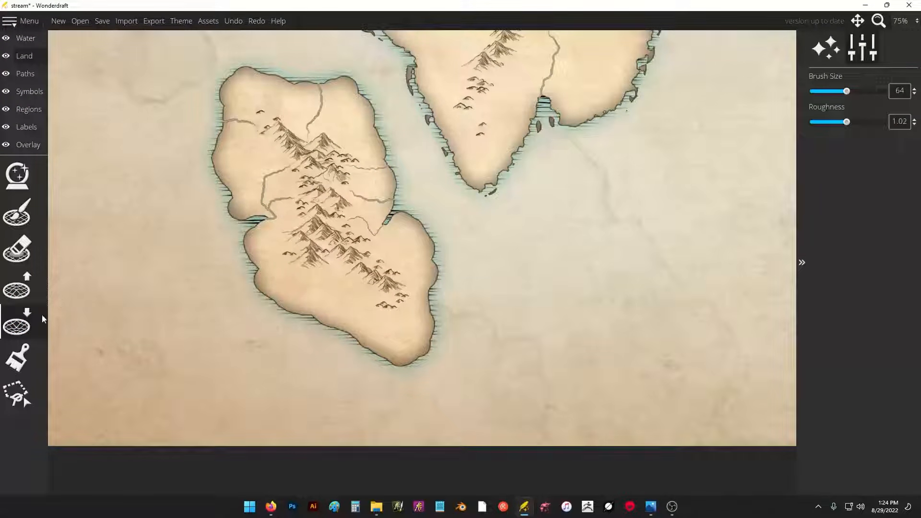
pyautogui.moveTo(415, 239)
pyautogui.mouseDown()
pyautogui.moveTo(395, 234)
pyautogui.moveTo(395, 215)
pyautogui.moveTo(405, 217)
pyautogui.moveTo(417, 252)
pyautogui.moveTo(399, 250)
pyautogui.moveTo(406, 238)
pyautogui.moveTo(428, 245)
pyautogui.mouseUp()
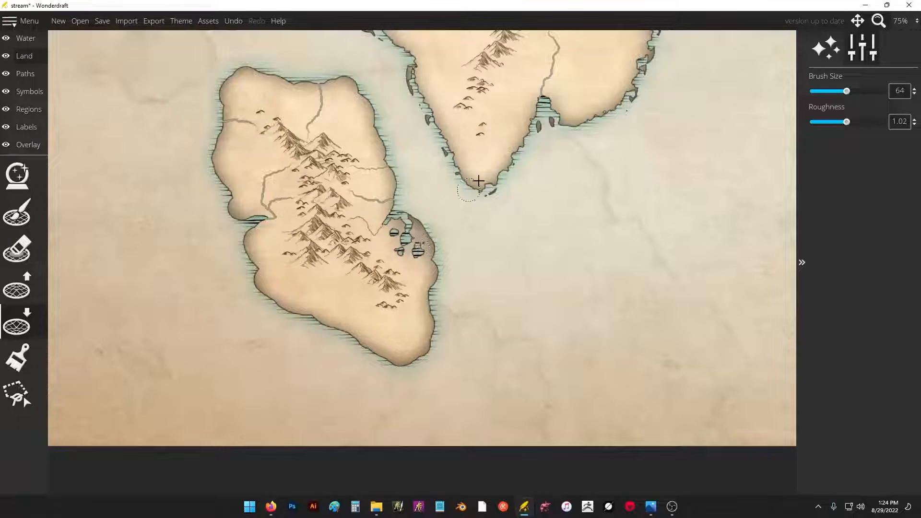
# - Try lowering the landmass over the western lake on the headland river with brush size 64, and undo it
pyautogui.moveTo(546, 168); pyautogui.dragTo(473, 384)
pyautogui.moveTo(601, 253); pyautogui.dragTo(376, 277)
pyautogui.scroll(2, 659, 155)
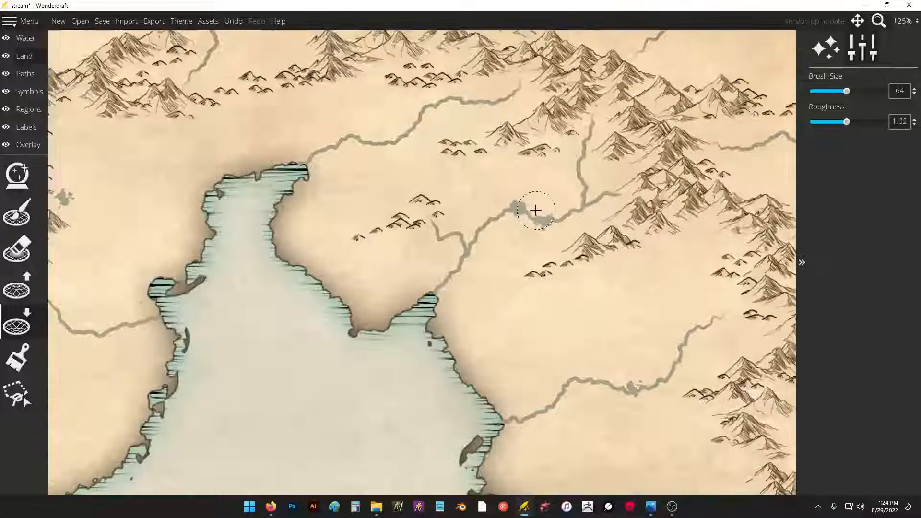
pyautogui.moveTo(534, 209); pyautogui.dragTo(516, 209)
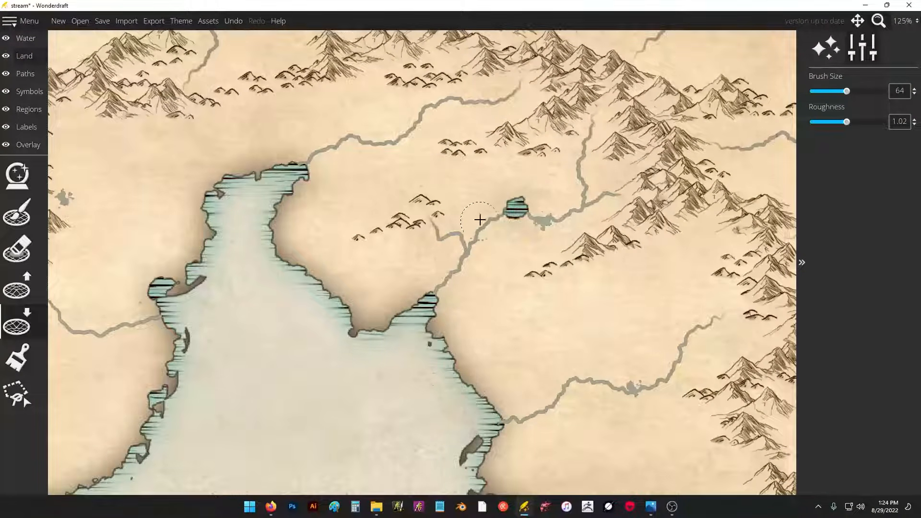
pyautogui.hotkey('ctrl', 'z')
pyautogui.hotkey('ctrl', 'z')
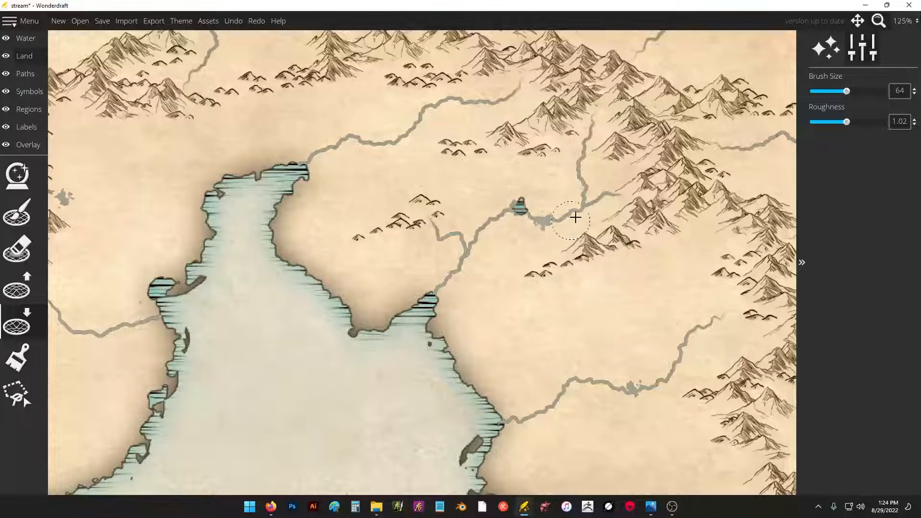
# - Raise the landmass with brush size 64 over the water holes near the island's east-coast inlet
pyautogui.scroll(-3, 581, 206)
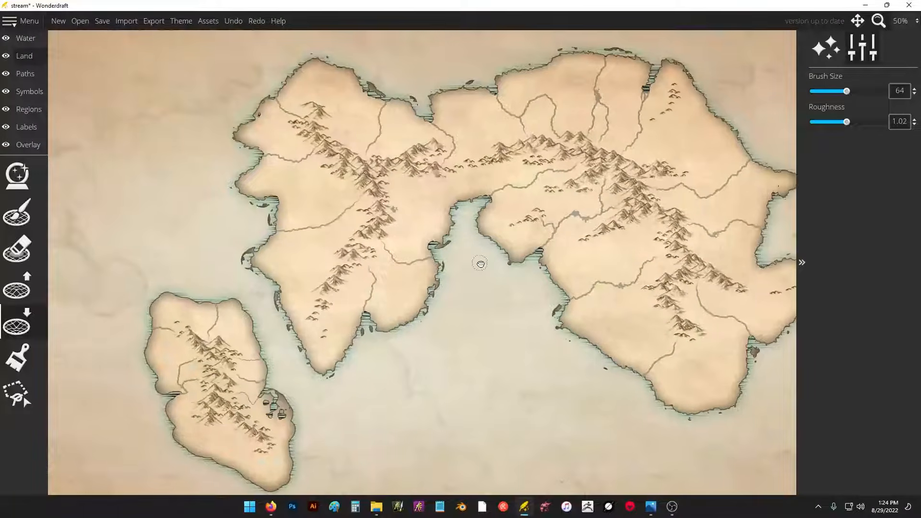
pyautogui.moveTo(270, 423); pyautogui.dragTo(328, 380)
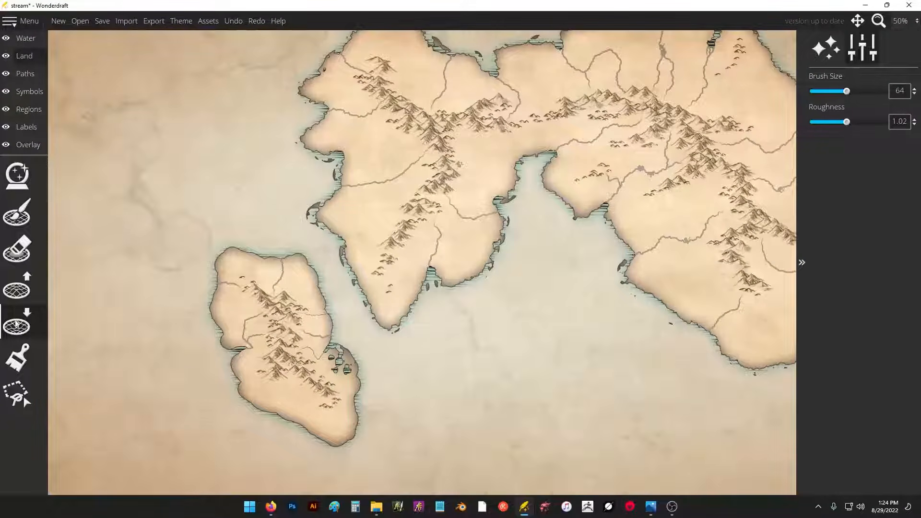
pyautogui.click(17, 288)
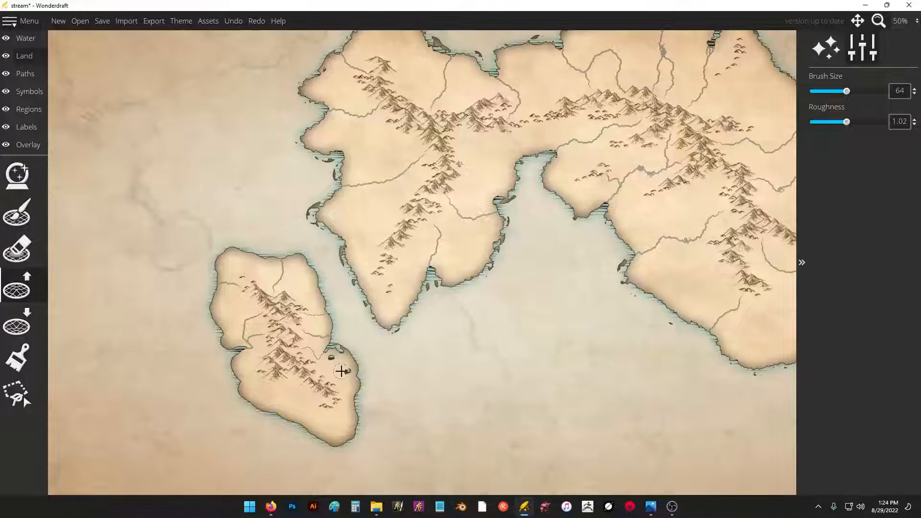
pyautogui.moveTo(346, 371)
pyautogui.mouseDown()
pyautogui.moveTo(346, 360)
pyautogui.moveTo(333, 358)
pyautogui.mouseUp()
# - Switch to tree symbols, try the round green tree and the bushy white tree at scale 100 south of the central mountains, and undo both
pyautogui.scroll(-1, 497, 248)
pyautogui.moveTo(581, 247); pyautogui.dragTo(533, 250)
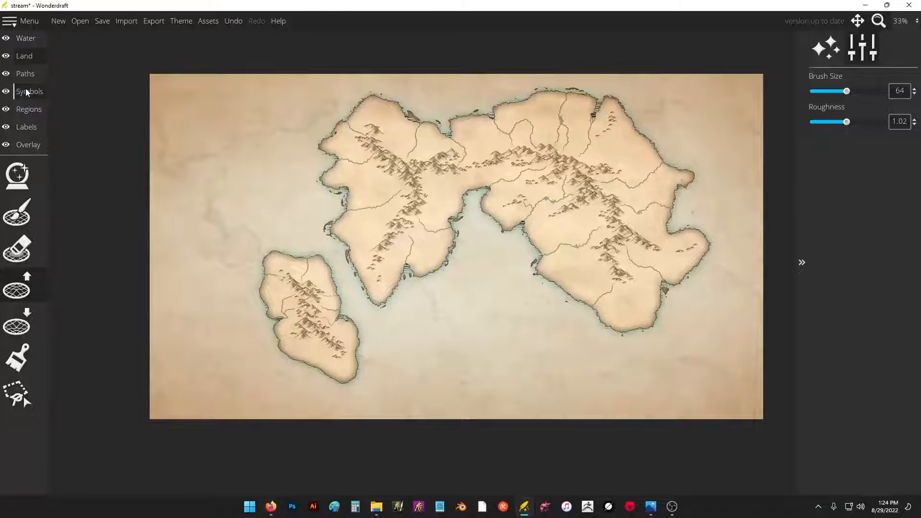
pyautogui.click(25, 89)
pyautogui.click(17, 212)
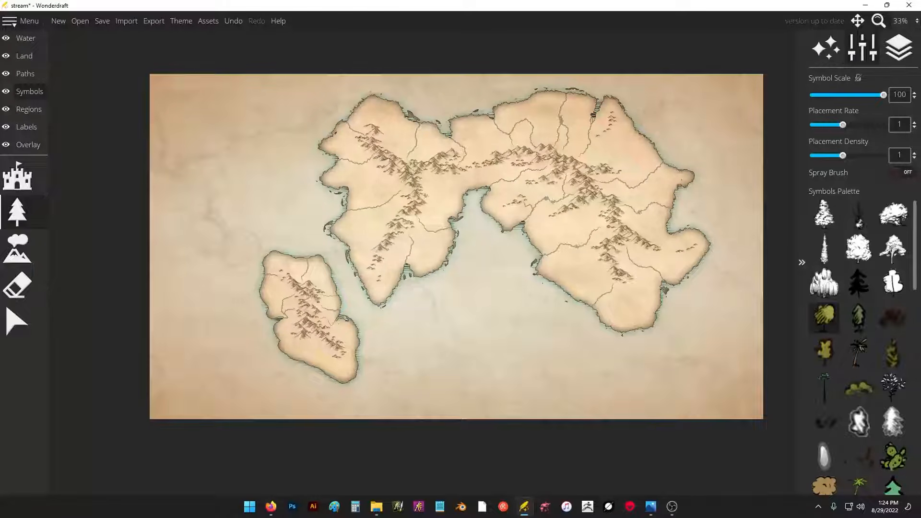
pyautogui.scroll(5, 637, 217)
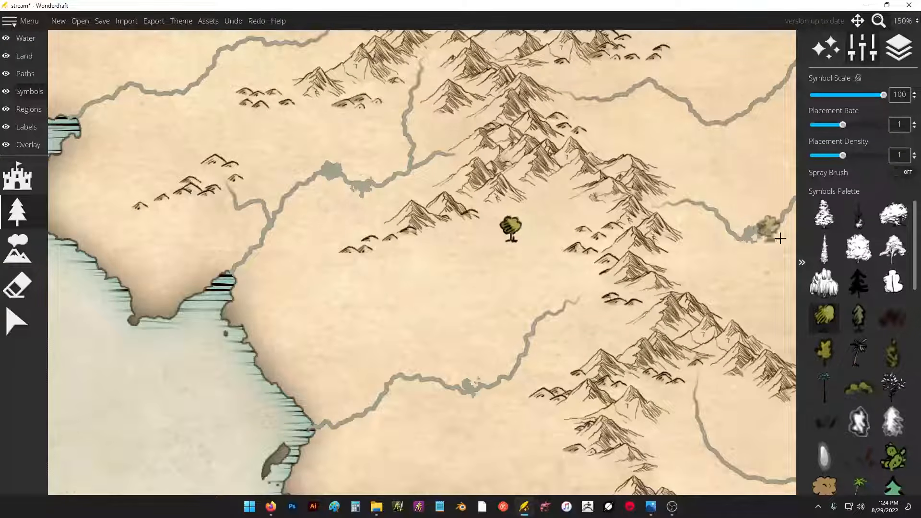
pyautogui.hotkey('ctrl', 'z')
pyautogui.click(893, 214)
pyautogui.click(493, 252)
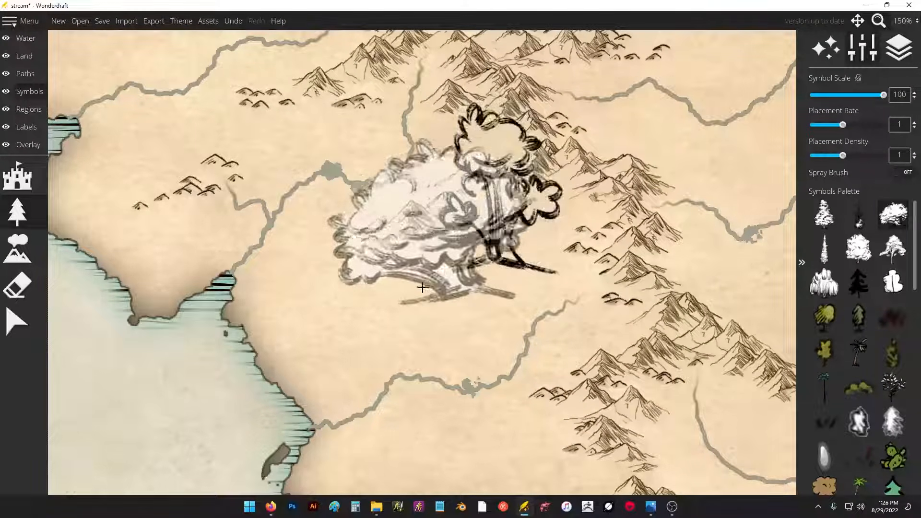
pyautogui.hotkey('ctrl', 'z')
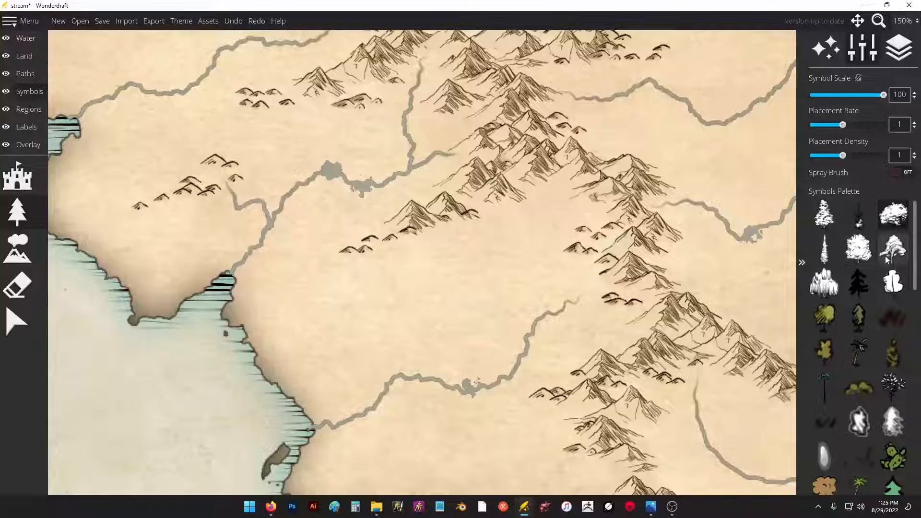
# - Try the willow cluster and the tall leafy tree at scale 100 south of the central mountains, undoing each placement
pyautogui.click(824, 283)
pyautogui.click(489, 236)
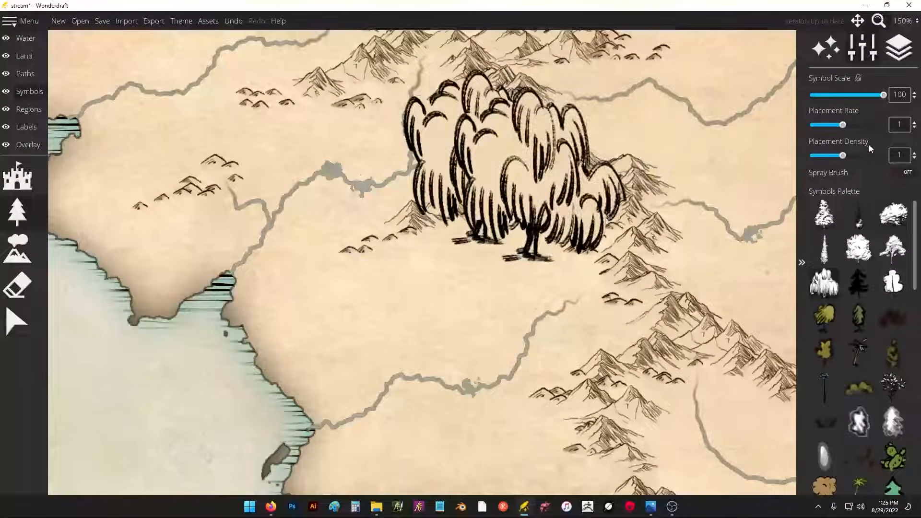
pyautogui.hotkey('ctrl', 'z')
pyautogui.click(893, 249)
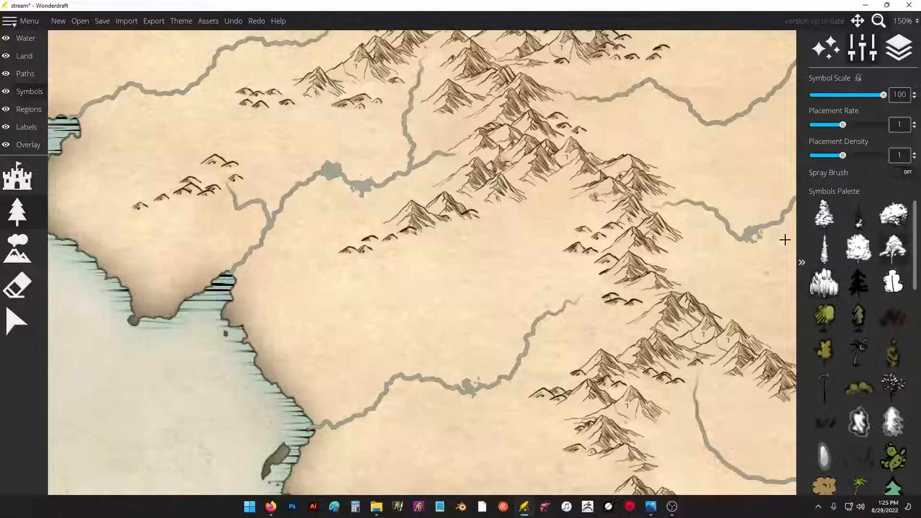
pyautogui.click(489, 282)
pyautogui.hotkey('ctrl', 'z')
pyautogui.scroll(-2, 600, 206)
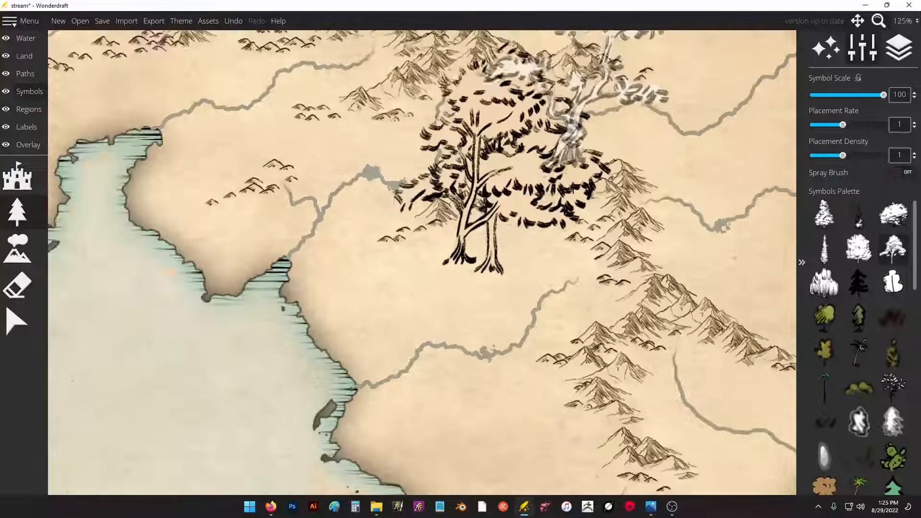
pyautogui.hotkey('ctrl', 'z')
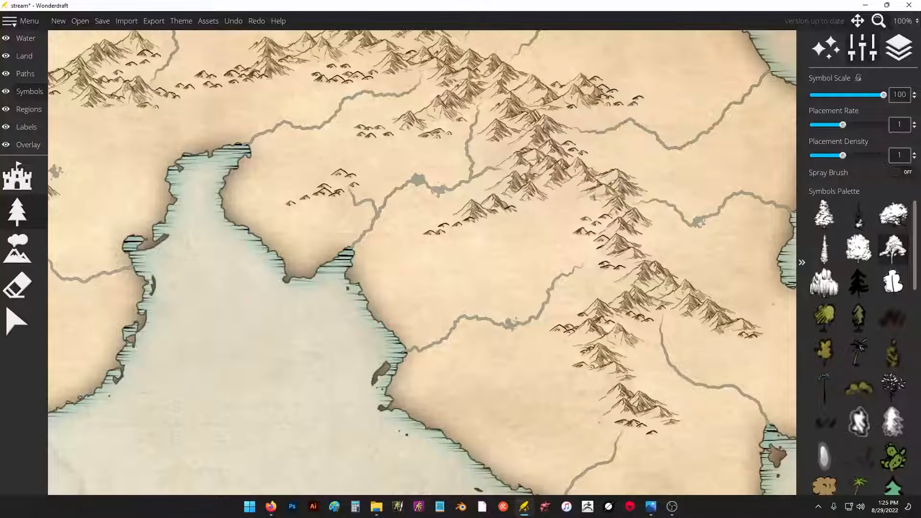
# - Try the leafy tree and the round white tree cluster at symbol scale 15, undo both, and set the scale to 10
pyautogui.moveTo(862, 102); pyautogui.dragTo(850, 101)
pyautogui.click(542, 248)
pyautogui.hotkey('ctrl', 'z')
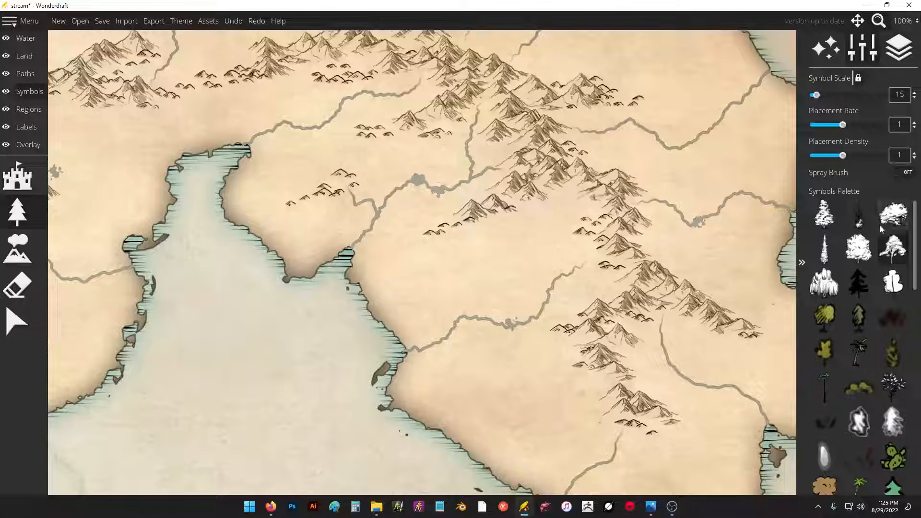
pyautogui.click(859, 248)
pyautogui.click(532, 229)
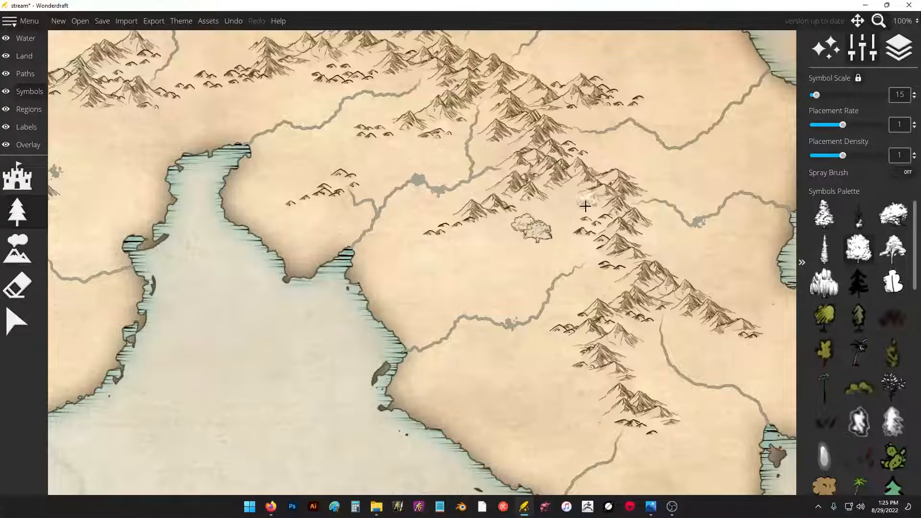
pyautogui.hotkey('ctrl', 'z')
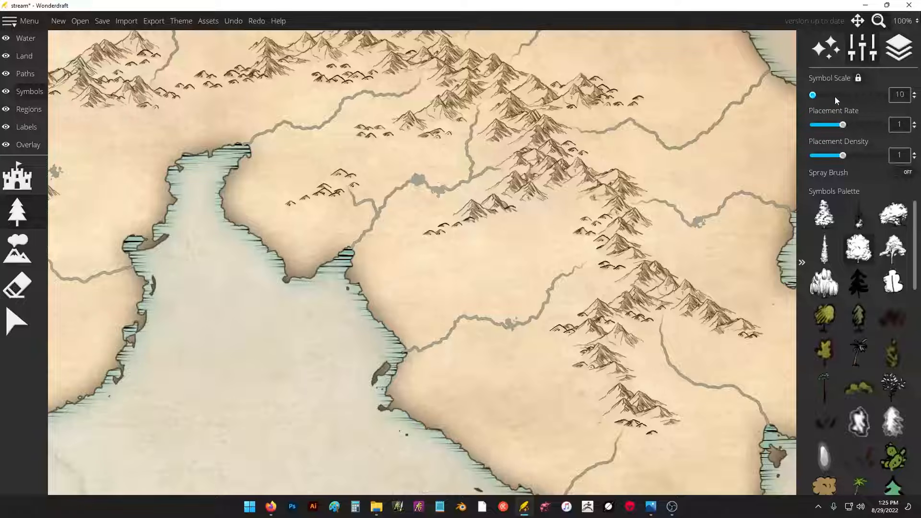
pyautogui.scroll(5, 835, 97)
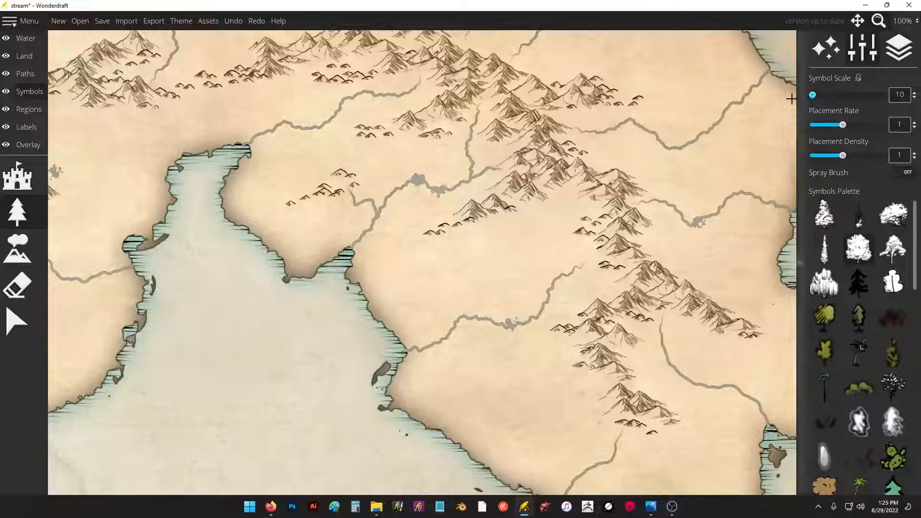
# - Try several strokes of the round tree cluster at scale 10 along the central mountains' southern edge, undoing each one
pyautogui.moveTo(579, 215); pyautogui.dragTo(556, 226)
pyautogui.hotkey('ctrl', 'z')
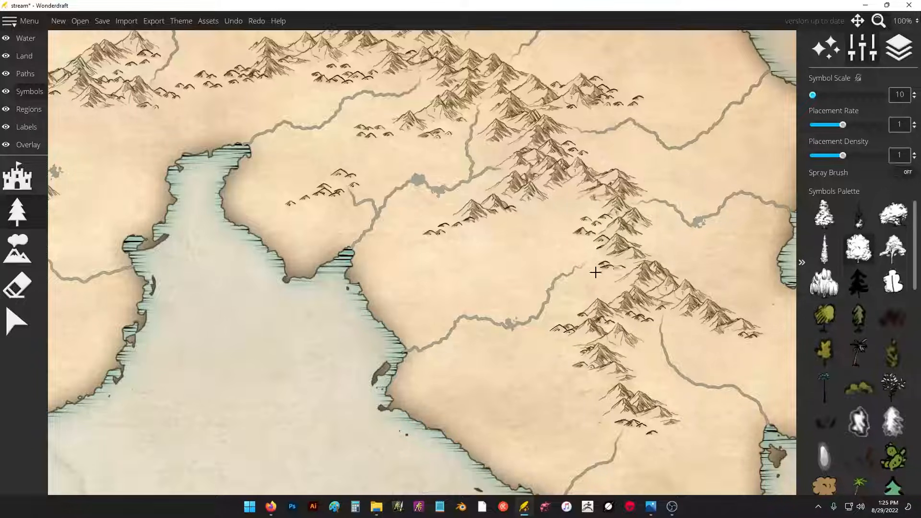
pyautogui.moveTo(491, 234)
pyautogui.mouseDown()
pyautogui.moveTo(511, 240)
pyautogui.moveTo(513, 223)
pyautogui.moveTo(535, 225)
pyautogui.moveTo(555, 205)
pyautogui.moveTo(575, 211)
pyautogui.moveTo(563, 219)
pyautogui.moveTo(572, 224)
pyautogui.moveTo(560, 240)
pyautogui.moveTo(569, 248)
pyautogui.moveTo(551, 265)
pyautogui.moveTo(560, 248)
pyautogui.moveTo(553, 225)
pyautogui.moveTo(526, 247)
pyautogui.moveTo(493, 303)
pyautogui.moveTo(488, 353)
pyautogui.mouseUp()
pyautogui.hotkey('ctrl', 'z')
pyautogui.moveTo(489, 224)
pyautogui.mouseDown()
pyautogui.moveTo(482, 232)
pyautogui.moveTo(550, 220)
pyautogui.moveTo(574, 206)
pyautogui.moveTo(634, 238)
pyautogui.moveTo(649, 234)
pyautogui.mouseUp()
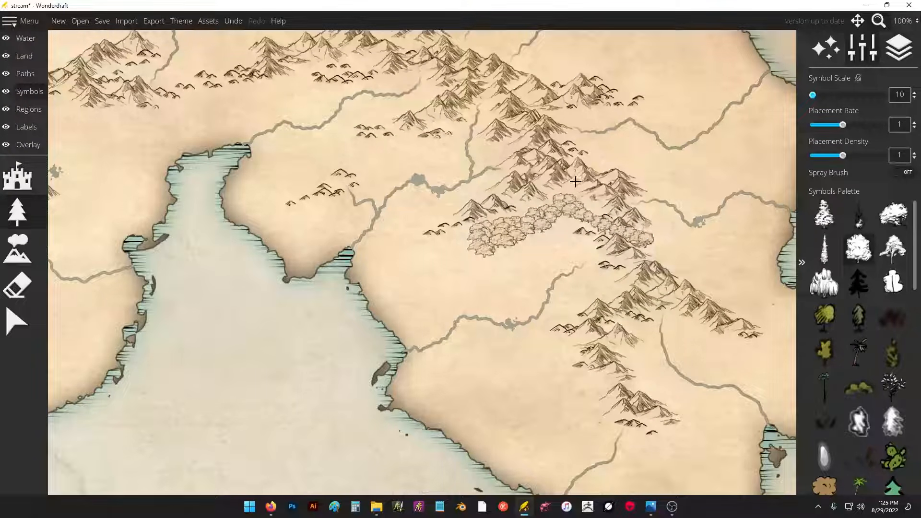
pyautogui.hotkey('ctrl', 'z')
# - Paint a dense scale 10 forest of round trees from the central mountains down to the river, with smaller patches across the river
pyautogui.moveTo(496, 236)
pyautogui.mouseDown()
pyautogui.moveTo(469, 243)
pyautogui.moveTo(573, 209)
pyautogui.moveTo(559, 247)
pyautogui.moveTo(568, 262)
pyautogui.moveTo(520, 317)
pyautogui.moveTo(507, 294)
pyautogui.moveTo(478, 282)
pyautogui.moveTo(481, 271)
pyautogui.moveTo(502, 273)
pyautogui.moveTo(529, 253)
pyautogui.moveTo(543, 228)
pyautogui.moveTo(538, 250)
pyautogui.moveTo(554, 256)
pyautogui.moveTo(523, 297)
pyautogui.moveTo(499, 279)
pyautogui.moveTo(522, 263)
pyautogui.moveTo(536, 236)
pyautogui.mouseUp()
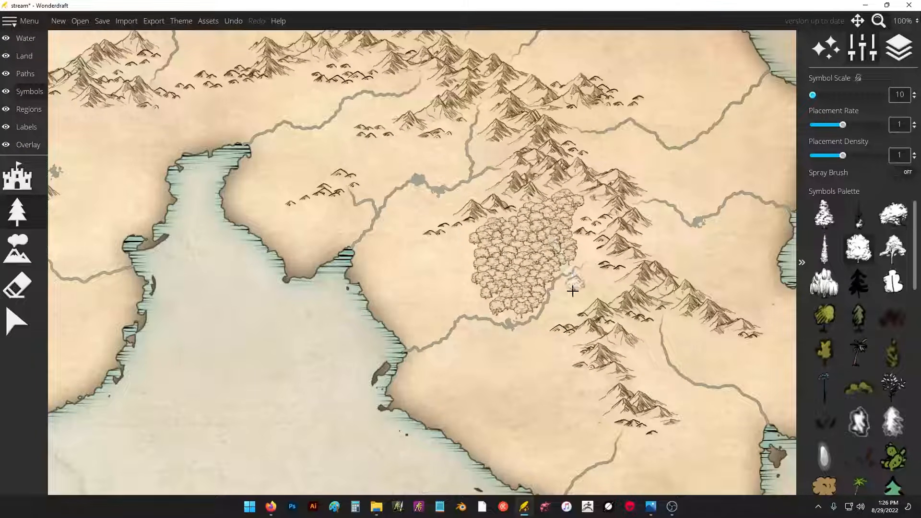
pyautogui.moveTo(572, 290)
pyautogui.mouseDown()
pyautogui.moveTo(534, 341)
pyautogui.moveTo(504, 360)
pyautogui.mouseUp()
pyautogui.moveTo(540, 356)
pyautogui.mouseDown()
pyautogui.moveTo(558, 363)
pyautogui.moveTo(550, 380)
pyautogui.mouseUp()
pyautogui.moveTo(567, 317); pyautogui.dragTo(590, 283)
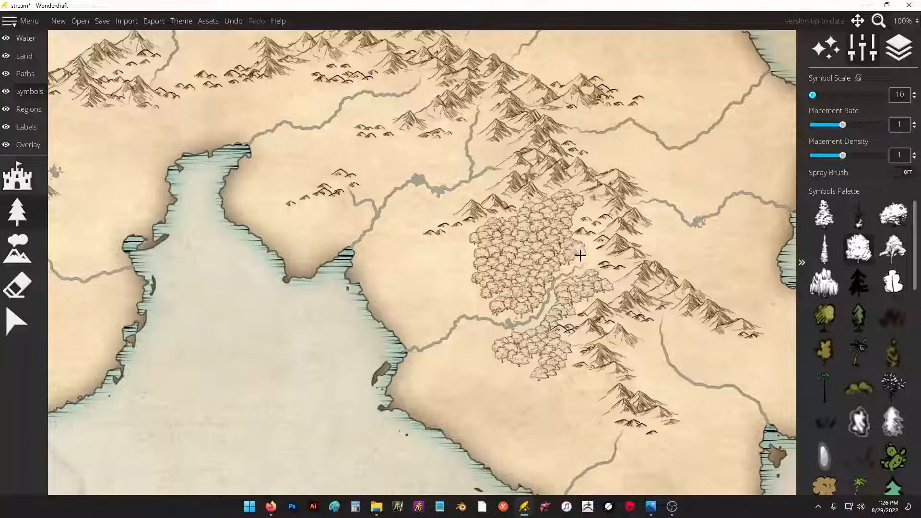
# - Paint a forest north of the headland river's lakes, and two small tree patches between the next river north and the mountains
pyautogui.moveTo(466, 200)
pyautogui.mouseDown()
pyautogui.moveTo(565, 300)
pyautogui.moveTo(586, 284)
pyautogui.mouseUp()
pyautogui.moveTo(517, 236)
pyautogui.mouseDown()
pyautogui.moveTo(552, 264)
pyautogui.moveTo(575, 259)
pyautogui.moveTo(565, 241)
pyautogui.moveTo(545, 247)
pyautogui.moveTo(542, 238)
pyautogui.moveTo(575, 247)
pyautogui.mouseUp()
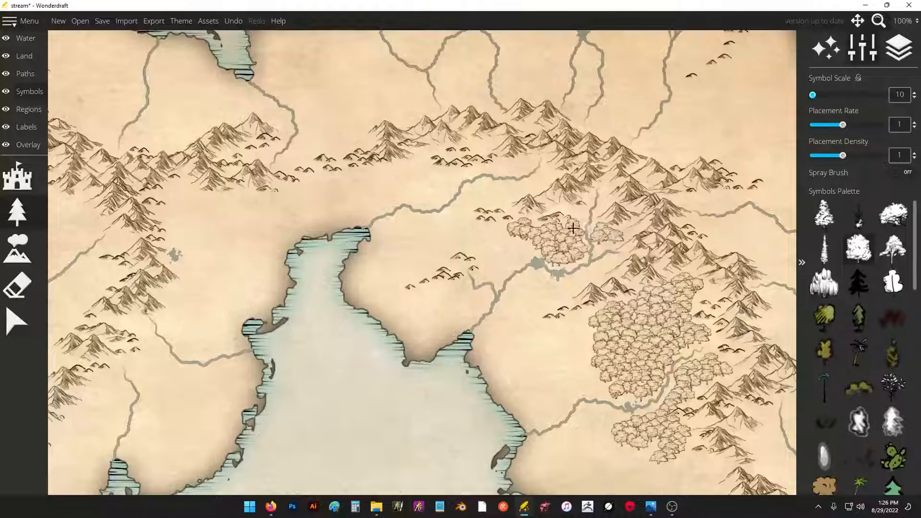
pyautogui.moveTo(472, 239)
pyautogui.mouseDown()
pyautogui.moveTo(496, 239)
pyautogui.moveTo(503, 262)
pyautogui.moveTo(536, 251)
pyautogui.mouseUp()
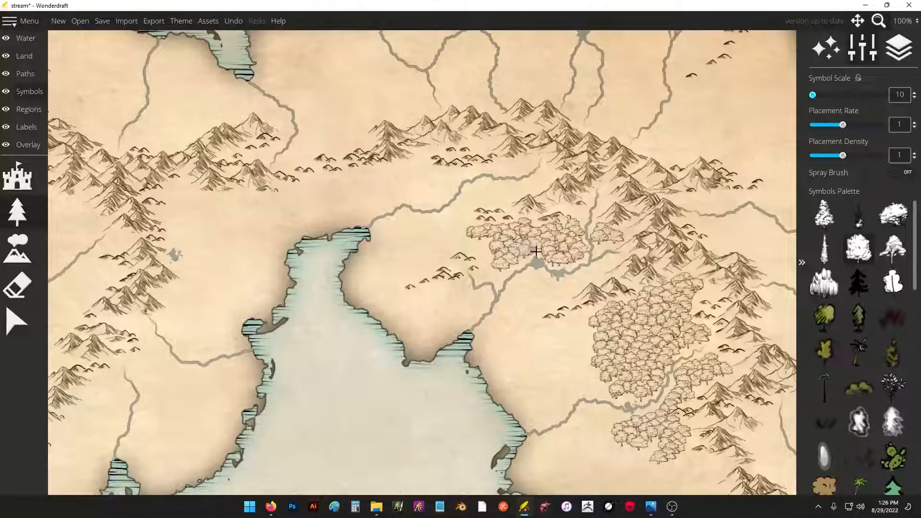
pyautogui.moveTo(434, 192)
pyautogui.mouseDown()
pyautogui.moveTo(404, 176)
pyautogui.moveTo(424, 177)
pyautogui.moveTo(421, 194)
pyautogui.moveTo(444, 188)
pyautogui.mouseUp()
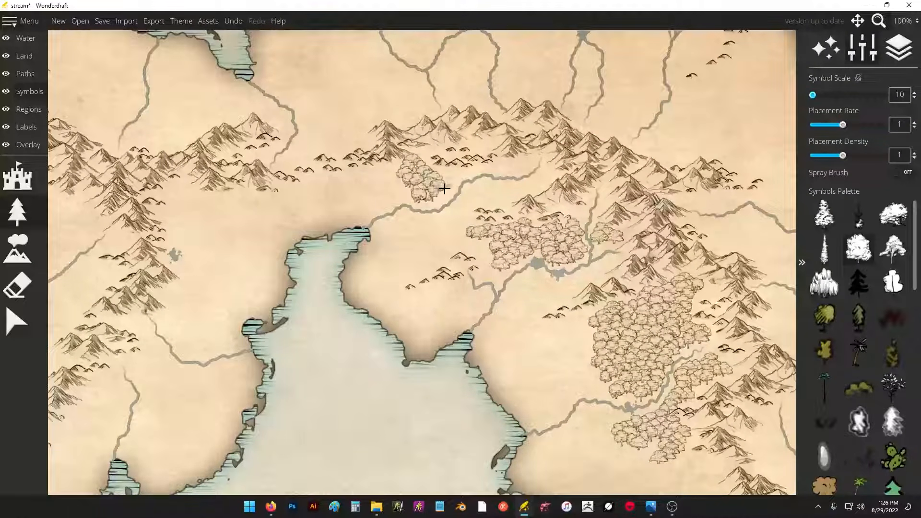
pyautogui.moveTo(501, 170); pyautogui.dragTo(525, 168)
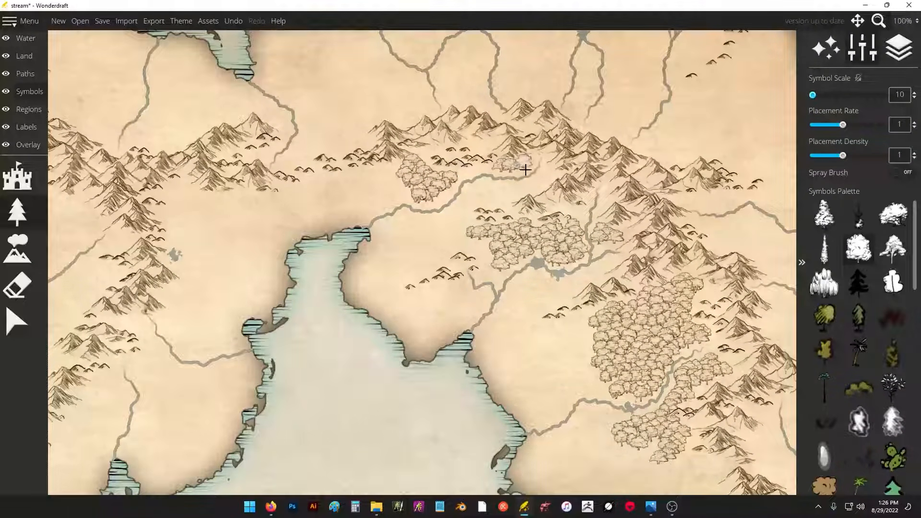
# - Paint a dense forest between the two rivers north of the mountains, and scatter trees east of it using the spray brush at size 256
pyautogui.moveTo(493, 119); pyautogui.dragTo(467, 268)
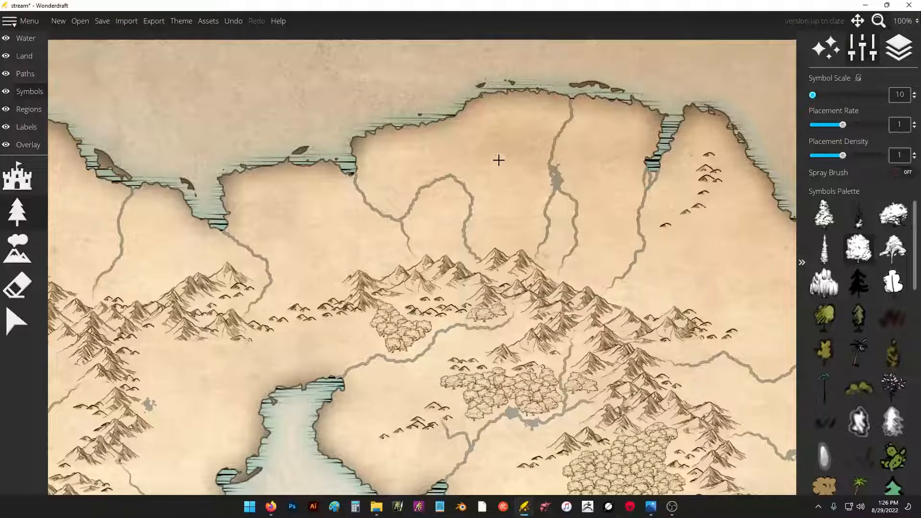
pyautogui.moveTo(470, 141)
pyautogui.mouseDown()
pyautogui.moveTo(499, 125)
pyautogui.moveTo(503, 209)
pyautogui.moveTo(483, 243)
pyautogui.moveTo(511, 249)
pyautogui.moveTo(537, 237)
pyautogui.moveTo(534, 167)
pyautogui.moveTo(534, 193)
pyautogui.moveTo(490, 205)
pyautogui.moveTo(445, 159)
pyautogui.moveTo(465, 139)
pyautogui.moveTo(485, 167)
pyautogui.moveTo(523, 118)
pyautogui.moveTo(551, 121)
pyautogui.moveTo(539, 154)
pyautogui.moveTo(550, 125)
pyautogui.mouseUp()
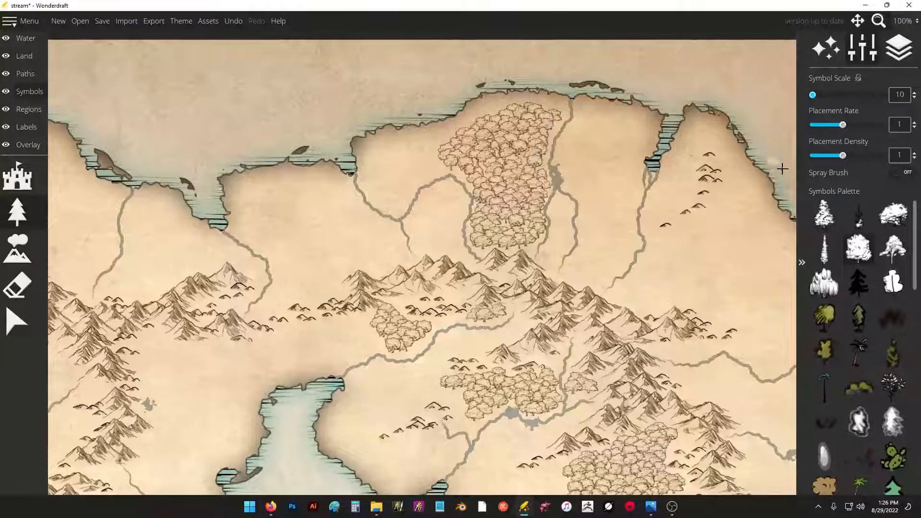
pyautogui.click(895, 173)
pyautogui.moveTo(601, 140); pyautogui.dragTo(612, 138)
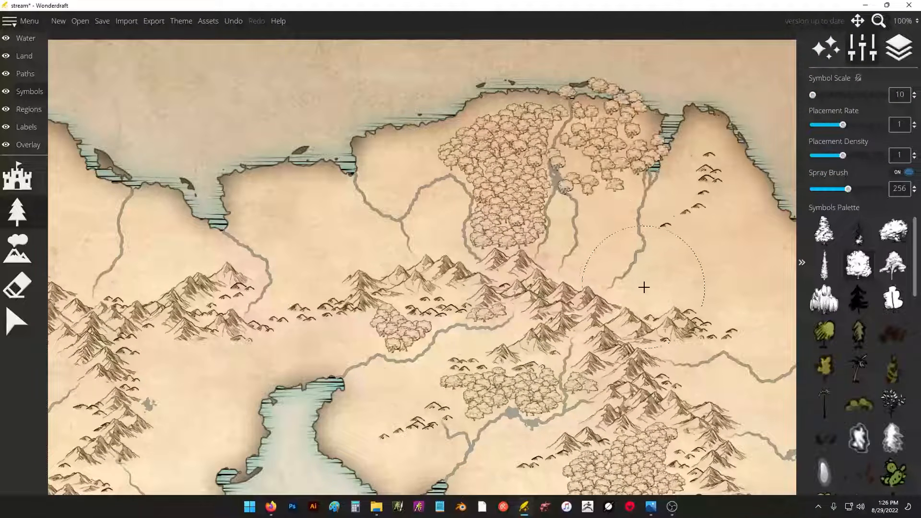
# - Undo the sprayed trees east of the dense northern forest and turn off the spray brush
pyautogui.moveTo(680, 114); pyautogui.dragTo(684, 110)
pyautogui.hotkey('ctrl', 'z')
pyautogui.hotkey('ctrl', 'z')
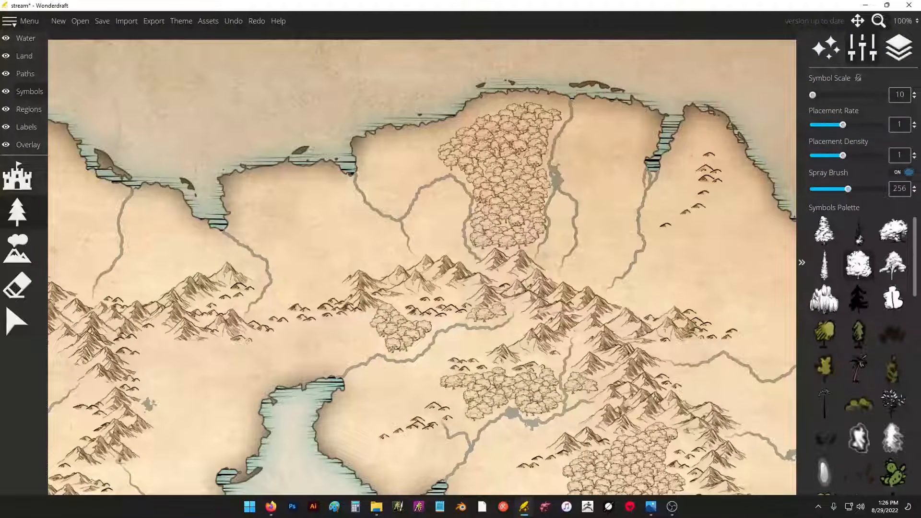
pyautogui.click(904, 177)
# - Paint a dense scale 10 forest from the north coast to the mountains, east of the lake river and inside its fork
pyautogui.moveTo(600, 120)
pyautogui.mouseDown()
pyautogui.moveTo(566, 157)
pyautogui.moveTo(595, 224)
pyautogui.moveTo(582, 271)
pyautogui.moveTo(599, 275)
pyautogui.moveTo(618, 260)
pyautogui.moveTo(630, 225)
pyautogui.moveTo(610, 235)
pyautogui.mouseUp()
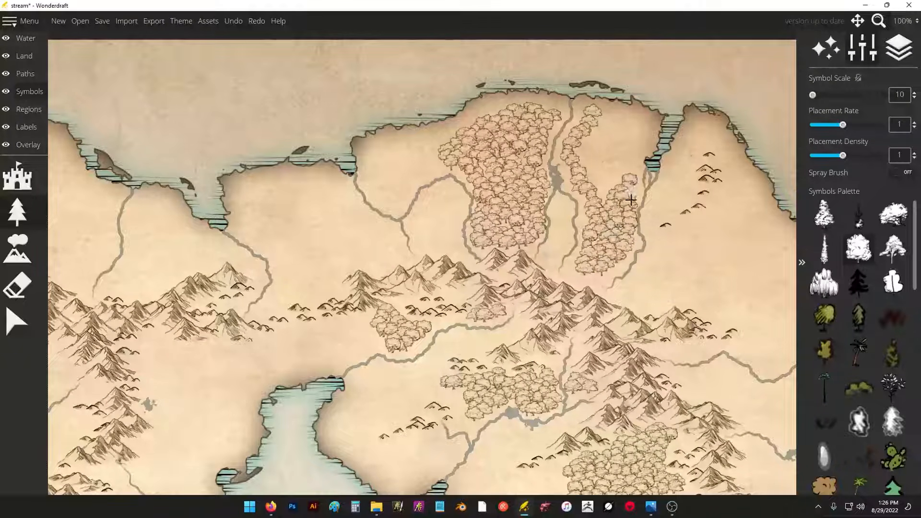
pyautogui.moveTo(631, 200)
pyautogui.mouseDown()
pyautogui.moveTo(634, 160)
pyautogui.moveTo(647, 137)
pyautogui.moveTo(636, 125)
pyautogui.moveTo(588, 126)
pyautogui.moveTo(608, 164)
pyautogui.moveTo(607, 195)
pyautogui.moveTo(616, 190)
pyautogui.moveTo(612, 137)
pyautogui.moveTo(594, 172)
pyautogui.mouseUp()
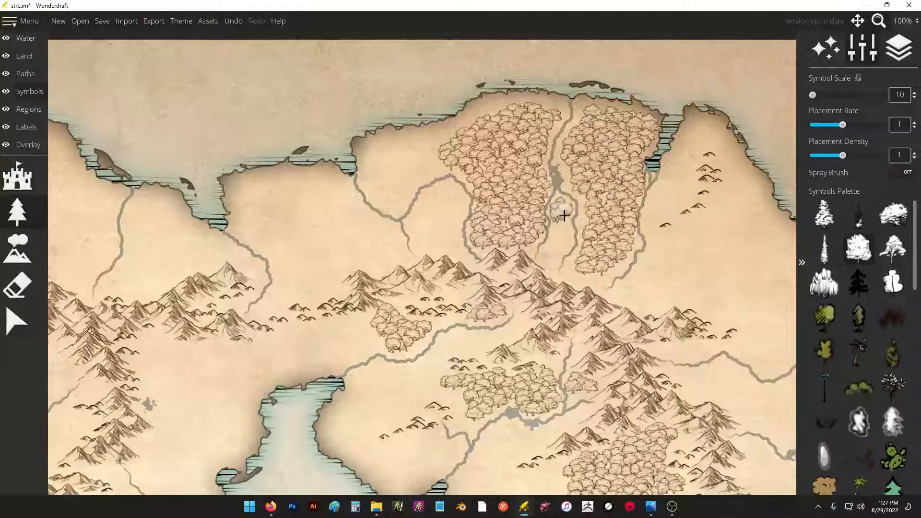
pyautogui.moveTo(564, 215)
pyautogui.mouseDown()
pyautogui.moveTo(551, 271)
pyautogui.moveTo(586, 223)
pyautogui.mouseUp()
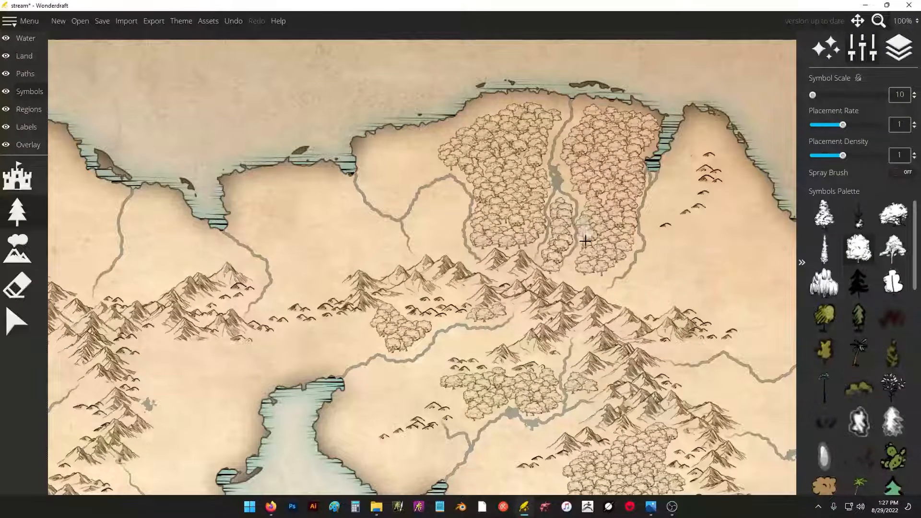
pyautogui.moveTo(582, 265)
pyautogui.mouseDown()
pyautogui.moveTo(572, 282)
pyautogui.moveTo(597, 281)
pyautogui.mouseUp()
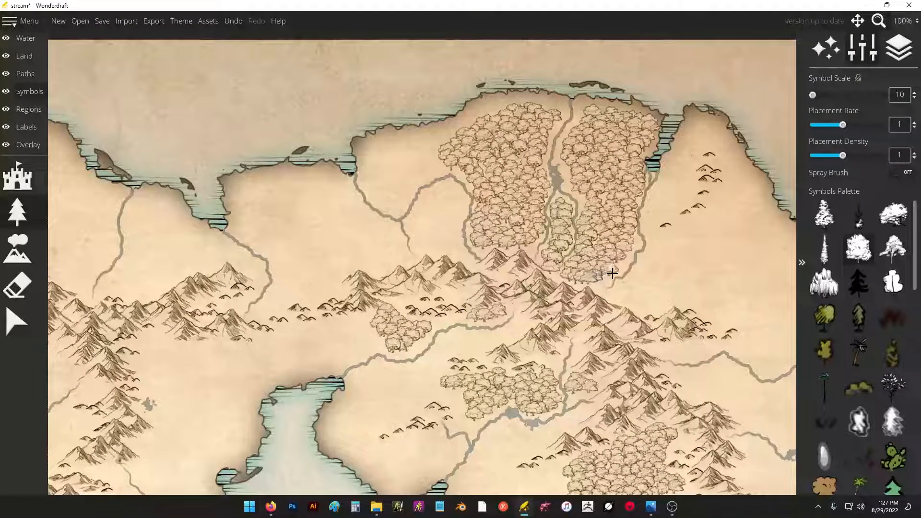
# - Paint forest patches east of the northern inlet, along the northeast coast, north of the eastern river and on the small eastern headland
pyautogui.moveTo(664, 199)
pyautogui.mouseDown()
pyautogui.moveTo(687, 174)
pyautogui.moveTo(689, 194)
pyautogui.moveTo(686, 154)
pyautogui.mouseUp()
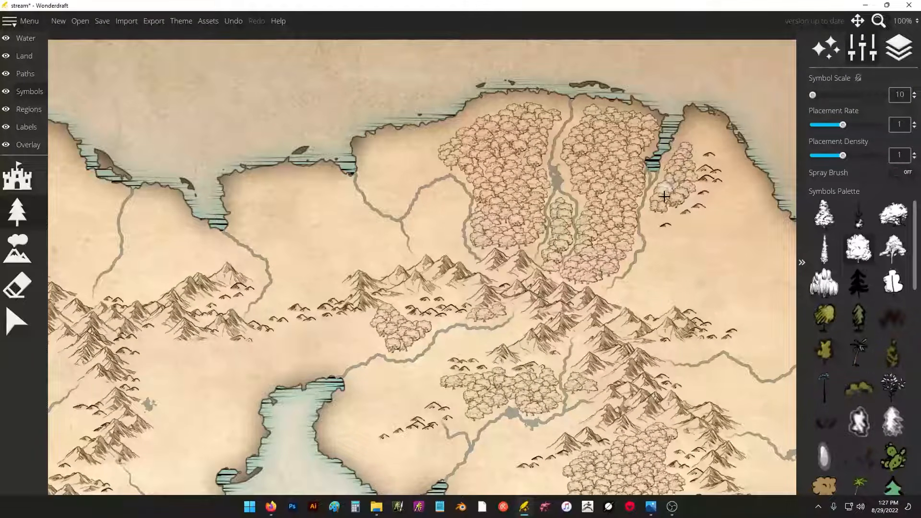
pyautogui.moveTo(664, 196)
pyautogui.mouseDown()
pyautogui.moveTo(649, 214)
pyautogui.moveTo(652, 263)
pyautogui.moveTo(633, 291)
pyautogui.moveTo(643, 307)
pyautogui.moveTo(676, 289)
pyautogui.moveTo(724, 312)
pyautogui.moveTo(658, 283)
pyautogui.moveTo(681, 281)
pyautogui.moveTo(691, 264)
pyautogui.moveTo(671, 247)
pyautogui.moveTo(661, 210)
pyautogui.moveTo(682, 244)
pyautogui.moveTo(671, 271)
pyautogui.moveTo(723, 271)
pyautogui.moveTo(774, 238)
pyautogui.moveTo(760, 229)
pyautogui.moveTo(766, 212)
pyautogui.moveTo(774, 218)
pyautogui.mouseUp()
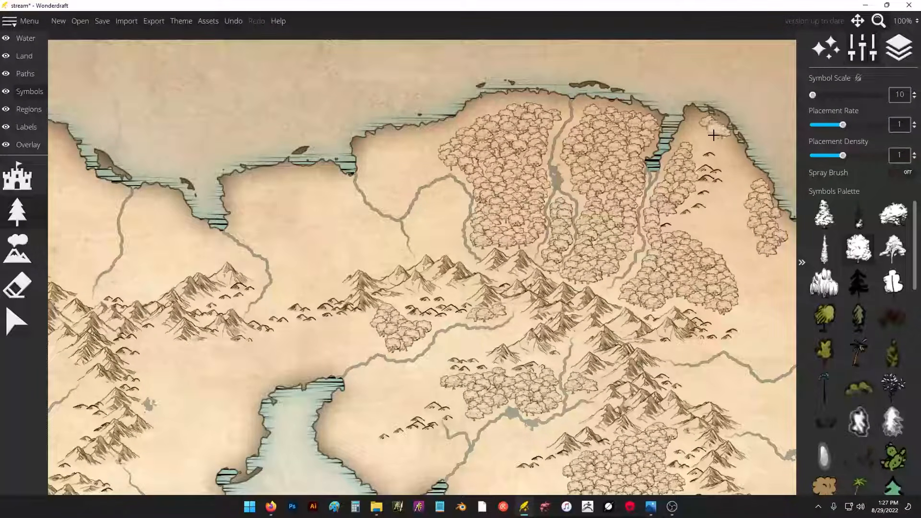
pyautogui.moveTo(727, 283); pyautogui.dragTo(508, 183)
pyautogui.moveTo(548, 265)
pyautogui.mouseDown()
pyautogui.moveTo(566, 251)
pyautogui.moveTo(578, 255)
pyautogui.moveTo(586, 229)
pyautogui.moveTo(549, 259)
pyautogui.moveTo(532, 254)
pyautogui.moveTo(555, 269)
pyautogui.moveTo(571, 245)
pyautogui.moveTo(579, 254)
pyautogui.moveTo(590, 238)
pyautogui.mouseUp()
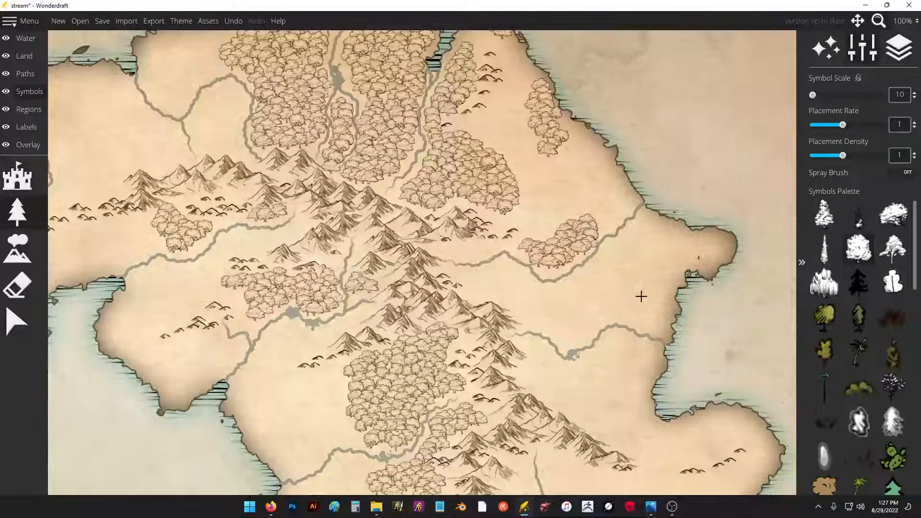
pyautogui.moveTo(641, 296)
pyautogui.mouseDown()
pyautogui.moveTo(662, 264)
pyautogui.moveTo(708, 248)
pyautogui.mouseUp()
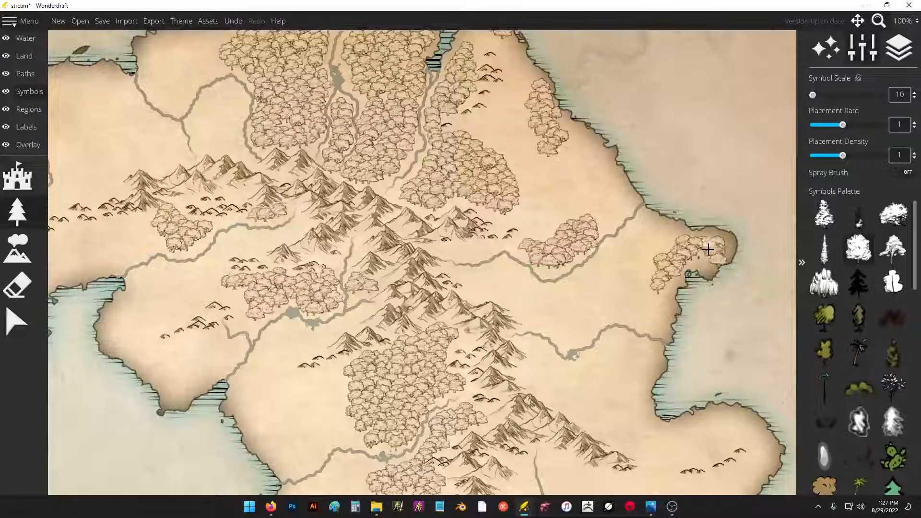
# - Paint a forest from the southeastern mountains along the north side of the river and out onto the southeastern peninsula
pyautogui.moveTo(617, 356); pyautogui.dragTo(586, 165)
pyautogui.moveTo(525, 273)
pyautogui.mouseDown()
pyautogui.moveTo(562, 311)
pyautogui.moveTo(591, 298)
pyautogui.moveTo(609, 306)
pyautogui.moveTo(641, 293)
pyautogui.moveTo(683, 294)
pyautogui.moveTo(725, 270)
pyautogui.moveTo(717, 242)
pyautogui.moveTo(677, 266)
pyautogui.moveTo(677, 276)
pyautogui.moveTo(650, 271)
pyautogui.moveTo(623, 284)
pyautogui.moveTo(634, 270)
pyautogui.moveTo(656, 273)
pyautogui.mouseUp()
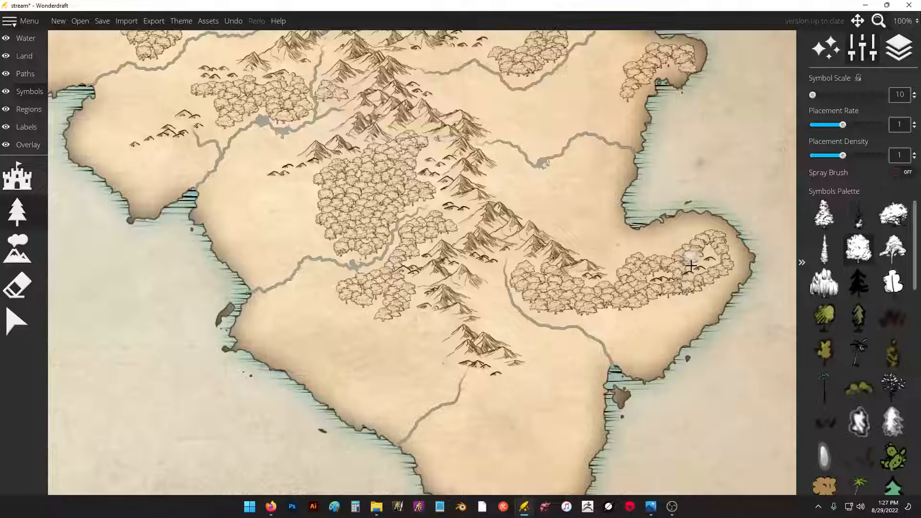
pyautogui.moveTo(706, 255)
pyautogui.mouseDown()
pyautogui.moveTo(724, 255)
pyautogui.moveTo(722, 271)
pyautogui.moveTo(708, 274)
pyautogui.moveTo(690, 305)
pyautogui.moveTo(644, 331)
pyautogui.moveTo(629, 328)
pyautogui.moveTo(660, 314)
pyautogui.moveTo(631, 296)
pyautogui.mouseUp()
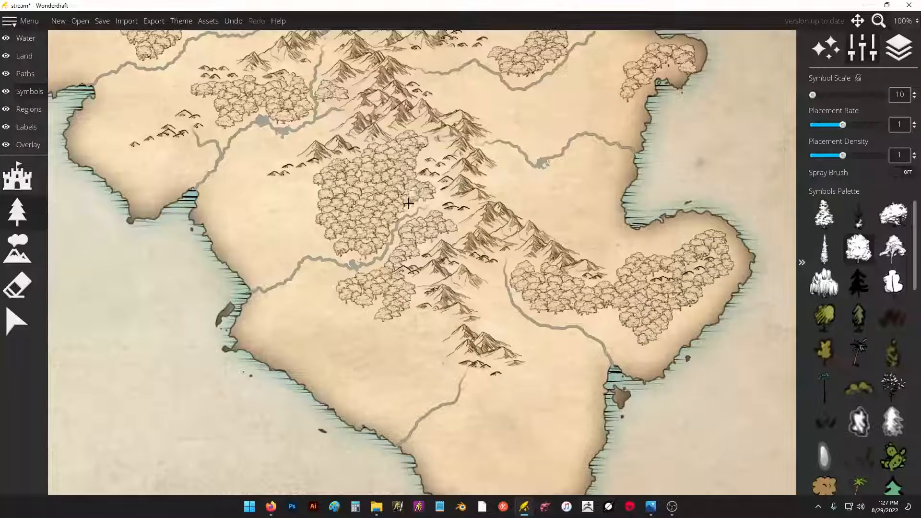
# - Paint a forest between the two rivers north of the western mountains, and further forests on those mountains' west side
pyautogui.moveTo(383, 156); pyautogui.dragTo(605, 315)
pyautogui.moveTo(183, 117)
pyautogui.mouseDown()
pyautogui.moveTo(331, 147)
pyautogui.moveTo(573, 159)
pyautogui.moveTo(508, 206)
pyautogui.moveTo(541, 212)
pyautogui.moveTo(599, 185)
pyautogui.moveTo(592, 168)
pyautogui.moveTo(554, 149)
pyautogui.moveTo(574, 178)
pyautogui.moveTo(539, 217)
pyautogui.moveTo(548, 214)
pyautogui.mouseUp()
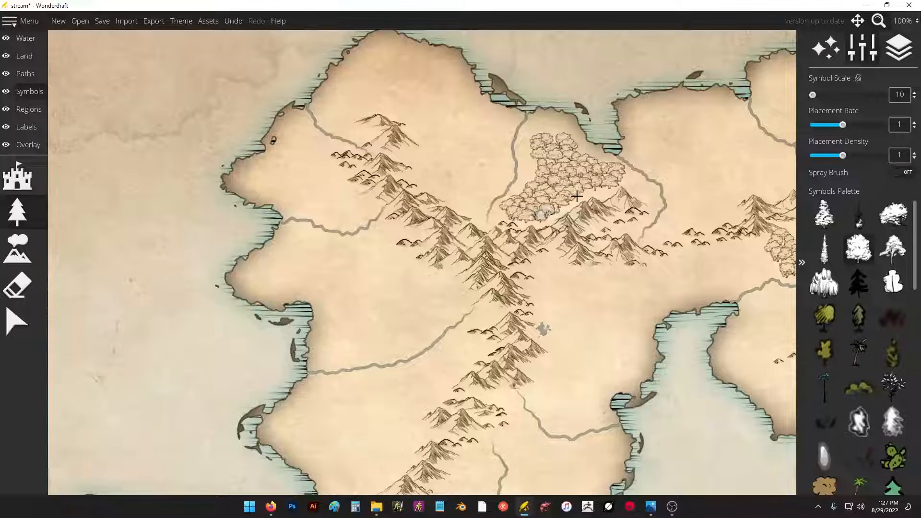
pyautogui.moveTo(607, 187)
pyautogui.mouseDown()
pyautogui.moveTo(573, 203)
pyautogui.moveTo(605, 192)
pyautogui.mouseUp()
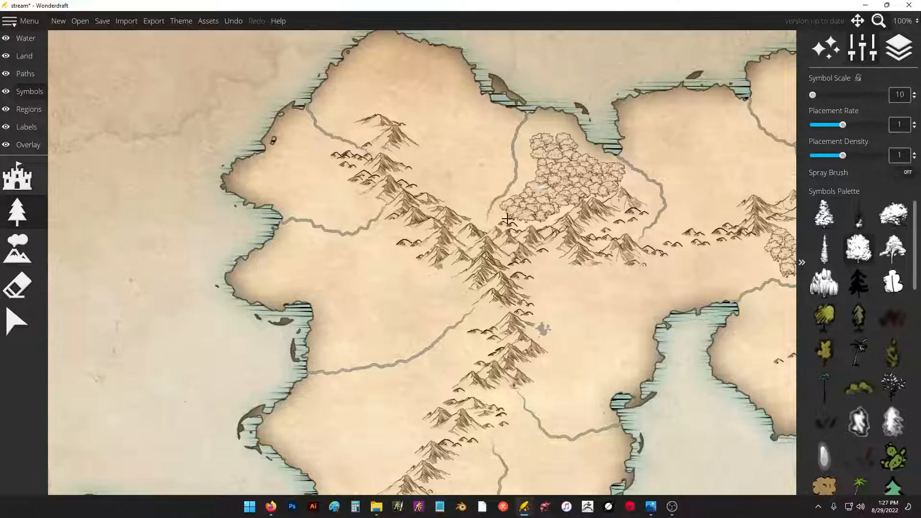
pyautogui.moveTo(367, 254)
pyautogui.mouseDown()
pyautogui.moveTo(343, 339)
pyautogui.moveTo(399, 286)
pyautogui.moveTo(399, 344)
pyautogui.moveTo(455, 305)
pyautogui.moveTo(419, 282)
pyautogui.moveTo(441, 289)
pyautogui.moveTo(443, 316)
pyautogui.moveTo(455, 312)
pyautogui.moveTo(408, 352)
pyautogui.moveTo(352, 362)
pyautogui.moveTo(376, 355)
pyautogui.moveTo(408, 299)
pyautogui.moveTo(384, 292)
pyautogui.moveTo(355, 313)
pyautogui.moveTo(383, 260)
pyautogui.moveTo(402, 261)
pyautogui.moveTo(378, 254)
pyautogui.moveTo(390, 238)
pyautogui.moveTo(344, 250)
pyautogui.moveTo(335, 222)
pyautogui.moveTo(357, 212)
pyautogui.moveTo(307, 159)
pyautogui.moveTo(314, 194)
pyautogui.moveTo(335, 195)
pyautogui.moveTo(335, 228)
pyautogui.moveTo(355, 218)
pyautogui.mouseUp()
# - Paint a dense forest of round trees around the mountains across the southern half of the island
pyautogui.moveTo(456, 479)
pyautogui.mouseDown()
pyautogui.moveTo(396, 322)
pyautogui.moveTo(441, 235)
pyautogui.moveTo(513, 208)
pyautogui.moveTo(542, 158)
pyautogui.mouseUp()
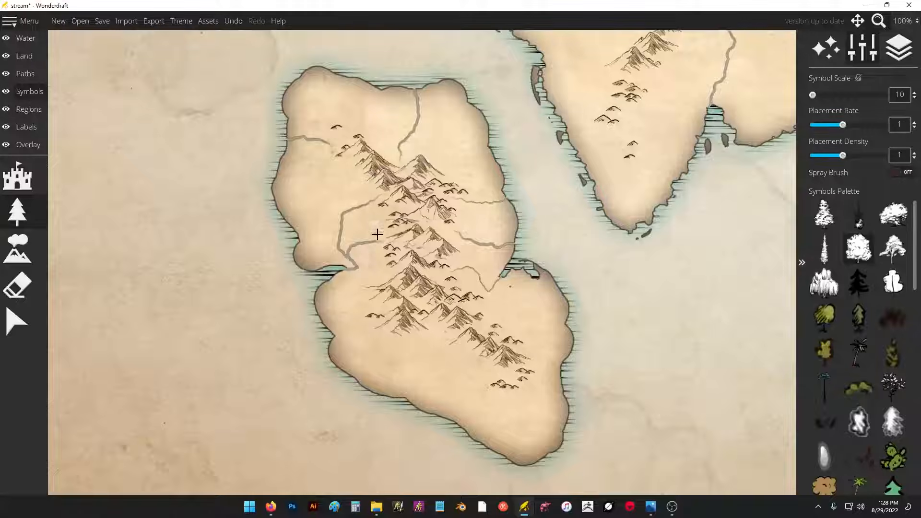
pyautogui.moveTo(355, 299)
pyautogui.mouseDown()
pyautogui.moveTo(350, 345)
pyautogui.moveTo(408, 370)
pyautogui.moveTo(416, 383)
pyautogui.moveTo(444, 364)
pyautogui.moveTo(494, 427)
pyautogui.moveTo(544, 439)
pyautogui.moveTo(552, 346)
pyautogui.moveTo(542, 309)
pyautogui.moveTo(520, 295)
pyautogui.moveTo(495, 312)
pyautogui.moveTo(532, 338)
pyautogui.moveTo(546, 301)
pyautogui.moveTo(557, 407)
pyautogui.moveTo(514, 446)
pyautogui.moveTo(360, 377)
pyautogui.moveTo(342, 360)
pyautogui.moveTo(325, 302)
pyautogui.moveTo(352, 288)
pyautogui.moveTo(345, 306)
pyautogui.mouseUp()
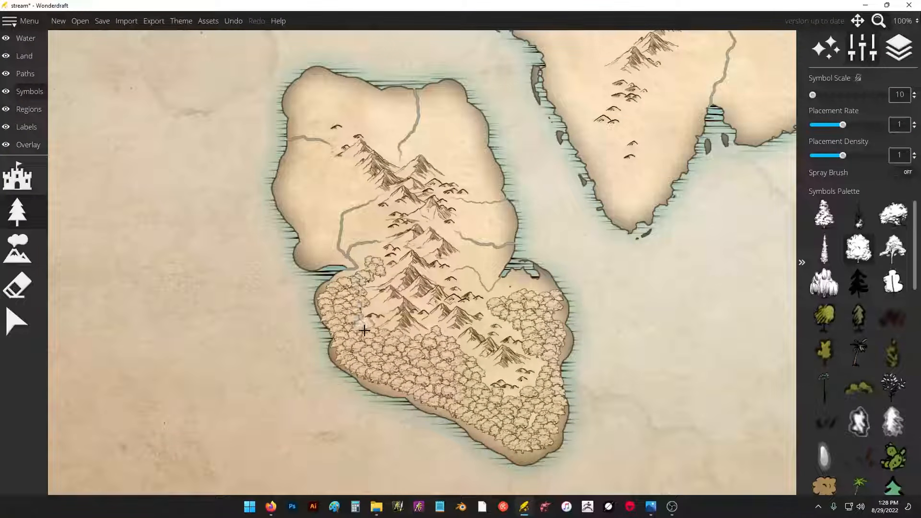
pyautogui.click(367, 309)
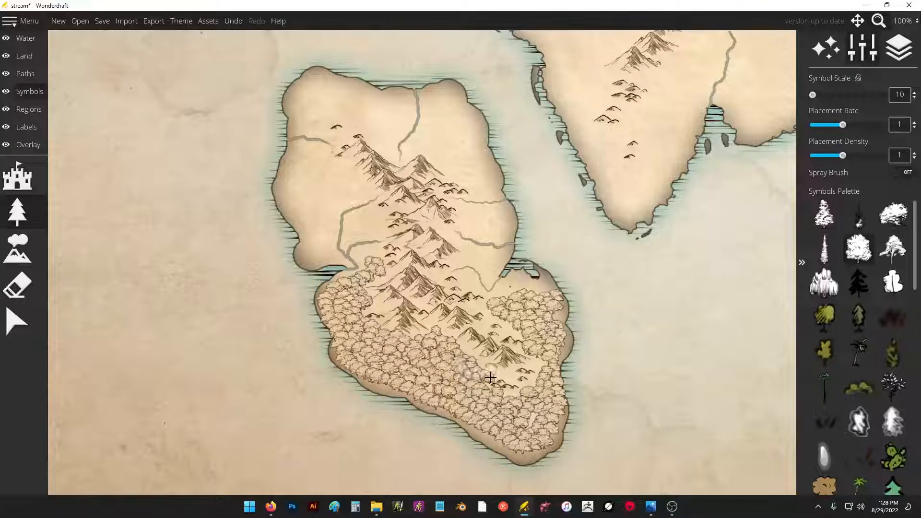
pyautogui.moveTo(490, 378); pyautogui.dragTo(483, 394)
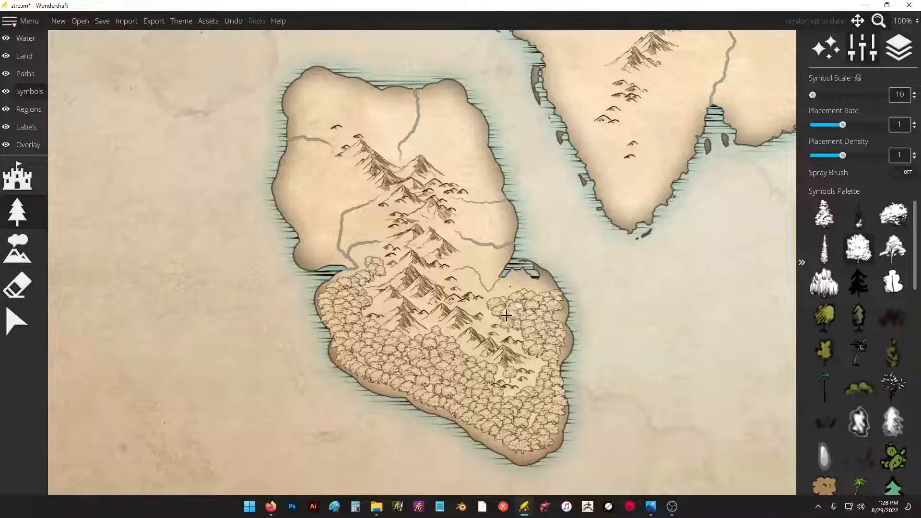
pyautogui.moveTo(506, 315)
pyautogui.mouseDown()
pyautogui.moveTo(492, 307)
pyautogui.moveTo(510, 286)
pyautogui.moveTo(538, 294)
pyautogui.mouseUp()
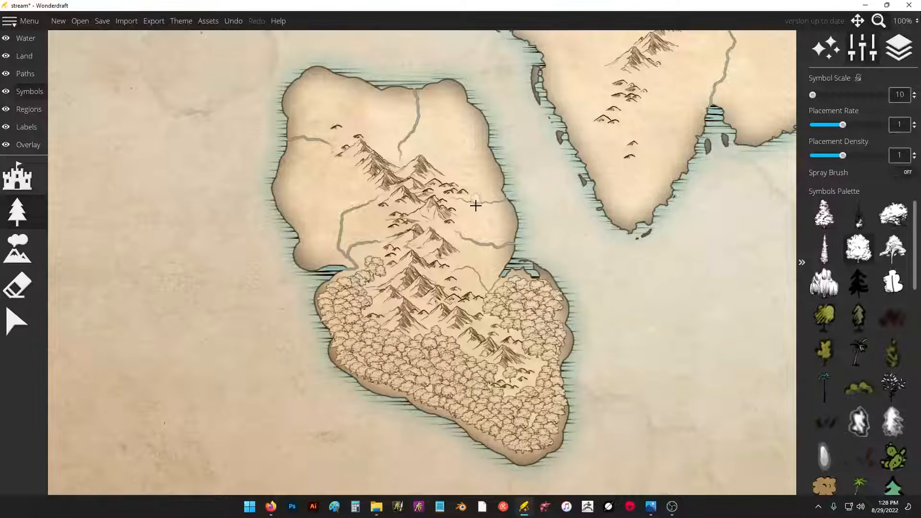
# - Switch to the land color brush and show its filter options
pyautogui.scroll(-5, 476, 205)
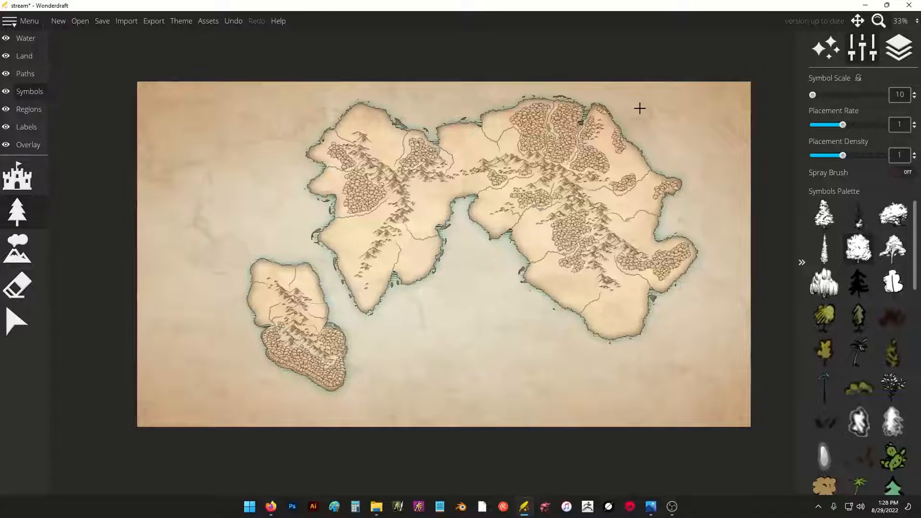
pyautogui.click(21, 57)
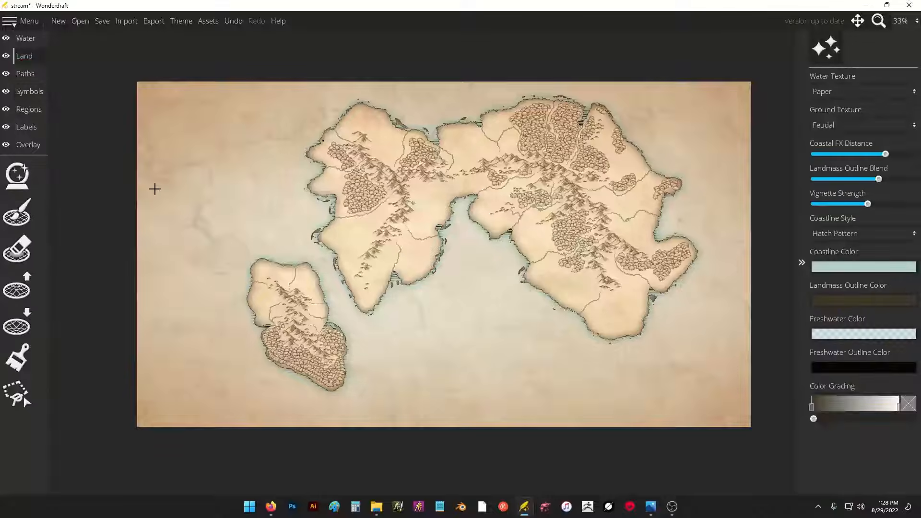
pyautogui.click(17, 357)
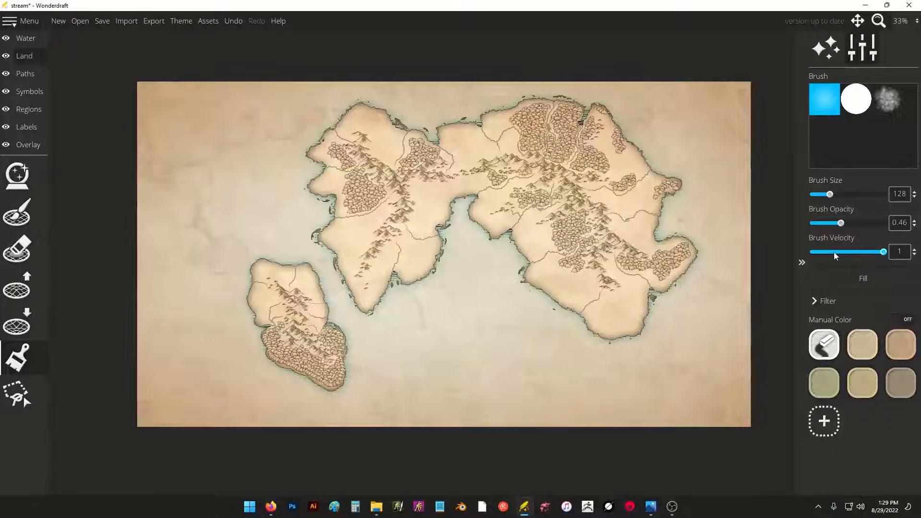
pyautogui.click(814, 302)
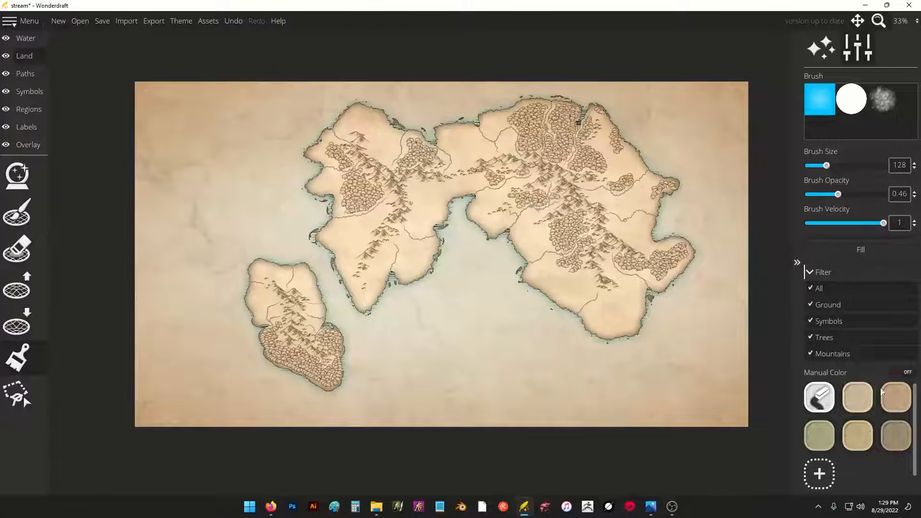
# - Try filling all the land with the reddish tan, green, yellow and grey-brown preset colors, and clear the fill with the color eraser
pyautogui.click(883, 393)
pyautogui.click(861, 250)
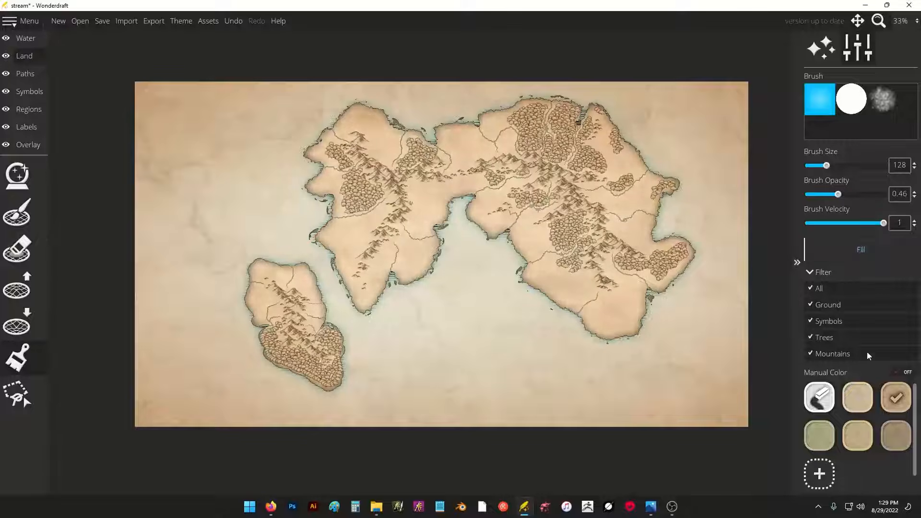
pyautogui.click(819, 436)
pyautogui.click(859, 251)
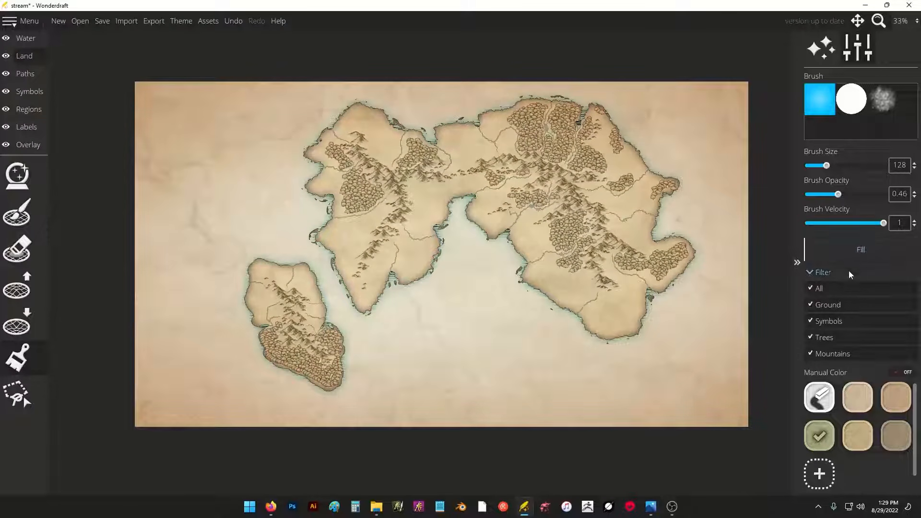
pyautogui.click(858, 435)
pyautogui.click(860, 248)
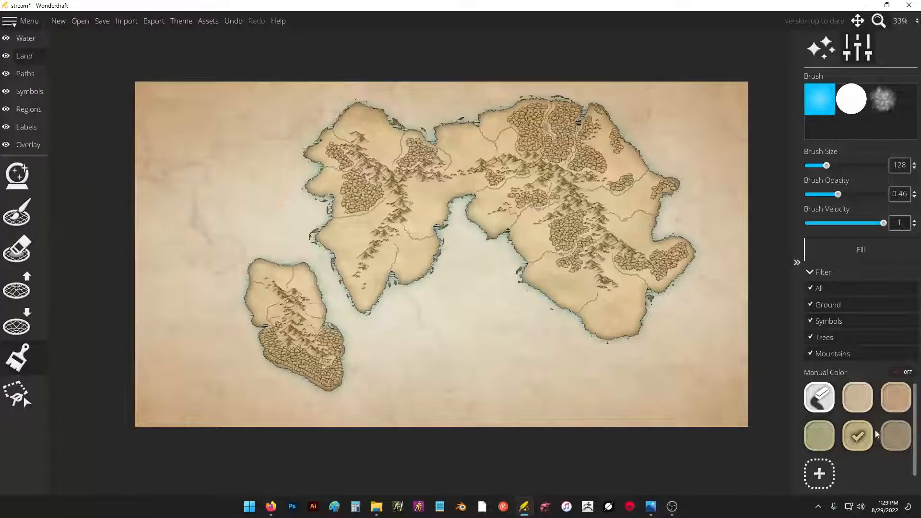
pyautogui.click(895, 436)
pyautogui.click(871, 250)
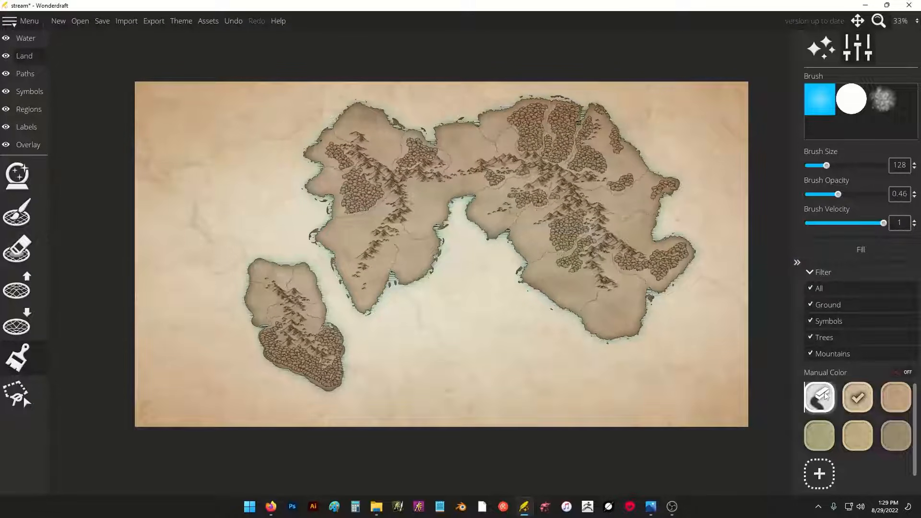
pyautogui.click(851, 248)
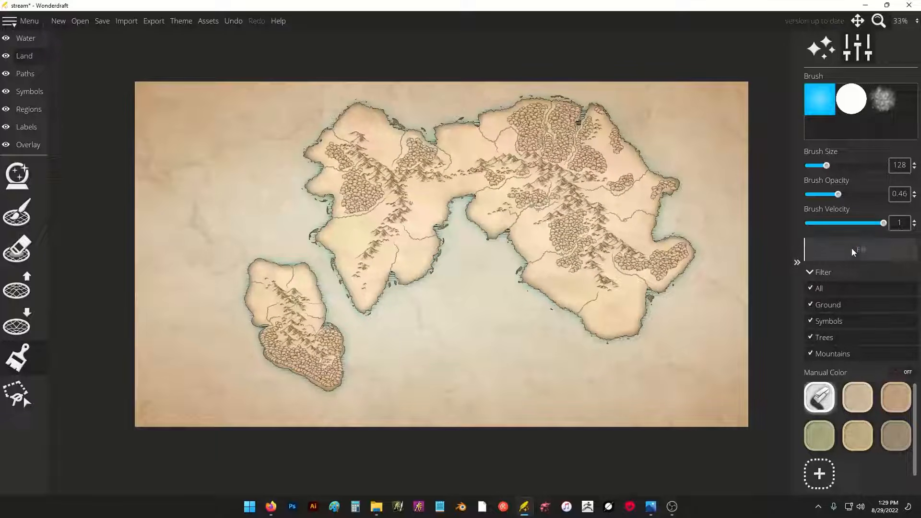
# - Restrict the color filter to trees only and choose the green preset color
pyautogui.click(803, 287)
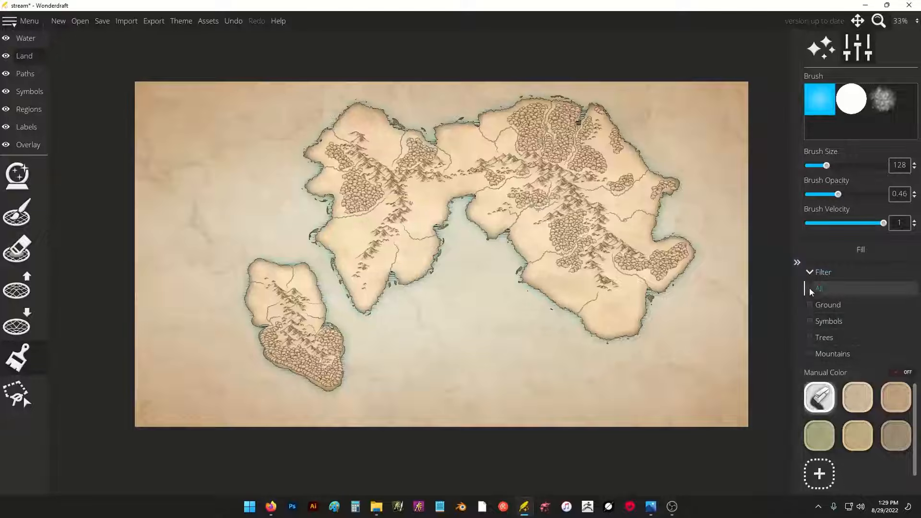
pyautogui.click(812, 339)
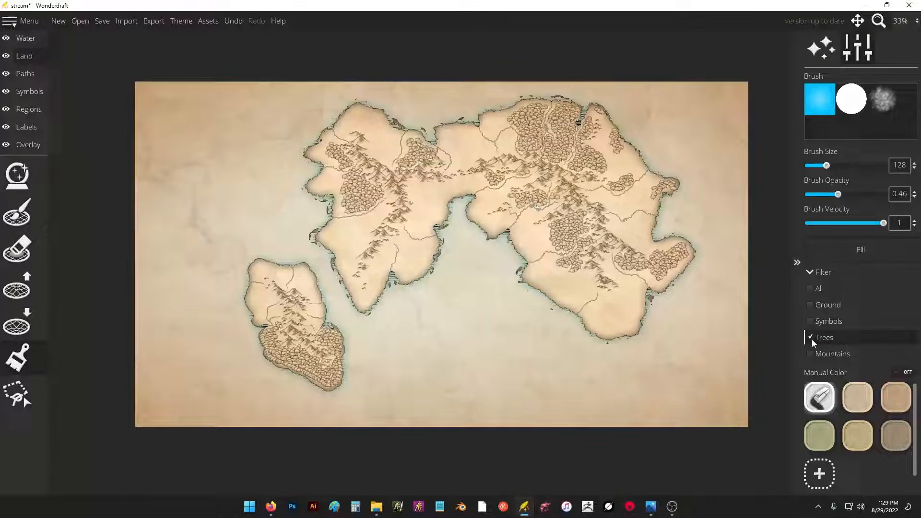
pyautogui.click(813, 435)
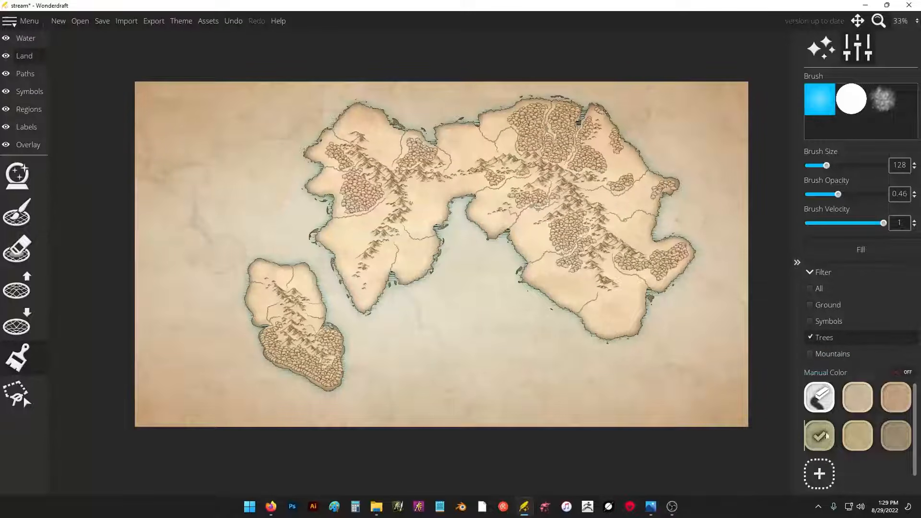
# - Try filling the trees with green at 0.46 brush opacity, check the forests up close, and undo the fill
pyautogui.click(839, 246)
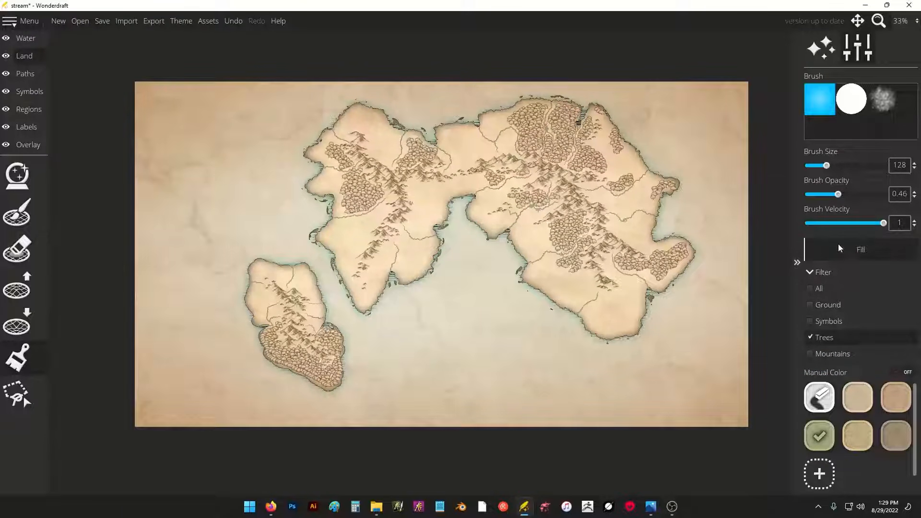
pyautogui.scroll(2, 544, 123)
pyautogui.scroll(1, 544, 123)
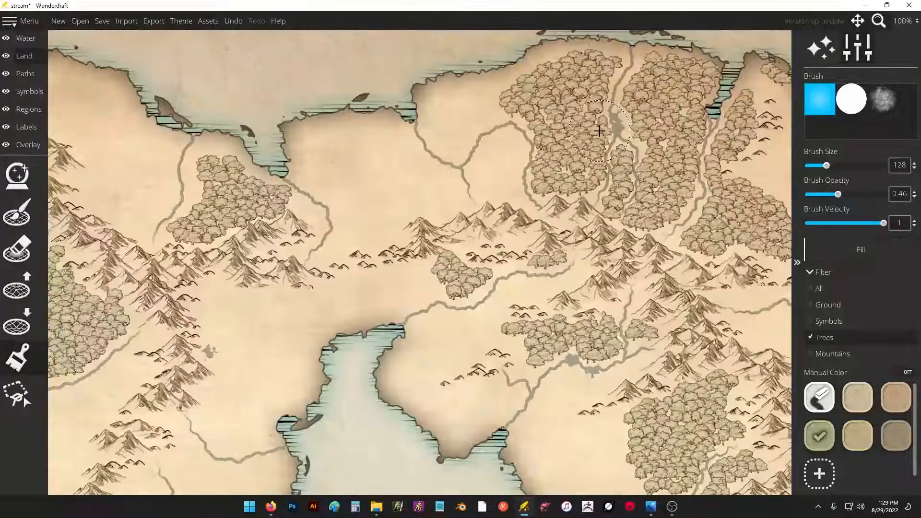
pyautogui.scroll(3, 575, 139)
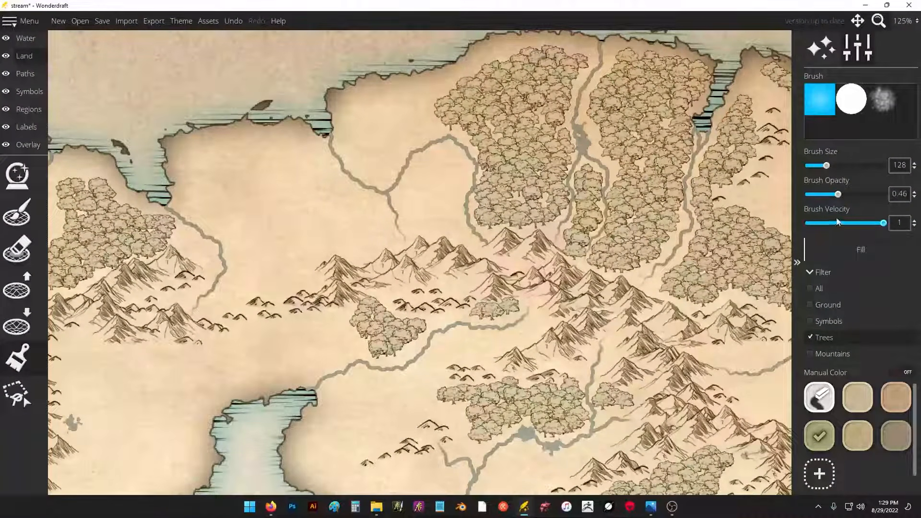
pyautogui.hotkey('ctrl', 'z')
# - Set the brush opacity to 1 and fill all the trees with green
pyautogui.moveTo(838, 195); pyautogui.dragTo(885, 197)
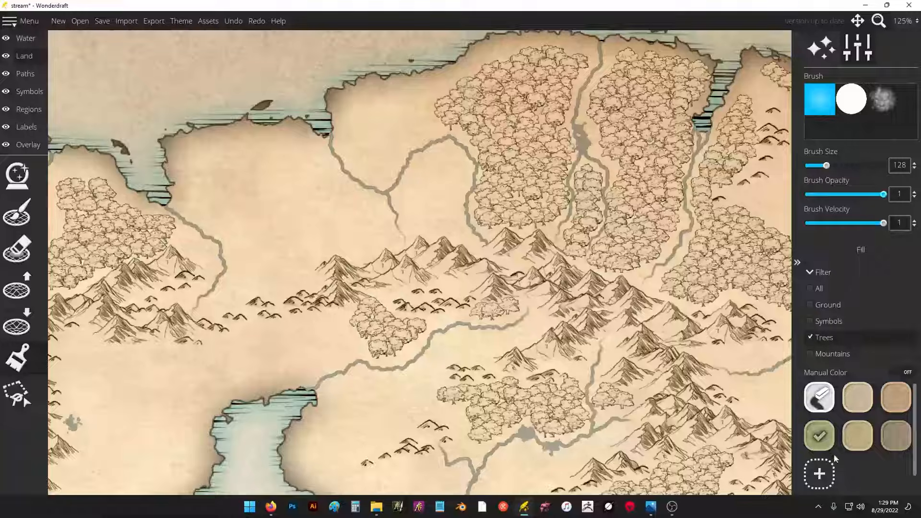
pyautogui.click(840, 255)
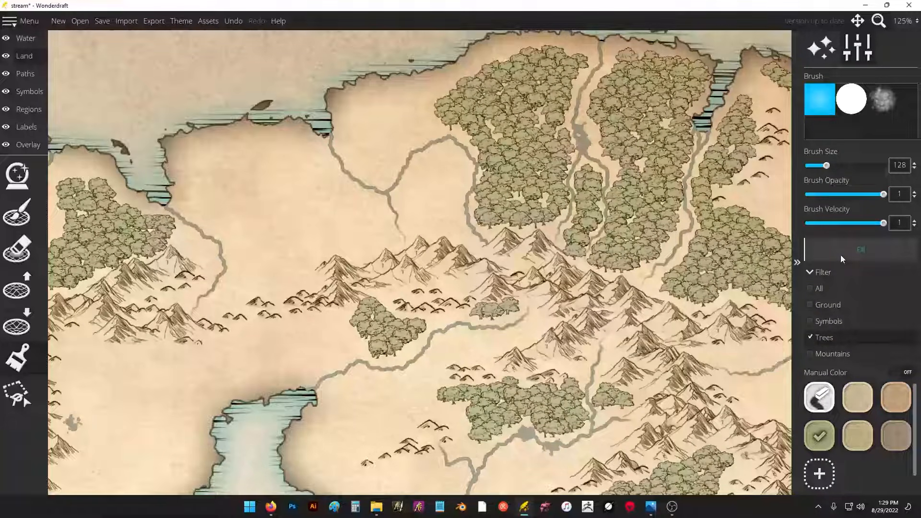
# - Restrict the color filter to mountains and fill all the mountains with the grey-brown preset color
pyautogui.scroll(-3, 424, 305)
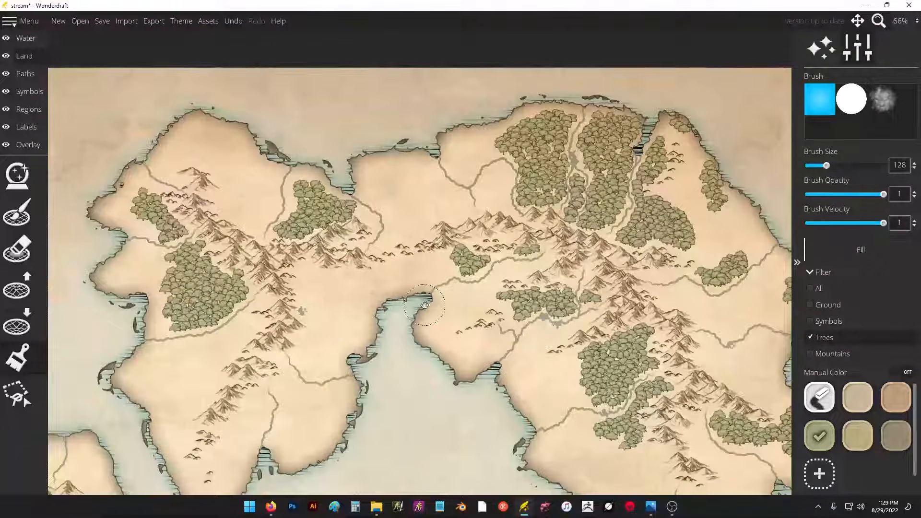
pyautogui.moveTo(424, 305); pyautogui.dragTo(404, 199)
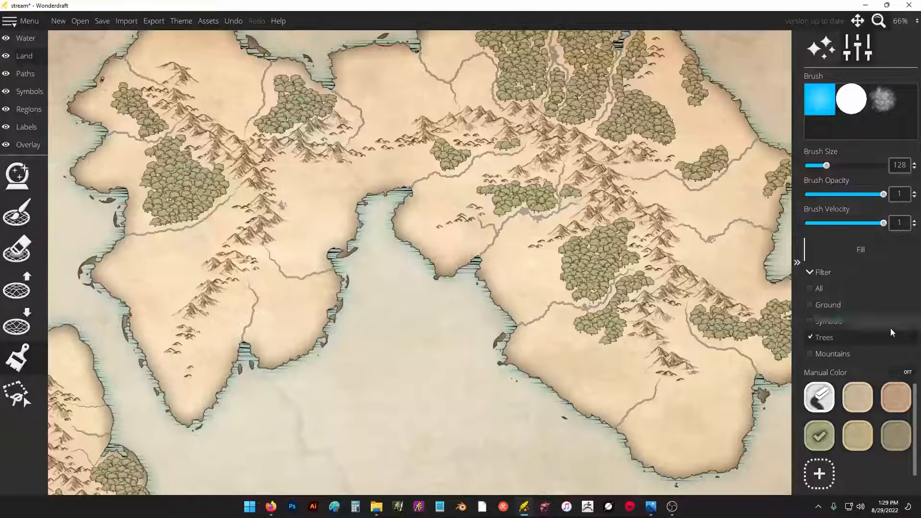
pyautogui.click(818, 338)
pyautogui.click(808, 356)
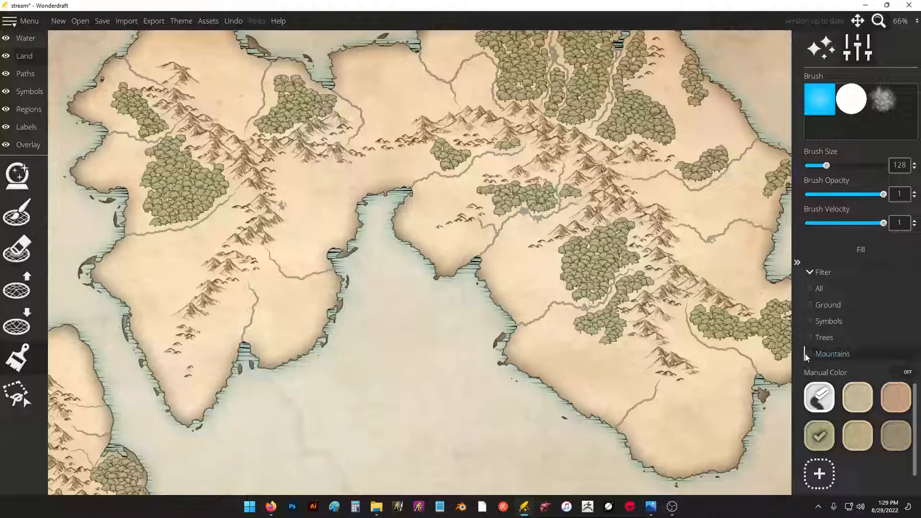
pyautogui.click(889, 246)
pyautogui.scroll(-5, 613, 278)
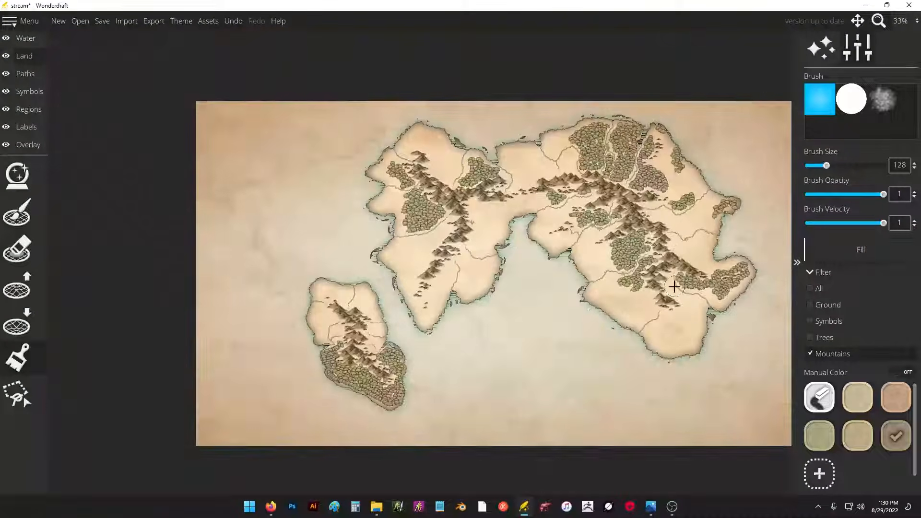
pyautogui.scroll(2, 613, 278)
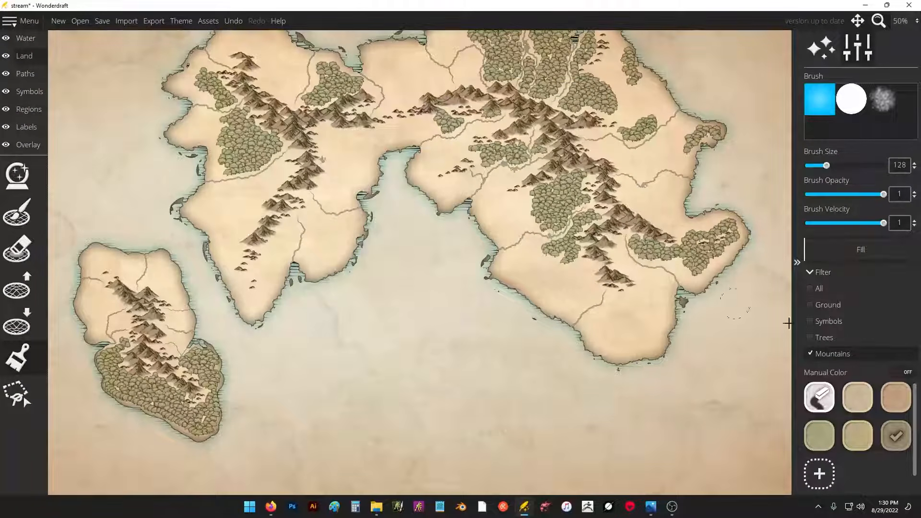
# - Restrict the color filter to ground, try a reddish tan fill, and replace it with the light green preset across all the land
pyautogui.click(854, 433)
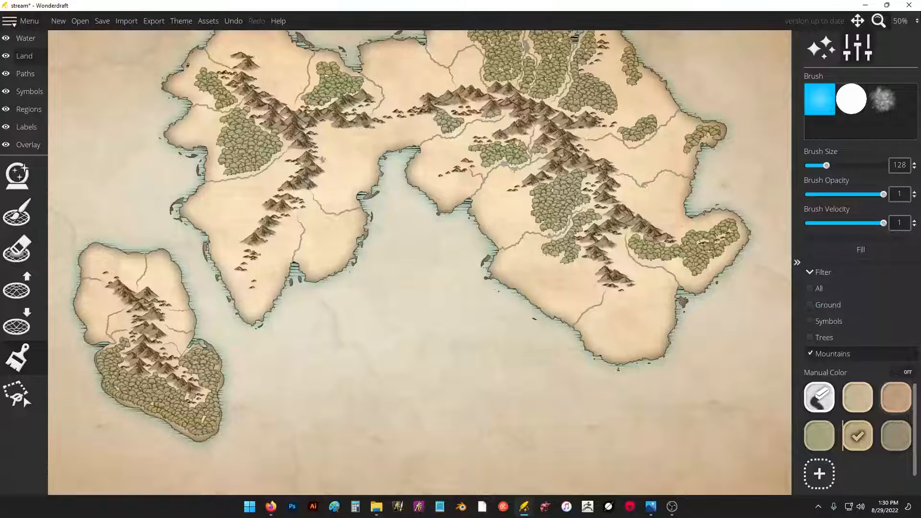
pyautogui.click(857, 397)
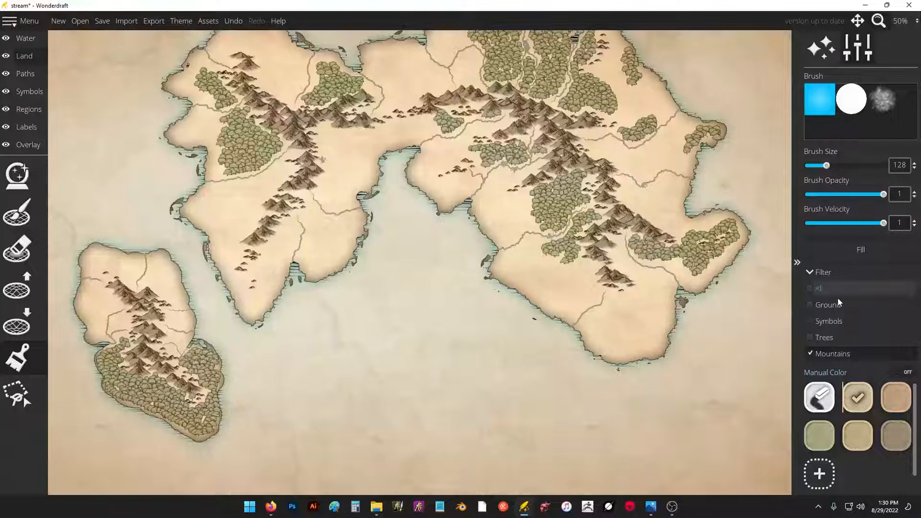
pyautogui.click(810, 354)
pyautogui.click(809, 304)
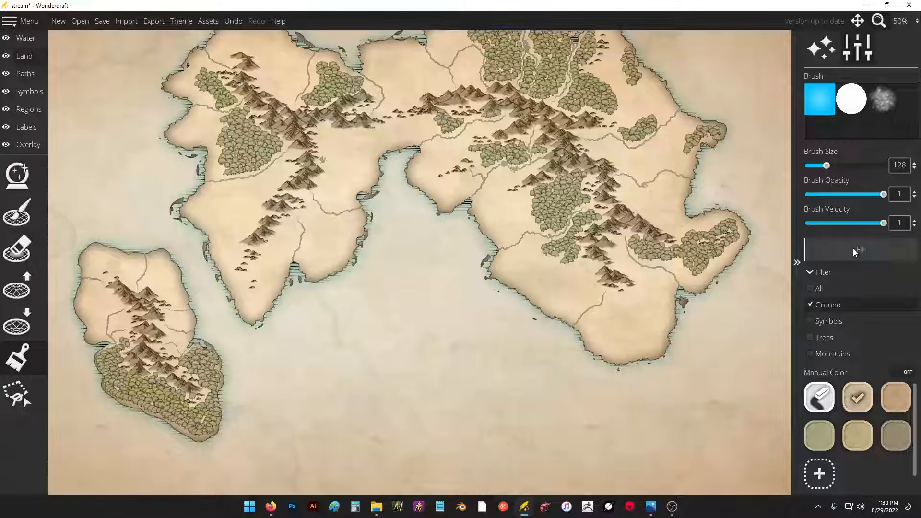
pyautogui.click(890, 403)
pyautogui.click(848, 249)
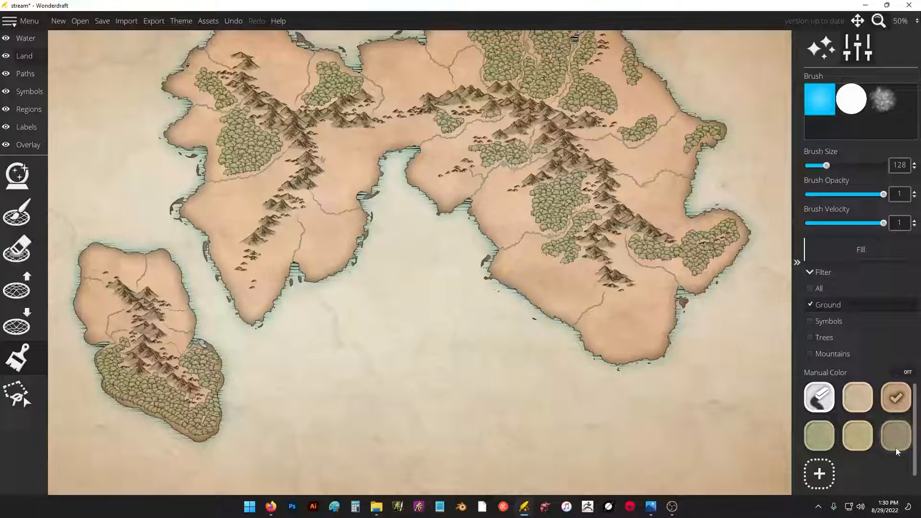
pyautogui.click(821, 438)
pyautogui.click(852, 247)
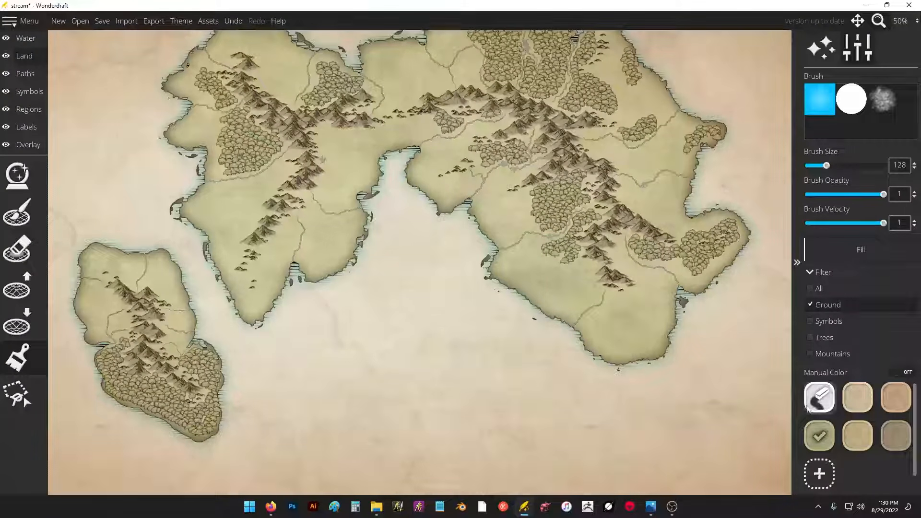
# - Add a custom dark green with the hex value 596b42 to the color presets
pyautogui.click(818, 475)
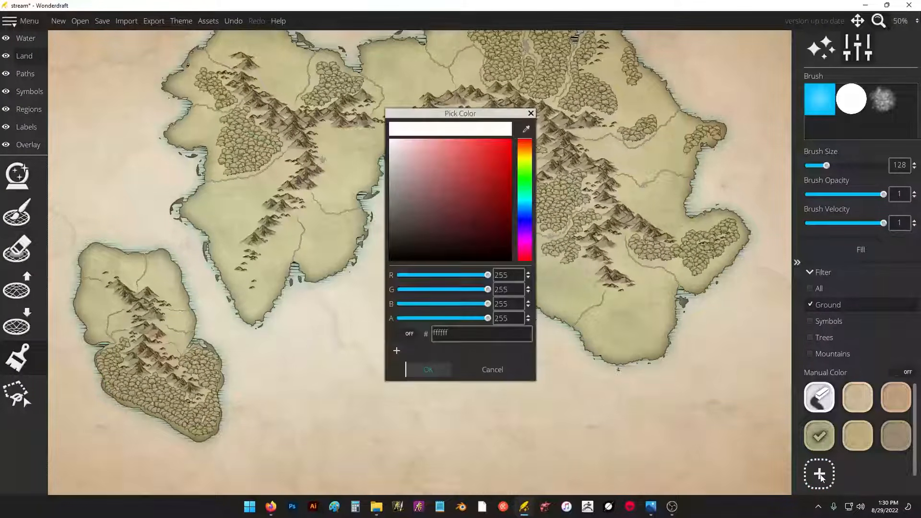
pyautogui.click(525, 168)
pyautogui.moveTo(437, 192)
pyautogui.mouseDown()
pyautogui.moveTo(427, 196)
pyautogui.moveTo(435, 209)
pyautogui.mouseUp()
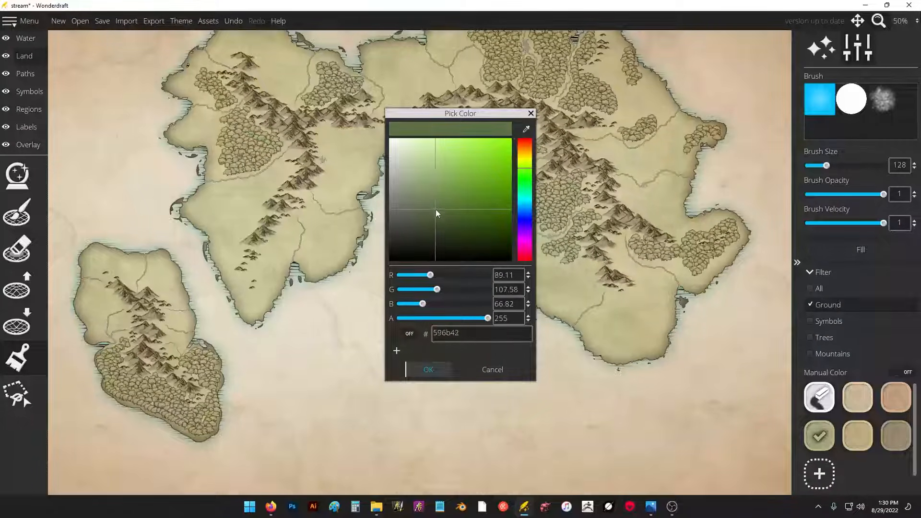
pyautogui.click(423, 370)
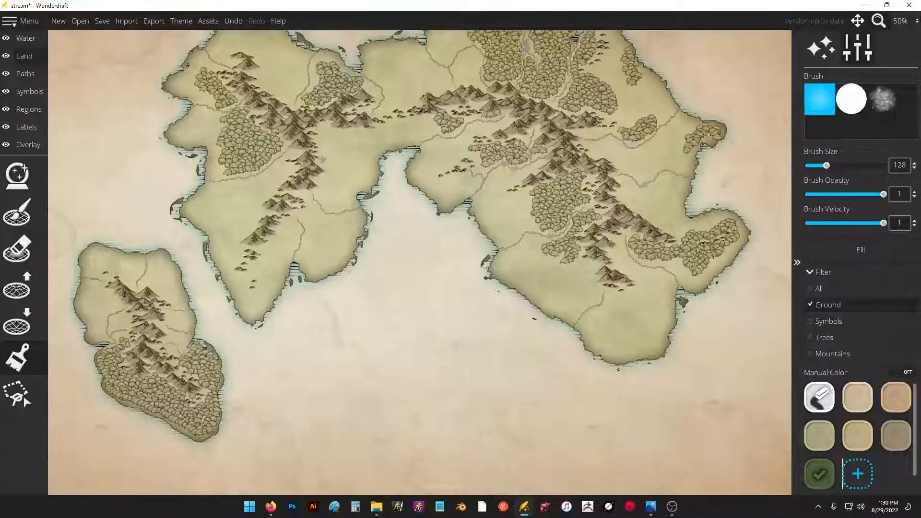
# - Restrict the color filter to trees and fill all the forests with the custom dark green
pyautogui.click(810, 337)
pyautogui.click(837, 246)
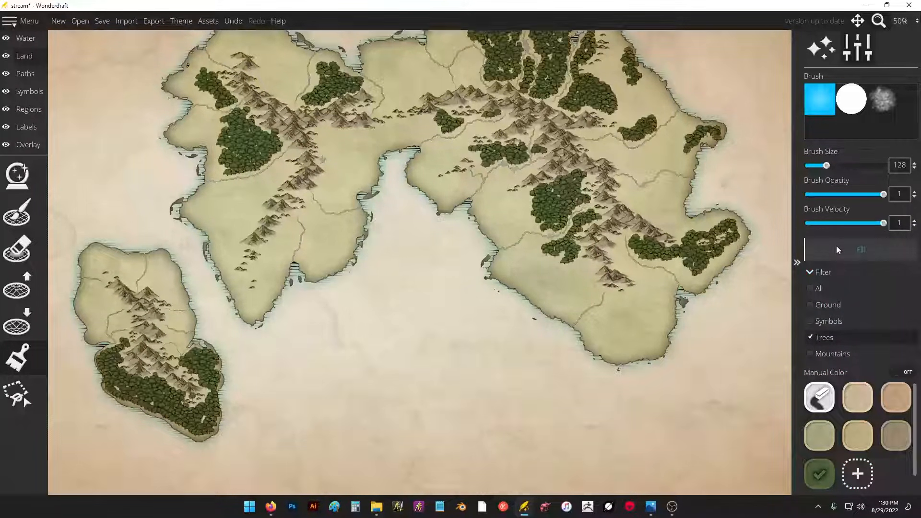
pyautogui.scroll(-2, 641, 254)
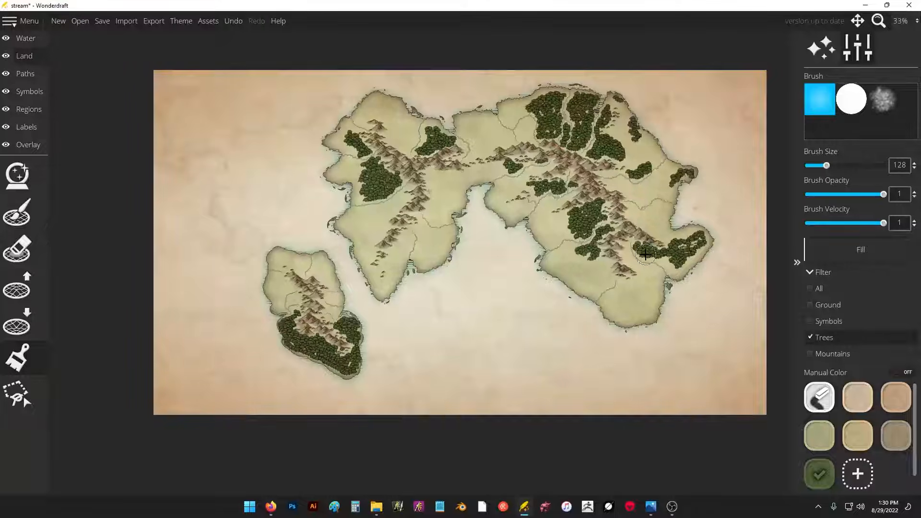
pyautogui.scroll(2, 646, 255)
pyautogui.moveTo(603, 181); pyautogui.dragTo(637, 273)
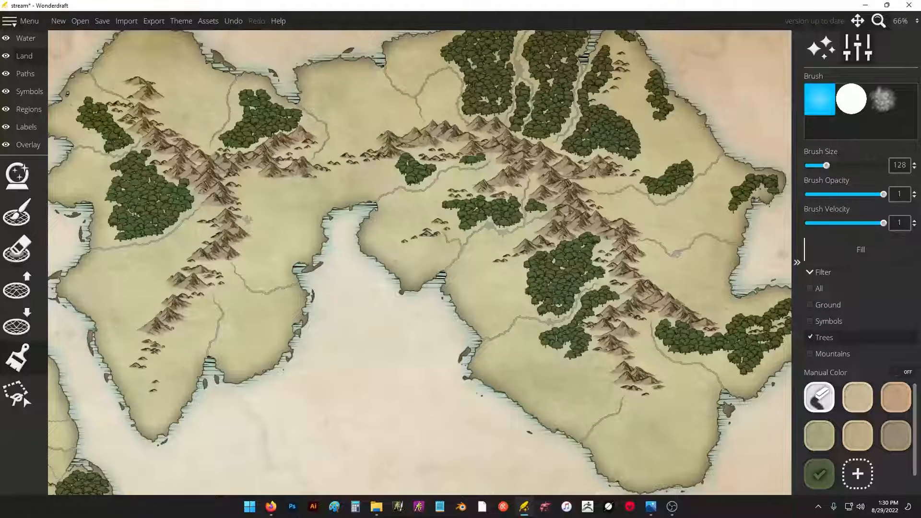
# - Switch the color filter from trees to ground and paint a grey-brown patch just west of the large southeastern forest
pyautogui.click(820, 337)
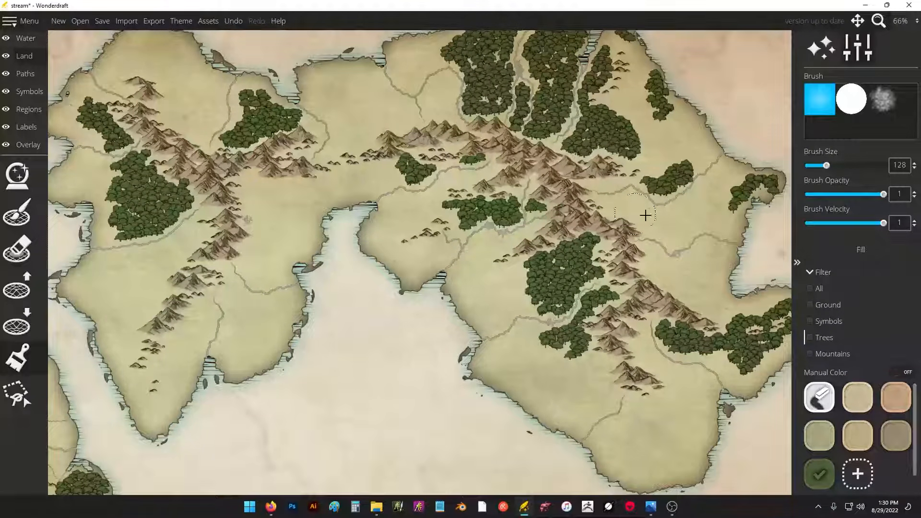
pyautogui.scroll(-4, 645, 215)
pyautogui.scroll(4, 614, 196)
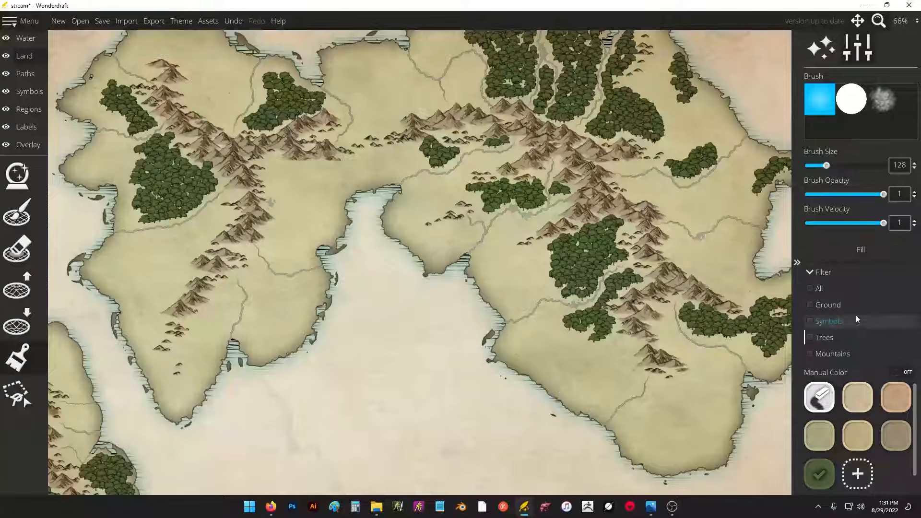
pyautogui.click(821, 306)
pyautogui.click(895, 432)
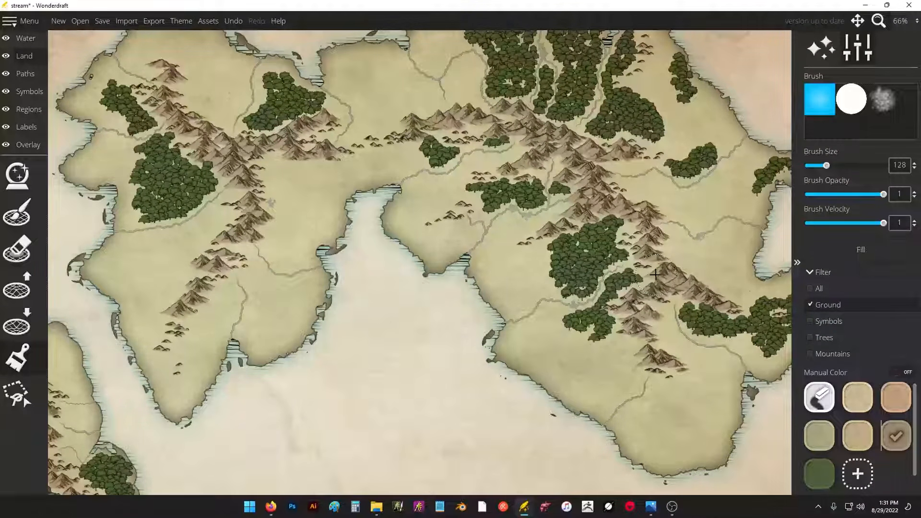
pyautogui.moveTo(554, 272); pyautogui.dragTo(566, 259)
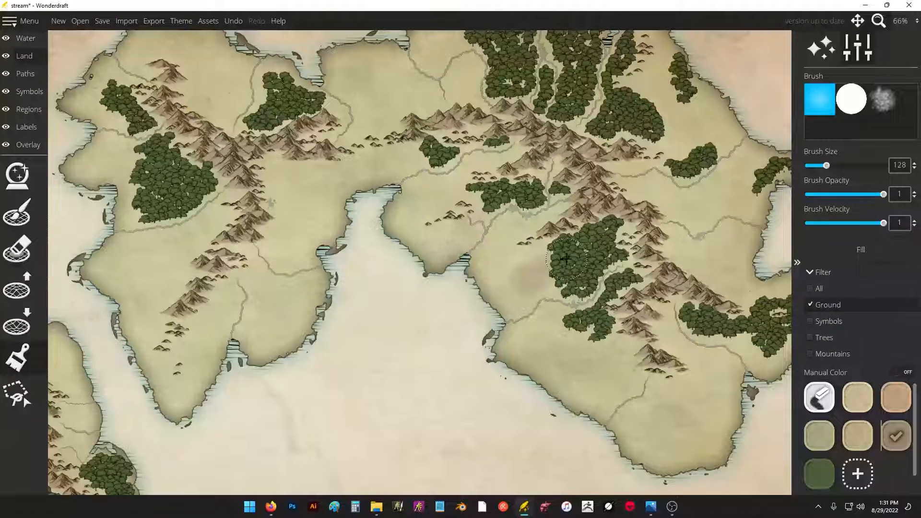
# - Try painting grey-brown over the eastern forests and ground with every filter enabled, and undo the stroke
pyautogui.hotkey('ctrl', 'z')
pyautogui.click(810, 289)
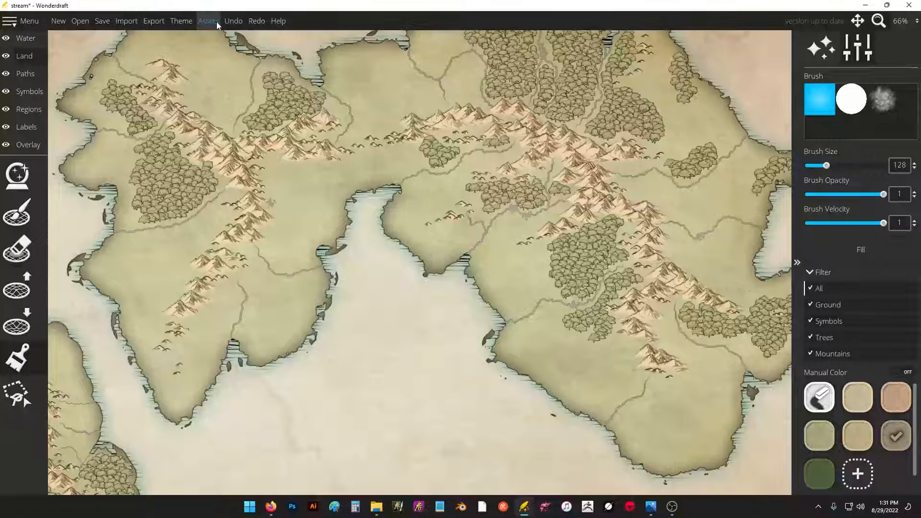
pyautogui.click(254, 20)
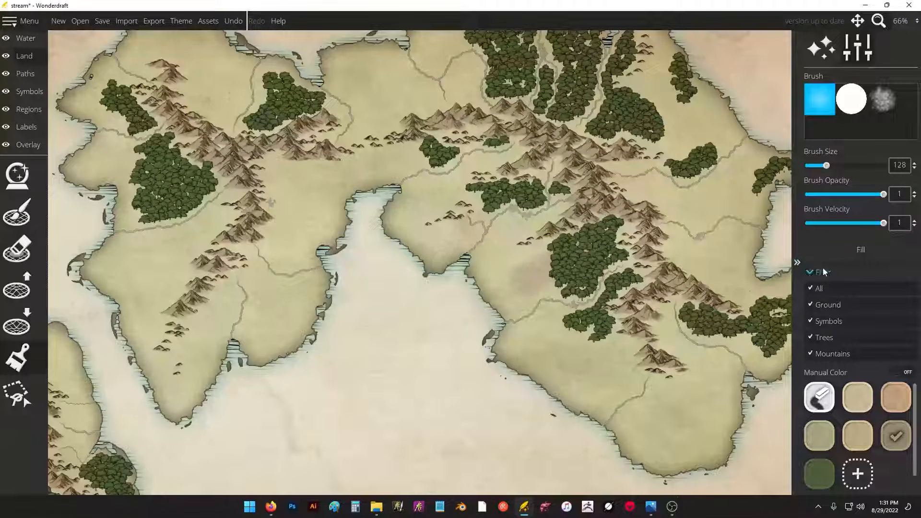
pyautogui.moveTo(575, 252)
pyautogui.mouseDown()
pyautogui.moveTo(524, 272)
pyautogui.moveTo(699, 177)
pyautogui.moveTo(576, 153)
pyautogui.moveTo(533, 127)
pyautogui.moveTo(553, 193)
pyautogui.moveTo(494, 191)
pyautogui.moveTo(699, 125)
pyautogui.mouseUp()
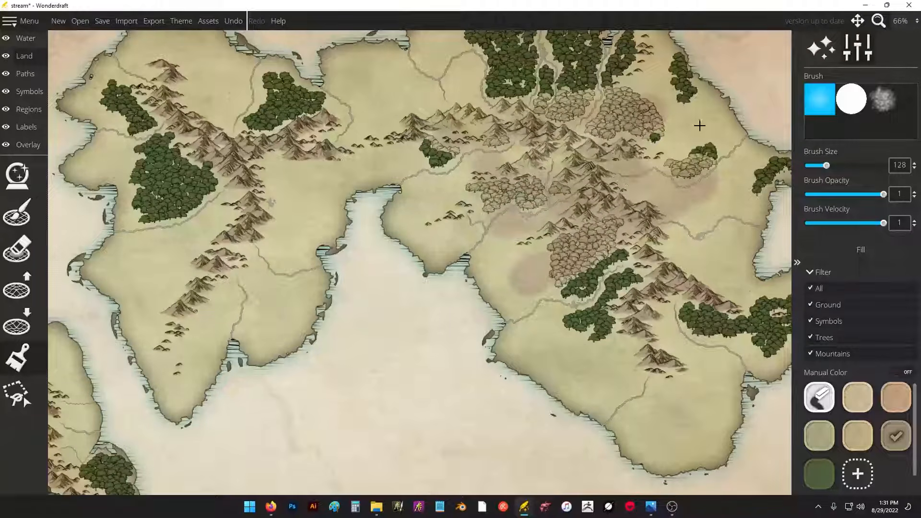
pyautogui.hotkey('ctrl', 'z')
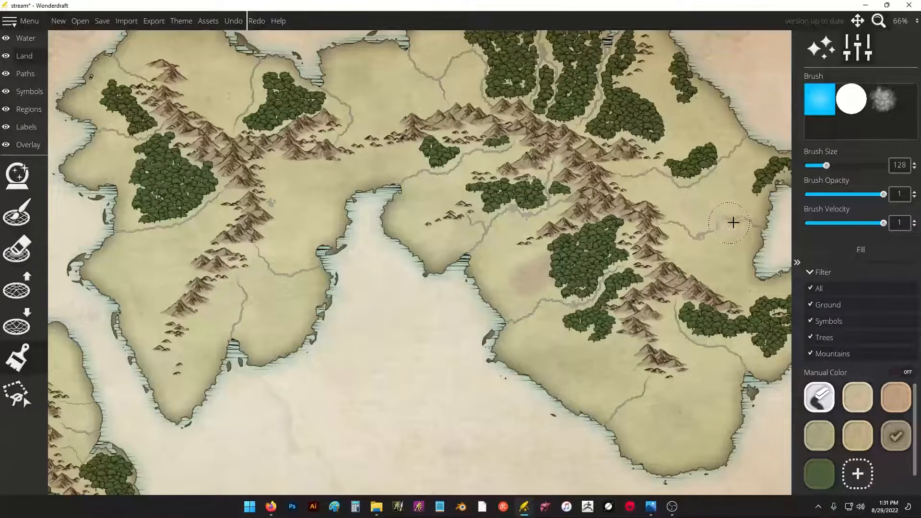
# - Limit the color filter to ground only and set up the textured cloud brush at 0.64 opacity
pyautogui.click(807, 321)
pyautogui.click(812, 337)
pyautogui.click(813, 350)
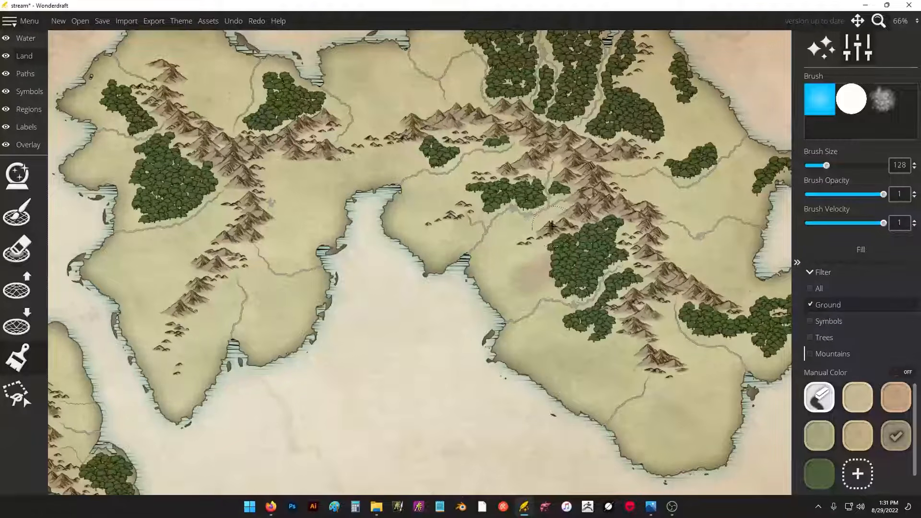
pyautogui.click(551, 226)
pyautogui.click(886, 97)
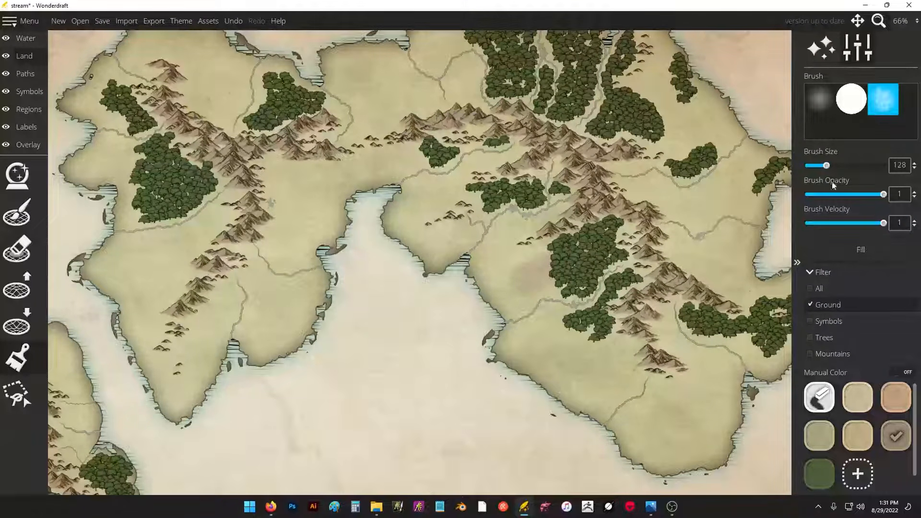
pyautogui.click(843, 193)
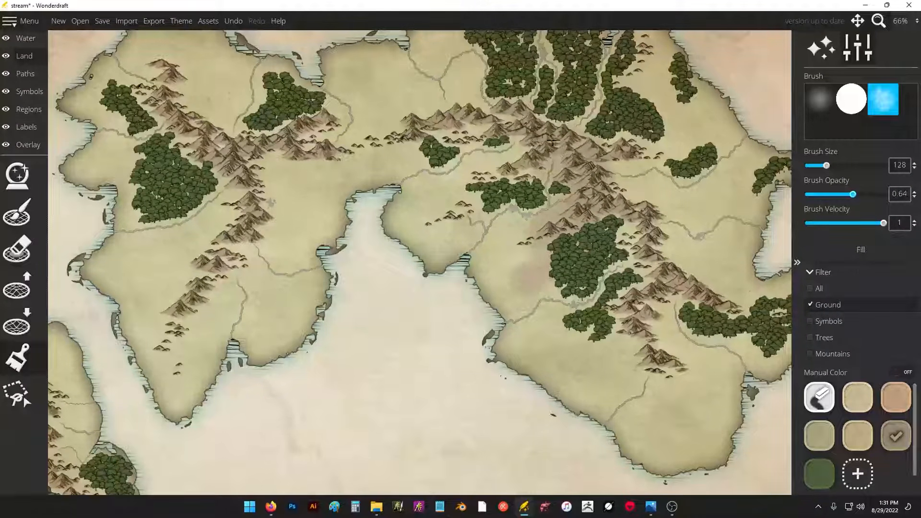
# - Paint the ground grey-brown along the continent's northern and eastern mountain ranges
pyautogui.moveTo(552, 142)
pyautogui.mouseDown()
pyautogui.moveTo(527, 107)
pyautogui.moveTo(458, 132)
pyautogui.moveTo(448, 122)
pyautogui.moveTo(409, 125)
pyautogui.moveTo(383, 140)
pyautogui.mouseUp()
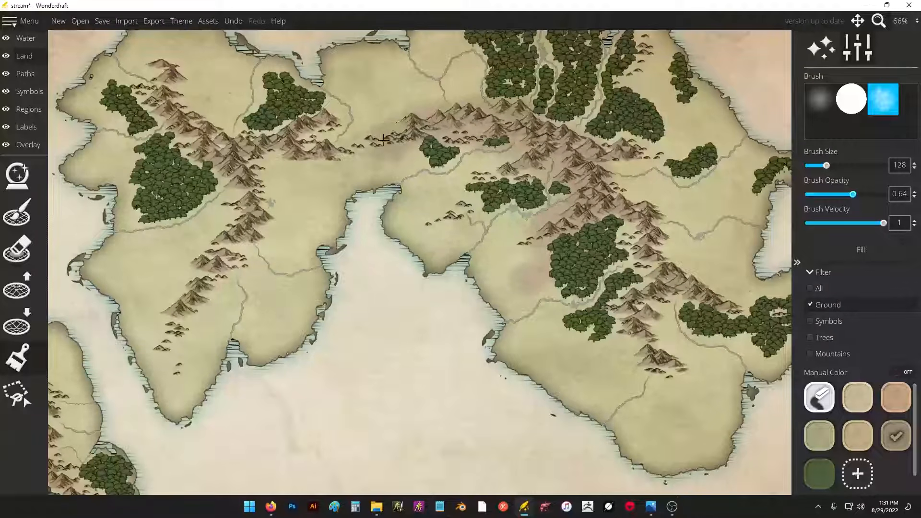
pyautogui.moveTo(623, 136)
pyautogui.mouseDown()
pyautogui.moveTo(598, 157)
pyautogui.moveTo(616, 241)
pyautogui.moveTo(645, 287)
pyautogui.moveTo(660, 294)
pyautogui.moveTo(672, 279)
pyautogui.moveTo(712, 303)
pyautogui.moveTo(656, 293)
pyautogui.moveTo(641, 340)
pyautogui.moveTo(671, 371)
pyautogui.mouseUp()
pyautogui.moveTo(576, 163); pyautogui.dragTo(605, 287)
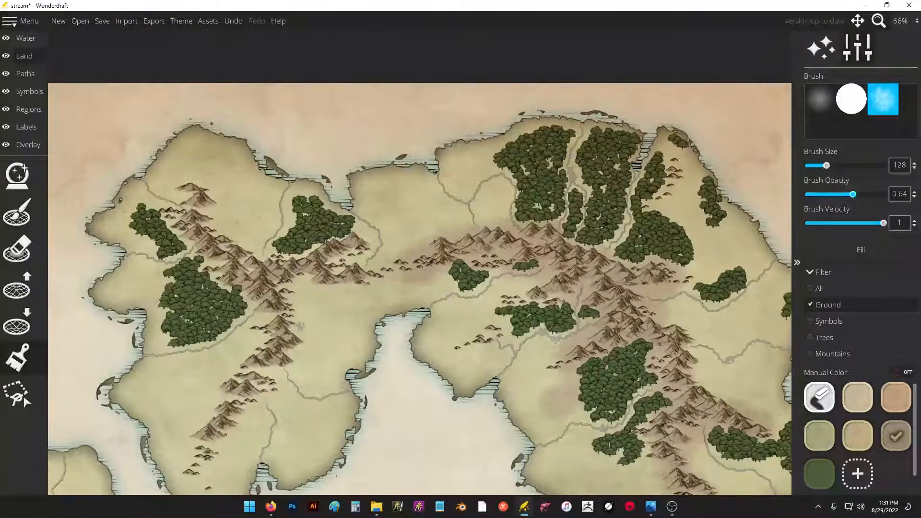
# - Paint the ground grey-brown along the western mountain range and around the island's mountains
pyautogui.moveTo(399, 269); pyautogui.dragTo(631, 206)
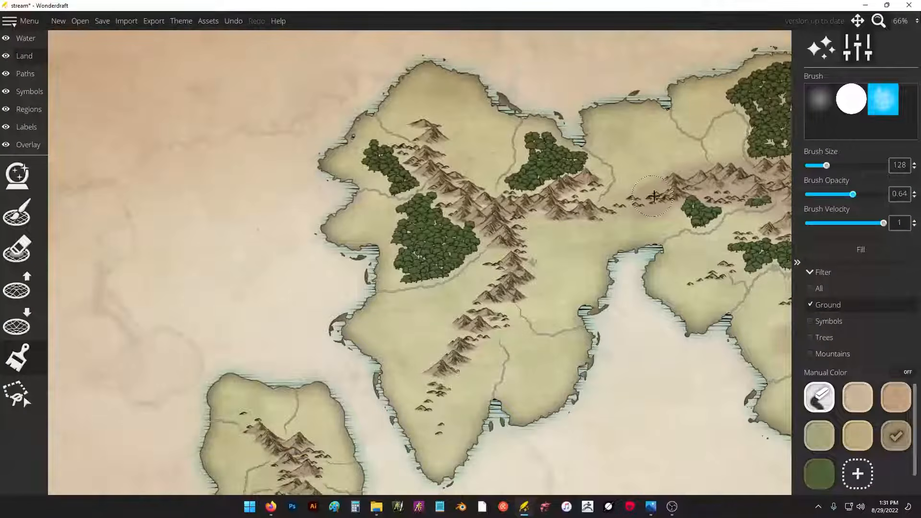
pyautogui.moveTo(539, 205)
pyautogui.mouseDown()
pyautogui.moveTo(525, 211)
pyautogui.moveTo(446, 192)
pyautogui.moveTo(403, 134)
pyautogui.moveTo(422, 130)
pyautogui.mouseUp()
pyautogui.moveTo(490, 225)
pyautogui.mouseDown()
pyautogui.moveTo(501, 311)
pyautogui.moveTo(432, 408)
pyautogui.moveTo(525, 283)
pyautogui.moveTo(509, 243)
pyautogui.moveTo(544, 214)
pyautogui.mouseUp()
pyautogui.moveTo(258, 449)
pyautogui.mouseDown()
pyautogui.moveTo(428, 230)
pyautogui.moveTo(463, 269)
pyautogui.moveTo(480, 314)
pyautogui.moveTo(520, 345)
pyautogui.mouseUp()
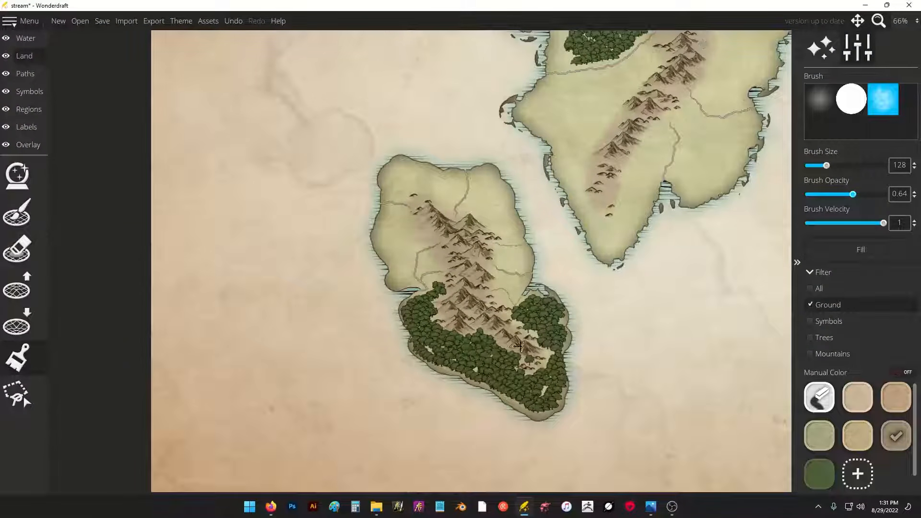
pyautogui.moveTo(702, 156); pyautogui.dragTo(282, 347)
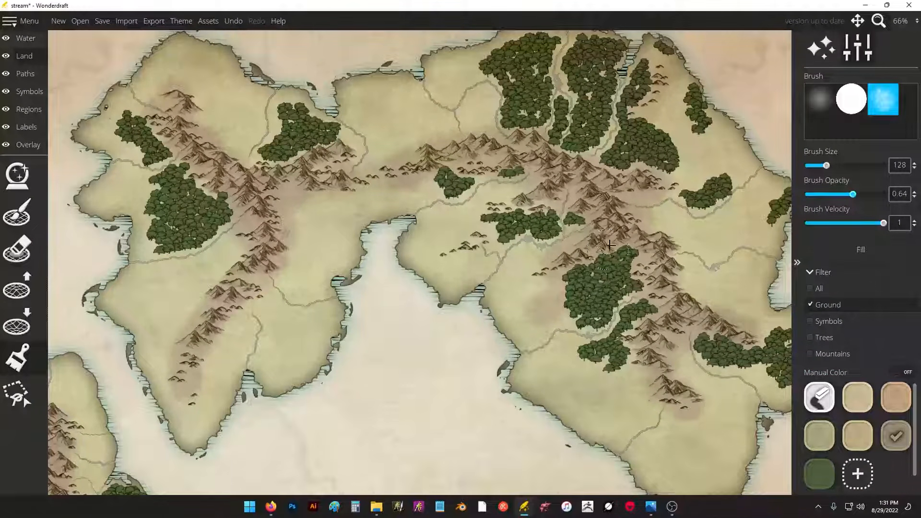
# - Paint the ground west of the large southeastern forest with the yellow preset, undoing the first stroke and lowering the brush opacity to 0.33
pyautogui.click(860, 435)
pyautogui.moveTo(537, 283)
pyautogui.mouseDown()
pyautogui.moveTo(548, 278)
pyautogui.moveTo(552, 305)
pyautogui.mouseUp()
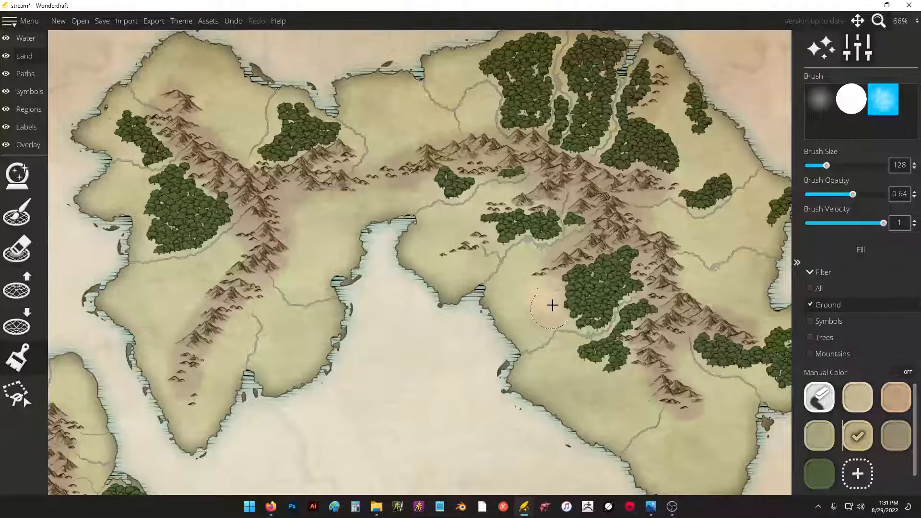
pyautogui.hotkey('ctrl', 'z')
pyautogui.click(827, 194)
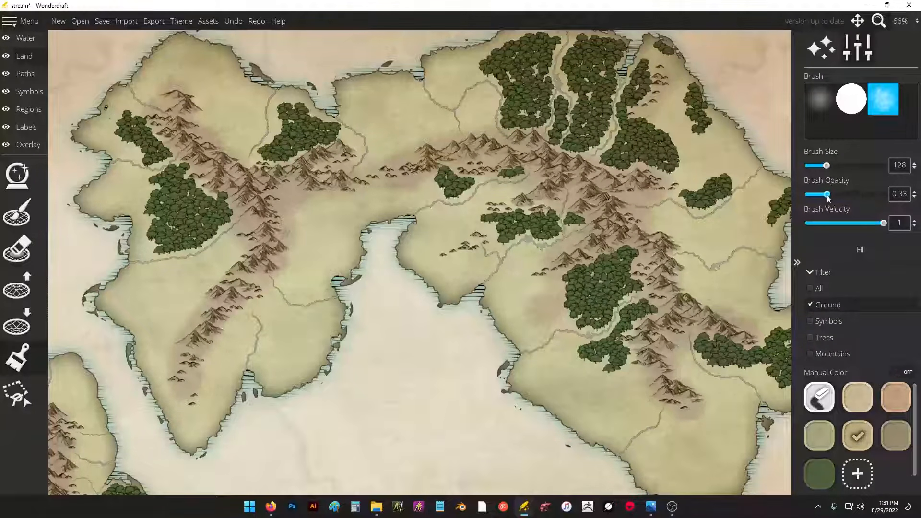
pyautogui.moveTo(828, 197); pyautogui.dragTo(828, 197)
pyautogui.moveTo(533, 312)
pyautogui.mouseDown()
pyautogui.moveTo(550, 299)
pyautogui.moveTo(533, 299)
pyautogui.moveTo(528, 262)
pyautogui.moveTo(554, 252)
pyautogui.moveTo(561, 219)
pyautogui.moveTo(525, 282)
pyautogui.mouseUp()
pyautogui.moveTo(559, 316); pyautogui.dragTo(572, 341)
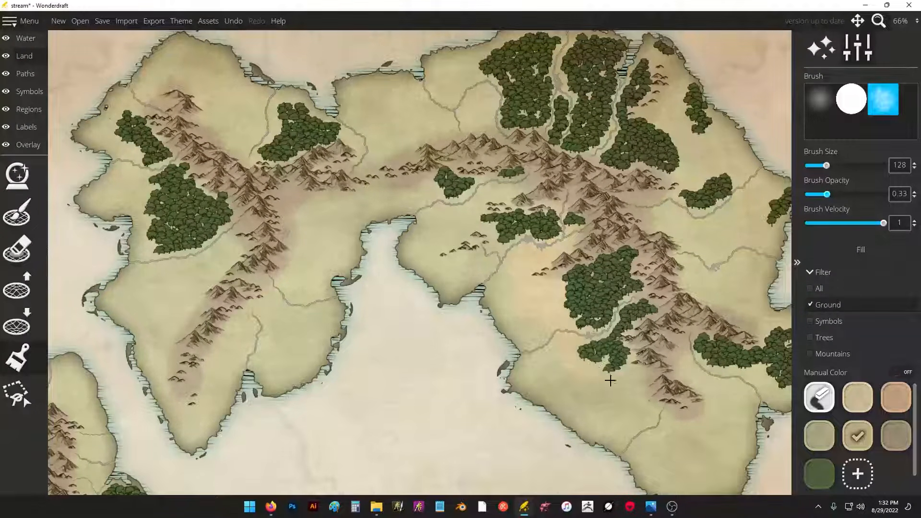
# - Paint the ground with the yellow preset across the continent's southeastern peninsula and along the eastern side of the mountain range
pyautogui.moveTo(636, 415); pyautogui.dragTo(695, 432)
pyautogui.moveTo(721, 390)
pyautogui.mouseDown()
pyautogui.moveTo(713, 355)
pyautogui.moveTo(686, 355)
pyautogui.moveTo(703, 371)
pyautogui.mouseUp()
pyautogui.moveTo(699, 274)
pyautogui.mouseDown()
pyautogui.moveTo(758, 307)
pyautogui.moveTo(772, 332)
pyautogui.mouseUp()
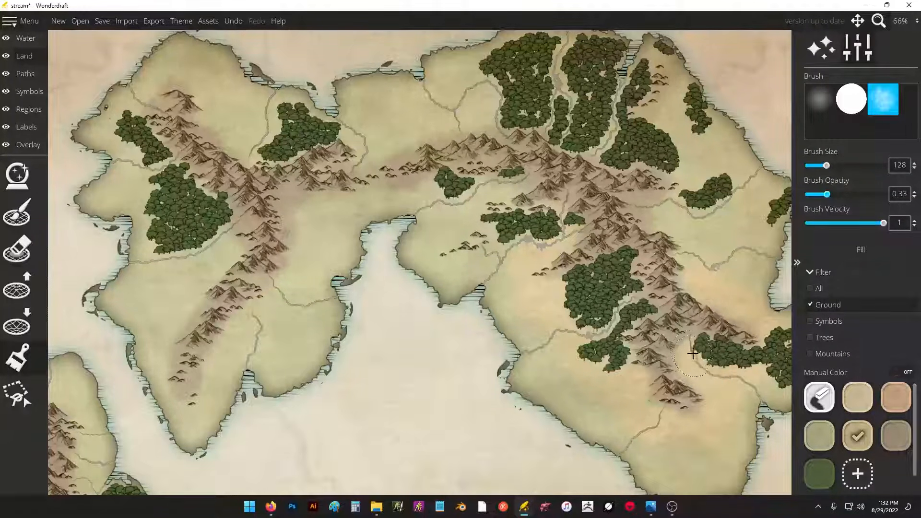
pyautogui.moveTo(693, 353); pyautogui.dragTo(697, 371)
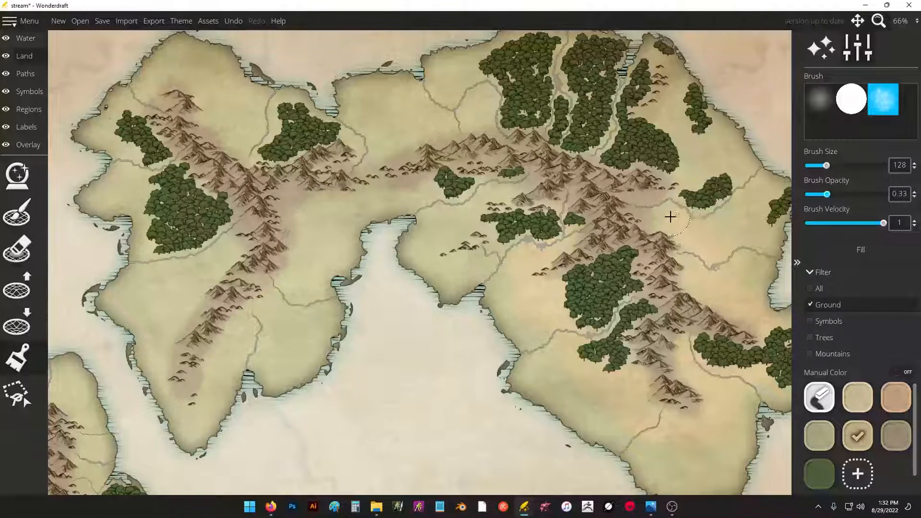
pyautogui.moveTo(670, 217)
pyautogui.mouseDown()
pyautogui.moveTo(653, 214)
pyautogui.moveTo(689, 180)
pyautogui.mouseUp()
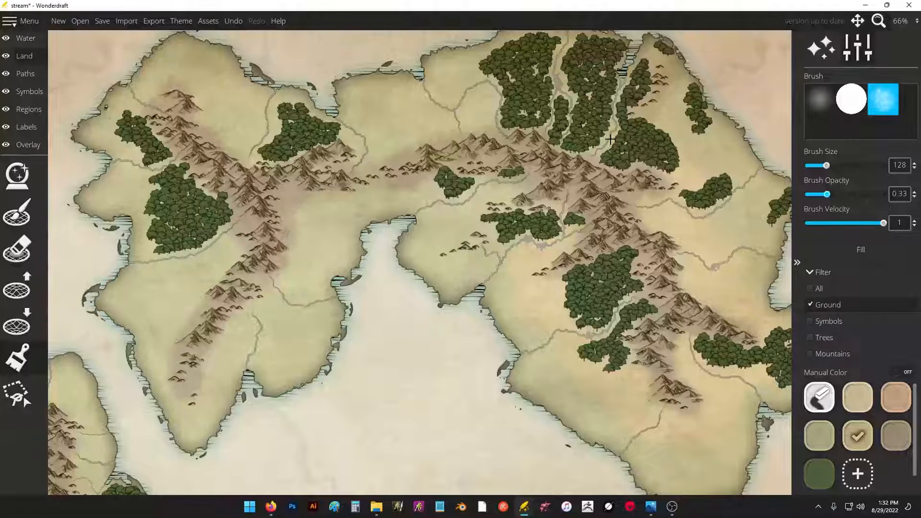
# - Paint the ground yellow across the continent's northern lands and around the western mountain range down to the southwestern peninsula
pyautogui.scroll(-2, 539, 145)
pyautogui.scroll(2, 538, 145)
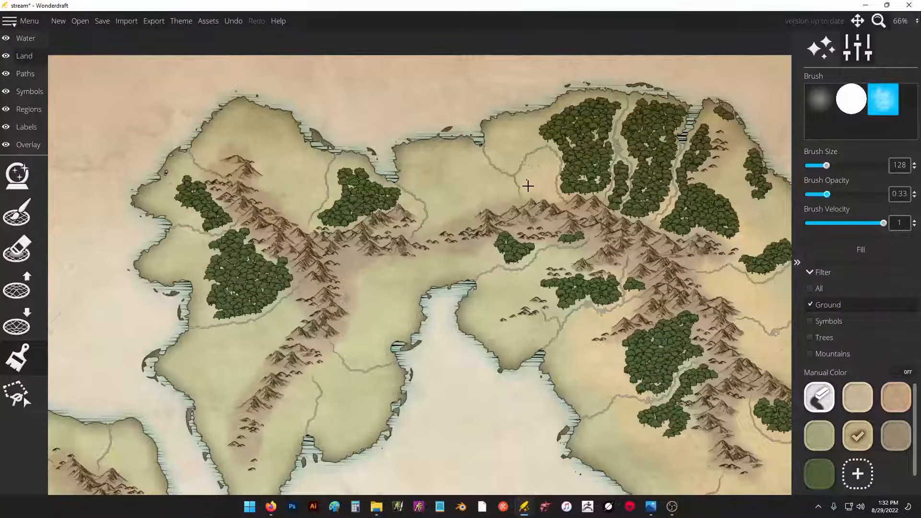
pyautogui.moveTo(527, 186)
pyautogui.mouseDown()
pyautogui.moveTo(496, 198)
pyautogui.moveTo(489, 188)
pyautogui.moveTo(468, 196)
pyautogui.moveTo(426, 228)
pyautogui.moveTo(431, 210)
pyautogui.moveTo(399, 190)
pyautogui.moveTo(326, 213)
pyautogui.moveTo(287, 203)
pyautogui.moveTo(263, 141)
pyautogui.moveTo(223, 141)
pyautogui.moveTo(256, 150)
pyautogui.moveTo(258, 174)
pyautogui.mouseUp()
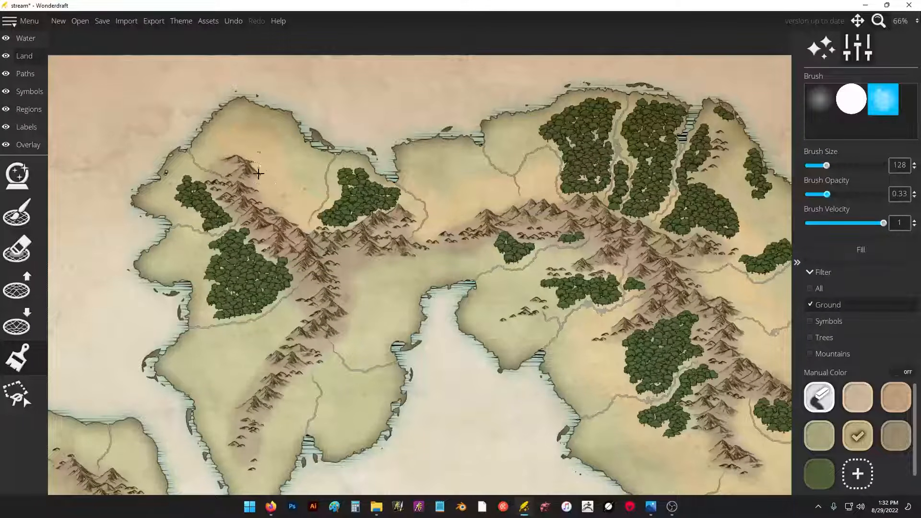
pyautogui.moveTo(232, 204); pyautogui.dragTo(376, 162)
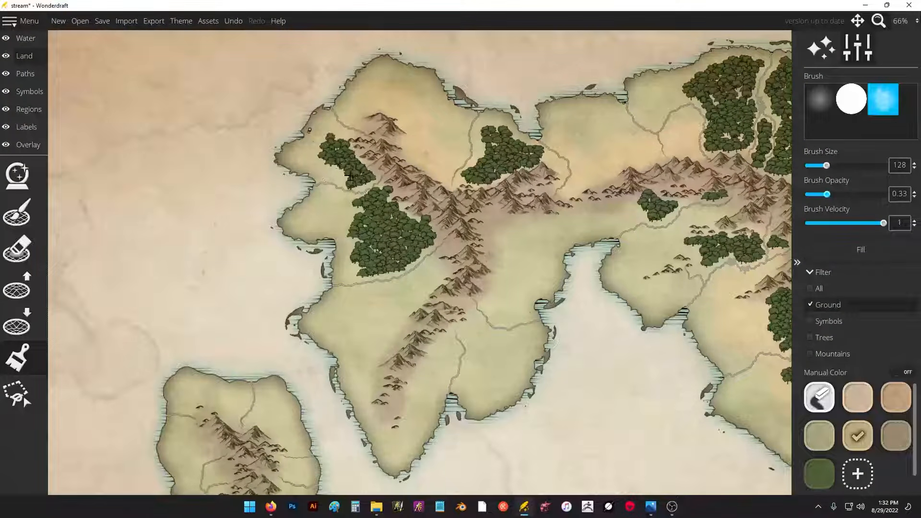
pyautogui.moveTo(413, 237)
pyautogui.mouseDown()
pyautogui.moveTo(427, 278)
pyautogui.moveTo(400, 298)
pyautogui.moveTo(363, 358)
pyautogui.moveTo(358, 393)
pyautogui.moveTo(376, 434)
pyautogui.moveTo(413, 434)
pyautogui.moveTo(406, 420)
pyautogui.moveTo(422, 381)
pyautogui.moveTo(506, 283)
pyautogui.moveTo(511, 259)
pyautogui.moveTo(499, 227)
pyautogui.moveTo(540, 231)
pyautogui.moveTo(601, 209)
pyautogui.moveTo(631, 218)
pyautogui.mouseUp()
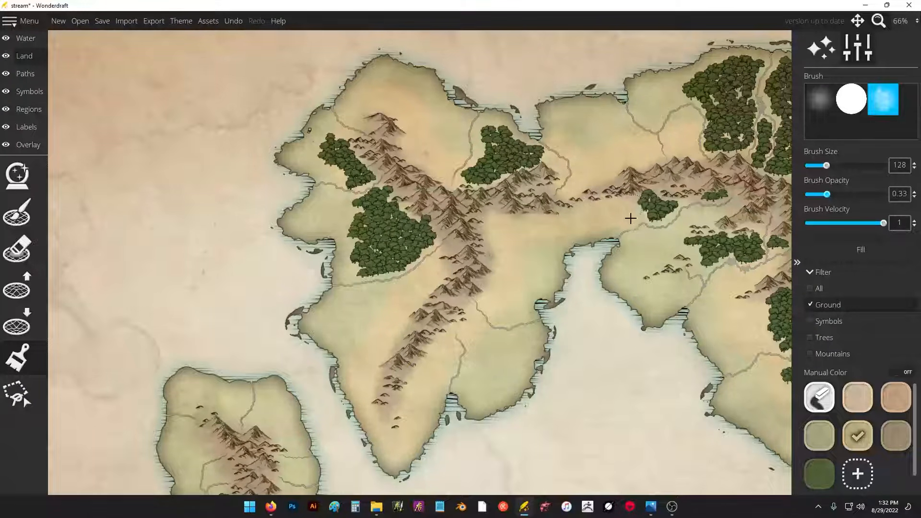
# - Fill in the remaining yellow ground patches on the continent's eastern and southwestern lands, and paint the island's ground yellow
pyautogui.moveTo(702, 313)
pyautogui.mouseDown()
pyautogui.moveTo(464, 197)
pyautogui.moveTo(497, 240)
pyautogui.mouseUp()
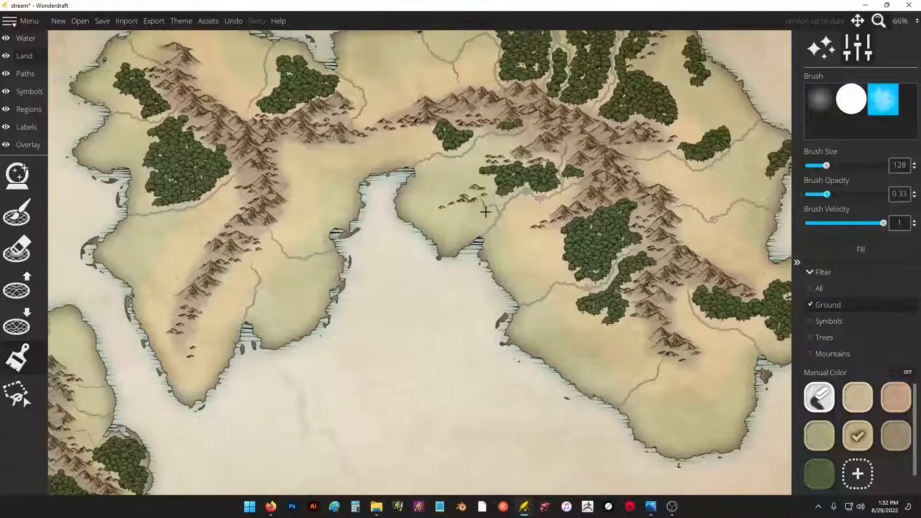
pyautogui.moveTo(753, 150); pyautogui.dragTo(578, 189)
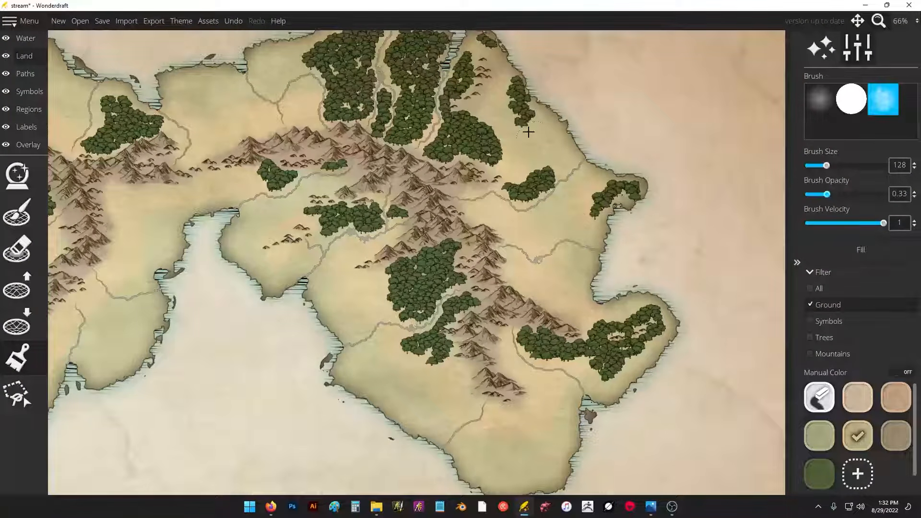
pyautogui.moveTo(526, 206); pyautogui.dragTo(536, 50)
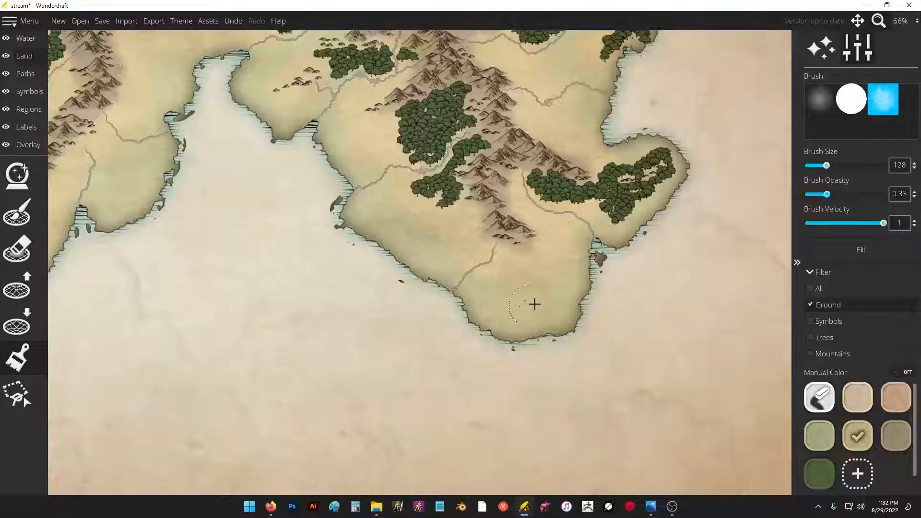
pyautogui.moveTo(219, 133); pyautogui.dragTo(497, 214)
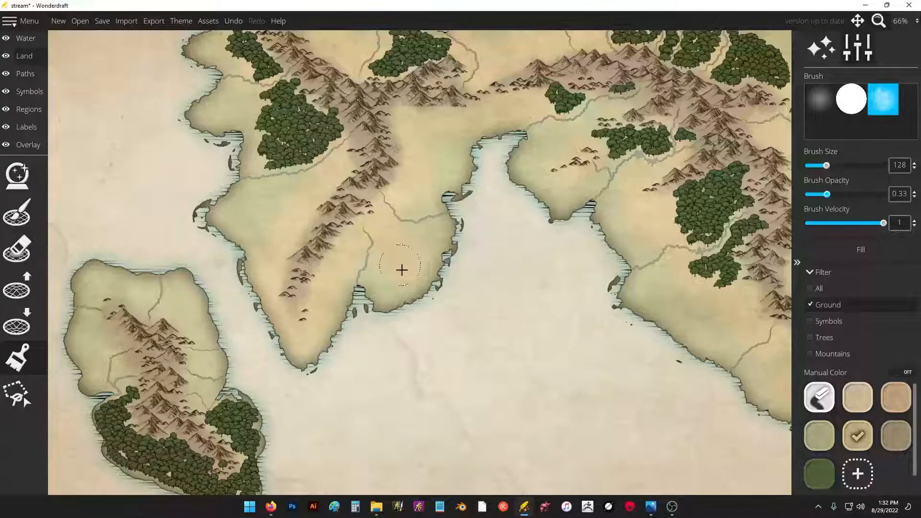
pyautogui.moveTo(561, 160); pyautogui.dragTo(590, 272)
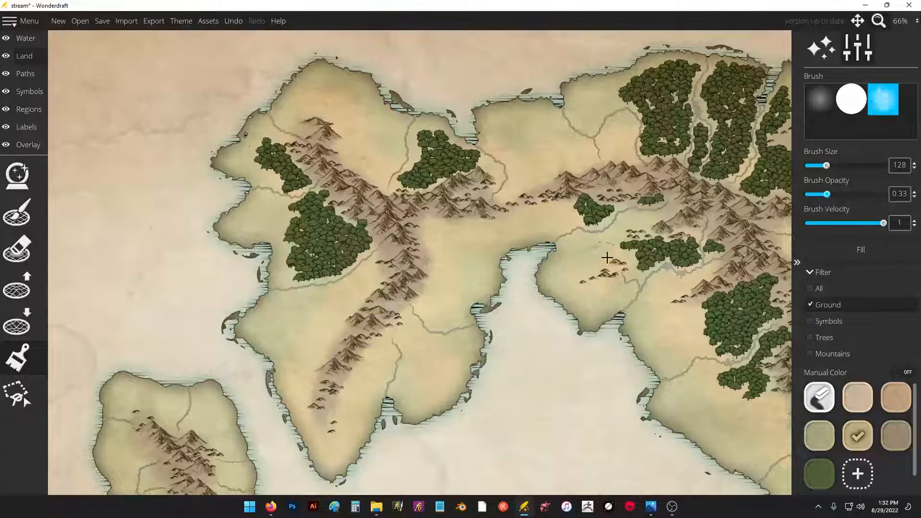
pyautogui.moveTo(202, 430); pyautogui.dragTo(442, 207)
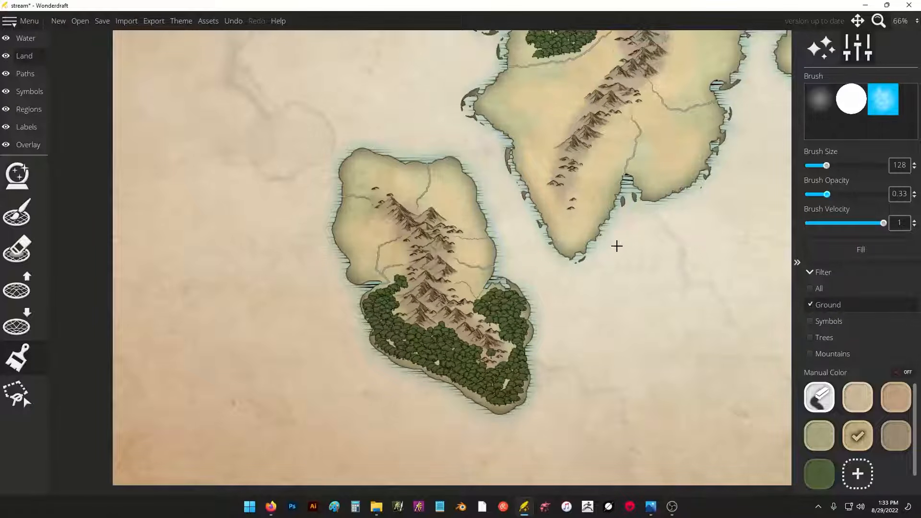
pyautogui.moveTo(672, 235); pyautogui.dragTo(432, 366)
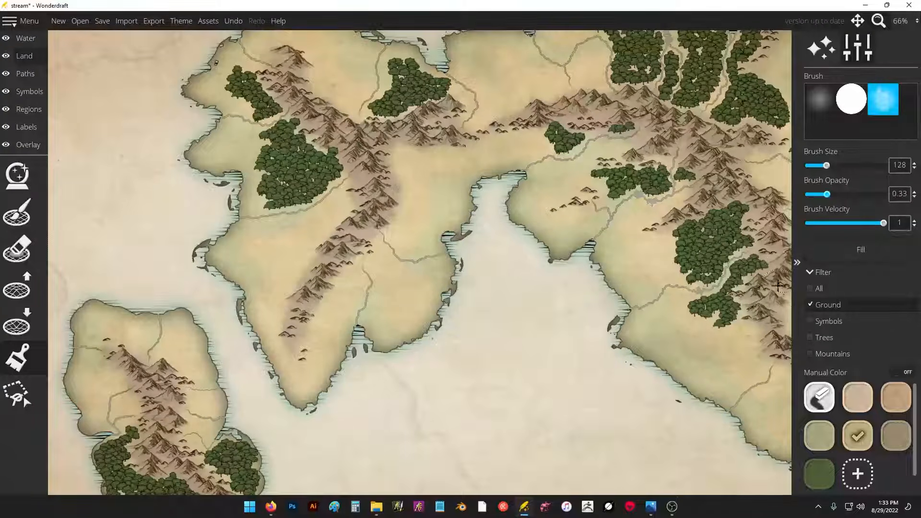
# - Touch up the continent's ground with the light green preset at 0.18 brush opacity, working toward the eastern coast
pyautogui.click(819, 436)
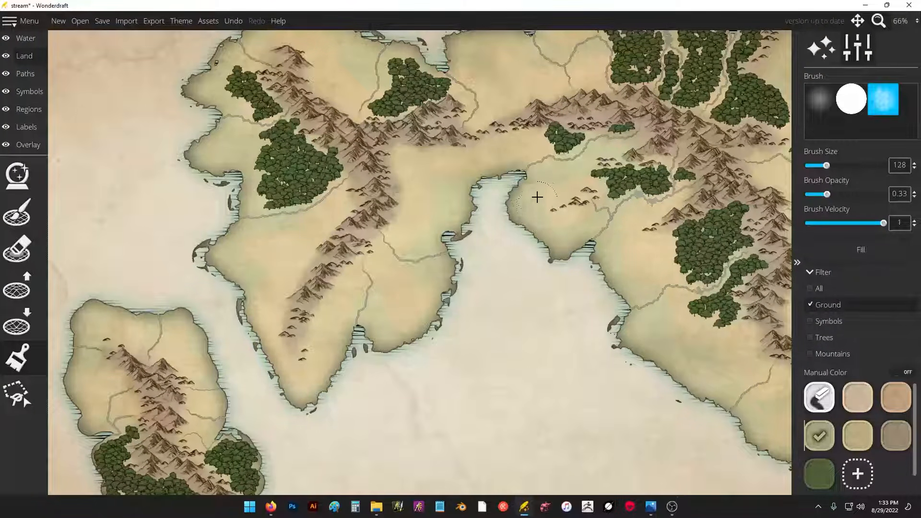
pyautogui.moveTo(827, 194); pyautogui.dragTo(818, 195)
pyautogui.moveTo(751, 285); pyautogui.dragTo(499, 320)
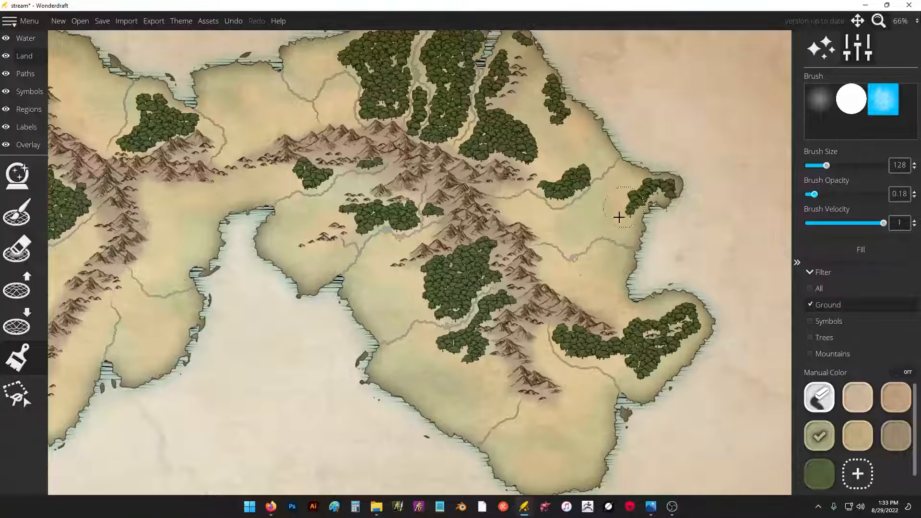
# - Brush light green over the ground of the continent's plains, lower the brush opacity to 0.1, and undo the last stroke
pyautogui.moveTo(564, 140); pyautogui.dragTo(697, 260)
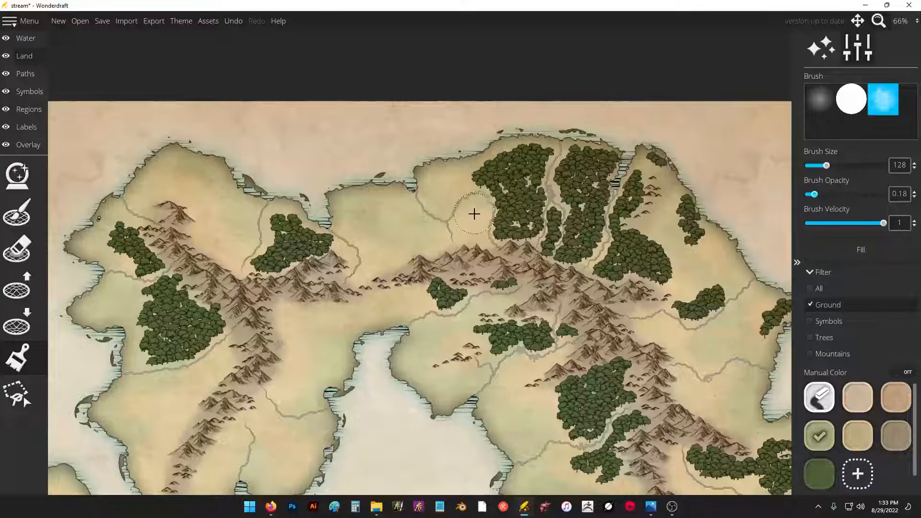
pyautogui.moveTo(344, 214); pyautogui.dragTo(566, 202)
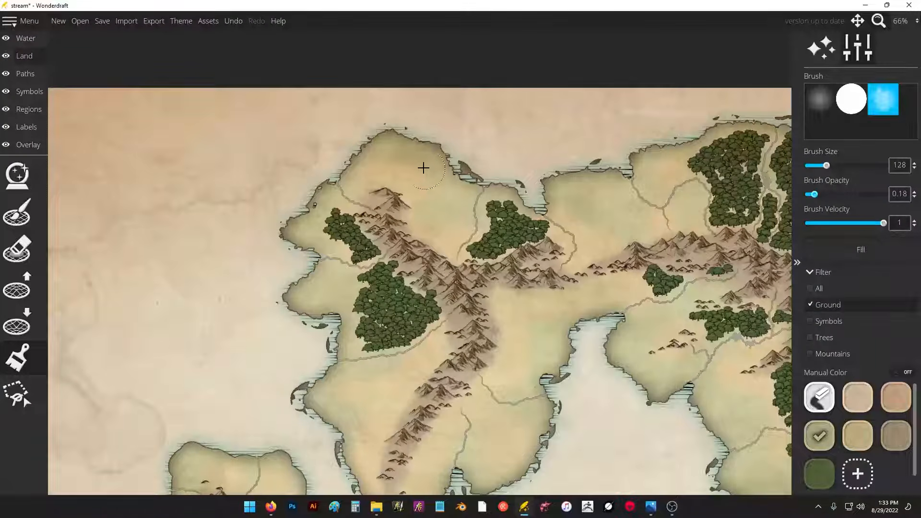
pyautogui.moveTo(441, 333); pyautogui.dragTo(532, 127)
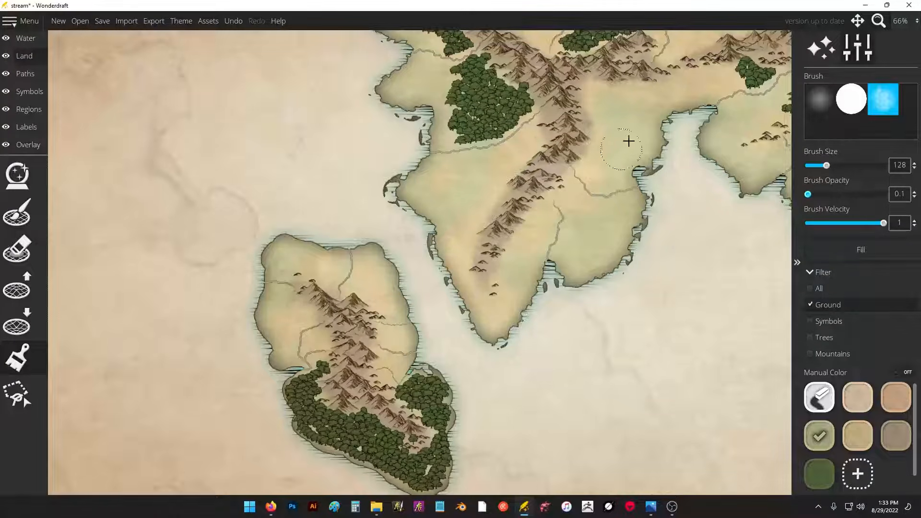
pyautogui.hotkey('ctrl', 'z')
pyautogui.moveTo(676, 178); pyautogui.dragTo(586, 221)
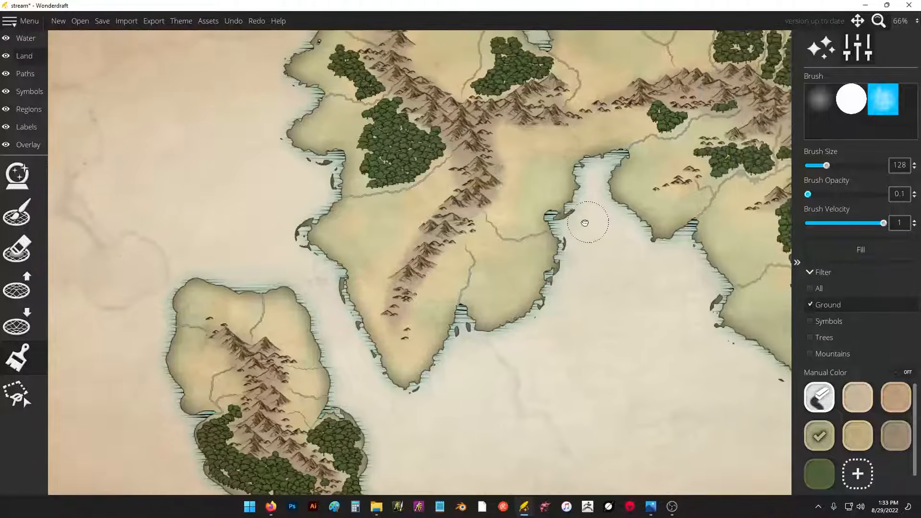
# - Brush grey-brown onto the ground around the mountain ranges on the continent and the southwestern island at 0.1 opacity
pyautogui.click(893, 435)
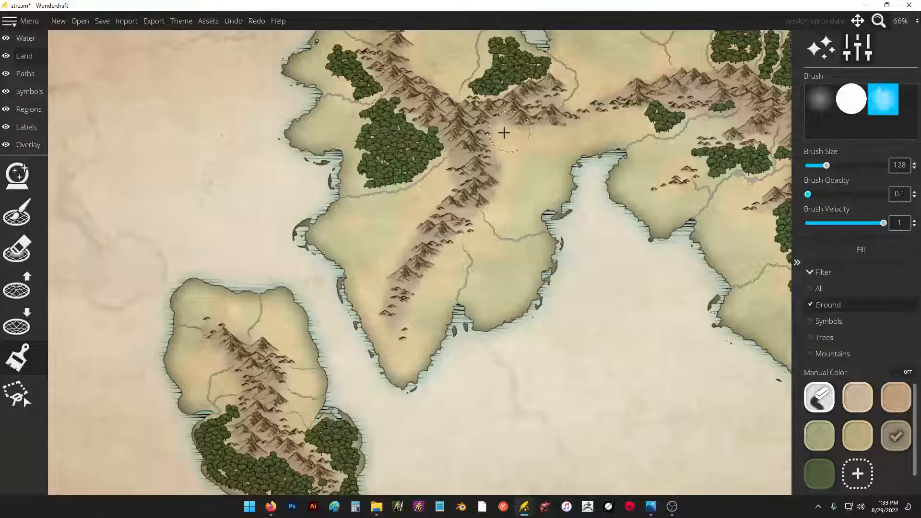
pyautogui.moveTo(504, 133)
pyautogui.mouseDown()
pyautogui.moveTo(490, 133)
pyautogui.moveTo(532, 115)
pyautogui.moveTo(537, 96)
pyautogui.mouseUp()
pyautogui.moveTo(491, 184)
pyautogui.mouseDown()
pyautogui.moveTo(499, 133)
pyautogui.moveTo(529, 105)
pyautogui.moveTo(542, 118)
pyautogui.moveTo(492, 154)
pyautogui.moveTo(543, 148)
pyautogui.moveTo(666, 105)
pyautogui.moveTo(617, 106)
pyautogui.moveTo(690, 100)
pyautogui.mouseUp()
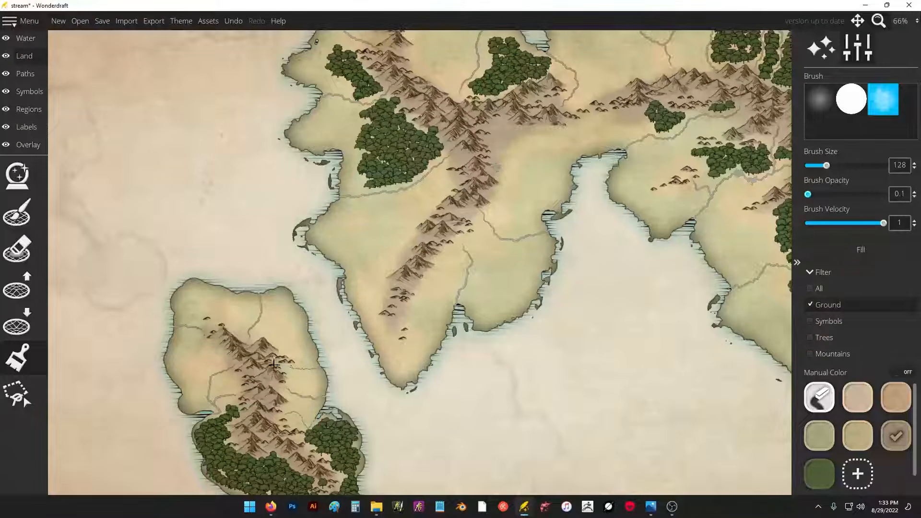
pyautogui.moveTo(274, 364)
pyautogui.mouseDown()
pyautogui.moveTo(277, 345)
pyautogui.moveTo(266, 363)
pyautogui.moveTo(280, 413)
pyautogui.moveTo(257, 378)
pyautogui.moveTo(243, 382)
pyautogui.moveTo(238, 351)
pyautogui.moveTo(213, 337)
pyautogui.moveTo(268, 328)
pyautogui.mouseUp()
pyautogui.moveTo(422, 272)
pyautogui.mouseDown()
pyautogui.moveTo(406, 312)
pyautogui.moveTo(396, 298)
pyautogui.moveTo(432, 238)
pyautogui.moveTo(448, 179)
pyautogui.mouseUp()
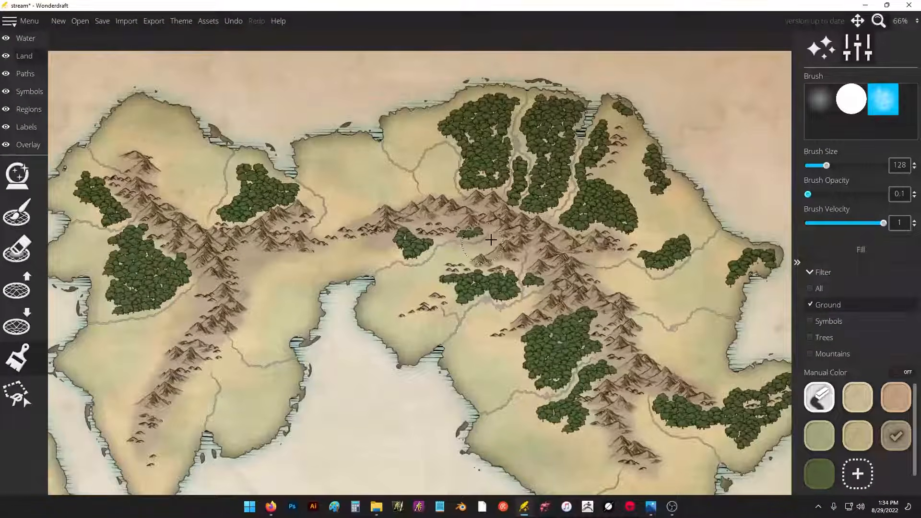
pyautogui.moveTo(627, 393)
pyautogui.mouseDown()
pyautogui.moveTo(635, 432)
pyautogui.moveTo(645, 347)
pyautogui.moveTo(663, 356)
pyautogui.moveTo(647, 368)
pyautogui.moveTo(687, 391)
pyautogui.mouseUp()
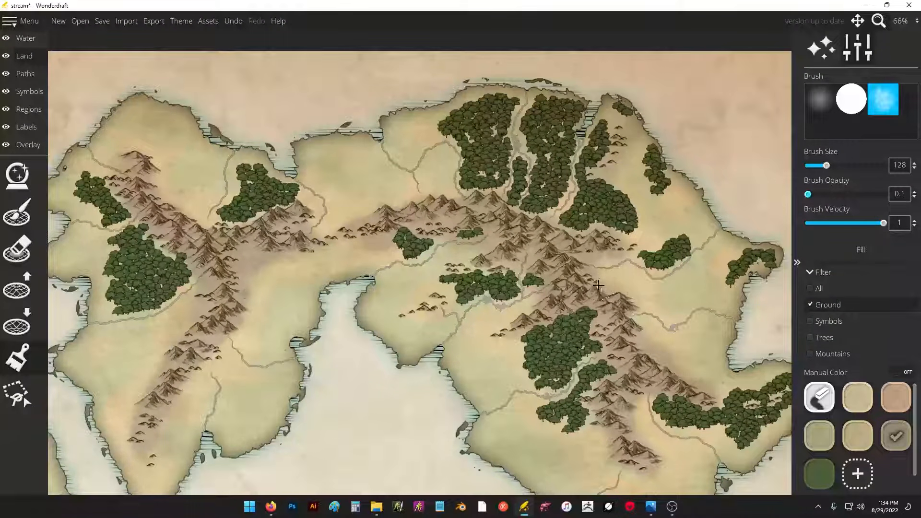
# - Paint yellow-tan patches on the continent's ground with brush size 44 and opacity 0.3
pyautogui.click(858, 435)
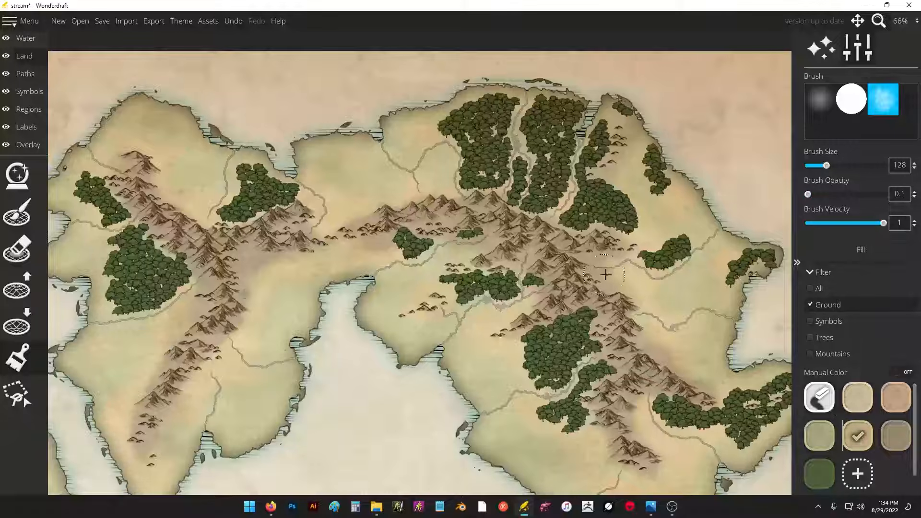
pyautogui.moveTo(826, 166); pyautogui.dragTo(815, 167)
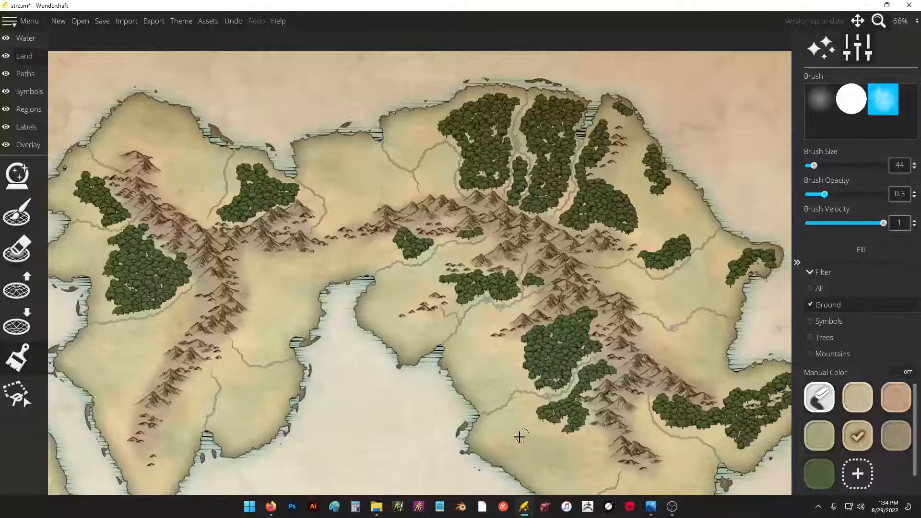
pyautogui.moveTo(604, 401); pyautogui.dragTo(589, 256)
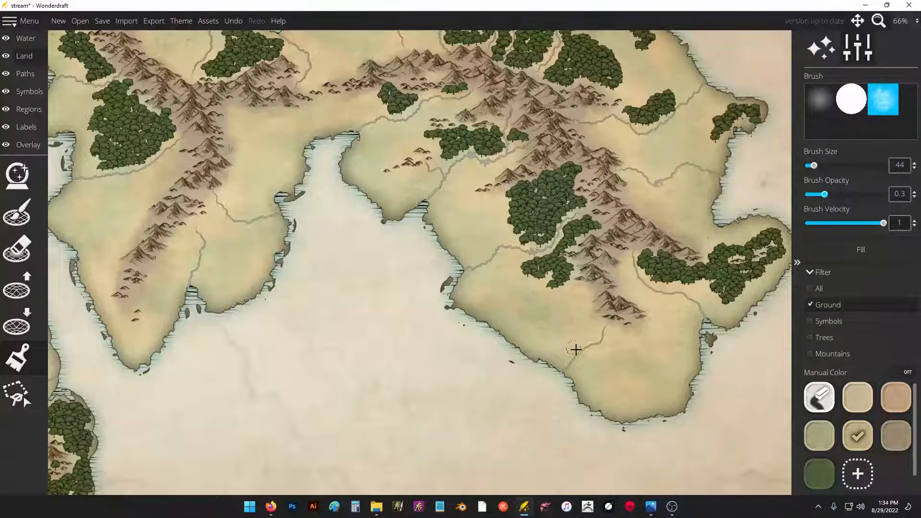
# - Add small light green touches to the continent's ground and check the colouring across the whole map
pyautogui.click(819, 435)
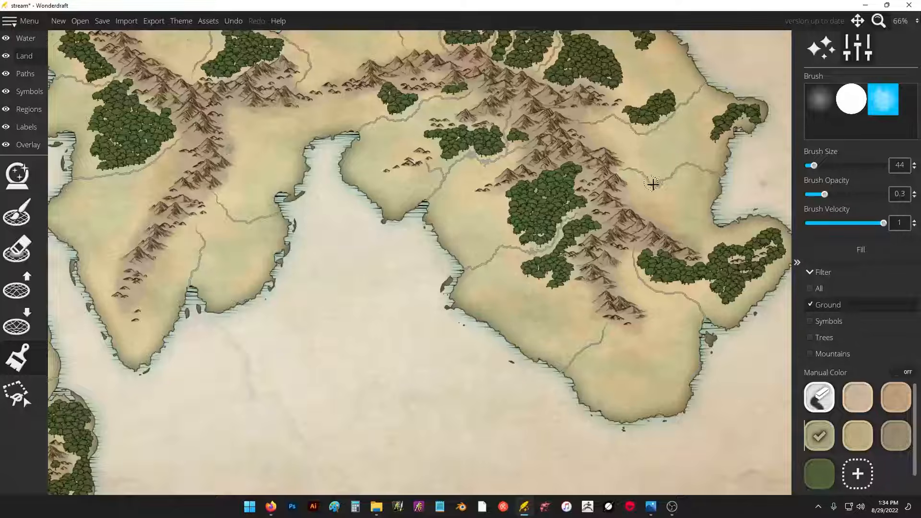
pyautogui.moveTo(446, 165); pyautogui.dragTo(554, 275)
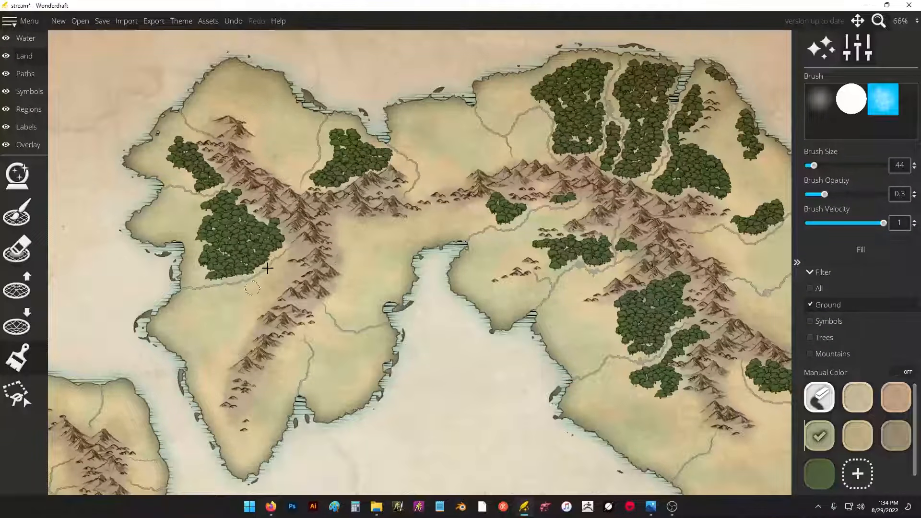
pyautogui.scroll(-4, 619, 255)
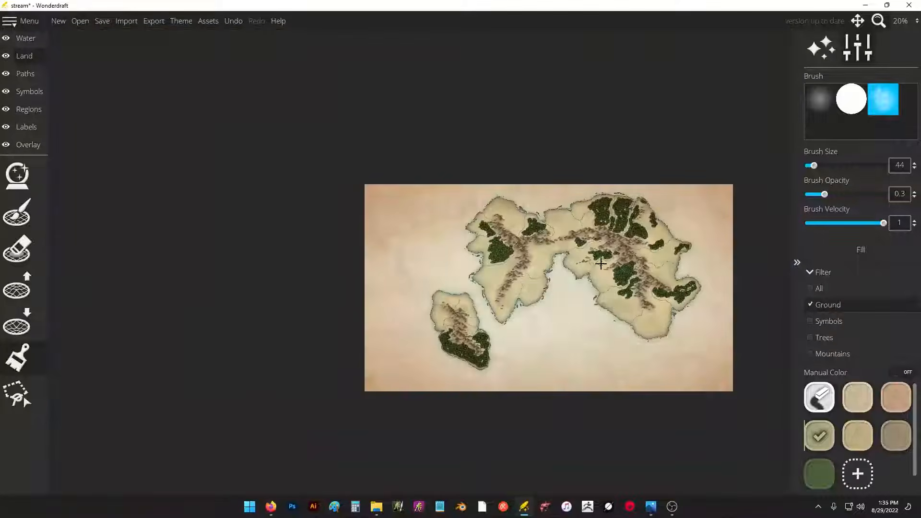
pyautogui.scroll(1, 600, 291)
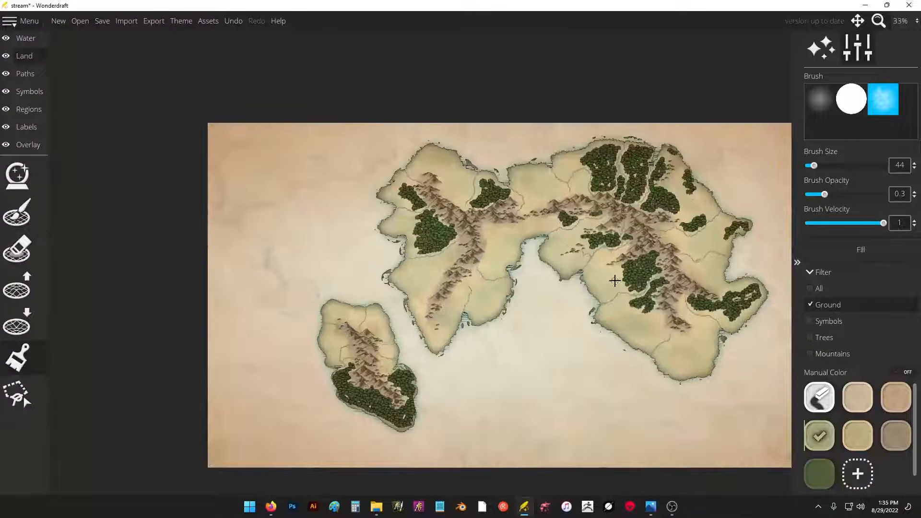
pyautogui.moveTo(538, 292); pyautogui.dragTo(426, 247)
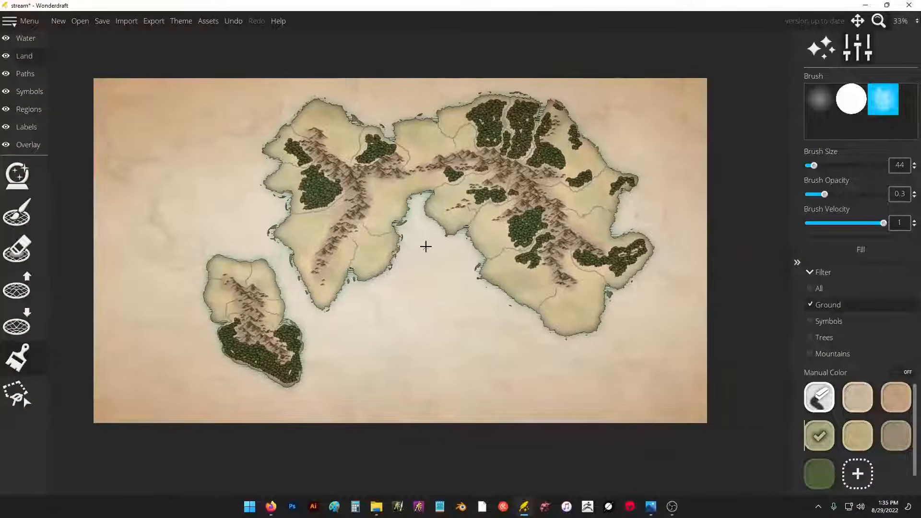
# - Shade the land edges around the central bay in dark green with brush size 102 and opacity 0.1
pyautogui.click(817, 474)
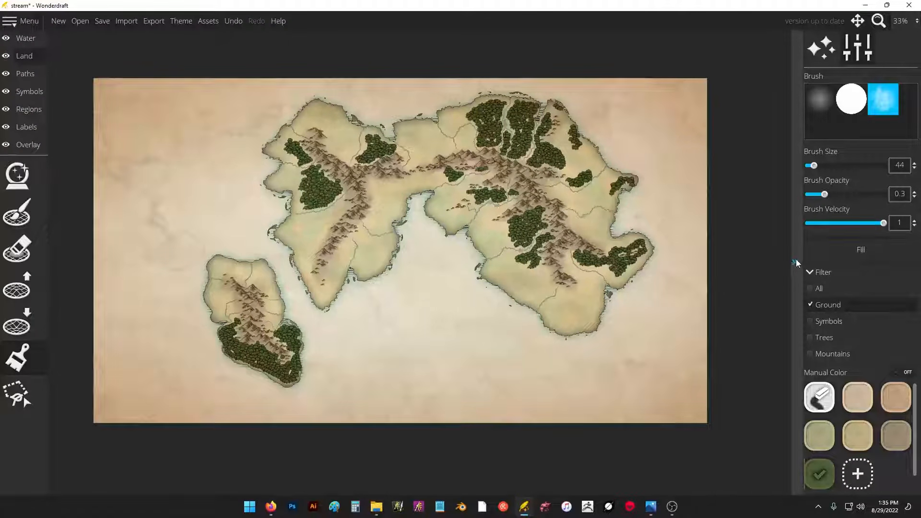
pyautogui.scroll(1, 690, 231)
pyautogui.scroll(1, 470, 220)
pyautogui.moveTo(461, 220); pyautogui.dragTo(606, 223)
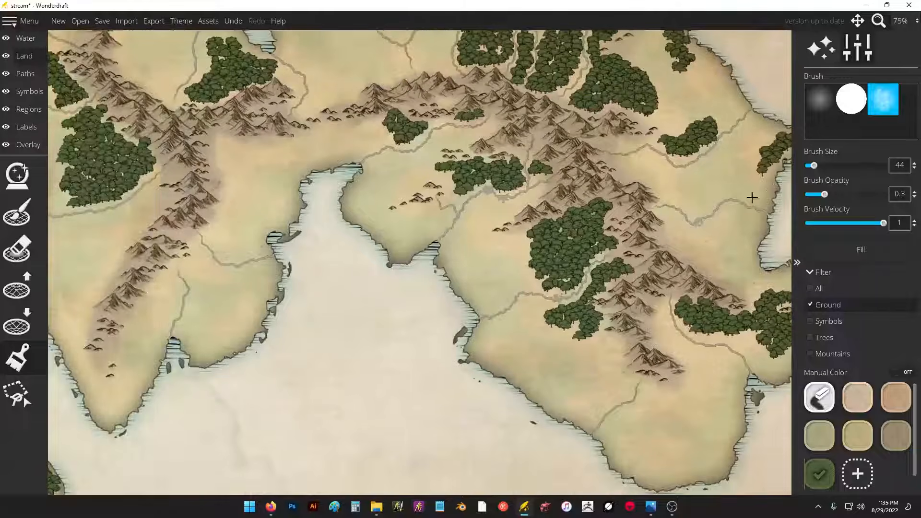
pyautogui.moveTo(824, 195)
pyautogui.mouseDown()
pyautogui.moveTo(808, 194)
pyautogui.moveTo(812, 165)
pyautogui.mouseUp()
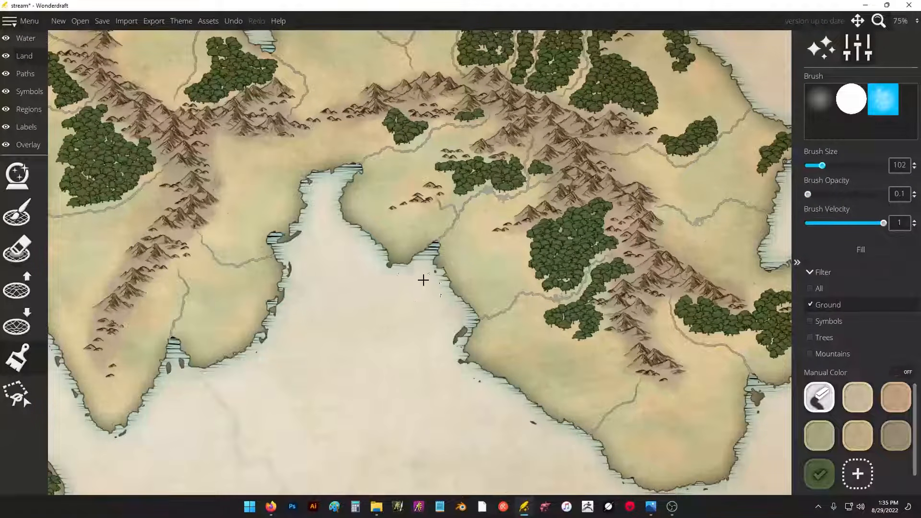
pyautogui.moveTo(447, 291)
pyautogui.mouseDown()
pyautogui.moveTo(431, 243)
pyautogui.moveTo(402, 301)
pyautogui.mouseUp()
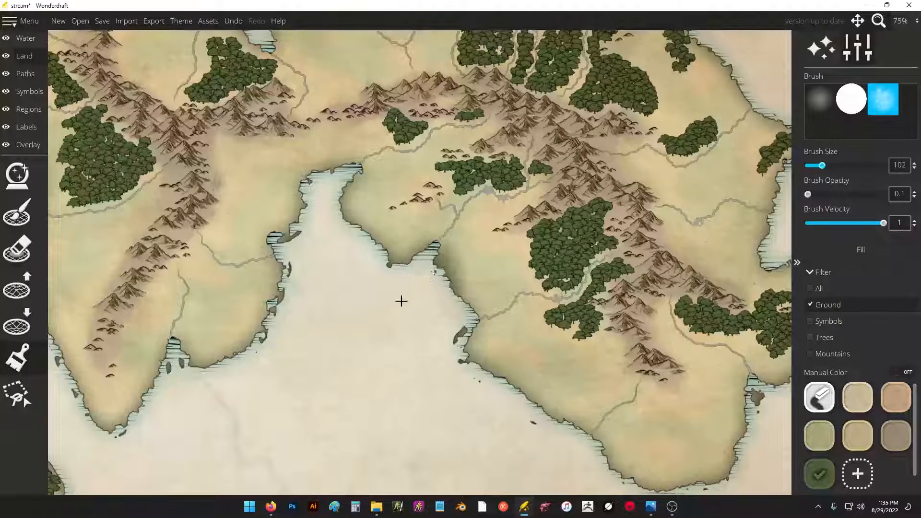
pyautogui.moveTo(413, 267); pyautogui.dragTo(370, 273)
pyautogui.moveTo(356, 239)
pyautogui.mouseDown()
pyautogui.moveTo(303, 205)
pyautogui.moveTo(321, 201)
pyautogui.moveTo(340, 171)
pyautogui.moveTo(315, 213)
pyautogui.moveTo(318, 229)
pyautogui.moveTo(283, 239)
pyautogui.moveTo(282, 264)
pyautogui.moveTo(301, 274)
pyautogui.moveTo(263, 320)
pyautogui.moveTo(258, 357)
pyautogui.moveTo(262, 348)
pyautogui.moveTo(210, 370)
pyautogui.moveTo(184, 395)
pyautogui.moveTo(168, 338)
pyautogui.moveTo(167, 364)
pyautogui.moveTo(116, 442)
pyautogui.moveTo(99, 418)
pyautogui.mouseUp()
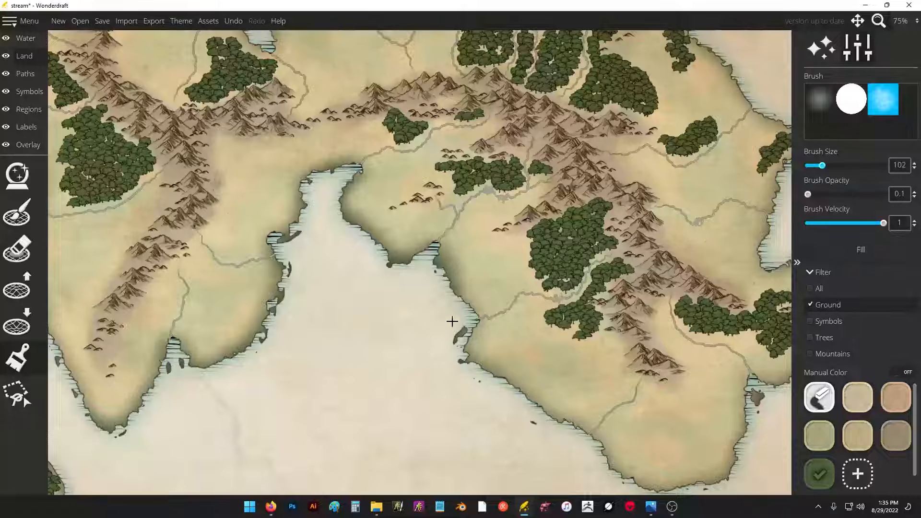
# - Continue the dark green edge shading along the eastern landmass's southwestern, southern and eastern coasts, including the river mouths
pyautogui.moveTo(442, 345)
pyautogui.mouseDown()
pyautogui.moveTo(460, 332)
pyautogui.moveTo(443, 354)
pyautogui.moveTo(449, 365)
pyautogui.moveTo(466, 379)
pyautogui.moveTo(506, 382)
pyautogui.moveTo(534, 427)
pyautogui.moveTo(566, 445)
pyautogui.moveTo(582, 432)
pyautogui.moveTo(589, 461)
pyautogui.mouseUp()
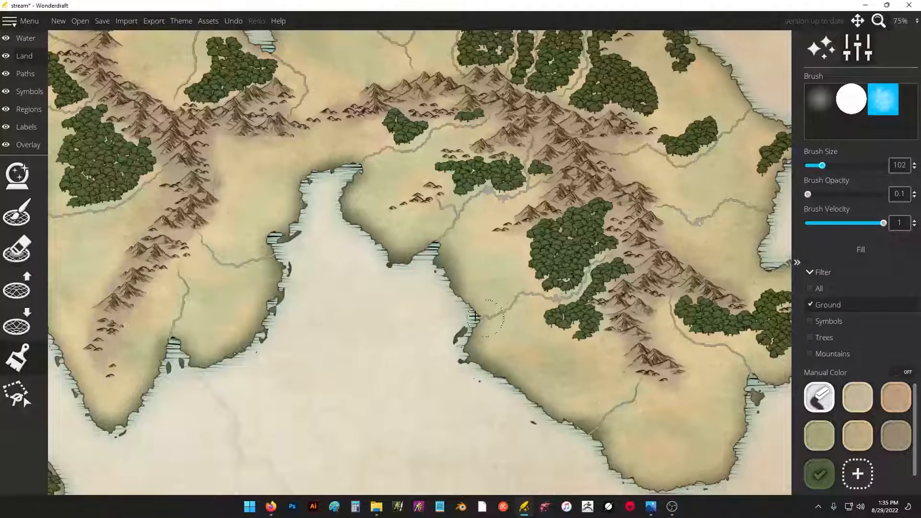
pyautogui.moveTo(474, 317)
pyautogui.mouseDown()
pyautogui.moveTo(466, 326)
pyautogui.moveTo(496, 309)
pyautogui.mouseUp()
pyautogui.moveTo(436, 245); pyautogui.dragTo(444, 240)
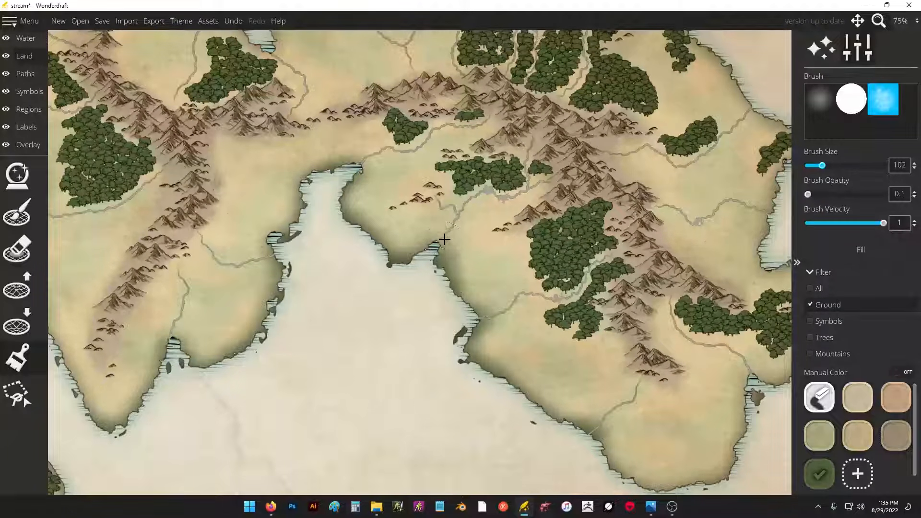
pyautogui.moveTo(627, 410); pyautogui.dragTo(465, 278)
pyautogui.moveTo(464, 344)
pyautogui.mouseDown()
pyautogui.moveTo(501, 354)
pyautogui.moveTo(551, 344)
pyautogui.moveTo(581, 302)
pyautogui.moveTo(585, 246)
pyautogui.moveTo(623, 243)
pyautogui.moveTo(650, 219)
pyautogui.moveTo(683, 170)
pyautogui.moveTo(658, 116)
pyautogui.moveTo(604, 127)
pyautogui.moveTo(599, 84)
pyautogui.moveTo(651, 82)
pyautogui.moveTo(588, 229)
pyautogui.moveTo(569, 357)
pyautogui.mouseUp()
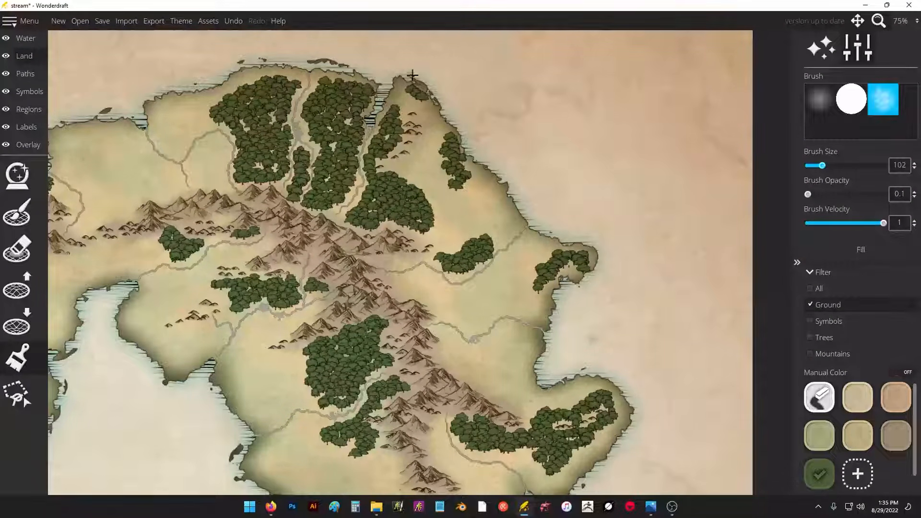
# - Shade the continent's northern, northwestern and western coastlines with the dark green brush
pyautogui.moveTo(411, 82); pyautogui.dragTo(643, 131)
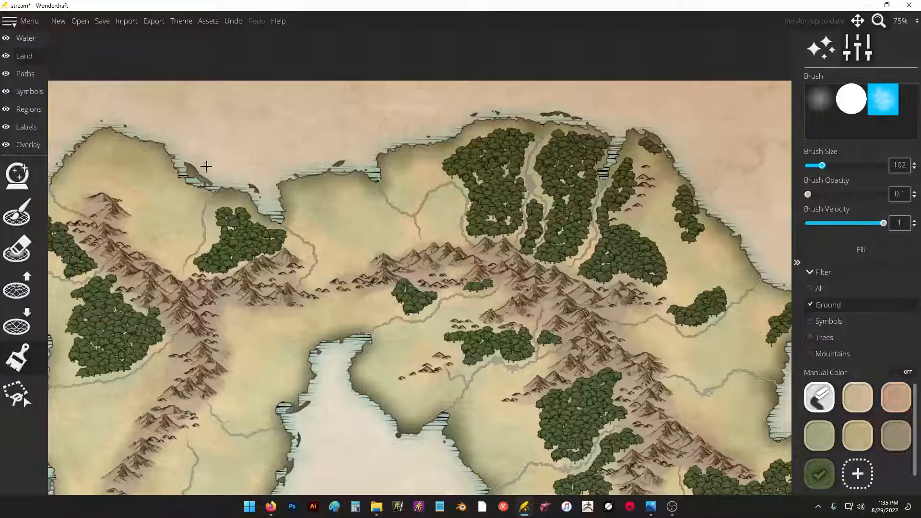
pyautogui.moveTo(81, 133)
pyautogui.mouseDown()
pyautogui.moveTo(294, 95)
pyautogui.moveTo(373, 95)
pyautogui.mouseUp()
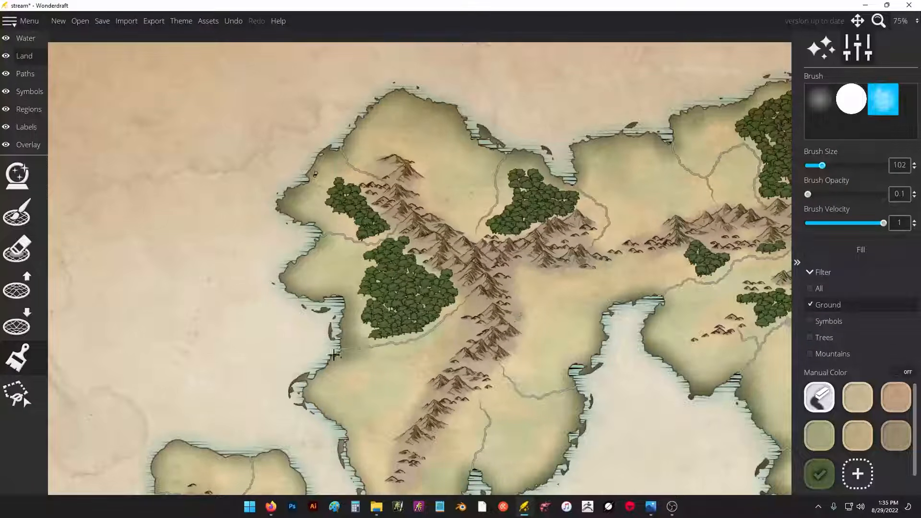
pyautogui.moveTo(332, 353); pyautogui.dragTo(353, 104)
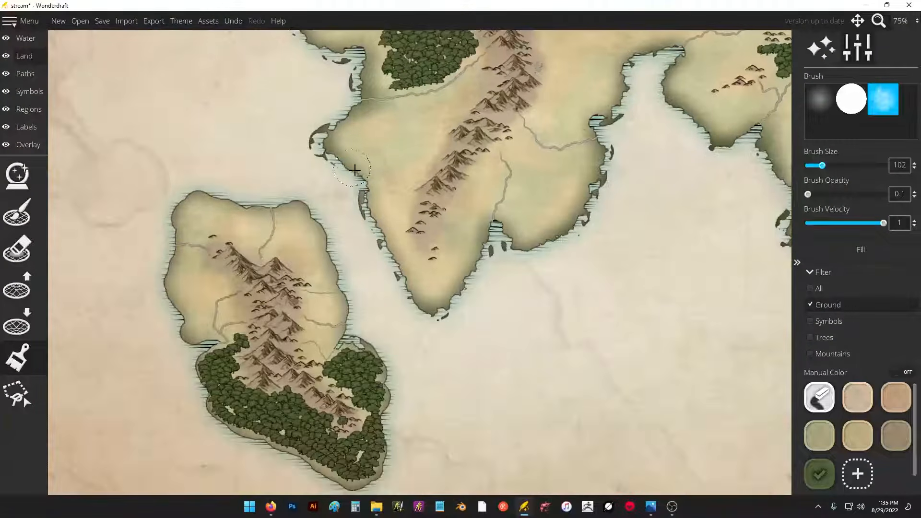
# - Darken the edges of the western peninsula and the southwestern island with dark green
pyautogui.moveTo(353, 165)
pyautogui.mouseDown()
pyautogui.moveTo(396, 274)
pyautogui.moveTo(426, 311)
pyautogui.moveTo(487, 234)
pyautogui.moveTo(545, 238)
pyautogui.mouseUp()
pyautogui.moveTo(351, 336)
pyautogui.mouseDown()
pyautogui.moveTo(360, 317)
pyautogui.moveTo(322, 282)
pyautogui.mouseUp()
pyautogui.moveTo(270, 206)
pyautogui.mouseDown()
pyautogui.moveTo(179, 192)
pyautogui.moveTo(161, 235)
pyautogui.moveTo(185, 248)
pyautogui.moveTo(166, 323)
pyautogui.moveTo(202, 342)
pyautogui.moveTo(224, 332)
pyautogui.moveTo(203, 365)
pyautogui.mouseUp()
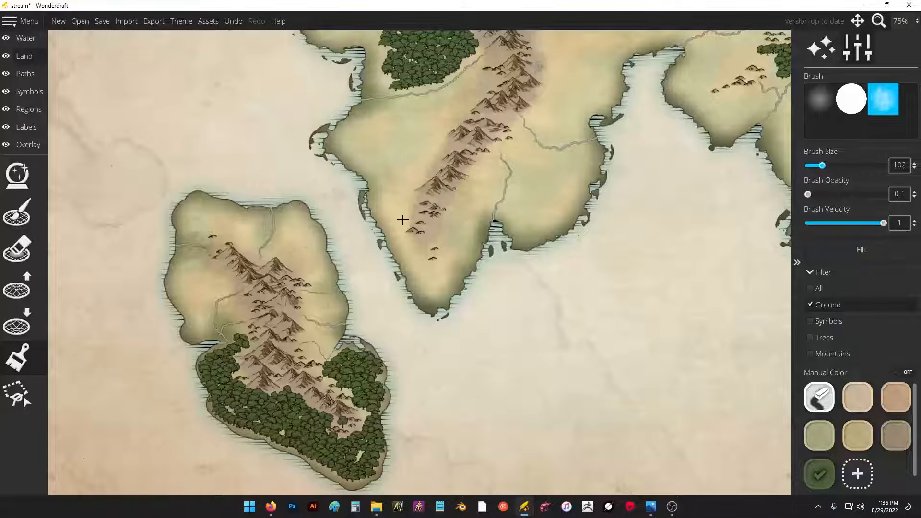
pyautogui.moveTo(334, 186); pyautogui.dragTo(348, 233)
# - Deepen the dark green shading along the western peninsula, the eastern landmass's coast and river mouths, and the northern shore, and review the map
pyautogui.moveTo(345, 169)
pyautogui.mouseDown()
pyautogui.moveTo(359, 216)
pyautogui.moveTo(439, 344)
pyautogui.moveTo(501, 265)
pyautogui.moveTo(578, 285)
pyautogui.moveTo(567, 192)
pyautogui.moveTo(654, 188)
pyautogui.mouseUp()
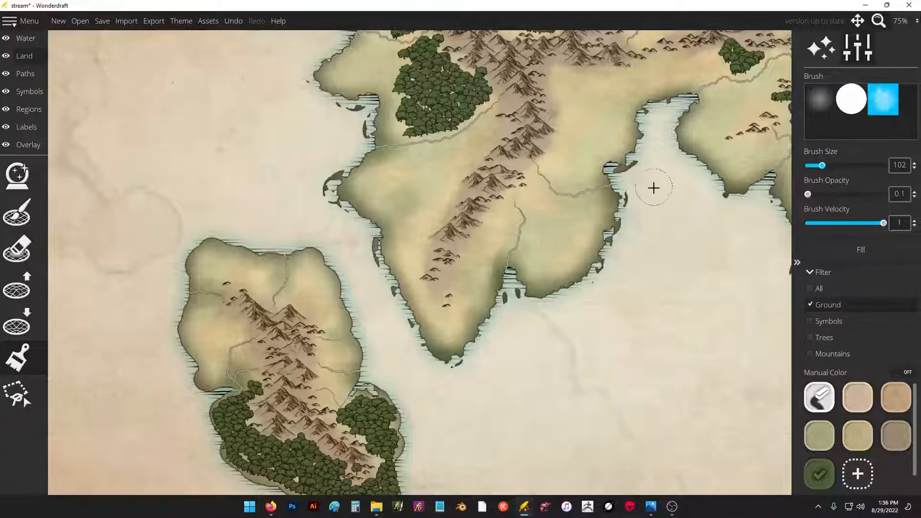
pyautogui.moveTo(671, 254); pyautogui.dragTo(517, 368)
pyautogui.moveTo(525, 216)
pyautogui.mouseDown()
pyautogui.moveTo(519, 256)
pyautogui.moveTo(595, 302)
pyautogui.moveTo(646, 253)
pyautogui.moveTo(602, 302)
pyautogui.moveTo(647, 361)
pyautogui.moveTo(742, 341)
pyautogui.moveTo(664, 370)
pyautogui.moveTo(632, 396)
pyautogui.moveTo(684, 401)
pyautogui.moveTo(527, 367)
pyautogui.moveTo(389, 304)
pyautogui.mouseUp()
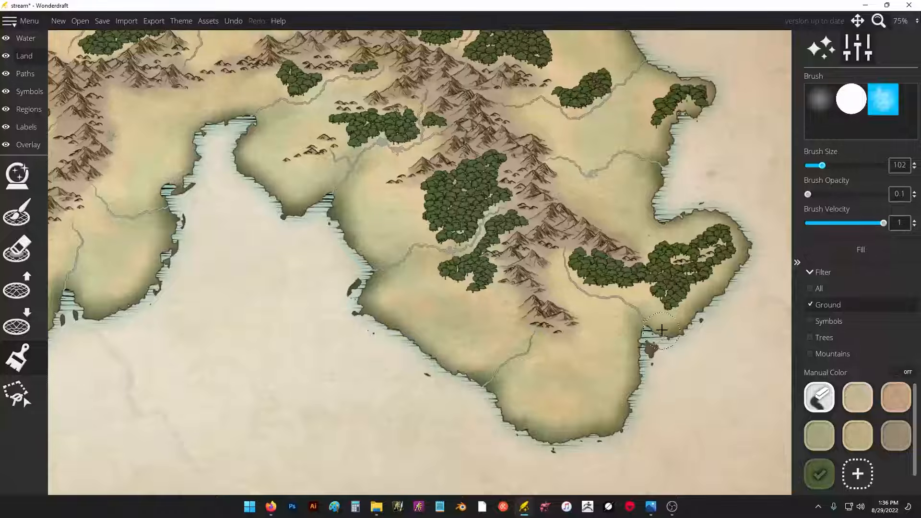
pyautogui.moveTo(662, 330); pyautogui.dragTo(630, 308)
pyautogui.moveTo(655, 163)
pyautogui.mouseDown()
pyautogui.moveTo(616, 157)
pyautogui.moveTo(571, 175)
pyautogui.mouseUp()
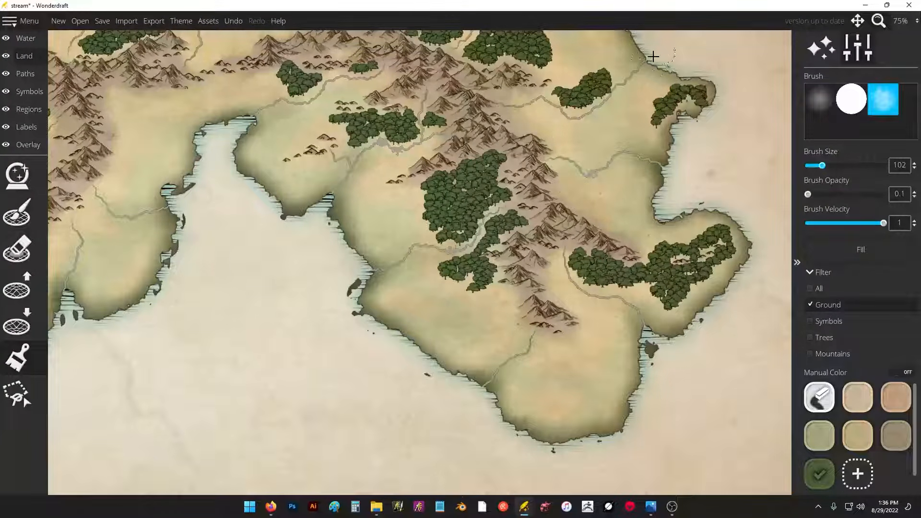
pyautogui.moveTo(653, 56); pyautogui.dragTo(577, 111)
pyautogui.moveTo(664, 66); pyautogui.dragTo(679, 218)
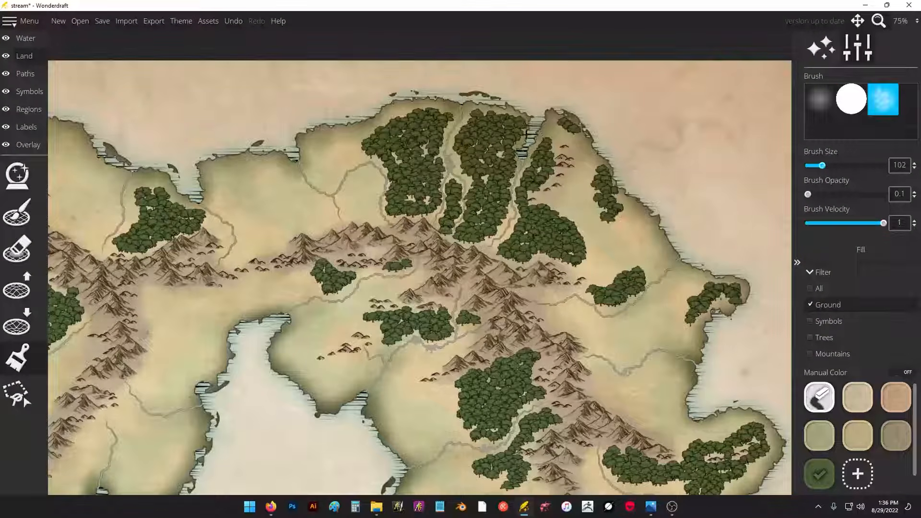
pyautogui.moveTo(301, 151)
pyautogui.mouseDown()
pyautogui.moveTo(293, 170)
pyautogui.moveTo(339, 193)
pyautogui.moveTo(335, 170)
pyautogui.mouseUp()
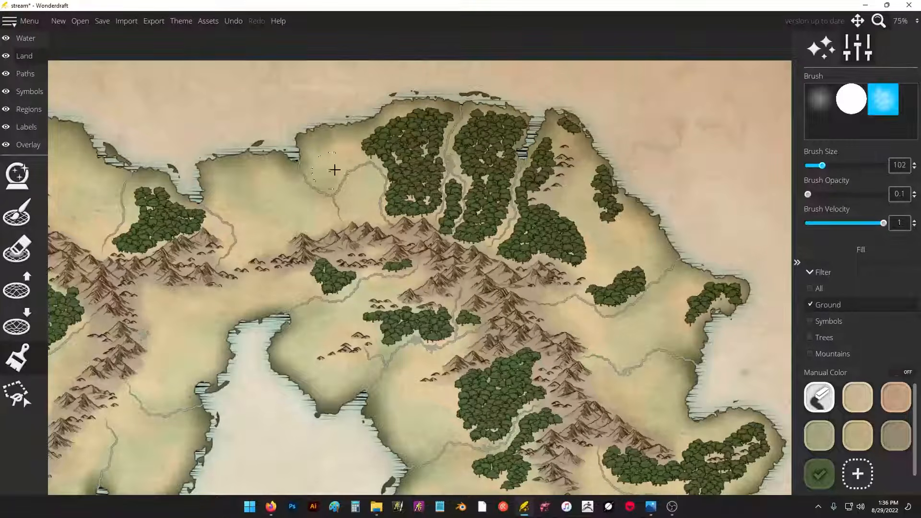
pyautogui.scroll(-4, 664, 201)
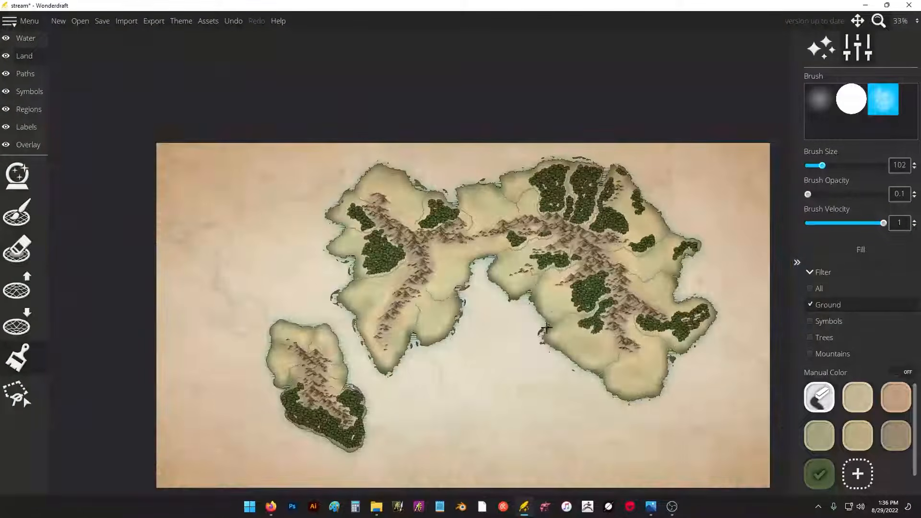
pyautogui.scroll(5, 505, 302)
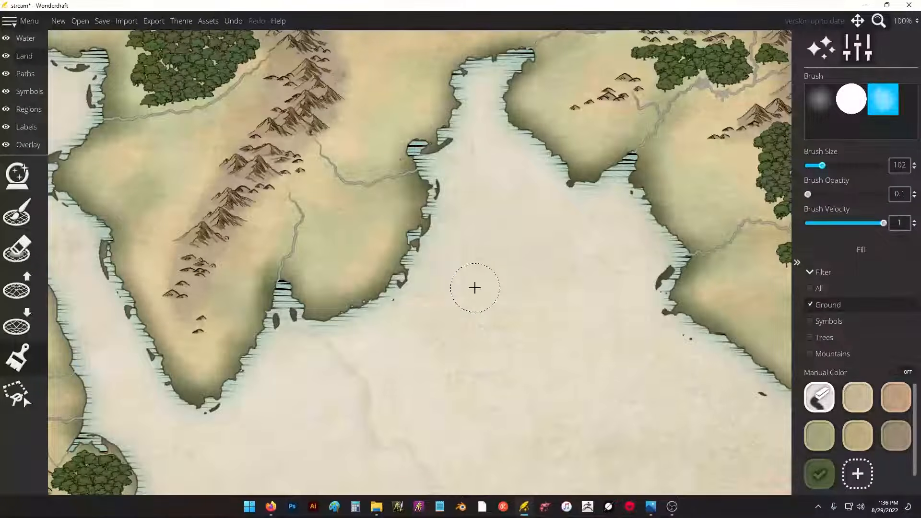
# - Touch up the coastal shading around the central bay, undo the last ground brush stroke, and review the whole map
pyautogui.moveTo(420, 196); pyautogui.dragTo(404, 192)
pyautogui.moveTo(493, 134)
pyautogui.mouseDown()
pyautogui.moveTo(538, 123)
pyautogui.moveTo(564, 145)
pyautogui.moveTo(604, 143)
pyautogui.moveTo(634, 153)
pyautogui.moveTo(660, 189)
pyautogui.moveTo(673, 234)
pyautogui.moveTo(703, 265)
pyautogui.moveTo(707, 315)
pyautogui.mouseUp()
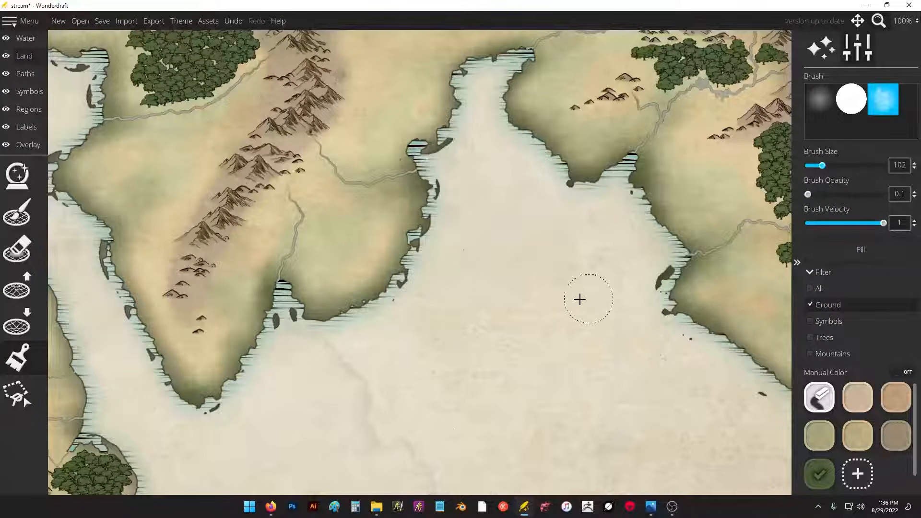
pyautogui.moveTo(497, 190); pyautogui.dragTo(509, 276)
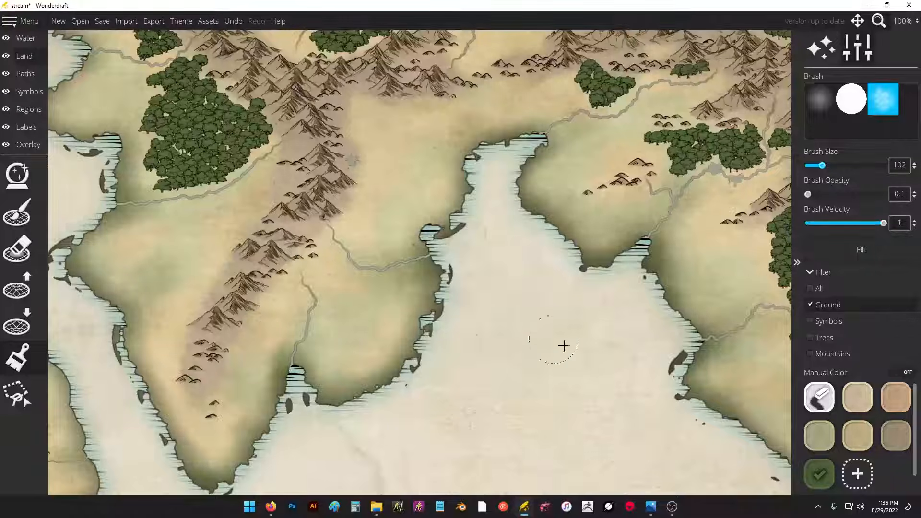
pyautogui.moveTo(654, 407); pyautogui.dragTo(455, 317)
pyautogui.moveTo(523, 395); pyautogui.dragTo(436, 335)
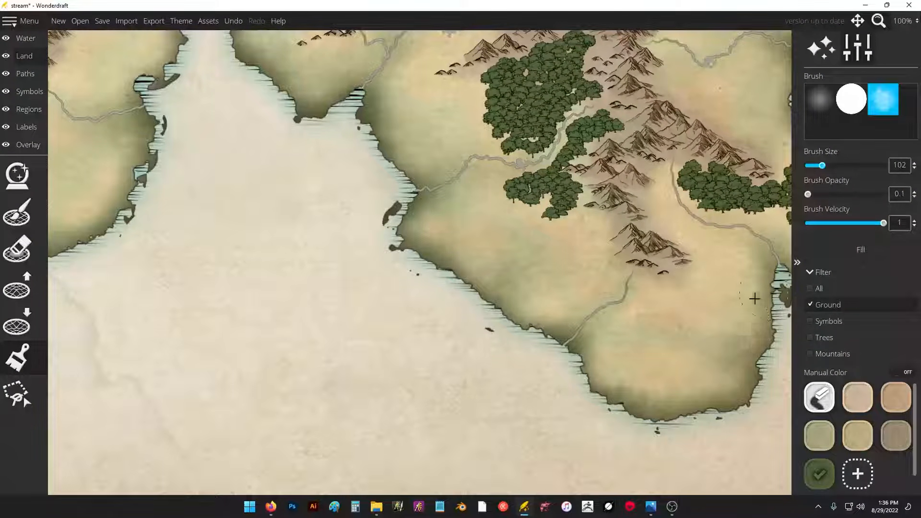
pyautogui.hotkey('ctrl', 'z')
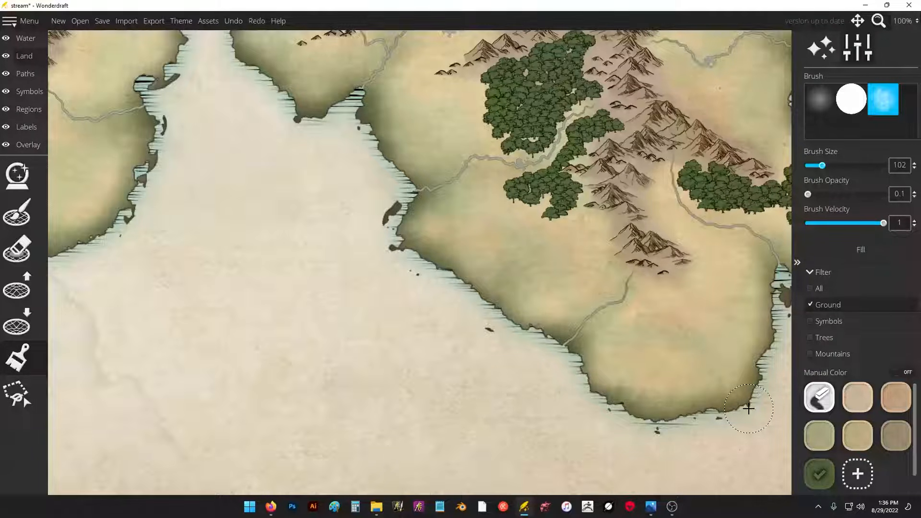
pyautogui.scroll(-2, 561, 355)
pyautogui.moveTo(577, 208); pyautogui.dragTo(602, 249)
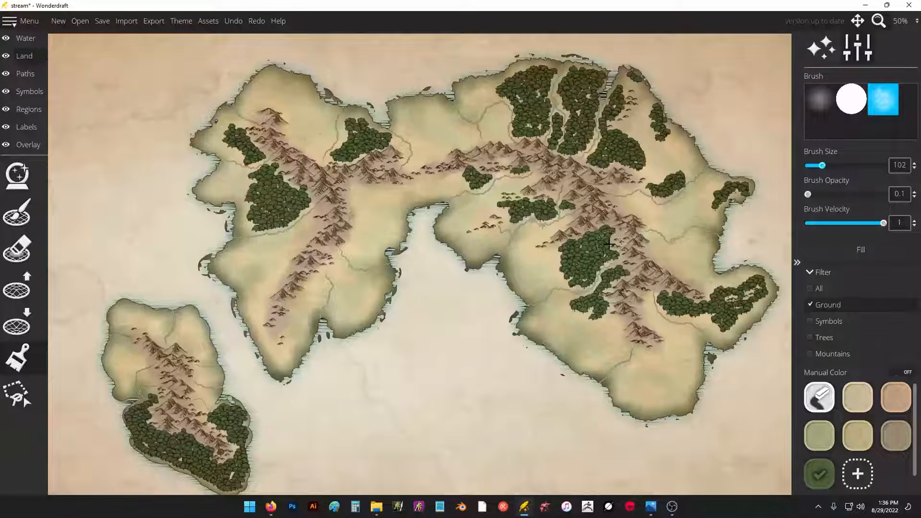
# - Switch to placing map symbols and choose the large castle with a tall central spire
pyautogui.click(30, 91)
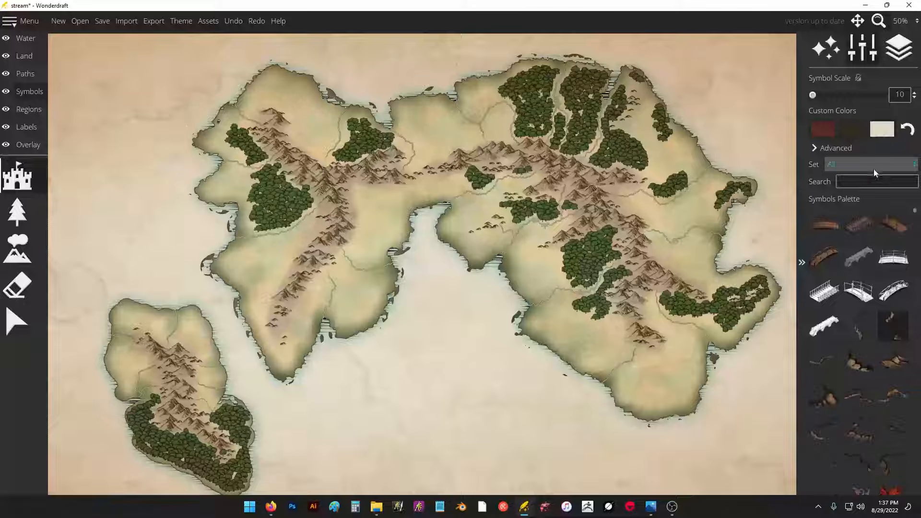
pyautogui.scroll(-10, 854, 231)
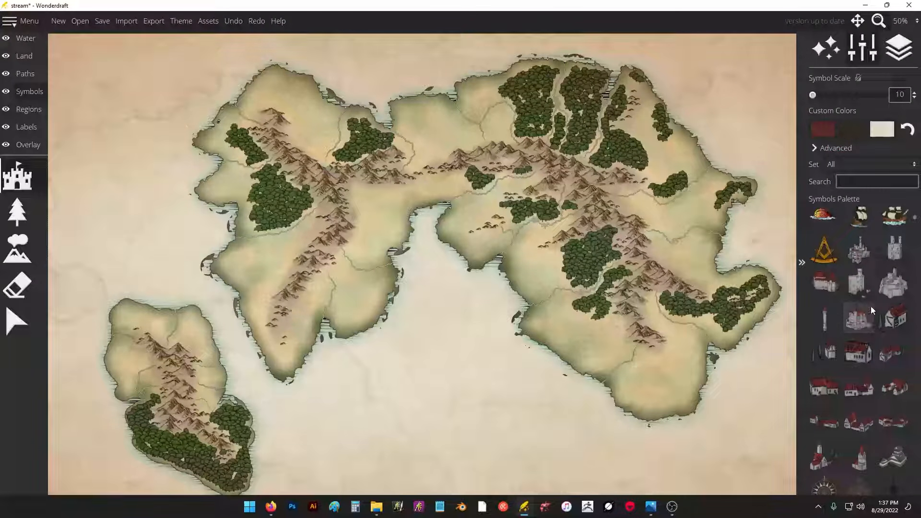
pyautogui.click(856, 253)
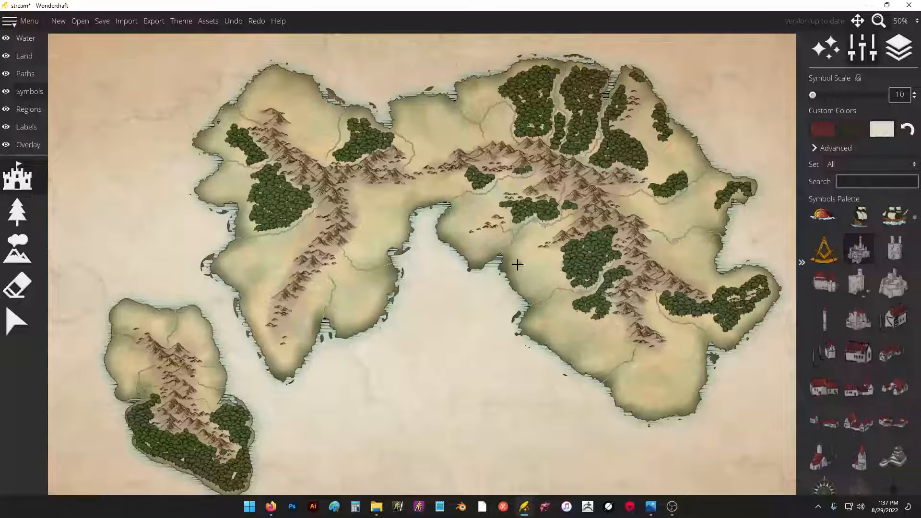
pyautogui.scroll(5, 518, 265)
pyautogui.scroll(-4, 499, 249)
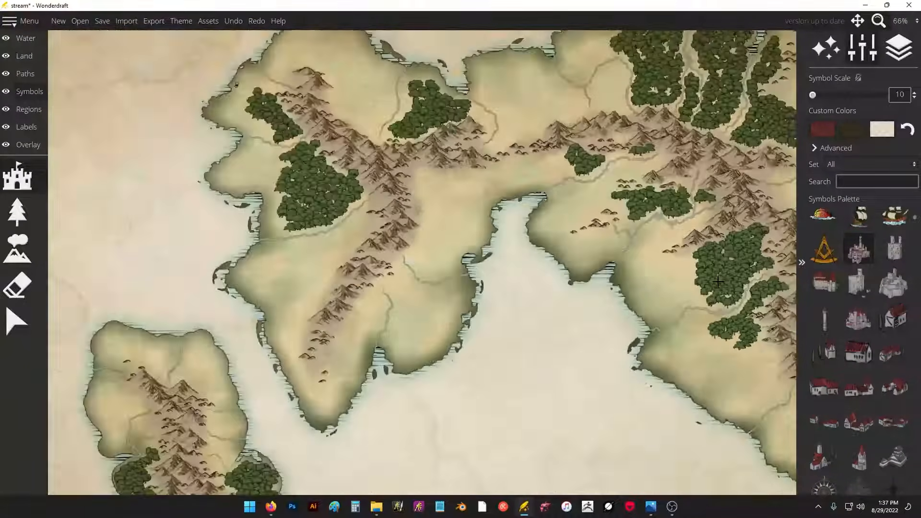
pyautogui.scroll(4, 572, 193)
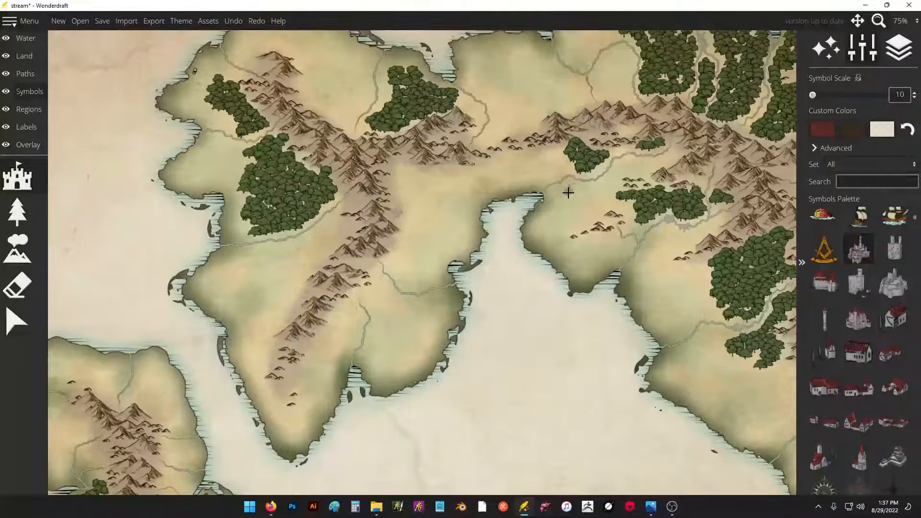
pyautogui.scroll(2, 611, 274)
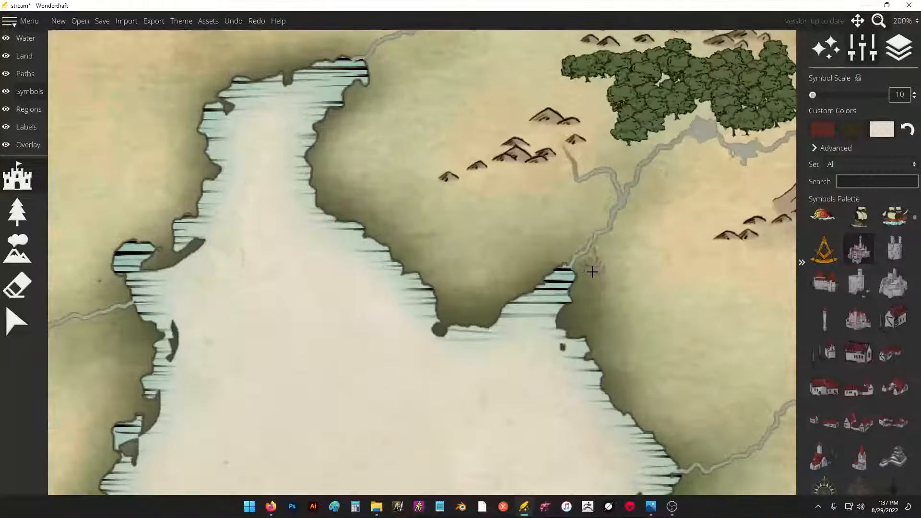
# - Try the castle at symbol scale 10 at the river mouth on the central bay's eastern shore, and undo it
pyautogui.click(588, 272)
pyautogui.scroll(-5, 672, 255)
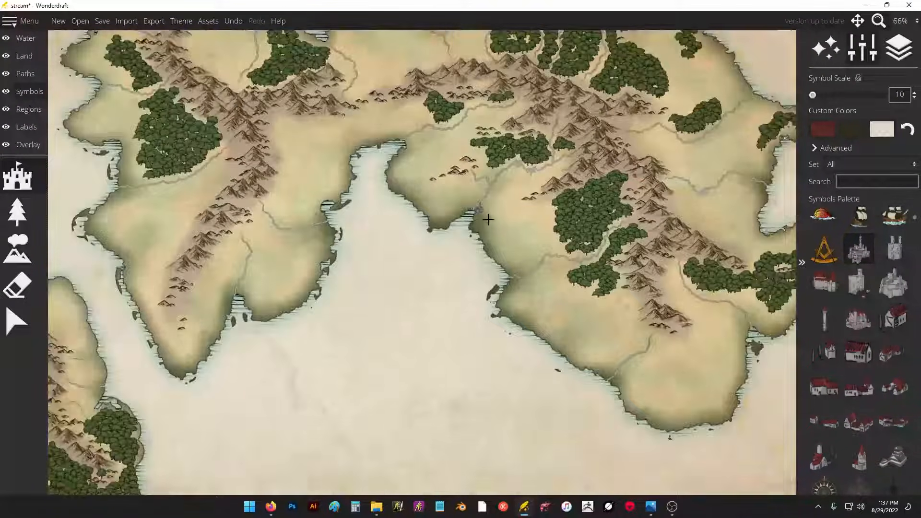
pyautogui.scroll(6, 485, 213)
pyautogui.scroll(3, 461, 199)
pyautogui.hotkey('ctrl', 'z')
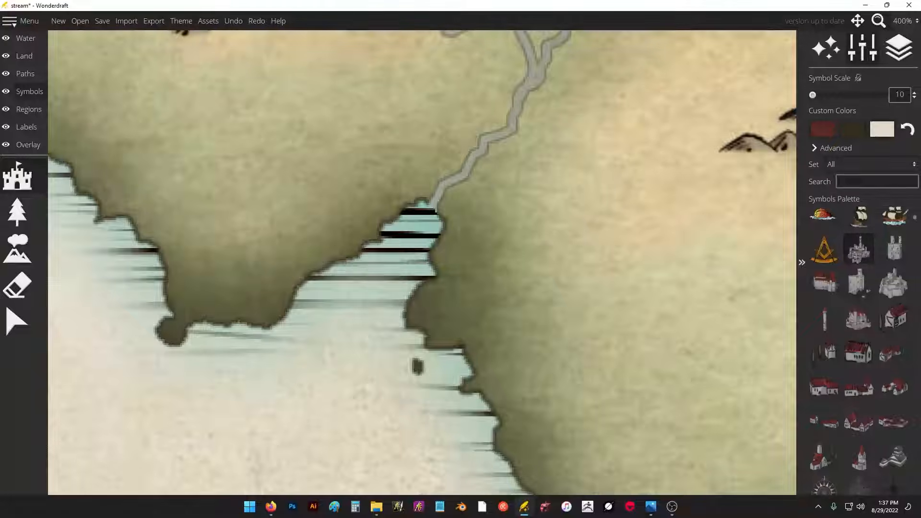
# - Set the symbol scale to 25 and place the tall-spired castle at the river mouth on the central bay's eastern shore
pyautogui.moveTo(821, 96); pyautogui.dragTo(827, 95)
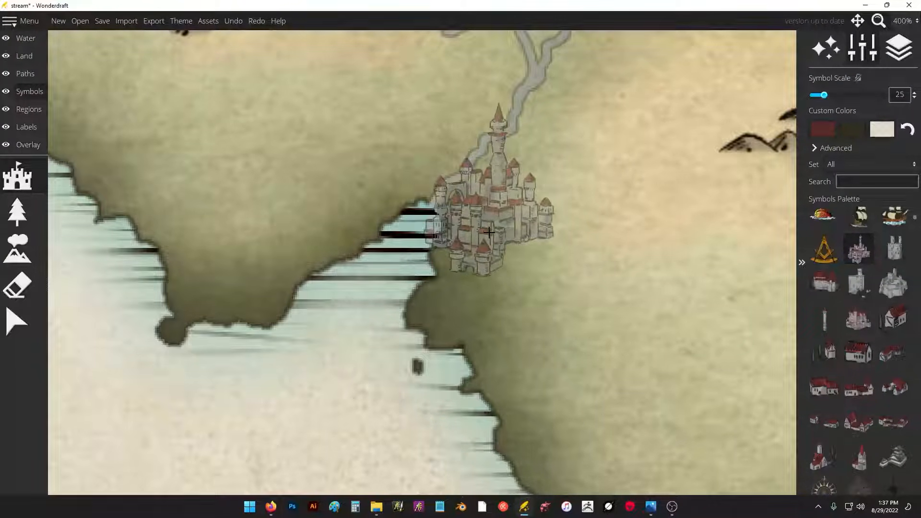
pyautogui.click(493, 240)
pyautogui.scroll(-4, 572, 192)
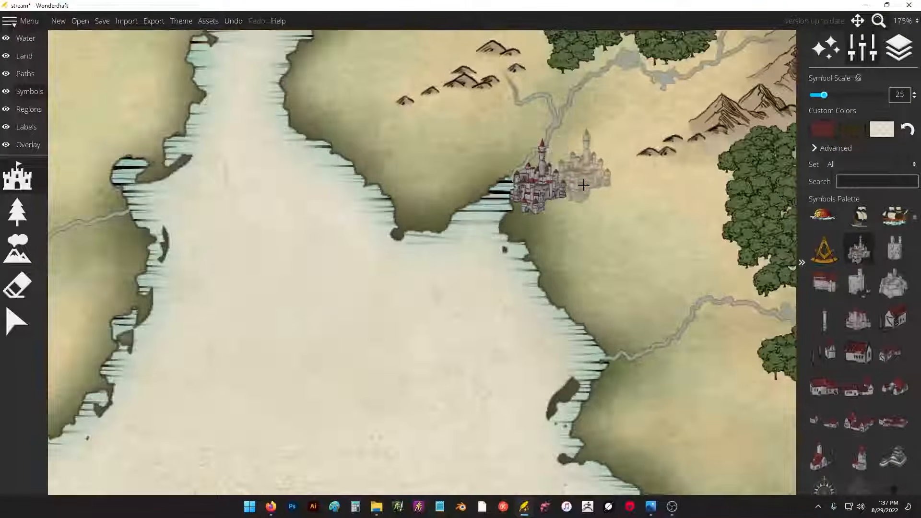
pyautogui.scroll(-1, 573, 225)
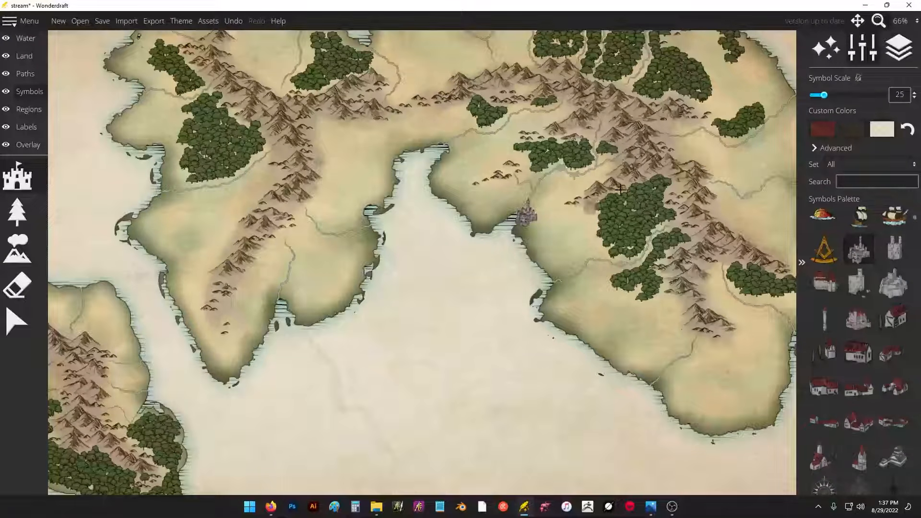
# - Place the wide red-roofed castle at symbol scale 20 by the river mouth on the southwestern island's east coast
pyautogui.moveTo(642, 170); pyautogui.dragTo(705, 245)
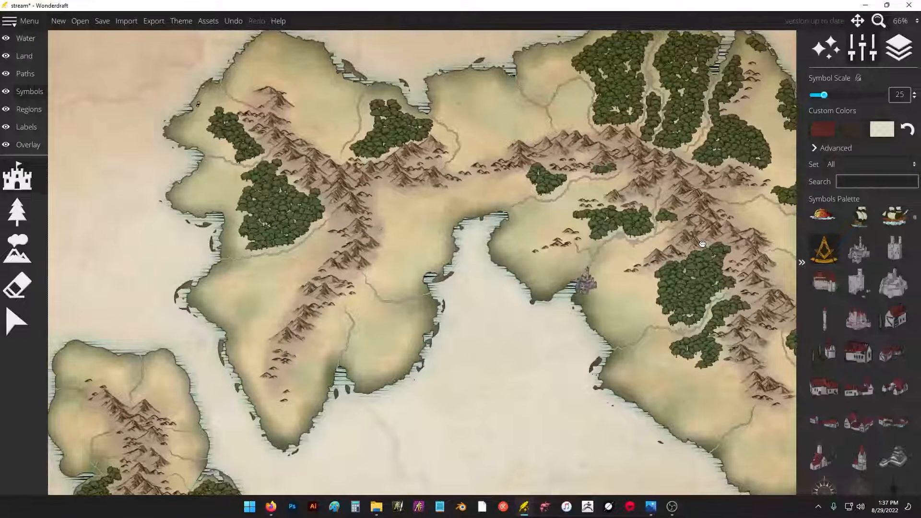
pyautogui.moveTo(90, 442); pyautogui.dragTo(332, 253)
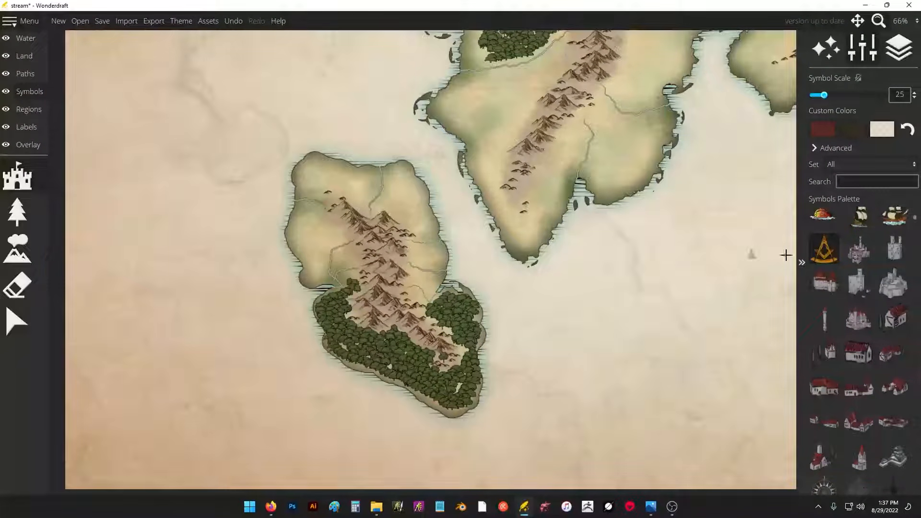
pyautogui.click(853, 322)
pyautogui.scroll(1, 388, 182)
pyautogui.scroll(1, 388, 181)
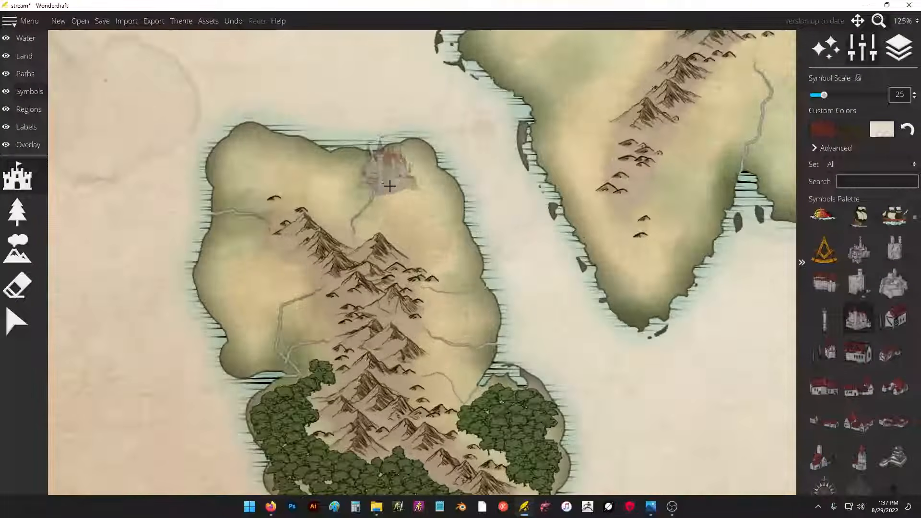
pyautogui.scroll(4, 461, 321)
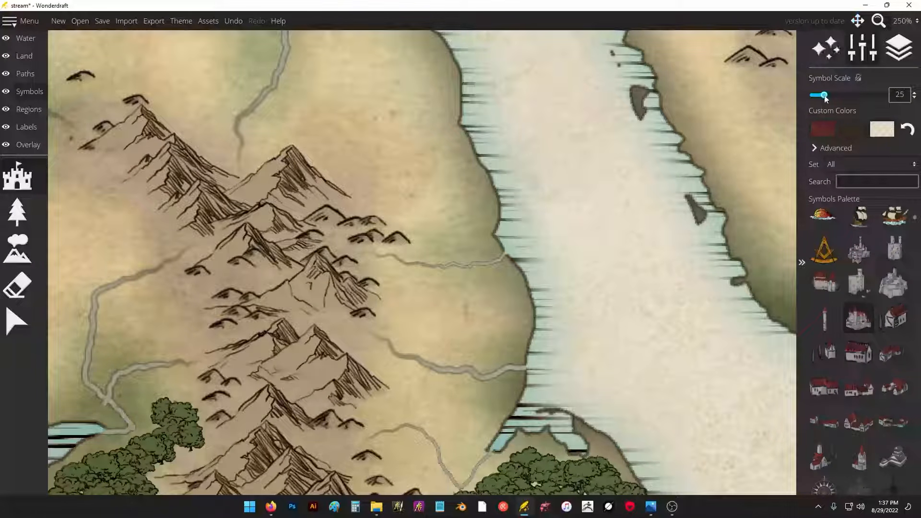
pyautogui.moveTo(823, 96); pyautogui.dragTo(820, 95)
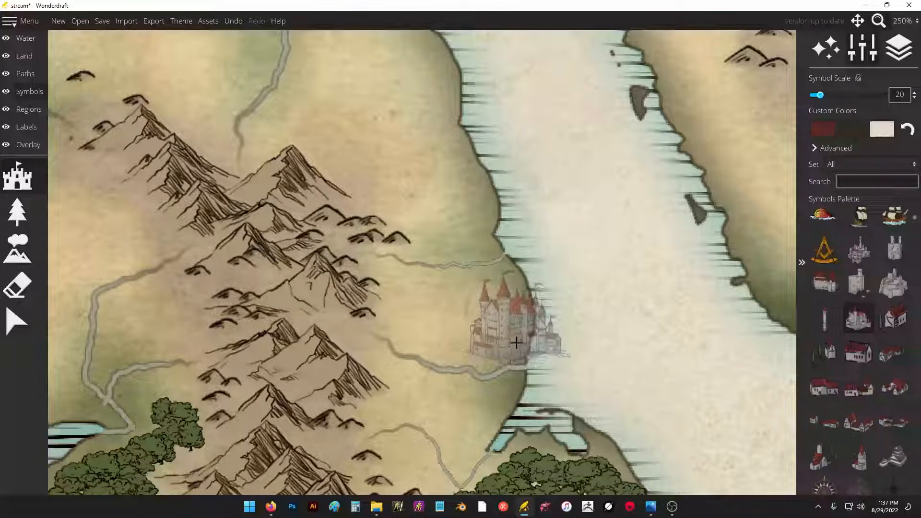
pyautogui.click(491, 342)
# - Place a red-roofed village building at symbol scale 20 beside the lake upriver from the bay's castle
pyautogui.scroll(-6, 563, 286)
pyautogui.scroll(3, 438, 386)
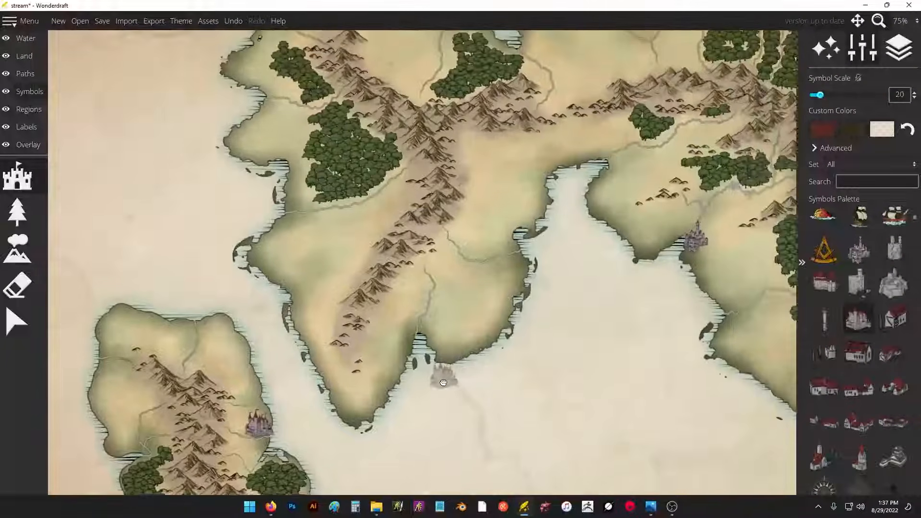
pyautogui.moveTo(438, 376); pyautogui.dragTo(394, 298)
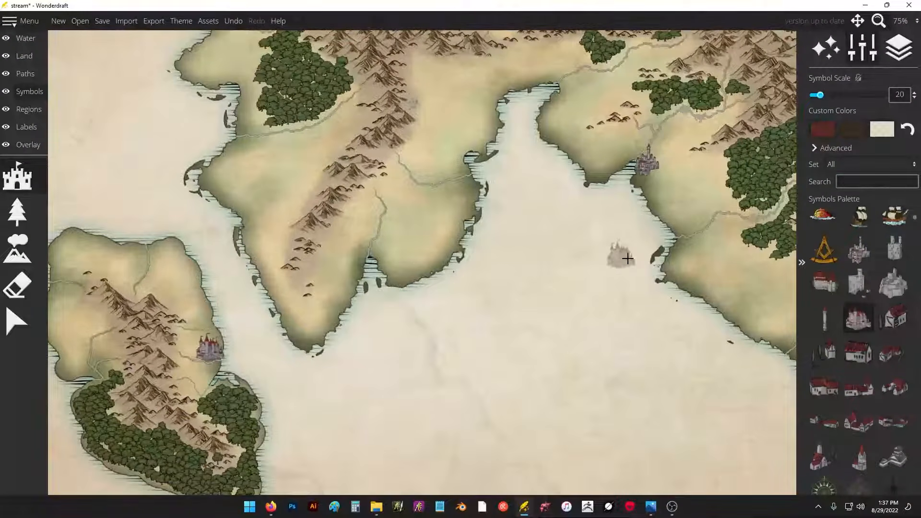
pyautogui.moveTo(696, 229); pyautogui.dragTo(516, 240)
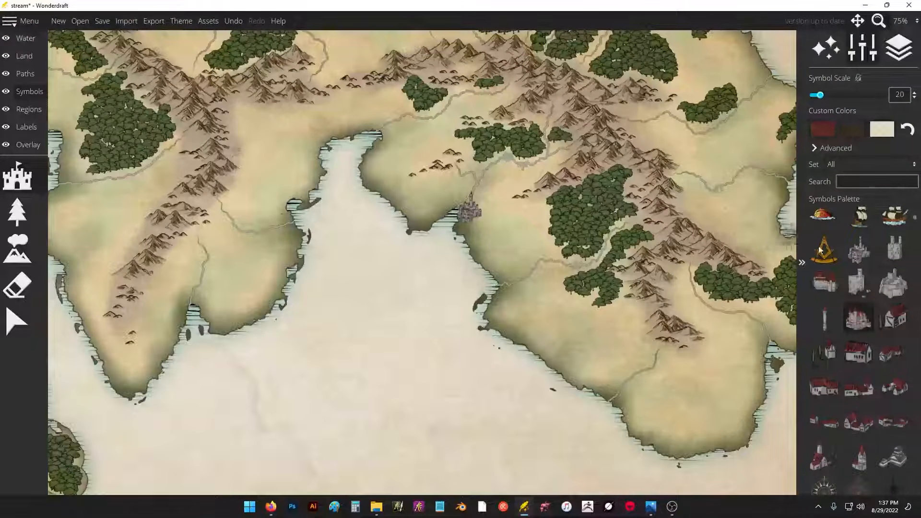
pyautogui.click(861, 388)
pyautogui.scroll(8, 443, 172)
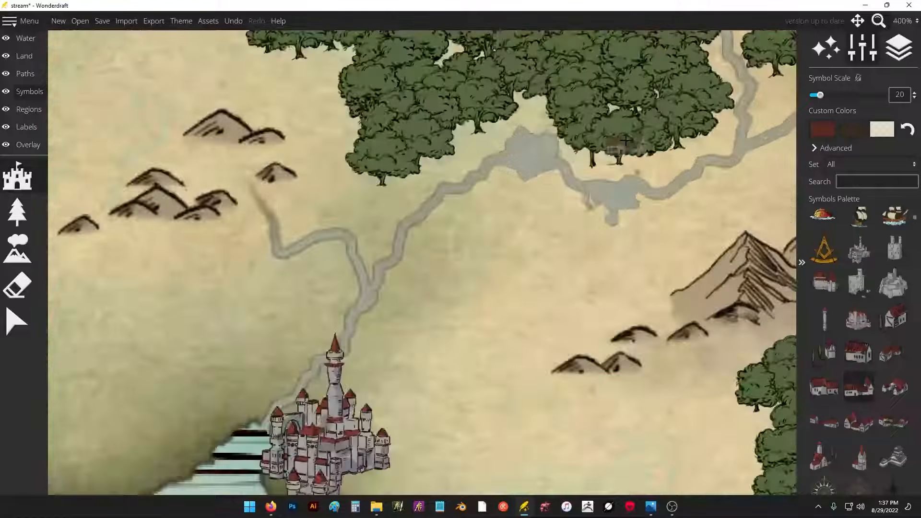
pyautogui.click(542, 181)
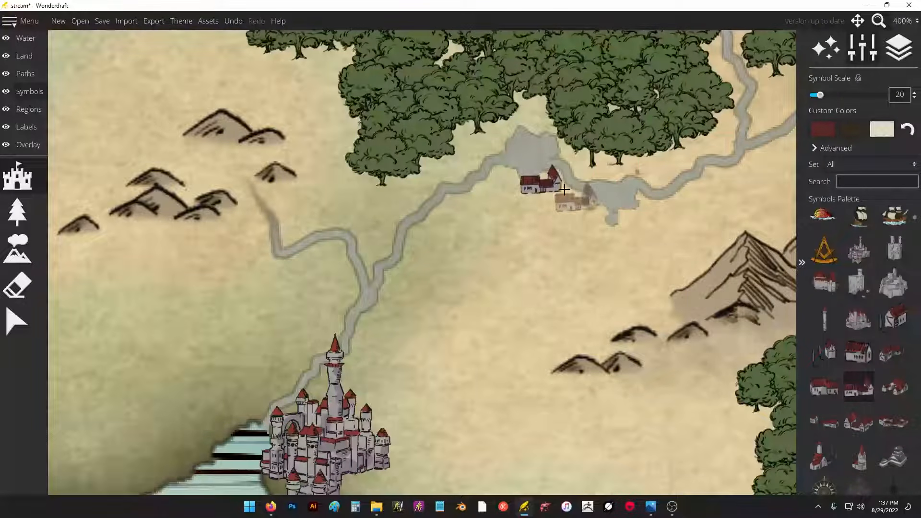
# - Build a small village from two different red-roofed house symbols at the bend of the river south of the bay's castle
pyautogui.scroll(-2, 572, 196)
pyautogui.moveTo(683, 249); pyautogui.dragTo(531, 86)
pyautogui.moveTo(547, 272); pyautogui.dragTo(574, 145)
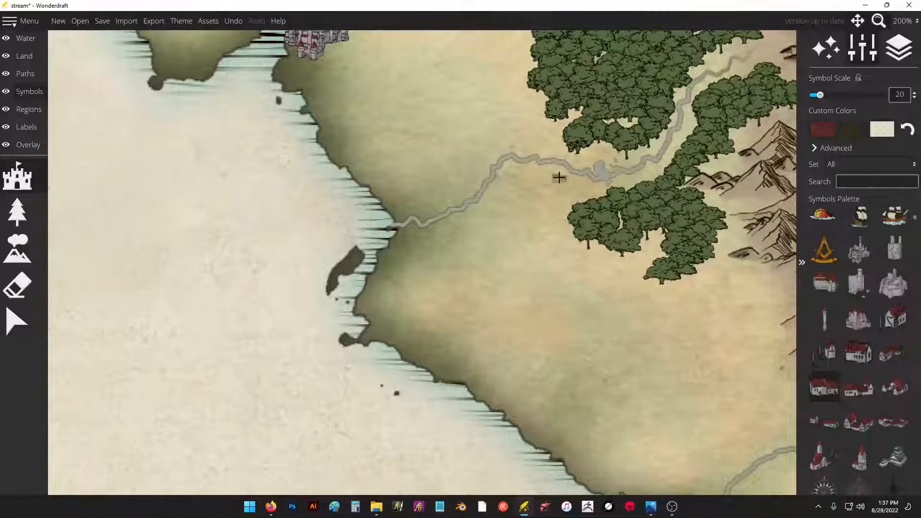
pyautogui.click(858, 422)
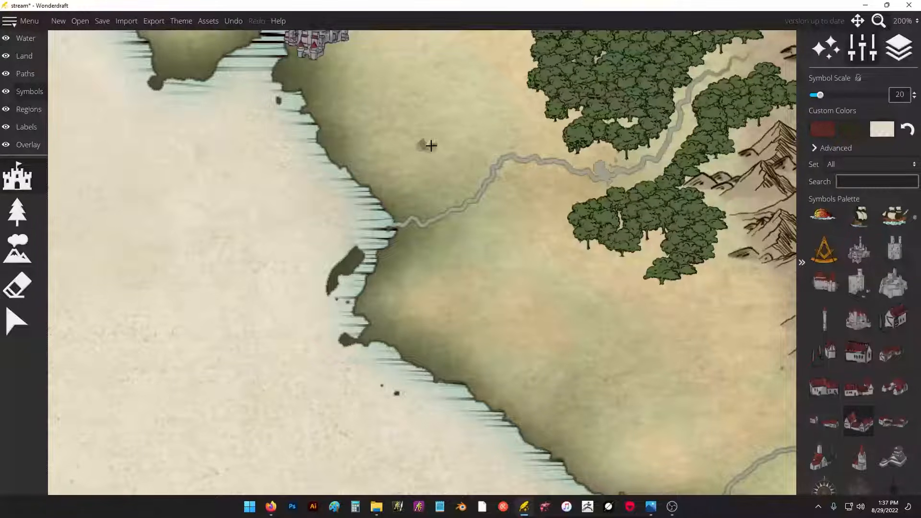
pyautogui.click(505, 175)
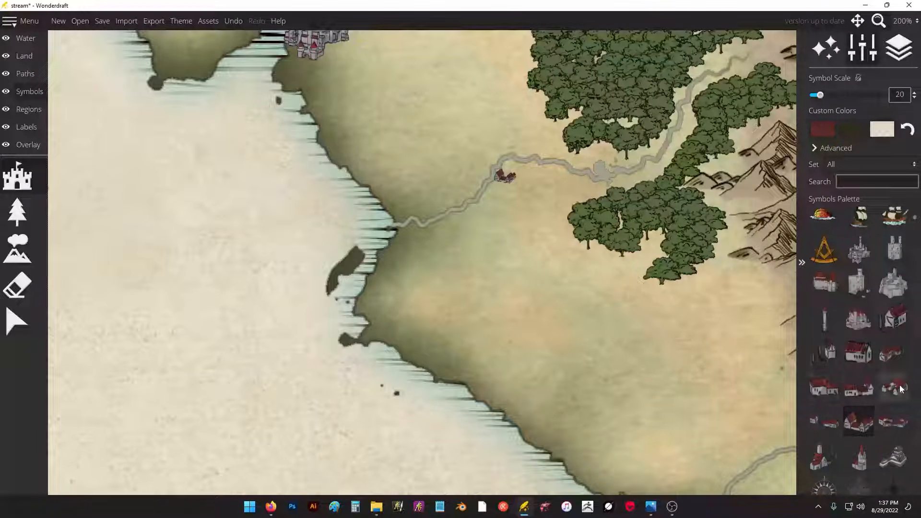
pyautogui.click(512, 184)
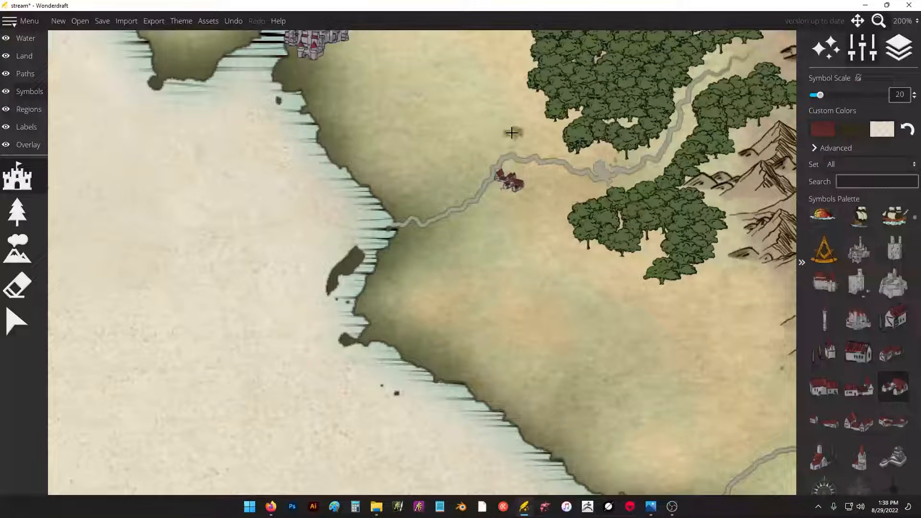
# - Place a cluster of red-roofed town buildings along the shore at the northern head of the central bay
pyautogui.scroll(-3, 512, 133)
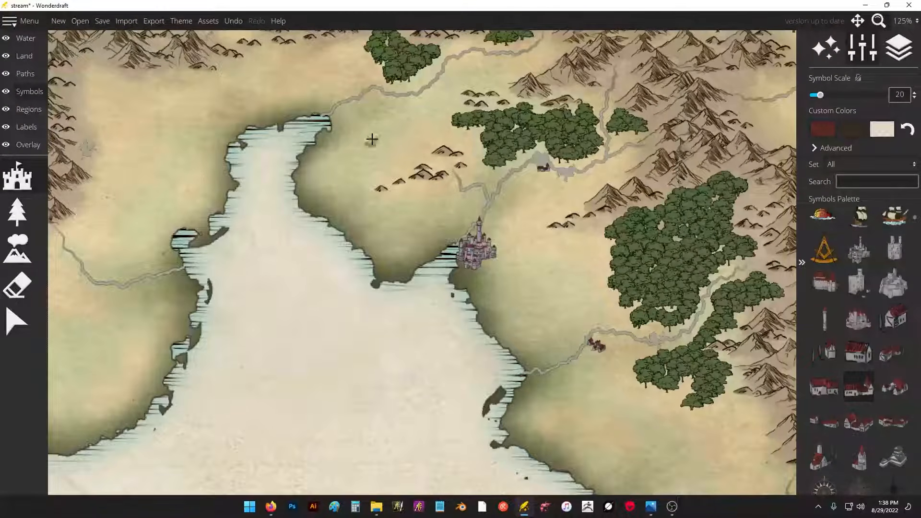
pyautogui.moveTo(371, 139); pyautogui.dragTo(539, 212)
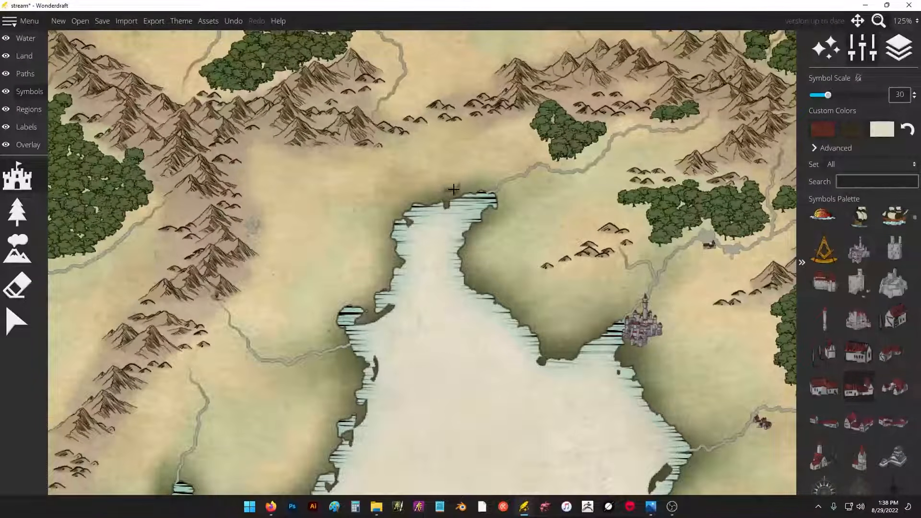
pyautogui.scroll(-1, 453, 188)
pyautogui.scroll(2, 453, 187)
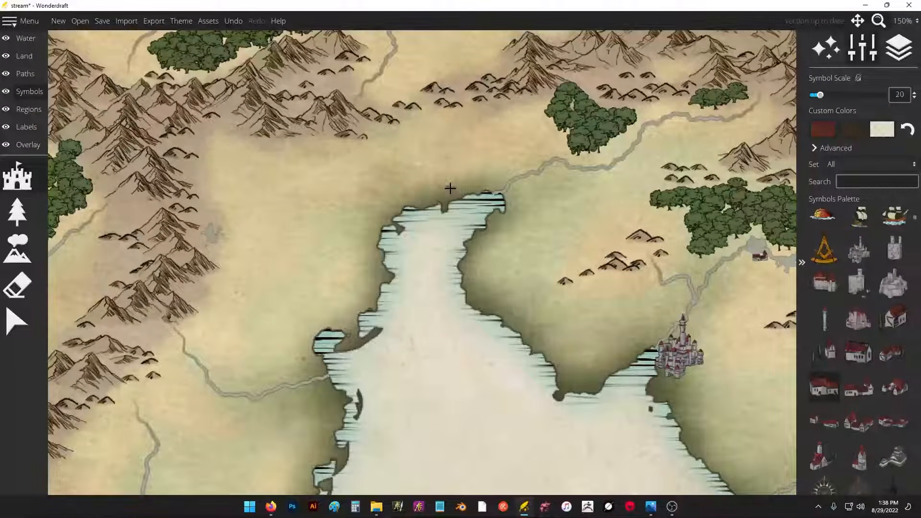
pyautogui.scroll(1, 452, 192)
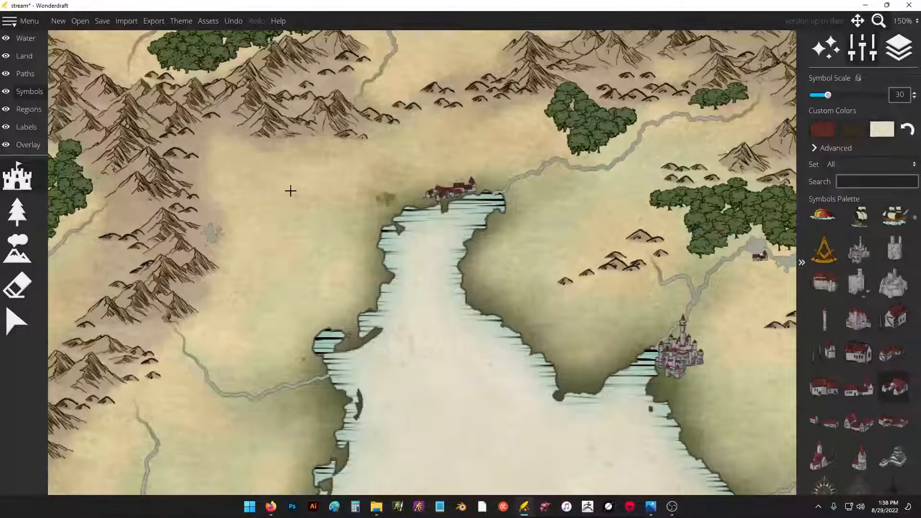
pyautogui.scroll(-4, 423, 232)
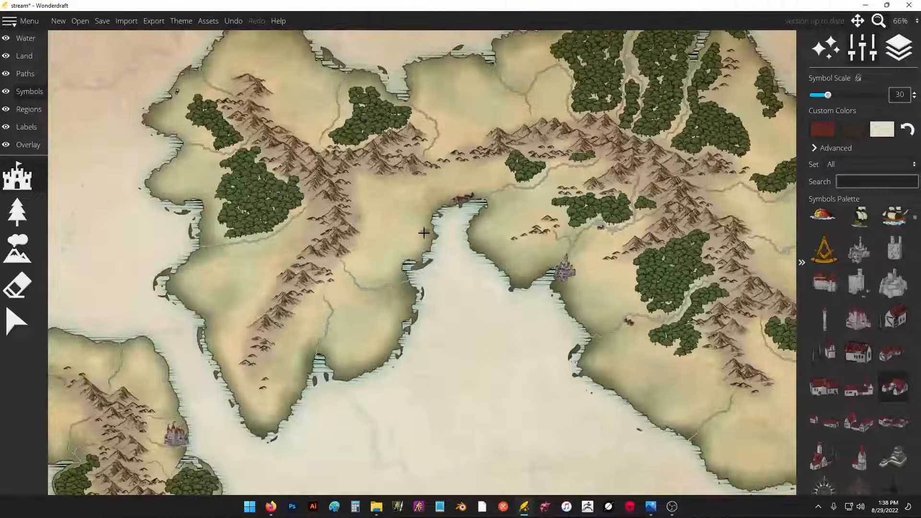
# - Place a small red-roofed house cluster at symbol scale 30 in the foothills northwest of the southwestern island's castle
pyautogui.moveTo(357, 321); pyautogui.dragTo(635, 117)
pyautogui.scroll(4, 424, 201)
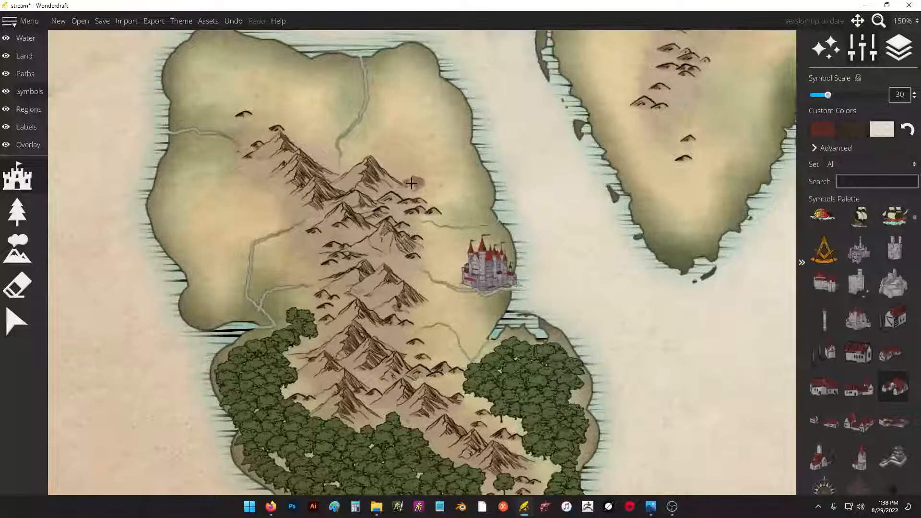
pyautogui.click(421, 188)
pyautogui.scroll(-1, 506, 139)
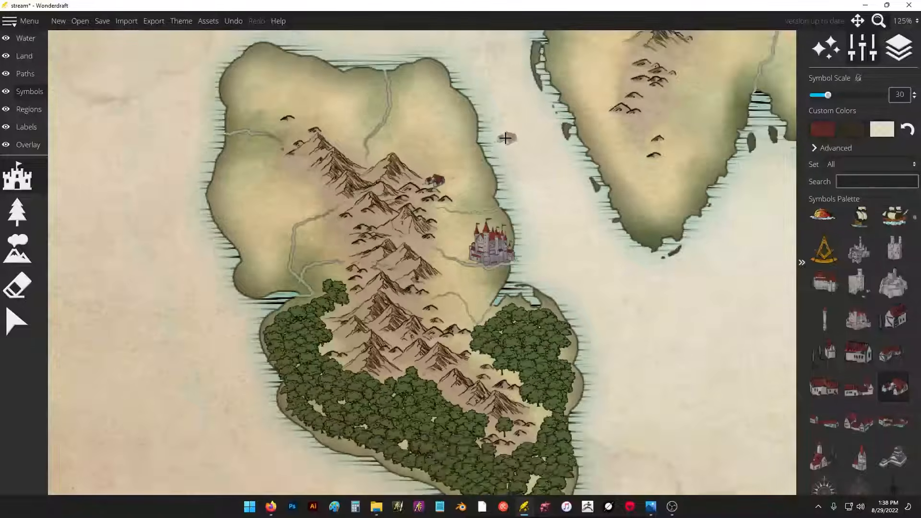
# - Place a round compass rose at symbol scale 100 in the open sea near the map's southeast corner
pyautogui.scroll(-3, 507, 138)
pyautogui.moveTo(668, 114); pyautogui.dragTo(228, 185)
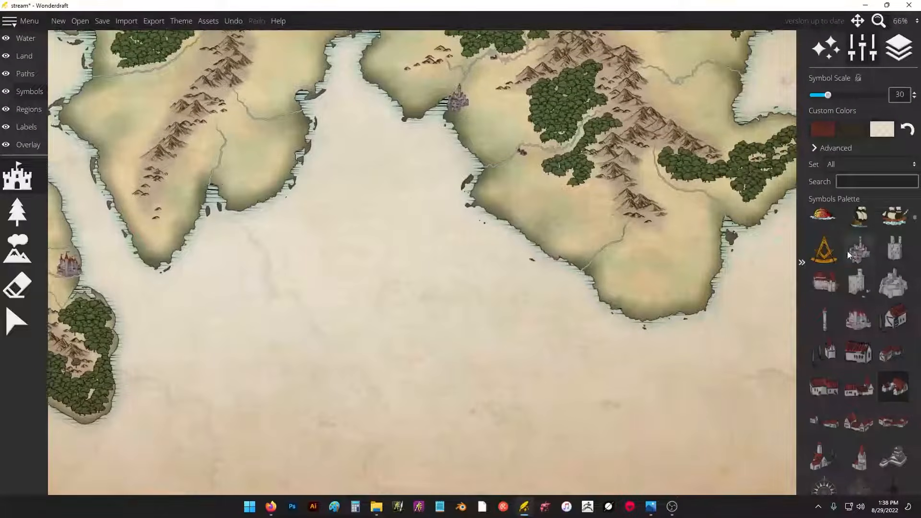
pyautogui.click(824, 250)
pyautogui.scroll(-1, 436, 213)
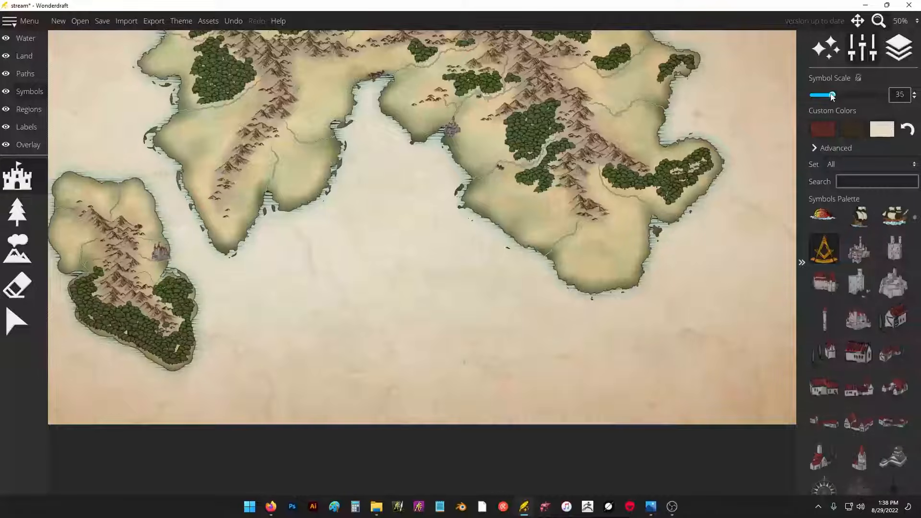
pyautogui.scroll(-2, 628, 236)
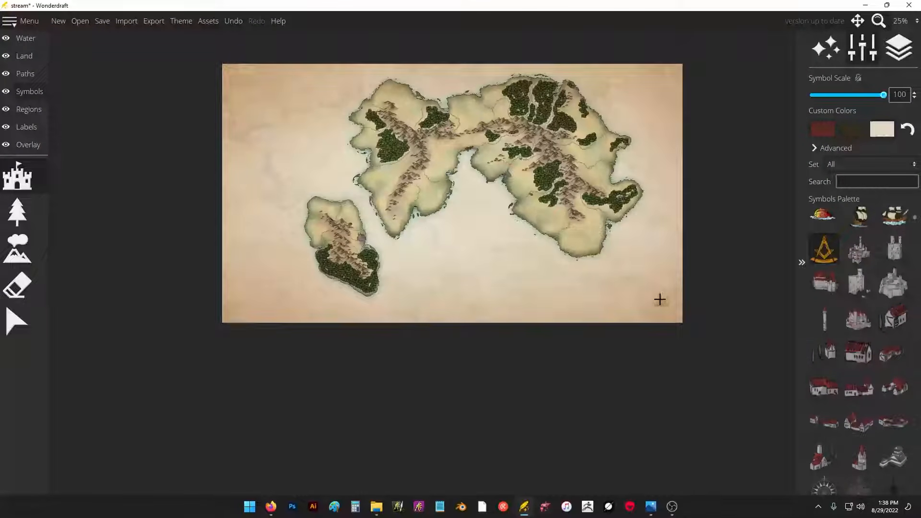
pyautogui.scroll(-4, 832, 313)
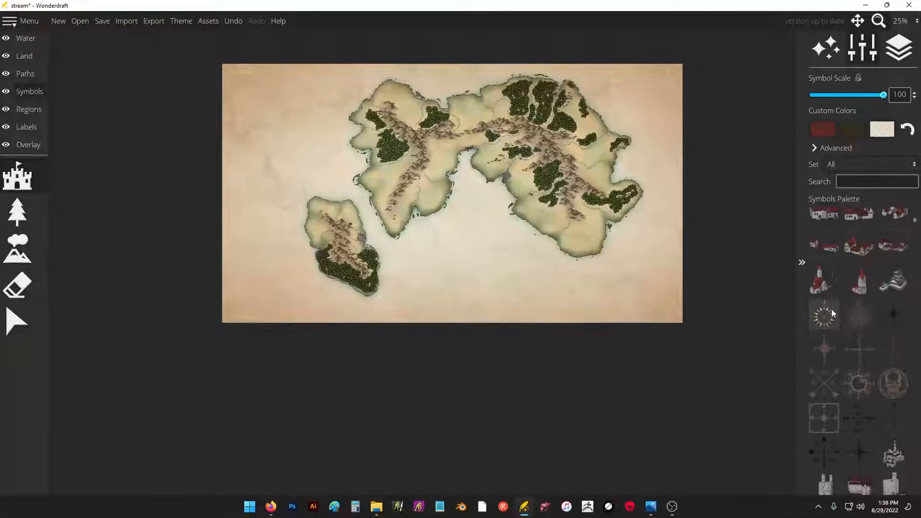
pyautogui.click(832, 313)
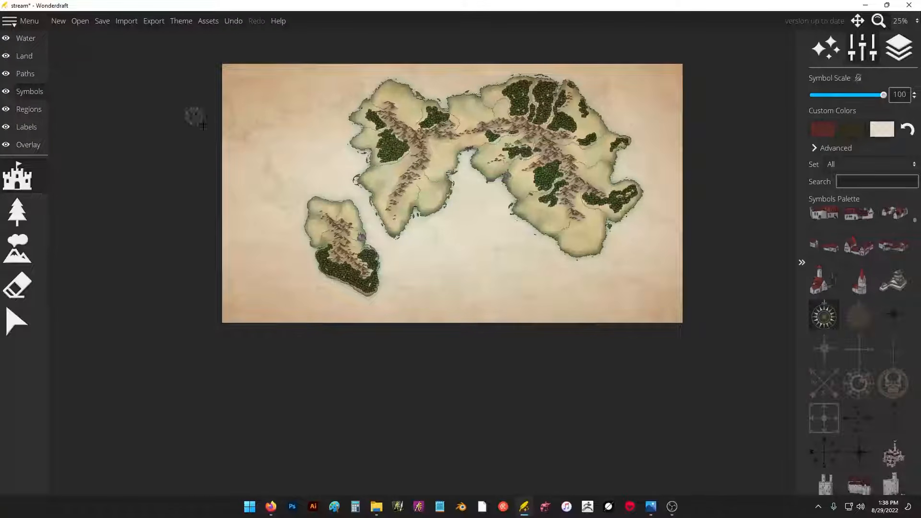
pyautogui.scroll(1, 259, 173)
pyautogui.click(893, 281)
pyautogui.moveTo(629, 260); pyautogui.dragTo(416, 237)
pyautogui.click(823, 314)
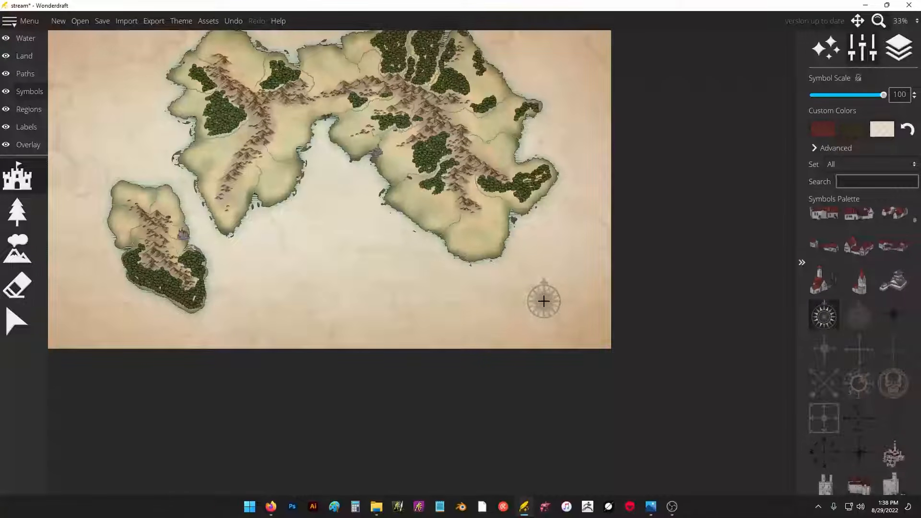
pyautogui.click(543, 301)
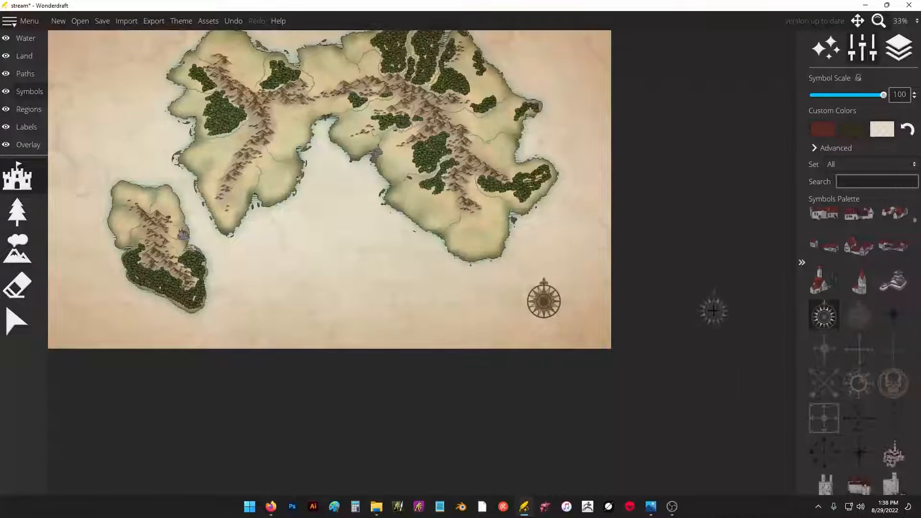
pyautogui.scroll(-1, 700, 295)
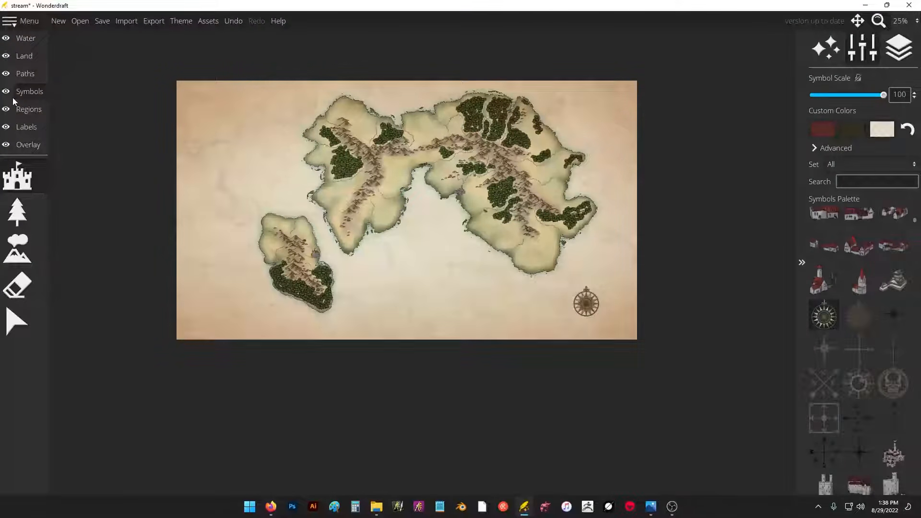
# - Switch to the Path tool in preparation for drawing roads on the eastern mainland
pyautogui.scroll(3, 422, 173)
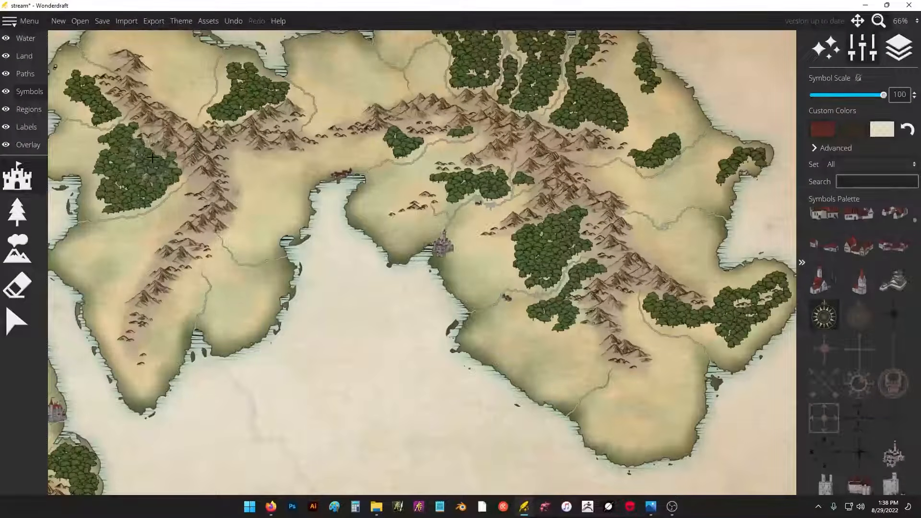
pyautogui.click(117, 85)
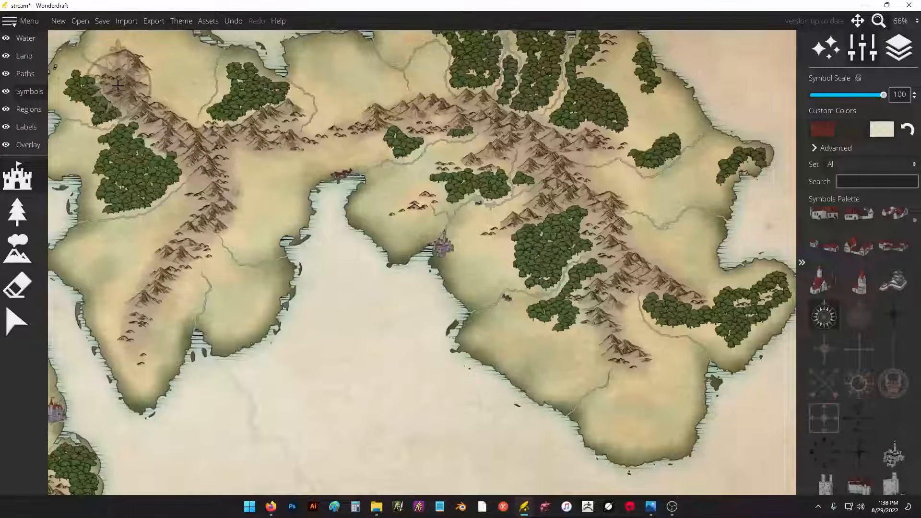
pyautogui.click(30, 74)
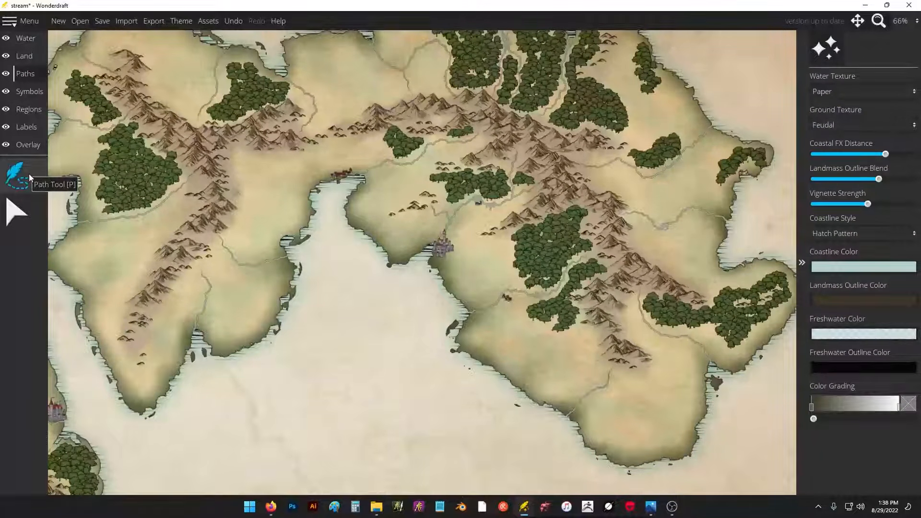
pyautogui.click(19, 212)
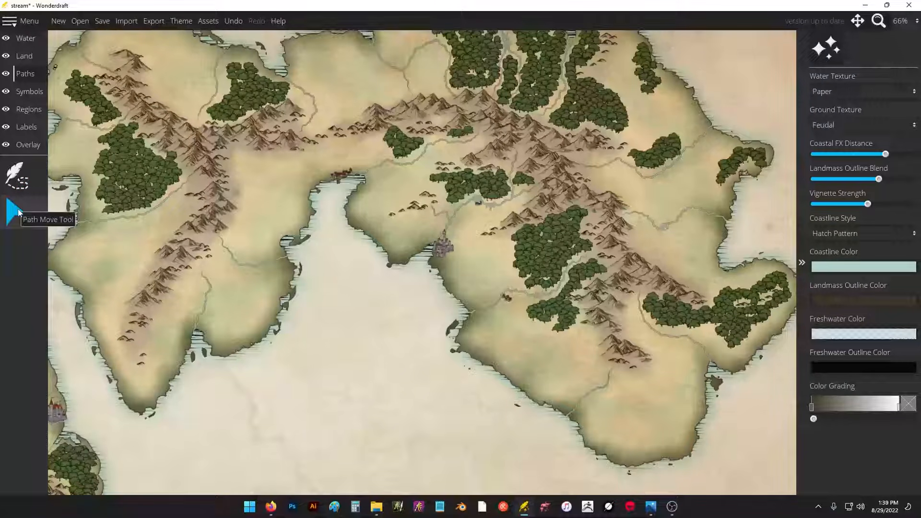
pyautogui.click(17, 175)
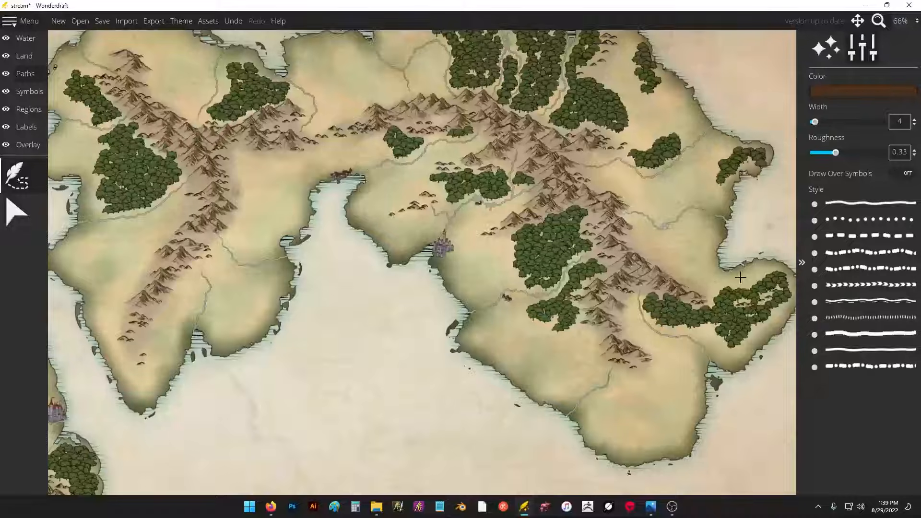
pyautogui.scroll(5, 758, 202)
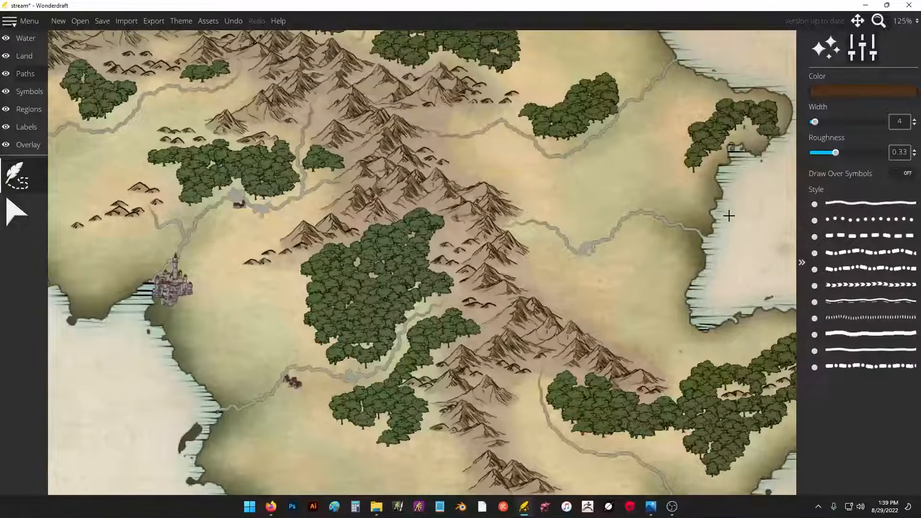
pyautogui.moveTo(724, 211); pyautogui.dragTo(623, 185)
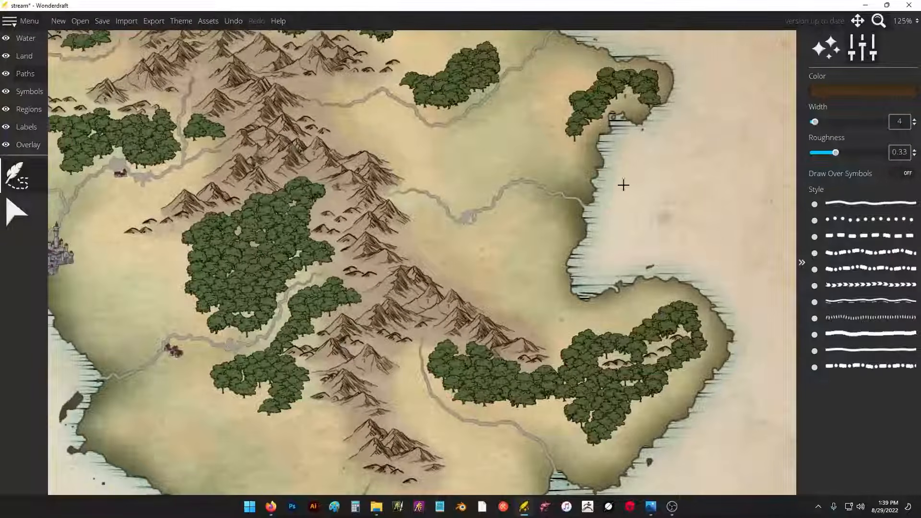
# - Try a short-tick path style at width 10, running from the eastern plain out into the sea
pyautogui.click(854, 317)
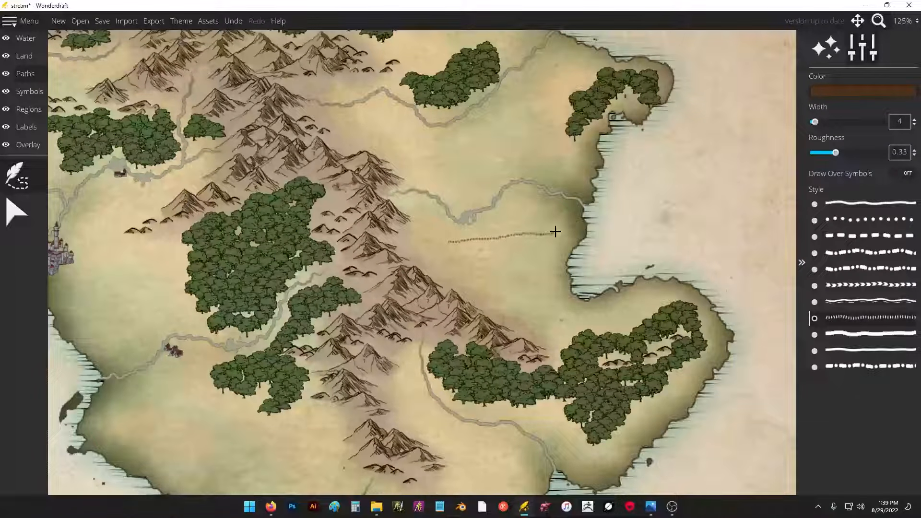
pyautogui.press(']')
pyautogui.press(']')
pyautogui.press(']')
pyautogui.press(']')
pyautogui.press(']')
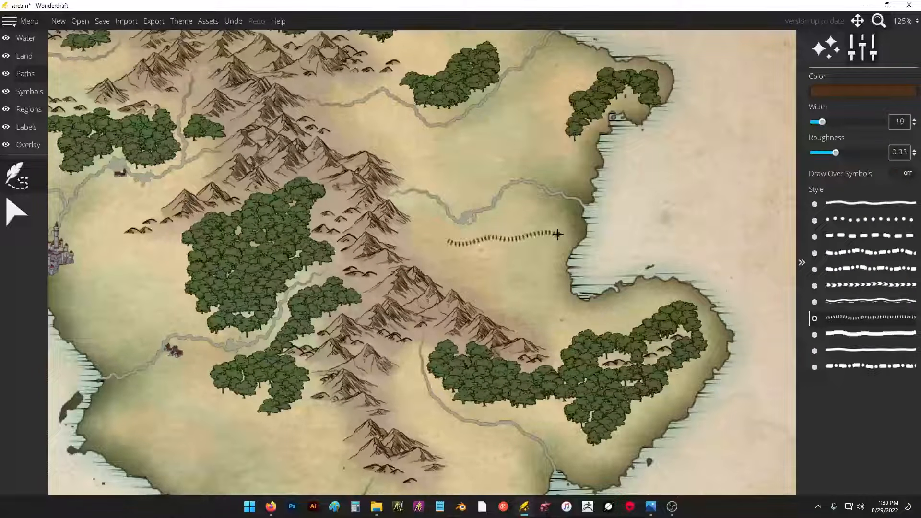
pyautogui.rightClick(639, 220)
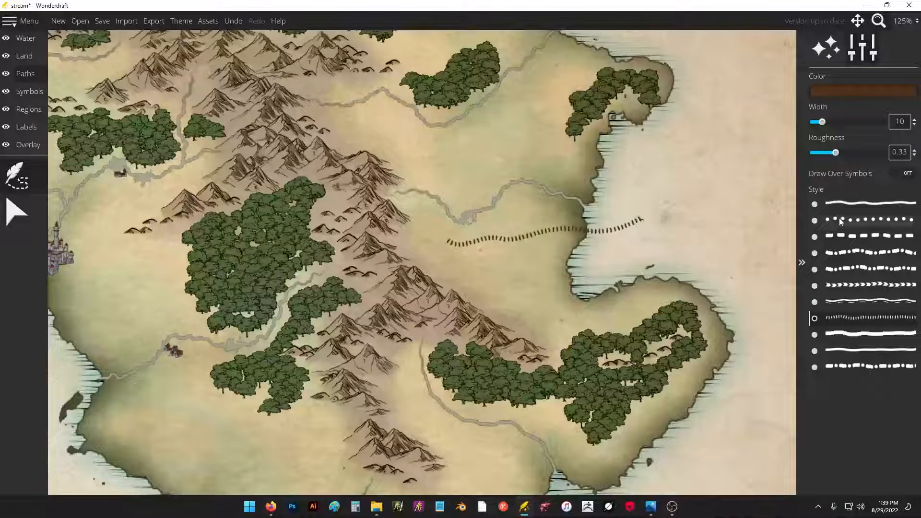
# - Try a solid and a dotted path beside the ticked one, and undo all three test paths
pyautogui.click(843, 205)
pyautogui.click(473, 211)
pyautogui.rightClick(650, 206)
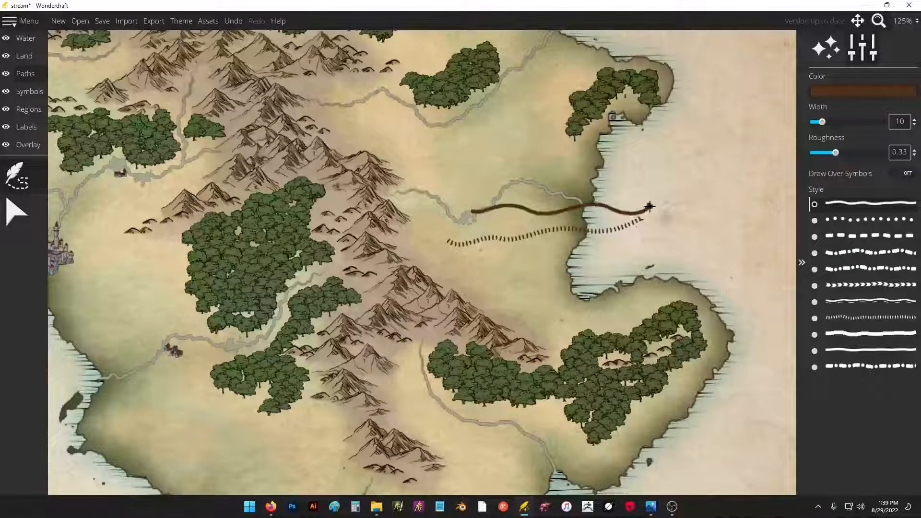
pyautogui.click(838, 226)
pyautogui.click(522, 261)
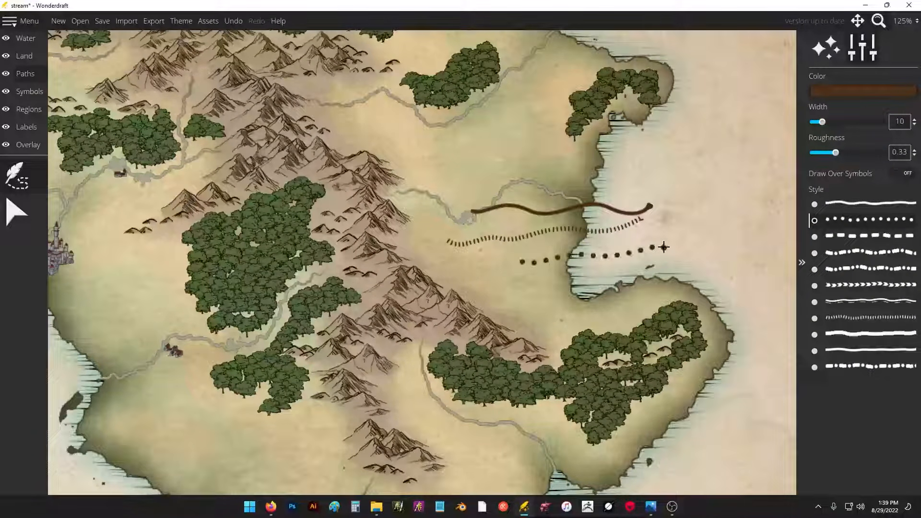
pyautogui.hotkey('ctrl', 'z')
pyautogui.hotkey('ctrl', 'z')
pyautogui.hotkey('ctrl', 'z')
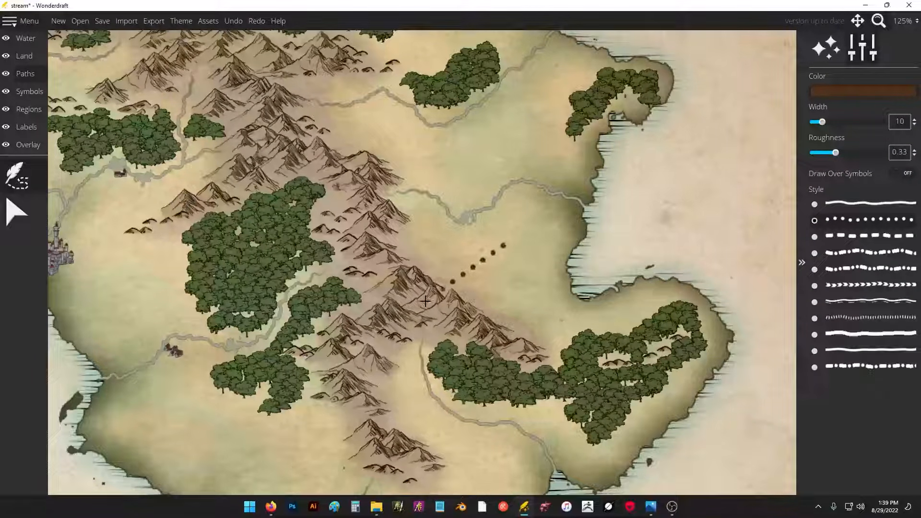
# - Try dotted paths across the eastern mountains and forest with Draw Over Symbols off and on, undoing each one
pyautogui.click(107, 274)
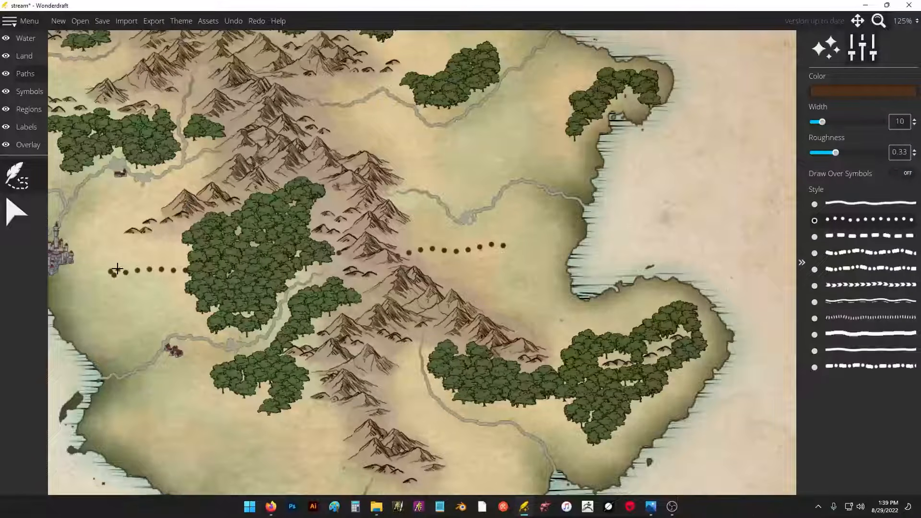
pyautogui.hotkey('ctrl', 'z')
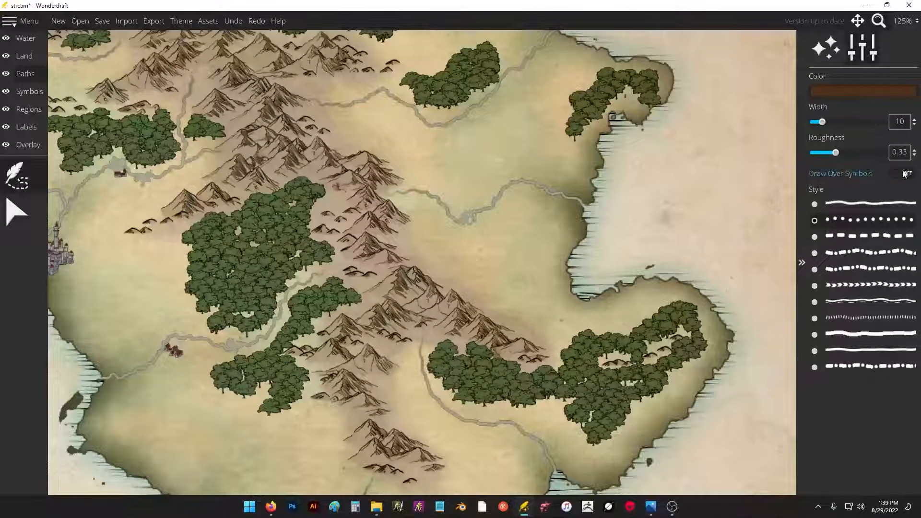
pyautogui.click(904, 174)
pyautogui.moveTo(510, 214)
pyautogui.mouseDown()
pyautogui.moveTo(327, 264)
pyautogui.moveTo(249, 298)
pyautogui.moveTo(177, 309)
pyautogui.mouseUp()
pyautogui.hotkey('ctrl', 'z')
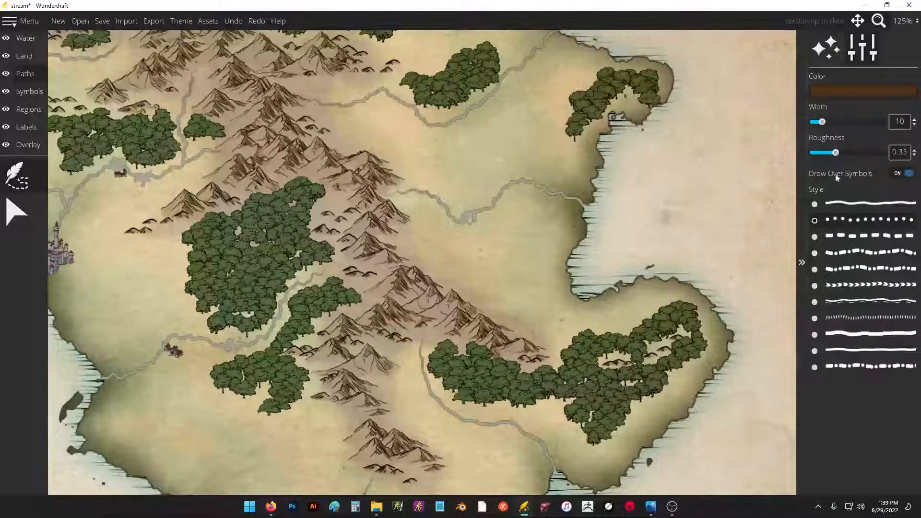
# - Choose the solid path style, set its roughness to 0.42 and width to 5, and test it on the eastern plain
pyautogui.click(852, 204)
pyautogui.click(534, 148)
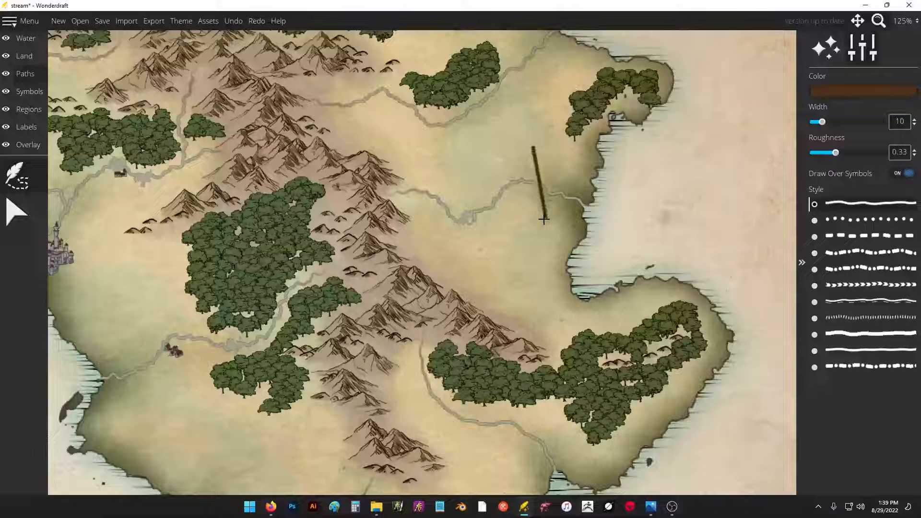
pyautogui.rightClick(553, 151)
pyautogui.moveTo(837, 157); pyautogui.dragTo(844, 156)
pyautogui.moveTo(822, 122); pyautogui.dragTo(820, 123)
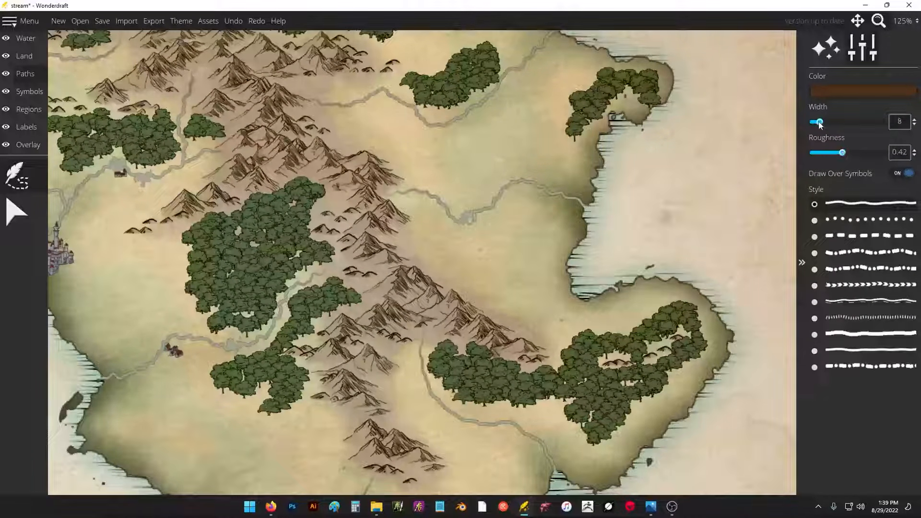
pyautogui.click(523, 151)
pyautogui.rightClick(593, 150)
# - Turn off Draw Over Symbols and draw a solid road from the bay's castle to the village at the southern river bend
pyautogui.moveTo(316, 184); pyautogui.dragTo(690, 76)
pyautogui.scroll(2, 485, 178)
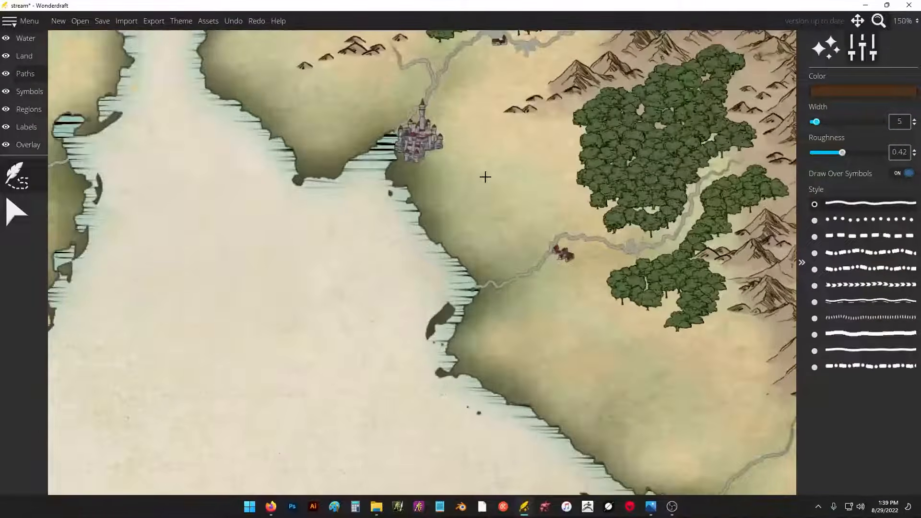
pyautogui.click(419, 167)
pyautogui.hotkey('ctrl', 'z')
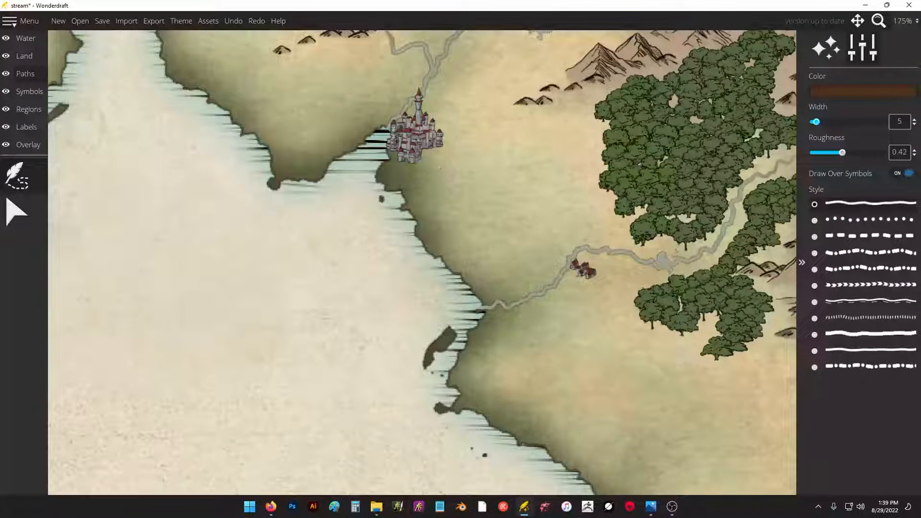
pyautogui.click(900, 175)
pyautogui.moveTo(412, 154)
pyautogui.mouseDown()
pyautogui.moveTo(417, 197)
pyautogui.moveTo(469, 235)
pyautogui.moveTo(499, 276)
pyautogui.moveTo(567, 255)
pyautogui.moveTo(573, 266)
pyautogui.mouseUp()
# - Draw a road from the castle to the lakeside village building, replacing the rough first version and lowering the path roughness to 0.2
pyautogui.moveTo(430, 127)
pyautogui.mouseDown()
pyautogui.moveTo(523, 298)
pyautogui.moveTo(533, 247)
pyautogui.moveTo(562, 215)
pyautogui.moveTo(596, 195)
pyautogui.mouseUp()
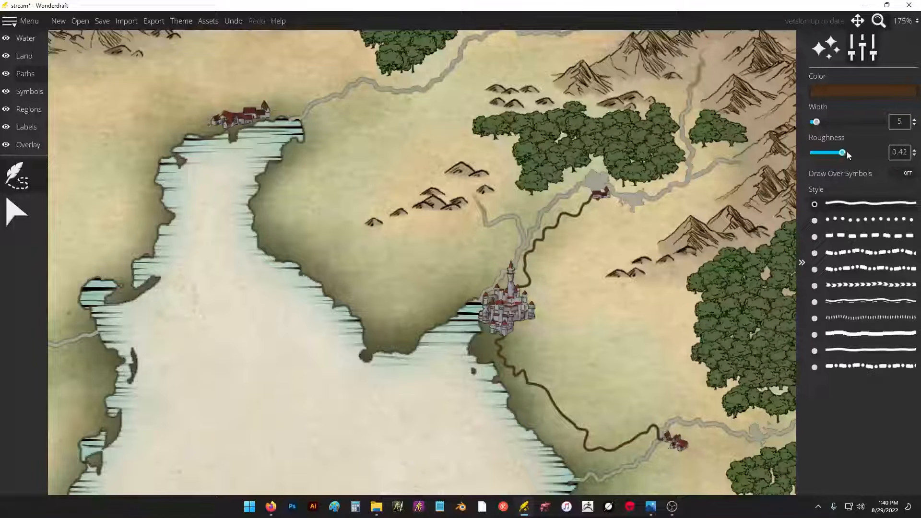
pyautogui.moveTo(847, 153); pyautogui.dragTo(822, 154)
pyautogui.hotkey('ctrl', 'z')
pyautogui.moveTo(519, 287); pyautogui.dragTo(525, 267)
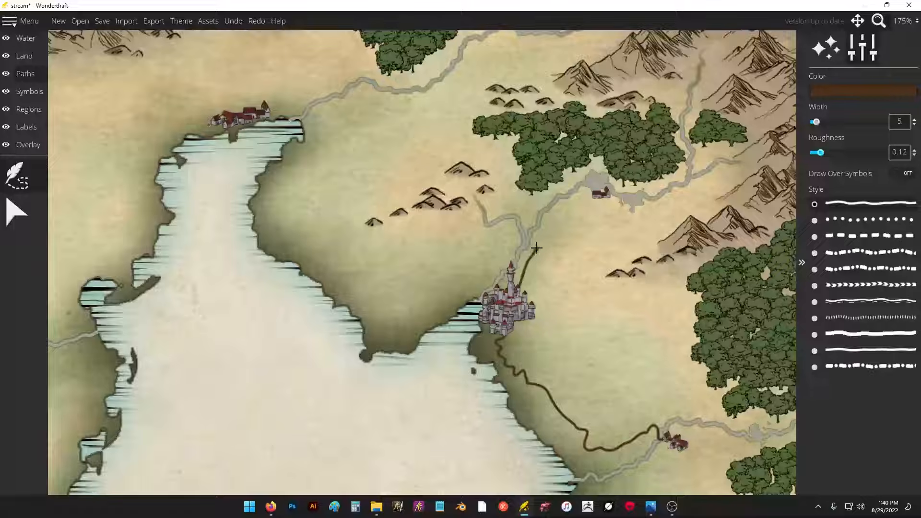
pyautogui.moveTo(541, 232); pyautogui.dragTo(579, 201)
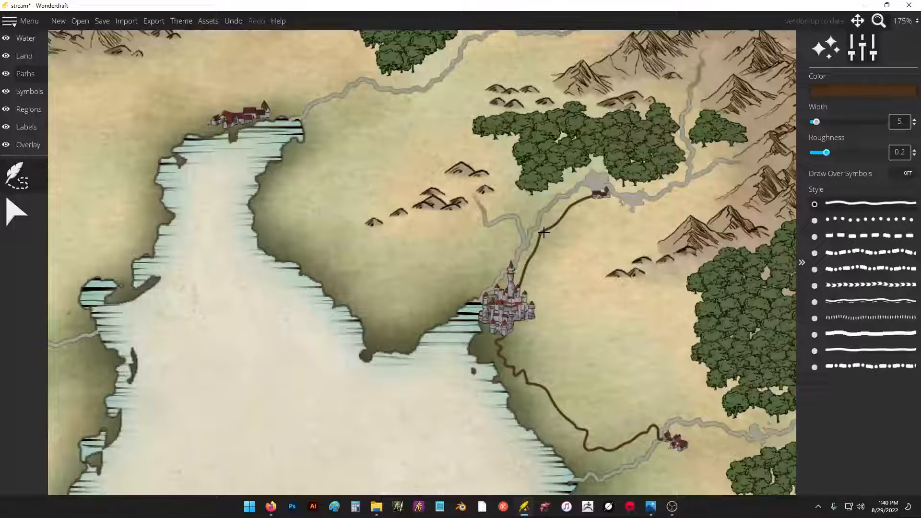
# - Draw a branch road from the lake road around the northern side of the hills to the town at the bay's head
pyautogui.moveTo(544, 233)
pyautogui.mouseDown()
pyautogui.moveTo(536, 209)
pyautogui.moveTo(554, 215)
pyautogui.moveTo(546, 235)
pyautogui.moveTo(535, 207)
pyautogui.moveTo(506, 199)
pyautogui.moveTo(502, 159)
pyautogui.moveTo(482, 149)
pyautogui.moveTo(400, 147)
pyautogui.moveTo(332, 110)
pyautogui.moveTo(259, 113)
pyautogui.mouseUp()
pyautogui.hotkey('ctrl', 'z')
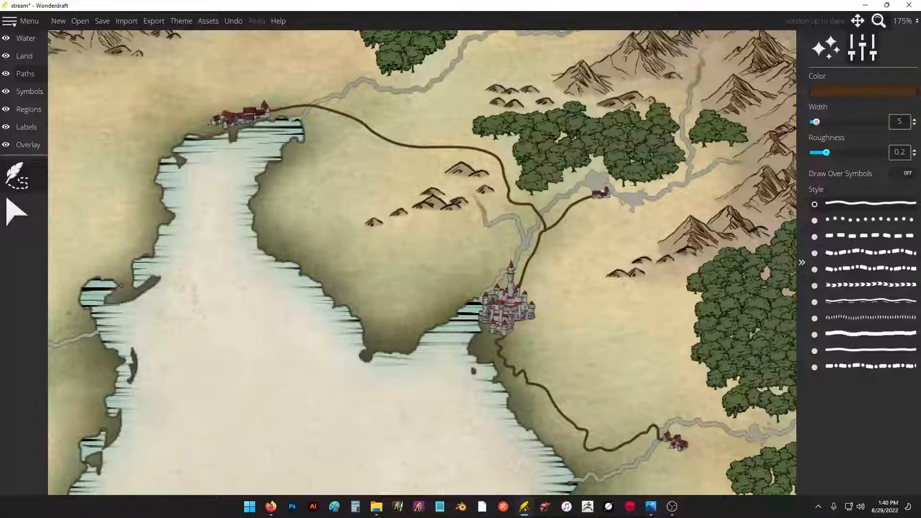
pyautogui.scroll(-5, 524, 127)
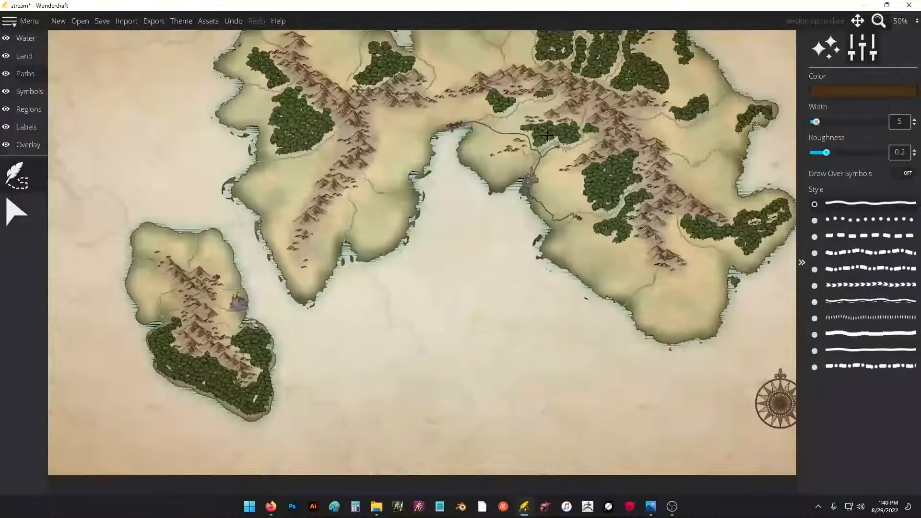
# - Draw a road on the southwestern island from its castle to the village beside the mountains
pyautogui.scroll(4, 538, 276)
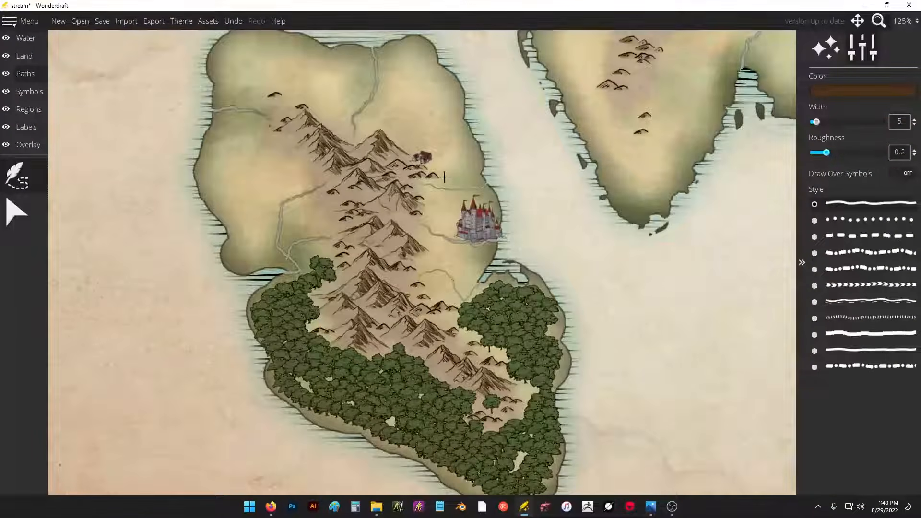
pyautogui.moveTo(456, 213)
pyautogui.mouseDown()
pyautogui.moveTo(453, 177)
pyautogui.moveTo(435, 162)
pyautogui.mouseUp()
pyautogui.scroll(-2, 484, 152)
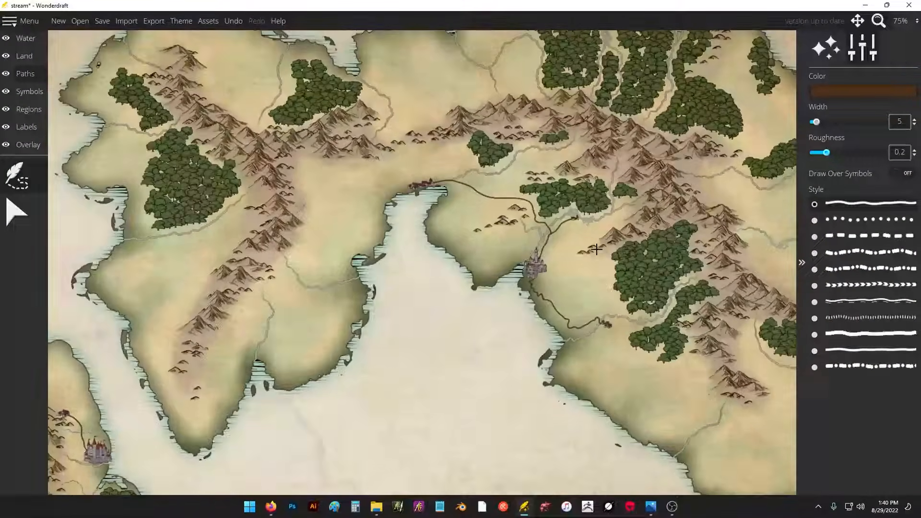
# - Select the road leading to the town at the bay's head and shift it slightly southwest
pyautogui.scroll(3, 596, 249)
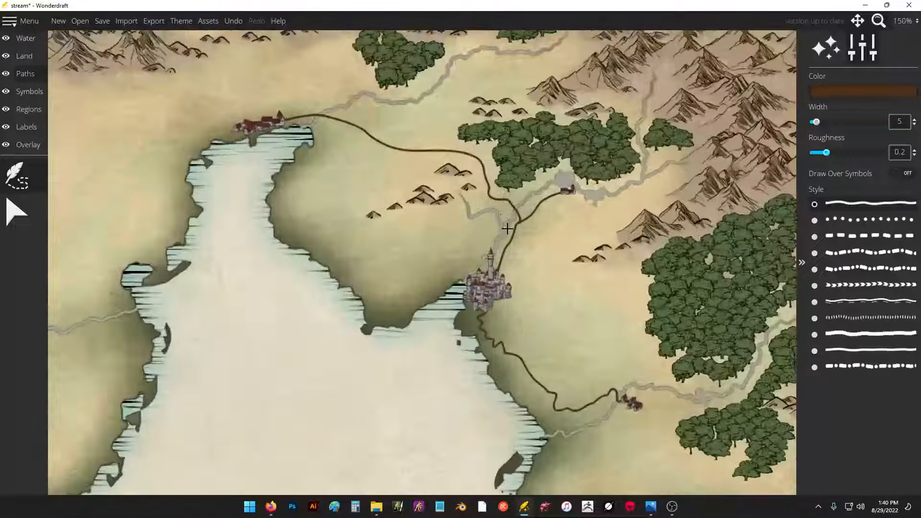
pyautogui.click(17, 211)
pyautogui.click(410, 152)
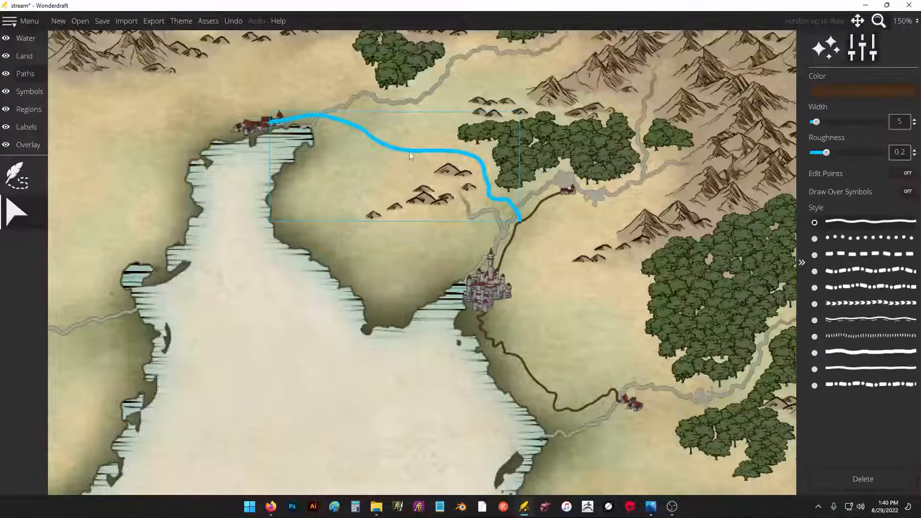
pyautogui.moveTo(410, 152)
pyautogui.mouseDown()
pyautogui.moveTo(435, 230)
pyautogui.moveTo(505, 185)
pyautogui.moveTo(360, 144)
pyautogui.moveTo(411, 156)
pyautogui.mouseUp()
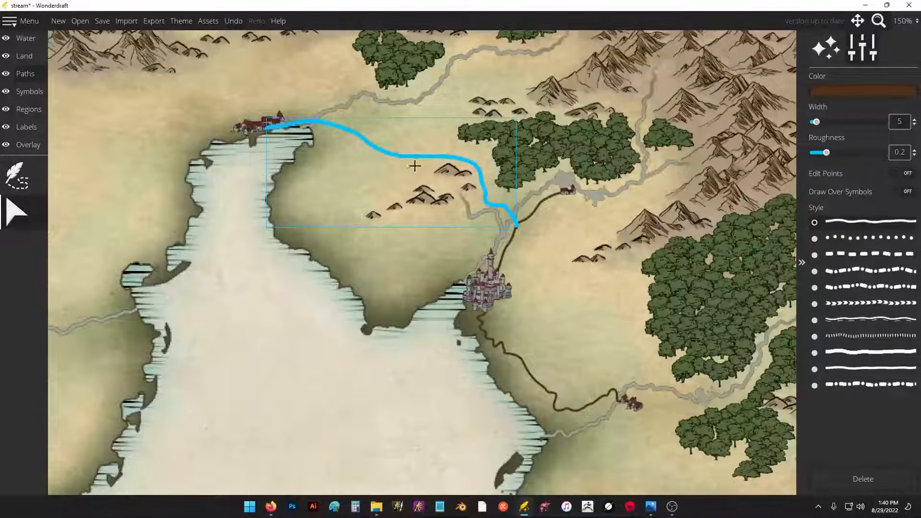
# - Try dotted, dashed and heavier line styles on the selected road, returning it to the thin solid style
pyautogui.click(854, 287)
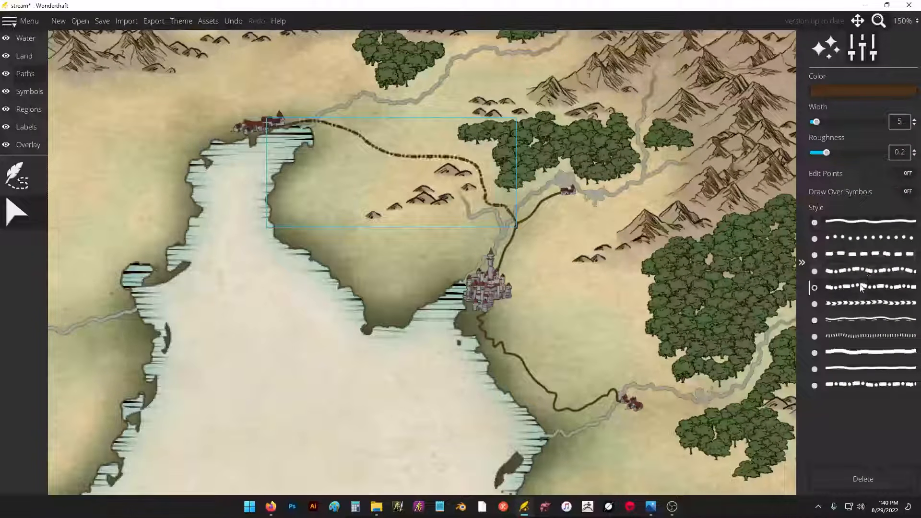
pyautogui.click(815, 271)
pyautogui.click(814, 254)
pyautogui.click(814, 239)
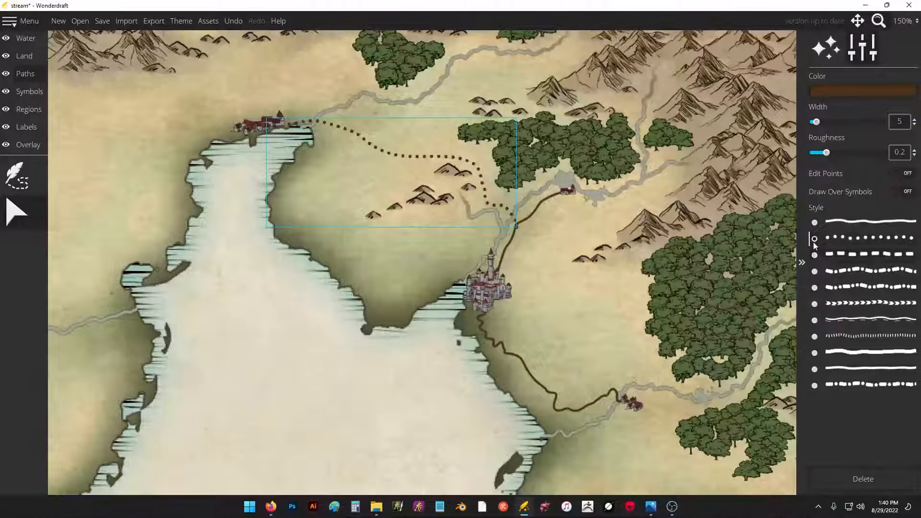
pyautogui.click(815, 223)
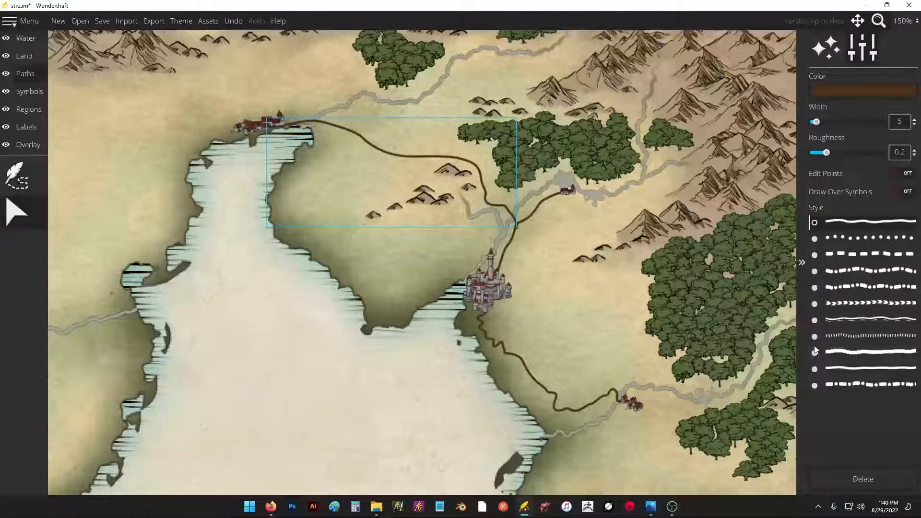
pyautogui.click(814, 369)
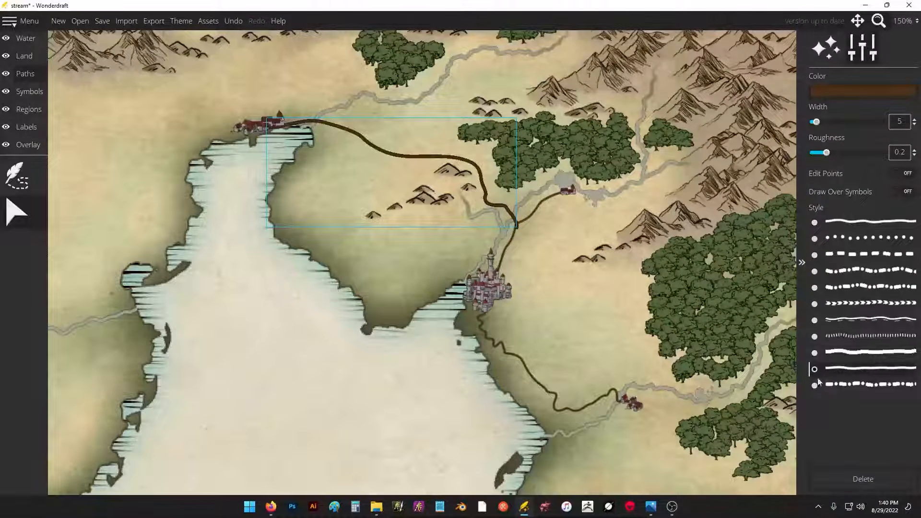
pyautogui.click(815, 386)
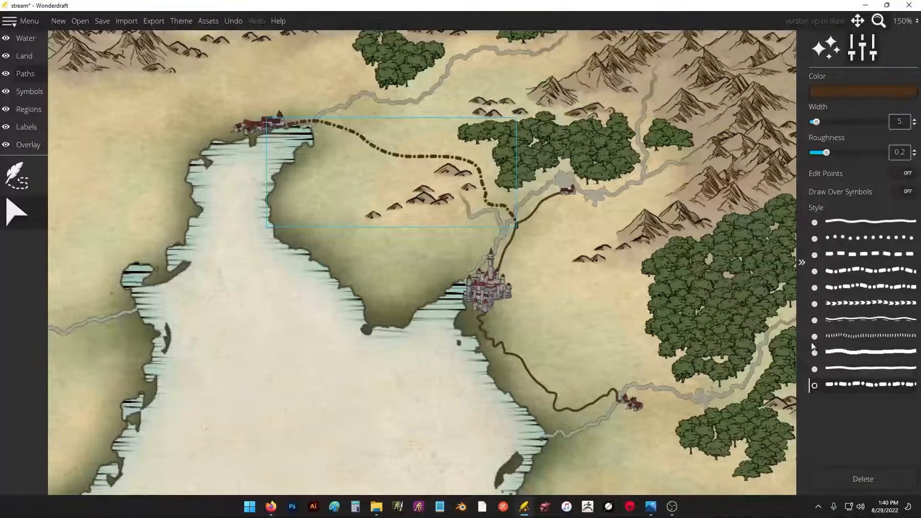
pyautogui.click(815, 223)
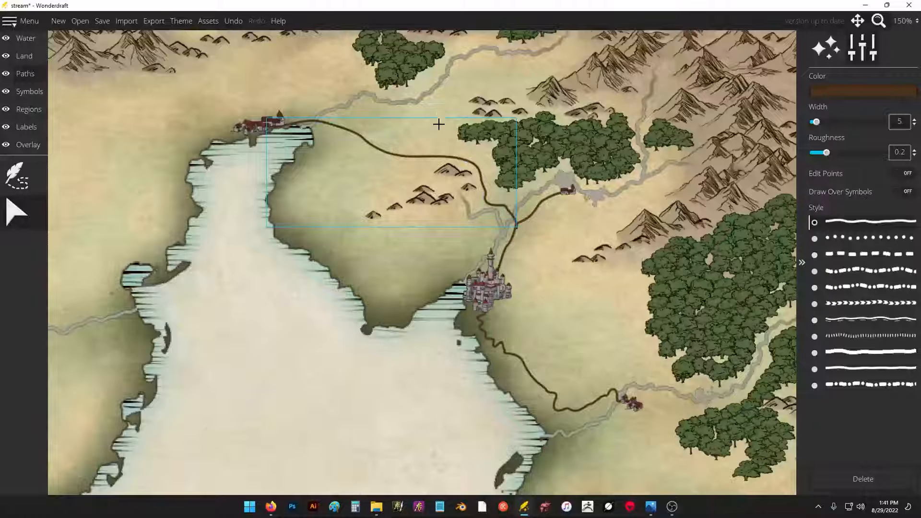
# - Turn on Edit Points for the selected road to show its nodes and turn it off again
pyautogui.click(899, 174)
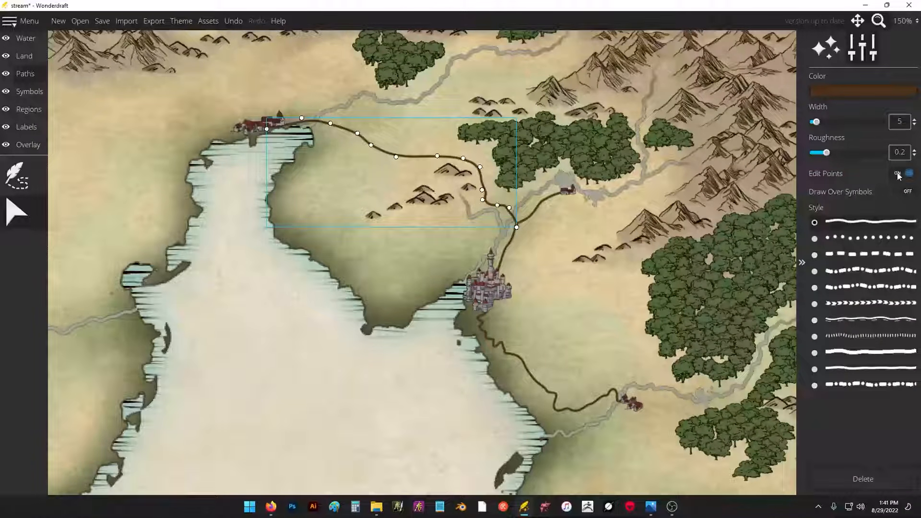
pyautogui.click(898, 174)
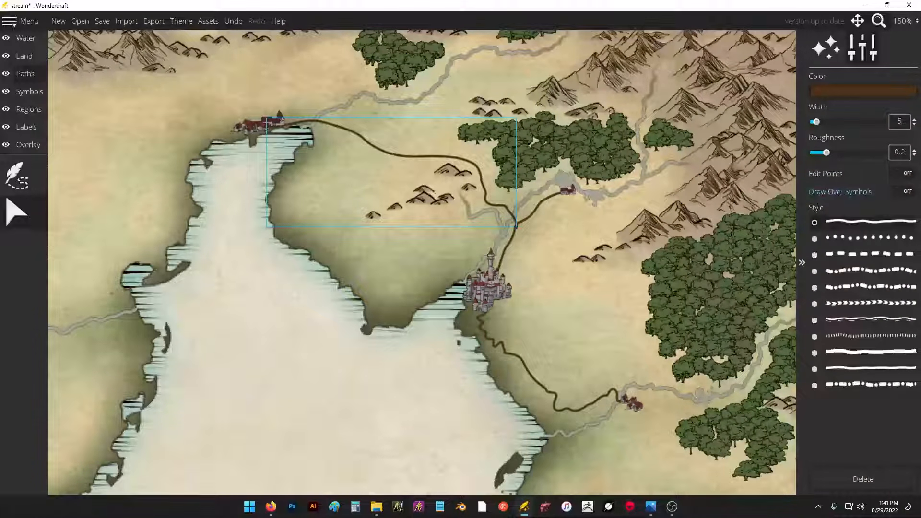
pyautogui.scroll(-2, 532, 176)
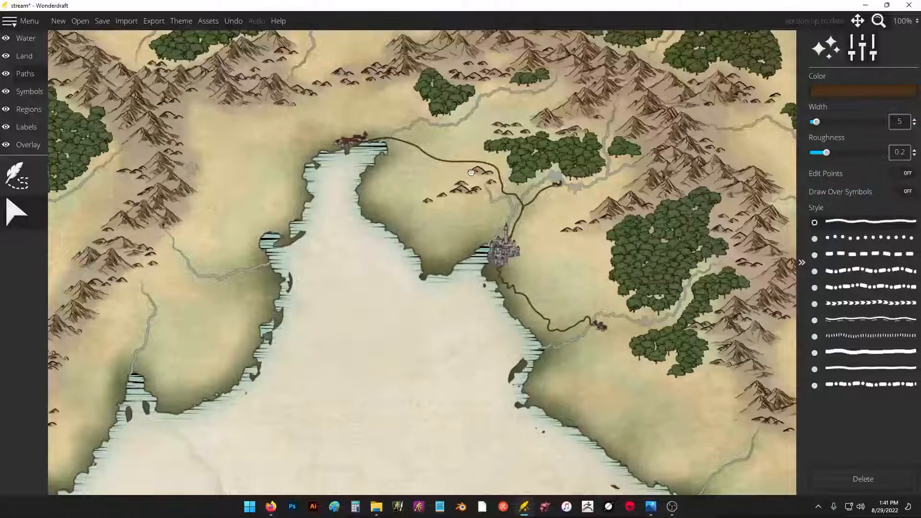
pyautogui.scroll(-3, 471, 173)
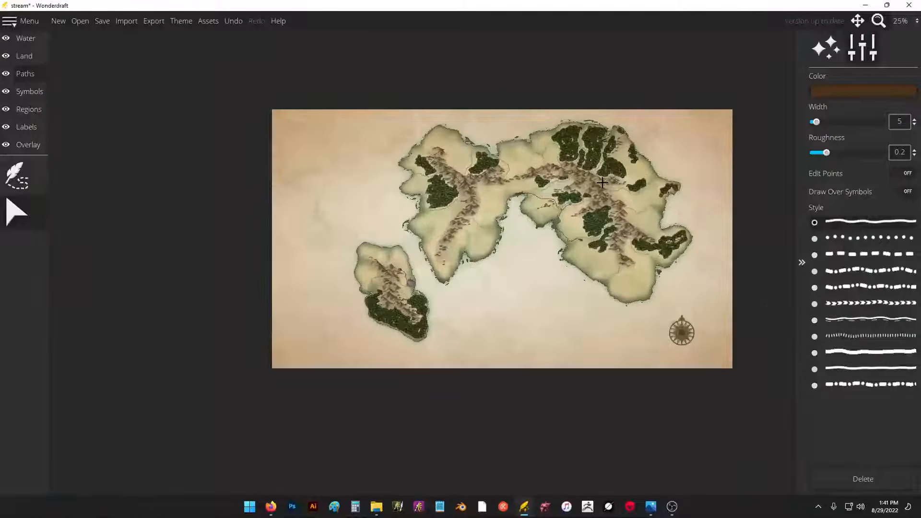
pyautogui.scroll(1, 602, 183)
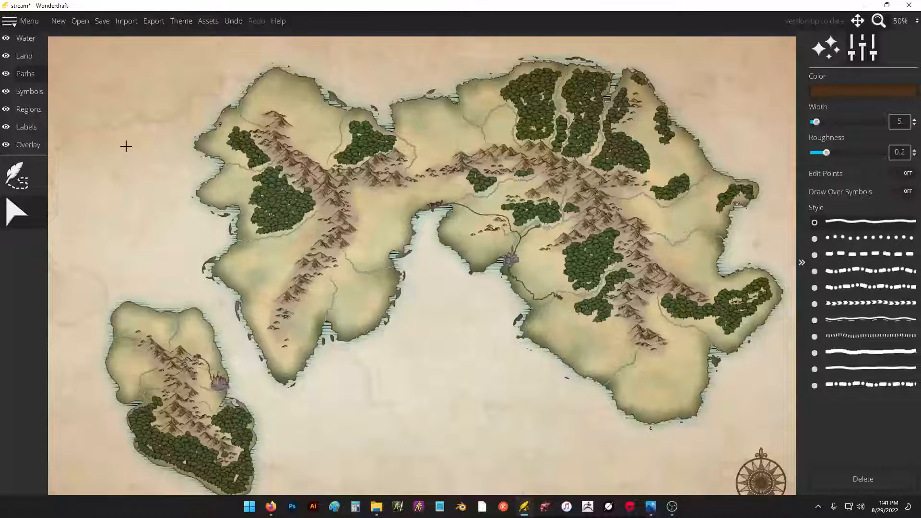
# - Switch to the map's Labels layer and look over its label, selection and box tools
pyautogui.click(27, 127)
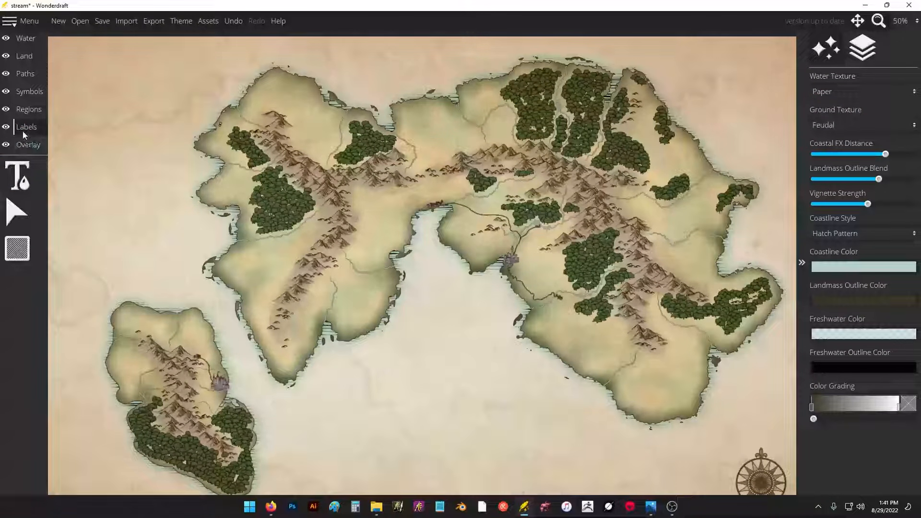
pyautogui.click(14, 187)
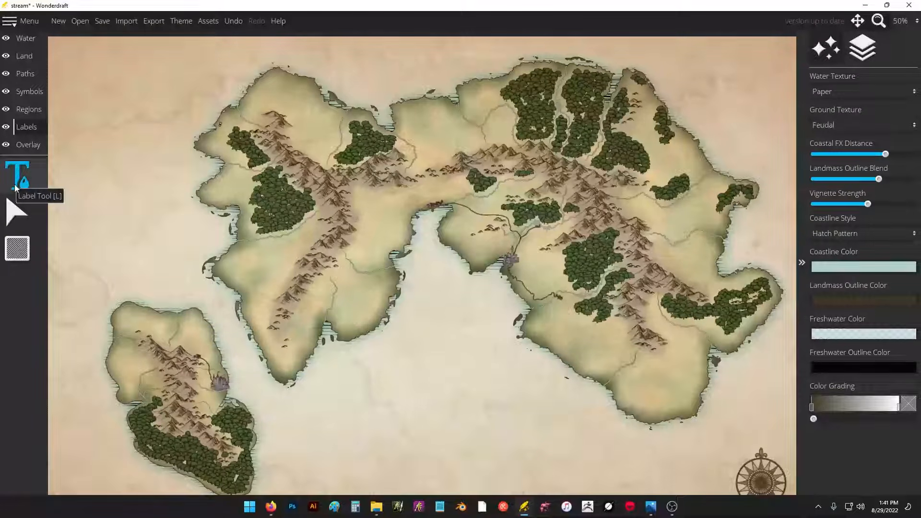
pyautogui.click(17, 211)
pyautogui.click(17, 244)
pyautogui.click(18, 215)
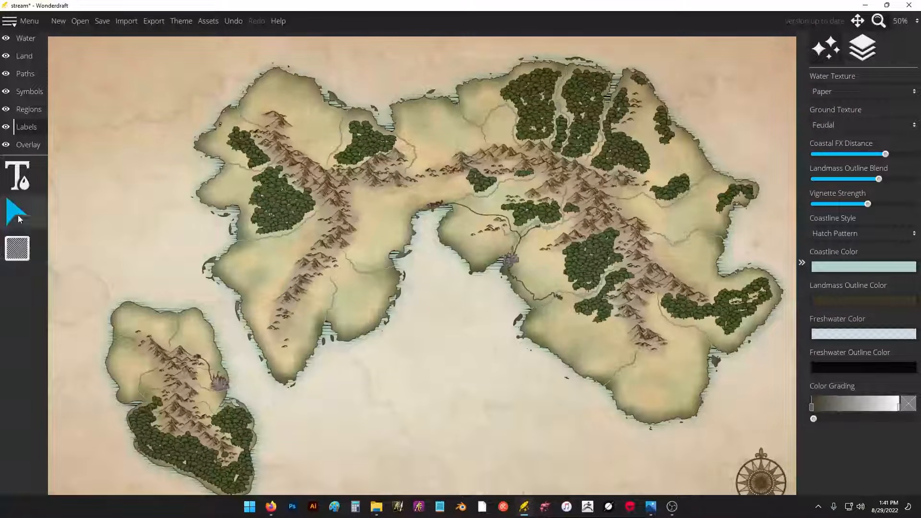
# - Try a label box with a checkered border in the sea south of the continent and undo it
pyautogui.click(17, 248)
pyautogui.moveTo(368, 359); pyautogui.dragTo(558, 444)
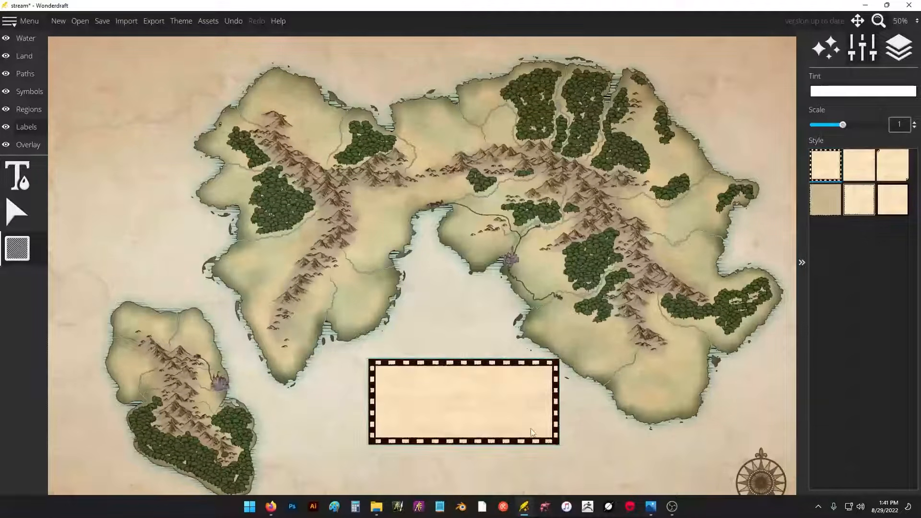
pyautogui.hotkey('ctrl', 'z')
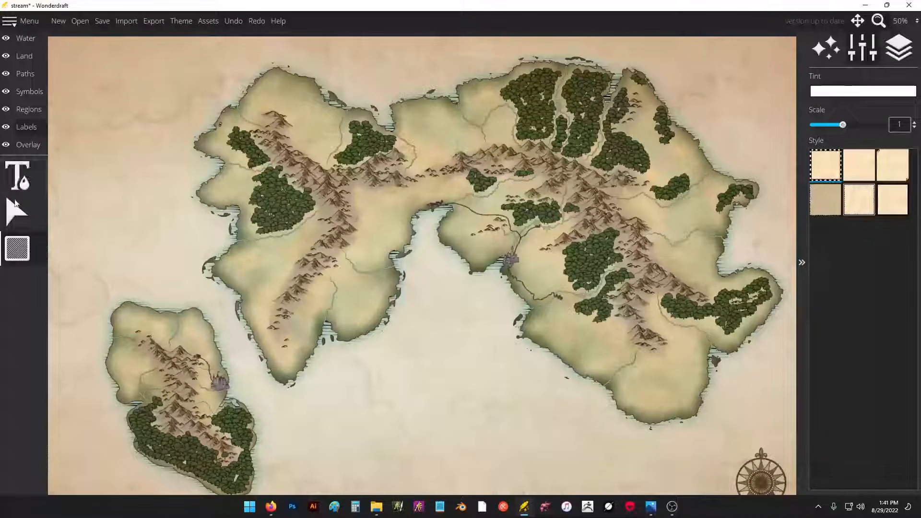
# - Place a text label in the sea south of the western peninsula and apply the Water preset to it
pyautogui.click(15, 204)
pyautogui.press('t')
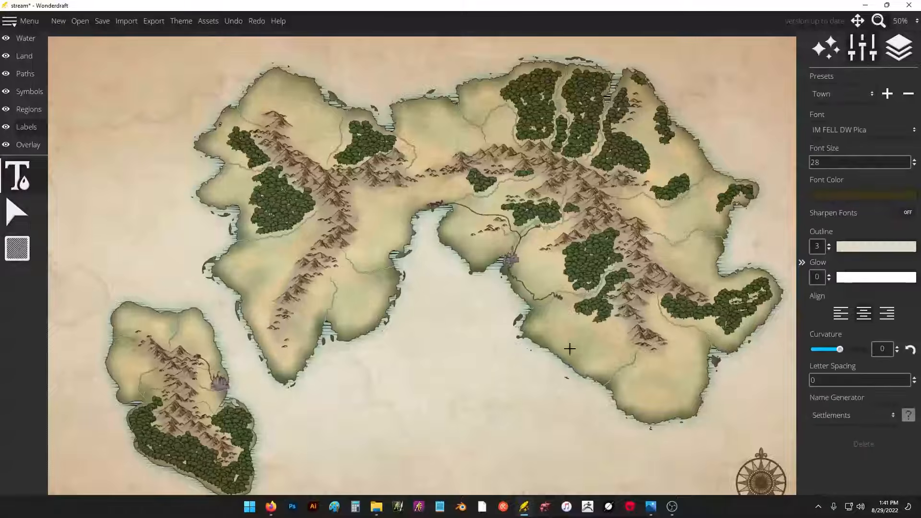
pyautogui.click(377, 375)
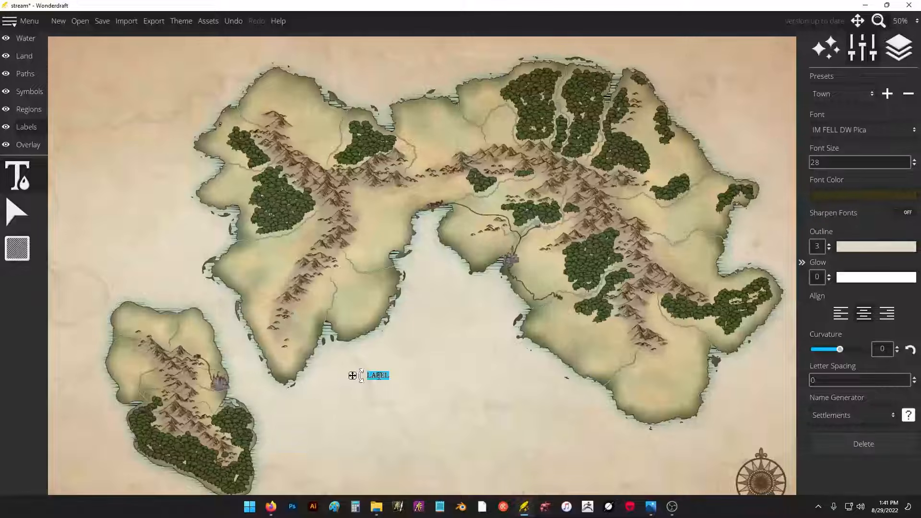
pyautogui.scroll(3, 376, 387)
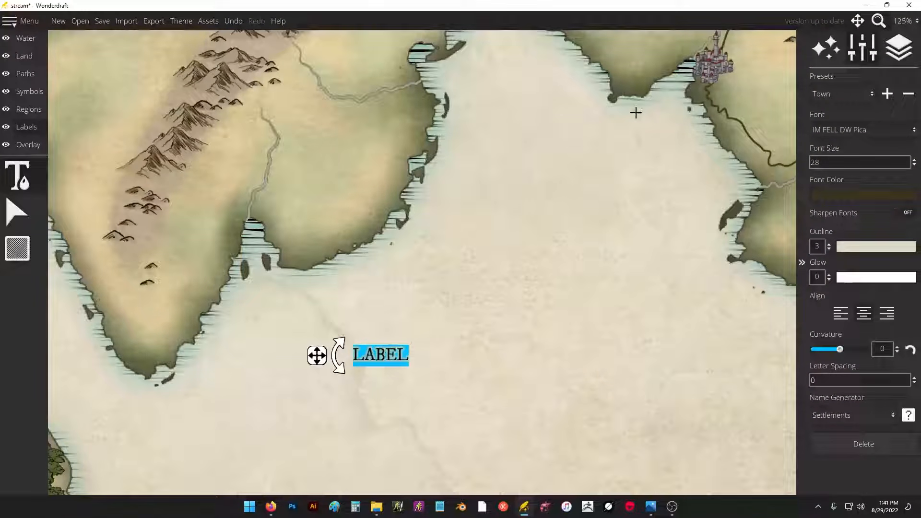
pyautogui.click(835, 123)
pyautogui.click(836, 124)
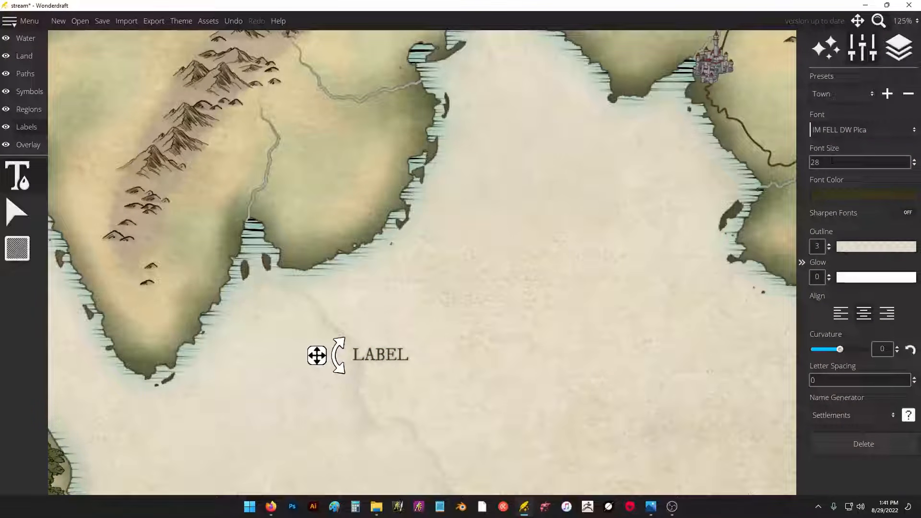
pyautogui.click(825, 93)
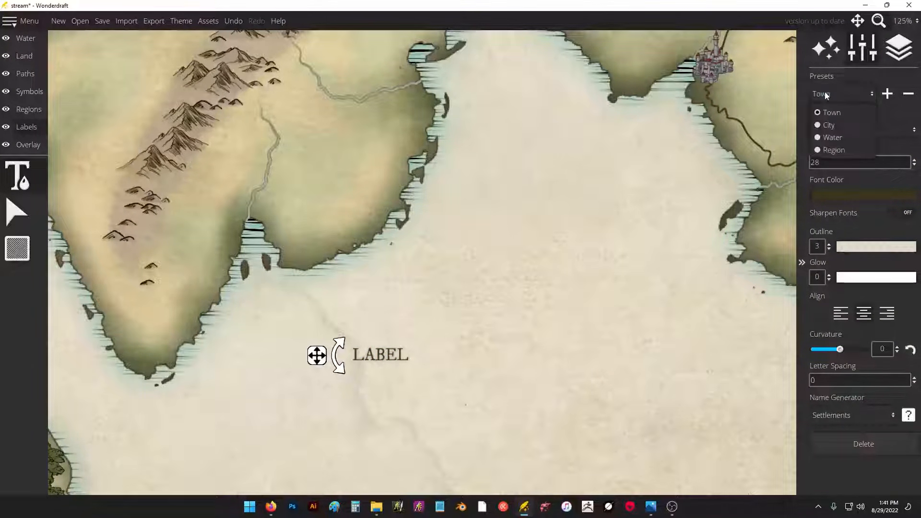
pyautogui.click(826, 142)
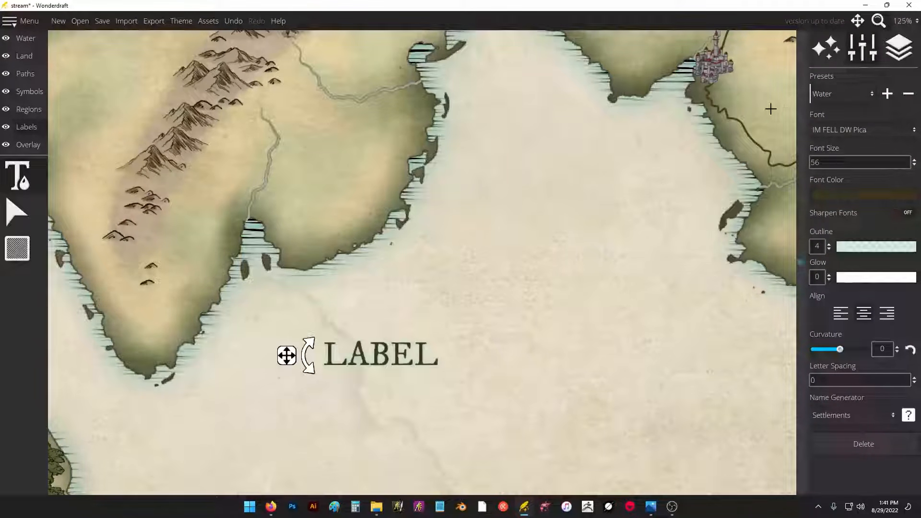
# - Replace the new label's placeholder text with "North Island"
pyautogui.scroll(-2, 573, 207)
pyautogui.doubleClick(455, 296)
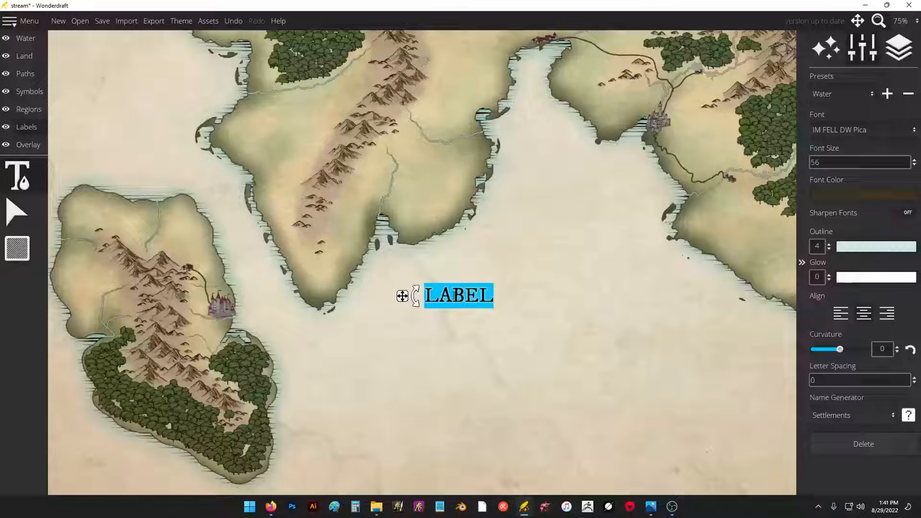
pyautogui.write('no')
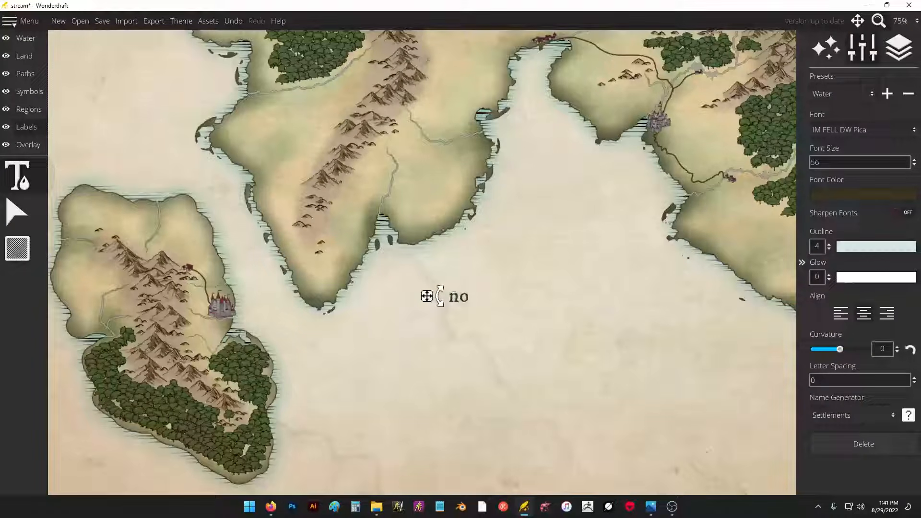
pyautogui.press('BackSpace')
pyautogui.press('BackSpace')
pyautogui.write('Nort')
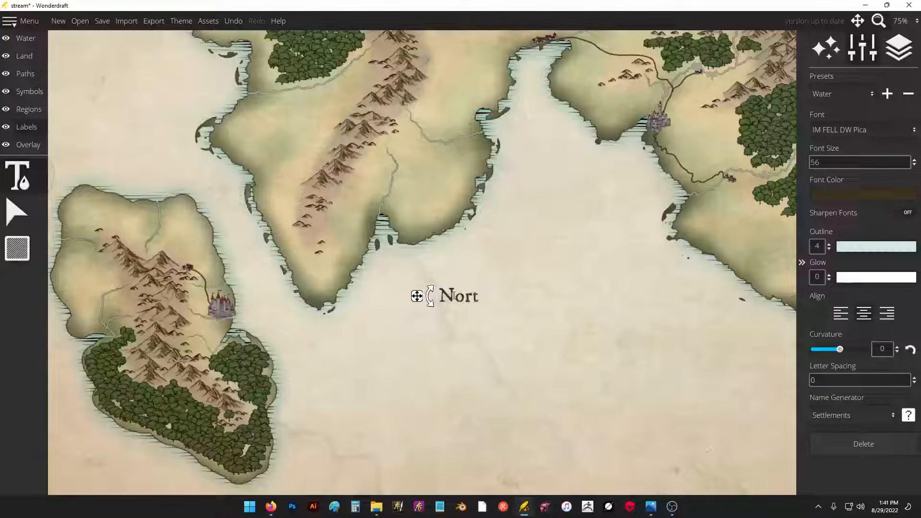
pyautogui.write('h Island')
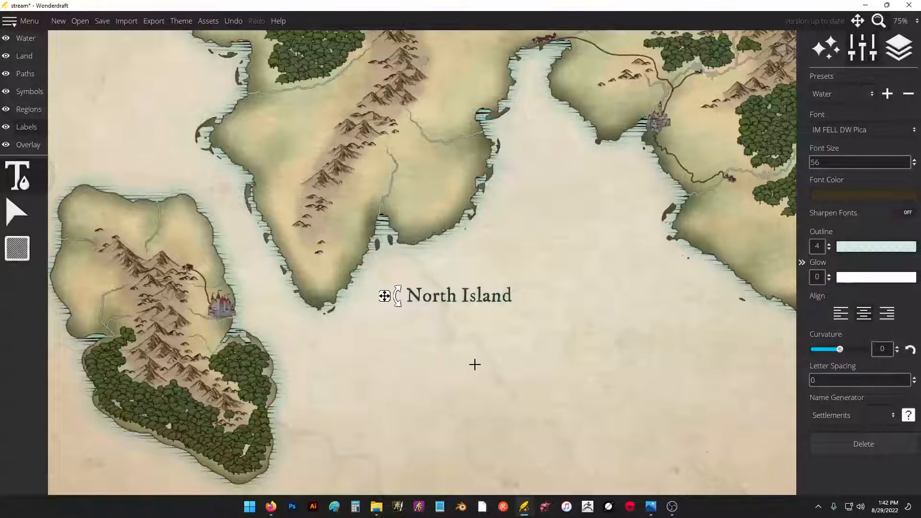
# - Increase the North Island label's font size to 81
pyautogui.scroll(-3, 479, 360)
pyautogui.scroll(1, 492, 352)
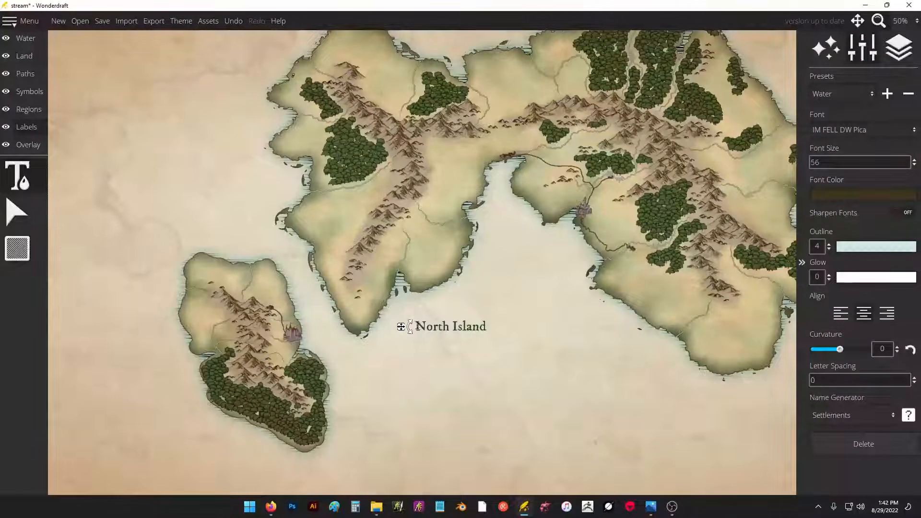
pyautogui.moveTo(417, 326); pyautogui.dragTo(488, 327)
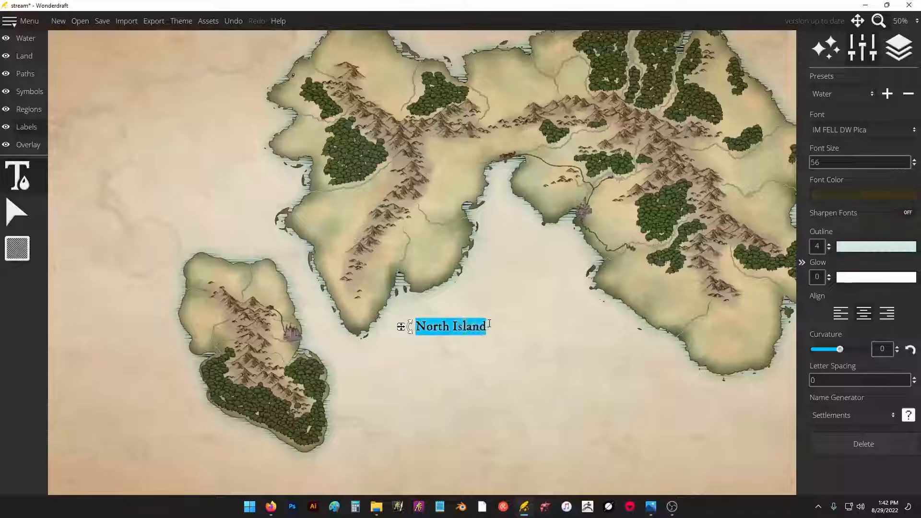
pyautogui.click(915, 161)
pyautogui.click(914, 161)
pyautogui.click(914, 160)
pyautogui.click(914, 160)
pyautogui.click(914, 161)
pyautogui.click(915, 160)
pyautogui.click(915, 161)
pyautogui.click(914, 161)
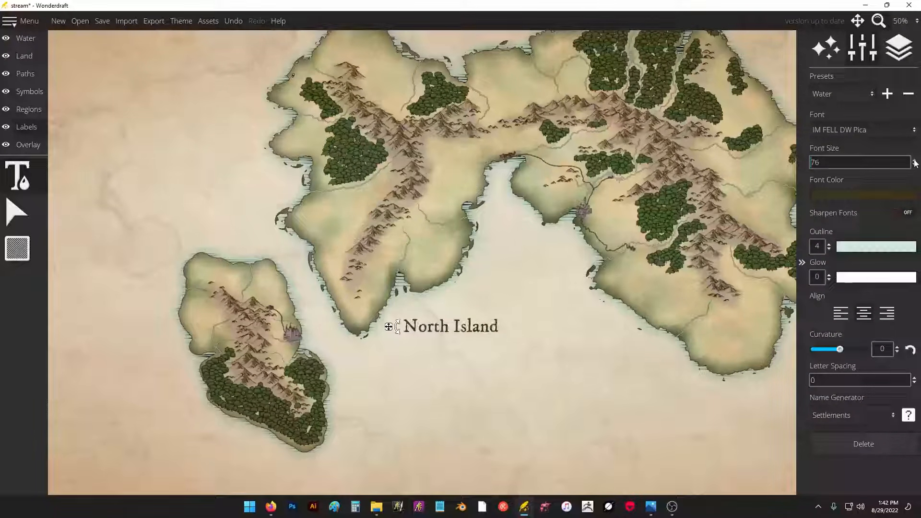
pyautogui.click(915, 160)
pyautogui.click(914, 161)
pyautogui.click(914, 161)
pyautogui.click(914, 161)
pyautogui.click(914, 161)
# - Move the North Island label to the open sea off the continent's northeastern coast
pyautogui.moveTo(540, 252); pyautogui.dragTo(467, 312)
pyautogui.moveTo(313, 387); pyautogui.dragTo(673, 91)
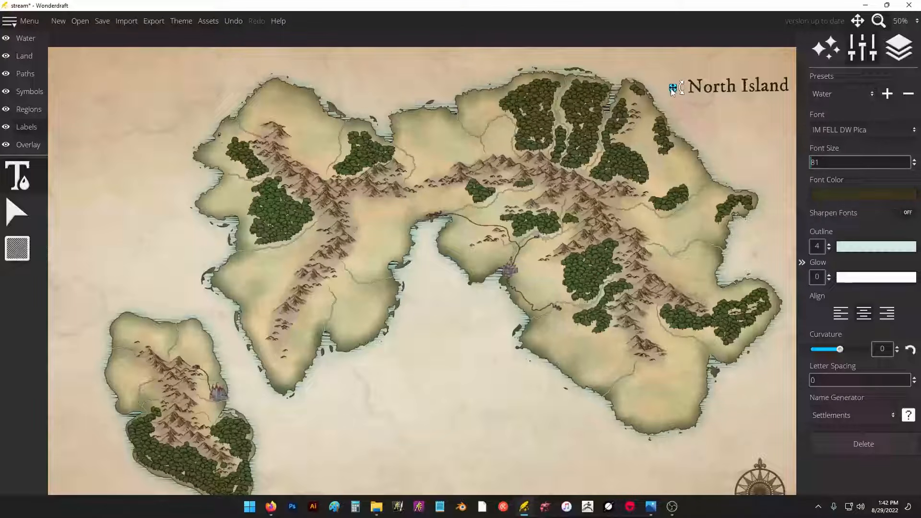
# - Add a "South Island" text label and position it in the open sea southeast of the small southwestern island
pyautogui.moveTo(403, 315); pyautogui.dragTo(510, 205)
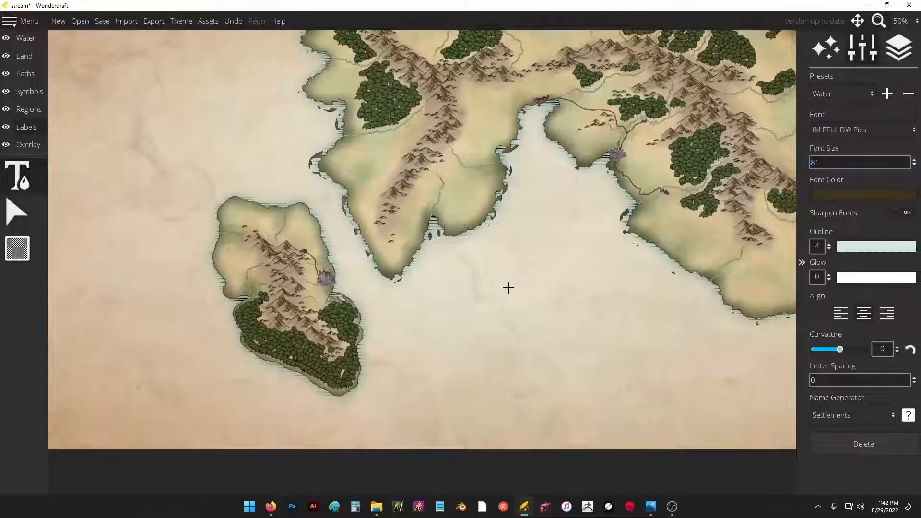
pyautogui.click(19, 172)
pyautogui.click(390, 325)
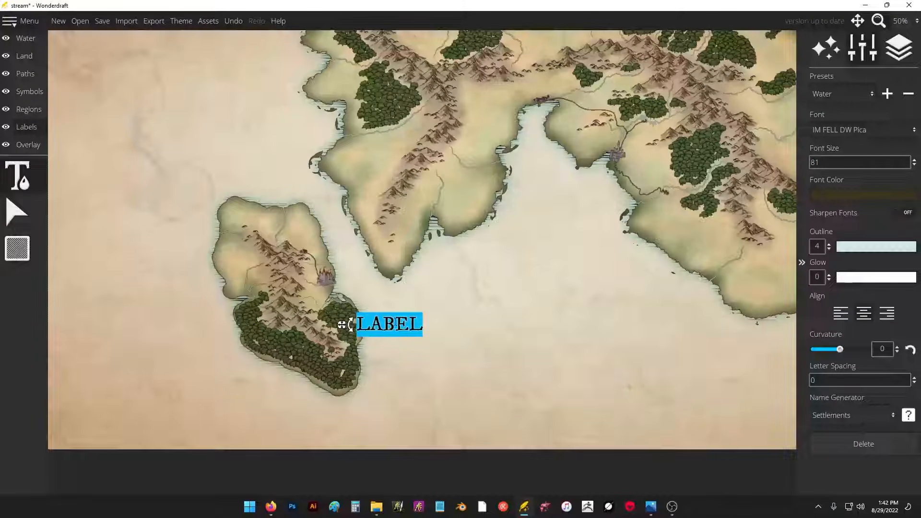
pyautogui.write('South')
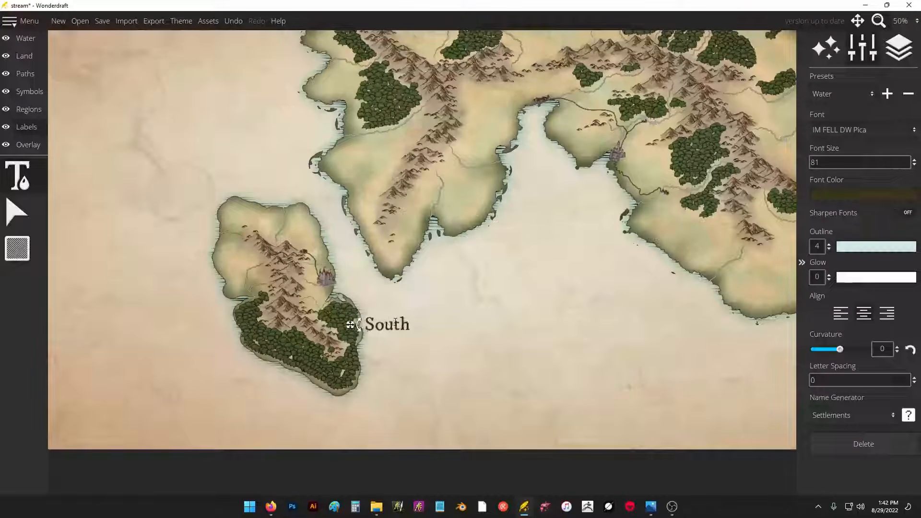
pyautogui.write(' Island')
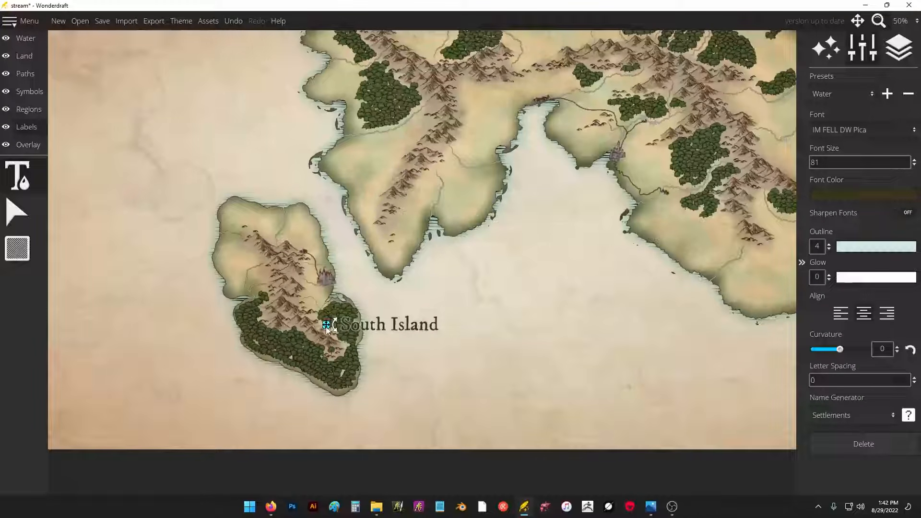
pyautogui.moveTo(327, 330); pyautogui.dragTo(378, 366)
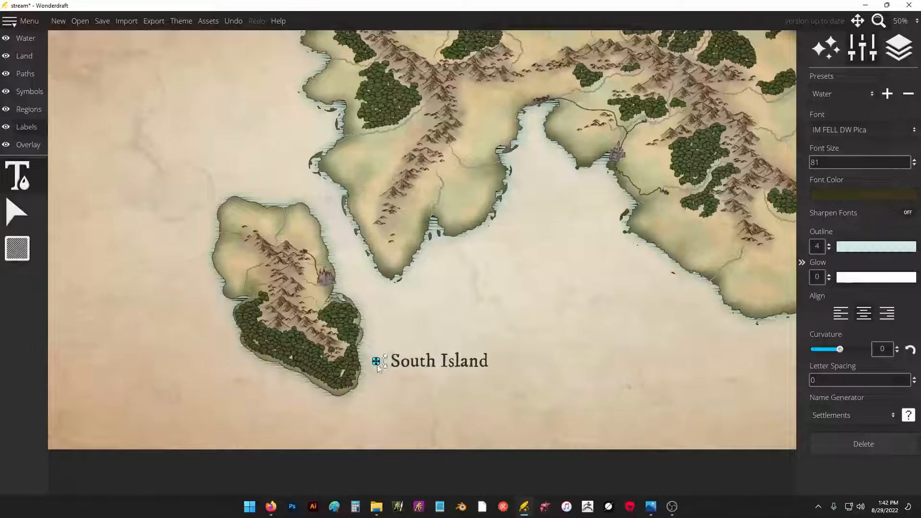
pyautogui.scroll(-2, 382, 324)
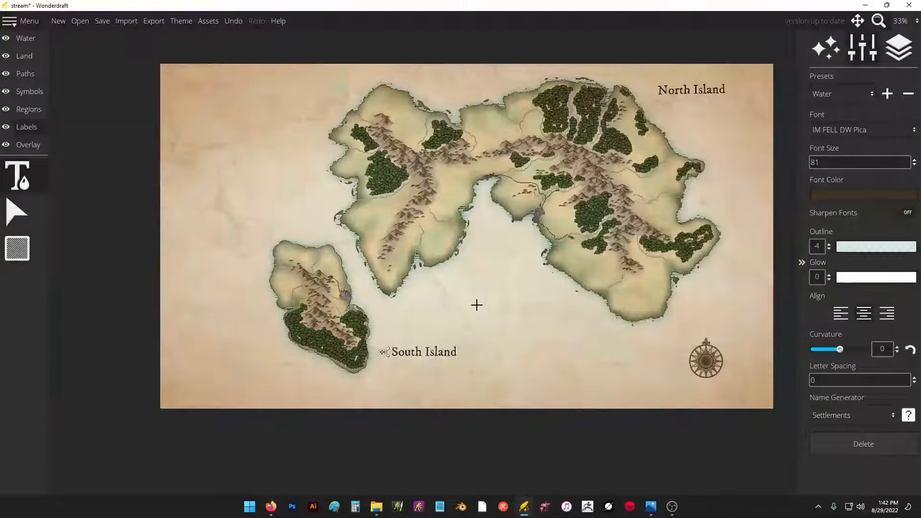
# - Place a new text label with the City preset beside the castle on the continent's southern bay
pyautogui.scroll(4, 558, 260)
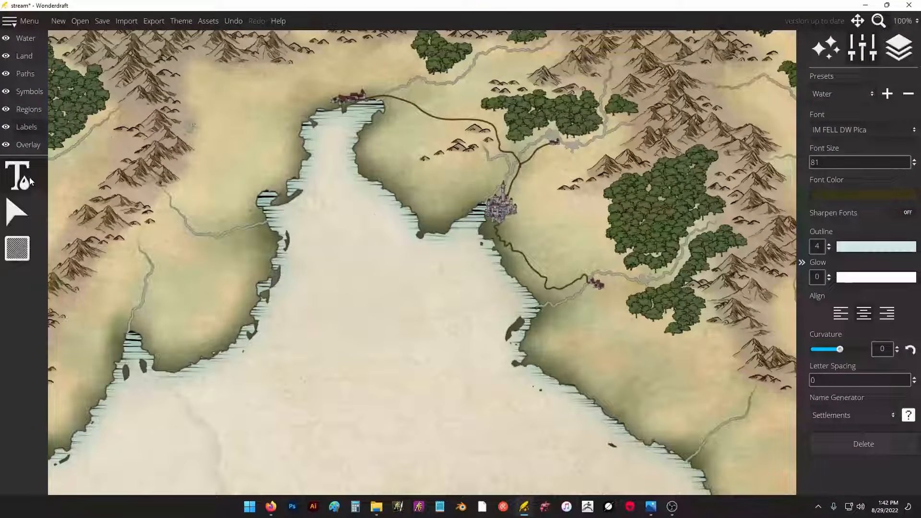
pyautogui.click(30, 180)
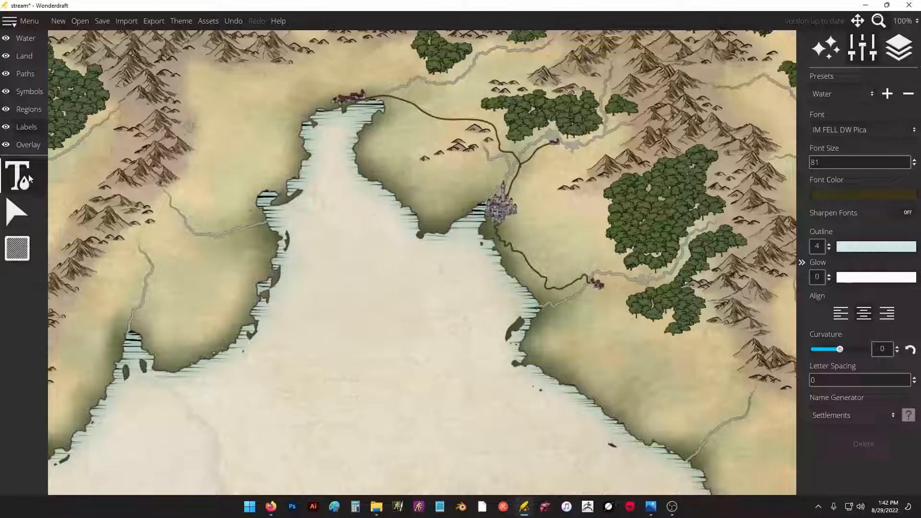
pyautogui.click(837, 98)
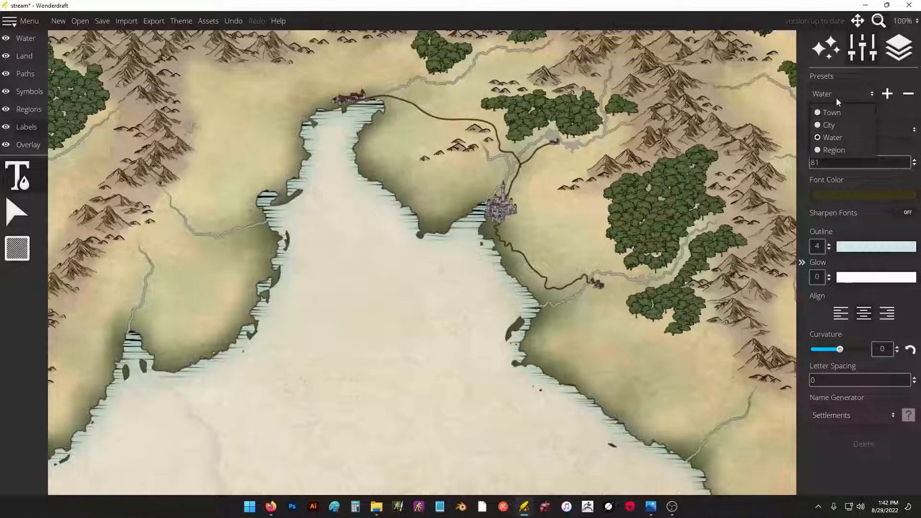
pyautogui.click(830, 123)
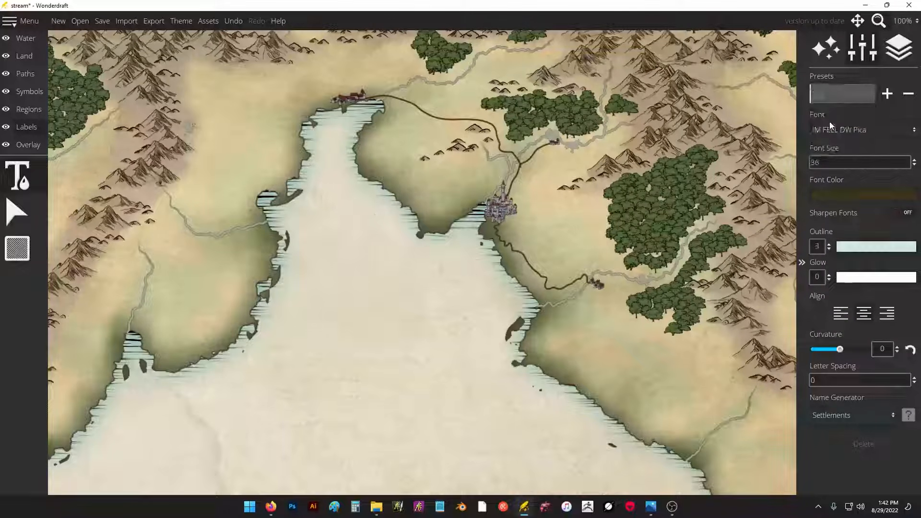
pyautogui.click(528, 216)
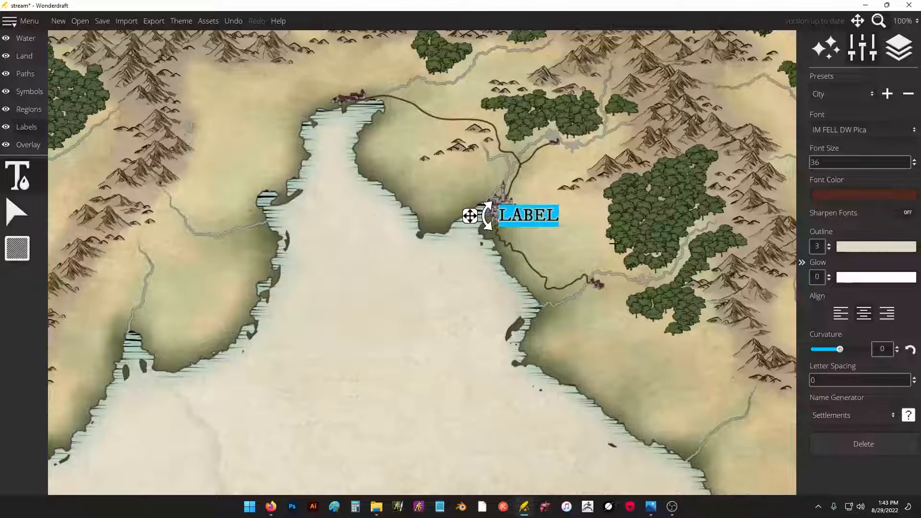
# - Fill the castle's label with a random Settlements name, regenerate it once, and move it just southeast of the castle
pyautogui.click(870, 415)
pyautogui.click(870, 413)
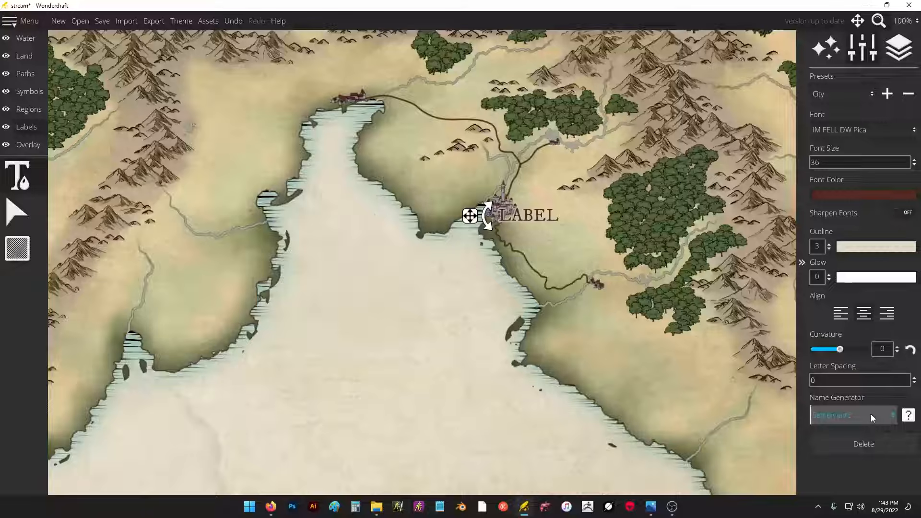
pyautogui.click(907, 415)
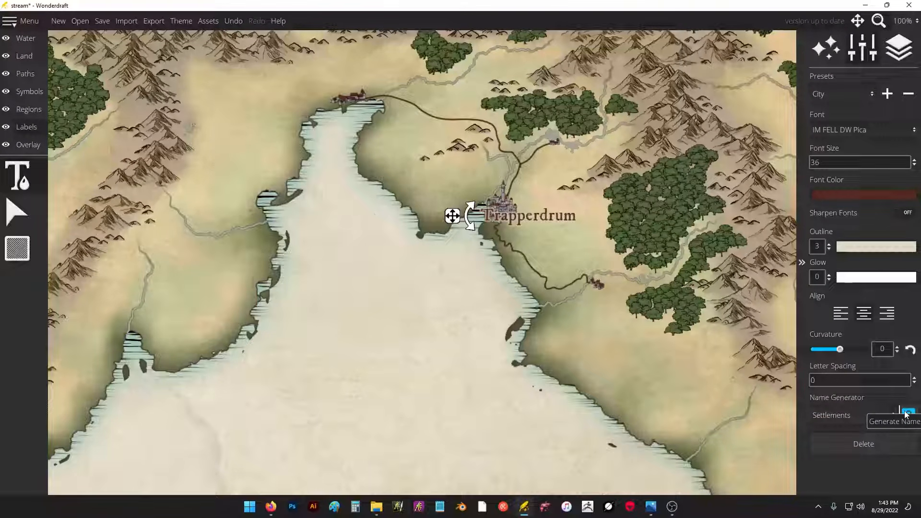
pyautogui.click(907, 414)
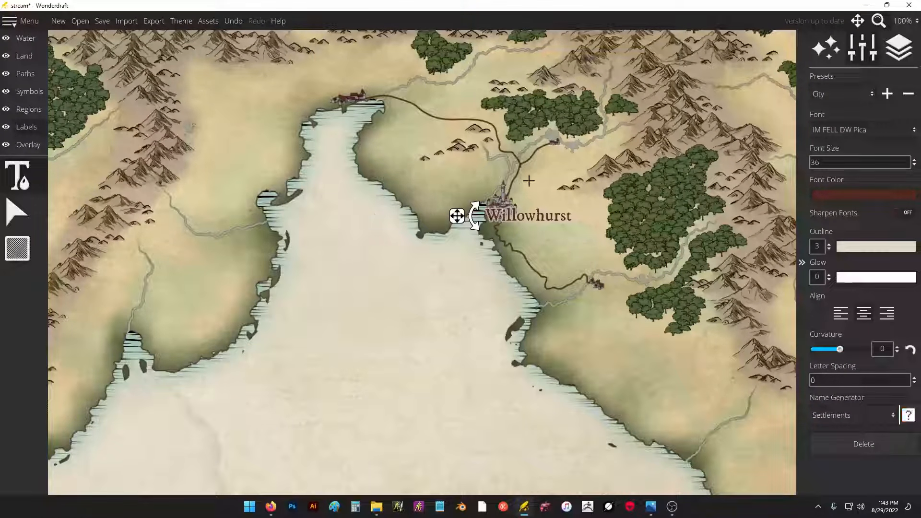
pyautogui.moveTo(457, 215); pyautogui.dragTo(485, 227)
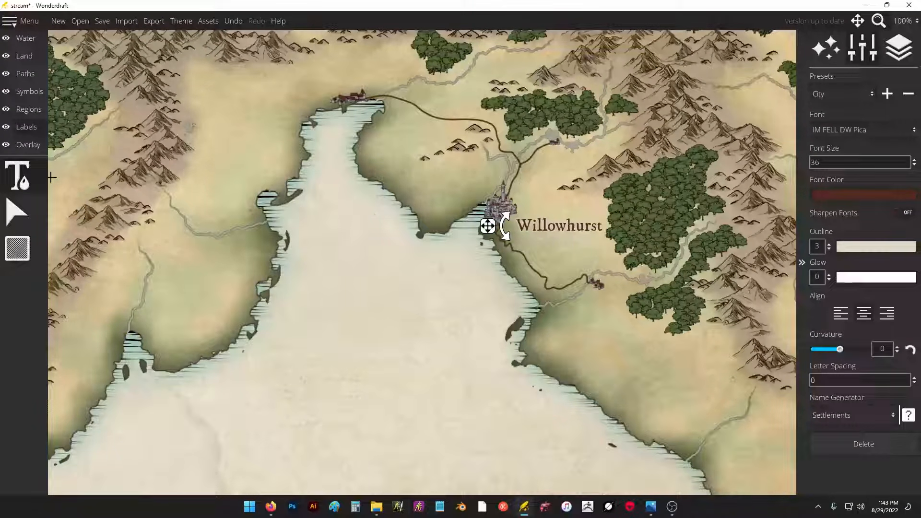
# - Add a label with a generated settlement name and position it just below the village southeast of the bay castle
pyautogui.click(36, 172)
pyautogui.click(577, 329)
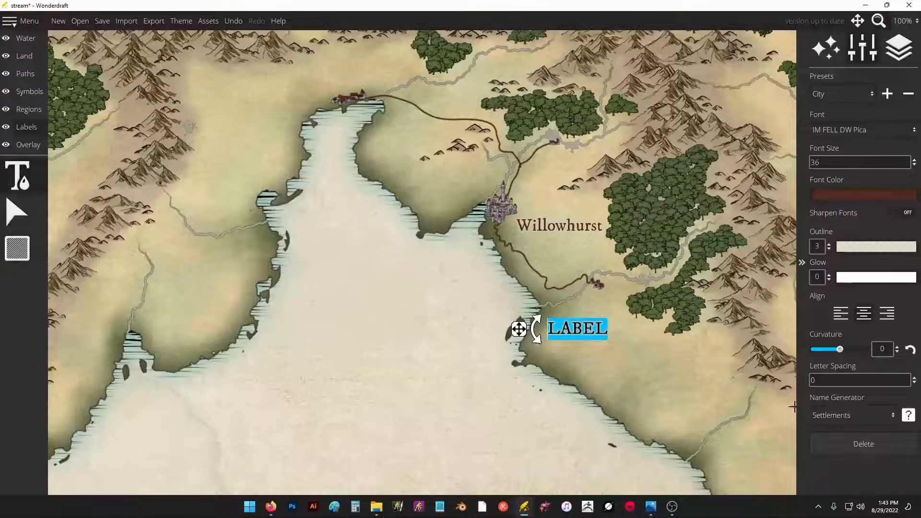
pyautogui.click(909, 416)
pyautogui.moveTo(503, 328); pyautogui.dragTo(557, 302)
# - Label the village northeast of the bay castle, regenerating its settlement name several times, and position the label just below the village
pyautogui.moveTo(411, 201); pyautogui.dragTo(410, 253)
pyautogui.click(558, 206)
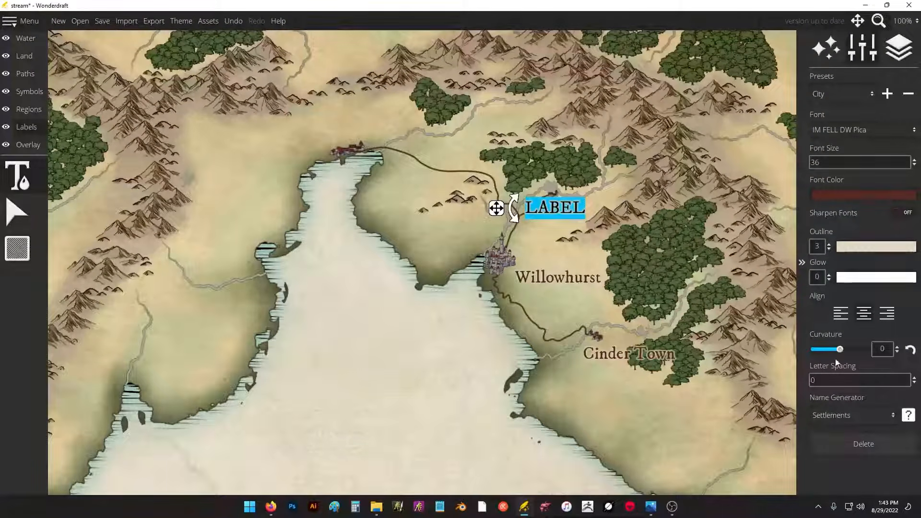
pyautogui.click(908, 415)
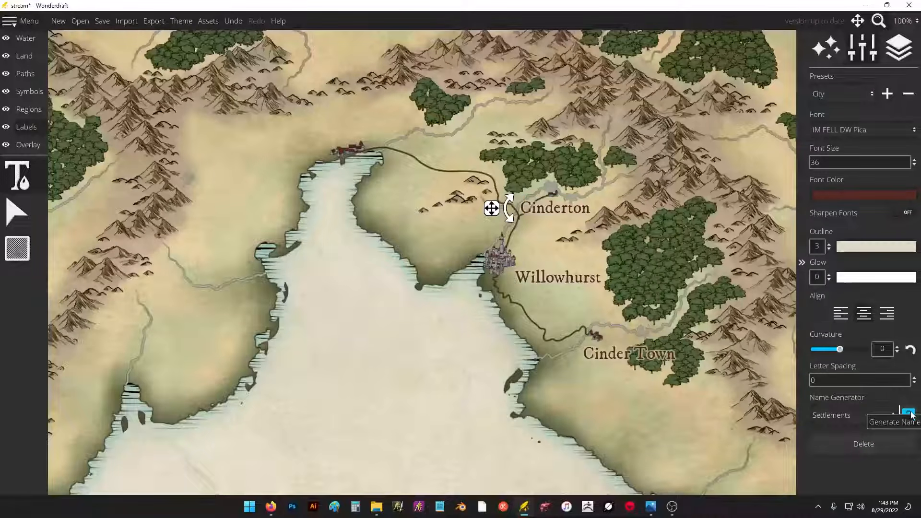
pyautogui.click(911, 414)
pyautogui.click(912, 414)
pyautogui.click(911, 415)
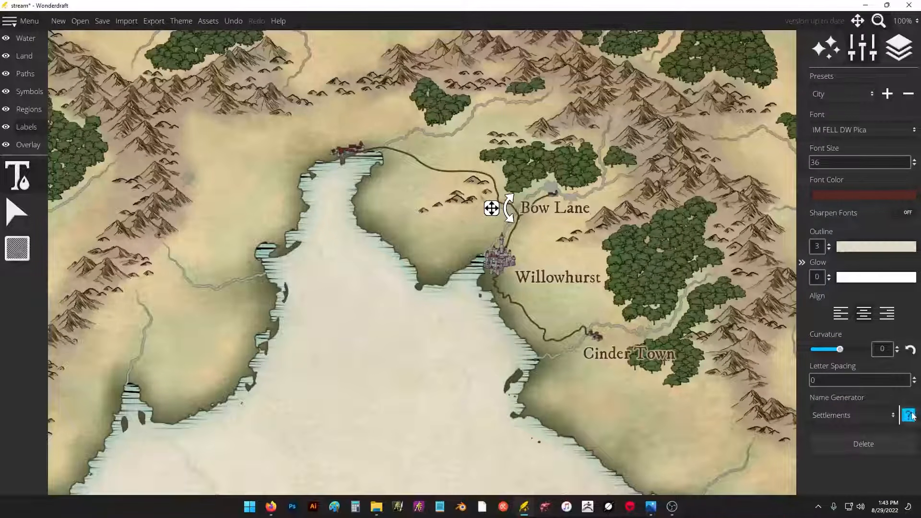
pyautogui.moveTo(492, 209); pyautogui.dragTo(513, 209)
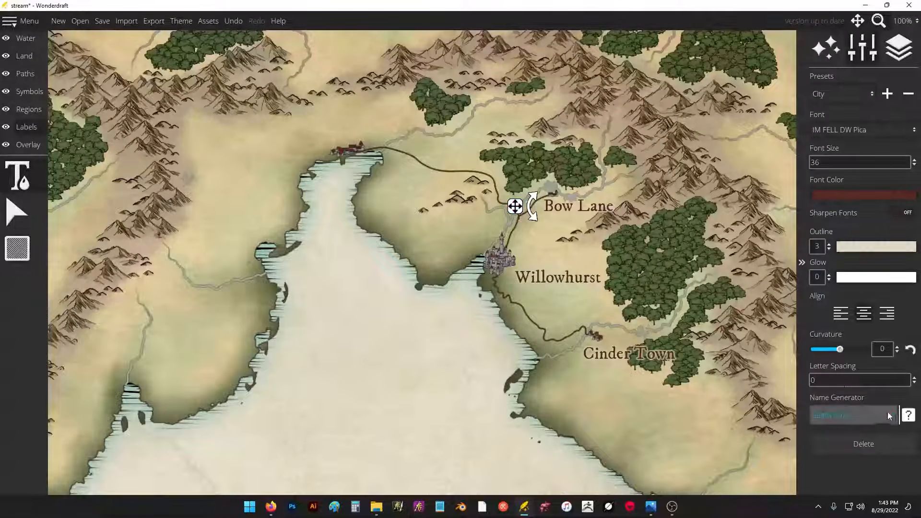
# - Place a label above the town at the head of the bay and regenerate its settlement name until one suits
pyautogui.click(336, 135)
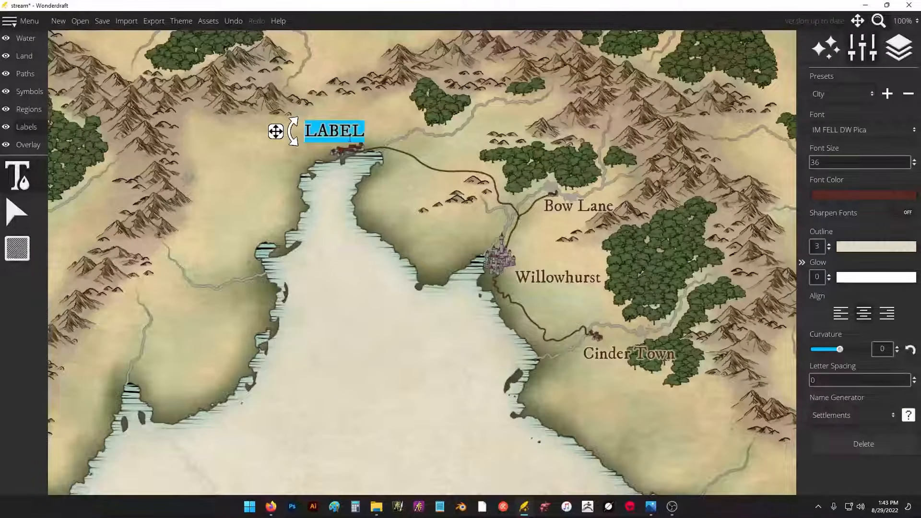
pyautogui.click(910, 416)
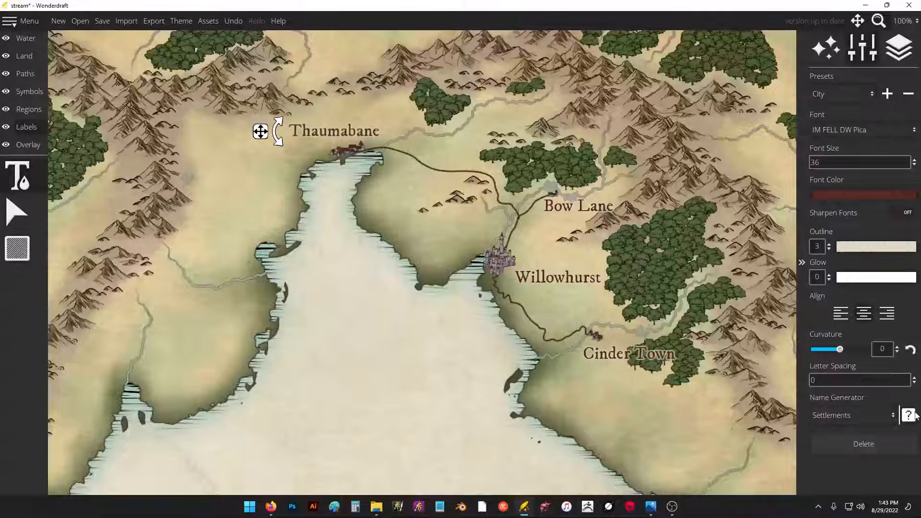
pyautogui.click(911, 416)
pyautogui.click(910, 415)
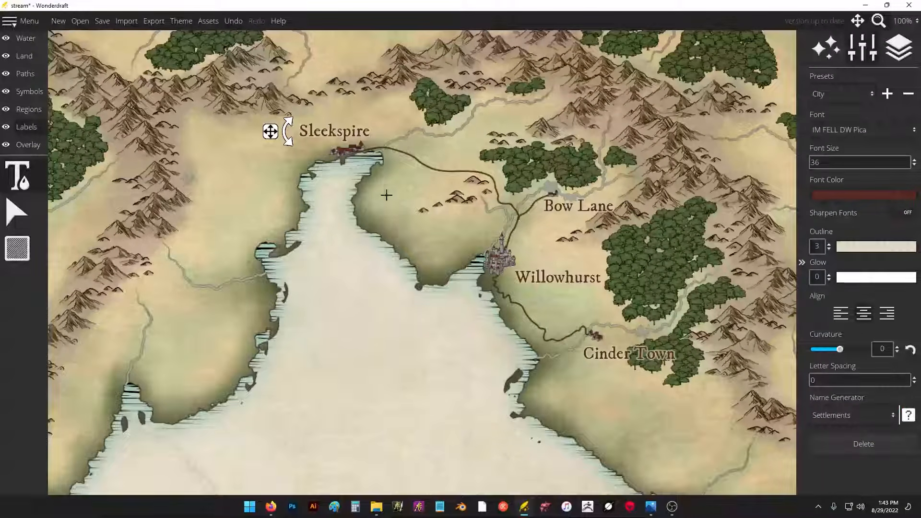
pyautogui.click(909, 415)
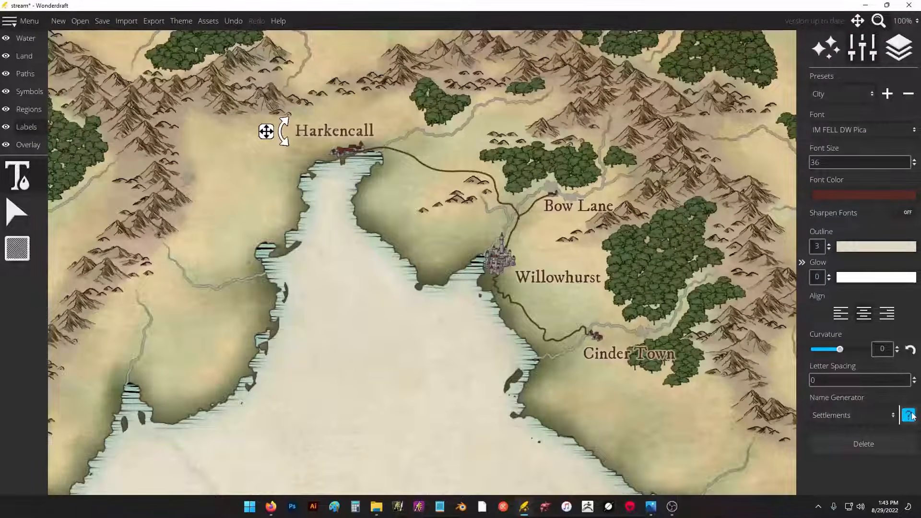
pyautogui.click(909, 415)
pyautogui.click(909, 415)
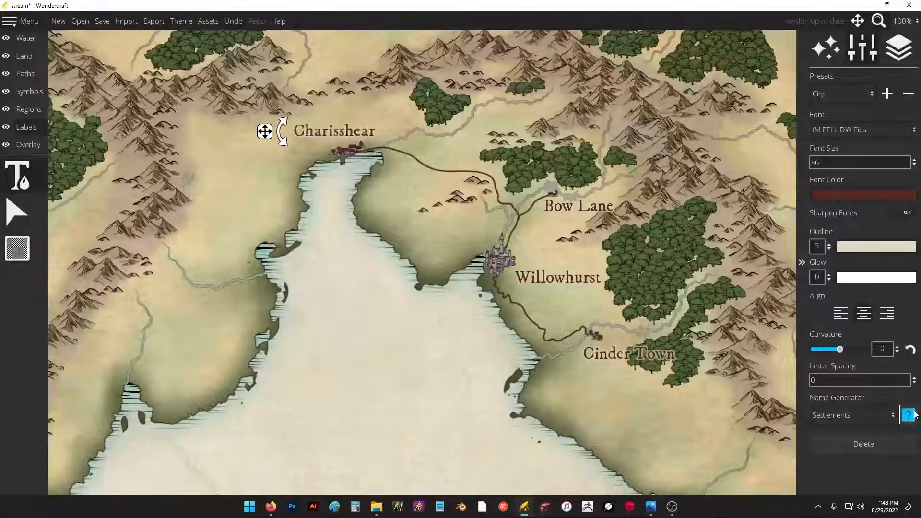
pyautogui.click(884, 414)
pyautogui.click(885, 413)
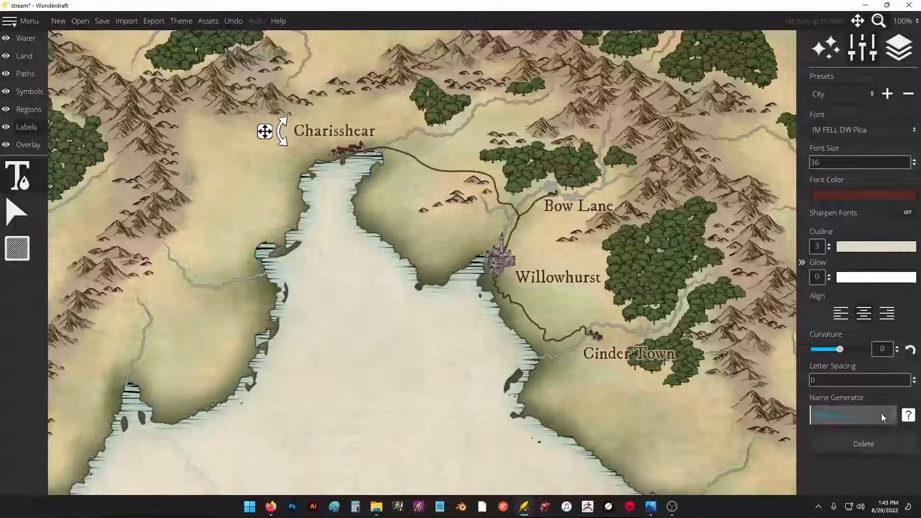
pyautogui.click(908, 416)
pyautogui.click(909, 415)
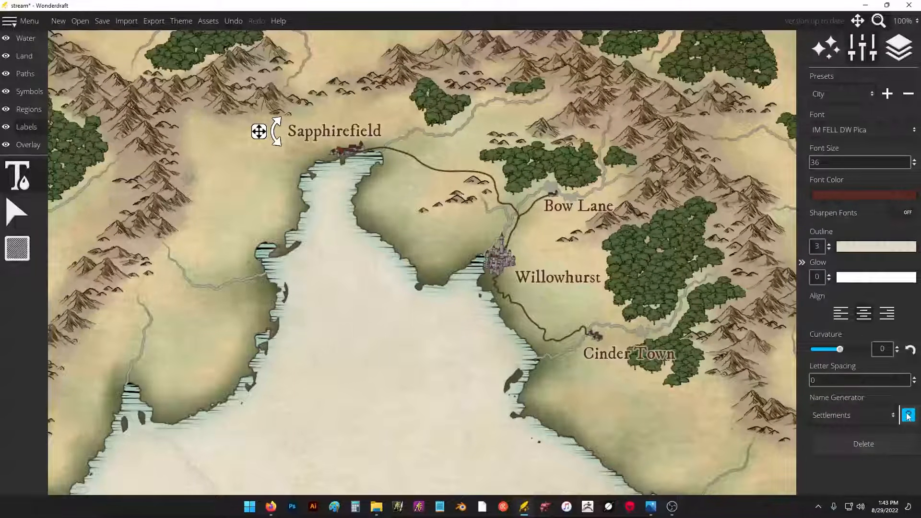
pyautogui.click(908, 416)
# - Label the castle on the South Island's east coast with a generated settlement name and move the label into the sea beside it
pyautogui.moveTo(350, 255); pyautogui.dragTo(729, 33)
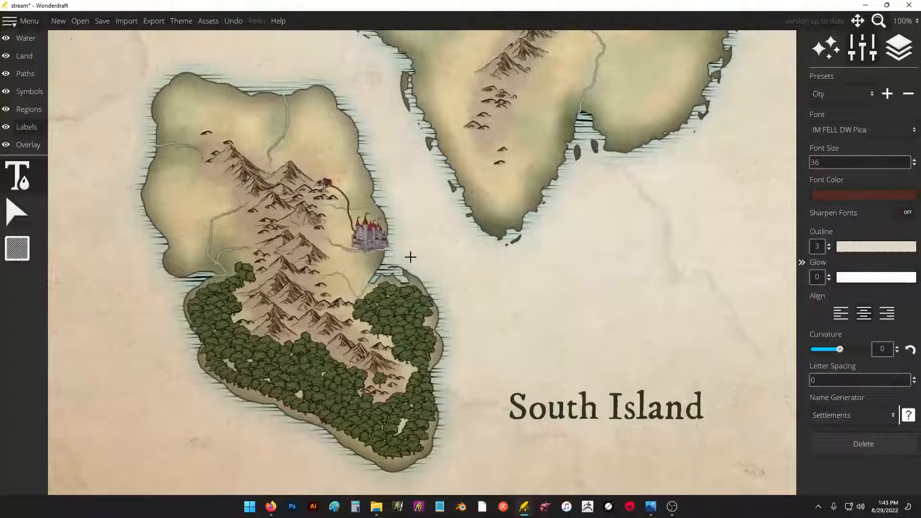
pyautogui.click(408, 240)
pyautogui.click(908, 416)
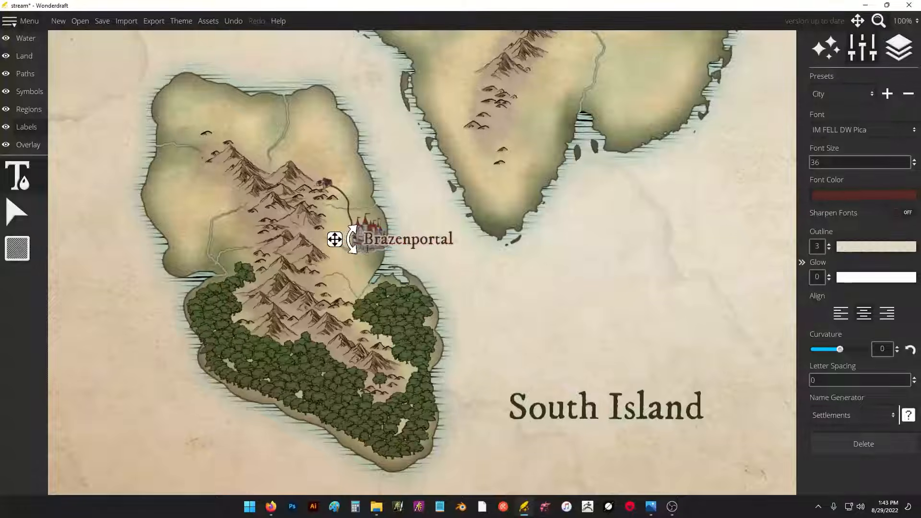
pyautogui.moveTo(335, 239); pyautogui.dragTo(366, 249)
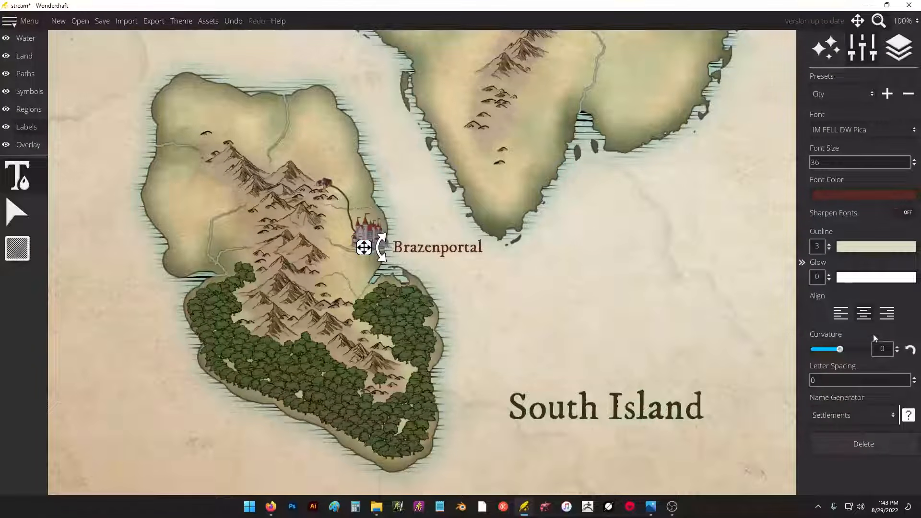
# - Add a label with a generated settlement name next to the village northwest of the South Island castle
pyautogui.click(349, 174)
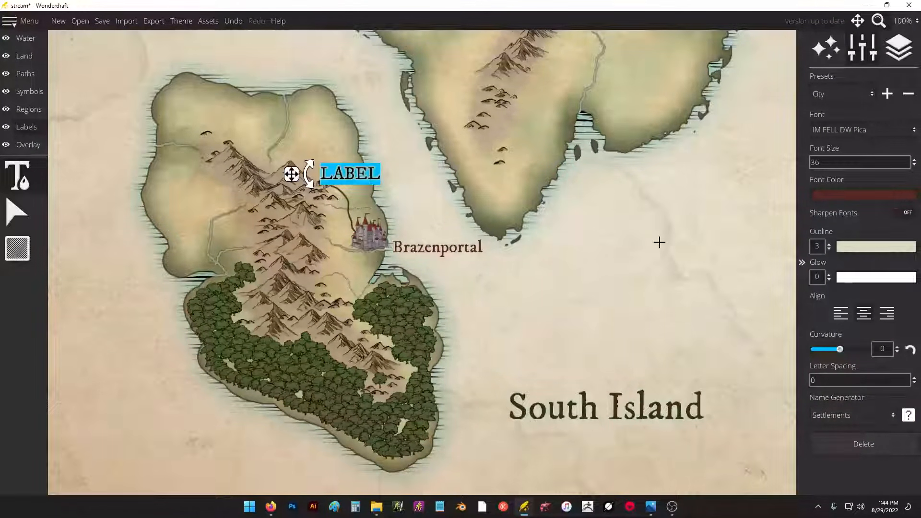
pyautogui.click(908, 415)
pyautogui.moveTo(291, 174); pyautogui.dragTo(297, 169)
# - Try to box-select the South Island label with the selection tool, and return to the label tool
pyautogui.scroll(-3, 360, 260)
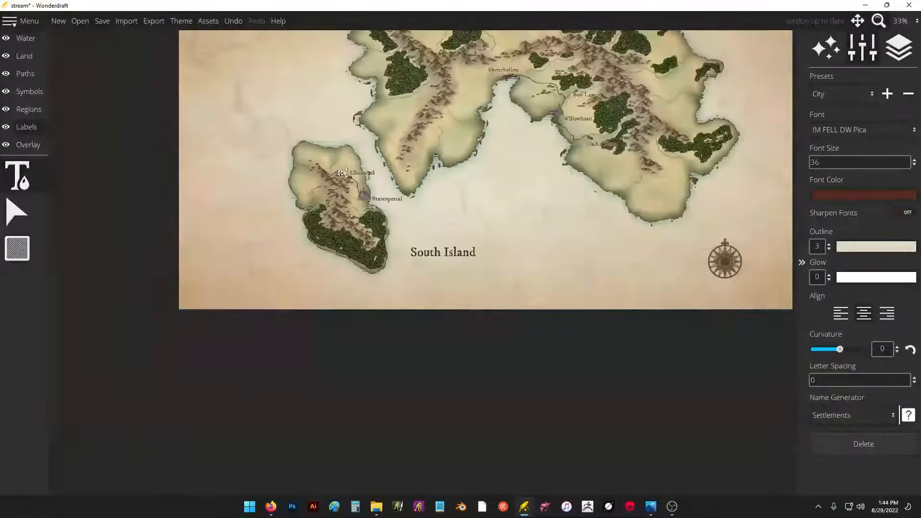
pyautogui.moveTo(489, 165); pyautogui.dragTo(489, 235)
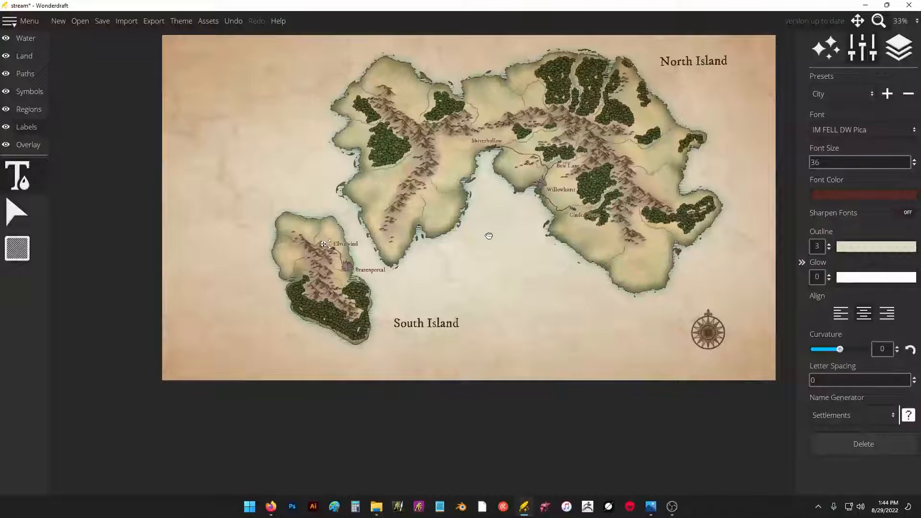
pyautogui.click(20, 212)
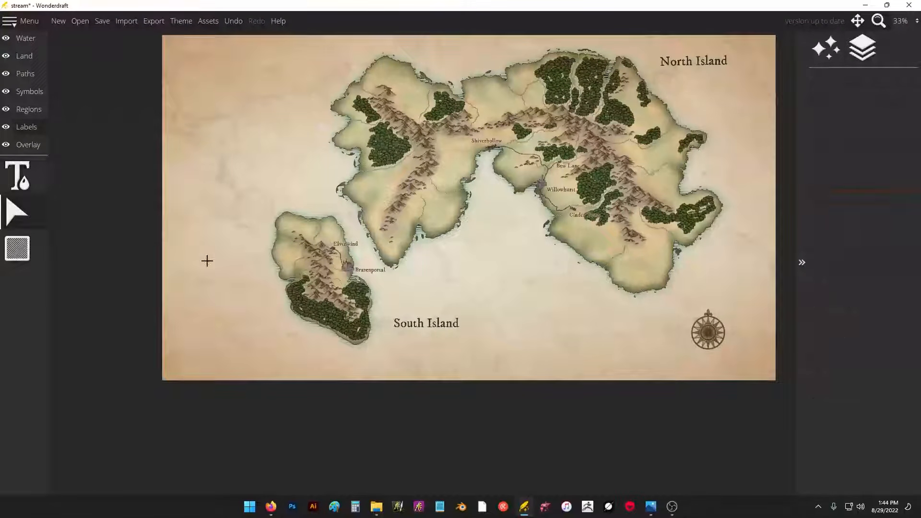
pyautogui.moveTo(382, 311); pyautogui.dragTo(468, 338)
pyautogui.click(33, 181)
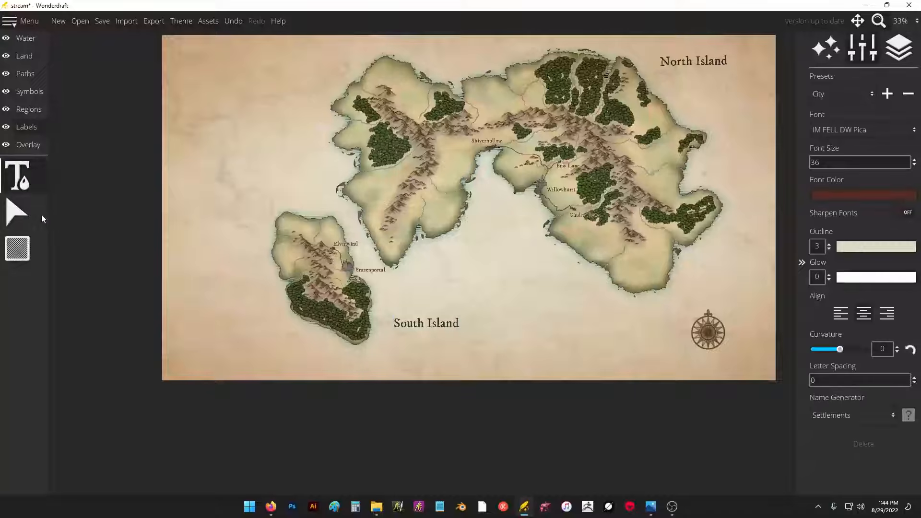
pyautogui.click(26, 211)
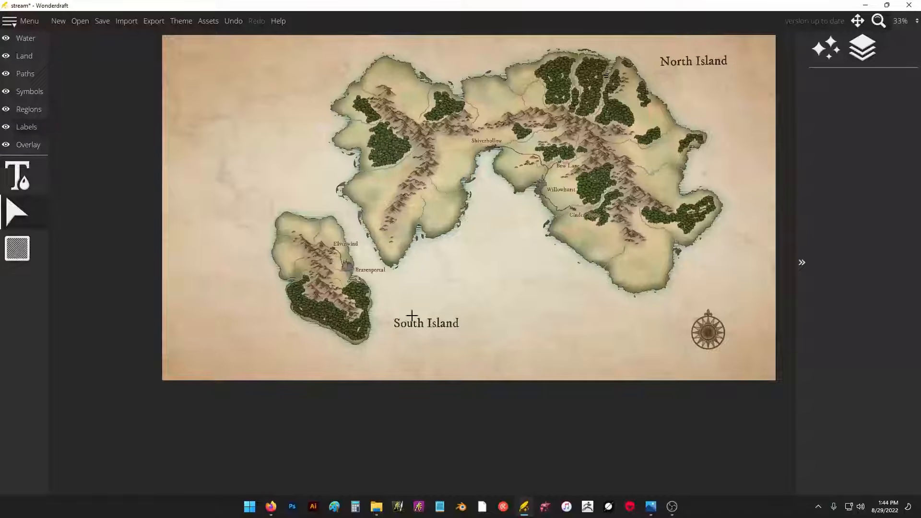
pyautogui.click(826, 50)
pyautogui.click(858, 46)
pyautogui.click(825, 51)
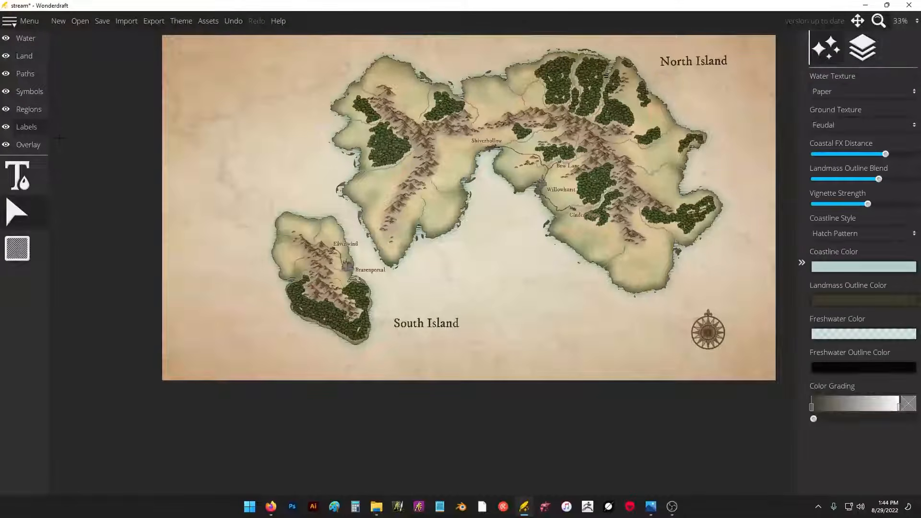
# - Select the South Island label and move it from the sea east of the island to the open water southwest of it
pyautogui.click(381, 321)
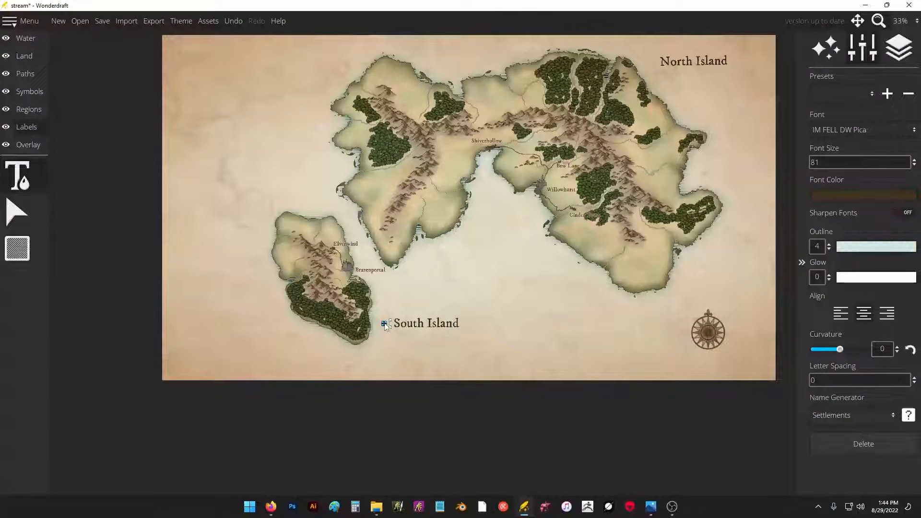
pyautogui.click(14, 210)
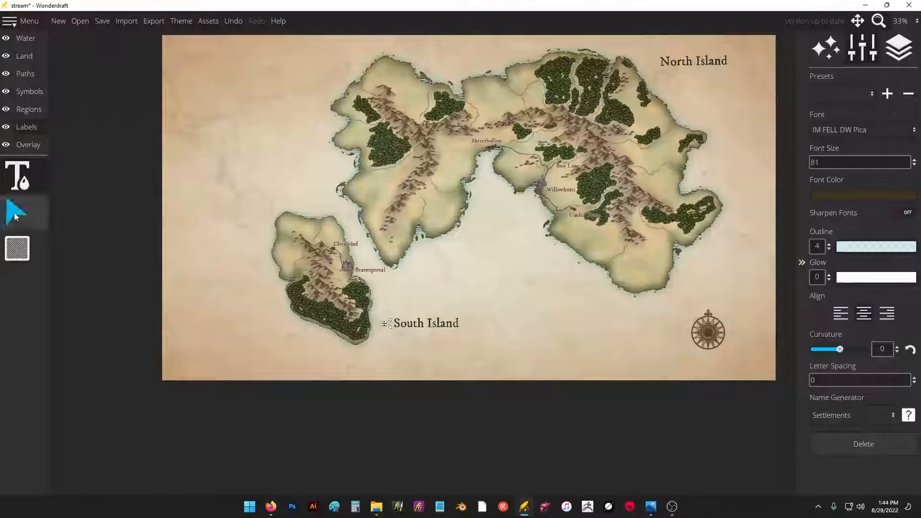
pyautogui.moveTo(417, 287); pyautogui.dragTo(460, 353)
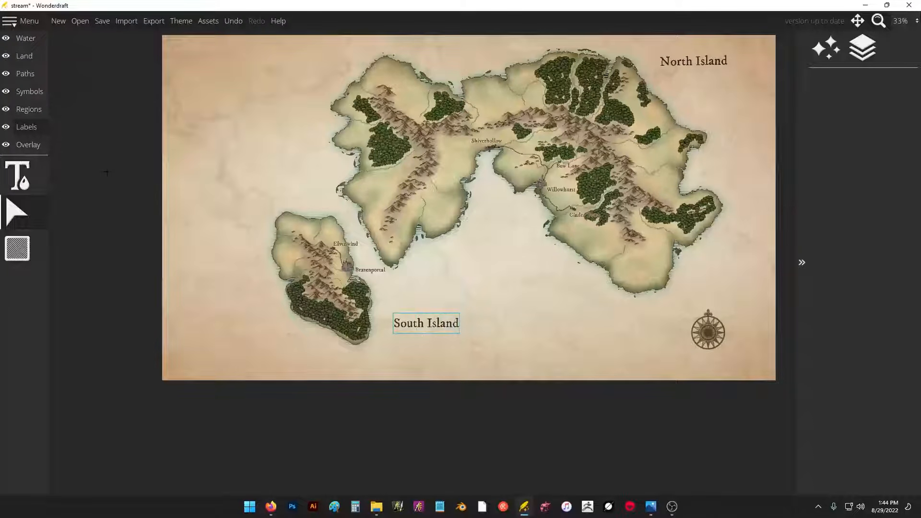
pyautogui.click(409, 322)
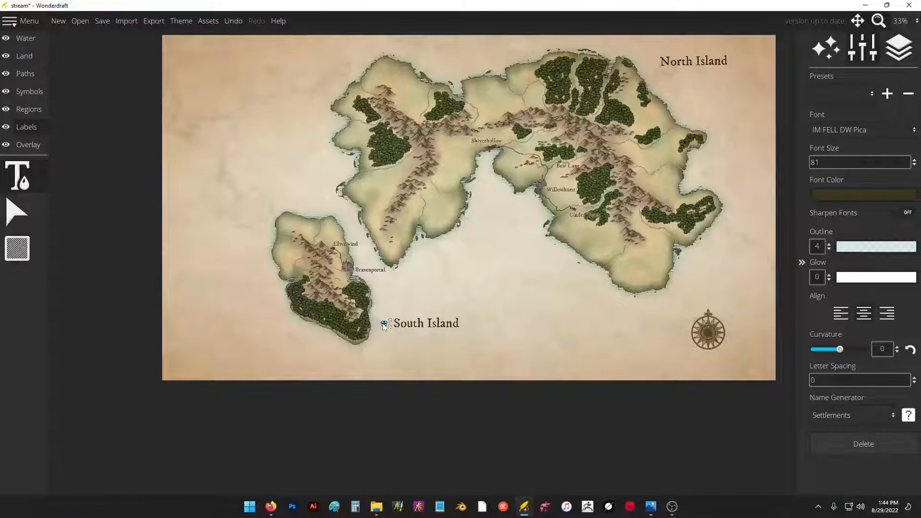
pyautogui.moveTo(384, 324); pyautogui.dragTo(241, 335)
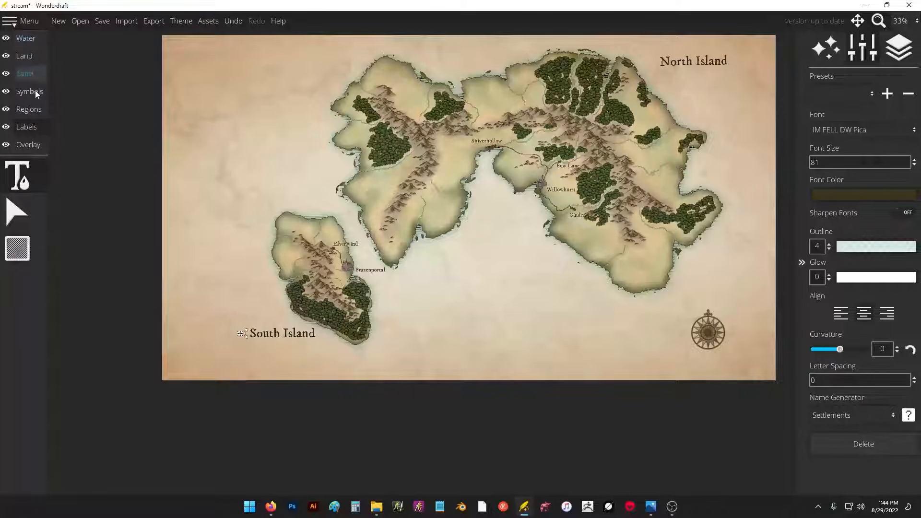
# - Enable a map border overlay, starting with the checkered black-and-cream frame style
pyautogui.click(30, 144)
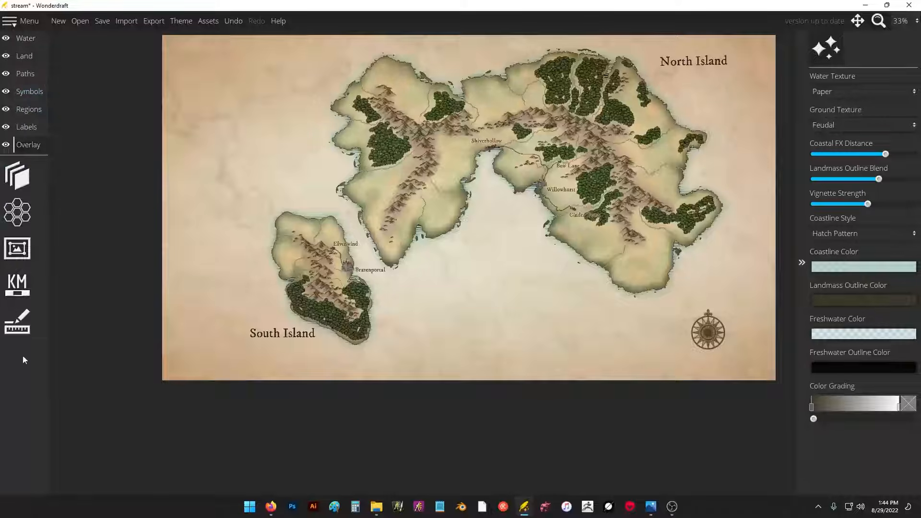
pyautogui.click(17, 248)
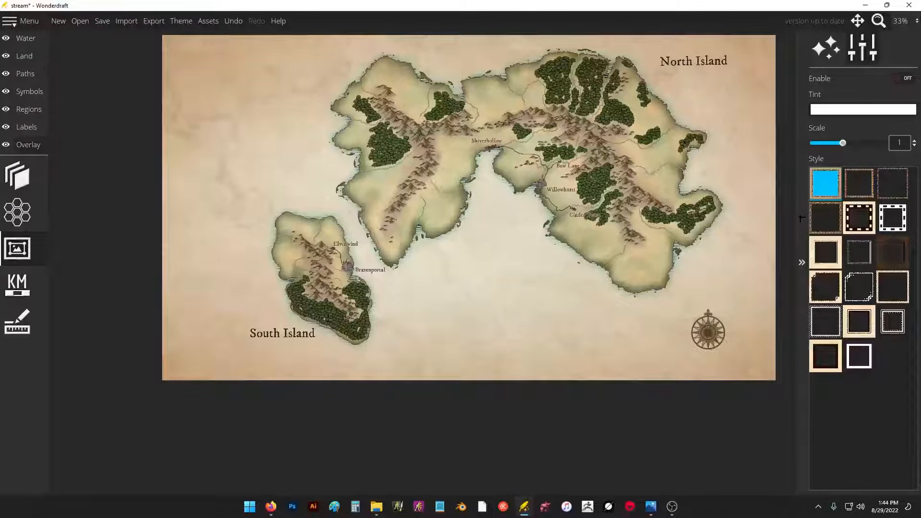
pyautogui.click(851, 229)
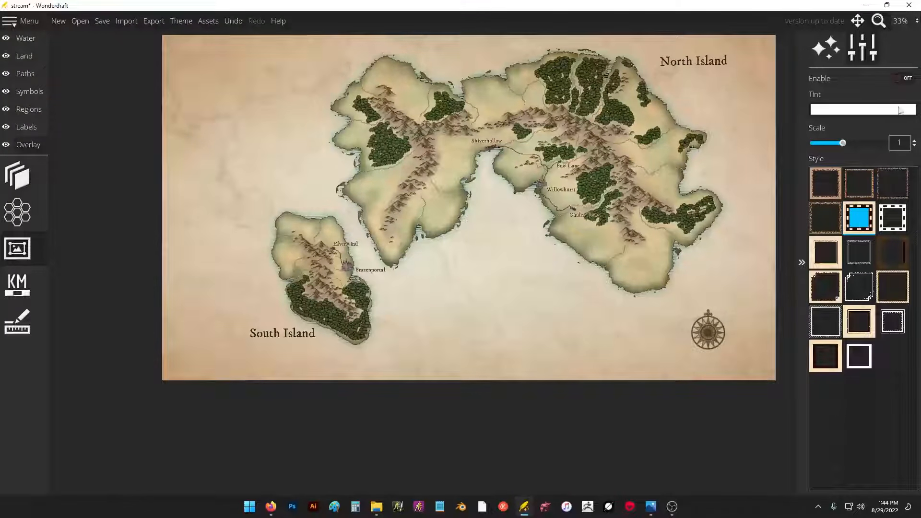
pyautogui.click(898, 77)
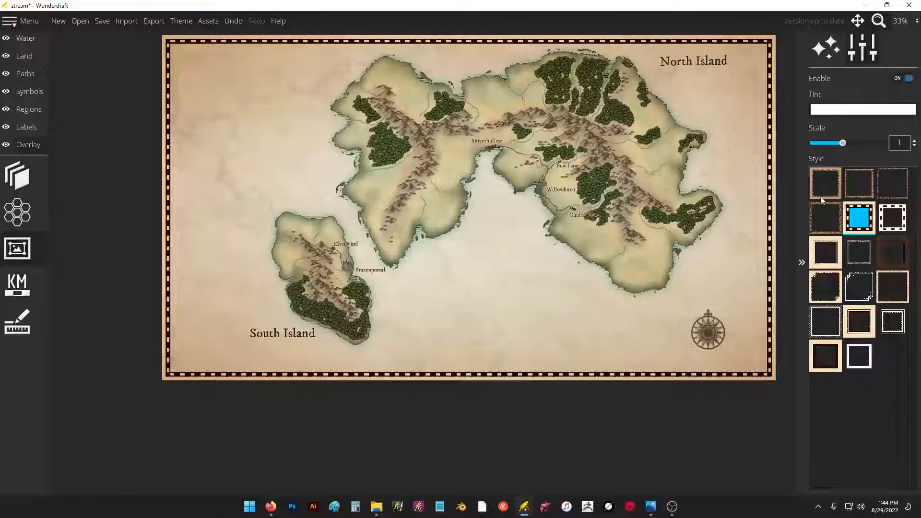
# - Try several other border styles and settle on the thin double-line frame with burnt brown edges
pyautogui.click(884, 240)
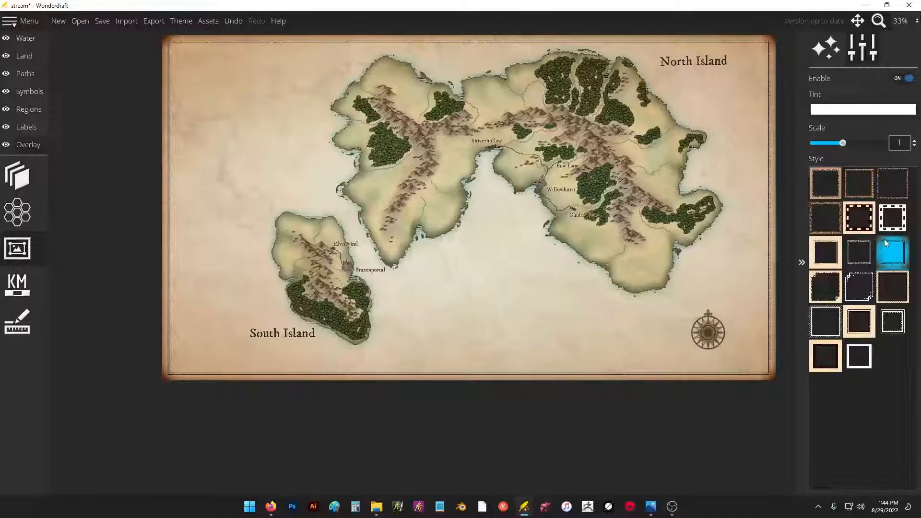
pyautogui.click(827, 264)
pyautogui.click(835, 300)
pyautogui.click(854, 331)
pyautogui.click(855, 358)
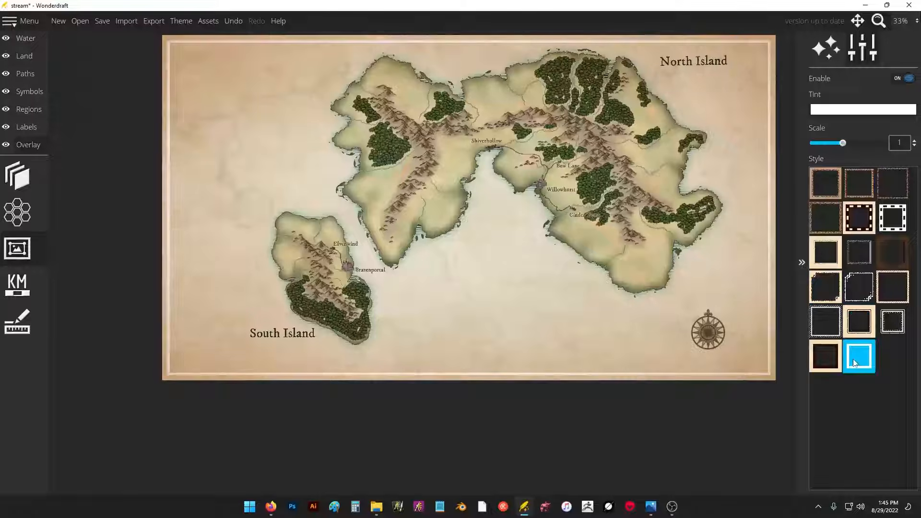
pyautogui.click(848, 290)
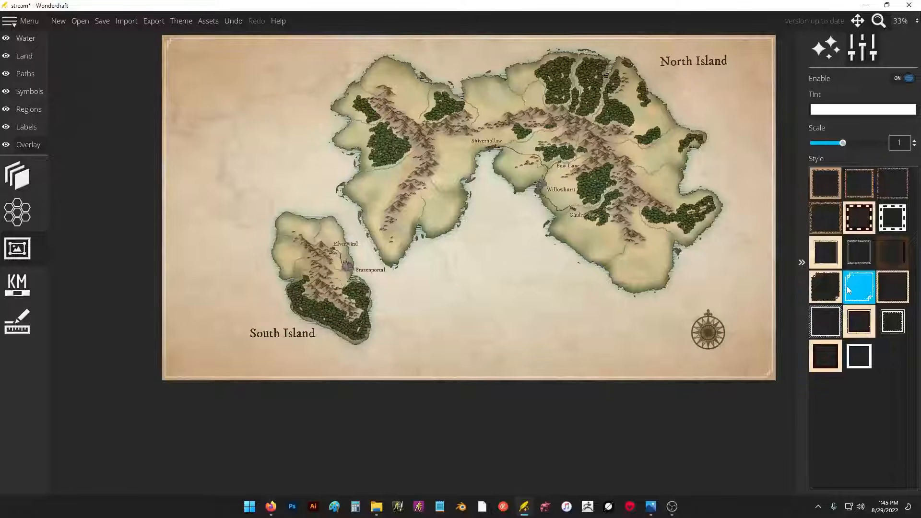
pyautogui.click(886, 259)
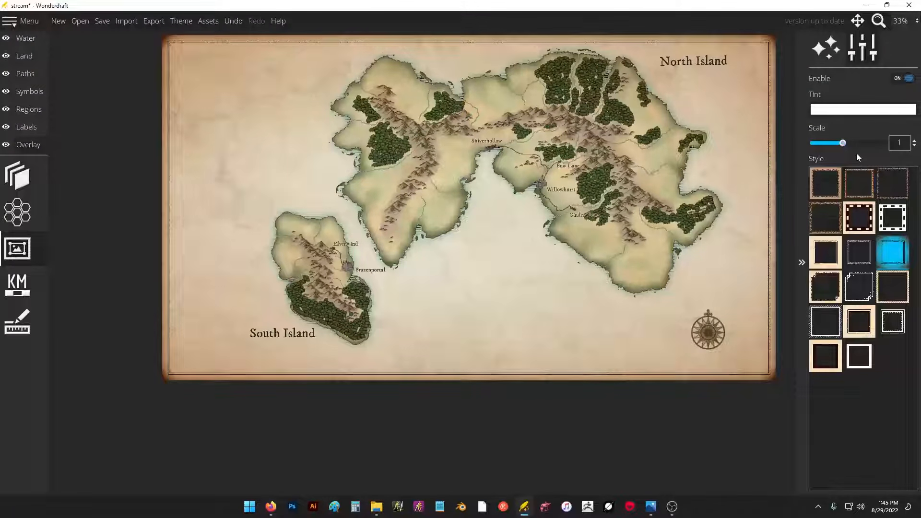
# - Enlarge the border to a scale of 1.48 and tint it reddish brown
pyautogui.moveTo(843, 143); pyautogui.dragTo(864, 146)
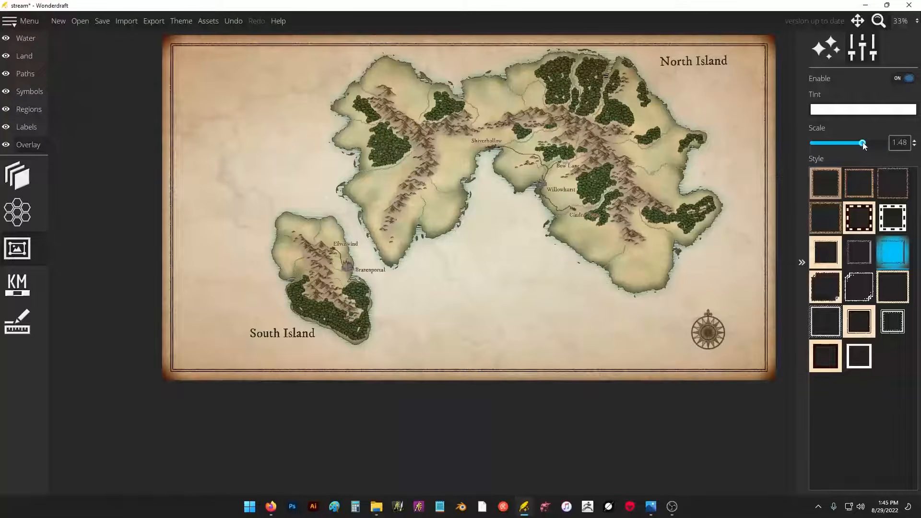
pyautogui.click(865, 117)
pyautogui.moveTo(764, 105); pyautogui.dragTo(741, 73)
pyautogui.click(677, 272)
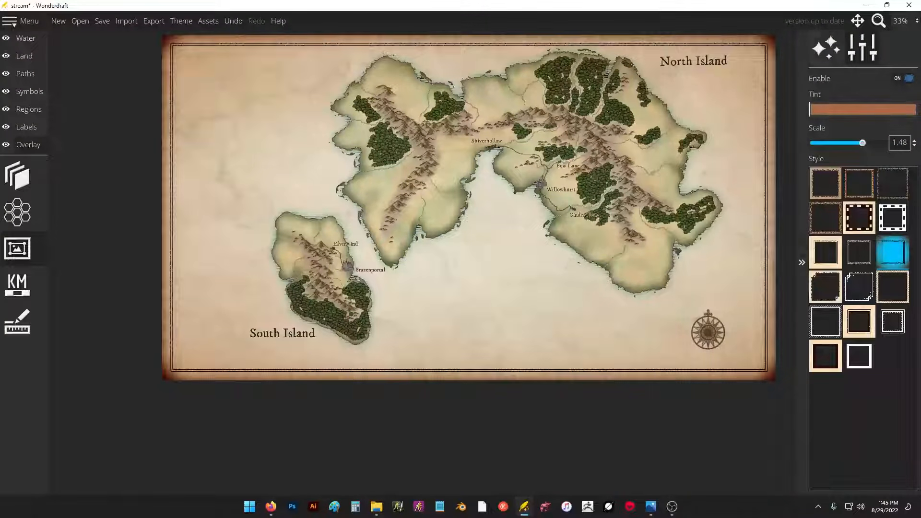
# - Toggle the border off and on repeatedly to compare the map with and without it, leaving it enabled
pyautogui.click(867, 44)
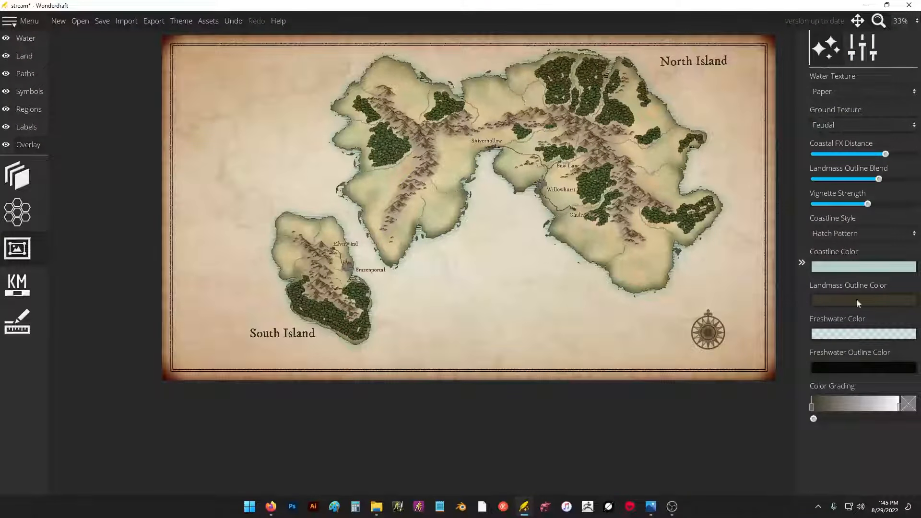
pyautogui.click(865, 44)
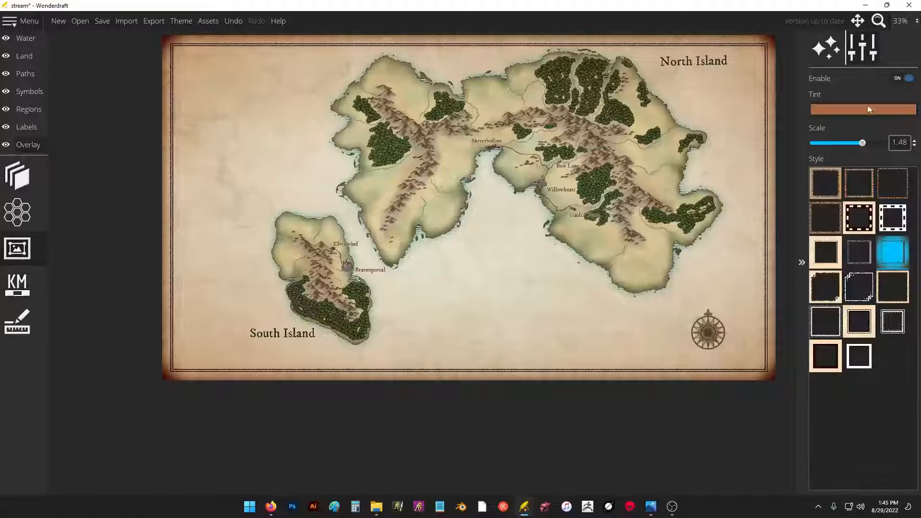
pyautogui.click(900, 80)
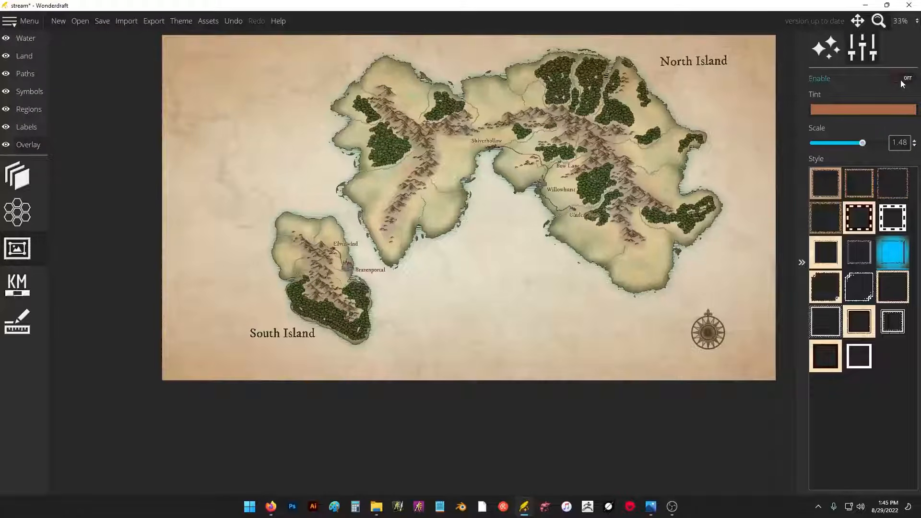
pyautogui.click(900, 79)
pyautogui.click(900, 80)
pyautogui.click(900, 80)
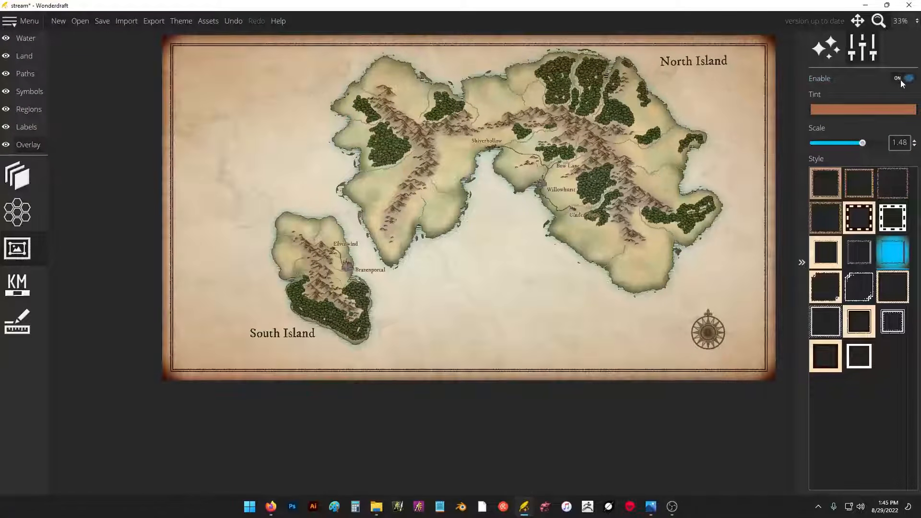
pyautogui.click(900, 79)
pyautogui.click(900, 79)
# - Create a map scale bar and move it into the sea just west of the compass rose
pyautogui.click(22, 283)
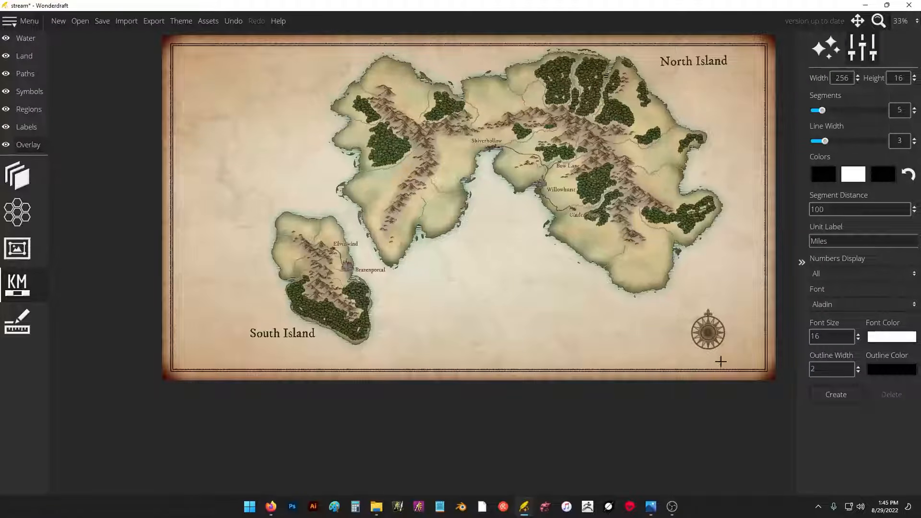
pyautogui.click(844, 396)
pyautogui.scroll(4, 465, 202)
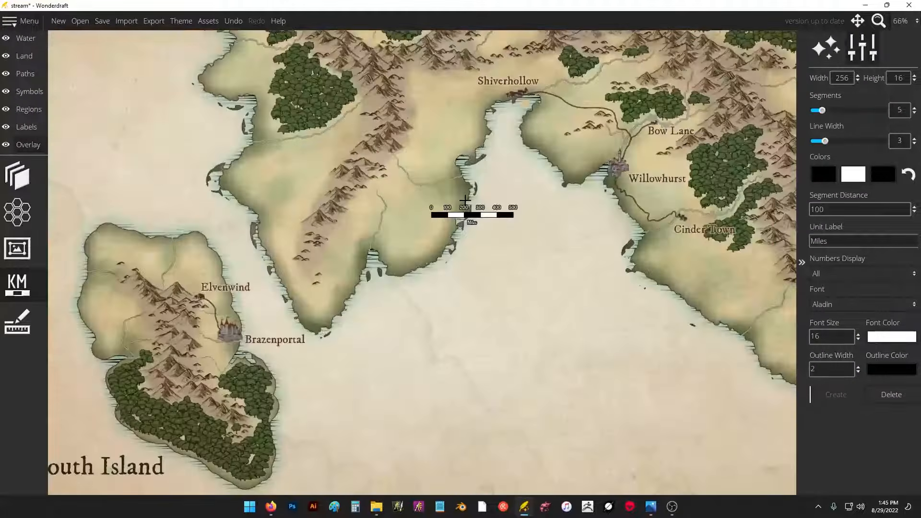
pyautogui.moveTo(455, 211); pyautogui.dragTo(488, 377)
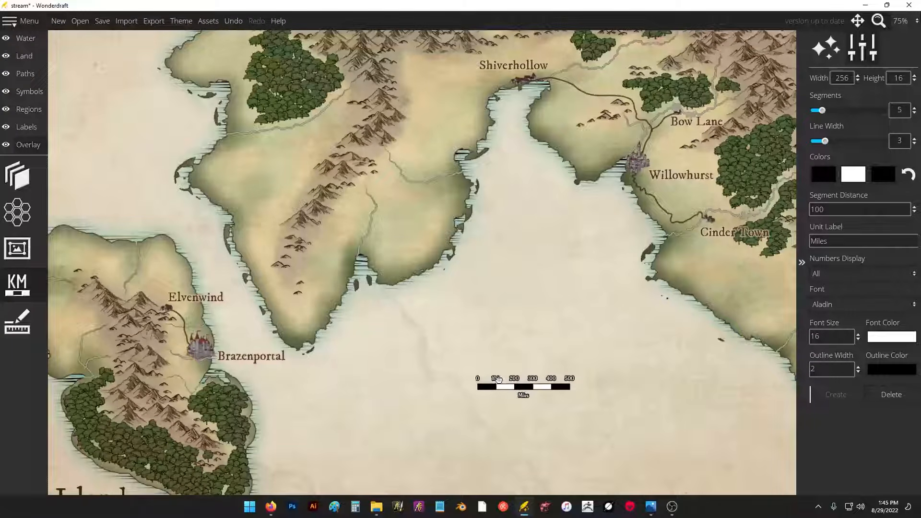
pyautogui.scroll(-3, 401, 211)
pyautogui.moveTo(539, 288); pyautogui.dragTo(380, 174)
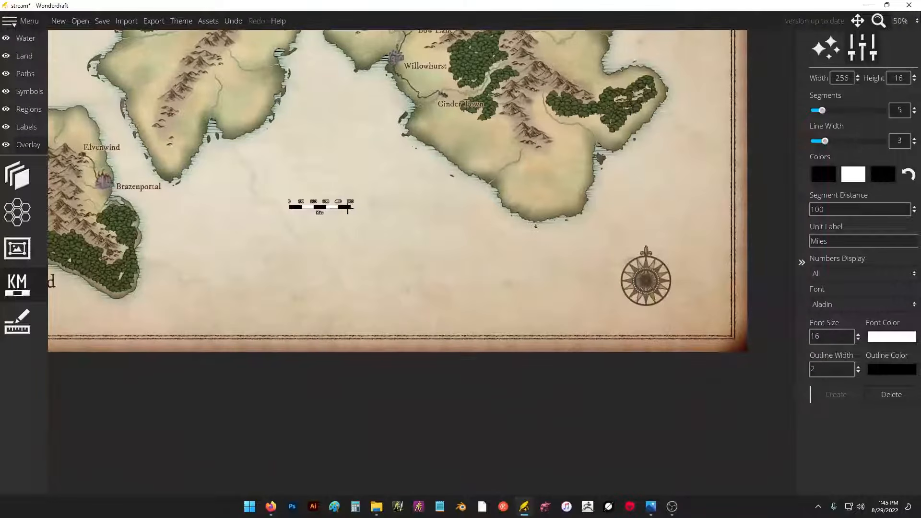
pyautogui.moveTo(344, 206); pyautogui.dragTo(611, 277)
pyautogui.scroll(5, 626, 271)
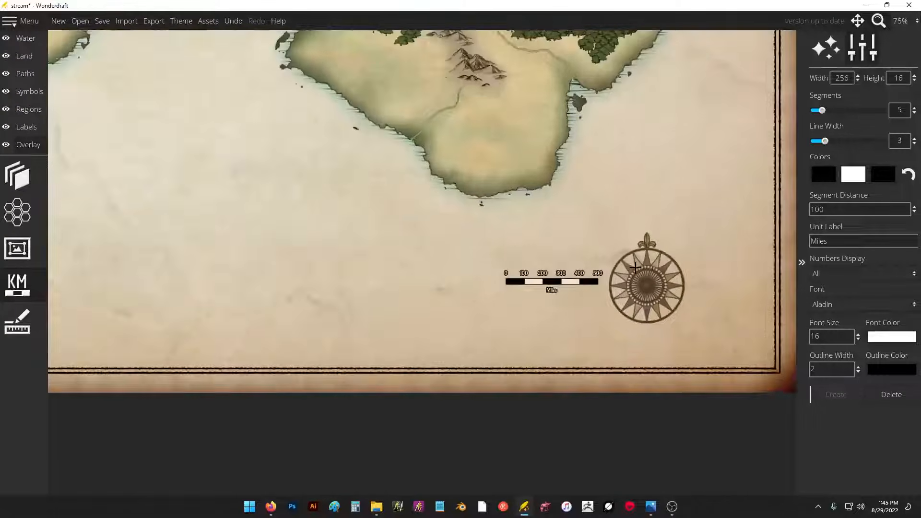
pyautogui.scroll(-4, 504, 275)
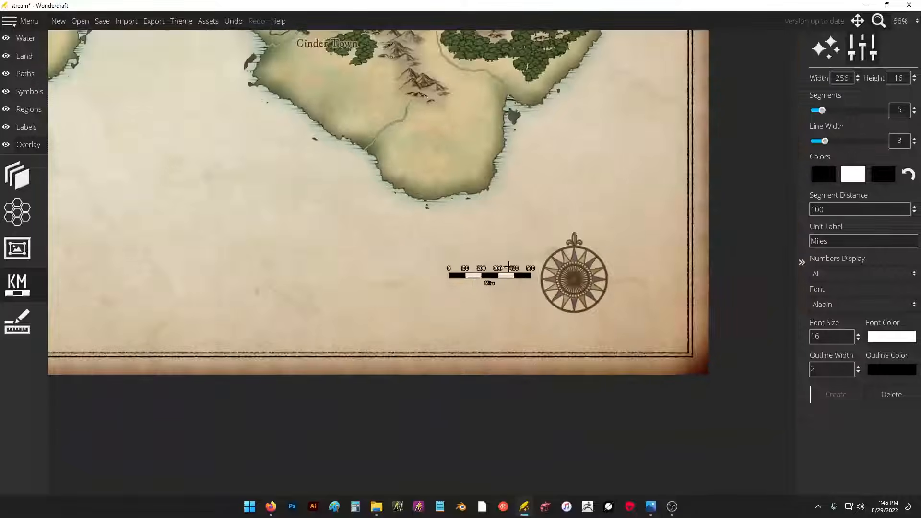
# - Try a segment distance of 10 miles on the scale bar, and settle on 5
pyautogui.scroll(4, 488, 278)
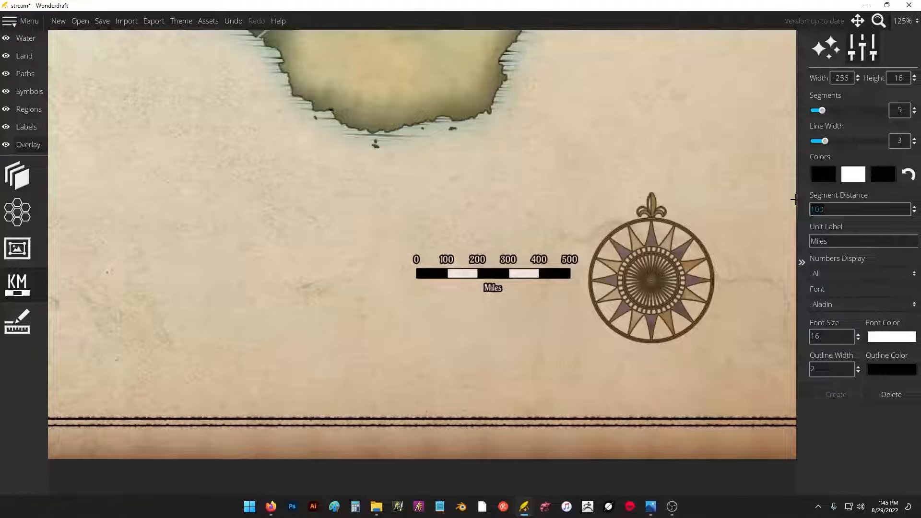
pyautogui.write('0')
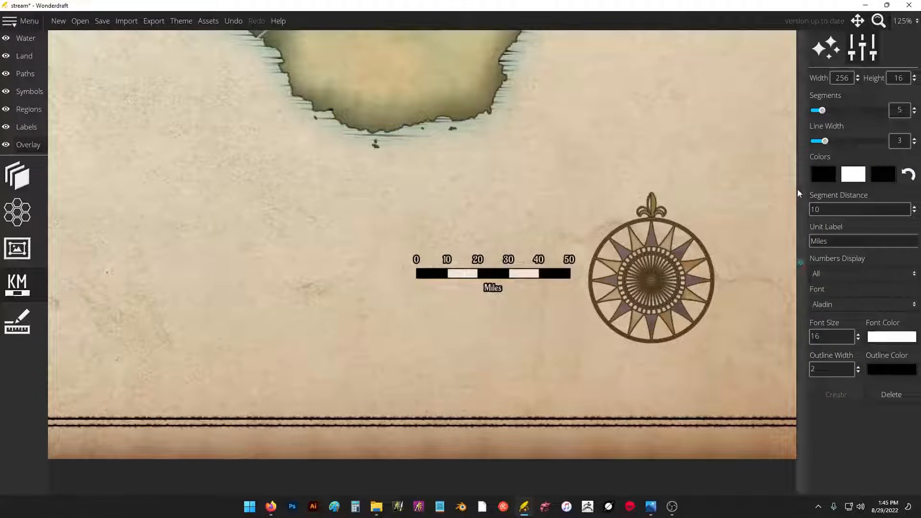
pyautogui.moveTo(822, 210); pyautogui.dragTo(789, 200)
pyautogui.write('5')
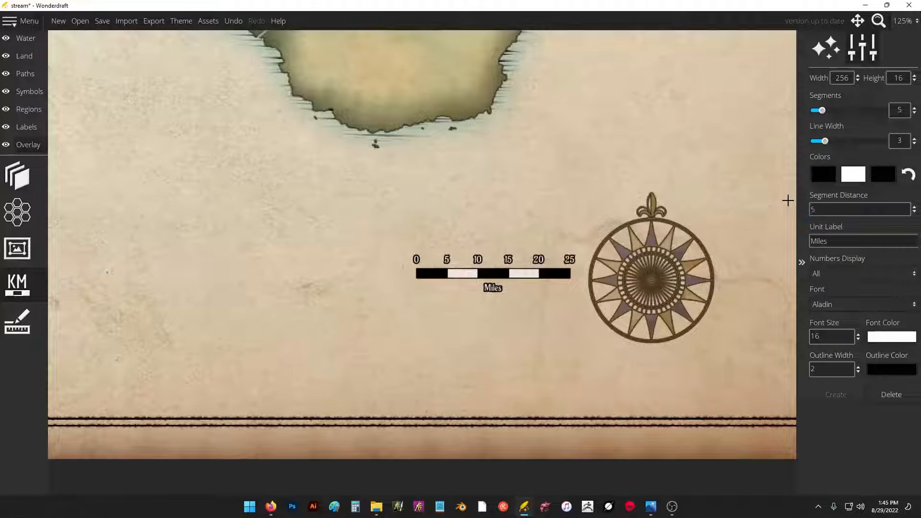
# - Set the scale bar's line width to 6 and its number of segments to 4
pyautogui.scroll(-4, 678, 215)
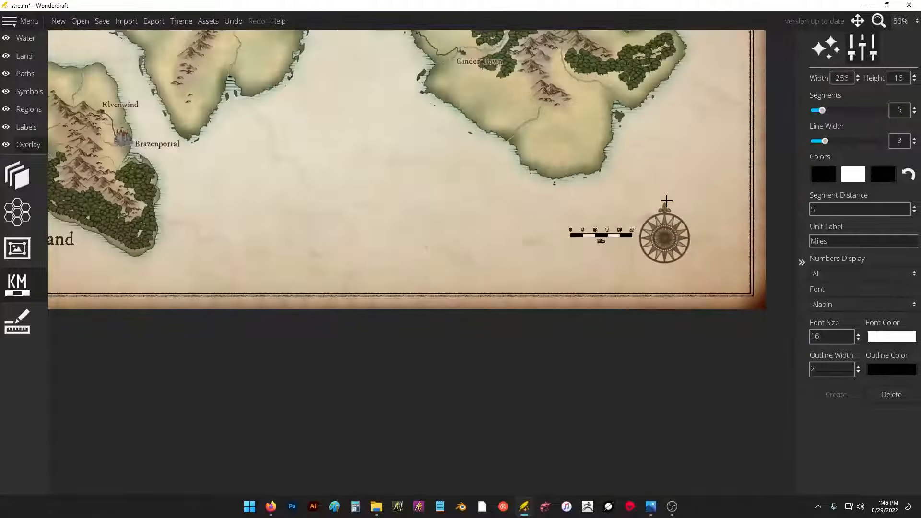
pyautogui.moveTo(649, 196); pyautogui.dragTo(616, 180)
pyautogui.scroll(2, 612, 205)
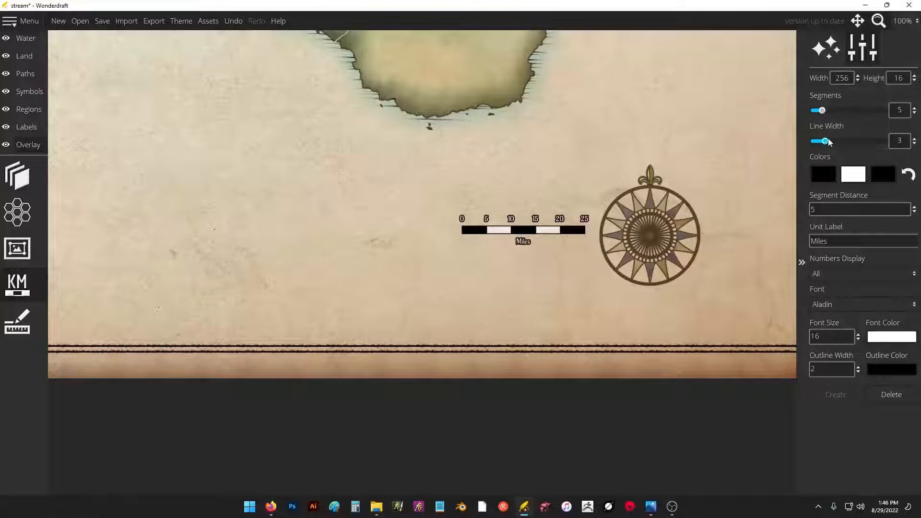
pyautogui.moveTo(825, 141); pyautogui.dragTo(860, 142)
pyautogui.moveTo(822, 110)
pyautogui.mouseDown()
pyautogui.moveTo(845, 115)
pyautogui.moveTo(821, 116)
pyautogui.mouseUp()
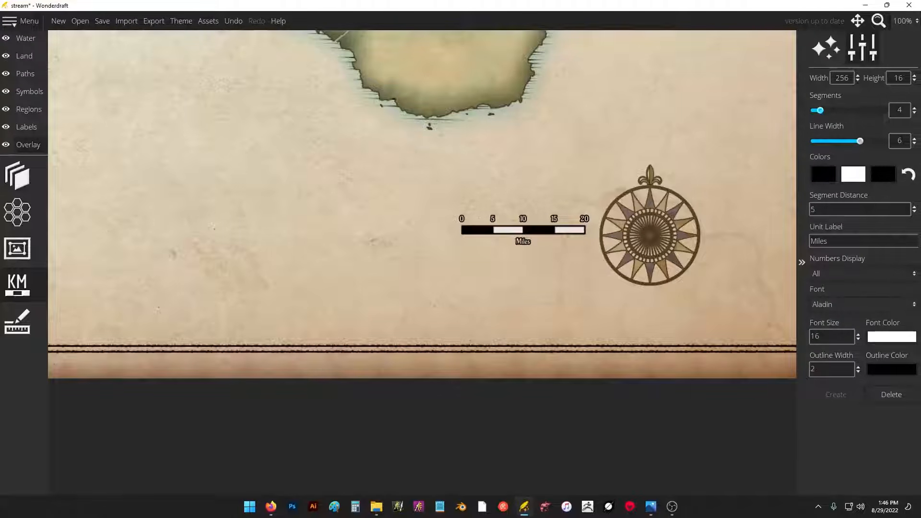
# - Raise the scale bar's segment distance in small increments to 5.3, and lower it back to 5
pyautogui.click(915, 206)
pyautogui.click(915, 206)
pyautogui.click(915, 207)
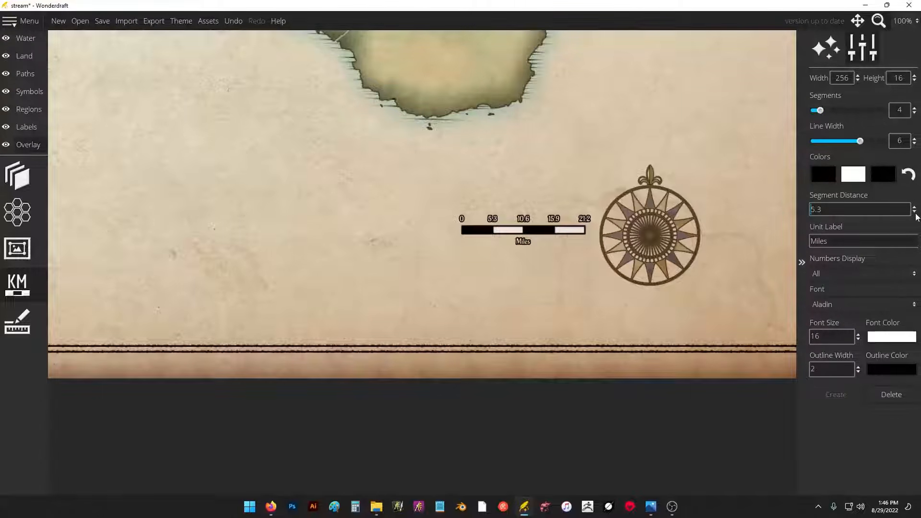
pyautogui.click(915, 212)
pyautogui.click(914, 212)
pyautogui.click(915, 212)
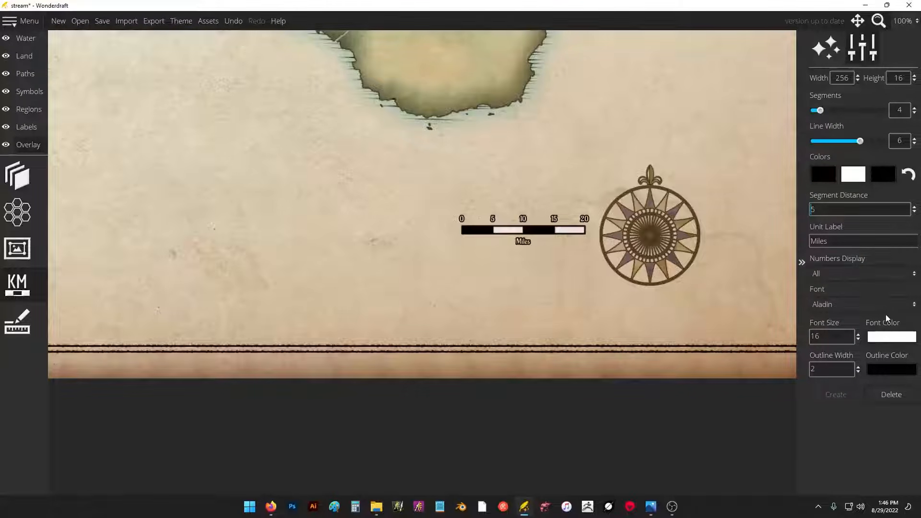
# - Try several font sizes on the scale bar, including 12, and settle on 50
pyautogui.moveTo(857, 335); pyautogui.dragTo(858, 307)
pyautogui.click(858, 339)
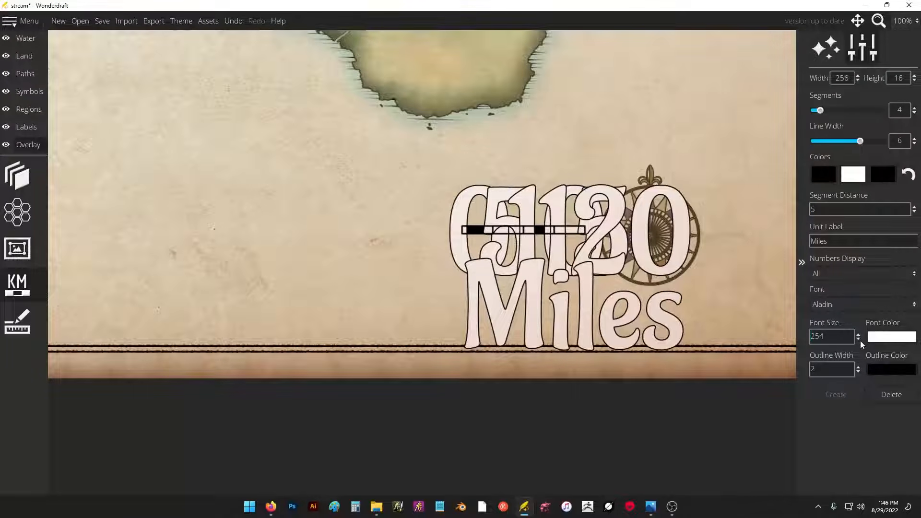
pyautogui.click(858, 339)
pyautogui.moveTo(834, 337); pyautogui.dragTo(773, 331)
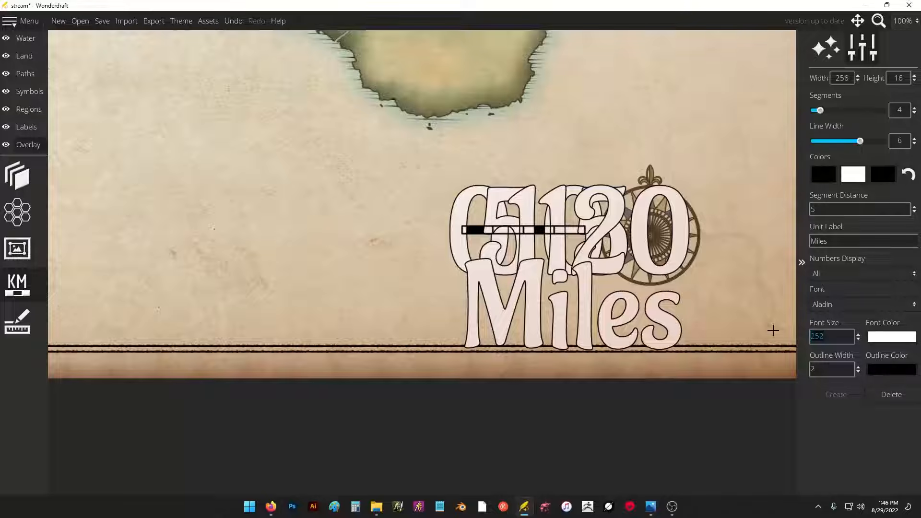
pyautogui.write('12')
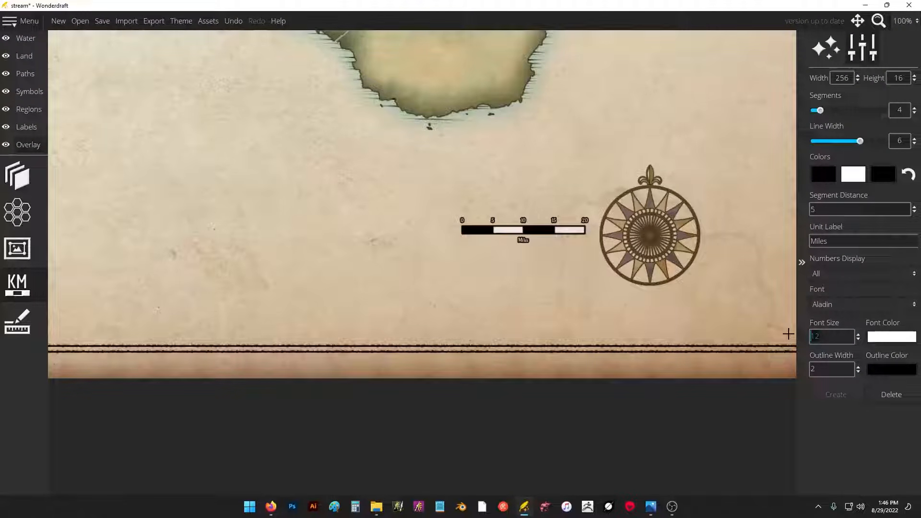
pyautogui.press('Return')
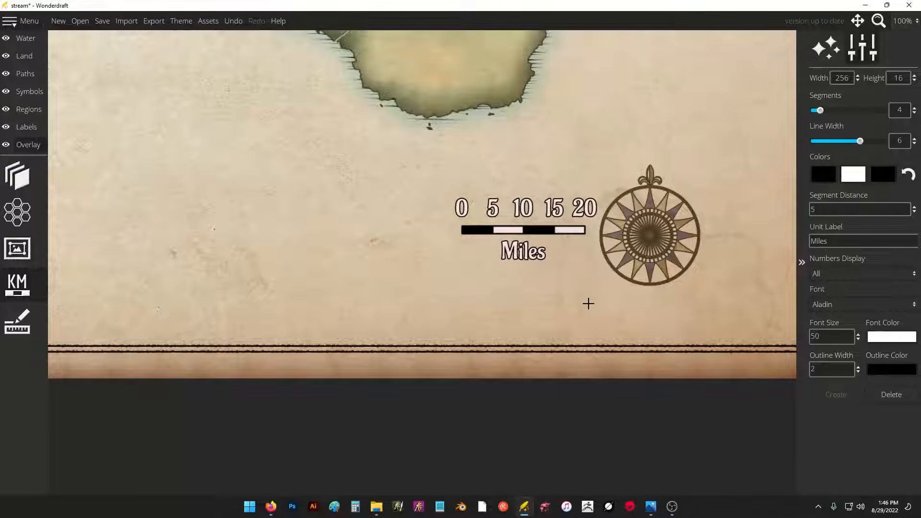
# - Set the outline width of the scale bar's text to 3
pyautogui.click(858, 366)
pyautogui.click(858, 366)
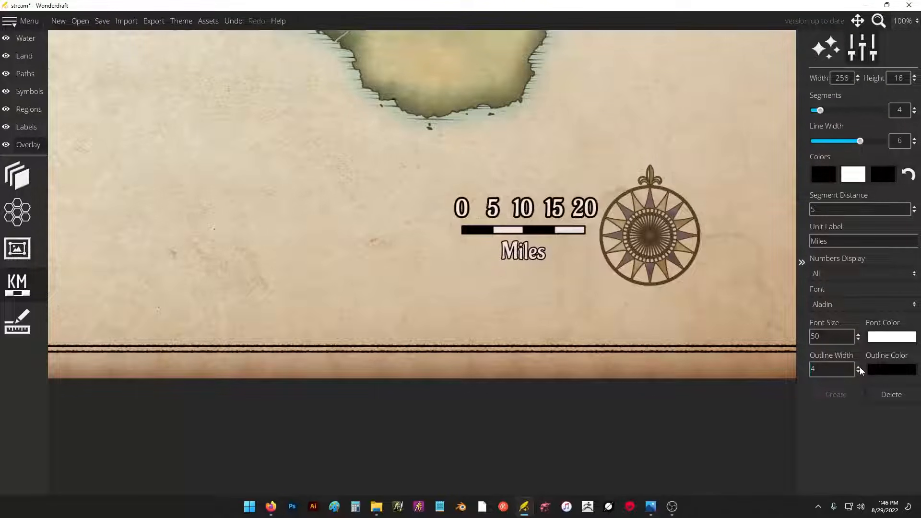
pyautogui.click(860, 372)
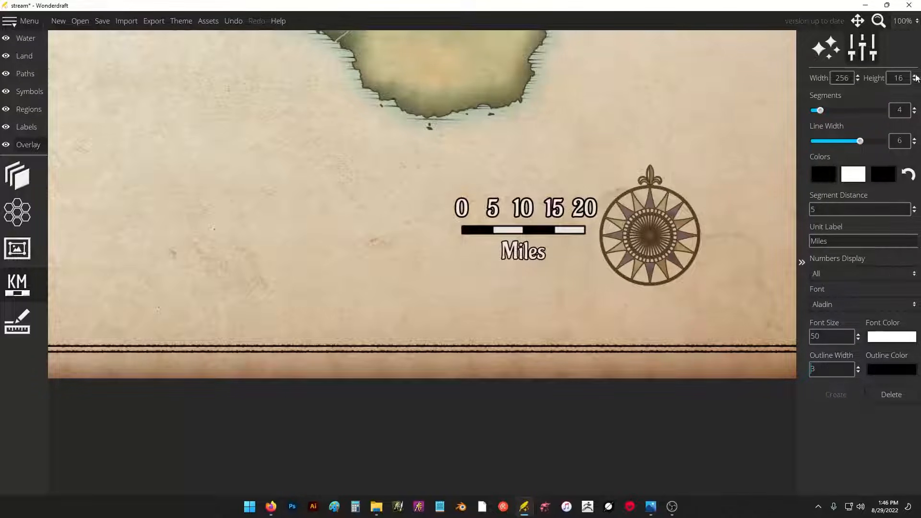
# - Enlarge the scale bar to a width of 431 and a height of 48, and move it west, clear of the compass rose
pyautogui.click(858, 76)
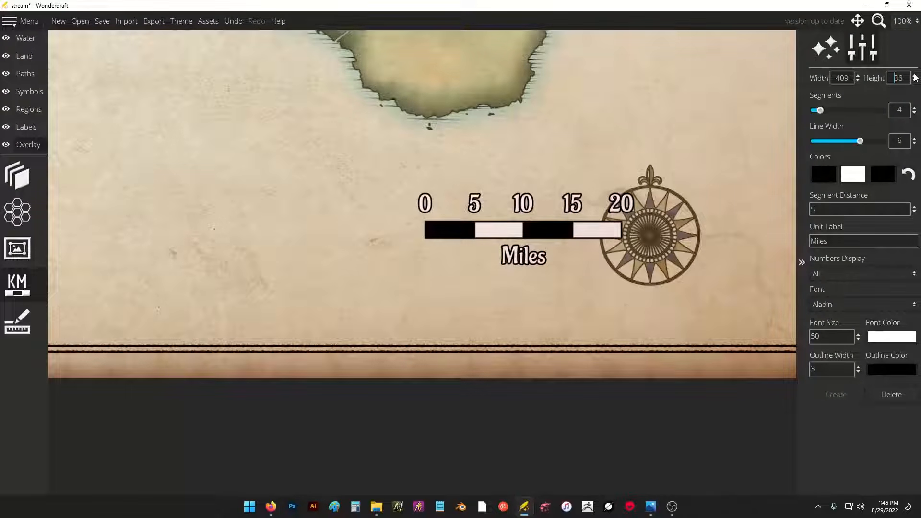
pyautogui.click(915, 75)
pyautogui.click(858, 76)
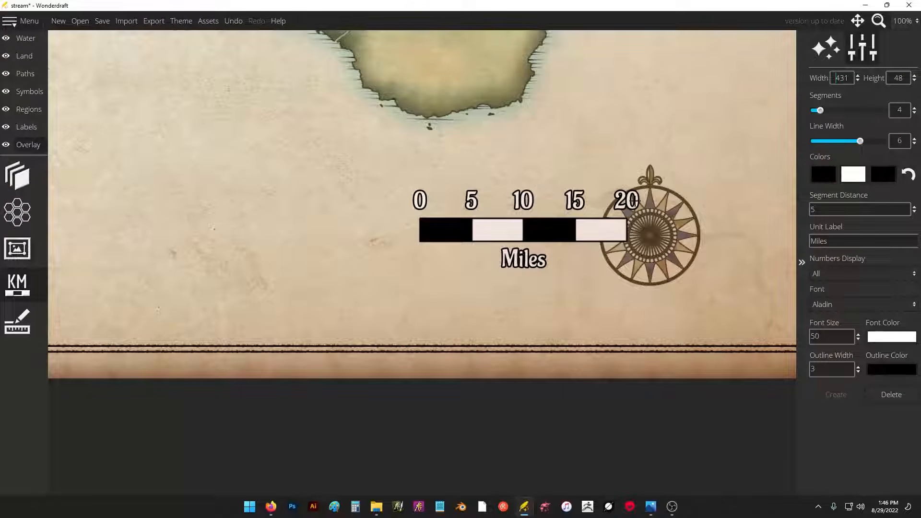
pyautogui.moveTo(566, 236); pyautogui.dragTo(506, 237)
# - Check the scale bar against the whole map and save the map
pyautogui.scroll(-5, 507, 238)
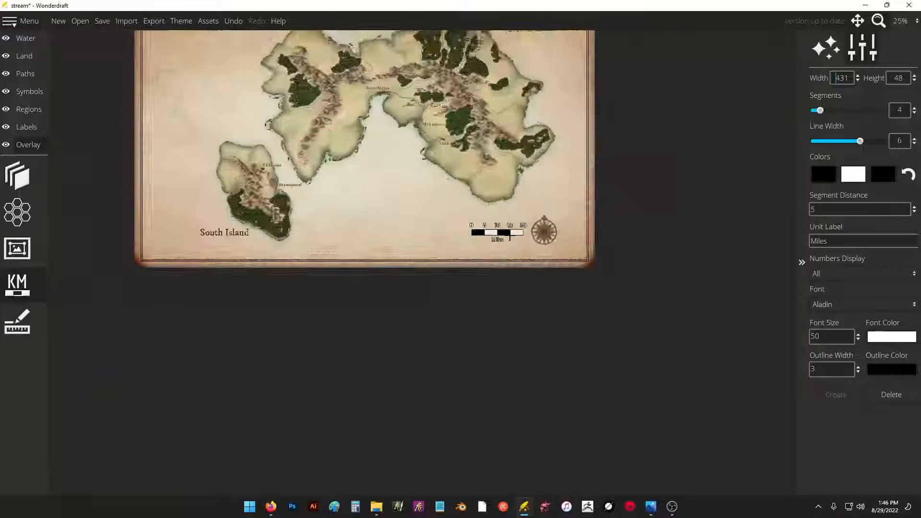
pyautogui.scroll(2, 507, 238)
pyautogui.moveTo(535, 196); pyautogui.dragTo(630, 304)
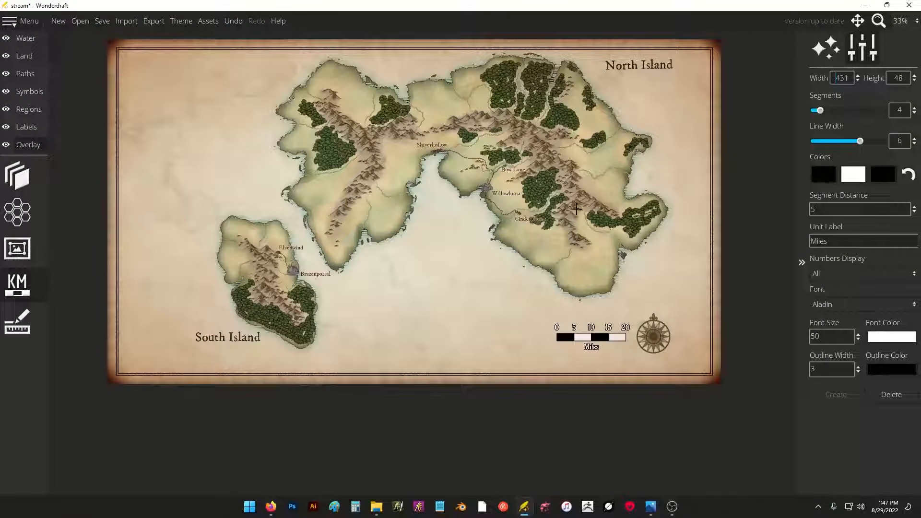
pyautogui.click(97, 25)
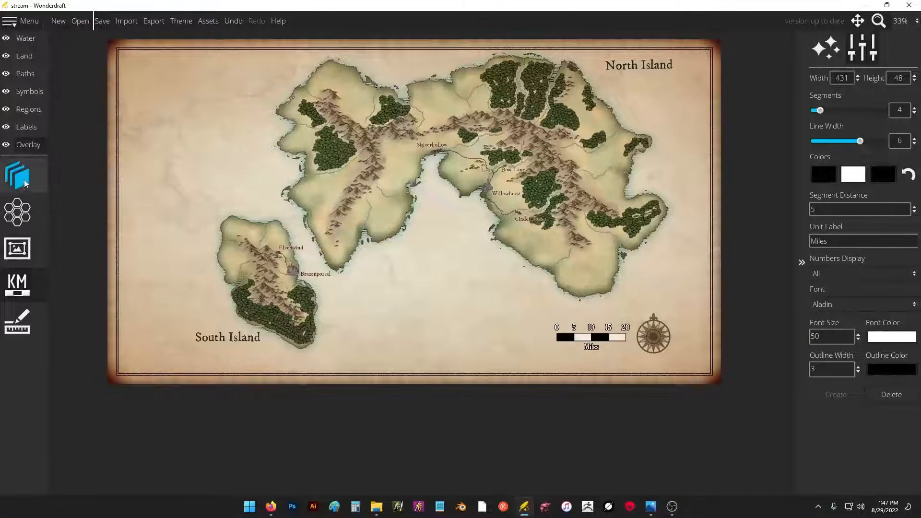
# - Draw a width 4 river from the mountains southwest of Shiverhollow to the east coast, and add a small lake on the river just south
pyautogui.click(31, 37)
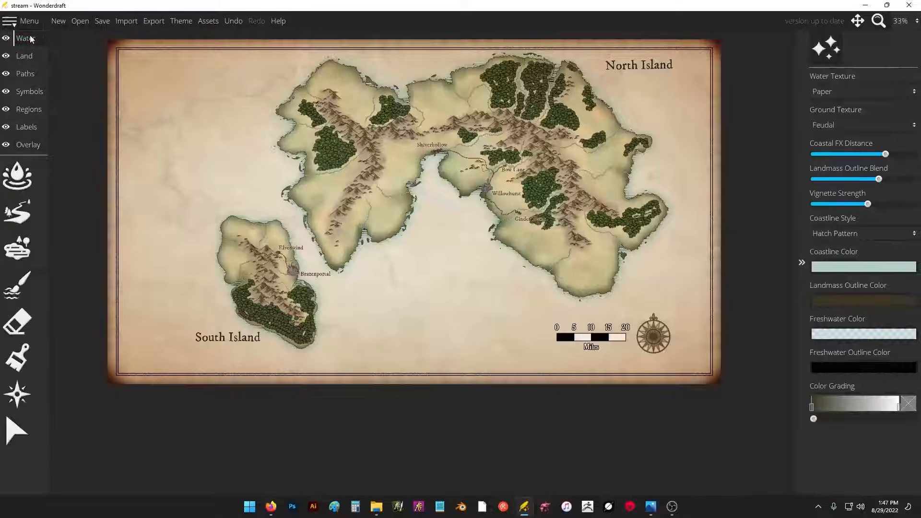
pyautogui.click(18, 181)
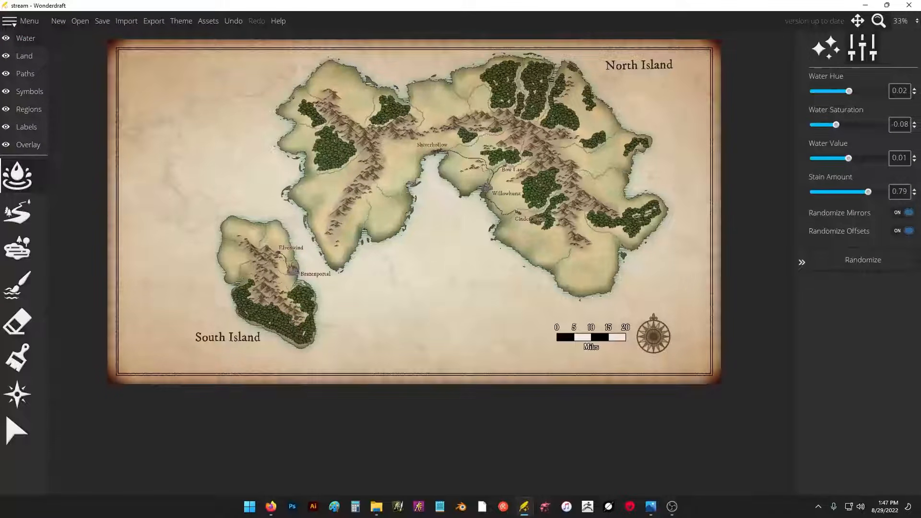
pyautogui.click(29, 204)
pyautogui.scroll(5, 385, 156)
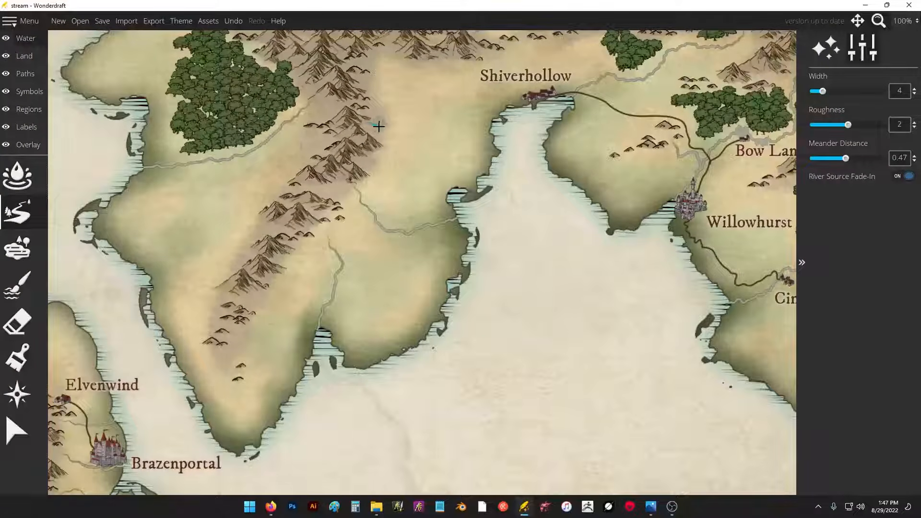
pyautogui.moveTo(390, 136)
pyautogui.mouseDown()
pyautogui.moveTo(462, 185)
pyautogui.moveTo(456, 192)
pyautogui.mouseUp()
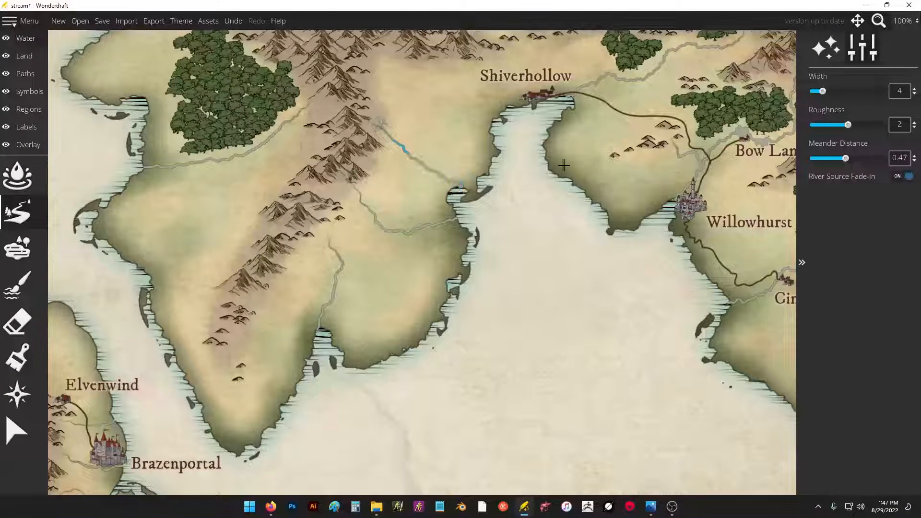
pyautogui.click(19, 247)
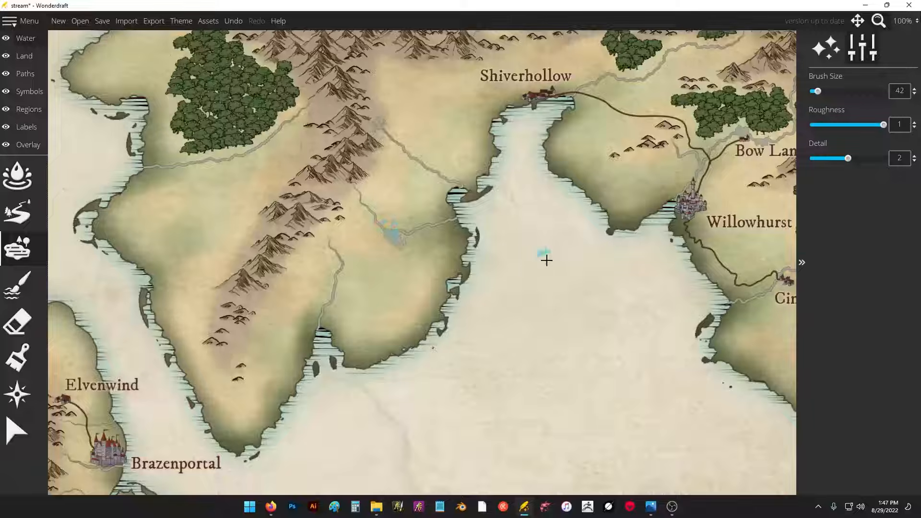
pyautogui.scroll(-1, 505, 209)
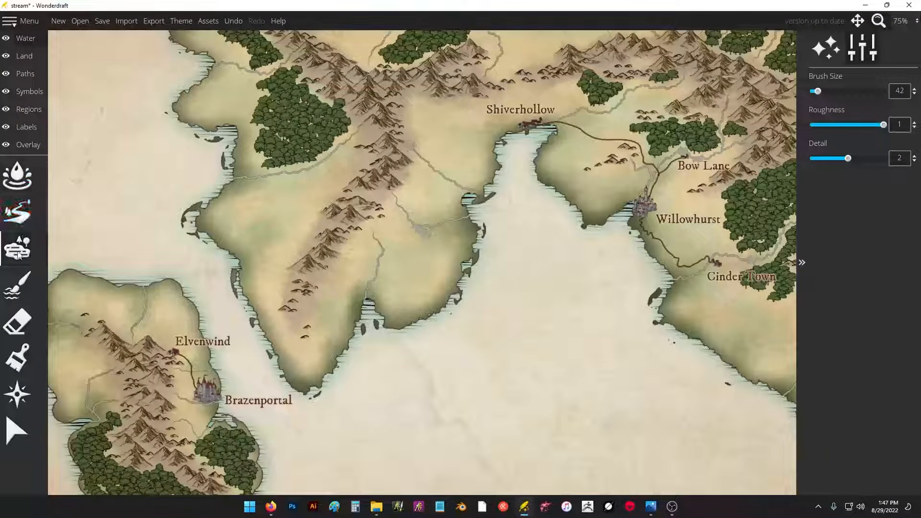
# - Try painting rough patches of water across the land west of the mountain range with brush size 48 and roughness 0.6, and undo them
pyautogui.click(41, 283)
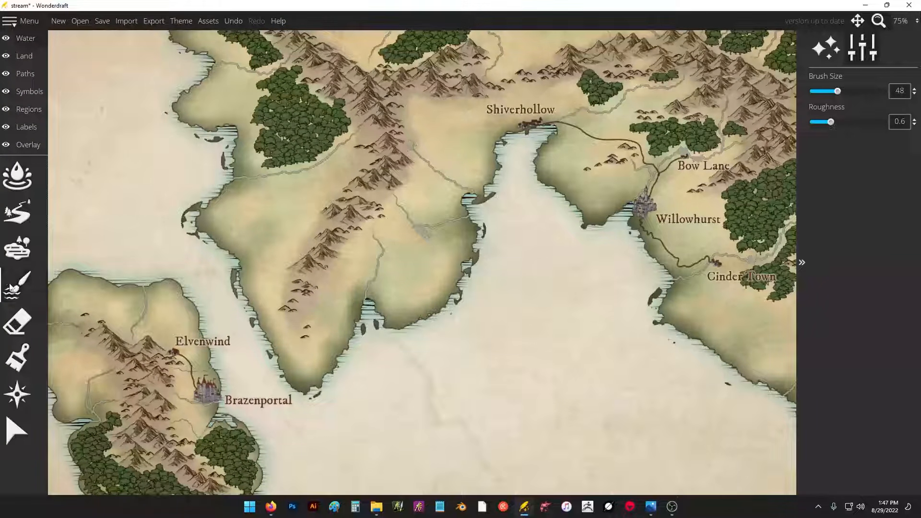
pyautogui.moveTo(235, 227)
pyautogui.mouseDown()
pyautogui.moveTo(268, 185)
pyautogui.moveTo(282, 215)
pyautogui.moveTo(302, 192)
pyautogui.moveTo(280, 215)
pyautogui.moveTo(284, 200)
pyautogui.moveTo(269, 209)
pyautogui.moveTo(331, 166)
pyautogui.moveTo(317, 199)
pyautogui.mouseUp()
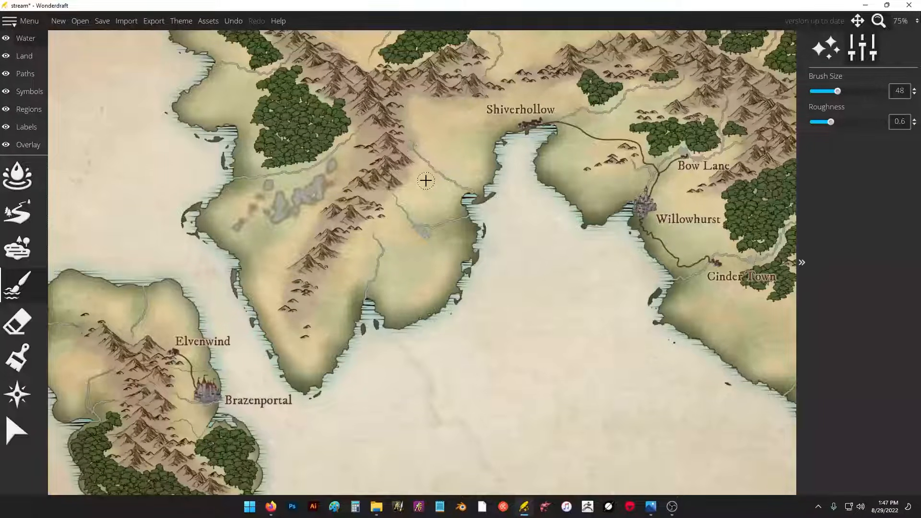
pyautogui.hotkey('ctrl', 'z')
pyautogui.hotkey('ctrl', 'z')
pyautogui.hotkey('ctrl', 'z')
# - Paint a small patch of water just south of Brazenportal and erase it with a size 64 eraser
pyautogui.moveTo(350, 331); pyautogui.dragTo(547, 161)
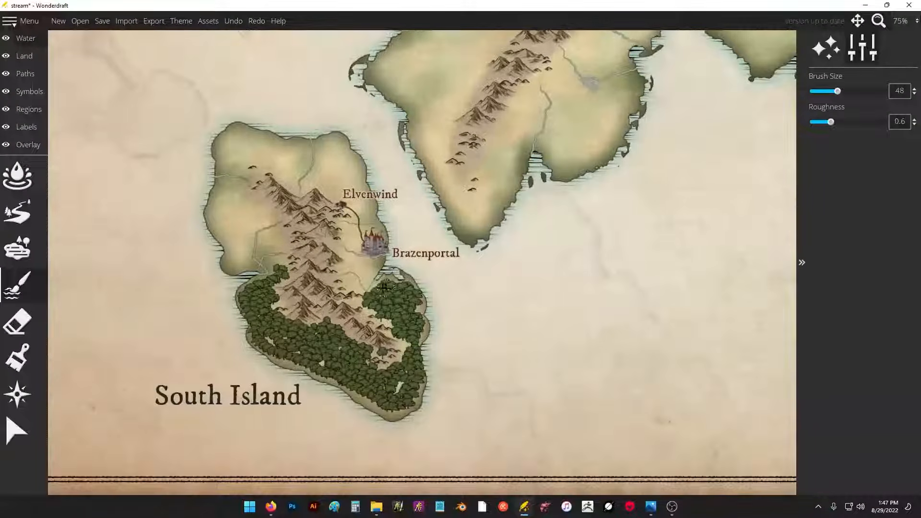
pyautogui.moveTo(367, 276)
pyautogui.mouseDown()
pyautogui.moveTo(358, 281)
pyautogui.moveTo(355, 268)
pyautogui.moveTo(374, 270)
pyautogui.mouseUp()
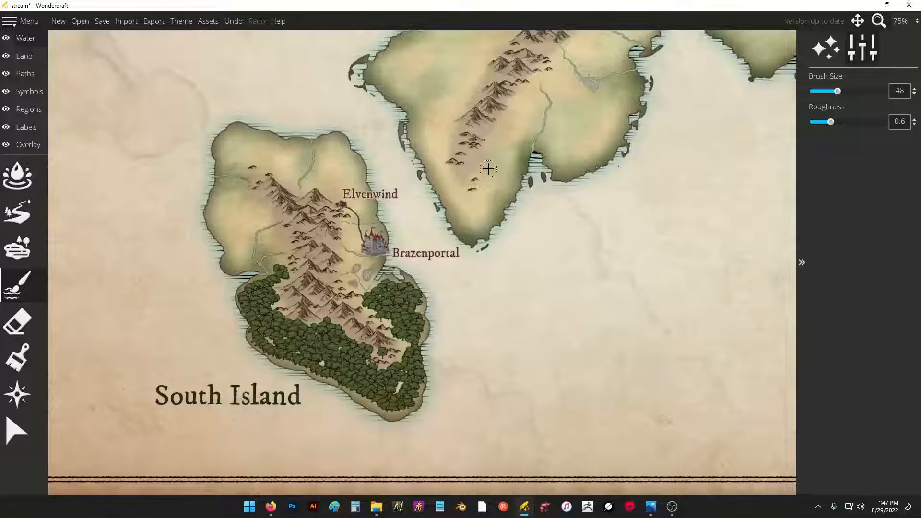
pyautogui.click(17, 322)
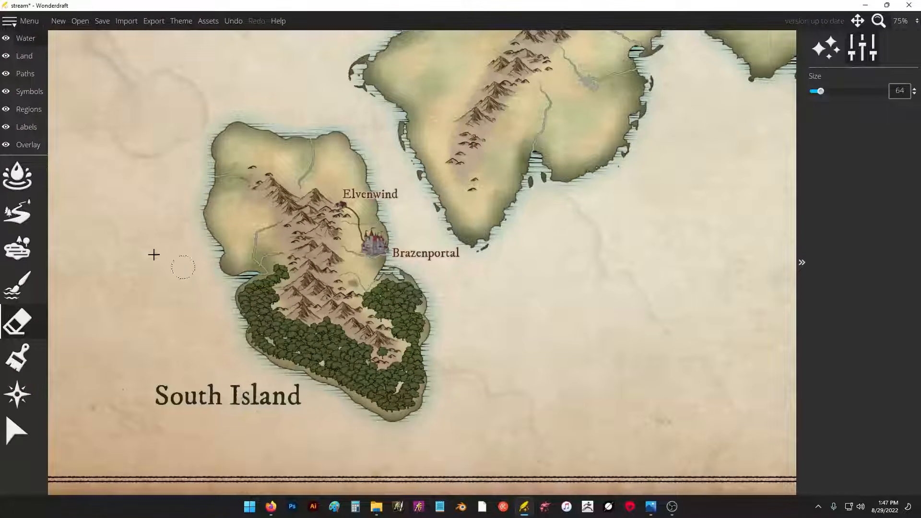
# - Try colouring the rivers and the sea around the southern peninsula dark blue with a size 128 soft brush, and undo the strokes
pyautogui.click(17, 358)
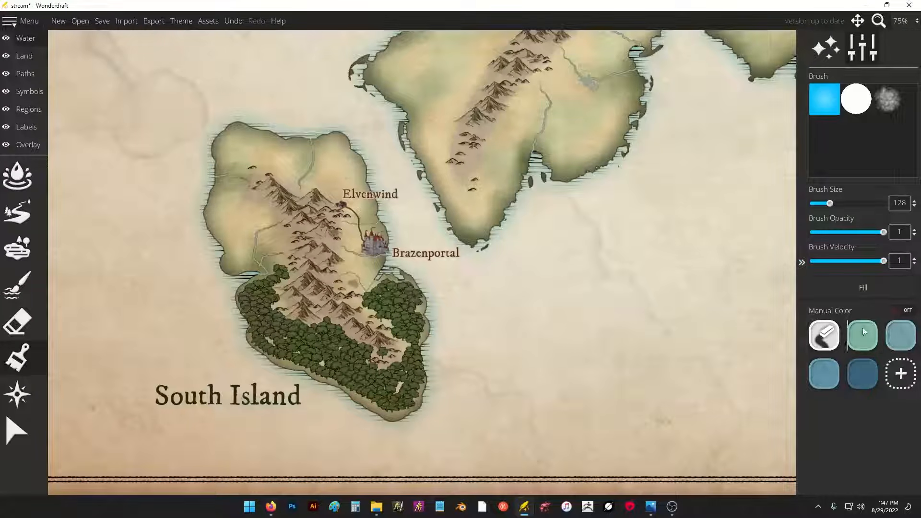
pyautogui.click(862, 373)
pyautogui.moveTo(541, 122)
pyautogui.mouseDown()
pyautogui.moveTo(552, 163)
pyautogui.moveTo(543, 118)
pyautogui.moveTo(594, 58)
pyautogui.moveTo(521, 91)
pyautogui.moveTo(597, 92)
pyautogui.moveTo(535, 80)
pyautogui.mouseUp()
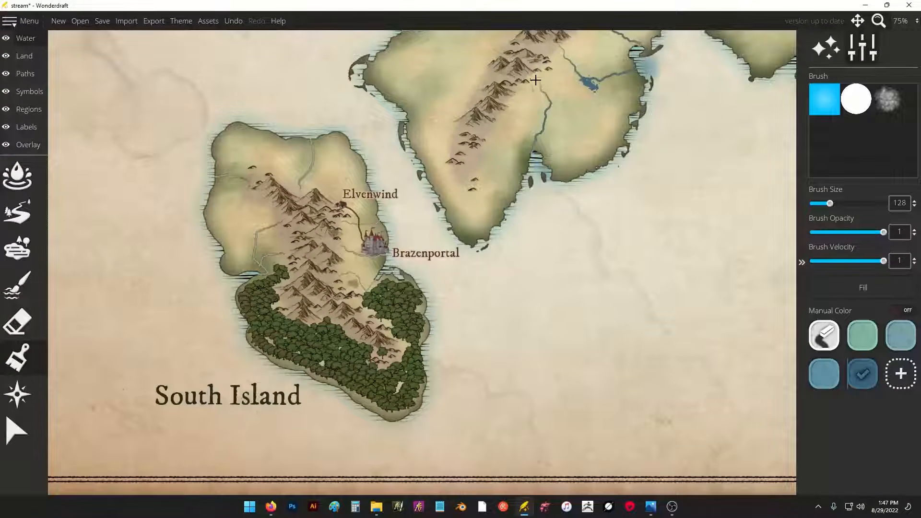
pyautogui.moveTo(599, 189)
pyautogui.mouseDown()
pyautogui.moveTo(531, 323)
pyautogui.moveTo(613, 436)
pyautogui.mouseUp()
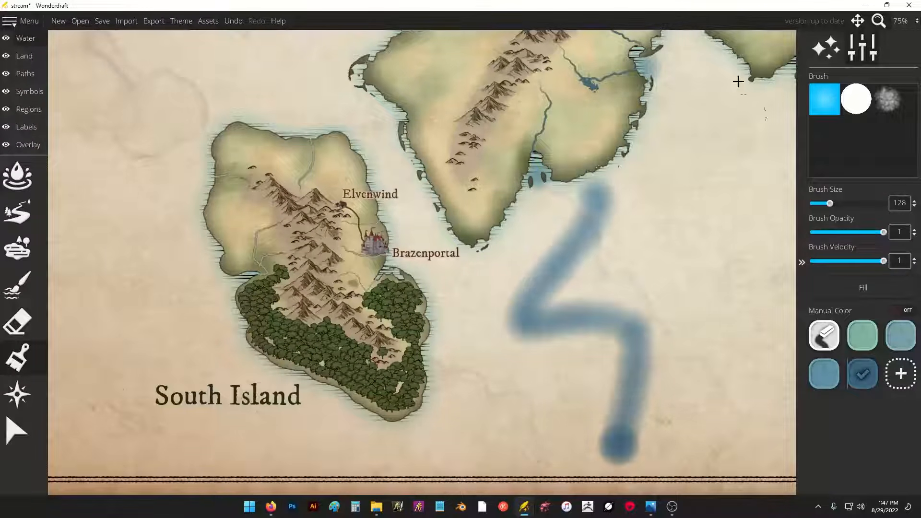
pyautogui.hotkey('ctrl', 'z')
pyautogui.hotkey('ctrl', 'z')
# - Place a set of 16-direction compass lines with line width 3 and outer radius 2048, centred on the compass rose
pyautogui.moveTo(402, 171); pyautogui.dragTo(428, 154)
pyautogui.click(17, 394)
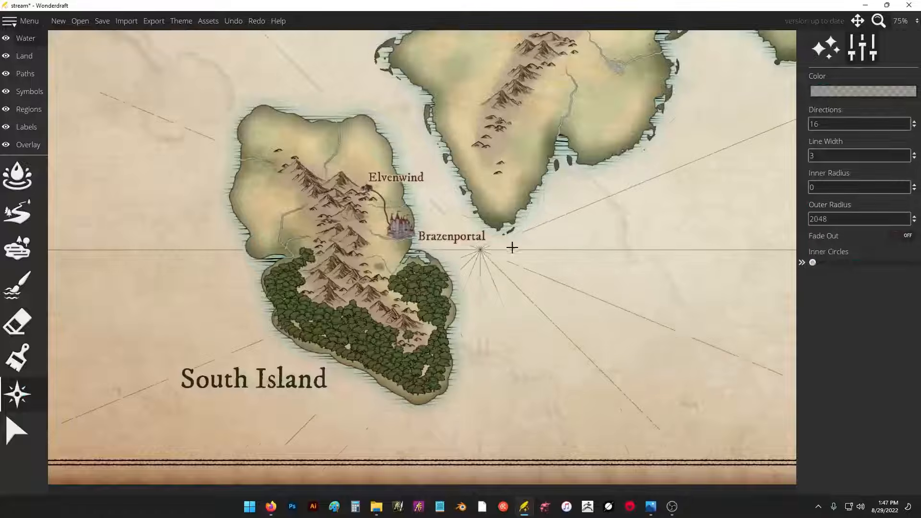
pyautogui.moveTo(701, 261); pyautogui.dragTo(162, 216)
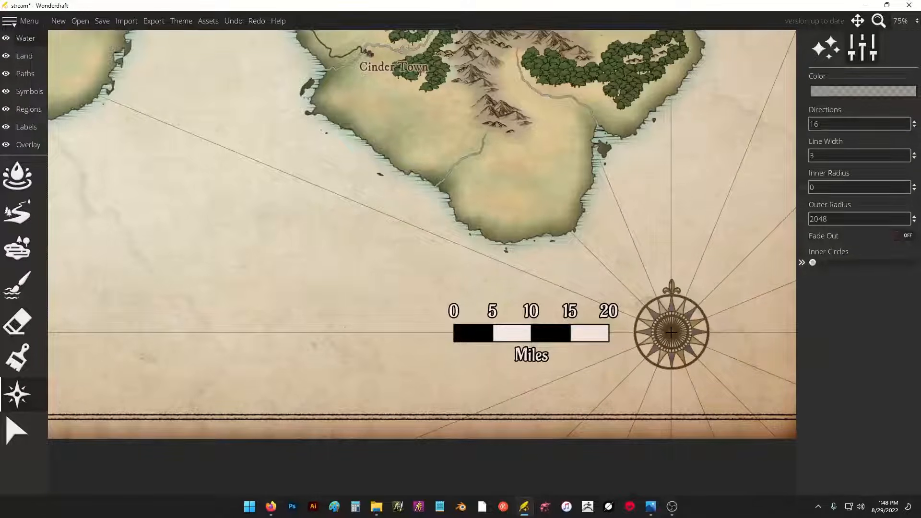
pyautogui.click(671, 331)
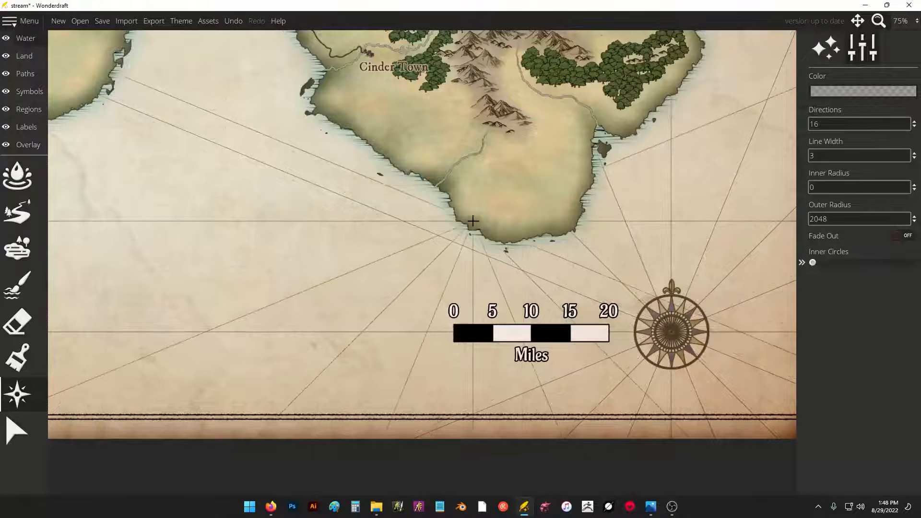
pyautogui.scroll(-2, 469, 220)
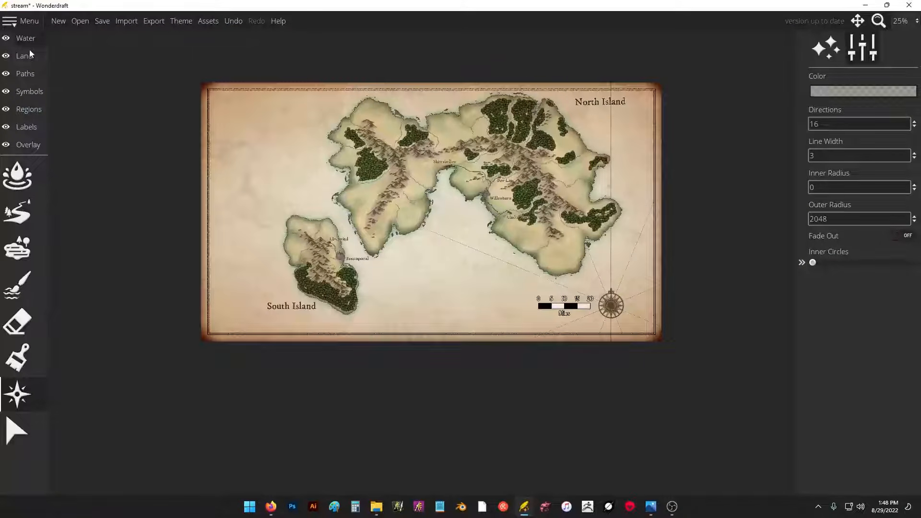
# - Raise a few rough islets in the open sea north of South Island with brush size 64 and roughness 1.02
pyautogui.click(24, 55)
pyautogui.click(18, 224)
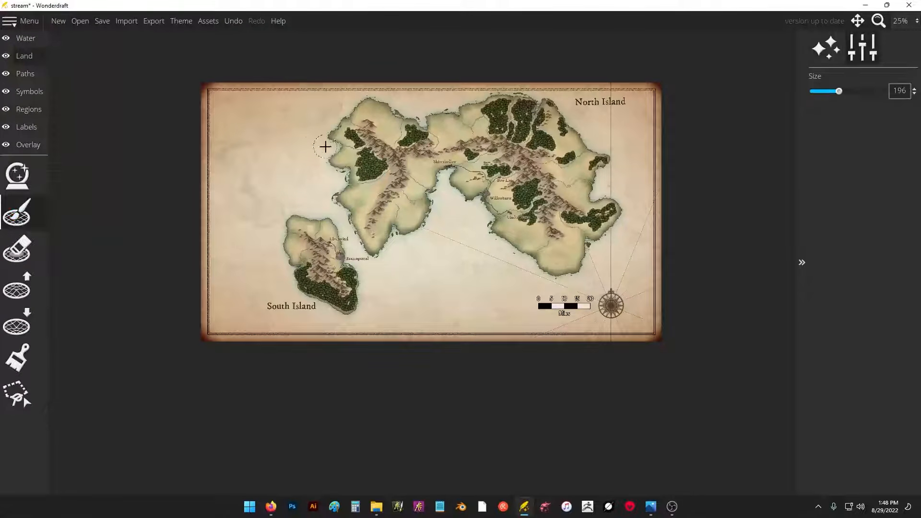
pyautogui.moveTo(290, 140)
pyautogui.mouseDown()
pyautogui.moveTo(259, 177)
pyautogui.moveTo(302, 121)
pyautogui.mouseUp()
pyautogui.click(17, 248)
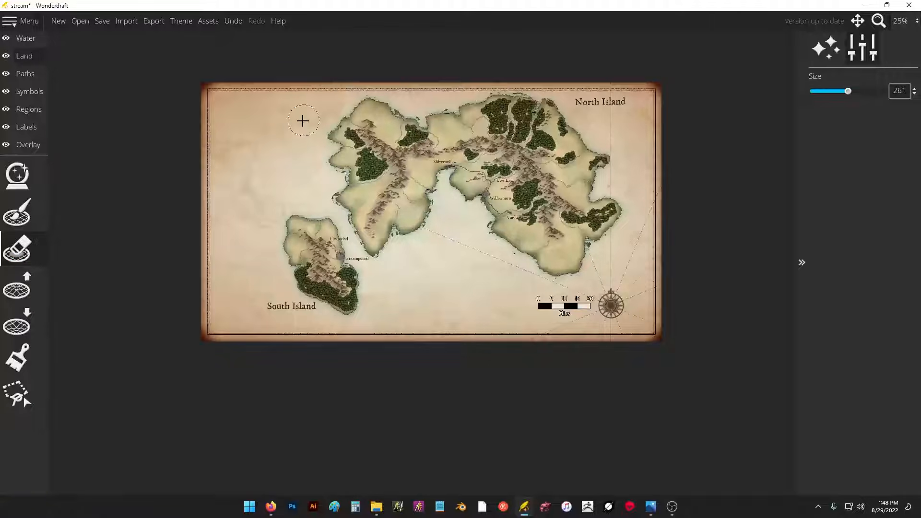
pyautogui.click(17, 287)
pyautogui.moveTo(278, 186); pyautogui.dragTo(288, 160)
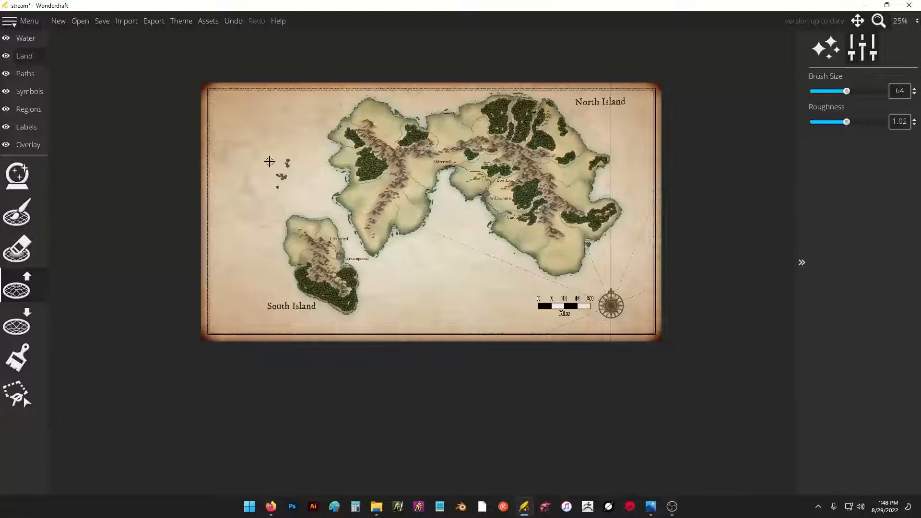
# - Try merging the islets into a larger island, undo it, and remove the islets with the land-lowering brush
pyautogui.scroll(5, 269, 162)
pyautogui.moveTo(307, 195)
pyautogui.mouseDown()
pyautogui.moveTo(318, 170)
pyautogui.moveTo(312, 188)
pyautogui.mouseUp()
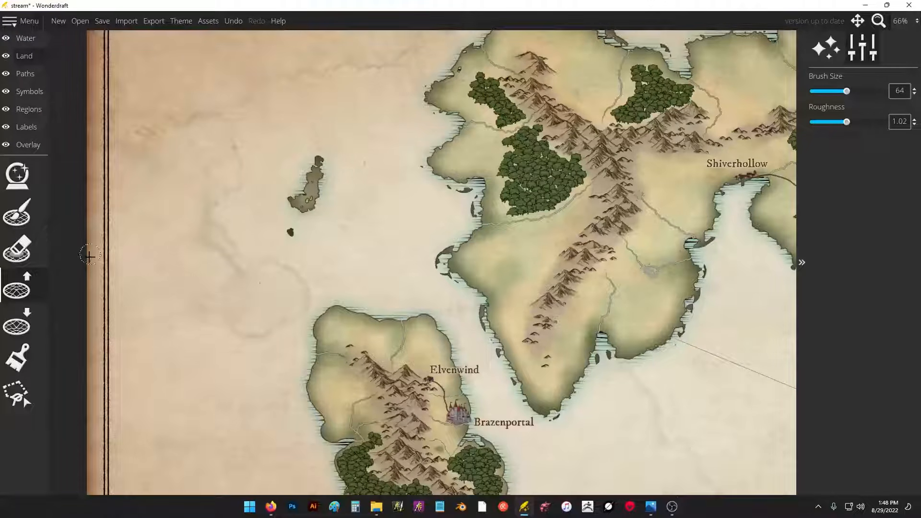
pyautogui.hotkey('ctrl', 'z')
pyautogui.click(17, 324)
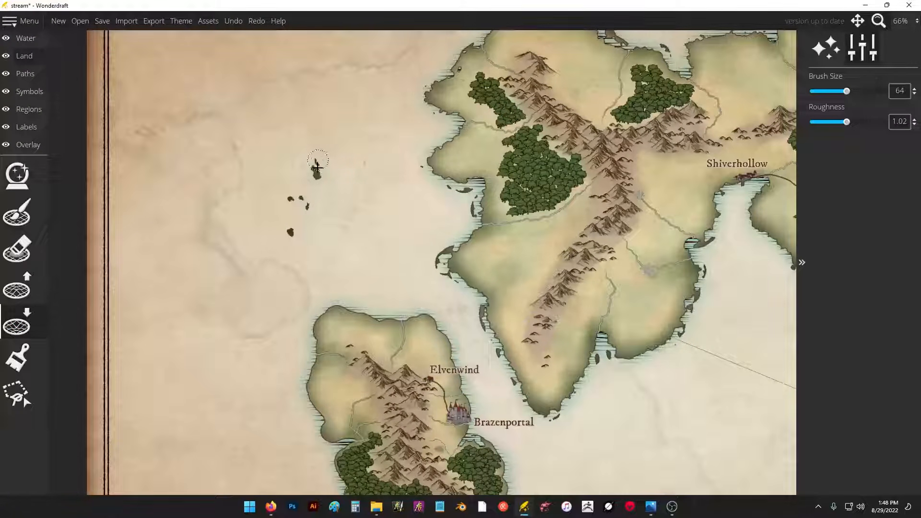
pyautogui.moveTo(318, 167)
pyautogui.mouseDown()
pyautogui.moveTo(301, 214)
pyautogui.moveTo(301, 198)
pyautogui.moveTo(287, 209)
pyautogui.moveTo(297, 181)
pyautogui.mouseUp()
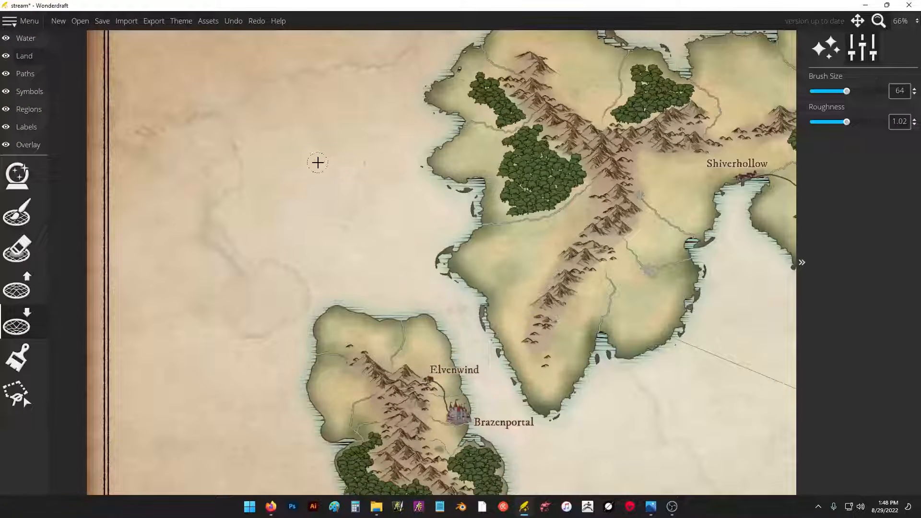
# - Trim the west coast of the northern landmass with the land-lowering brush at size 64 and roughness 1.02
pyautogui.moveTo(460, 223); pyautogui.dragTo(490, 220)
pyautogui.moveTo(441, 128)
pyautogui.mouseDown()
pyautogui.moveTo(438, 119)
pyautogui.moveTo(464, 125)
pyautogui.mouseUp()
pyautogui.scroll(-5, 370, 212)
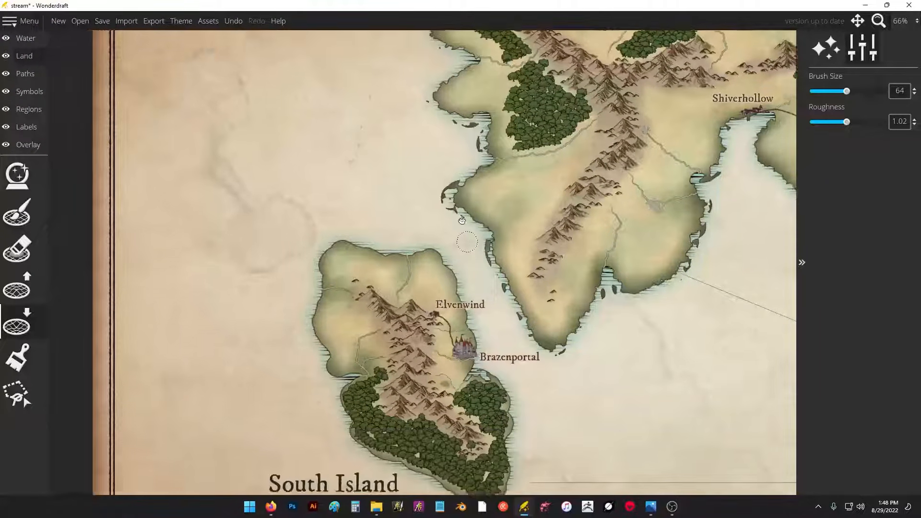
pyautogui.moveTo(384, 197); pyautogui.dragTo(386, 221)
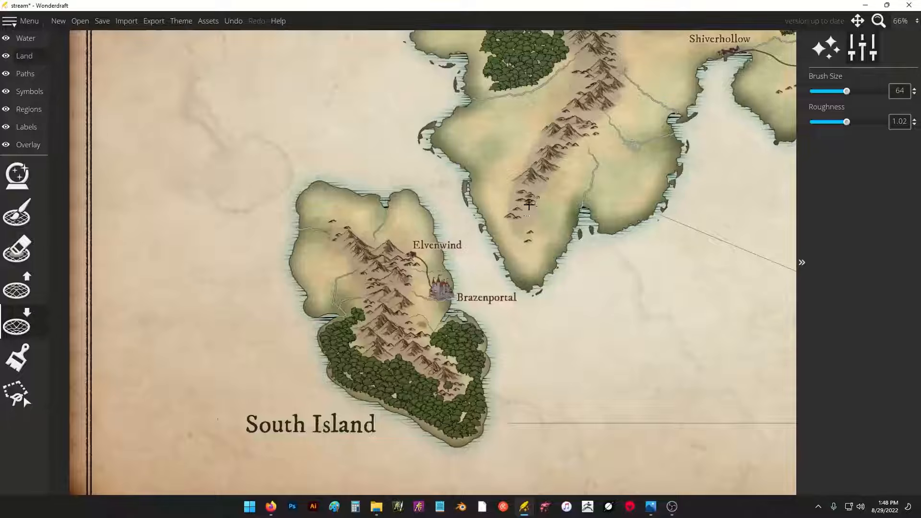
pyautogui.moveTo(715, 122)
pyautogui.mouseDown()
pyautogui.moveTo(507, 227)
pyautogui.moveTo(465, 209)
pyautogui.mouseUp()
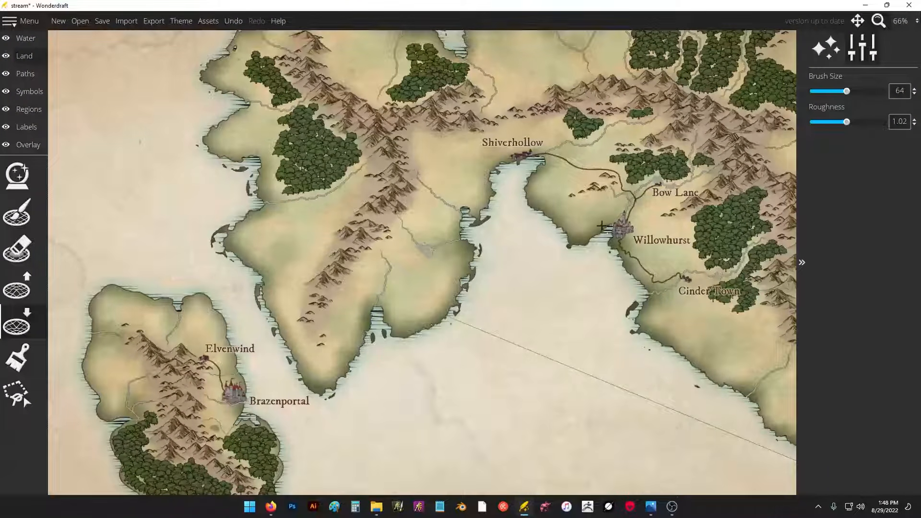
pyautogui.scroll(-2, 602, 226)
pyautogui.scroll(1, 144, 249)
# - Draw an elongated island in the open sea west of the northern landmass with the landmass brush at size 196
pyautogui.click(27, 365)
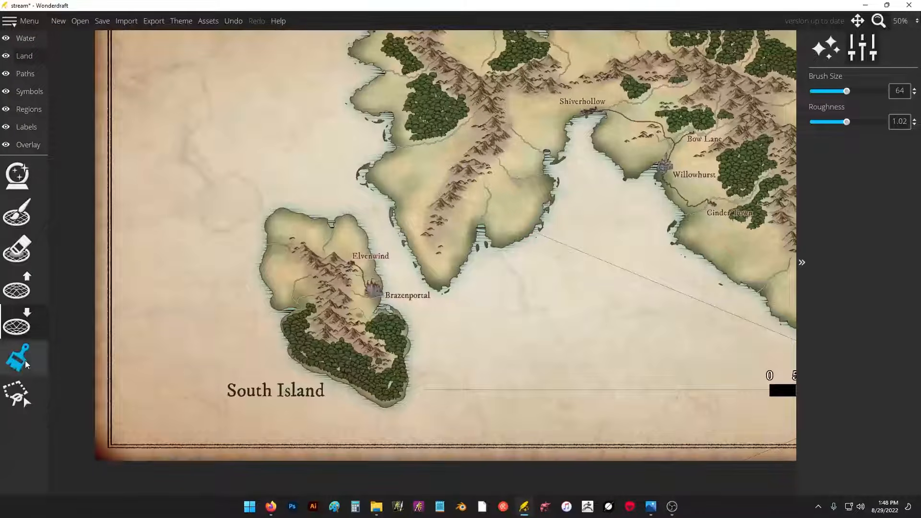
pyautogui.moveTo(545, 198)
pyautogui.mouseDown()
pyautogui.moveTo(509, 307)
pyautogui.moveTo(626, 303)
pyautogui.mouseUp()
pyautogui.click(16, 213)
pyautogui.moveTo(282, 99); pyautogui.dragTo(313, 161)
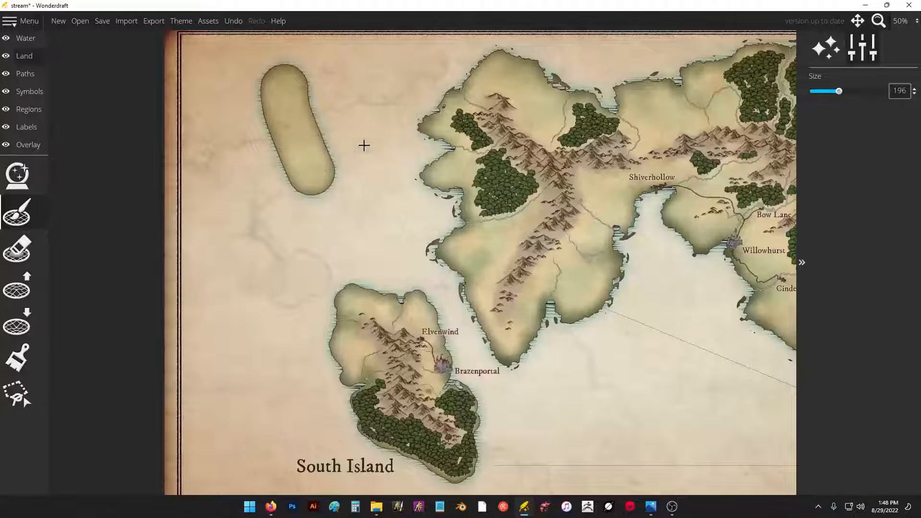
# - Paint the northern part of the new island light tan using the hard round ground brush at size 512 and opacity 1
pyautogui.click(17, 357)
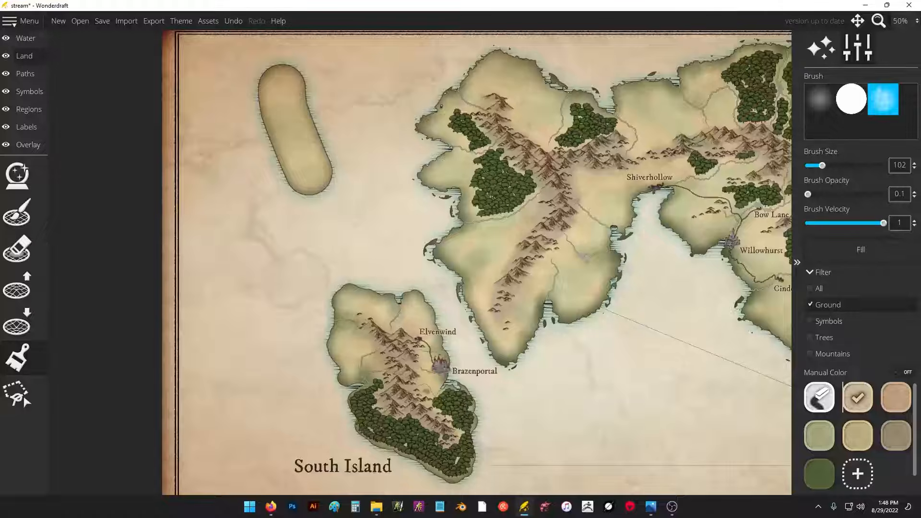
pyautogui.moveTo(845, 166); pyautogui.dragTo(900, 160)
pyautogui.click(847, 103)
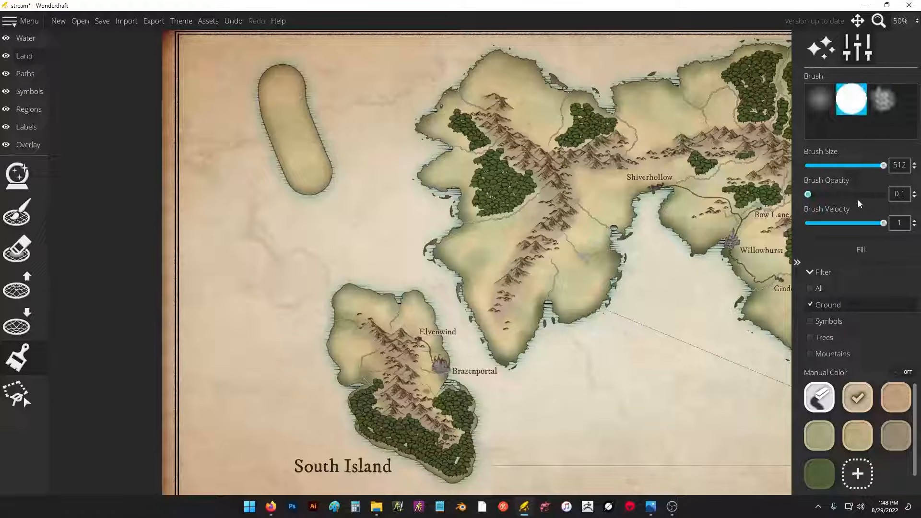
pyautogui.moveTo(808, 194); pyautogui.dragTo(883, 195)
pyautogui.click(271, 84)
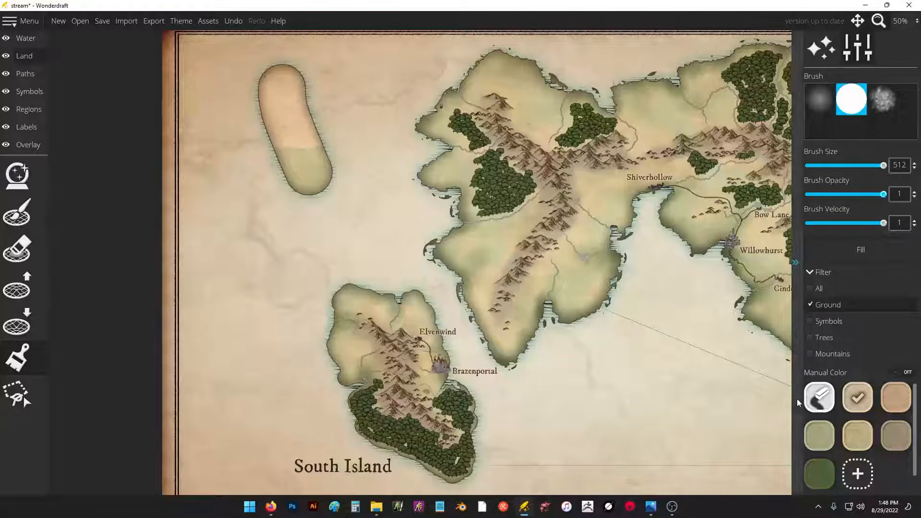
# - Paint successive bands of orange-tan, pale green and grey-brown ground colour southward across the elongated island
pyautogui.click(896, 397)
pyautogui.click(298, 158)
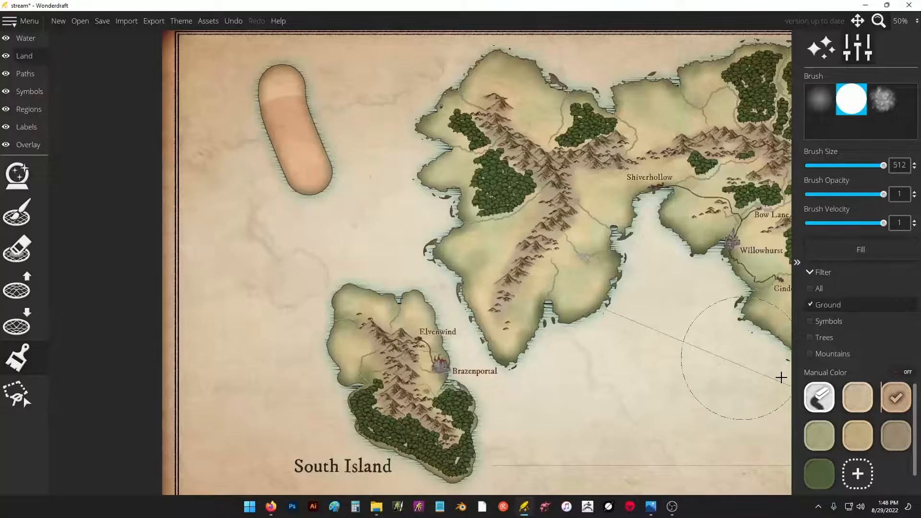
pyautogui.click(819, 436)
pyautogui.click(279, 192)
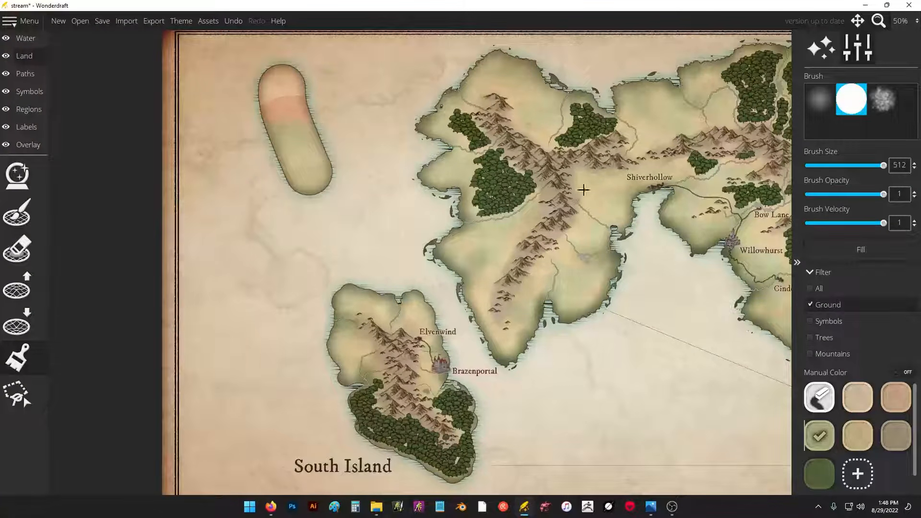
pyautogui.click(896, 436)
pyautogui.click(276, 218)
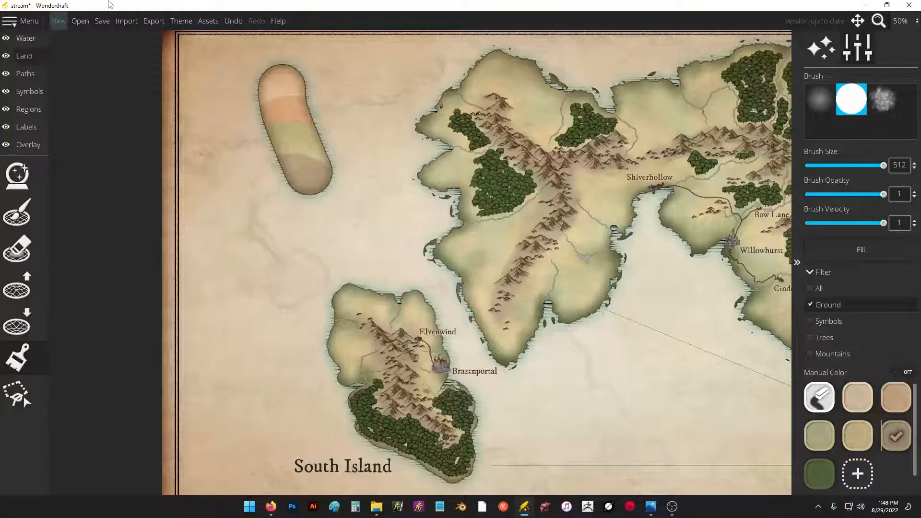
# - Erase the whole elongated island with the landmass eraser at size 261
pyautogui.click(17, 249)
pyautogui.moveTo(315, 76)
pyautogui.mouseDown()
pyautogui.moveTo(294, 93)
pyautogui.moveTo(332, 139)
pyautogui.moveTo(329, 160)
pyautogui.mouseUp()
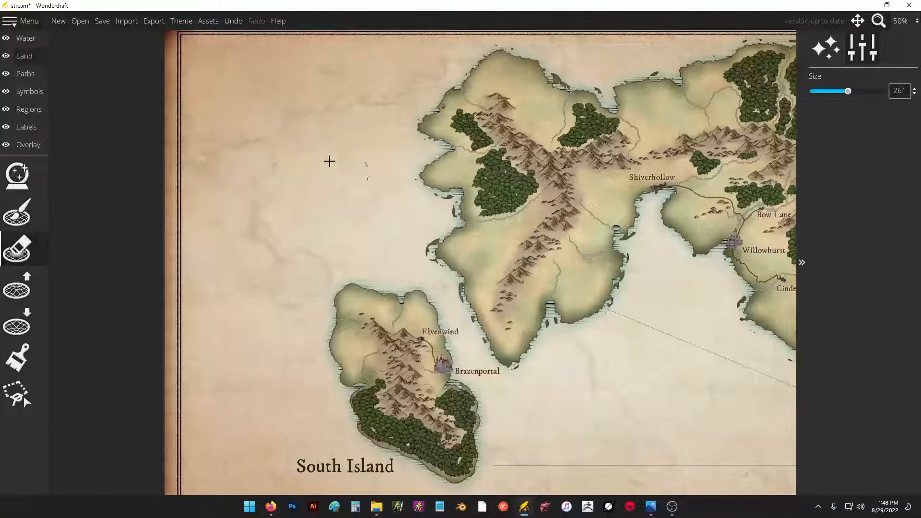
pyautogui.scroll(-2, 309, 127)
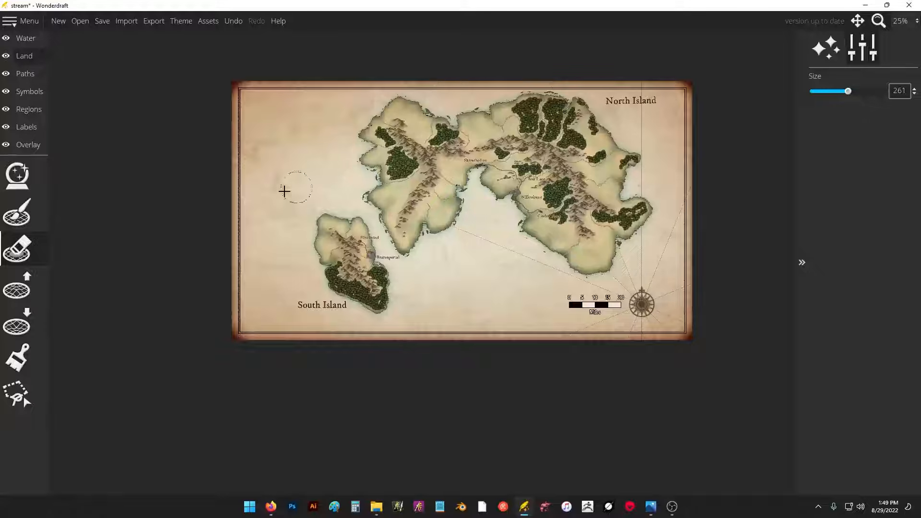
pyautogui.scroll(1, 284, 192)
# - Try outlining the western part of the northern landmass with a polygon land selection, and dismiss the warning
pyautogui.click(16, 394)
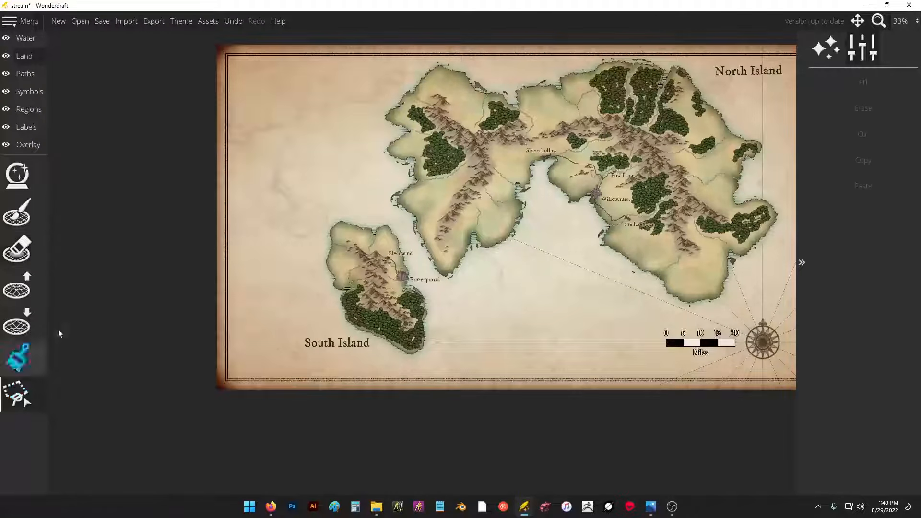
pyautogui.click(304, 171)
pyautogui.click(574, 261)
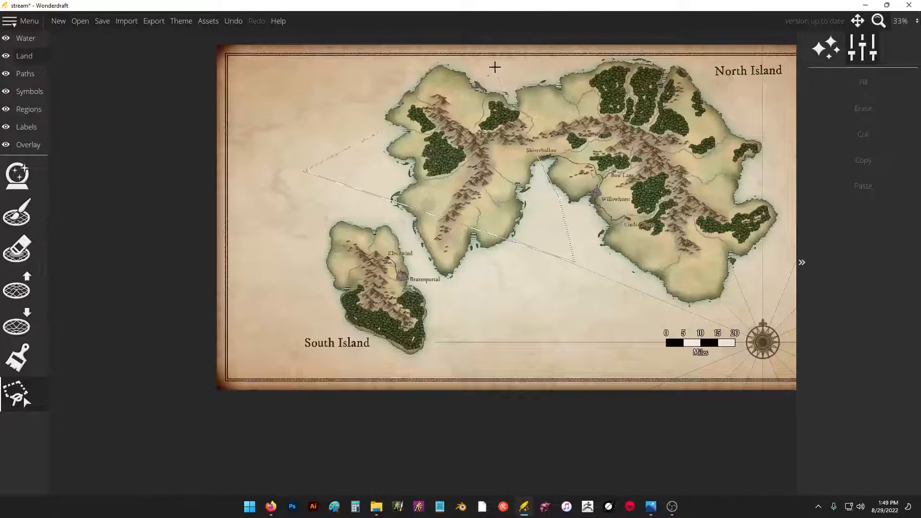
pyautogui.click(498, 64)
pyautogui.click(498, 63)
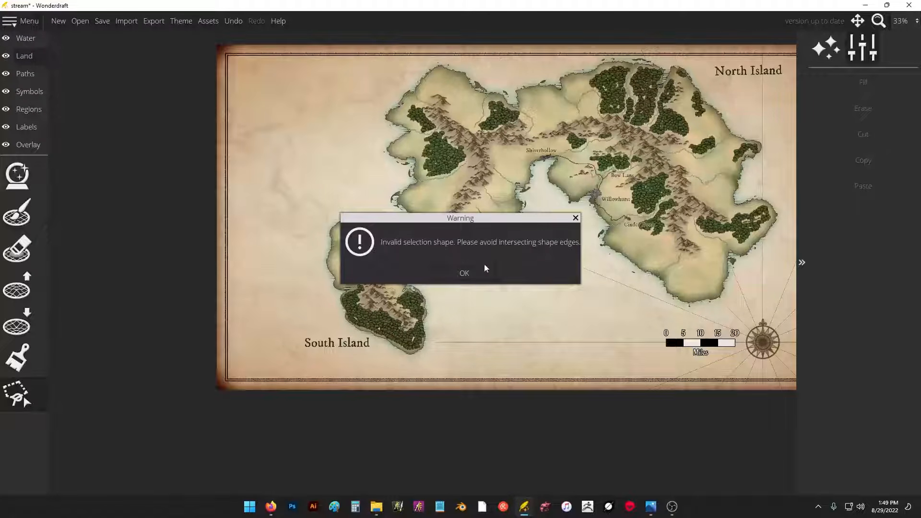
pyautogui.click(483, 269)
# - Outline the western part of the northern landmass, copy it, try moving it westward, and undo the move
pyautogui.click(386, 171)
pyautogui.click(537, 303)
pyautogui.click(547, 206)
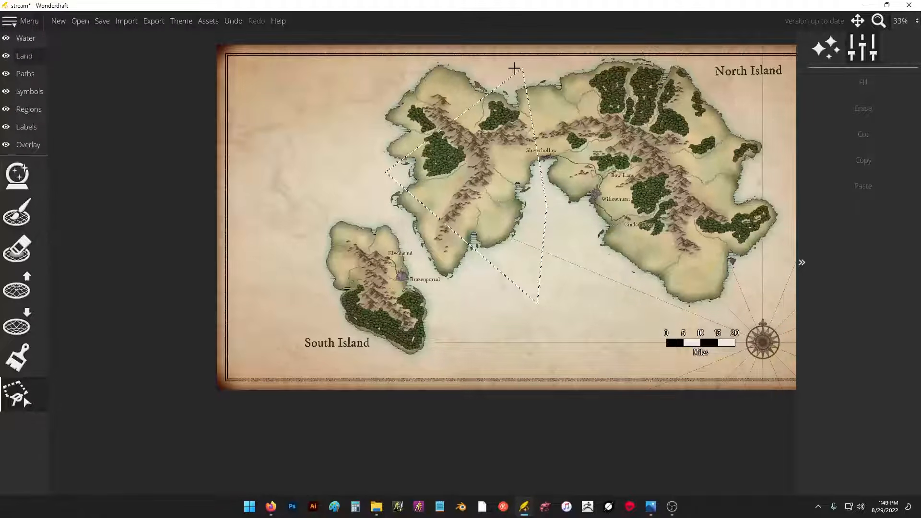
pyautogui.click(522, 68)
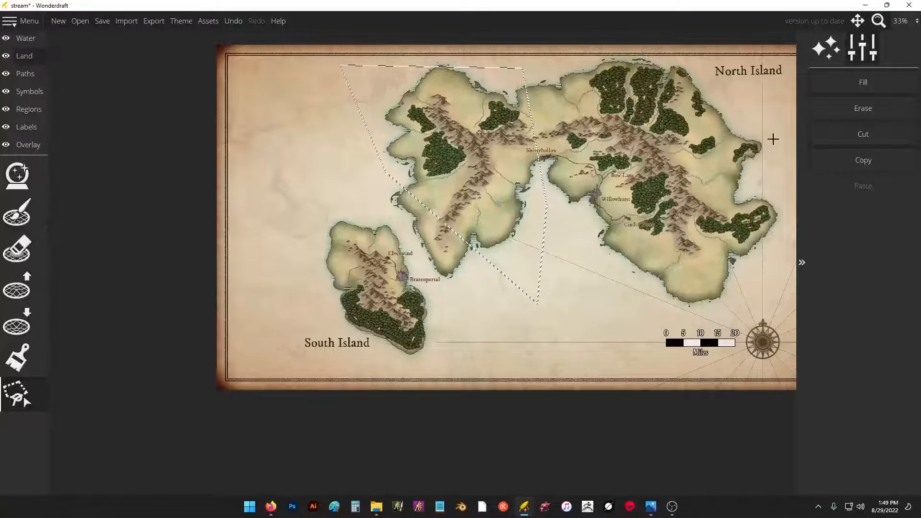
pyautogui.click(872, 167)
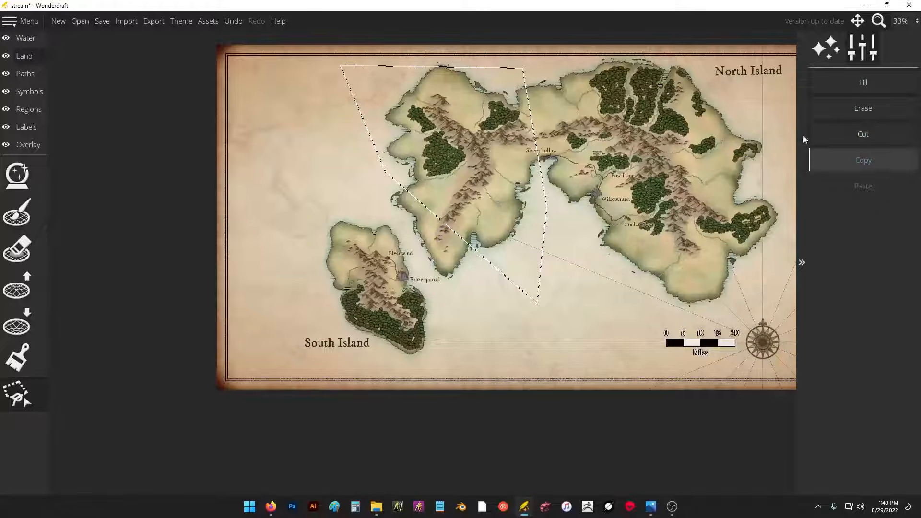
pyautogui.moveTo(512, 168); pyautogui.dragTo(363, 179)
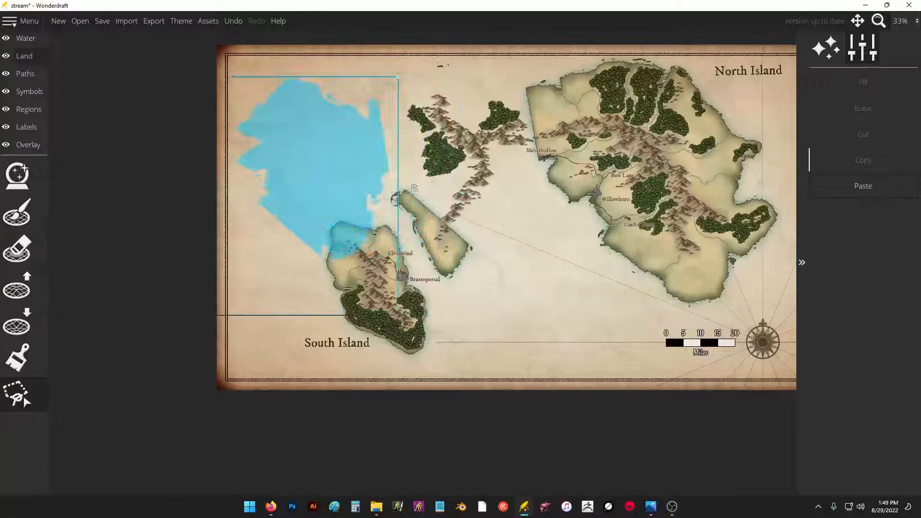
pyautogui.hotkey('ctrl', 'z')
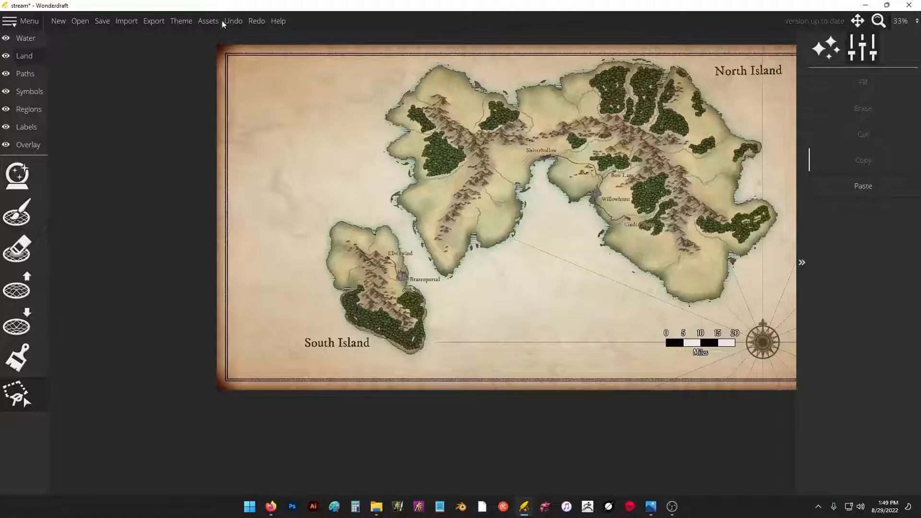
# - Examine the settings of the path drawing tool and of the symbol, tree, mountain, symbol eraser and symbol selection tools
pyautogui.click(35, 72)
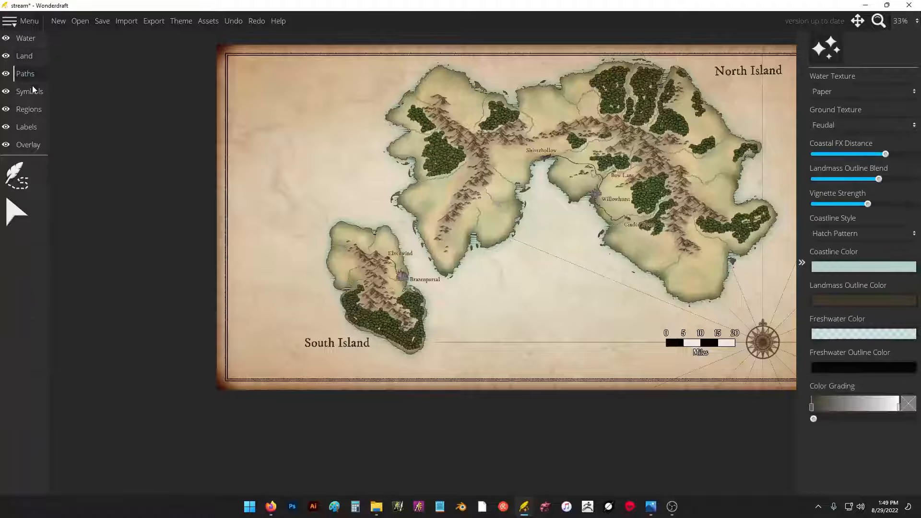
pyautogui.click(11, 170)
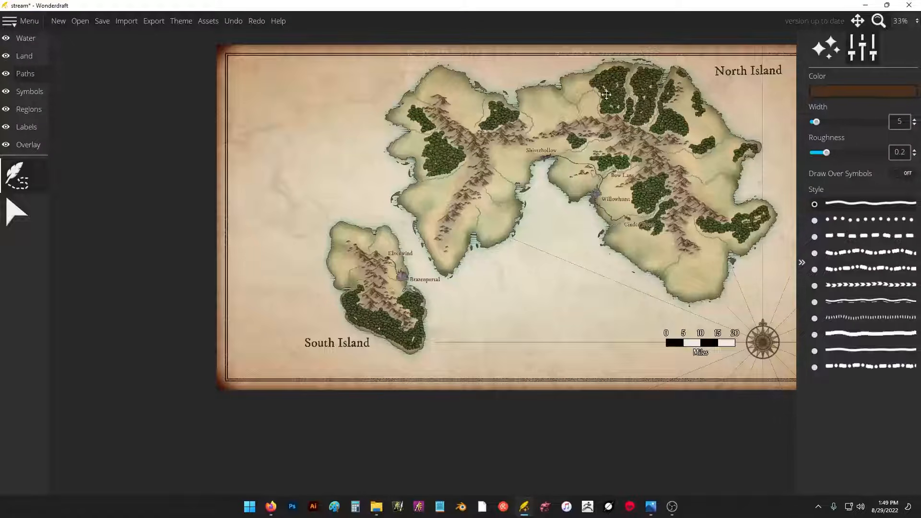
pyautogui.click(33, 92)
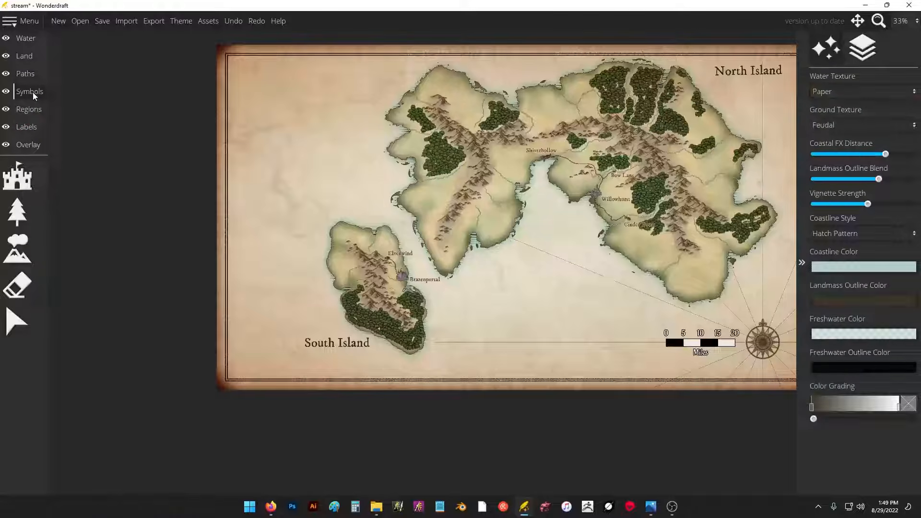
pyautogui.click(19, 182)
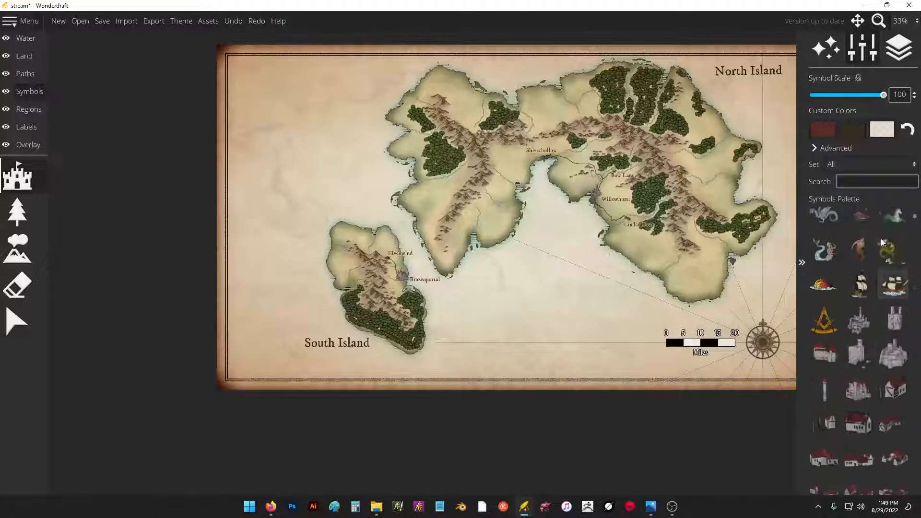
pyautogui.click(32, 219)
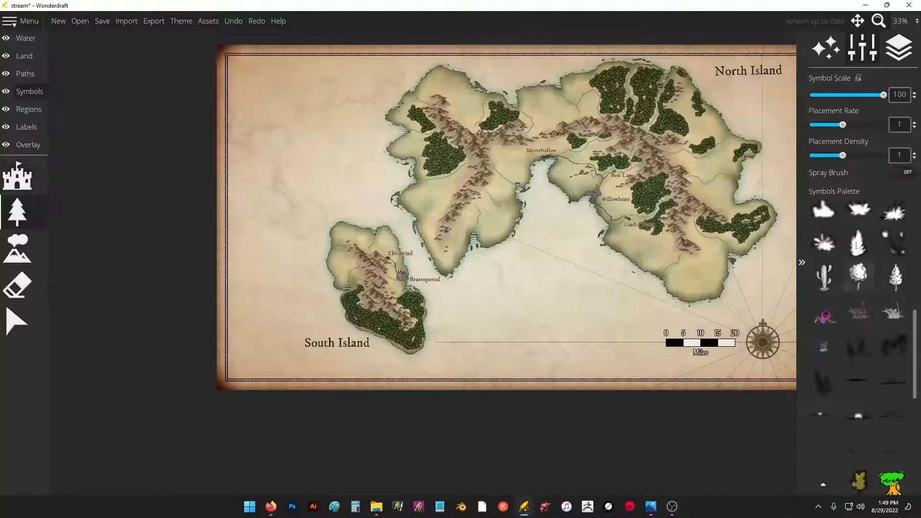
pyautogui.scroll(5, 863, 279)
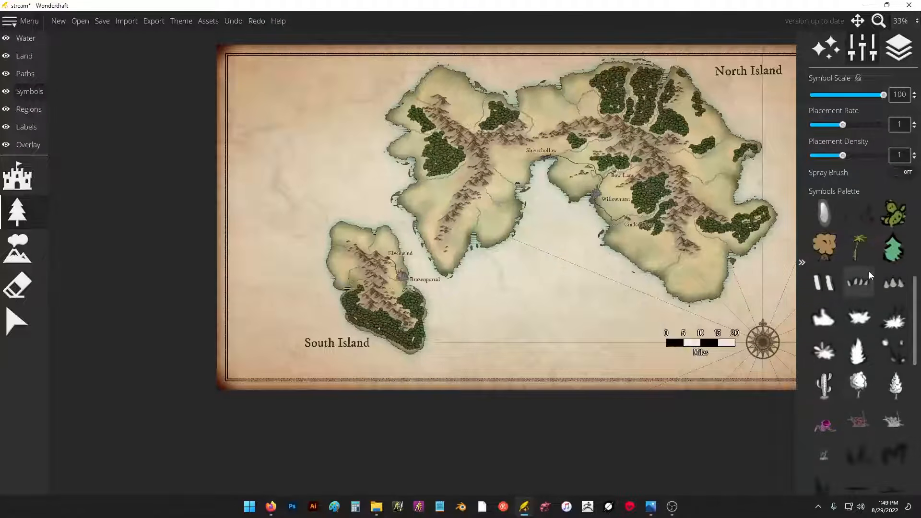
pyautogui.click(17, 248)
pyautogui.click(17, 285)
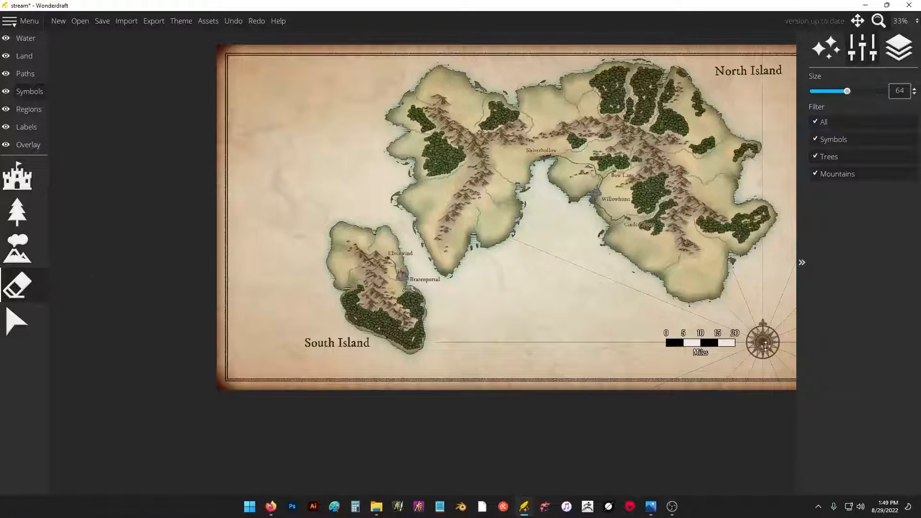
pyautogui.click(19, 320)
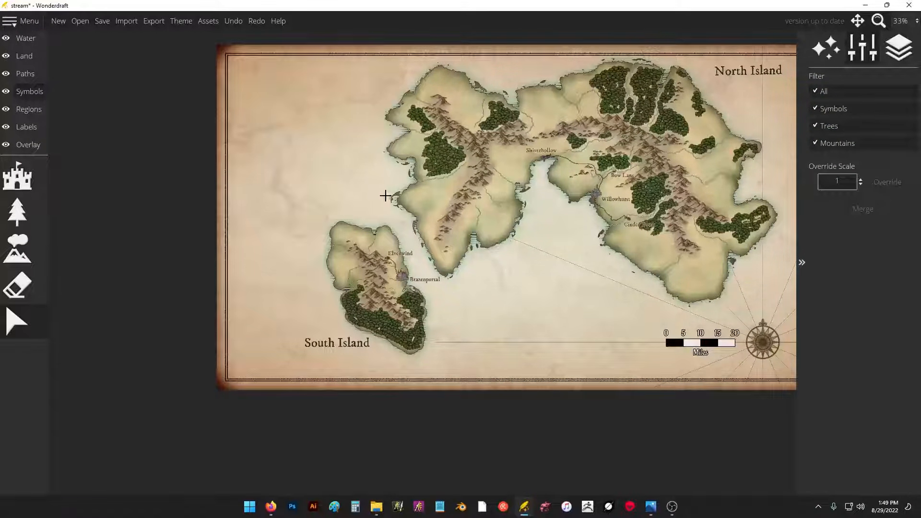
# - Select the castle symbol beside Brazenportal on South Island, shift it slightly, and deselect it
pyautogui.scroll(6, 265, 212)
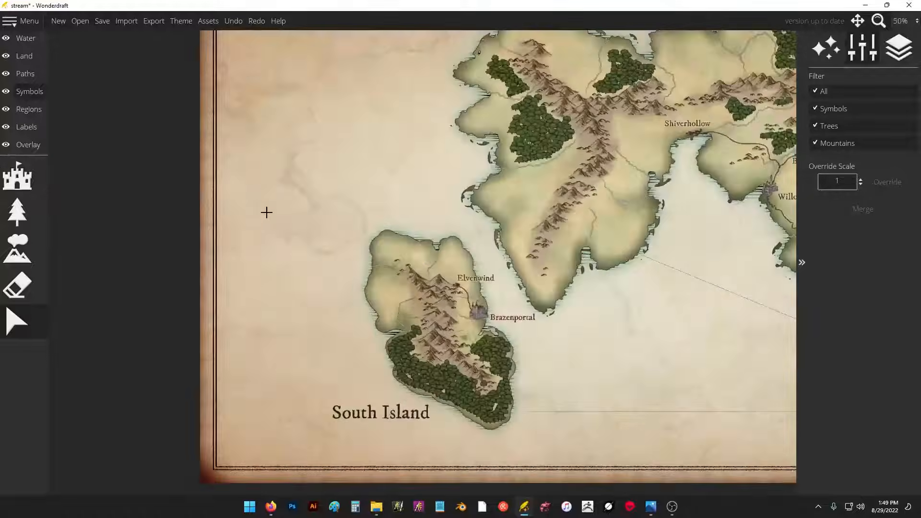
pyautogui.click(466, 301)
pyautogui.moveTo(466, 301); pyautogui.dragTo(486, 320)
pyautogui.click(487, 263)
pyautogui.scroll(-3, 452, 153)
pyautogui.moveTo(517, 167); pyautogui.dragTo(384, 175)
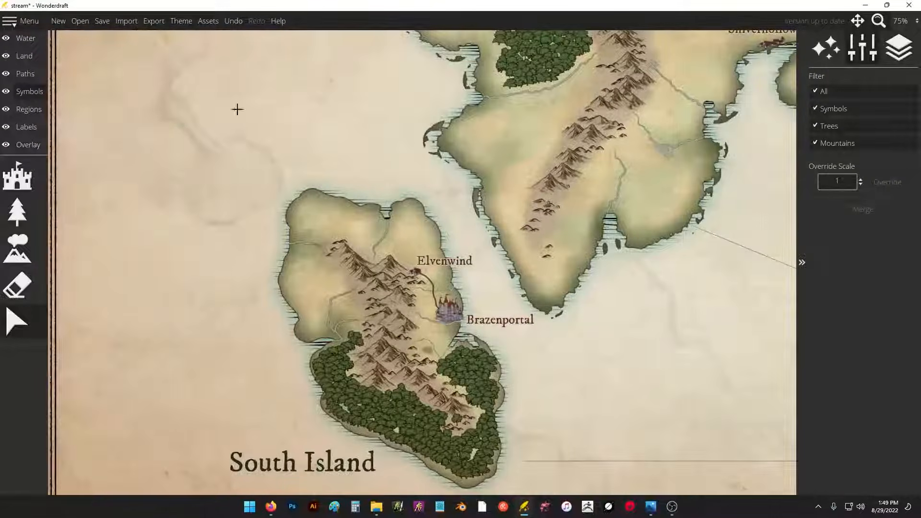
# - Place a test label in the sea just east of the southern peninsula and delete it
pyautogui.click(29, 109)
pyautogui.scroll(-1, 226, 137)
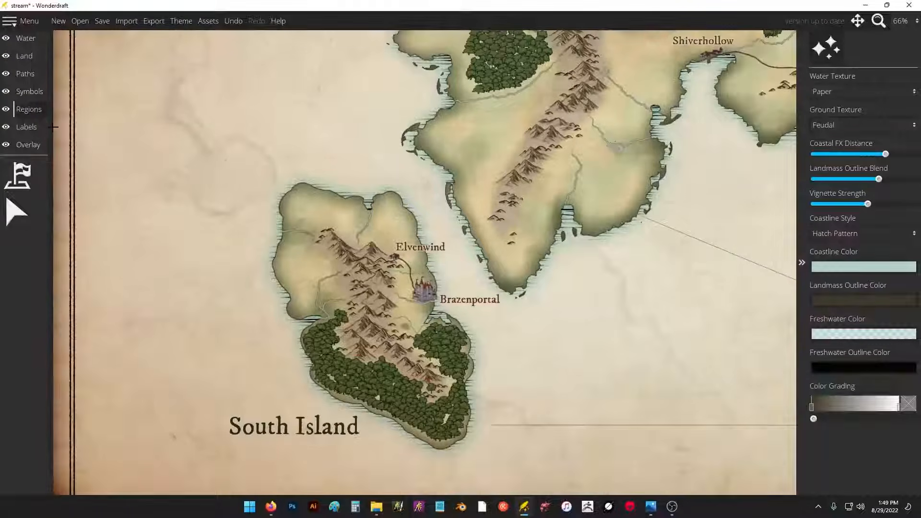
pyautogui.click(27, 127)
pyautogui.scroll(-1, 191, 168)
pyautogui.click(18, 175)
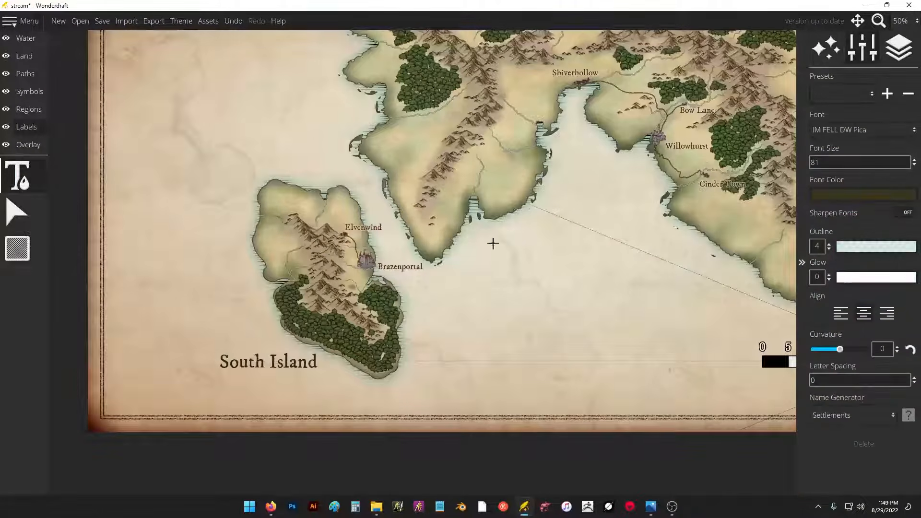
pyautogui.moveTo(603, 203); pyautogui.dragTo(505, 317)
pyautogui.click(498, 313)
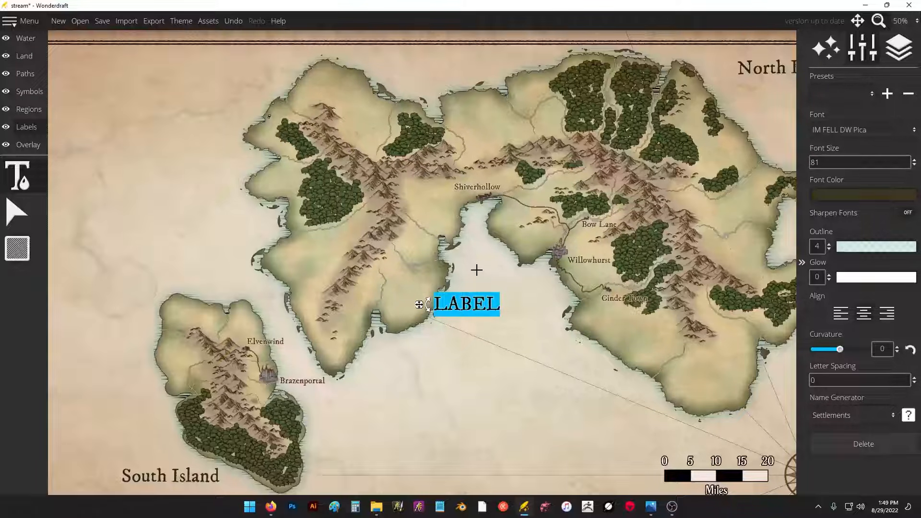
pyautogui.click(827, 443)
# - Place a label with the Water preset in the sea just east of the southern peninsula and name it "New Bay"
pyautogui.click(841, 94)
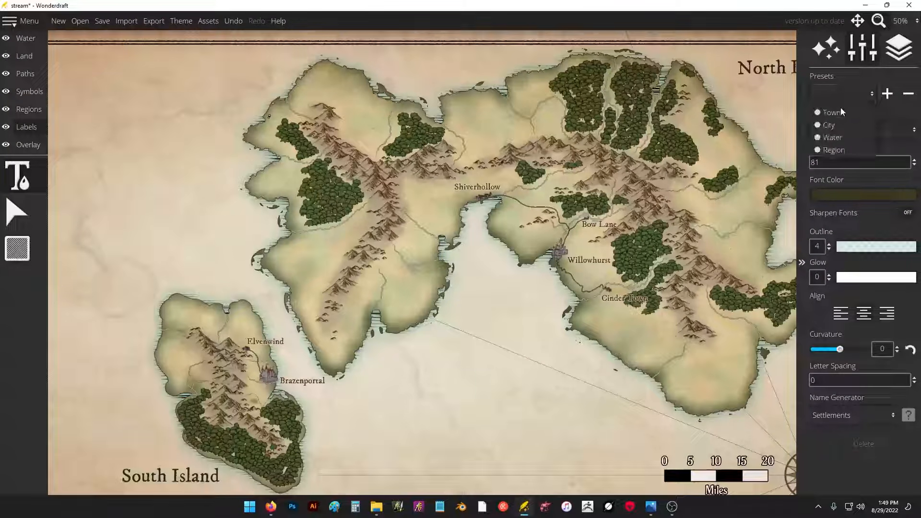
pyautogui.click(837, 139)
pyautogui.click(455, 315)
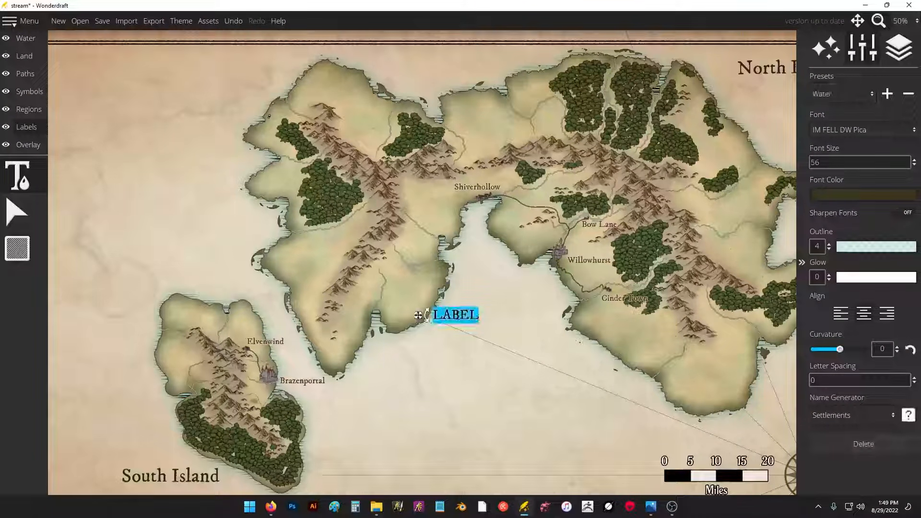
pyautogui.write('Turtle')
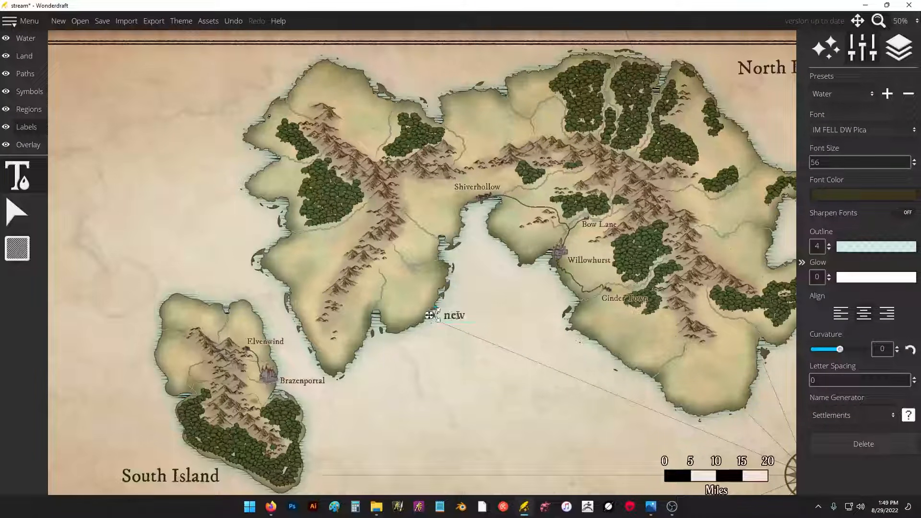
pyautogui.press('BackSpace')
pyautogui.press('BackSpace')
pyautogui.press('BackSpace')
pyautogui.press('BackSpace')
pyautogui.press('BackSpace')
pyautogui.press('BackSpace')
pyautogui.write('New Bau')
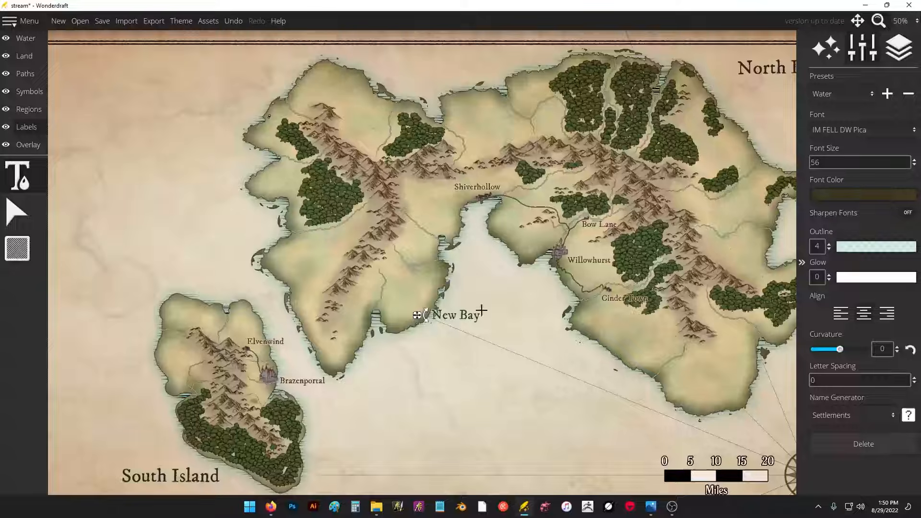
# - Reword the bay label as "The New Bay" and move it northeast into the middle of the bay
pyautogui.press('BackSpace')
pyautogui.press('BackSpace')
pyautogui.press('BackSpace')
pyautogui.press('BackSpace')
pyautogui.press('BackSpace')
pyautogui.press('BackSpace')
pyautogui.press('BackSpace')
pyautogui.press('BackSpace')
pyautogui.write('The New Bauy')
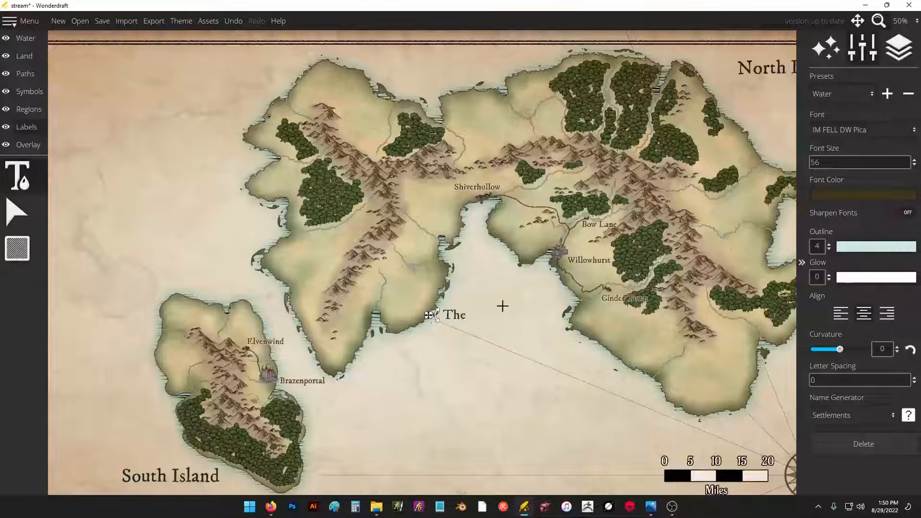
pyautogui.press('BackSpace')
pyautogui.press('BackSpace')
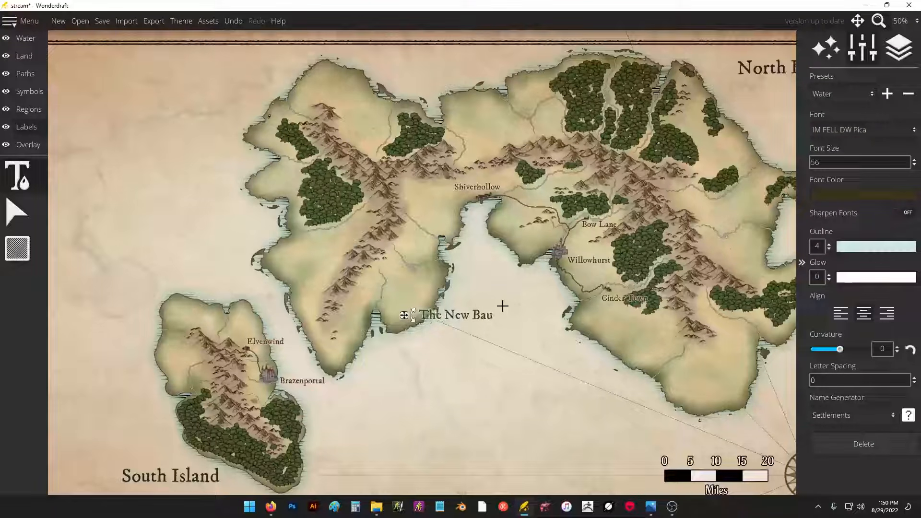
pyautogui.write('y')
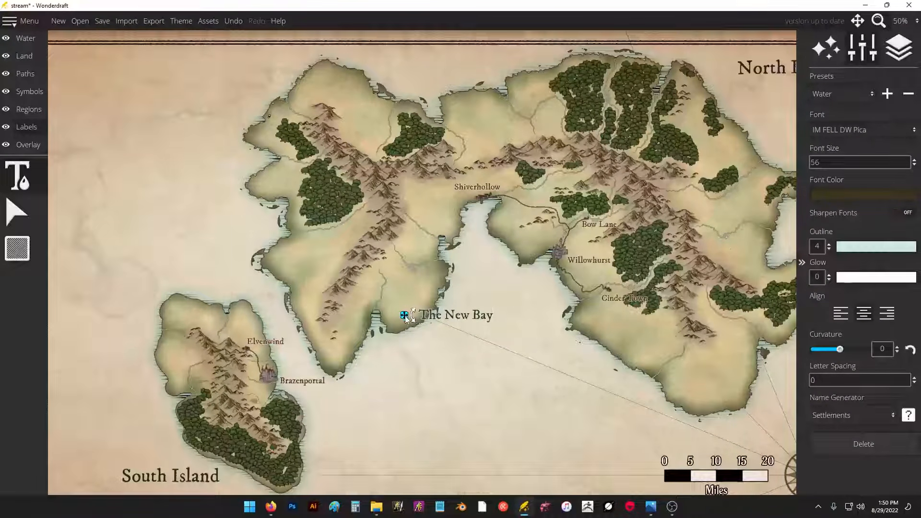
pyautogui.moveTo(406, 316); pyautogui.dragTo(458, 284)
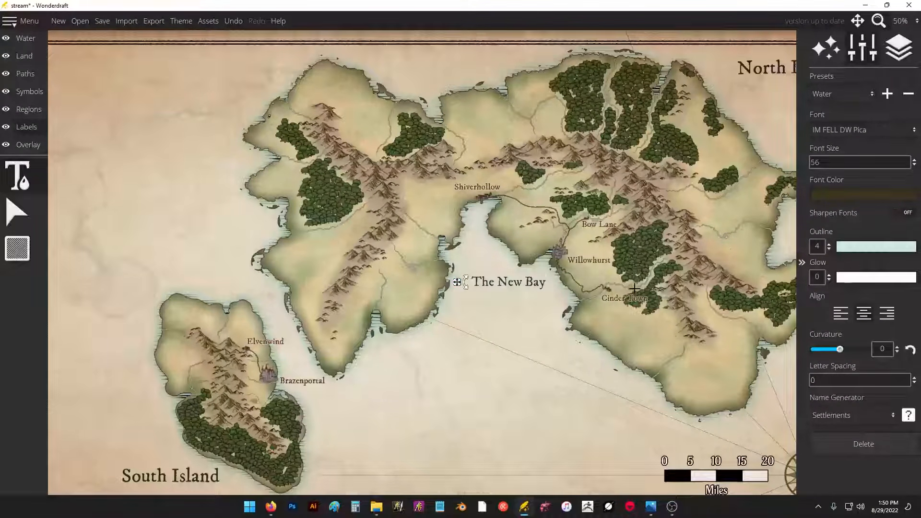
# - Add a Water-preset label reading "West Sea" in the open sea near the map's northwest corner
pyautogui.moveTo(318, 232); pyautogui.dragTo(734, 323)
pyautogui.click(473, 180)
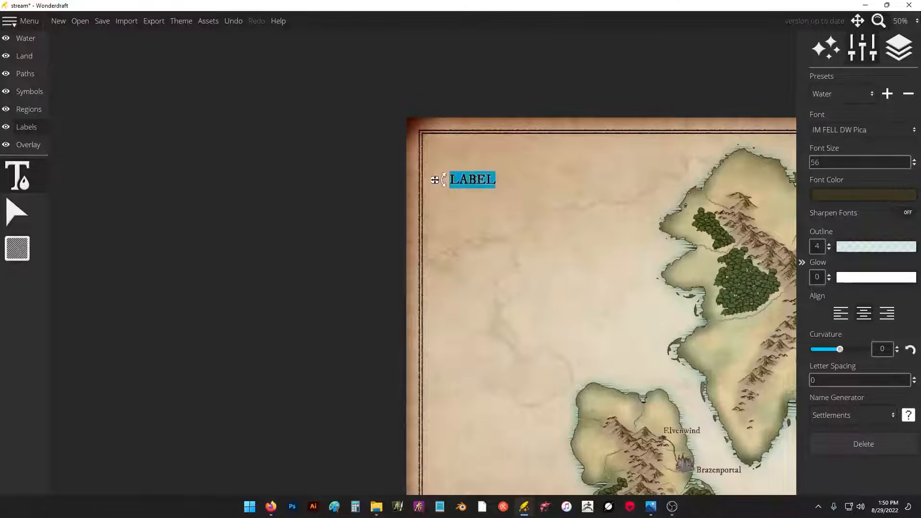
pyautogui.press('BackSpace')
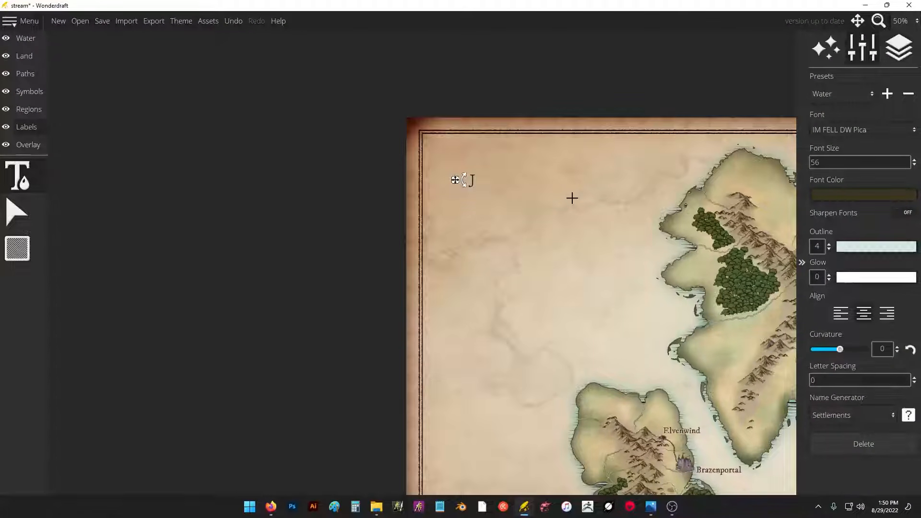
pyautogui.write('West Ocene')
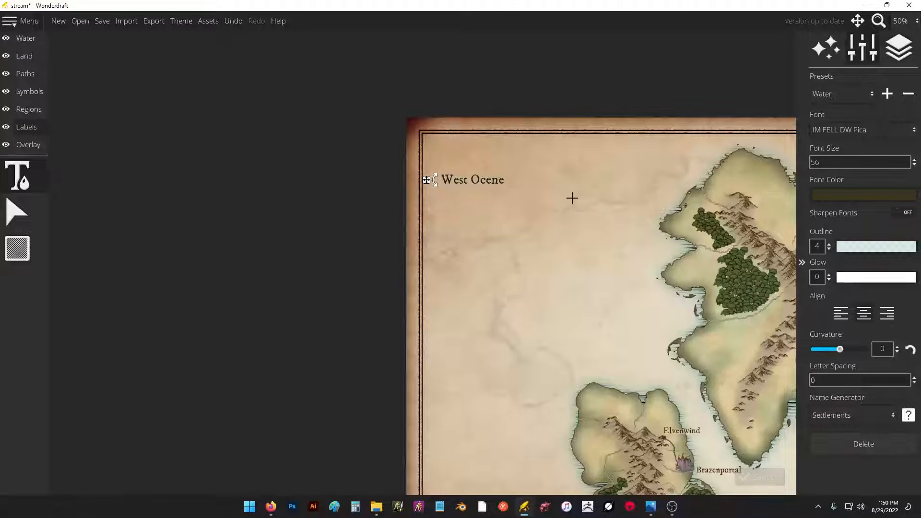
pyautogui.press('BackSpace')
pyautogui.press('BackSpace')
pyautogui.press('BackSpace')
pyautogui.press('BackSpace')
pyautogui.press('BackSpace')
pyautogui.press('BackSpace')
pyautogui.write('sea')
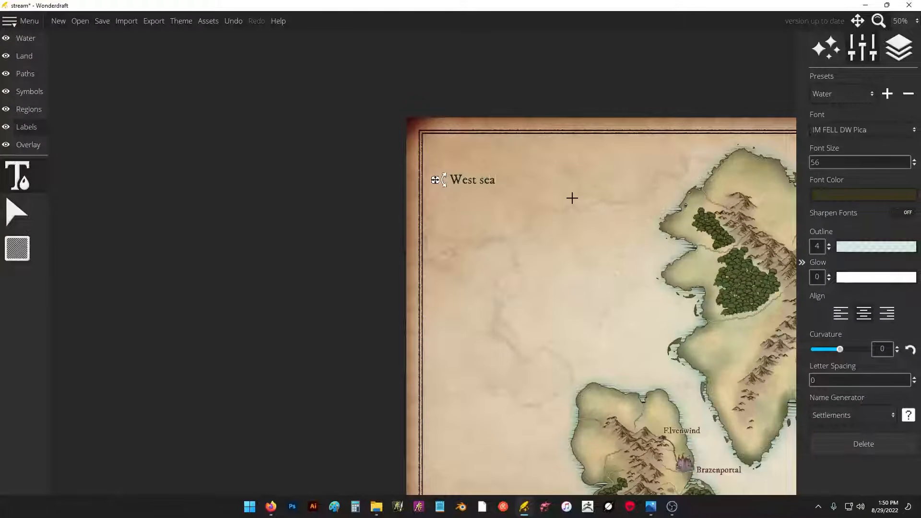
pyautogui.press('BackSpace')
pyautogui.press('BackSpace')
pyautogui.press('BackSpace')
pyautogui.press('BackSpace')
pyautogui.write('Sew')
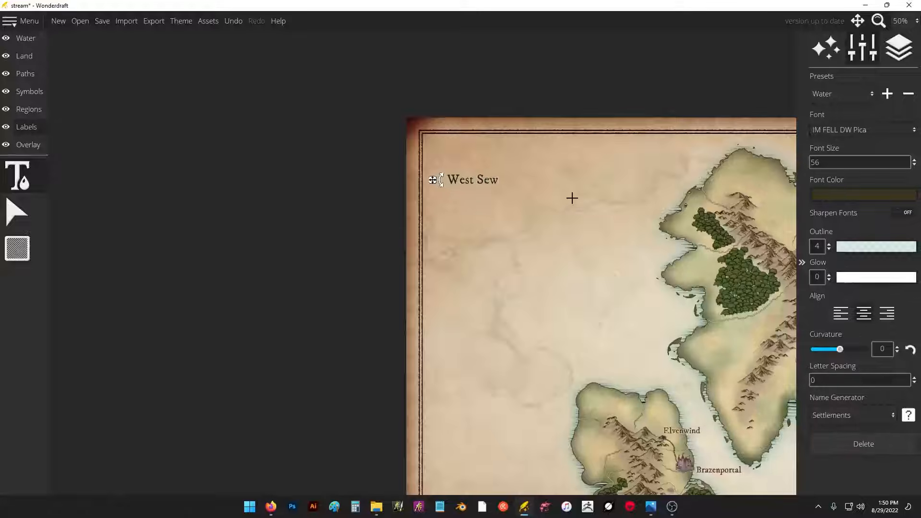
pyautogui.press('BackSpace')
pyautogui.write('a')
# - Shift the West Sea label slightly southeast and set its font size to 150
pyautogui.moveTo(442, 180); pyautogui.dragTo(457, 206)
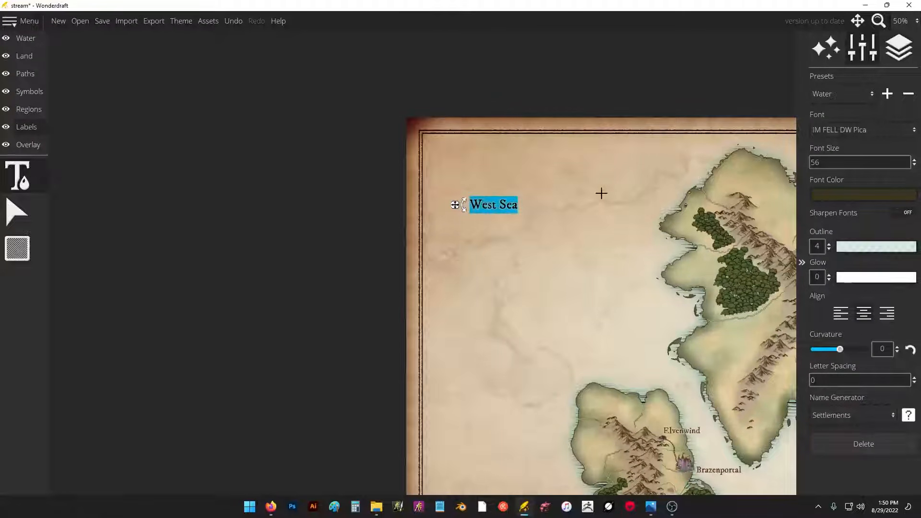
pyautogui.write('1')
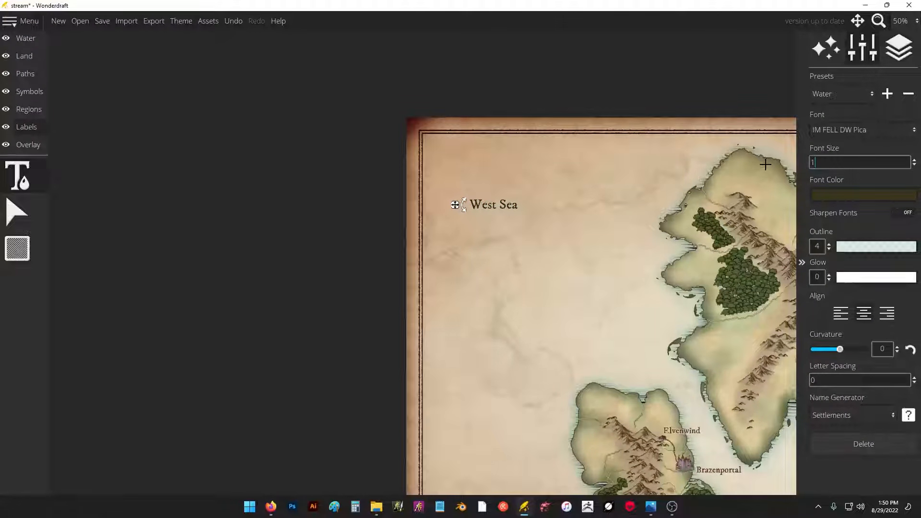
pyautogui.write('50')
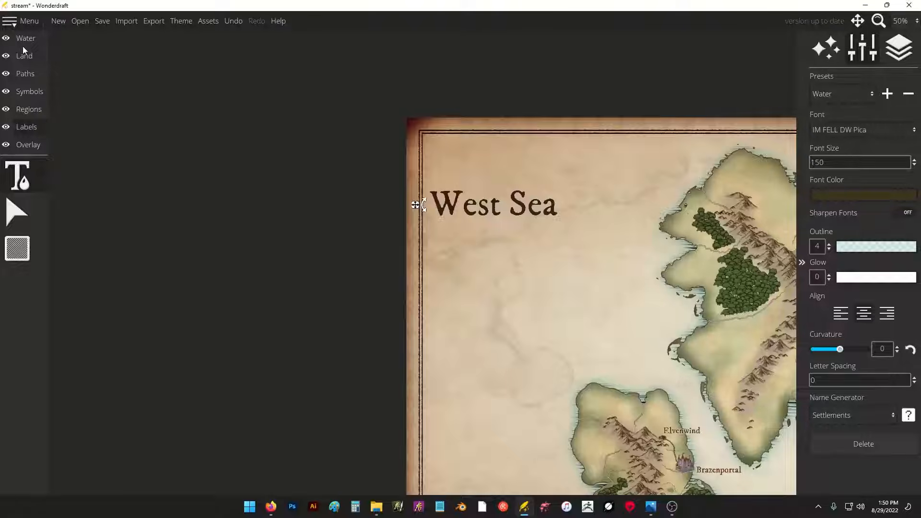
# - Delete the West Sea label from the northwest sea
pyautogui.scroll(-4, 315, 185)
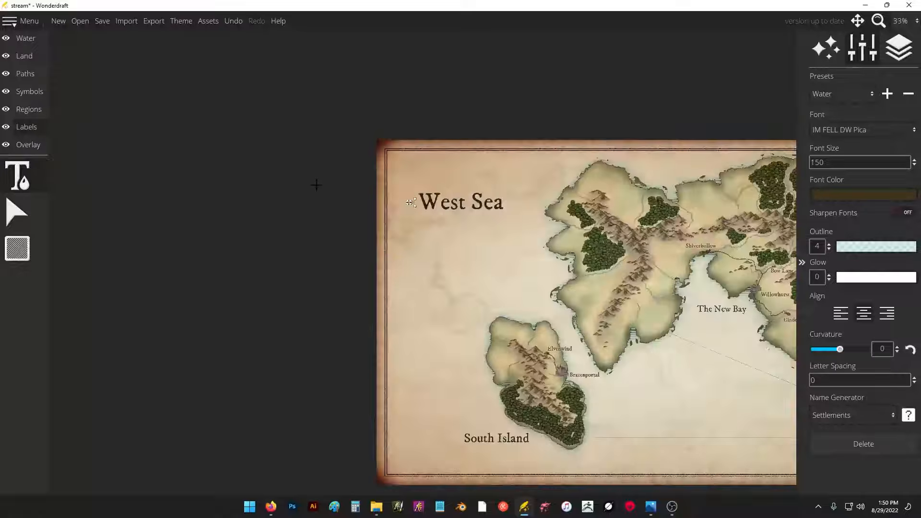
pyautogui.moveTo(710, 229); pyautogui.dragTo(661, 173)
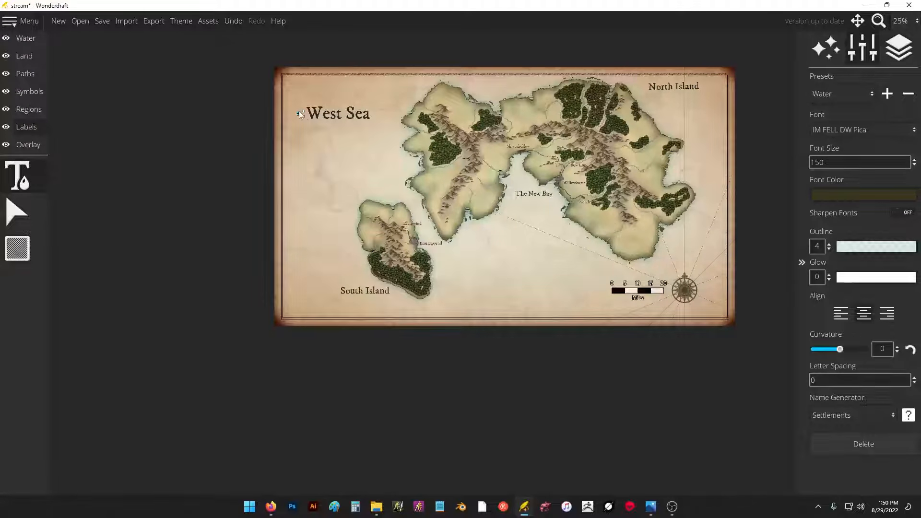
pyautogui.click(299, 114)
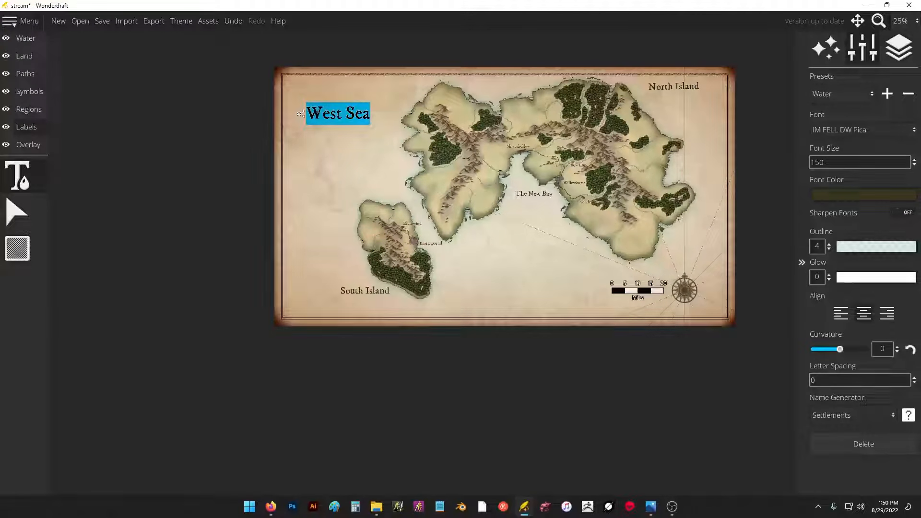
pyautogui.click(828, 450)
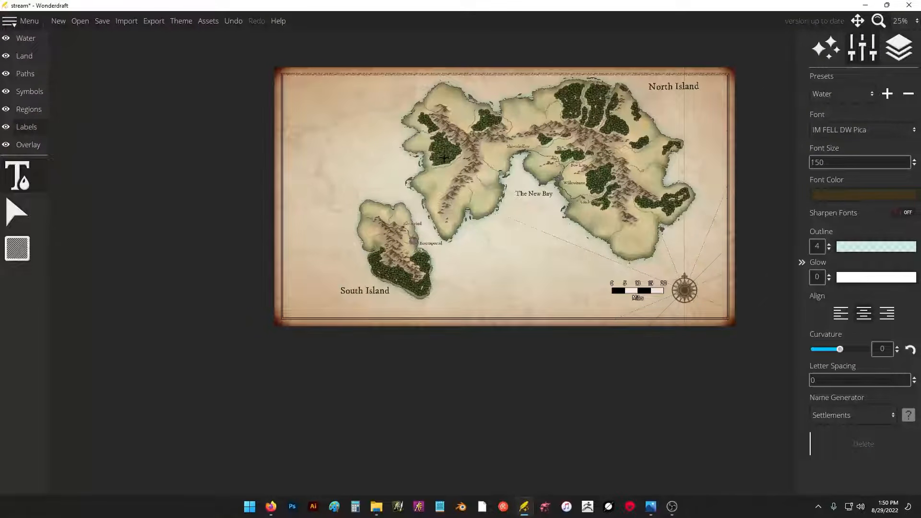
# - Try area selection around the South Island label, and examine the text settings of existing island and city labels
pyautogui.scroll(1, 540, 159)
pyautogui.click(17, 211)
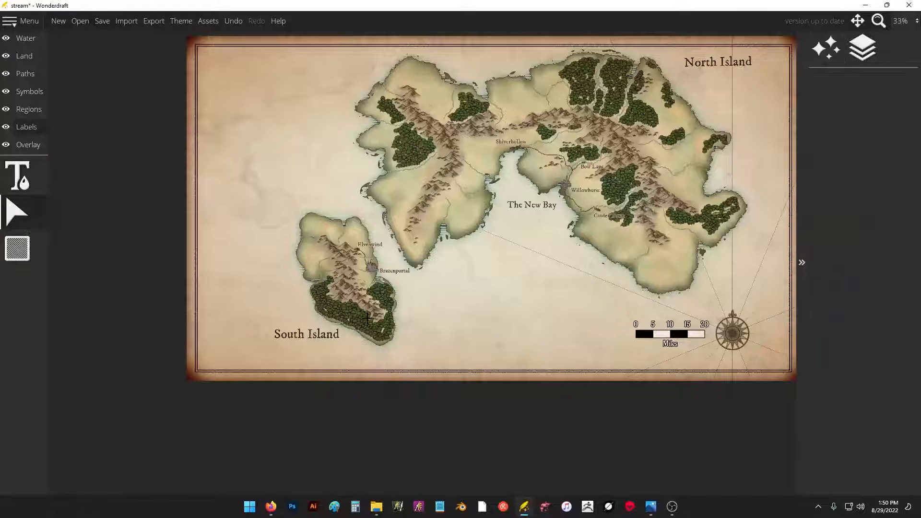
pyautogui.moveTo(282, 310); pyautogui.dragTo(321, 350)
pyautogui.click(18, 176)
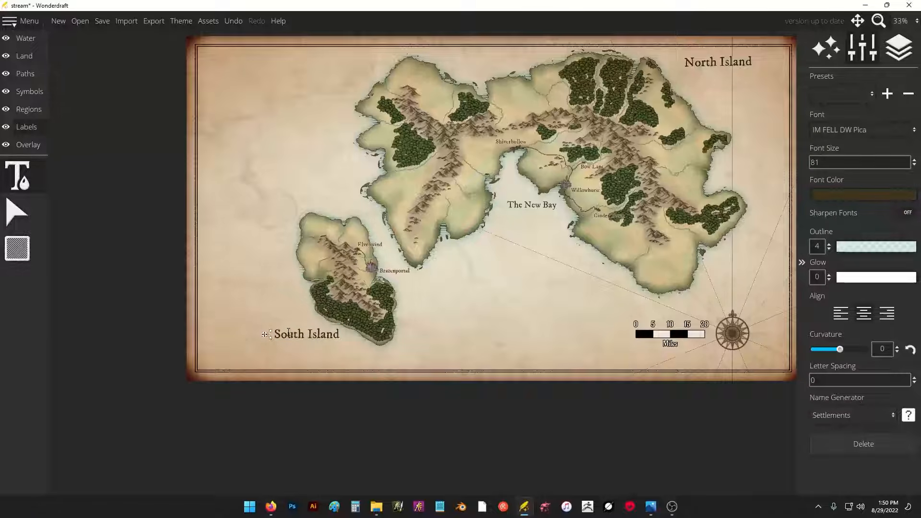
pyautogui.click(384, 271)
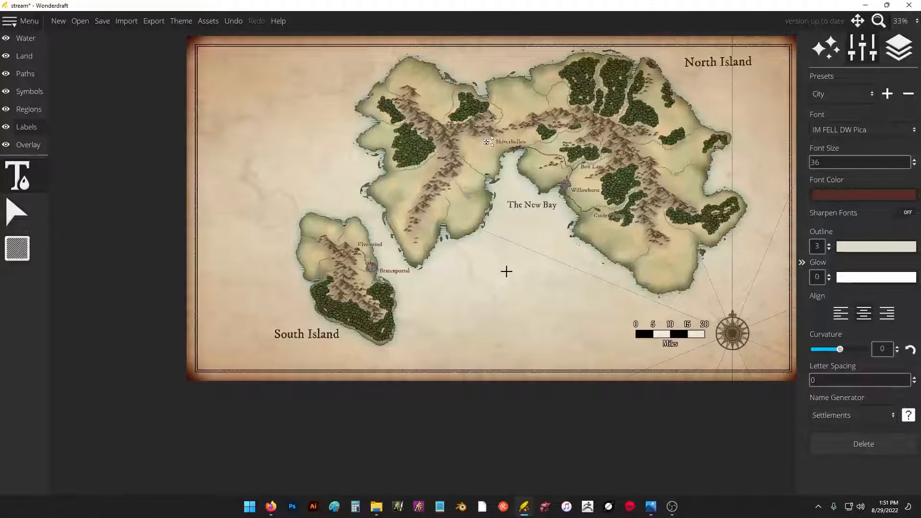
# - Rename the Willowhurst city label on the bay's eastern shore as "Narthis"
pyautogui.scroll(5, 595, 201)
pyautogui.doubleClick(581, 179)
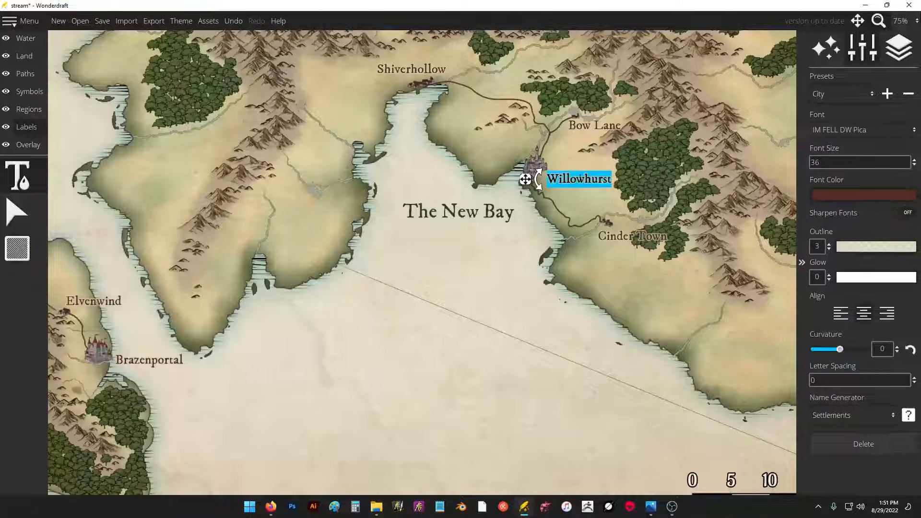
pyautogui.doubleClick(579, 179)
pyautogui.press('BackSpace')
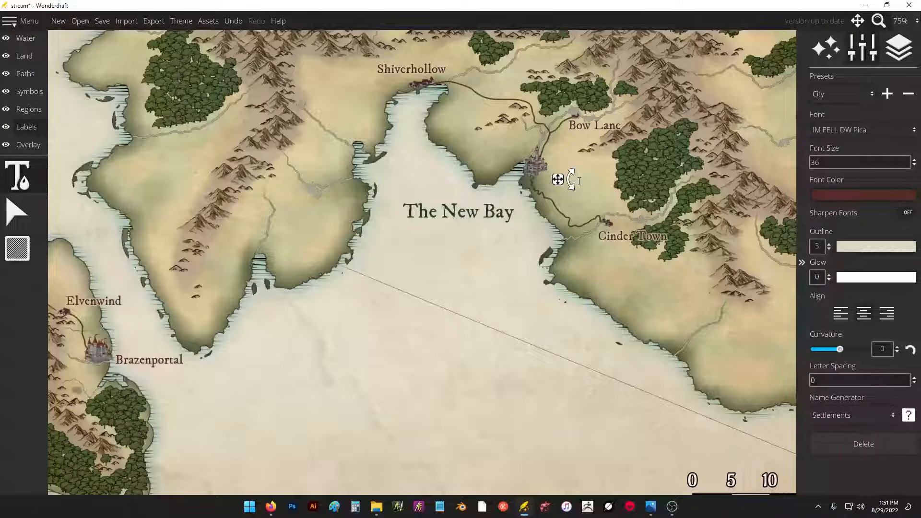
pyautogui.write('Narthis')
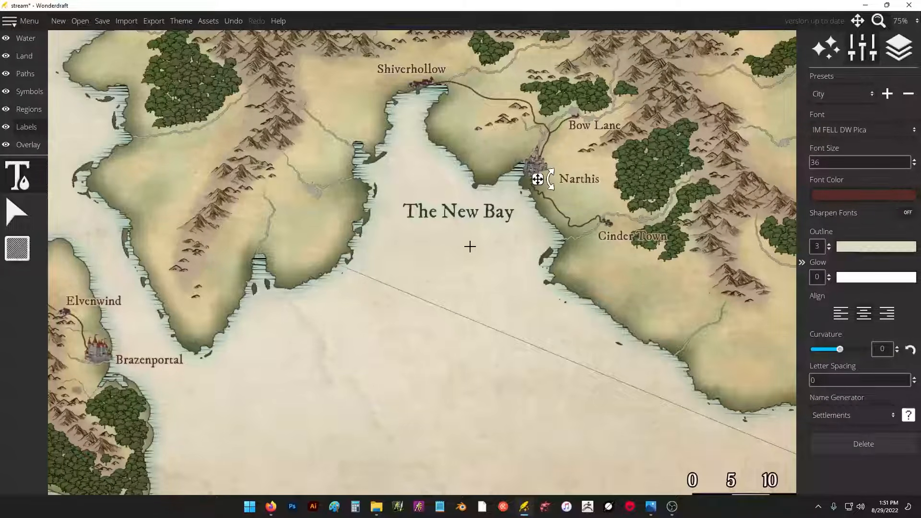
# - Try the checkered border style and another frame style on the map, and restore the thin double-line border
pyautogui.moveTo(470, 246); pyautogui.dragTo(515, 274)
pyautogui.scroll(-2, 518, 284)
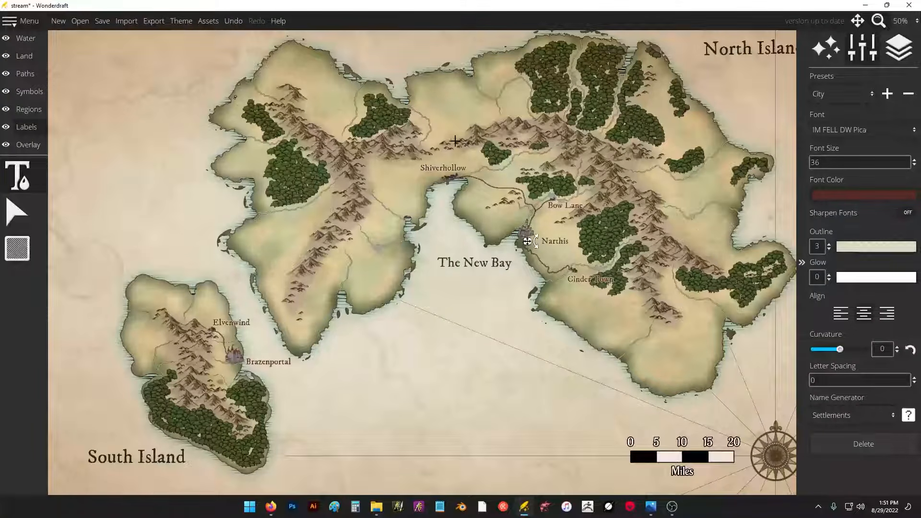
pyautogui.click(28, 145)
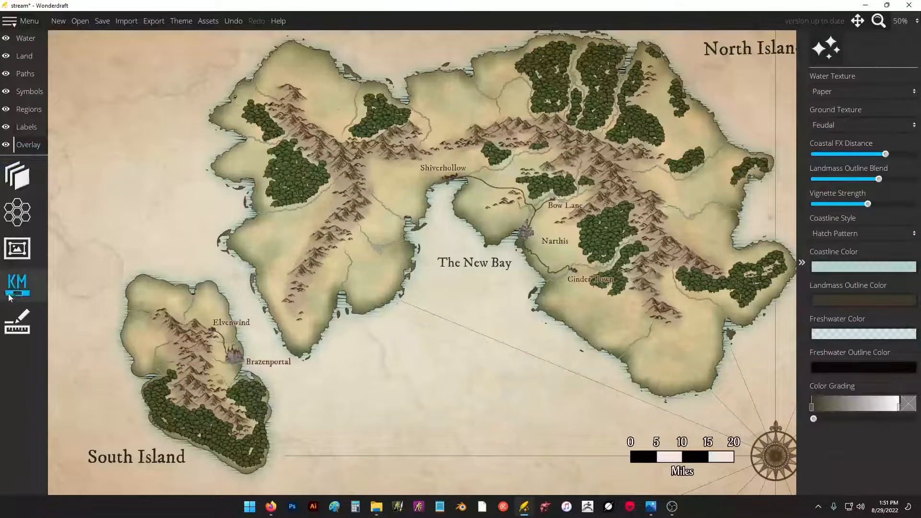
pyautogui.click(18, 253)
pyautogui.moveTo(404, 310); pyautogui.dragTo(691, 354)
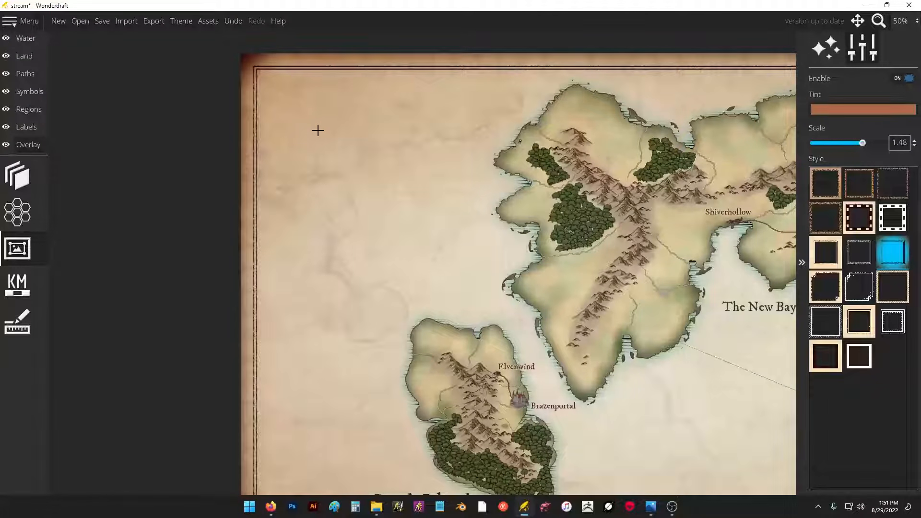
pyautogui.click(855, 211)
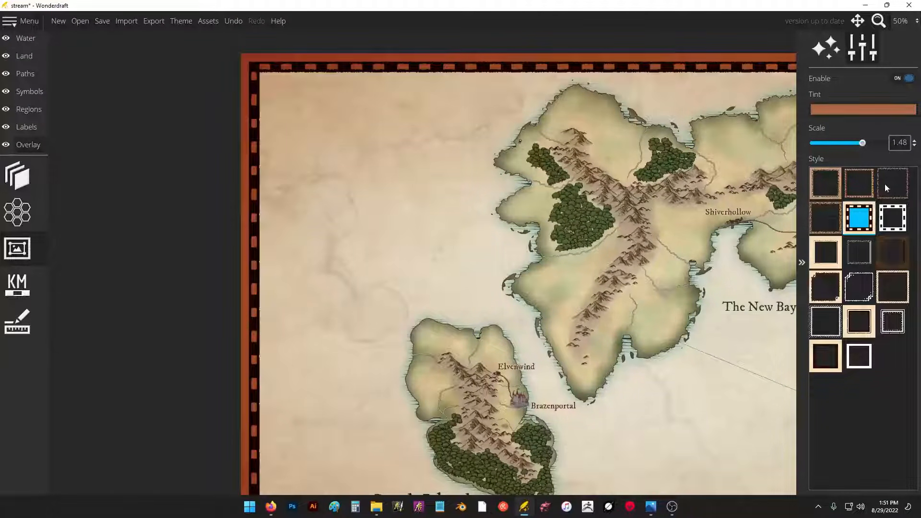
pyautogui.click(886, 185)
pyautogui.click(892, 252)
# - Examine the settings of the map's scale bar and view the bar on the map
pyautogui.click(20, 283)
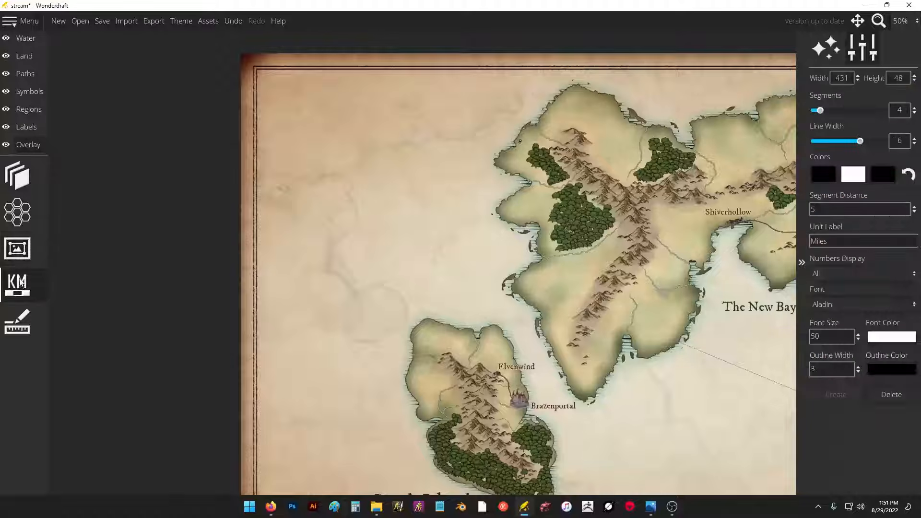
pyautogui.click(26, 126)
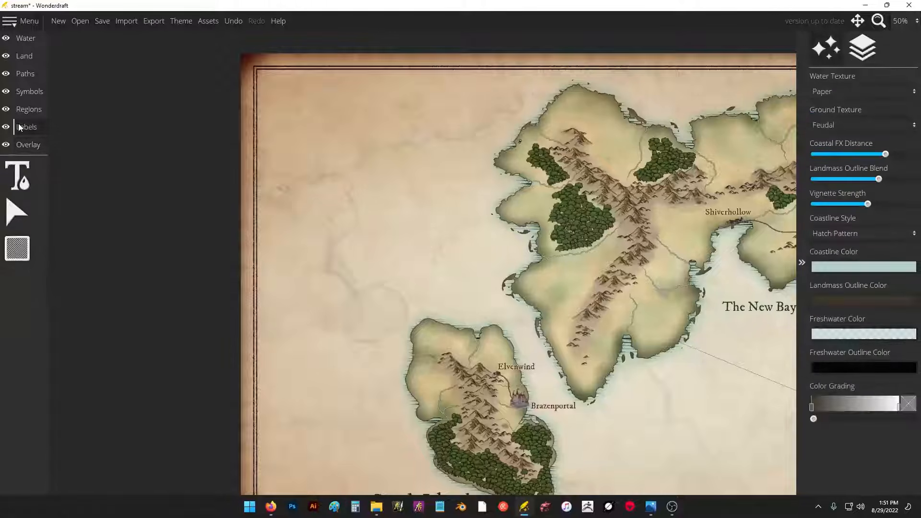
pyautogui.click(28, 144)
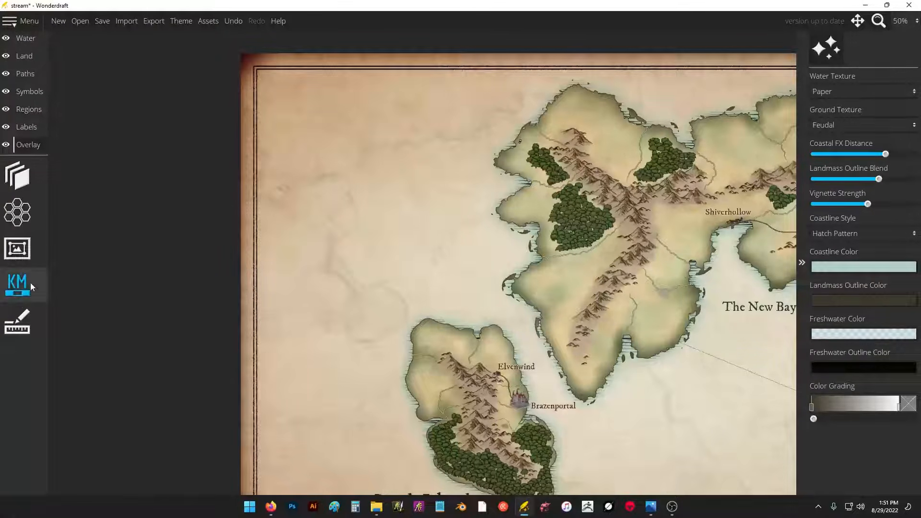
pyautogui.click(21, 284)
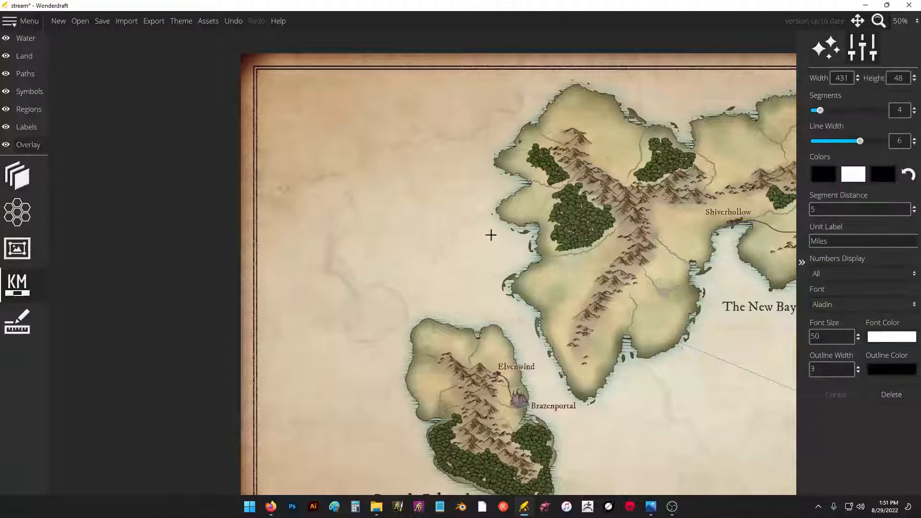
pyautogui.moveTo(603, 255); pyautogui.dragTo(376, 228)
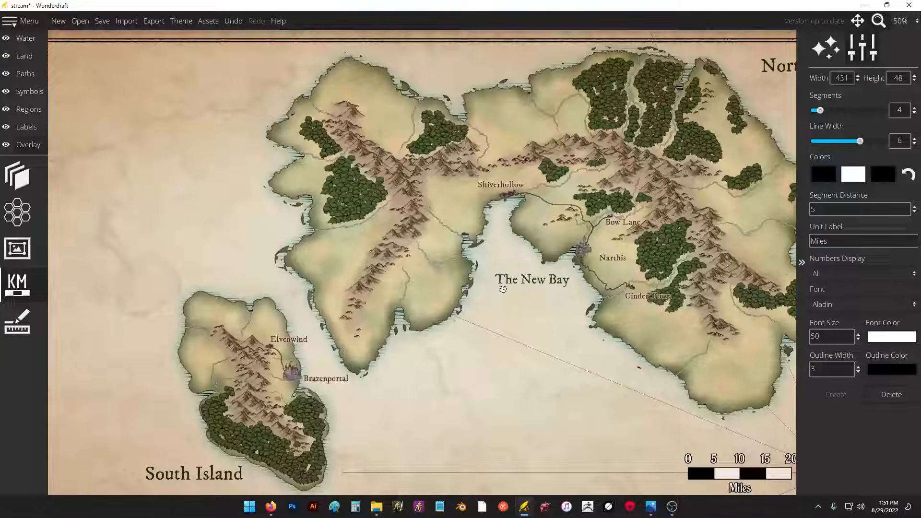
# - Measure a multi-leg distance across the open water west of the scale bar and turn on map scale units for the measurement
pyautogui.hotkey('ctrl', 'z')
pyautogui.moveTo(658, 349); pyautogui.dragTo(462, 198)
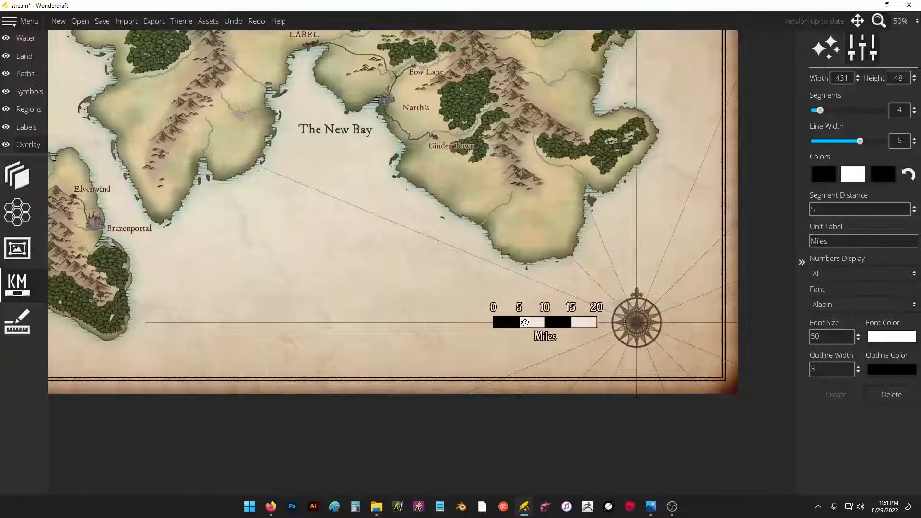
pyautogui.click(17, 322)
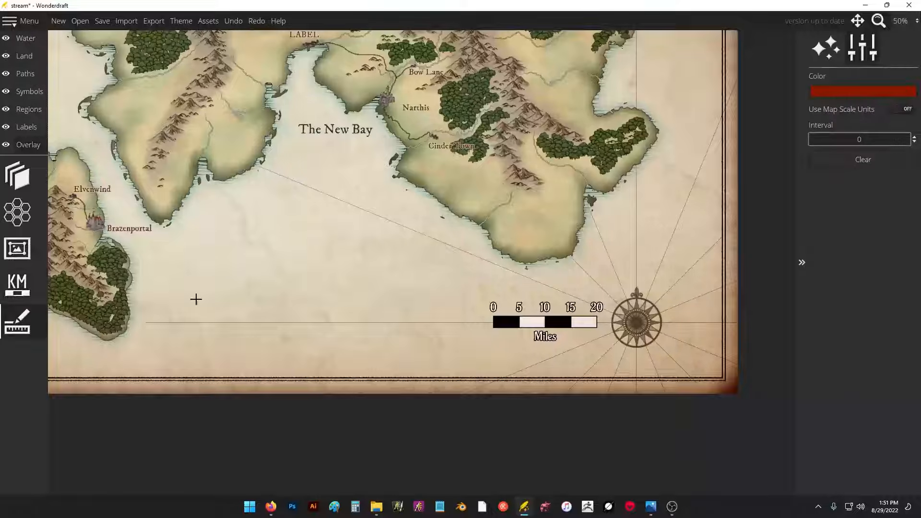
pyautogui.moveTo(197, 299)
pyautogui.mouseDown()
pyautogui.moveTo(374, 285)
pyautogui.moveTo(374, 253)
pyautogui.mouseUp()
pyautogui.click(374, 254)
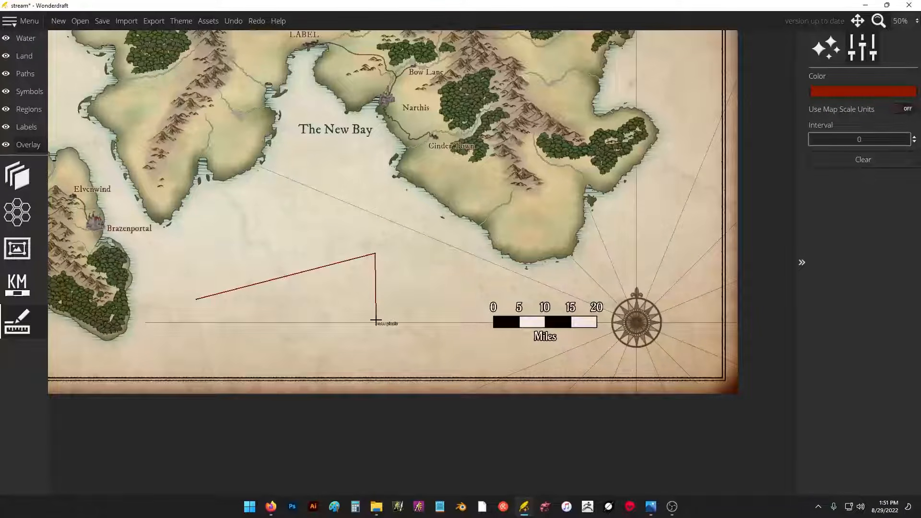
pyautogui.click(376, 319)
pyautogui.click(908, 109)
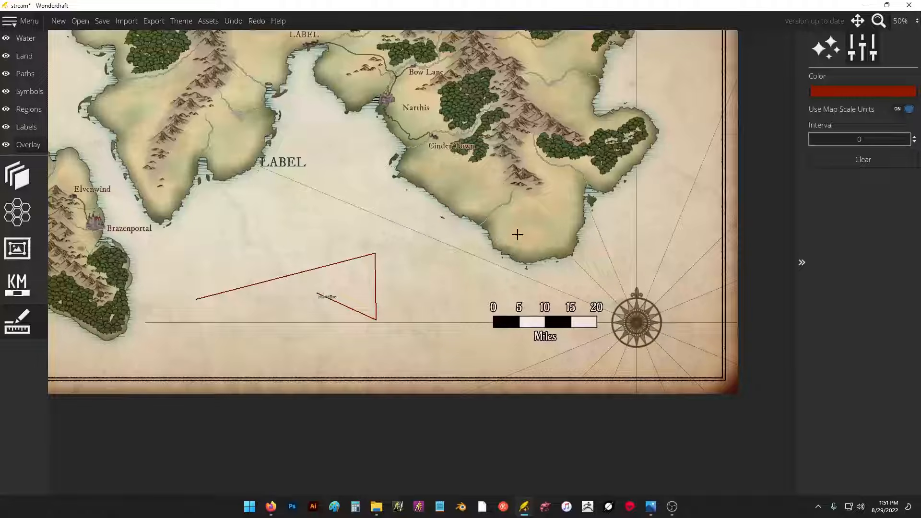
# - Undo the most recent label edits and redo them to bring the label names back
pyautogui.hotkey('ctrl', 'z')
pyautogui.hotkey('ctrl', 'z')
pyautogui.hotkey('ctrl', 'z')
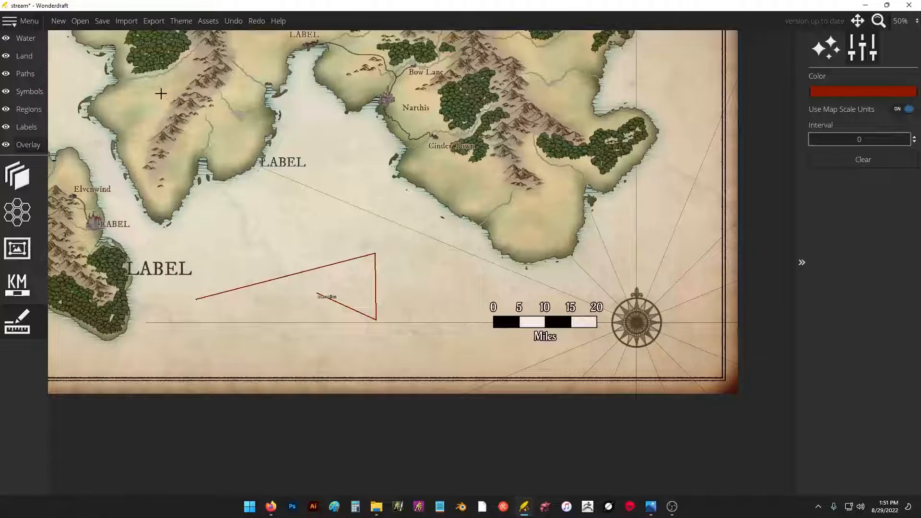
pyautogui.click(255, 198)
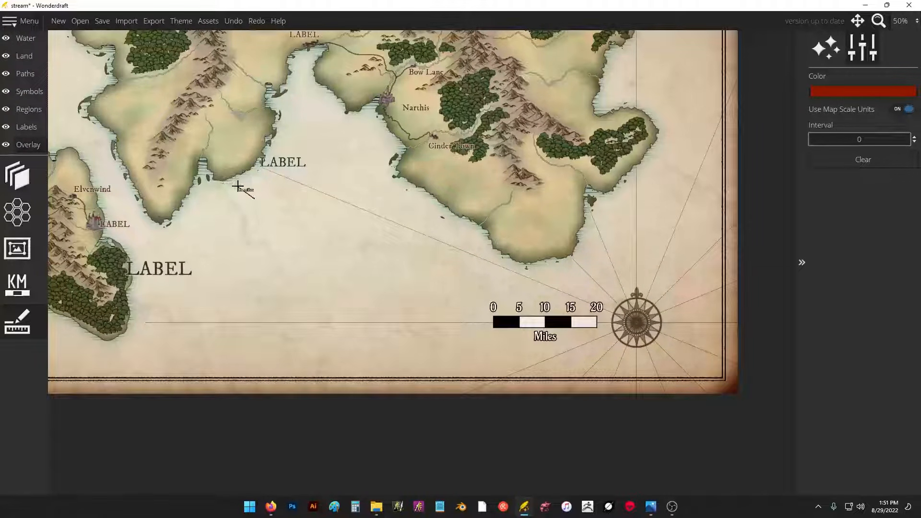
pyautogui.click(257, 21)
pyautogui.click(257, 21)
pyautogui.click(256, 21)
pyautogui.click(256, 21)
pyautogui.click(256, 21)
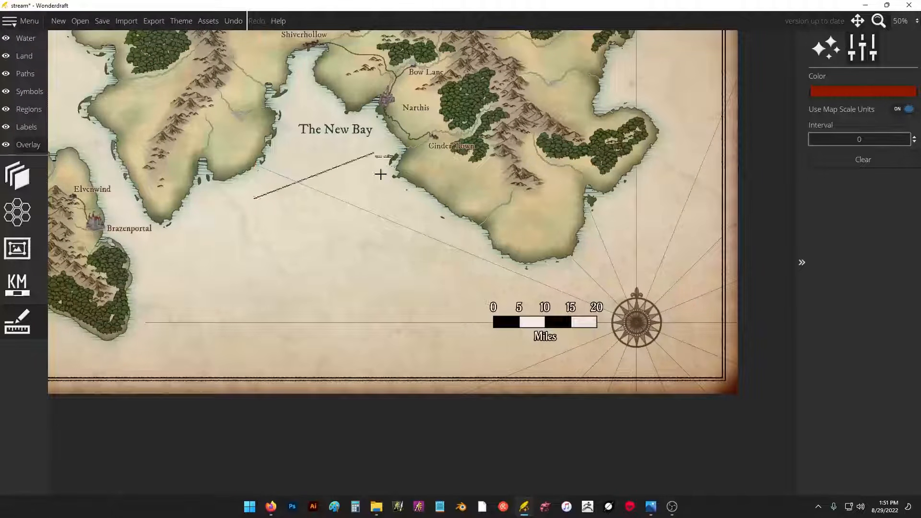
# - Measure a multi-leg route from the sea south of The New Bay east to just above the compass rose
pyautogui.click(348, 242)
pyautogui.click(363, 298)
pyautogui.click(459, 294)
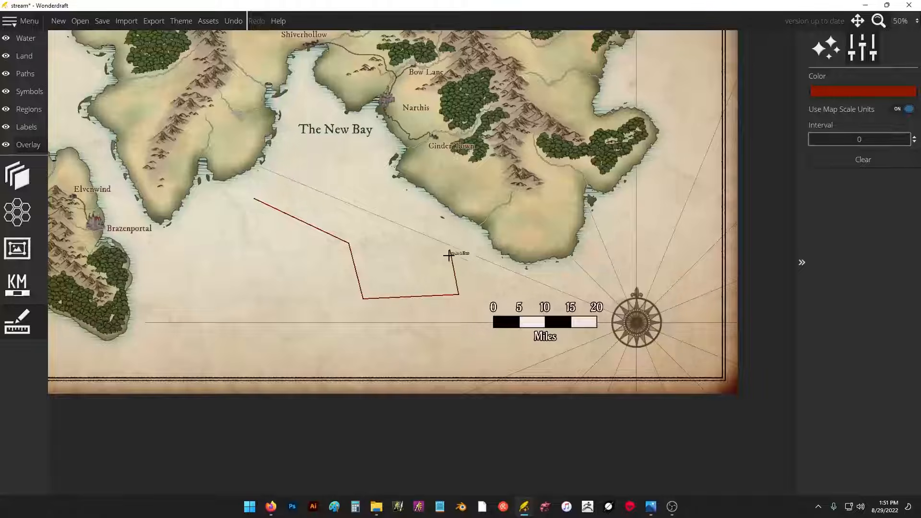
pyautogui.click(656, 248)
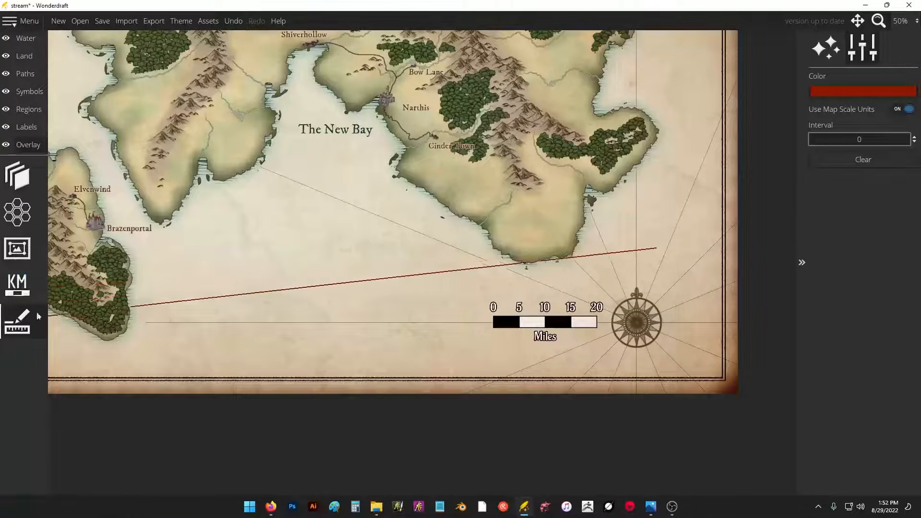
# - Try to undo the measuring line, and clear the measuring lines from the map
pyautogui.click(29, 291)
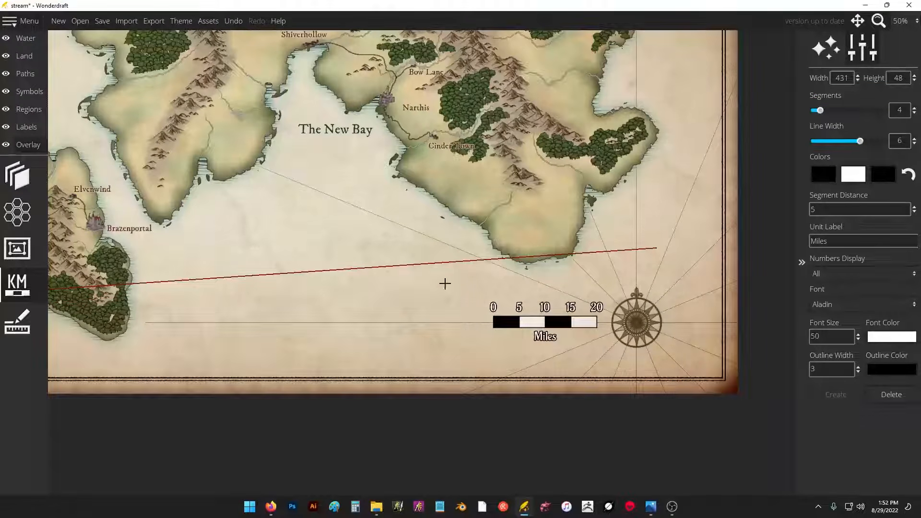
pyautogui.hotkey('ctrl', 'z')
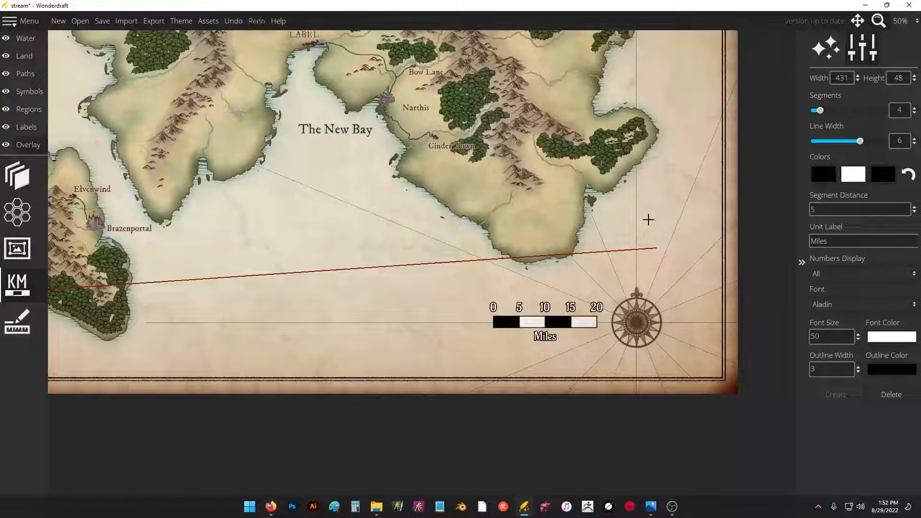
pyautogui.moveTo(715, 214); pyautogui.dragTo(731, 257)
pyautogui.moveTo(650, 366); pyautogui.dragTo(639, 372)
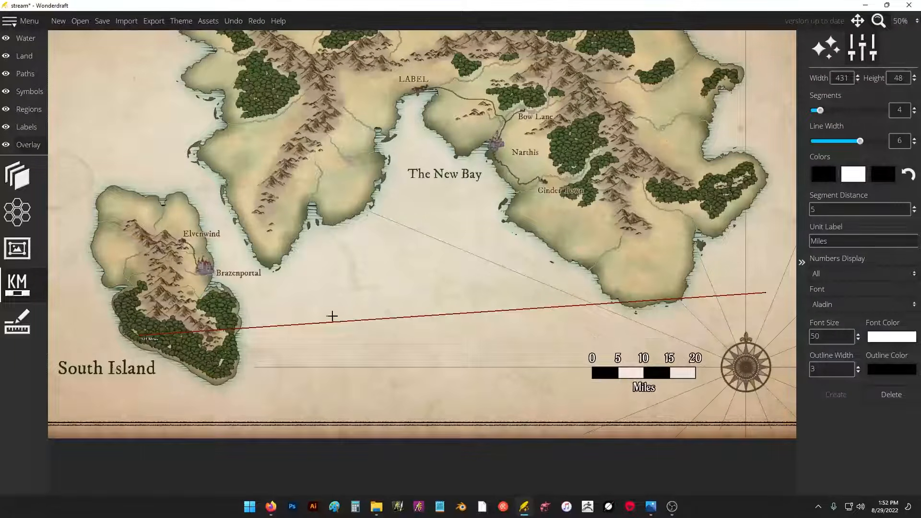
pyautogui.click(17, 320)
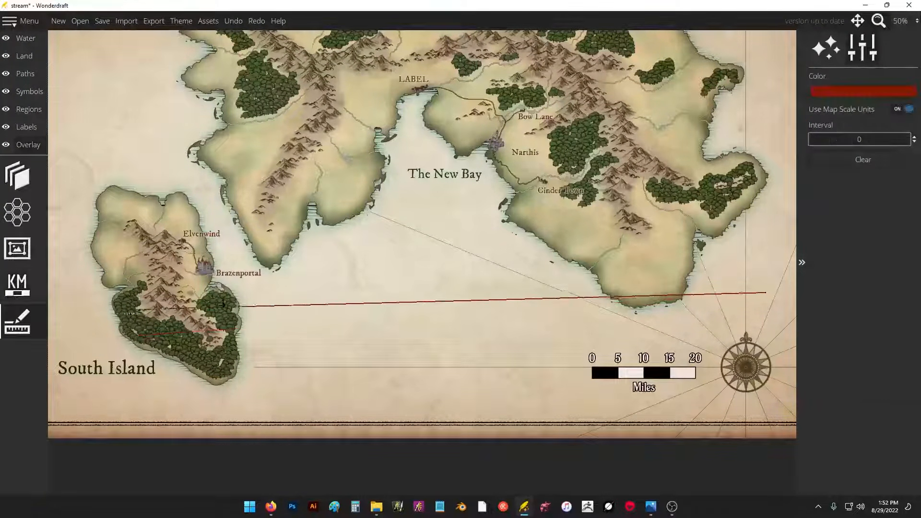
pyautogui.click(814, 168)
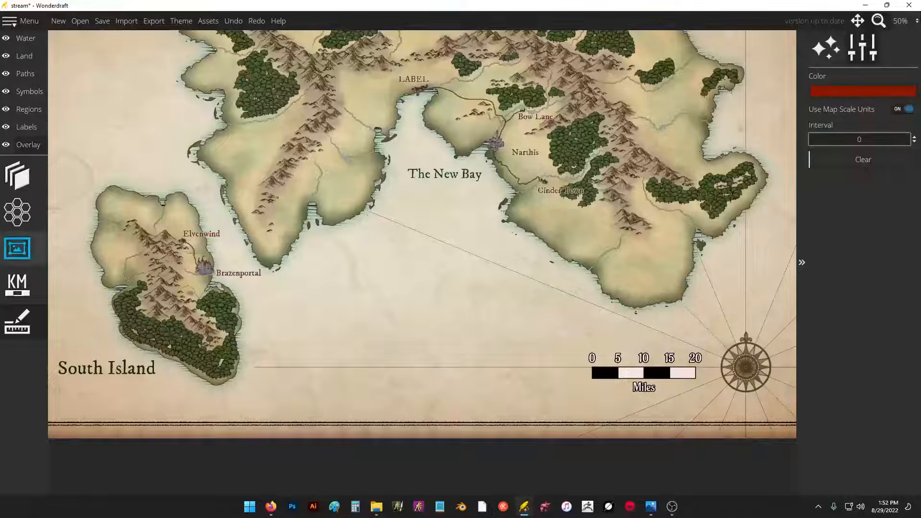
pyautogui.moveTo(421, 292); pyautogui.dragTo(219, 260)
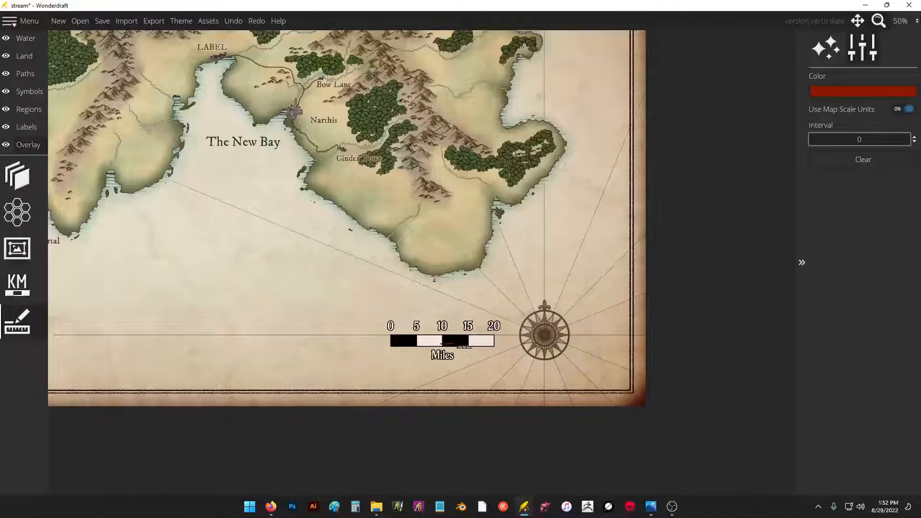
pyautogui.click(831, 168)
# - Set the map scale bar's width to 492 and its height to 59
pyautogui.click(17, 285)
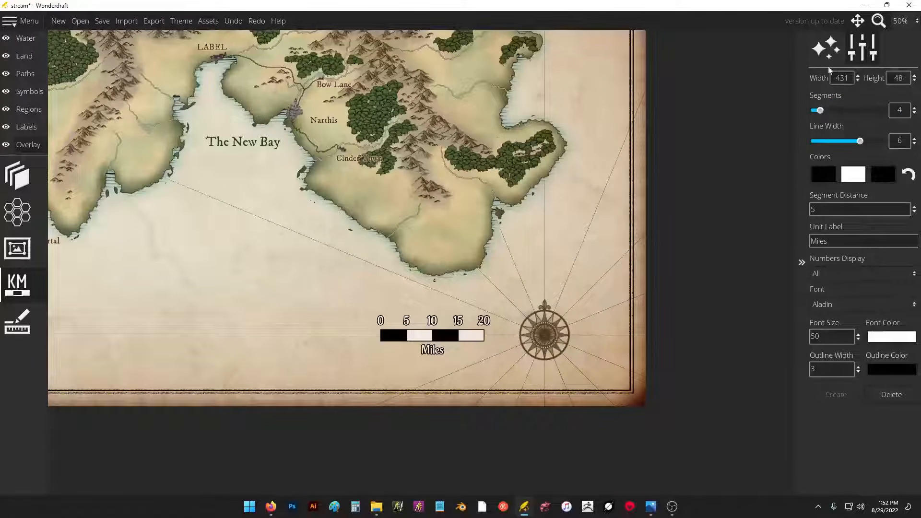
pyautogui.scroll(19, 858, 79)
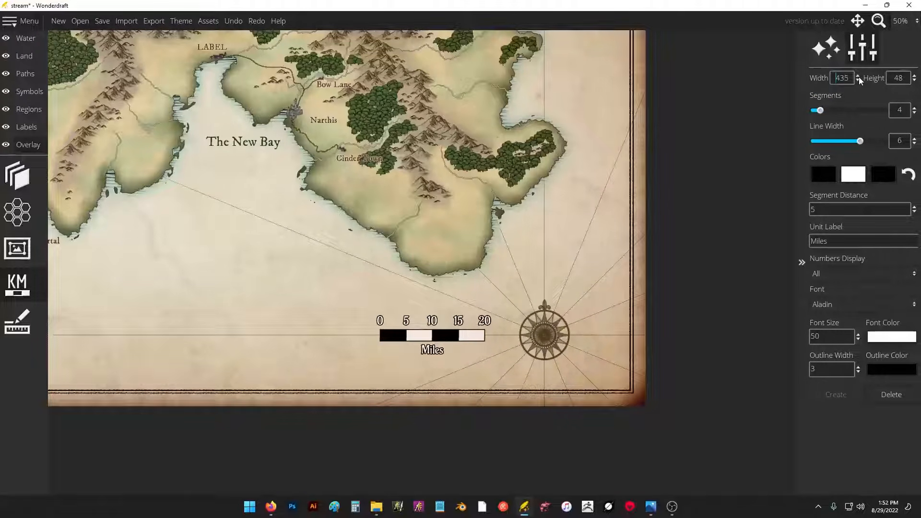
pyautogui.scroll(20, 859, 78)
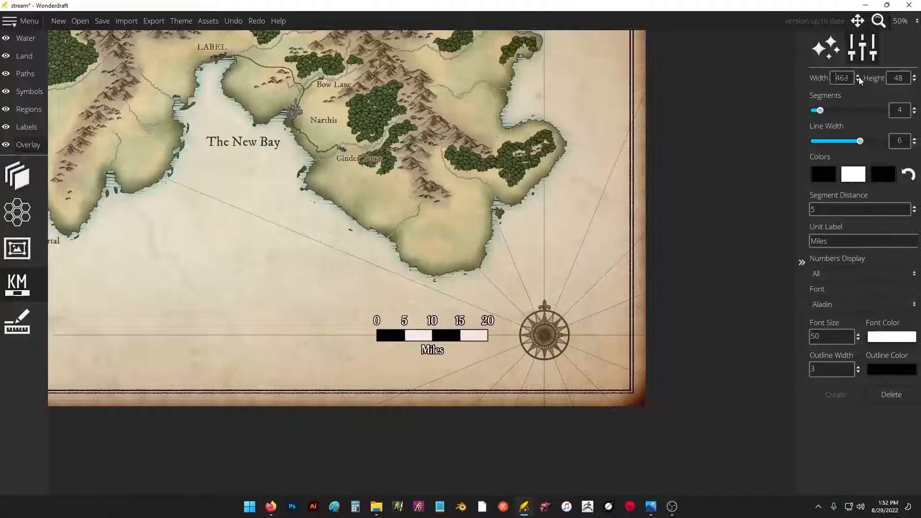
pyautogui.scroll(14, 858, 78)
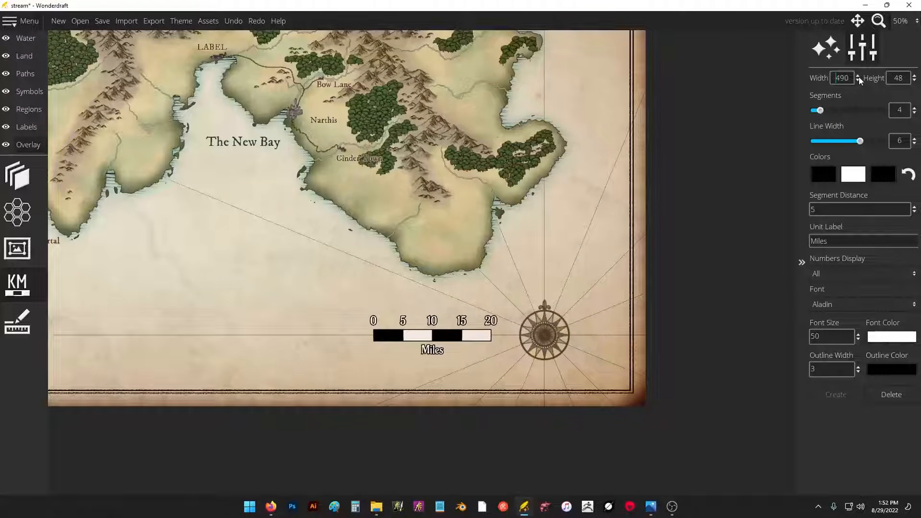
pyautogui.scroll(1, 916, 79)
pyautogui.scroll(10, 915, 79)
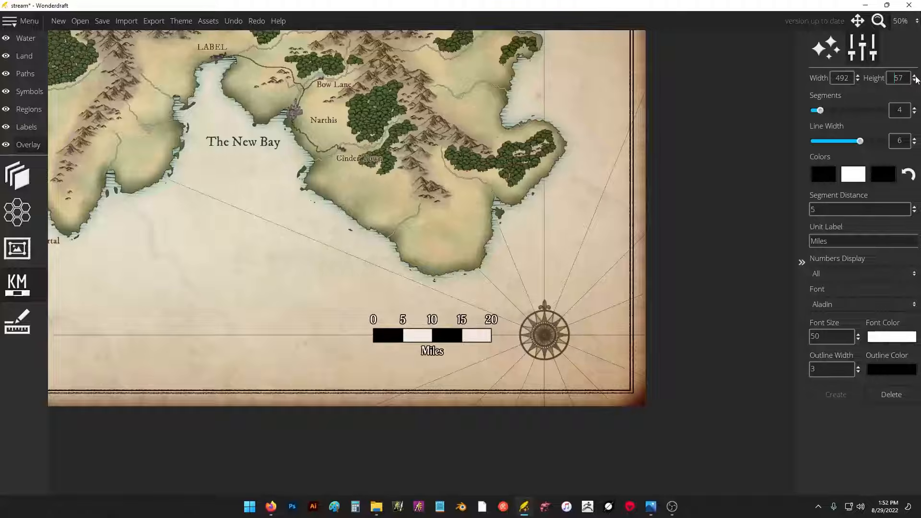
pyautogui.scroll(3, 916, 210)
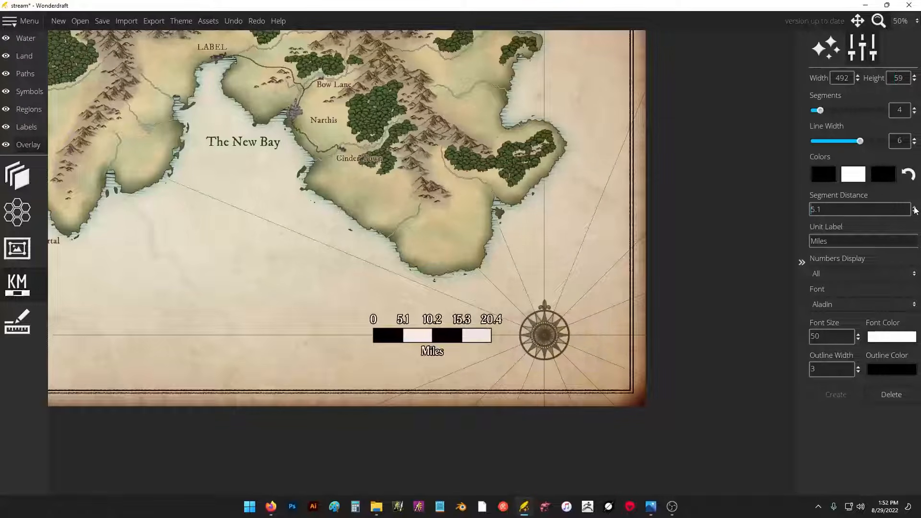
# - Restore the scale bar's segment distance to 5 and keep its numbers display on All
pyautogui.scroll(-3, 913, 217)
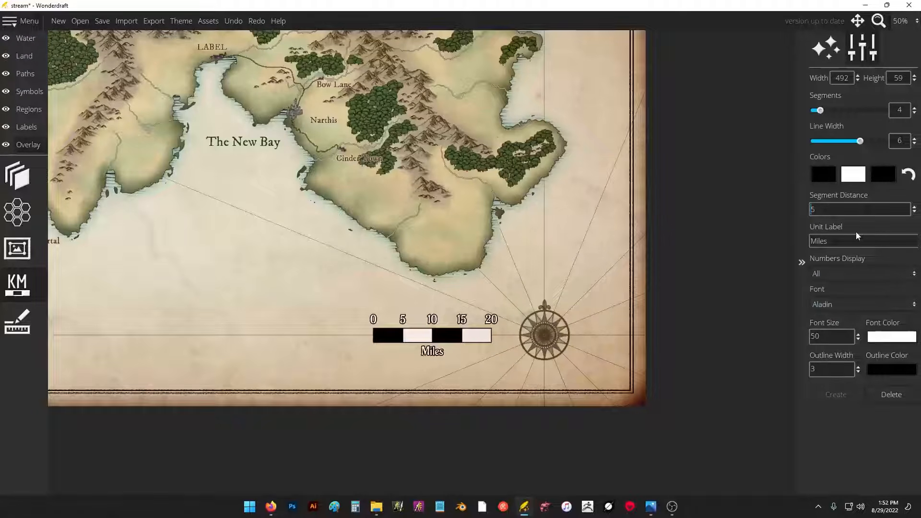
pyautogui.click(844, 278)
pyautogui.click(845, 280)
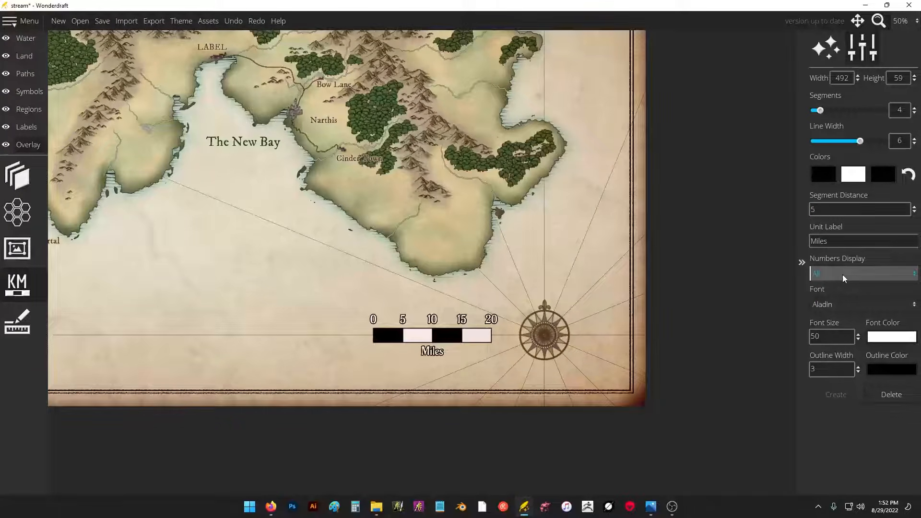
# - Try the Bilbo and Fredericka the Great fonts on the scale bar, and set its font to Cinzel Decorative
pyautogui.click(843, 305)
pyautogui.click(839, 312)
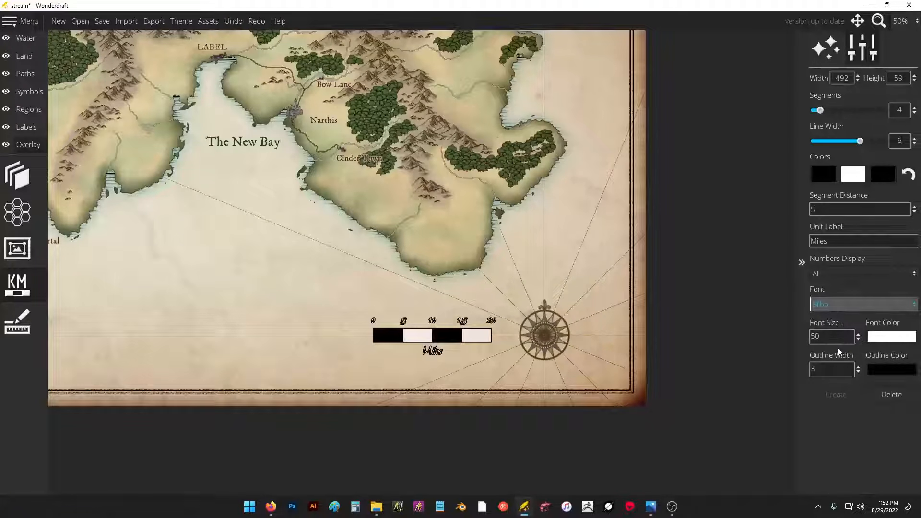
pyautogui.click(838, 310)
pyautogui.click(845, 314)
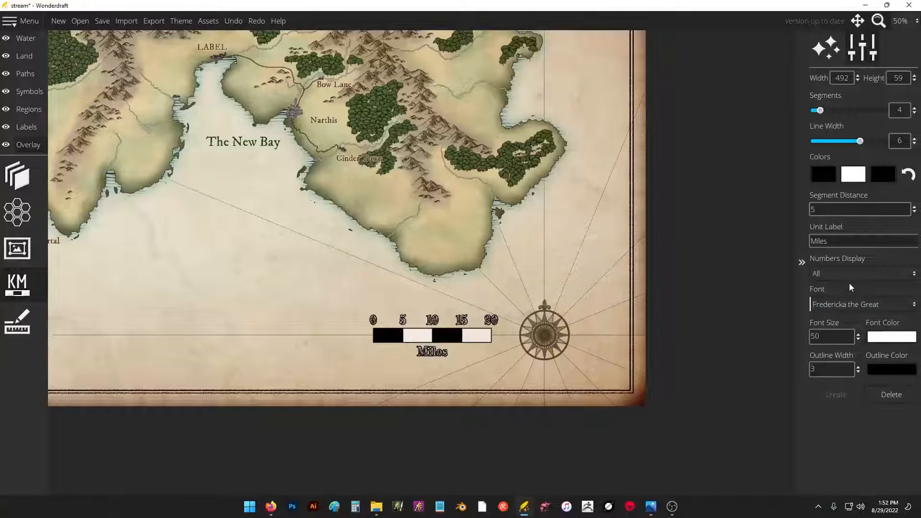
pyautogui.click(845, 305)
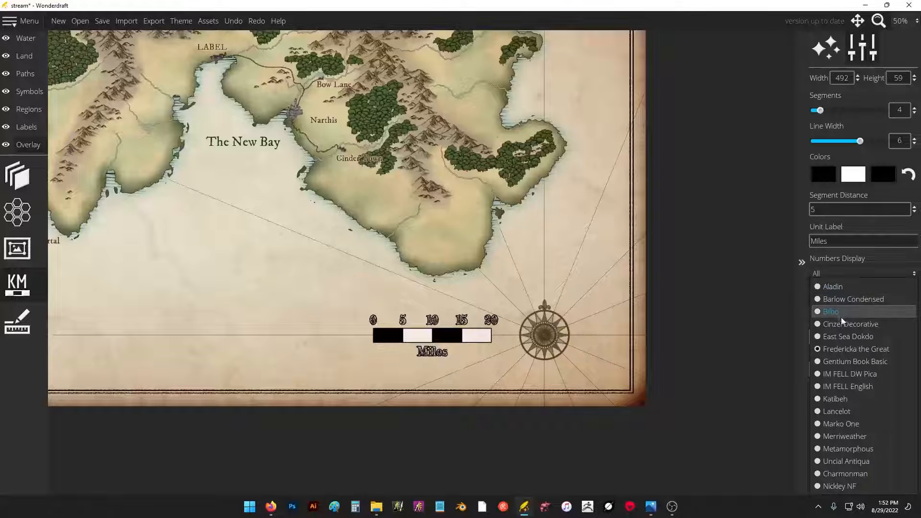
pyautogui.click(844, 325)
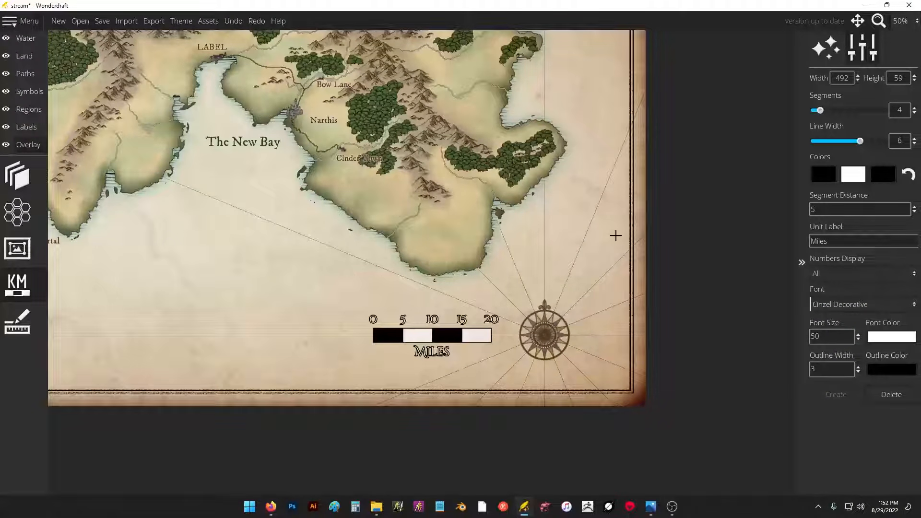
# - Add a label box with the checkered border style in the empty water at the map's northwest
pyautogui.moveTo(616, 235); pyautogui.dragTo(714, 263)
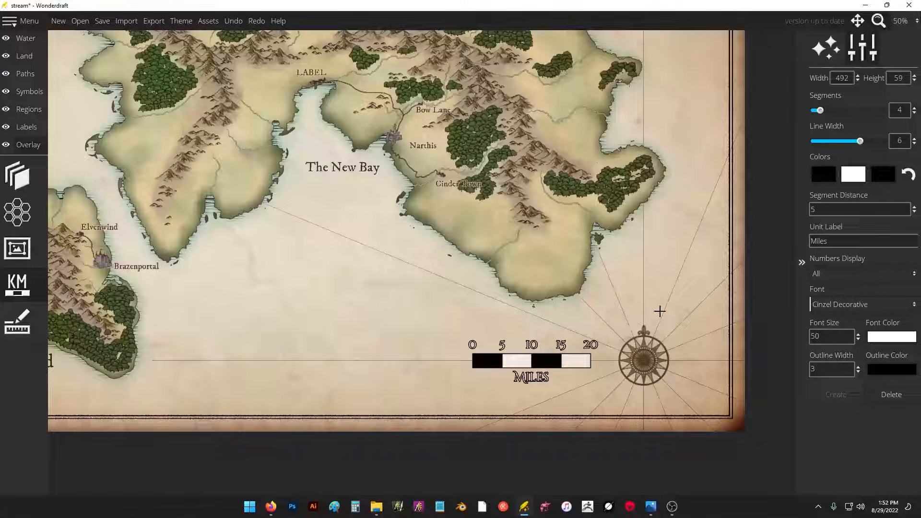
pyautogui.moveTo(677, 189); pyautogui.dragTo(777, 249)
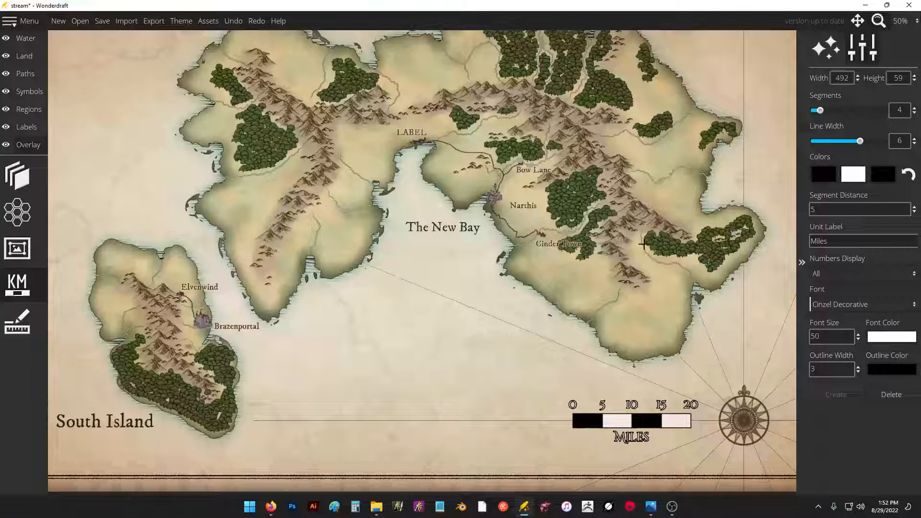
pyautogui.moveTo(616, 188); pyautogui.dragTo(602, 230)
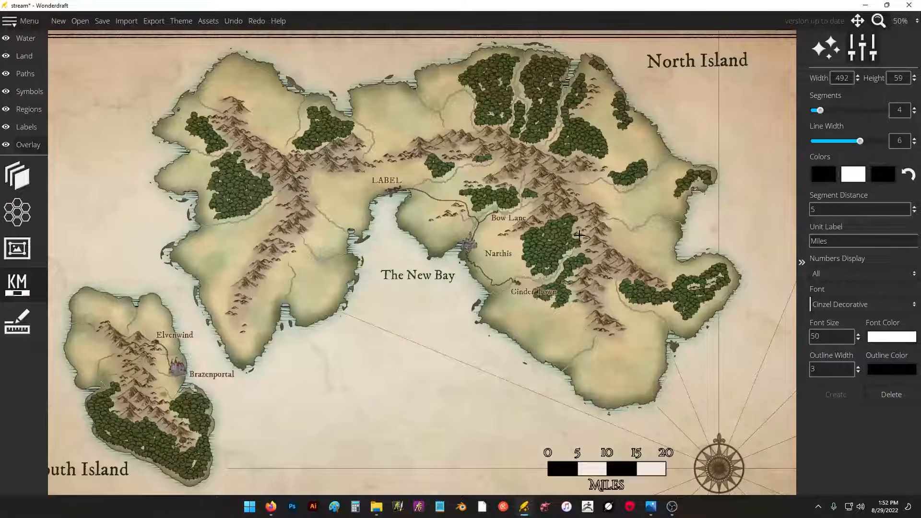
pyautogui.scroll(-2, 509, 218)
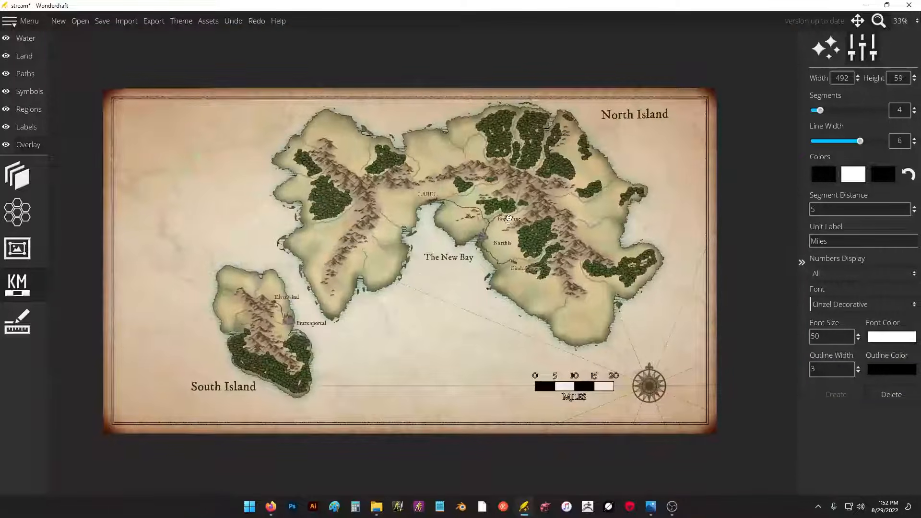
pyautogui.moveTo(508, 219); pyautogui.dragTo(516, 202)
pyautogui.scroll(1, 515, 204)
pyautogui.scroll(-1, 515, 204)
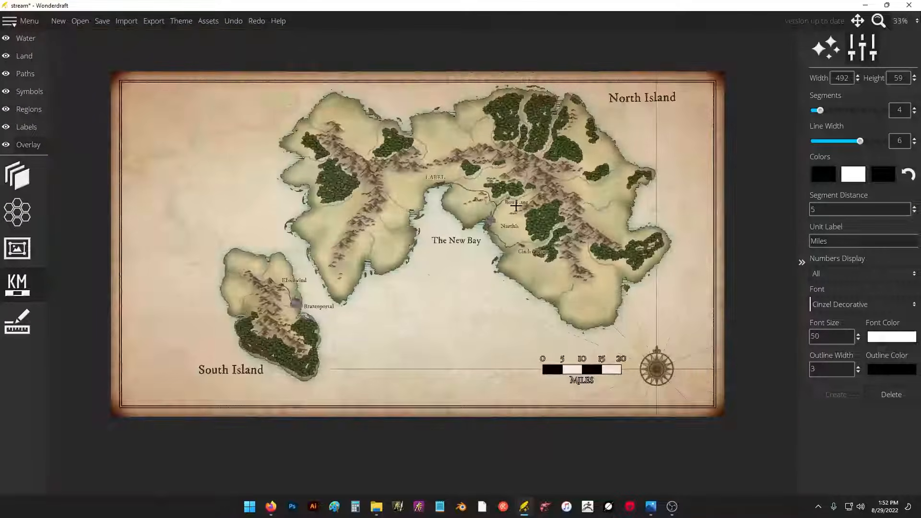
pyautogui.click(21, 110)
pyautogui.click(22, 240)
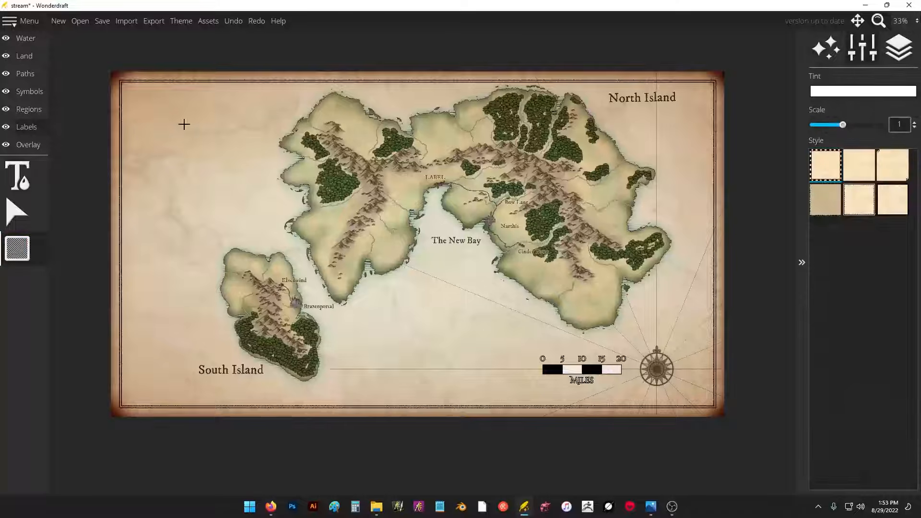
pyautogui.moveTo(143, 114); pyautogui.dragTo(263, 183)
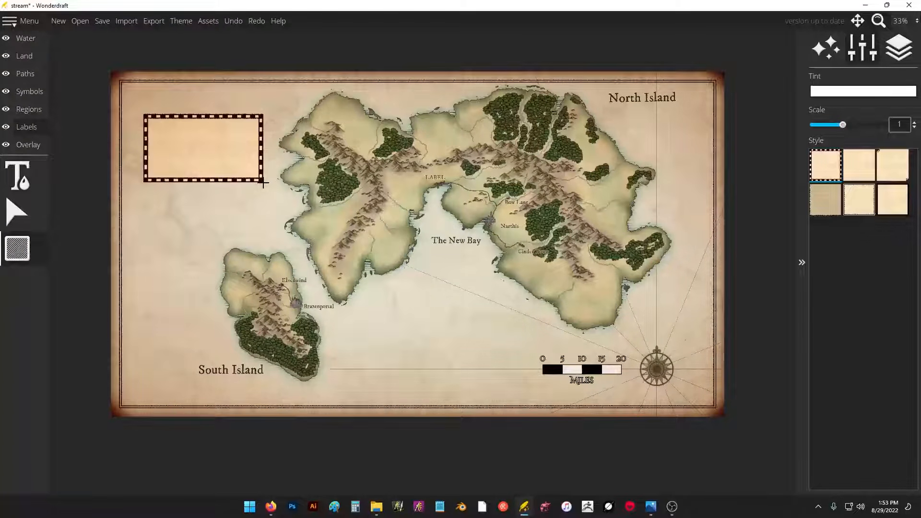
# - Add the text label "The dreaded north isalnds" with the City preset inside the checkered title box
pyautogui.click(23, 180)
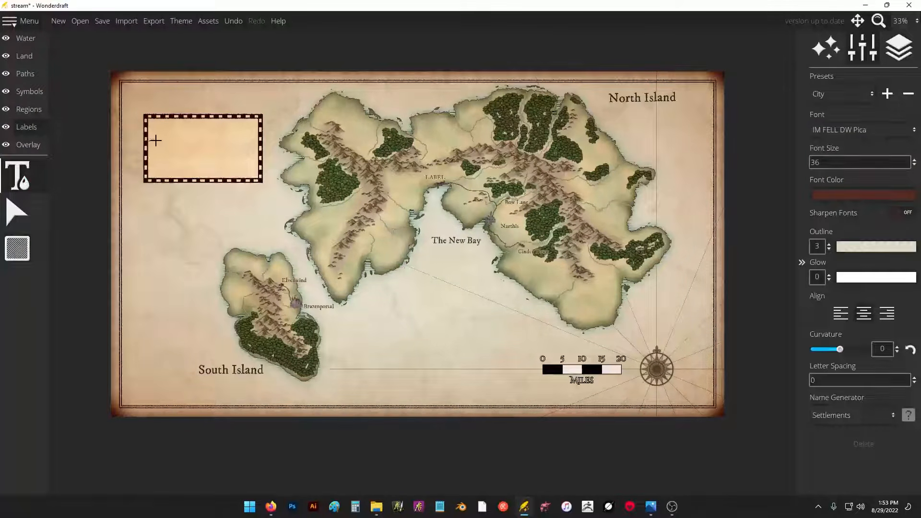
pyautogui.click(161, 138)
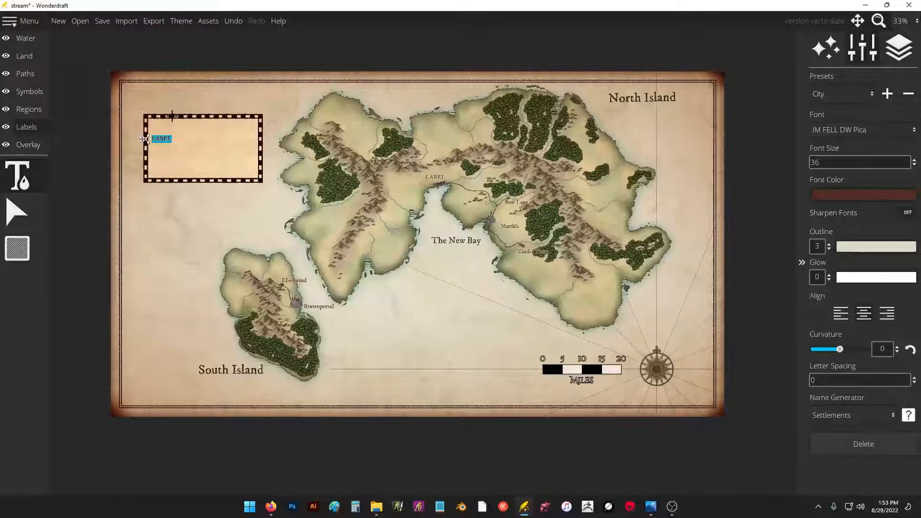
pyautogui.write('The dreaded nort')
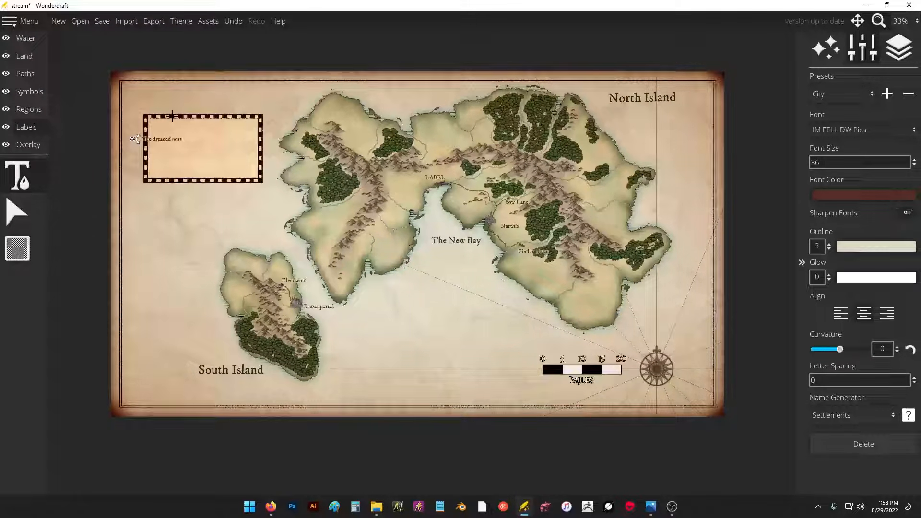
pyautogui.write('h isalnds')
pyautogui.moveTo(123, 139); pyautogui.dragTo(161, 139)
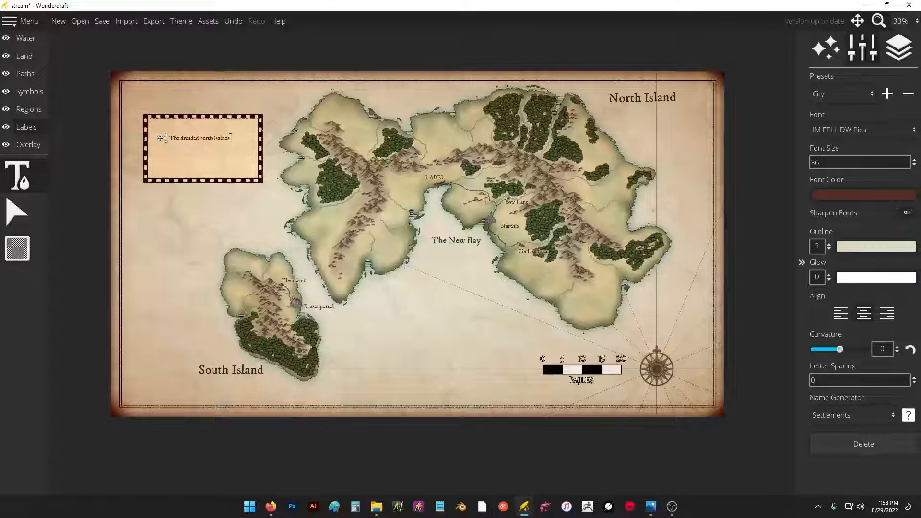
# - Set the title label's font size to 54 and center the label within the checkered box
pyautogui.doubleClick(221, 138)
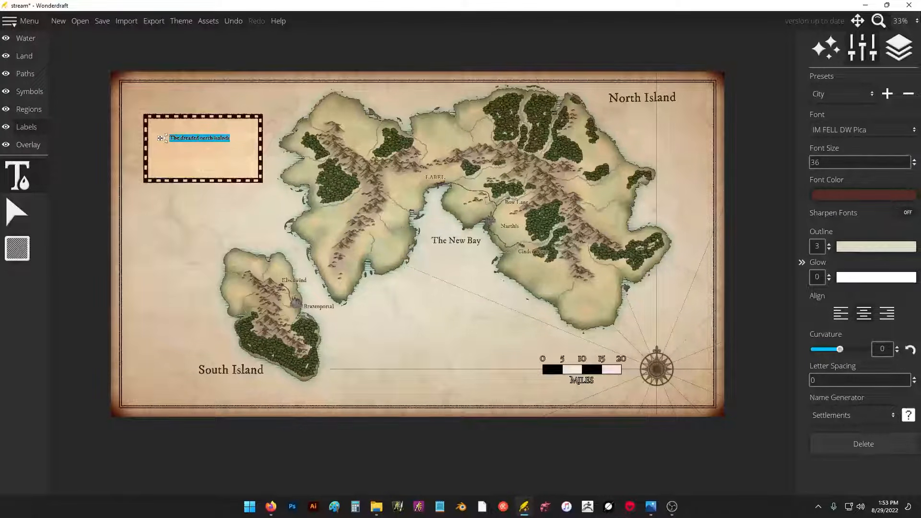
pyautogui.moveTo(914, 161); pyautogui.dragTo(914, 131)
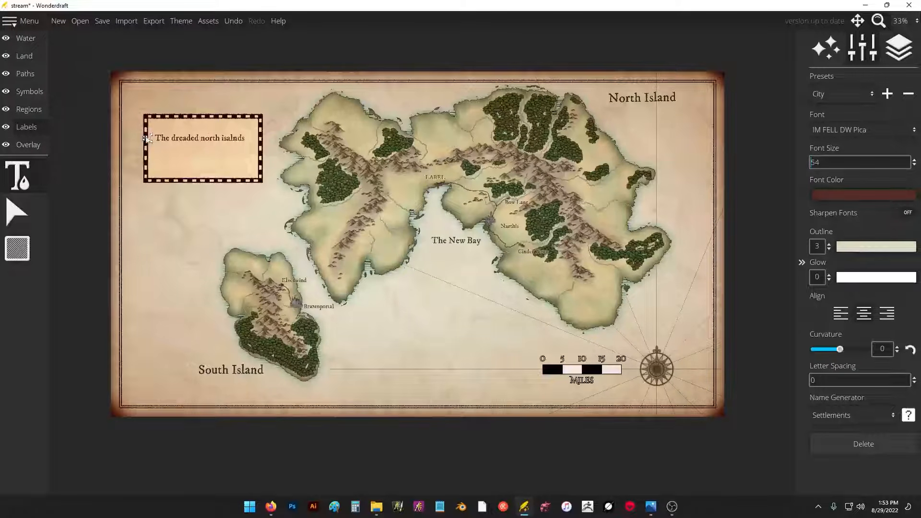
pyautogui.moveTo(146, 140); pyautogui.dragTo(149, 151)
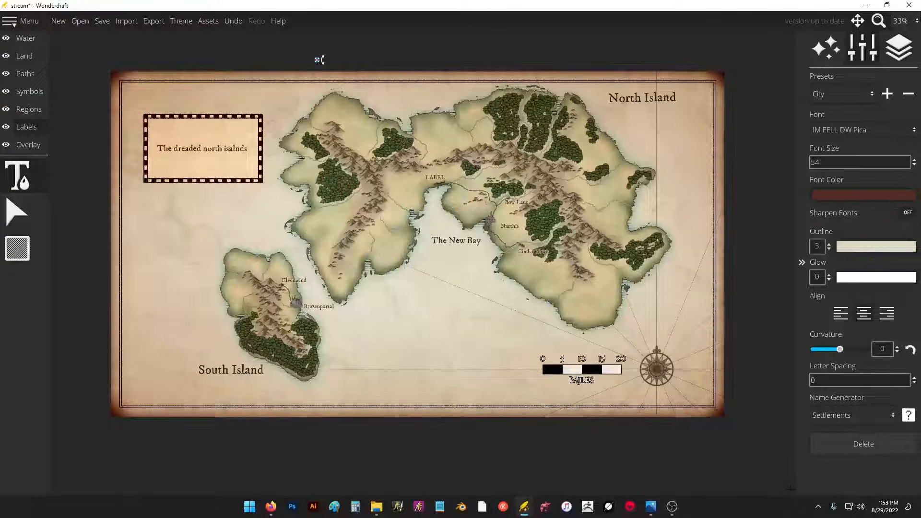
# - Delete the title label from inside the checkered box
pyautogui.click(832, 446)
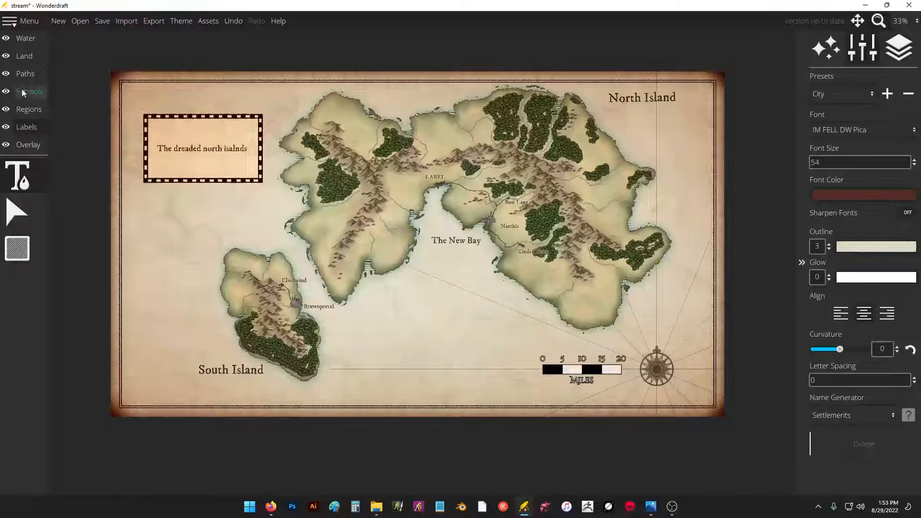
pyautogui.click(17, 212)
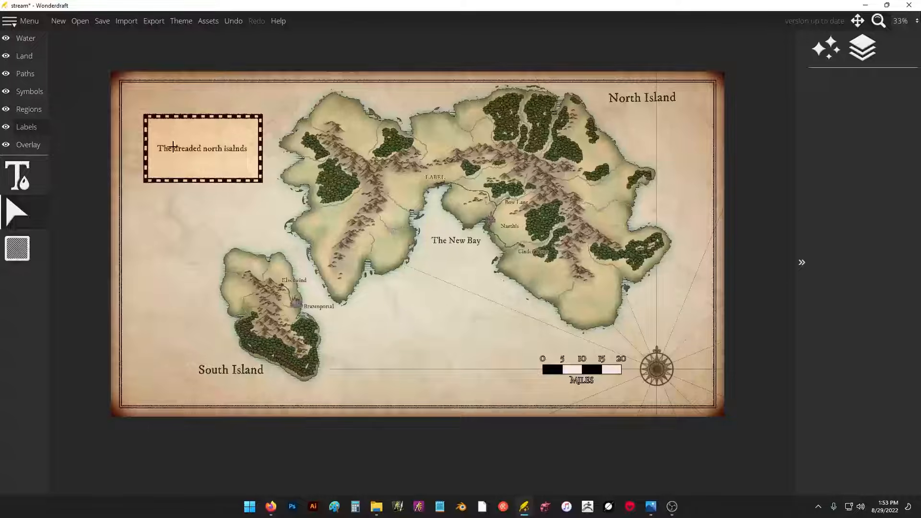
pyautogui.moveTo(132, 106); pyautogui.dragTo(273, 211)
pyautogui.click(17, 176)
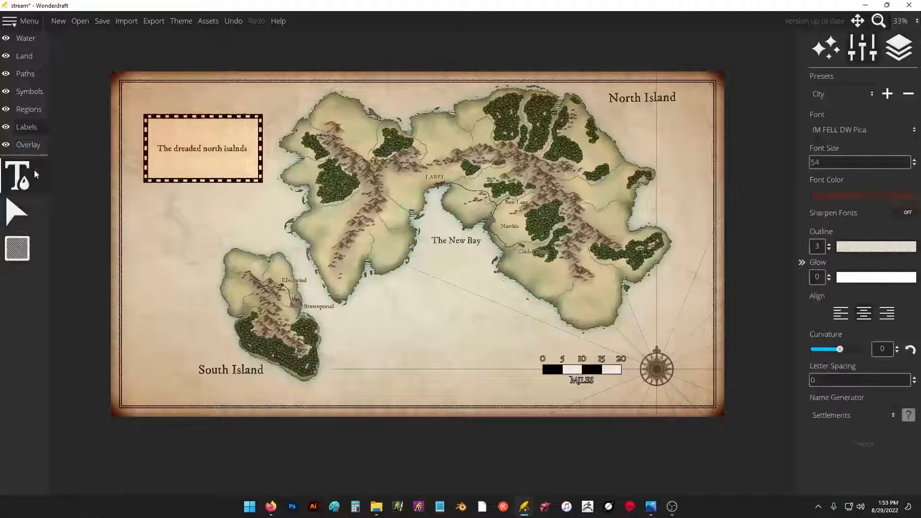
pyautogui.click(864, 444)
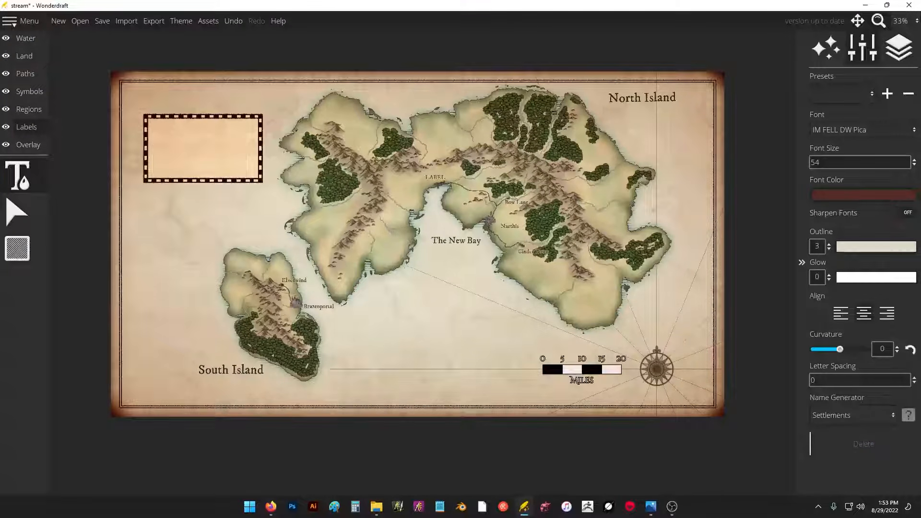
# - Delete the empty checkered label box from the water at the map's northwest
pyautogui.click(17, 248)
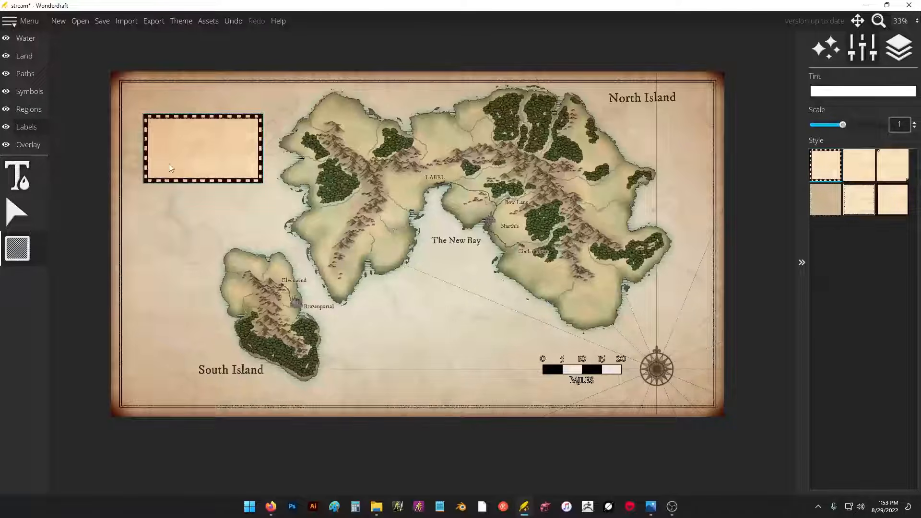
pyautogui.rightClick(197, 159)
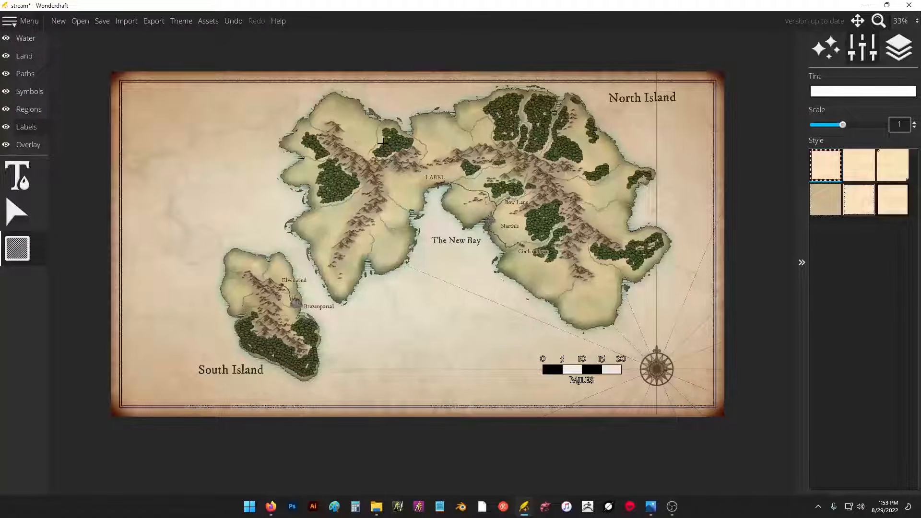
pyautogui.scroll(-1, 381, 148)
pyautogui.moveTo(537, 278); pyautogui.dragTo(534, 279)
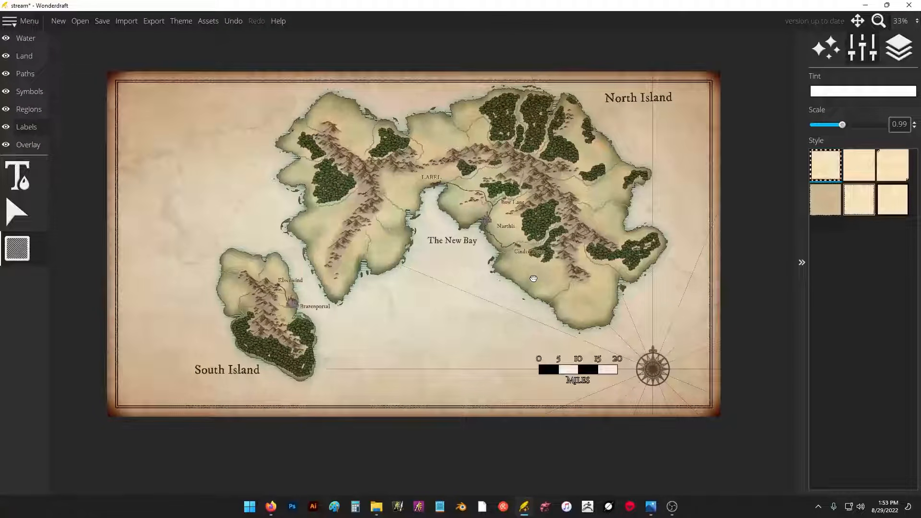